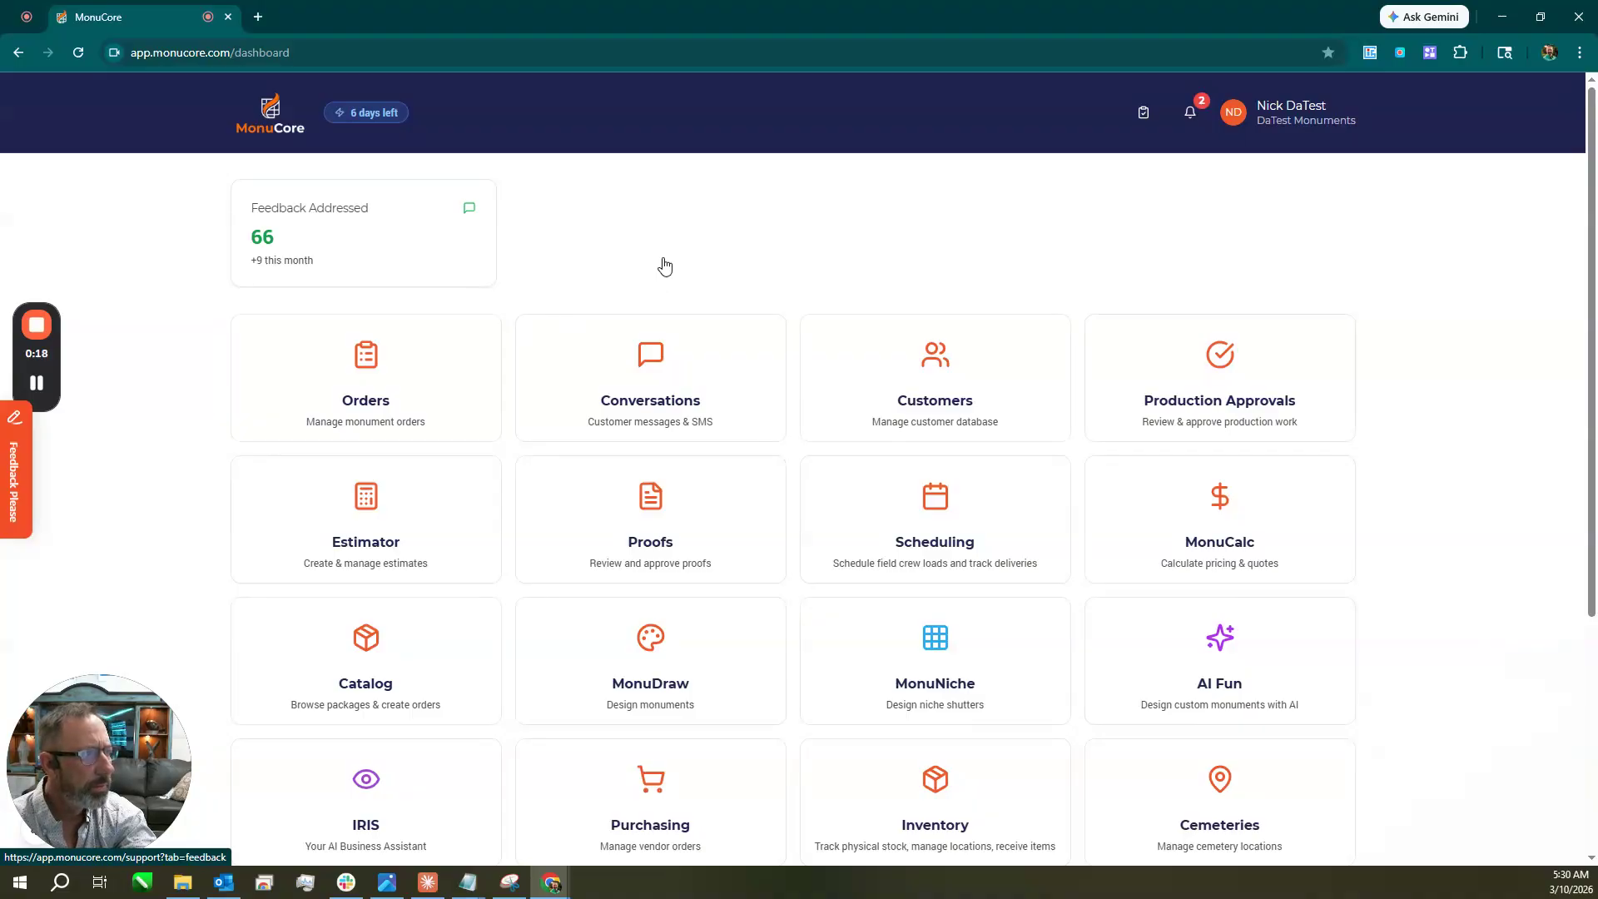
# Scroll the dashboard, look at the customer database, then return to the dashboard.
pyautogui.scroll(-1, 850, 256)
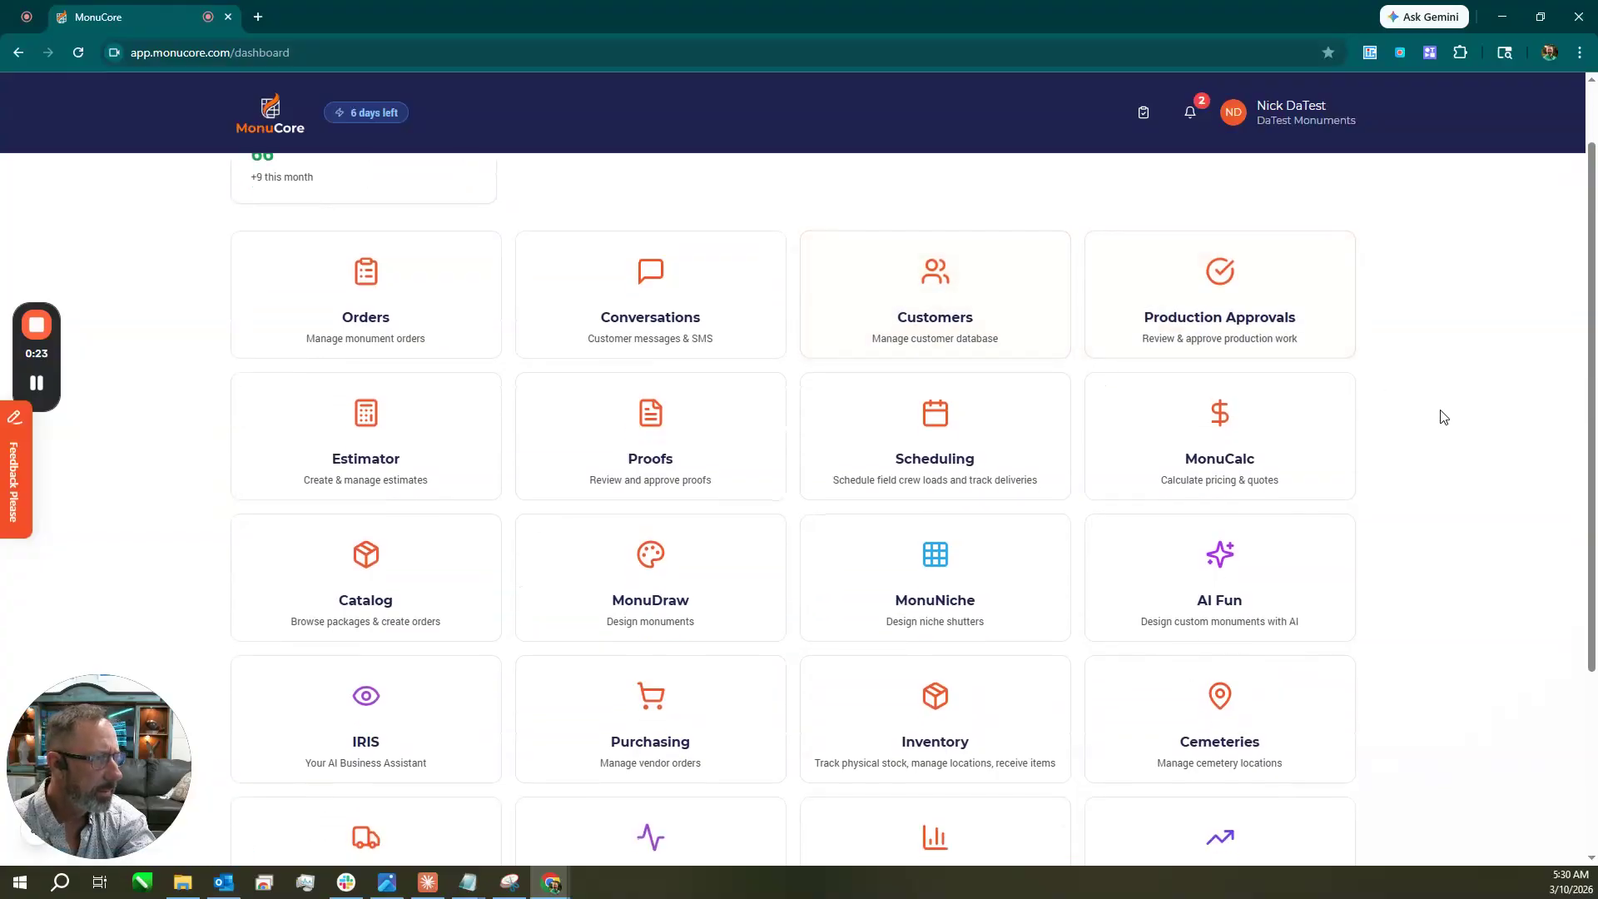
pyautogui.scroll(1, 1444, 417)
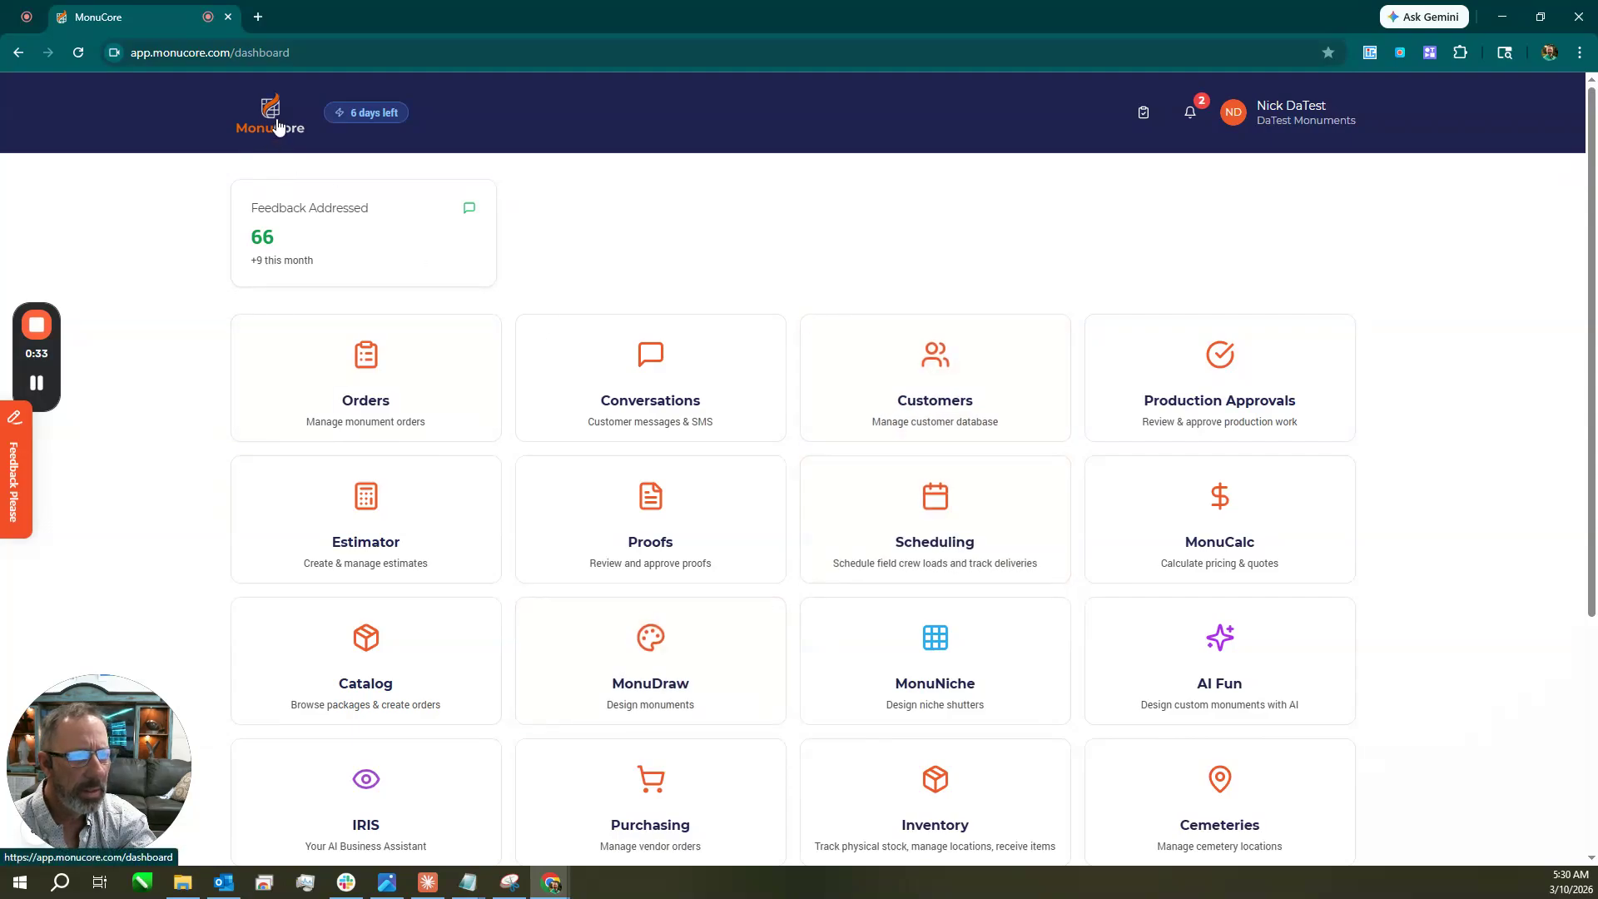
pyautogui.click(881, 392)
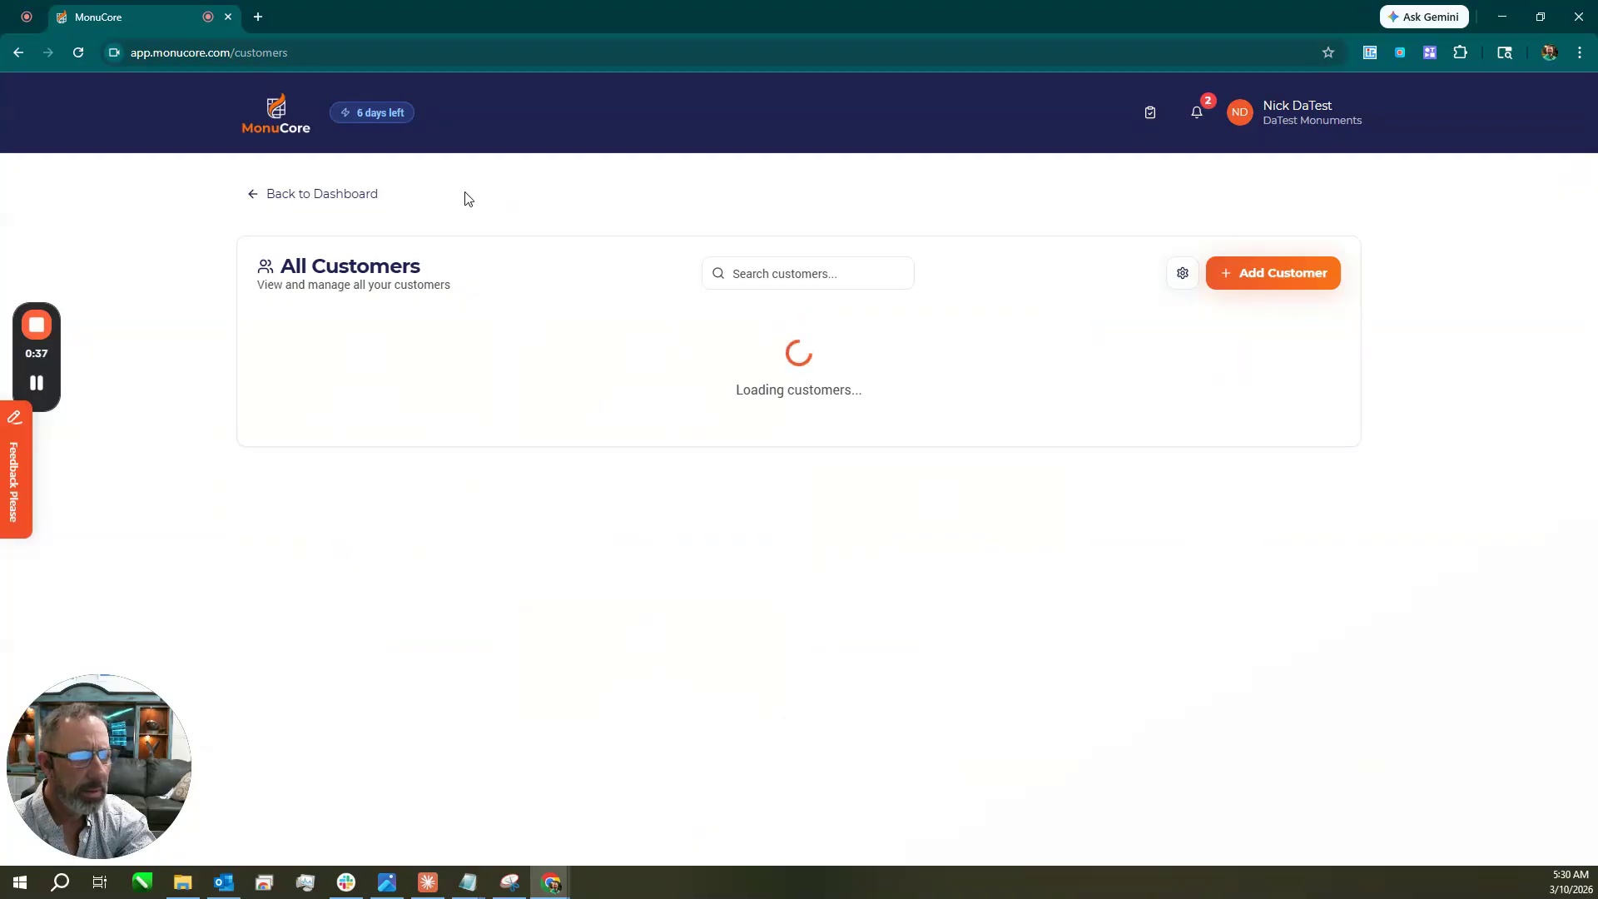
pyautogui.click(273, 116)
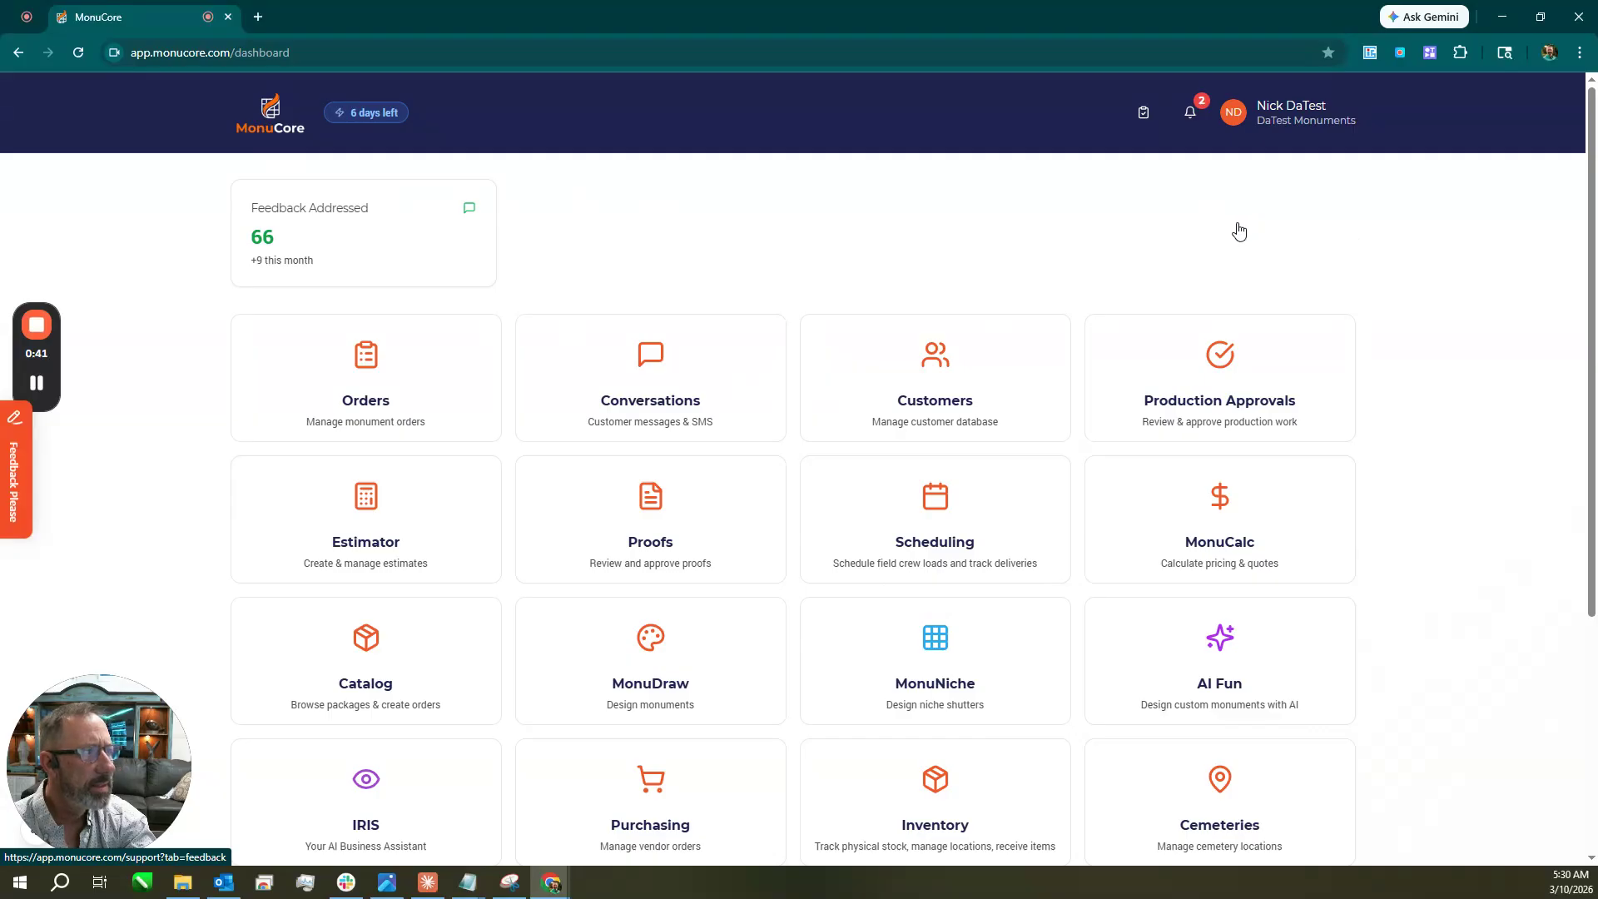
# Check the account and settings menu, then open the list of monument orders.
pyautogui.click(1278, 119)
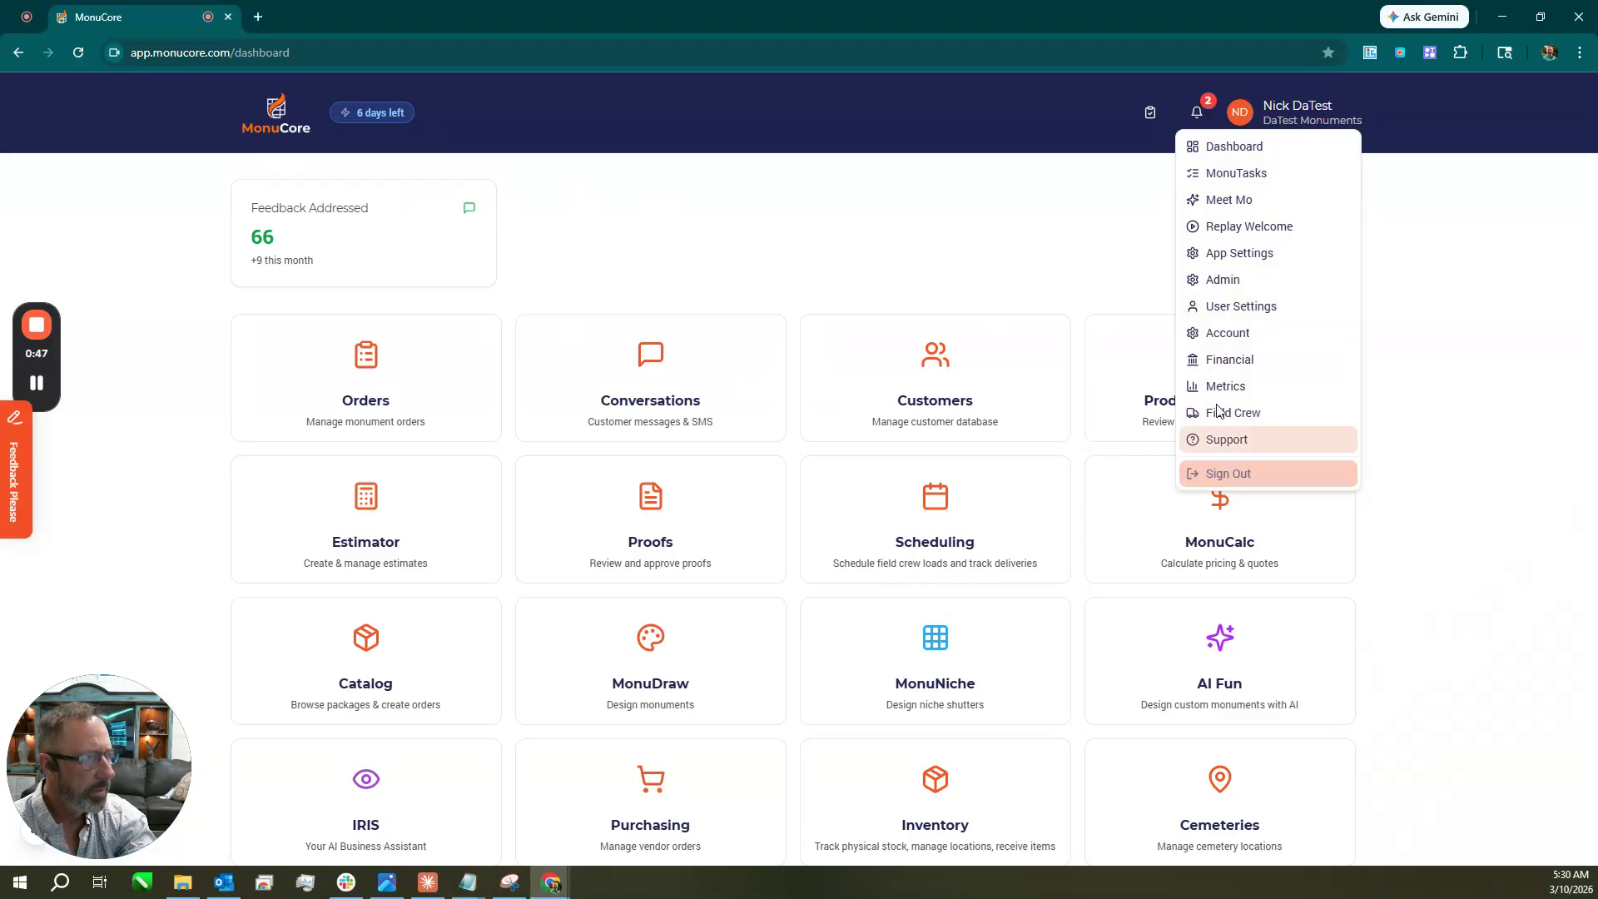
pyautogui.click(1053, 193)
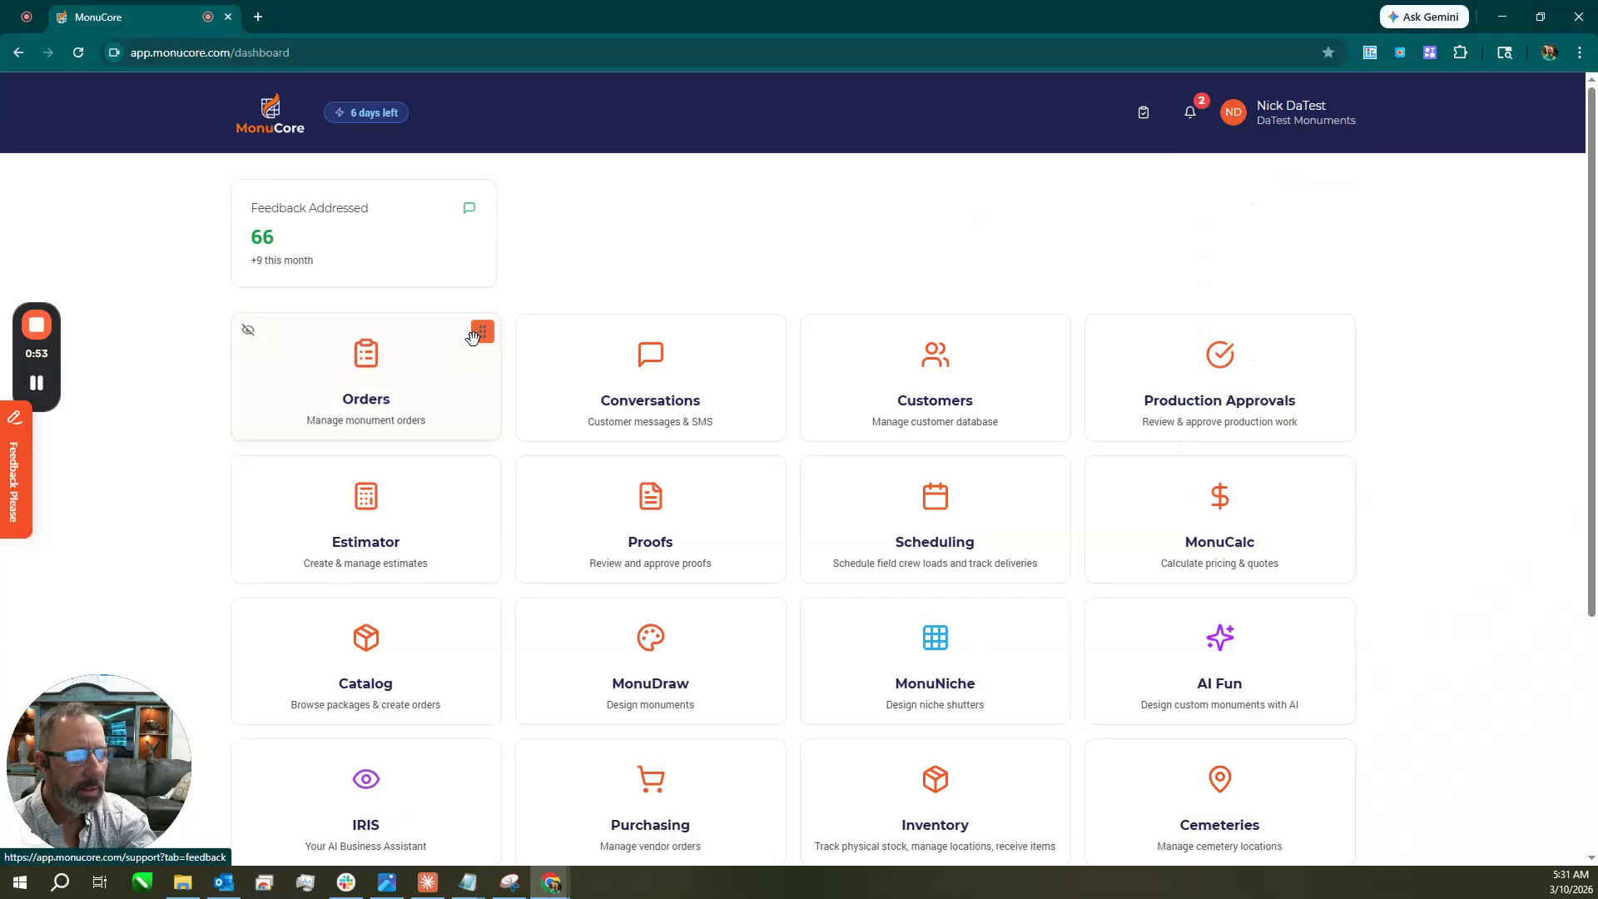
pyautogui.click(376, 372)
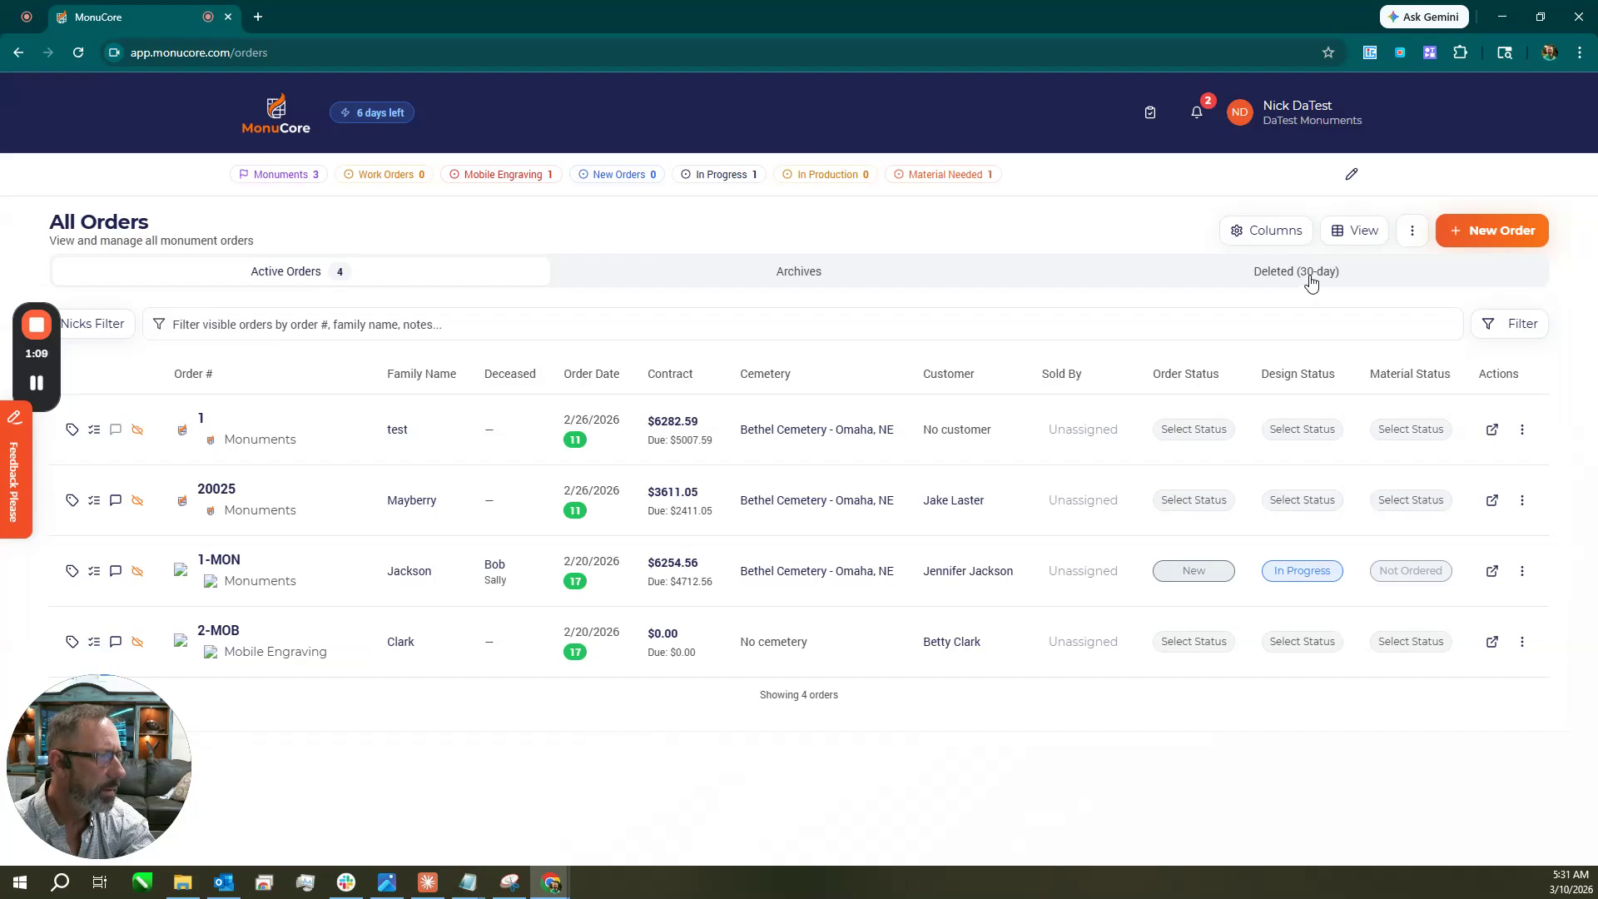
# Look at the first order's actions menu, then open the second order's Info side panel.
pyautogui.click(1523, 429)
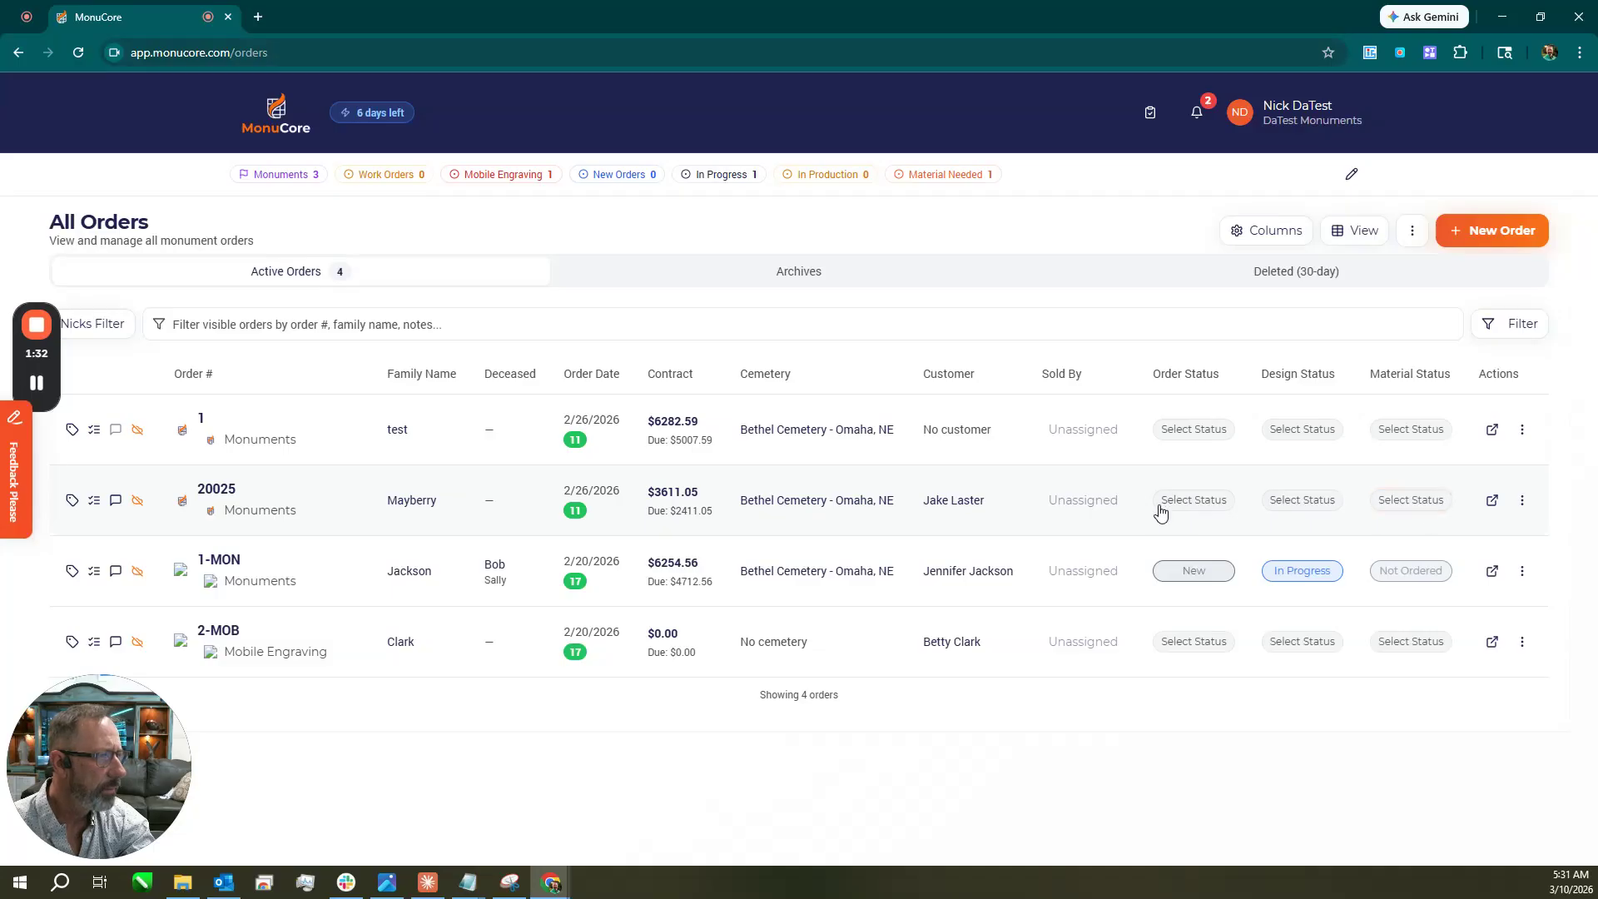
pyautogui.click(1526, 444)
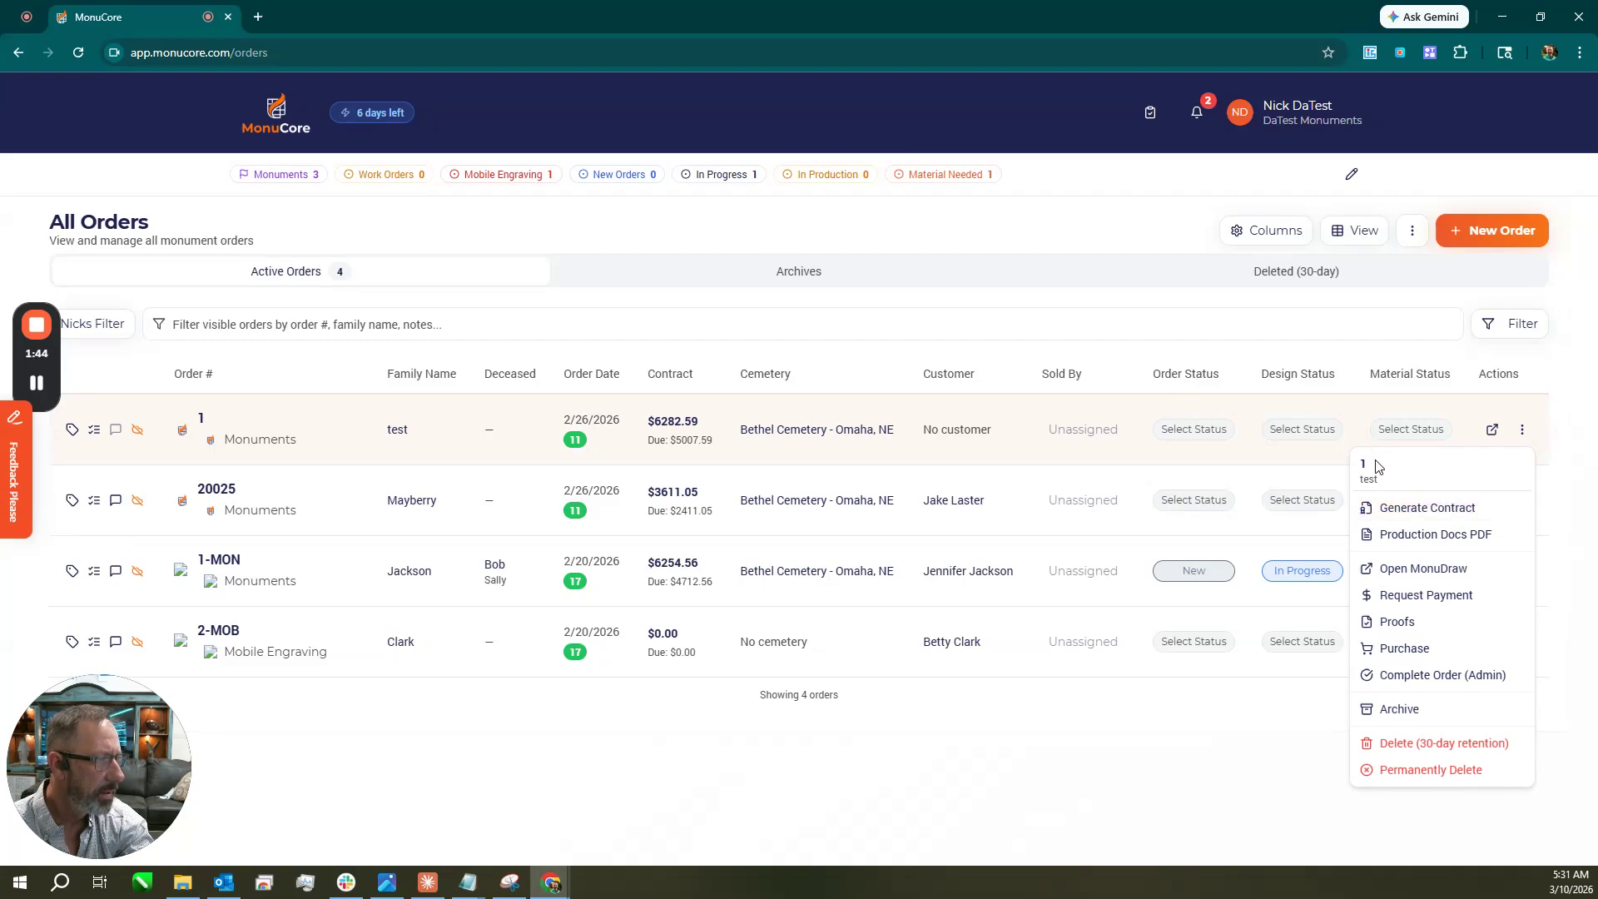
pyautogui.click(1492, 434)
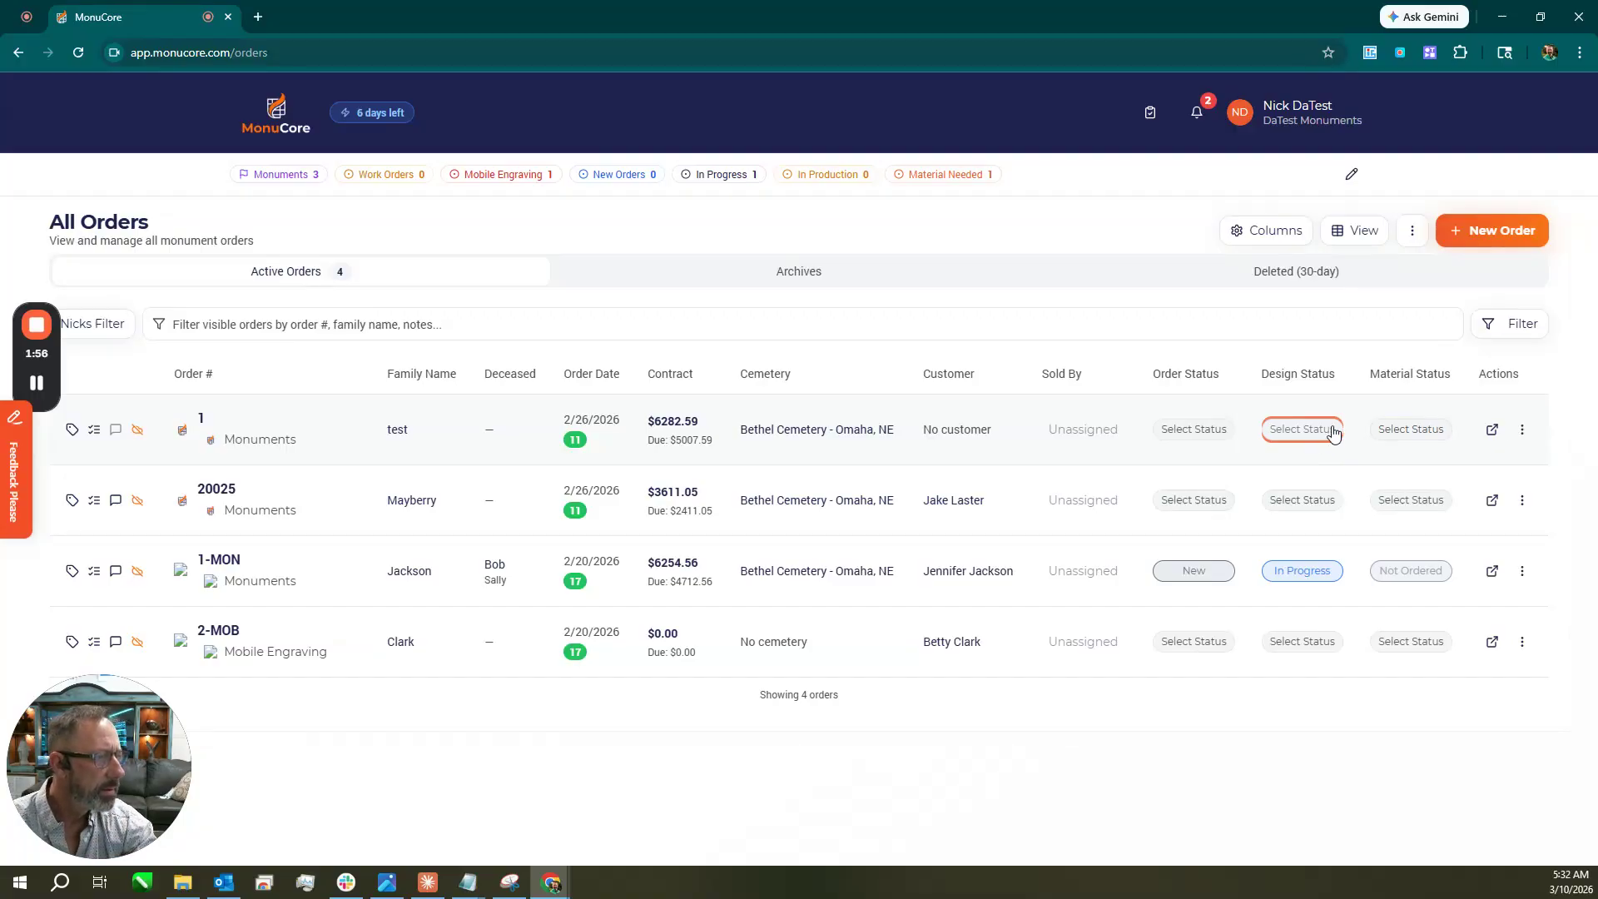
pyautogui.click(1493, 500)
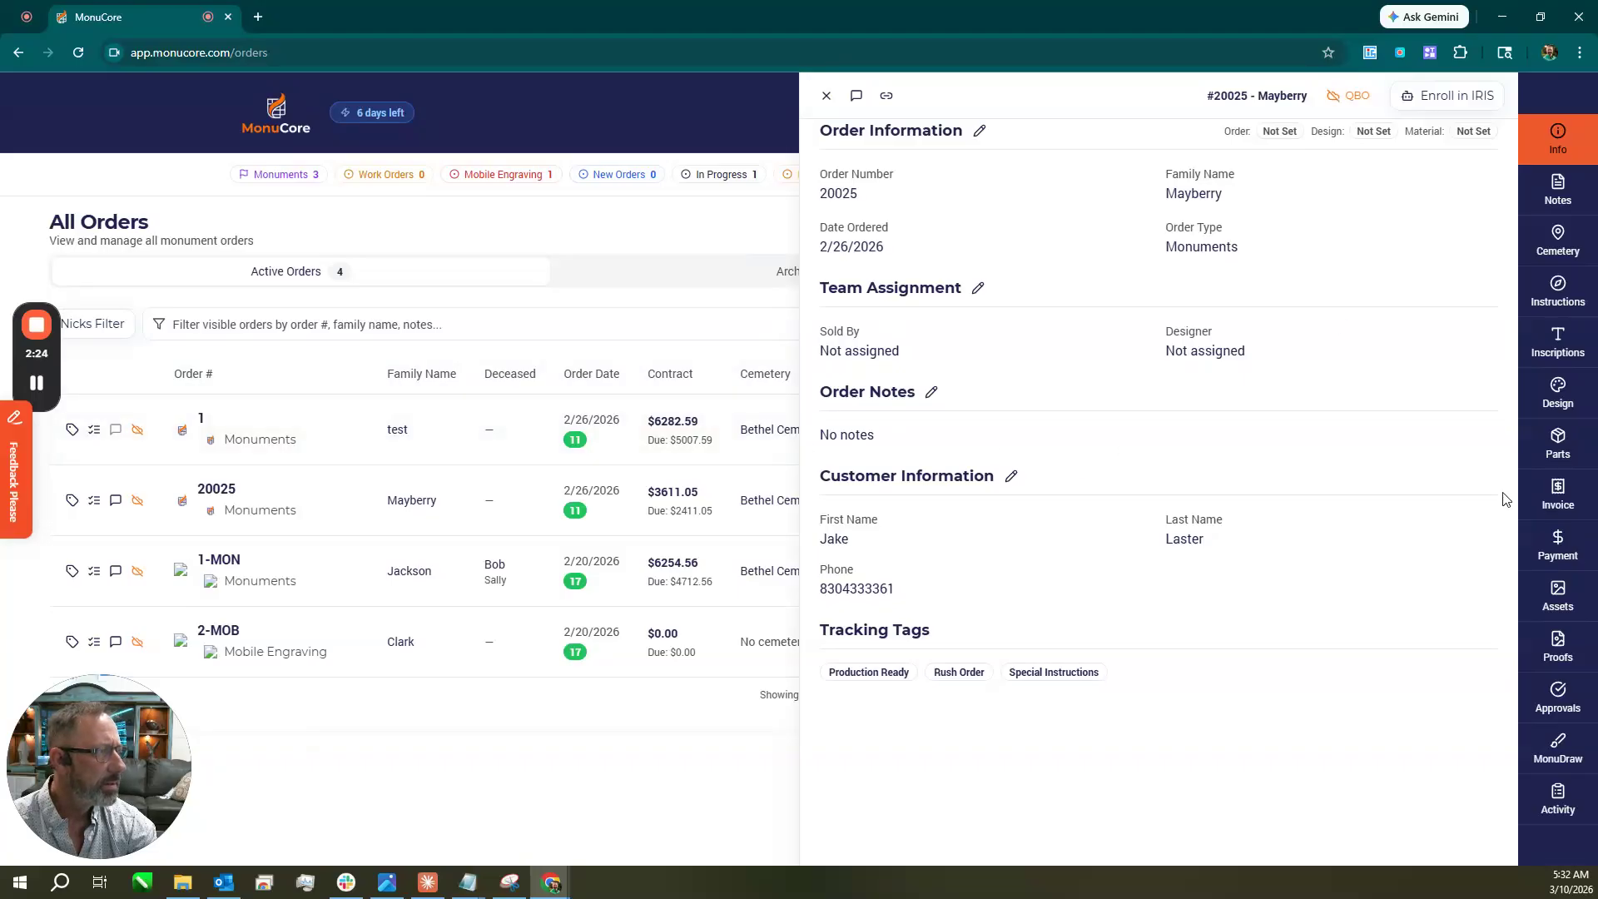
# Edit the Order Information fields (order number, family name) and save them.
pyautogui.click(981, 131)
pyautogui.click(926, 214)
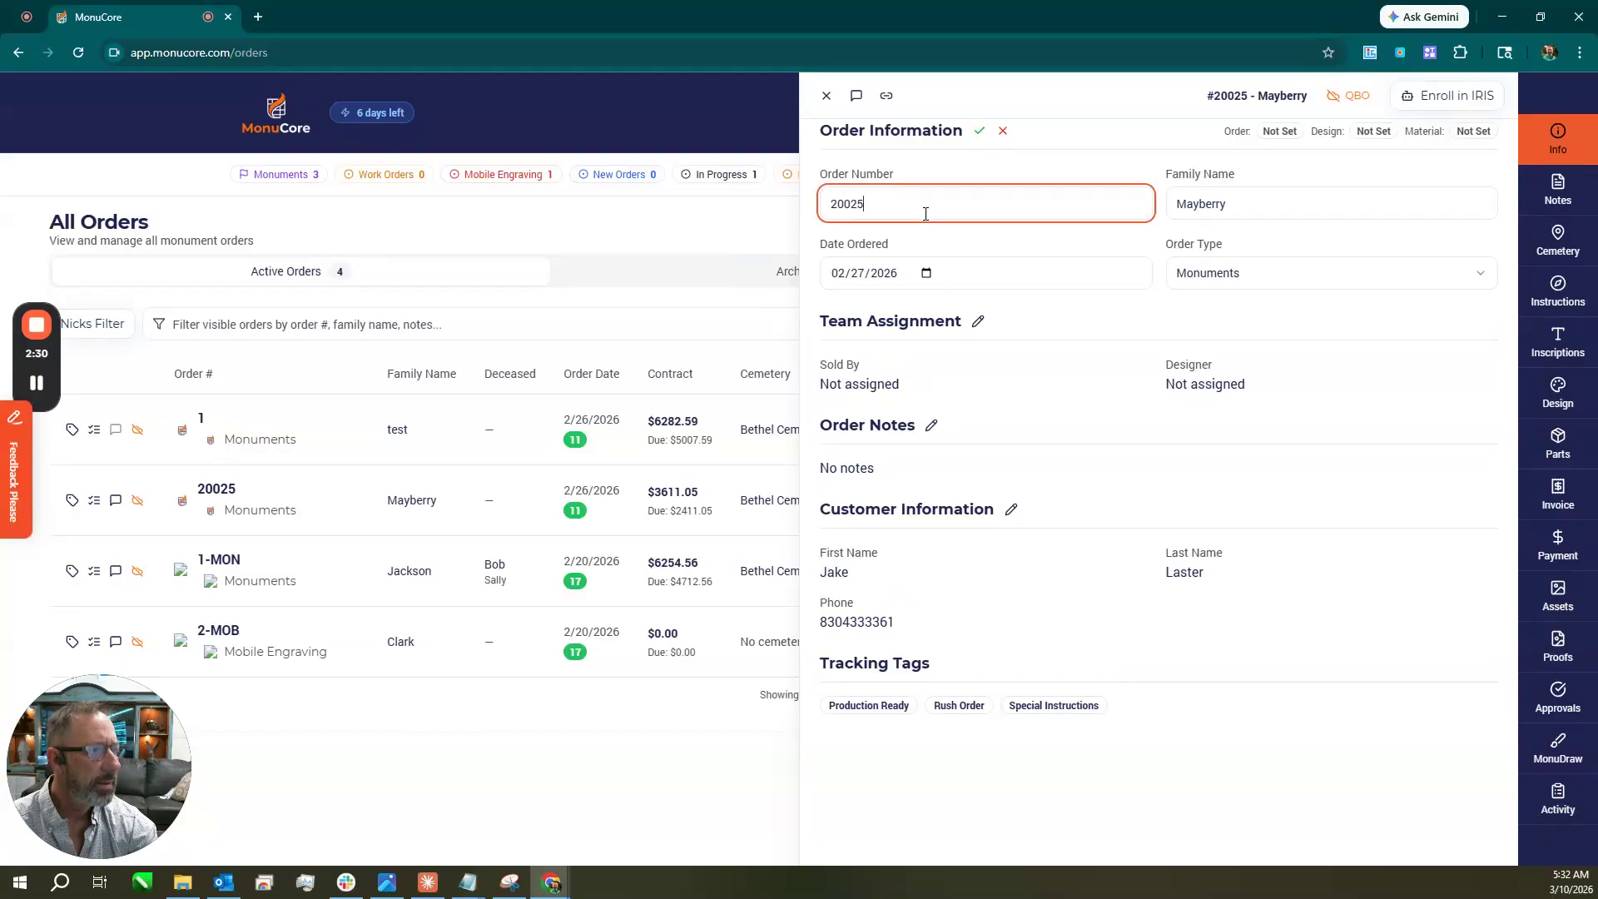
pyautogui.click(1292, 208)
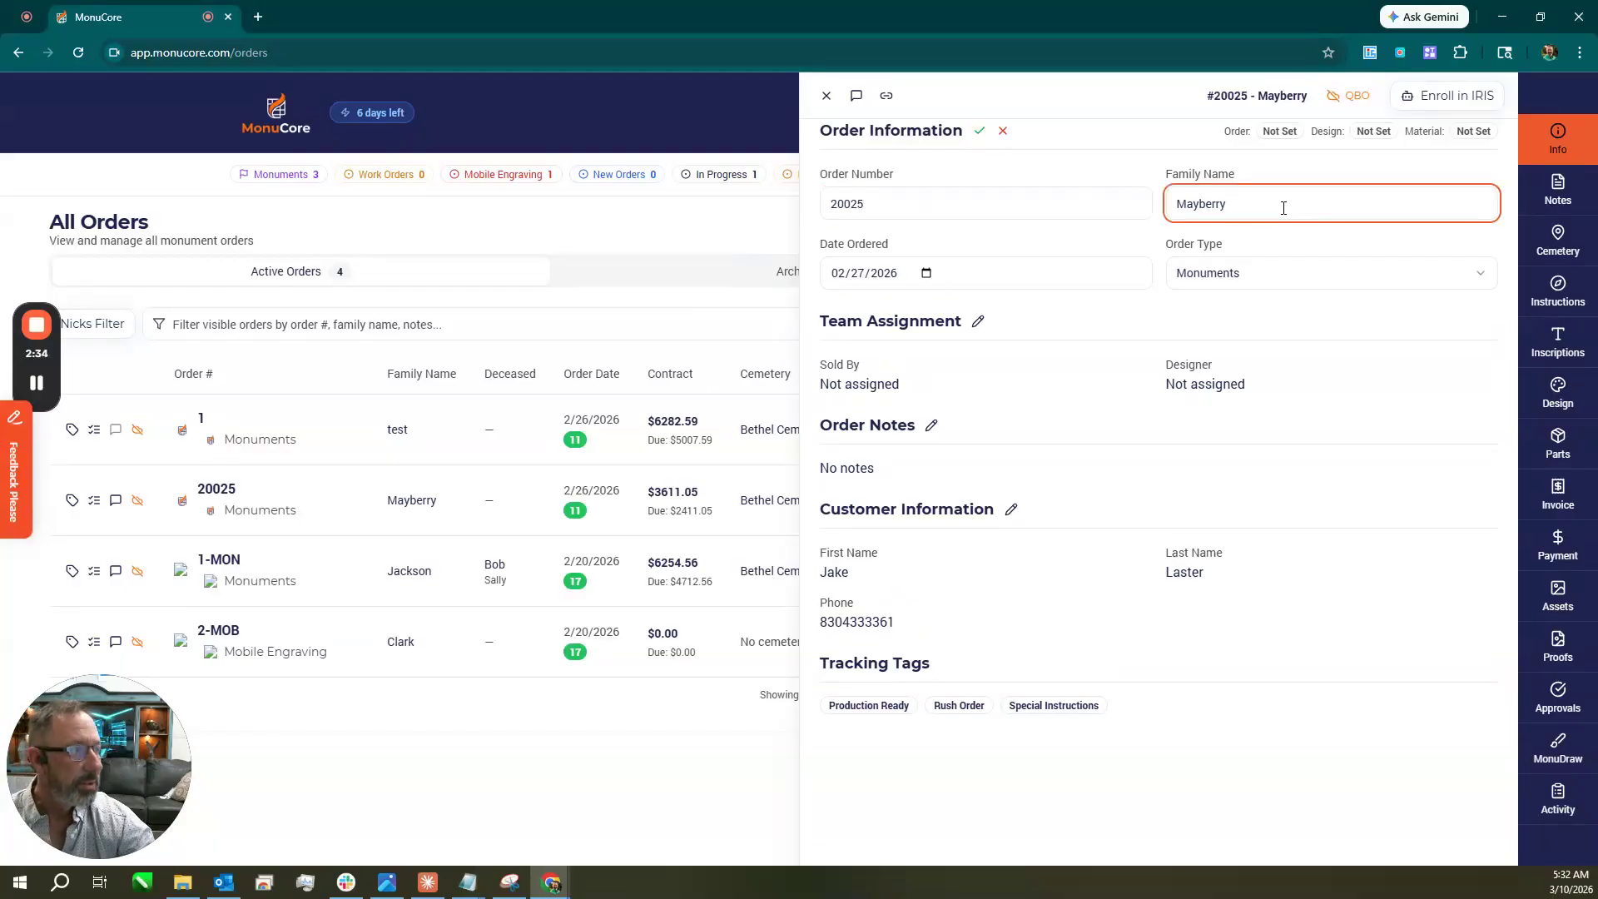
pyautogui.click(983, 137)
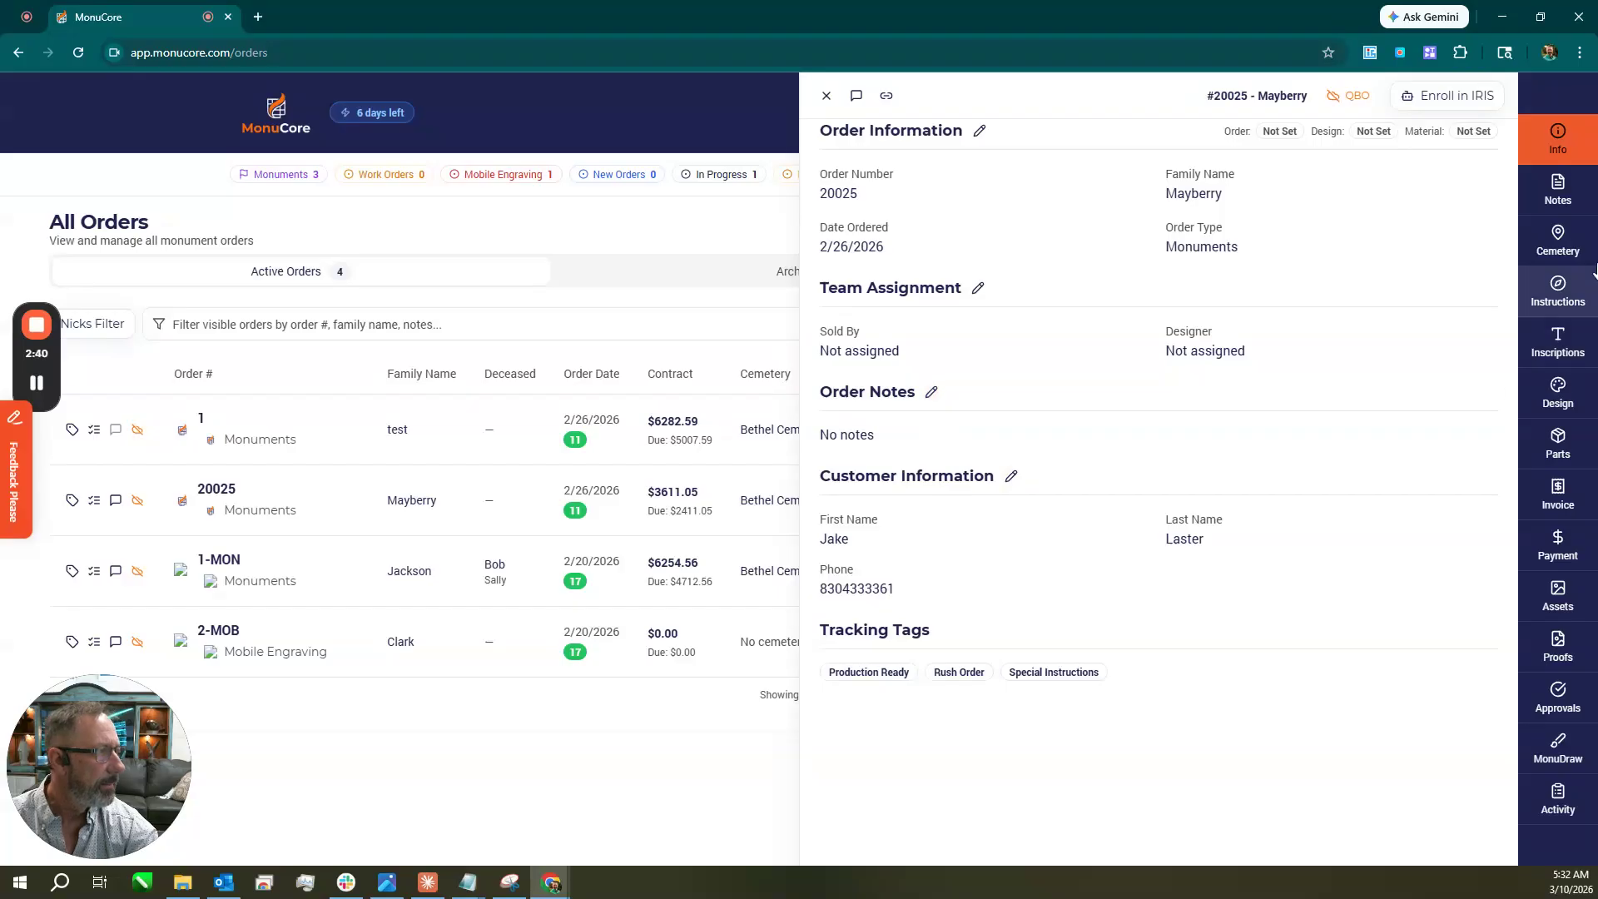
# Check the order's notes, including 'We sell monuments', then view its Bethel Cemetery details.
pyautogui.click(1559, 192)
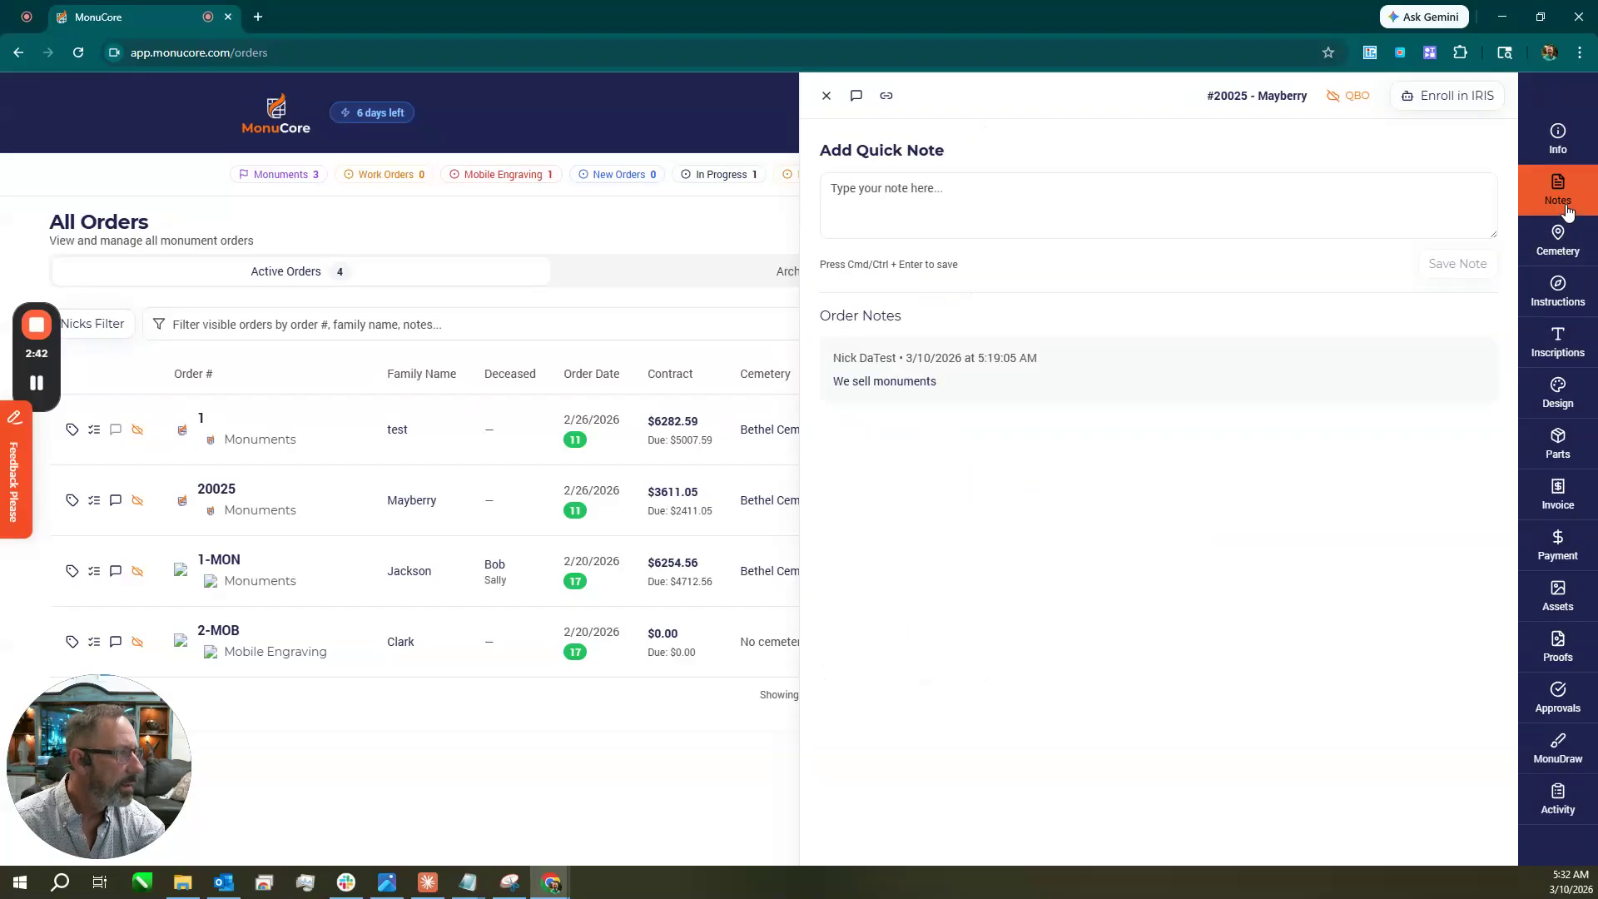
pyautogui.click(1106, 197)
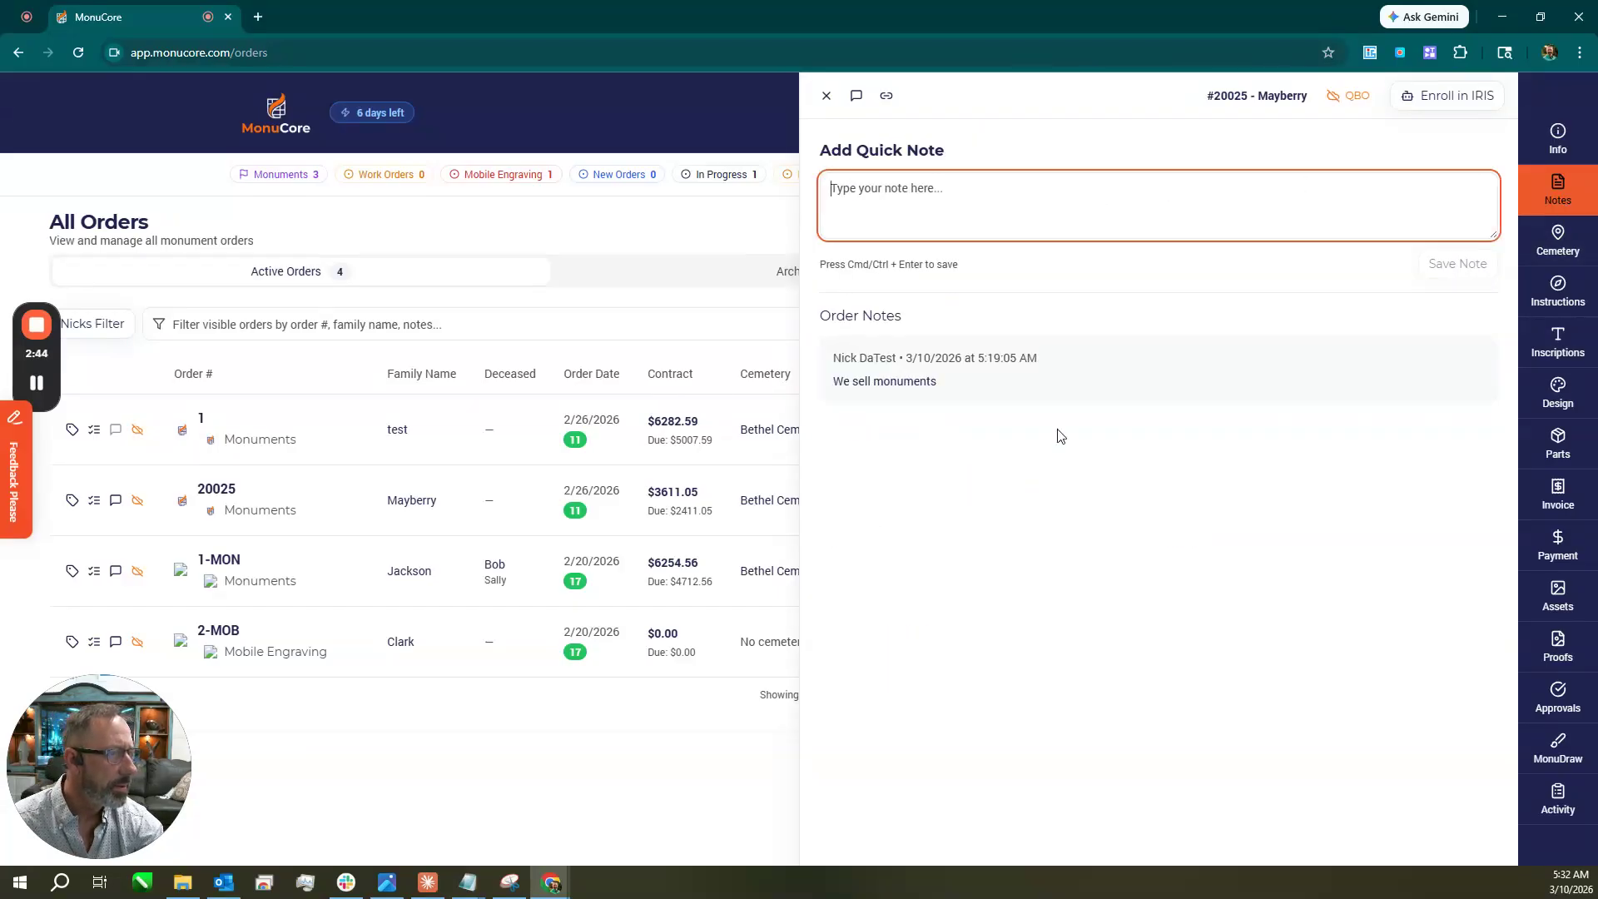
pyautogui.click(1531, 261)
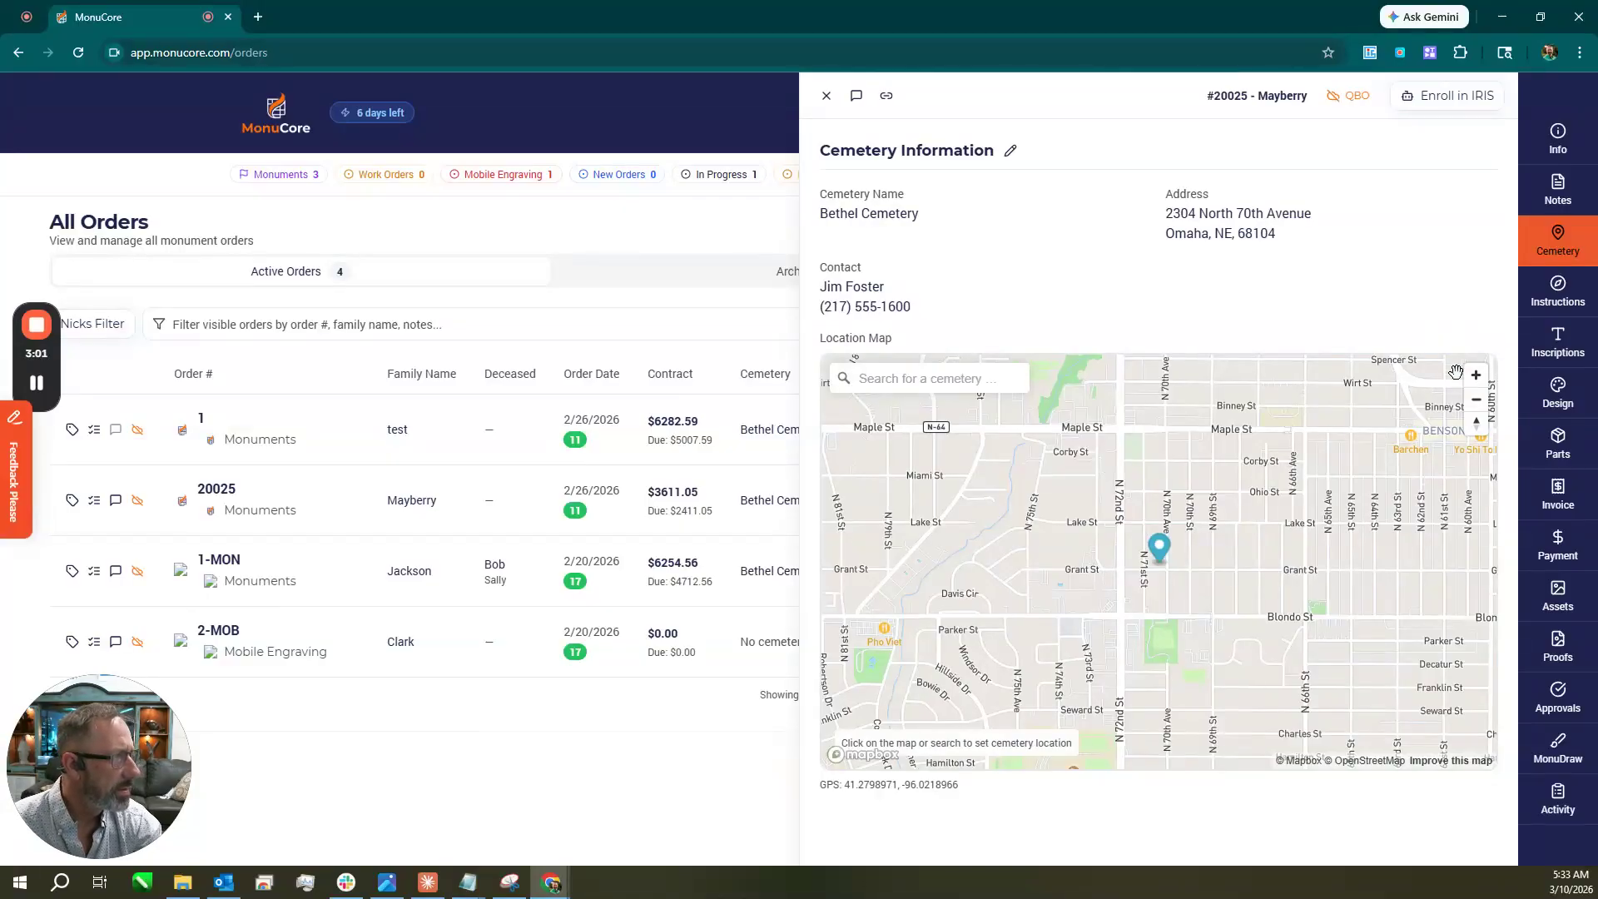
# Review the order's installation instructions and its empty inscriptions.
pyautogui.click(1562, 309)
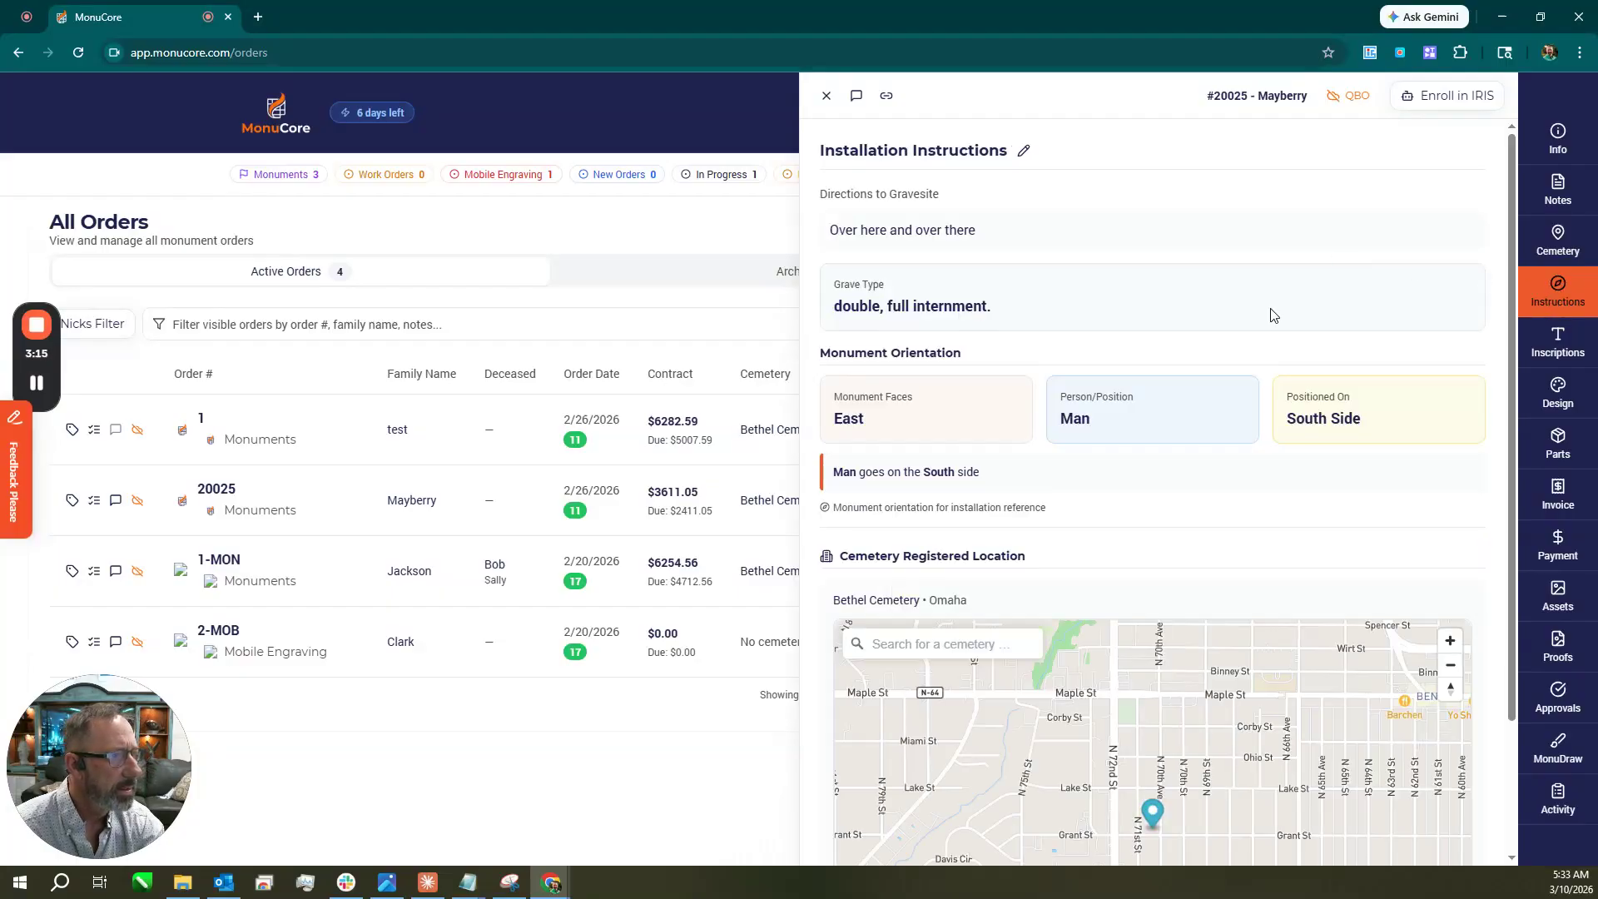
pyautogui.scroll(-2, 1272, 315)
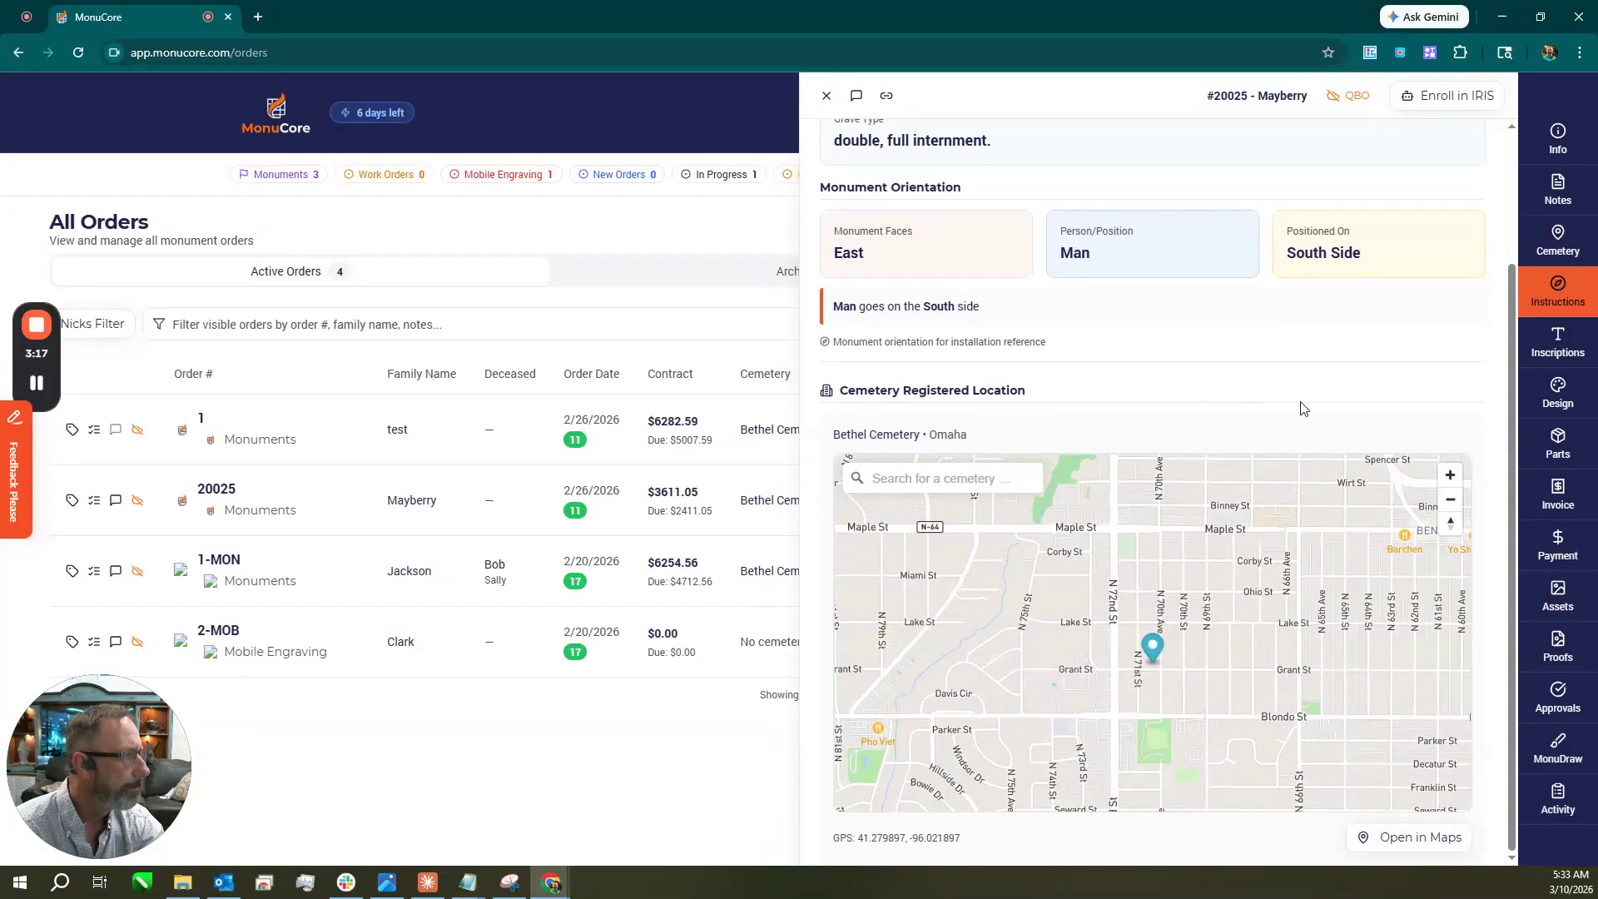
pyautogui.click(1558, 343)
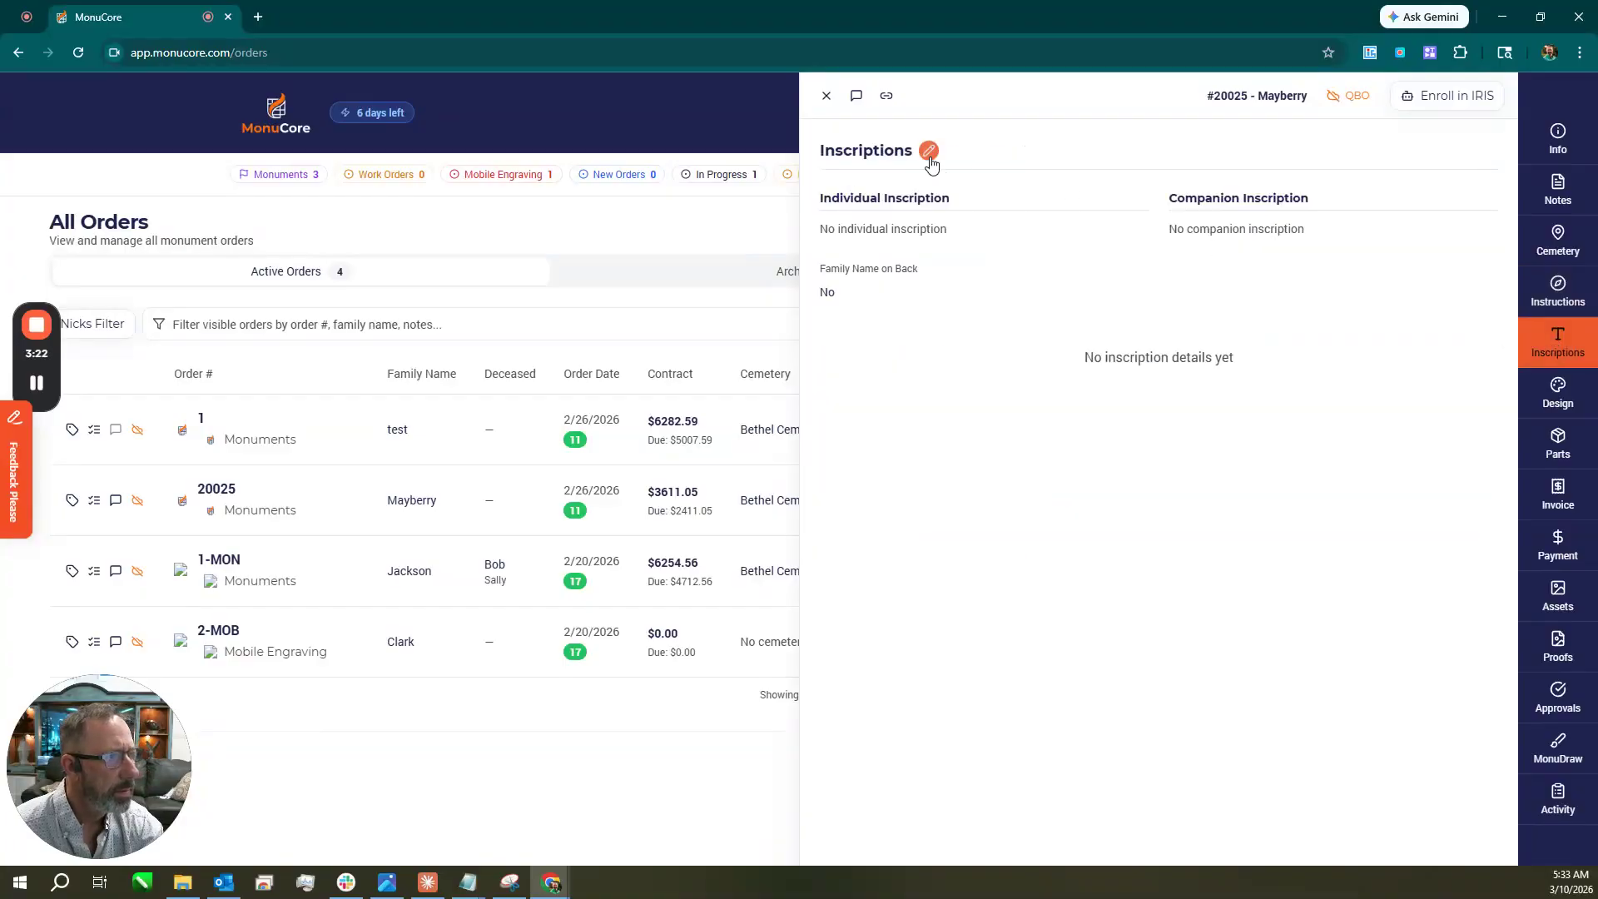
# Look through the inscription edit form without saving, then view design D6J206 ('Change rose to lilly').
pyautogui.click(930, 155)
pyautogui.scroll(-1, 1016, 541)
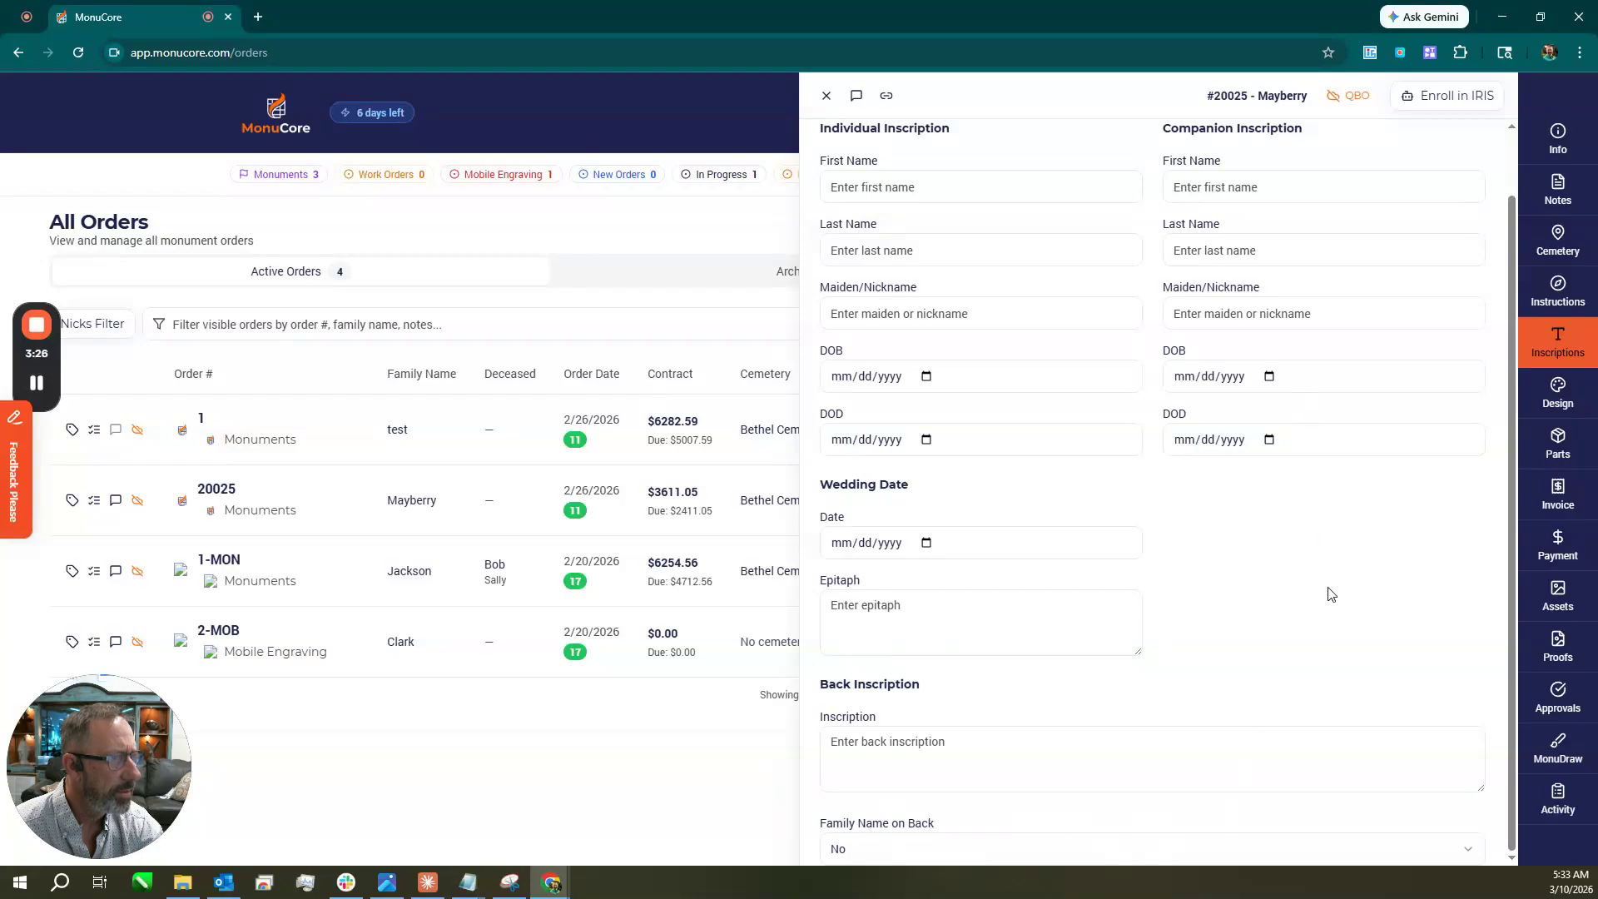
pyautogui.scroll(1, 1329, 594)
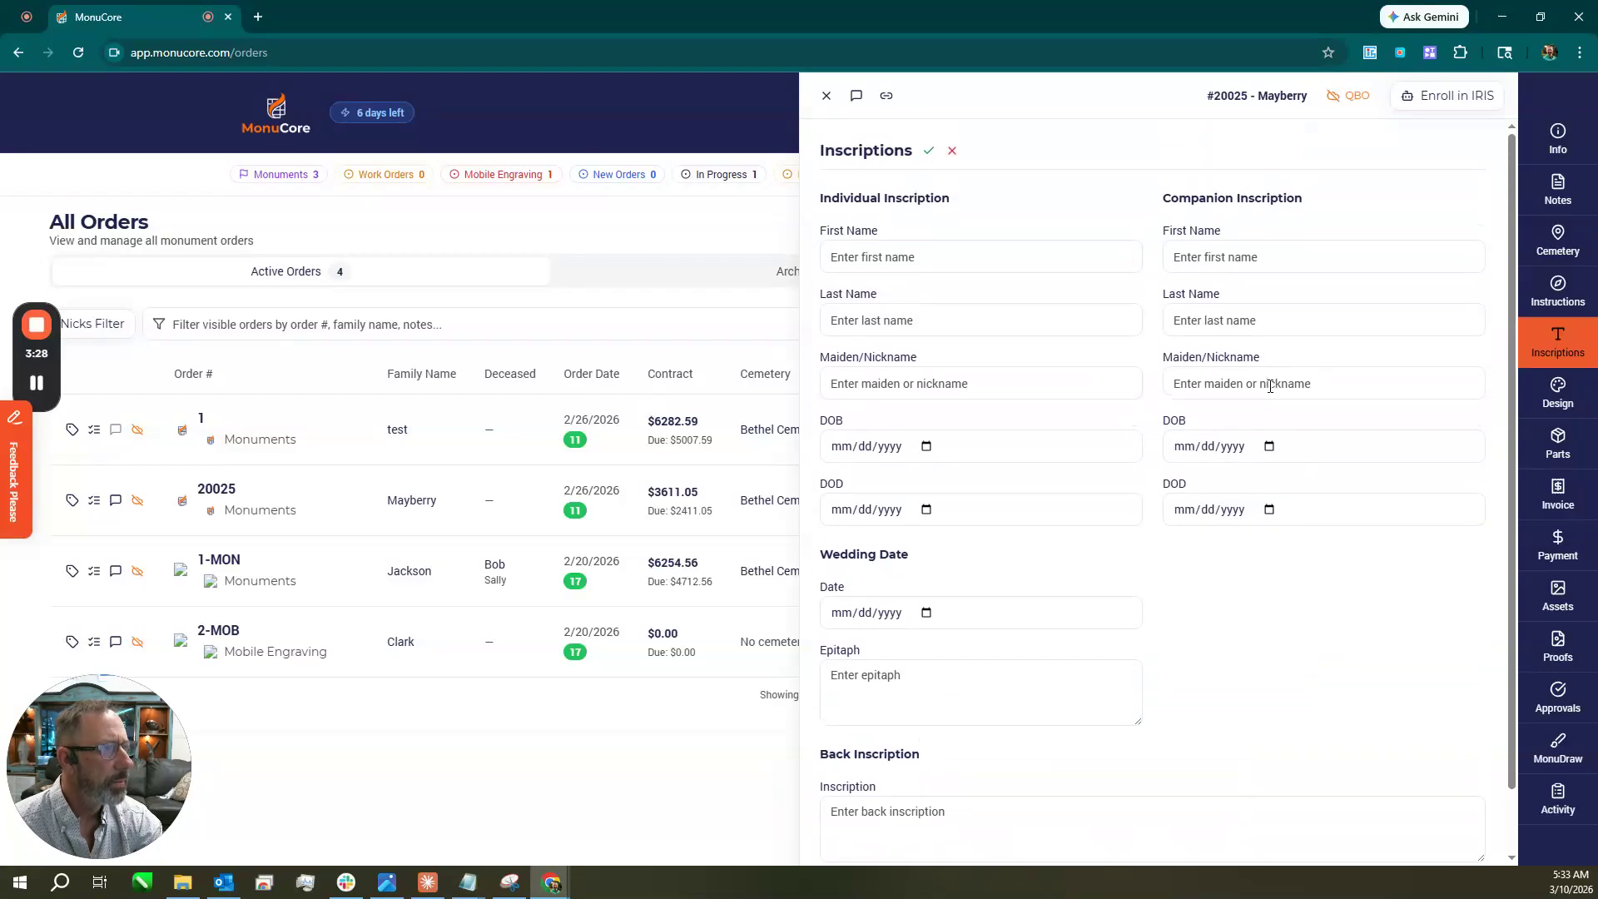
pyautogui.scroll(-1, 1263, 654)
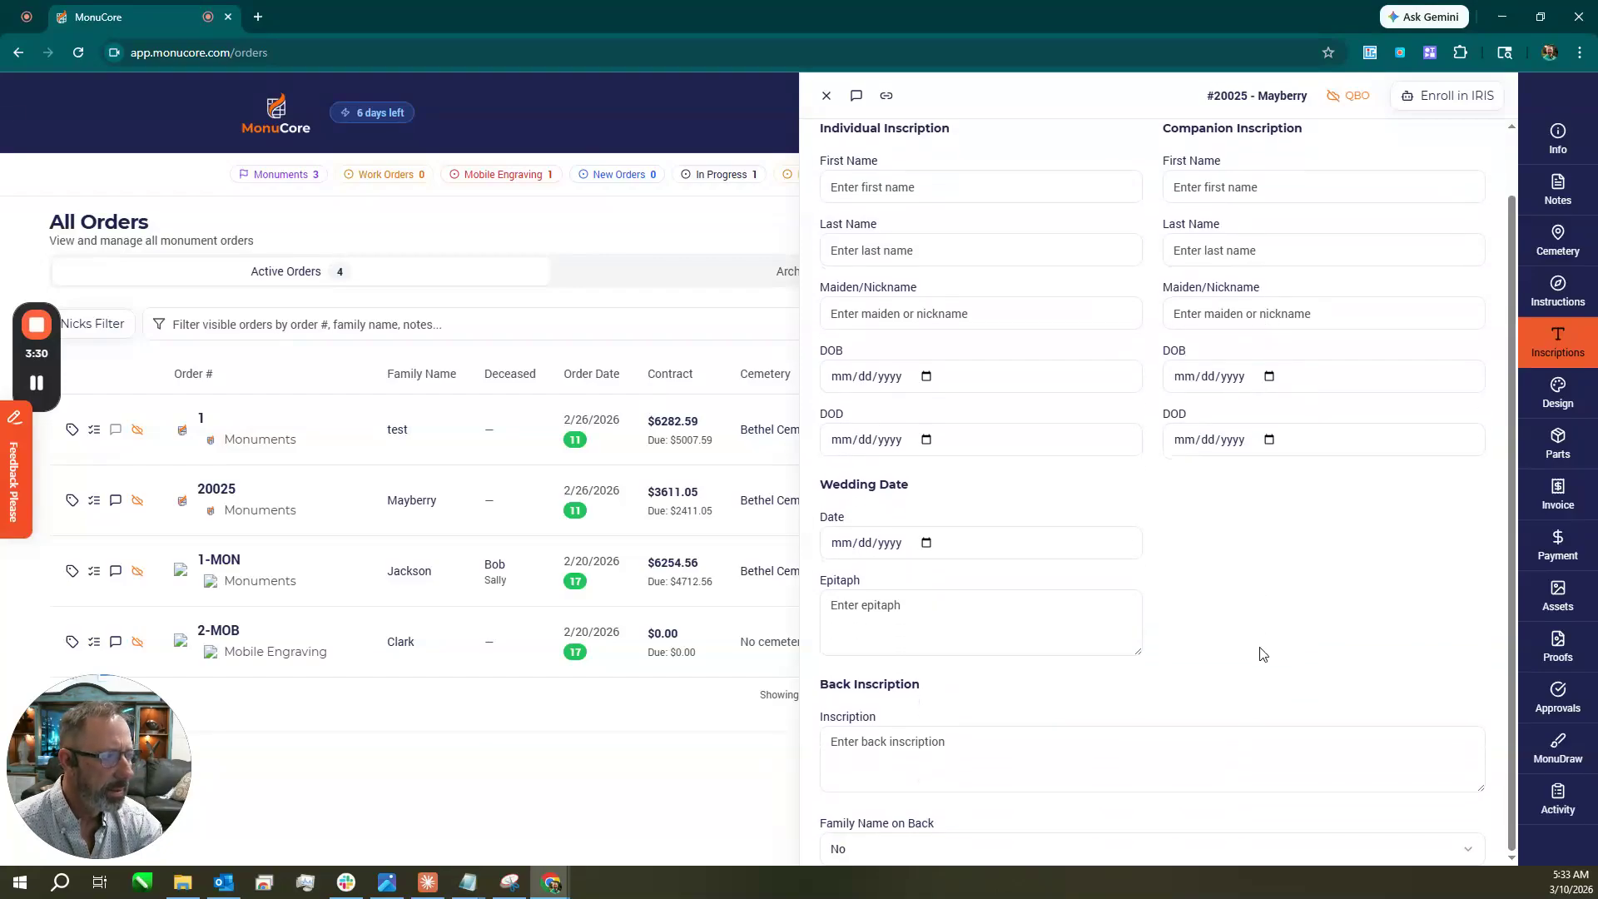
pyautogui.scroll(1, 1261, 653)
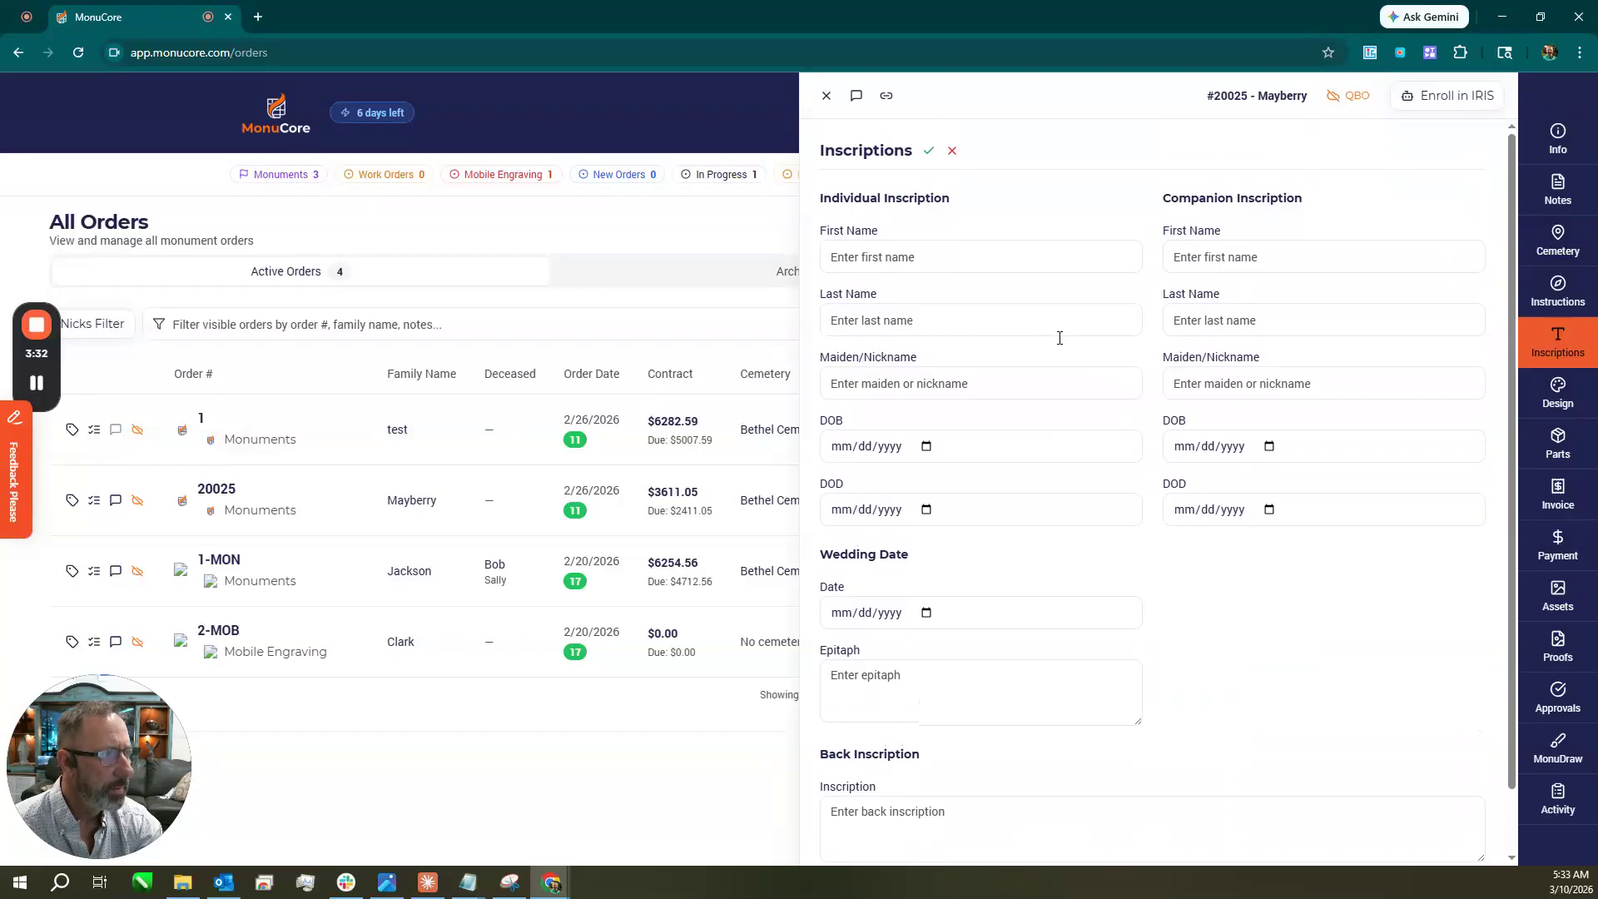
pyautogui.scroll(-1, 1309, 694)
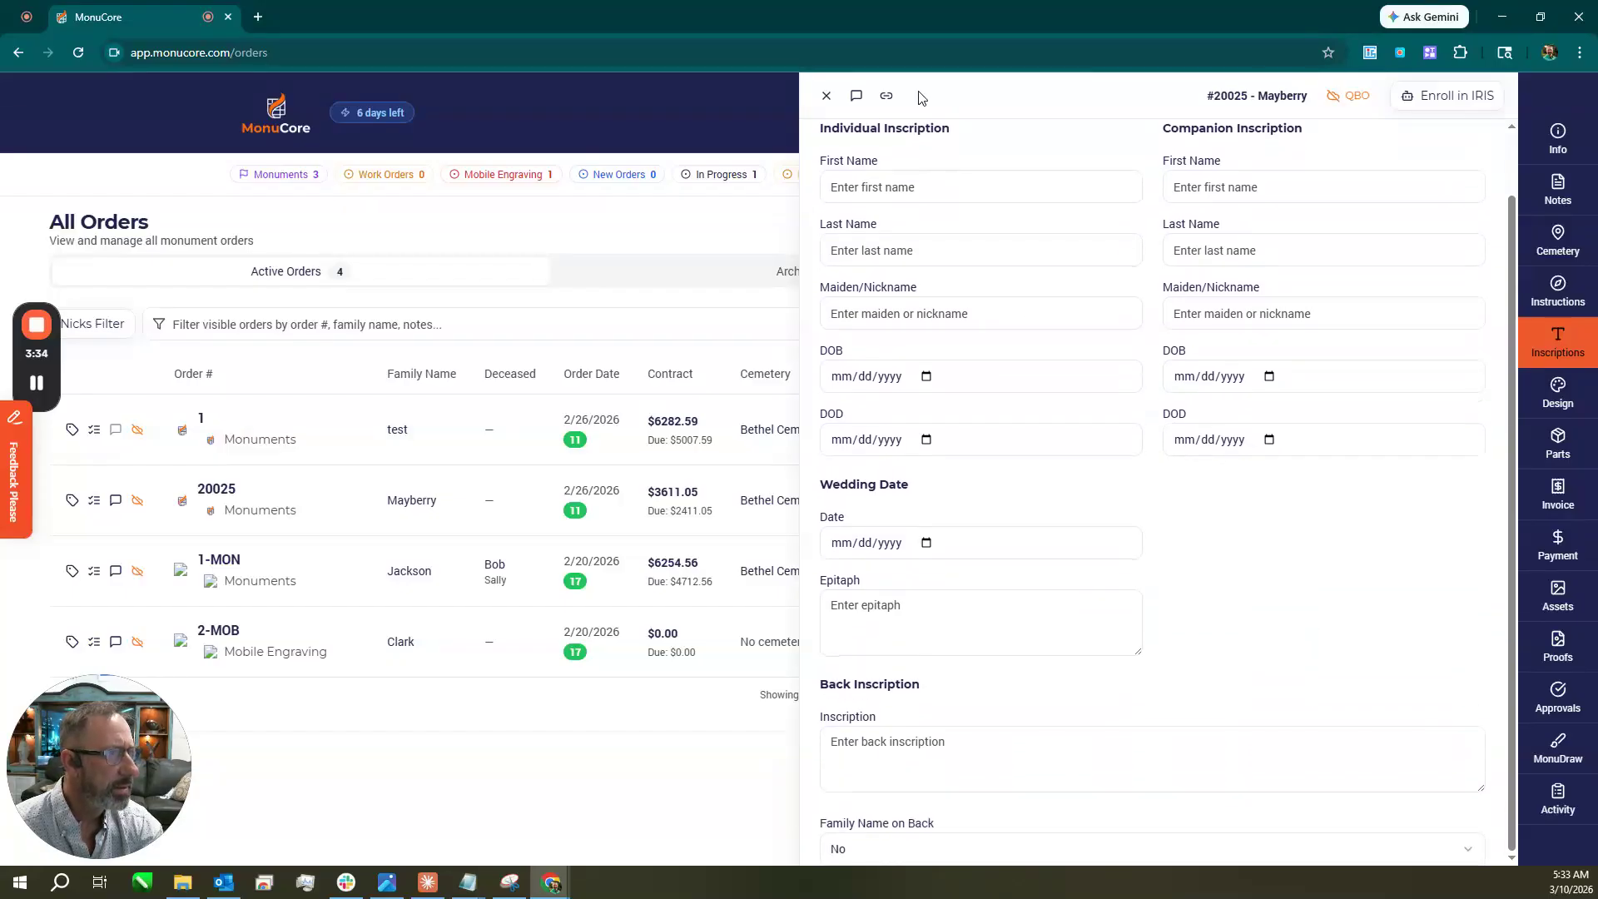
pyautogui.scroll(1, 941, 166)
pyautogui.click(926, 151)
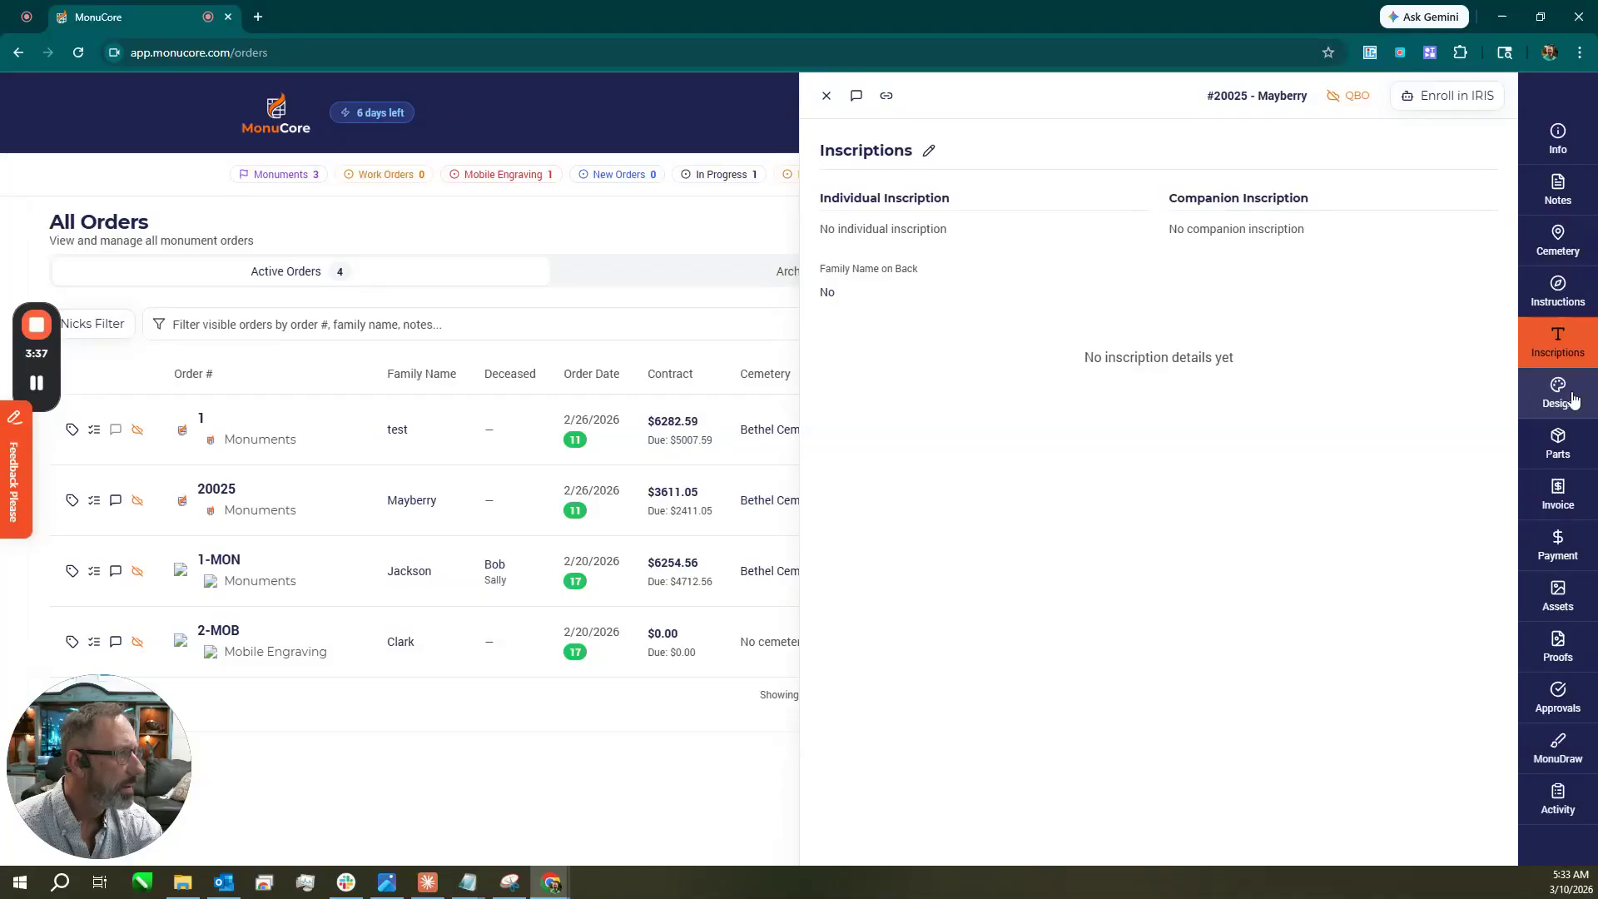
pyautogui.click(1572, 398)
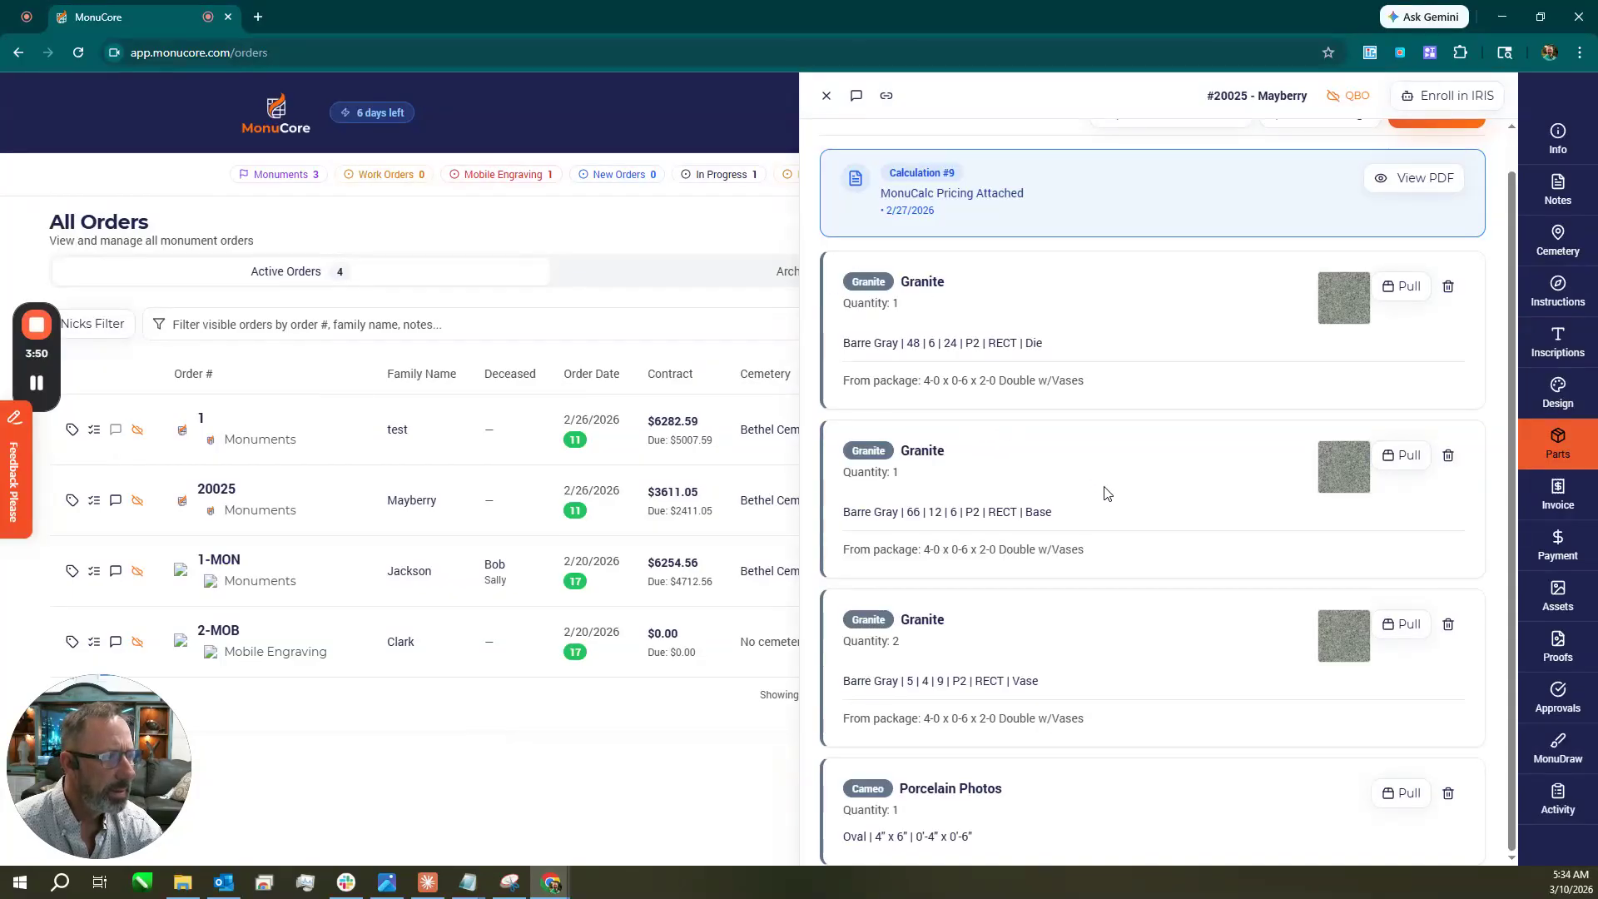
# Remove the granite Die, Base, Vase and Porcelain Photos parts from the order.
pyautogui.scroll(1, 1107, 491)
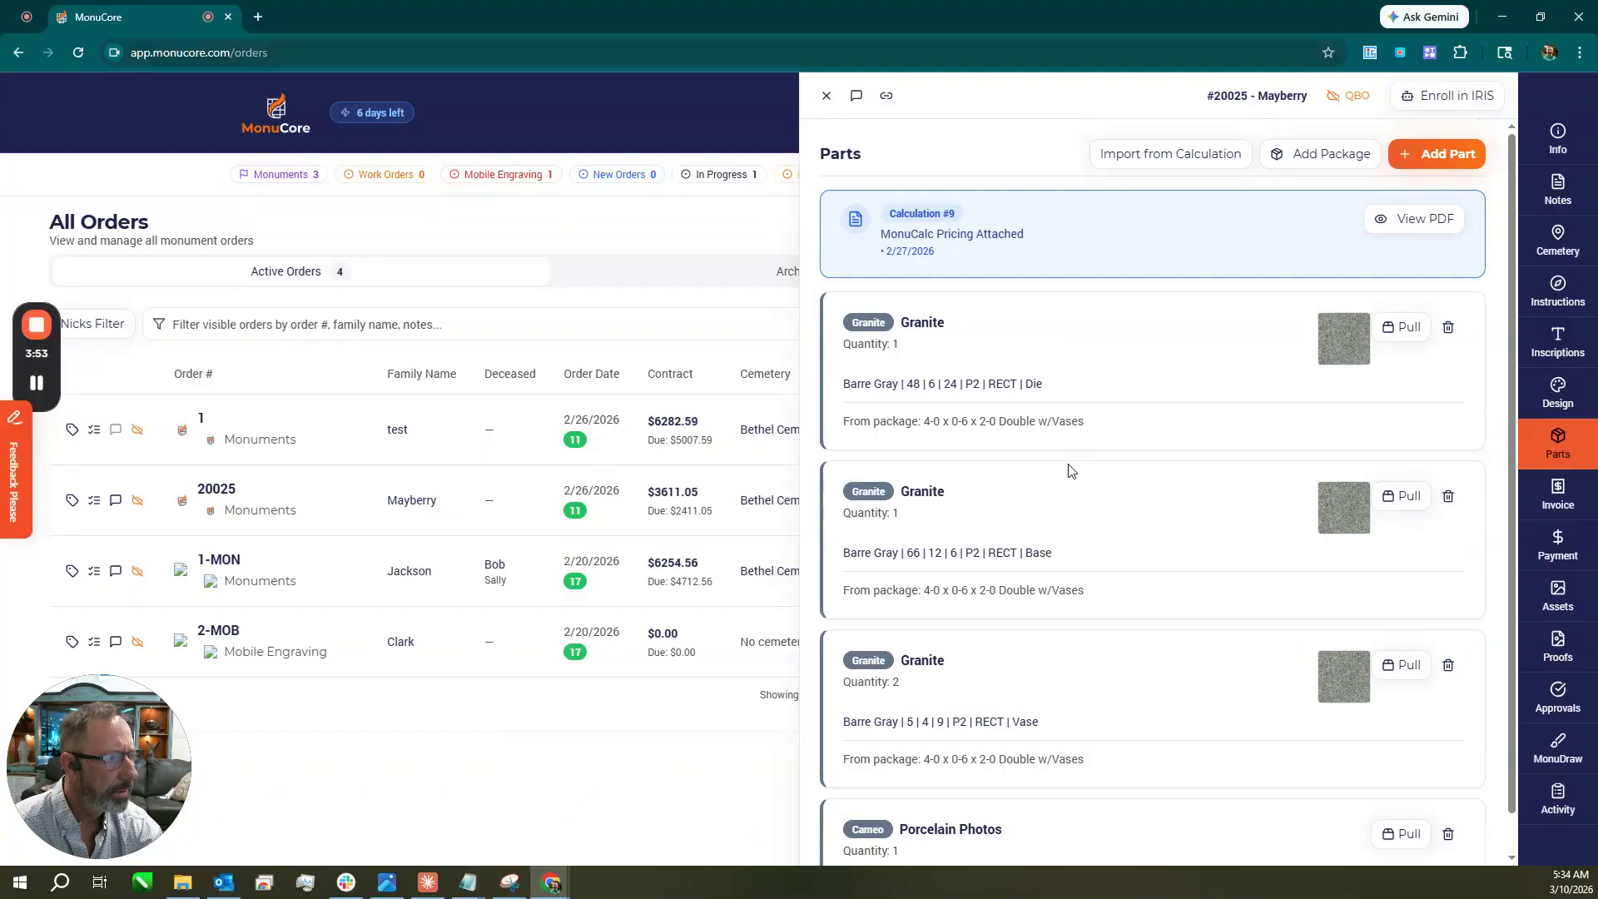
pyautogui.click(1449, 329)
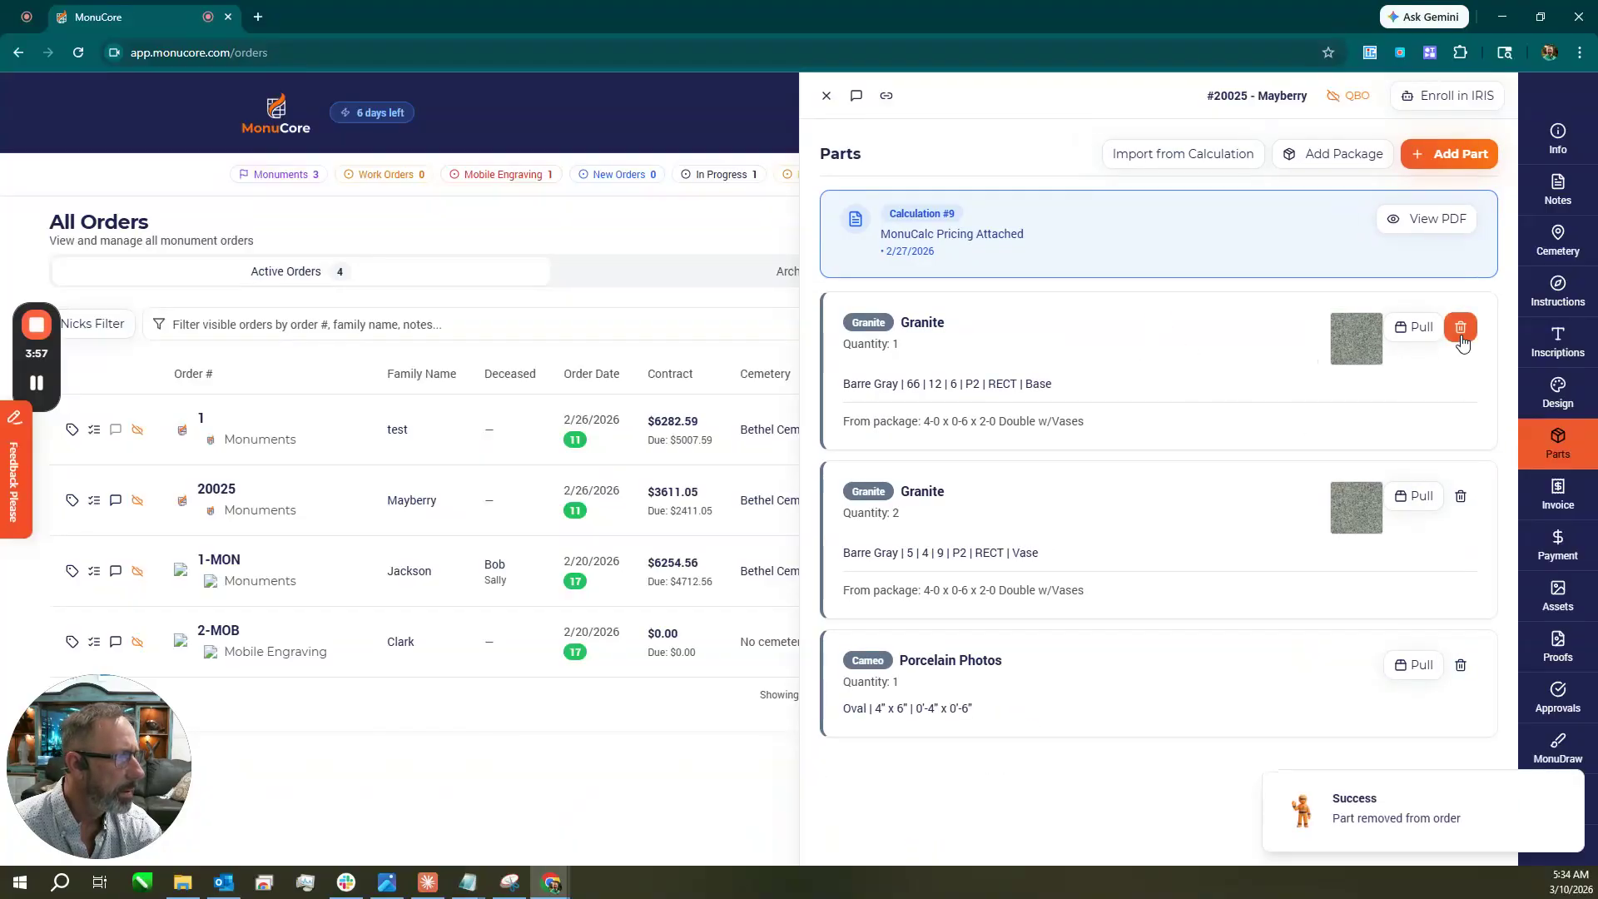
pyautogui.click(1461, 330)
pyautogui.click(1461, 329)
pyautogui.click(1459, 329)
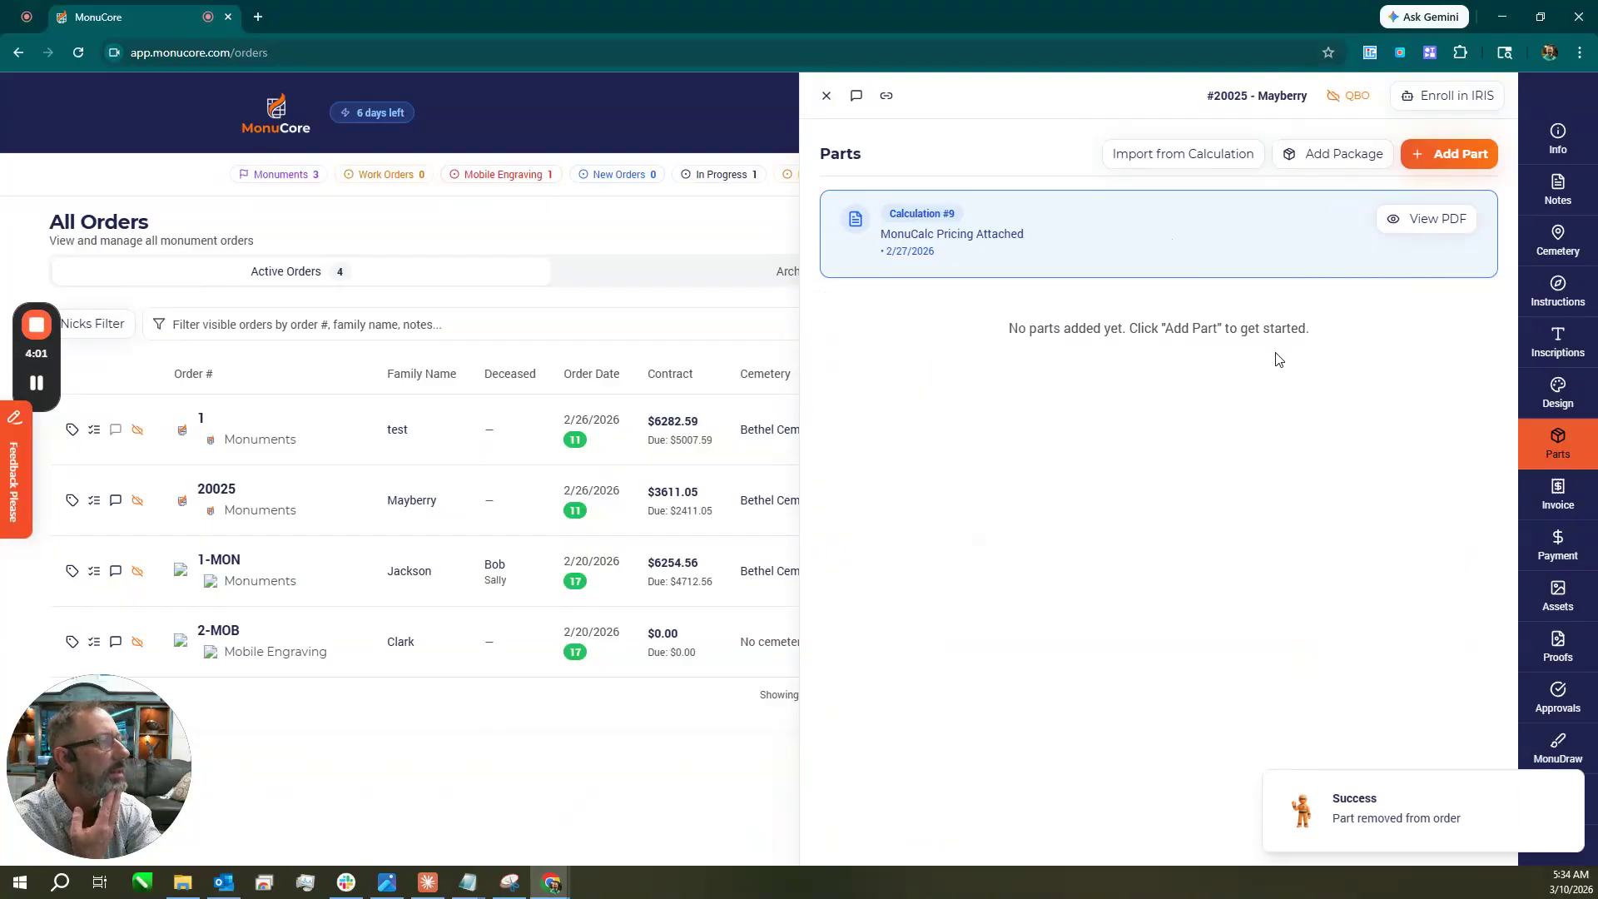
# Start a new Granite part, look at the colour list, then discard the form.
pyautogui.click(1454, 154)
pyautogui.click(1054, 391)
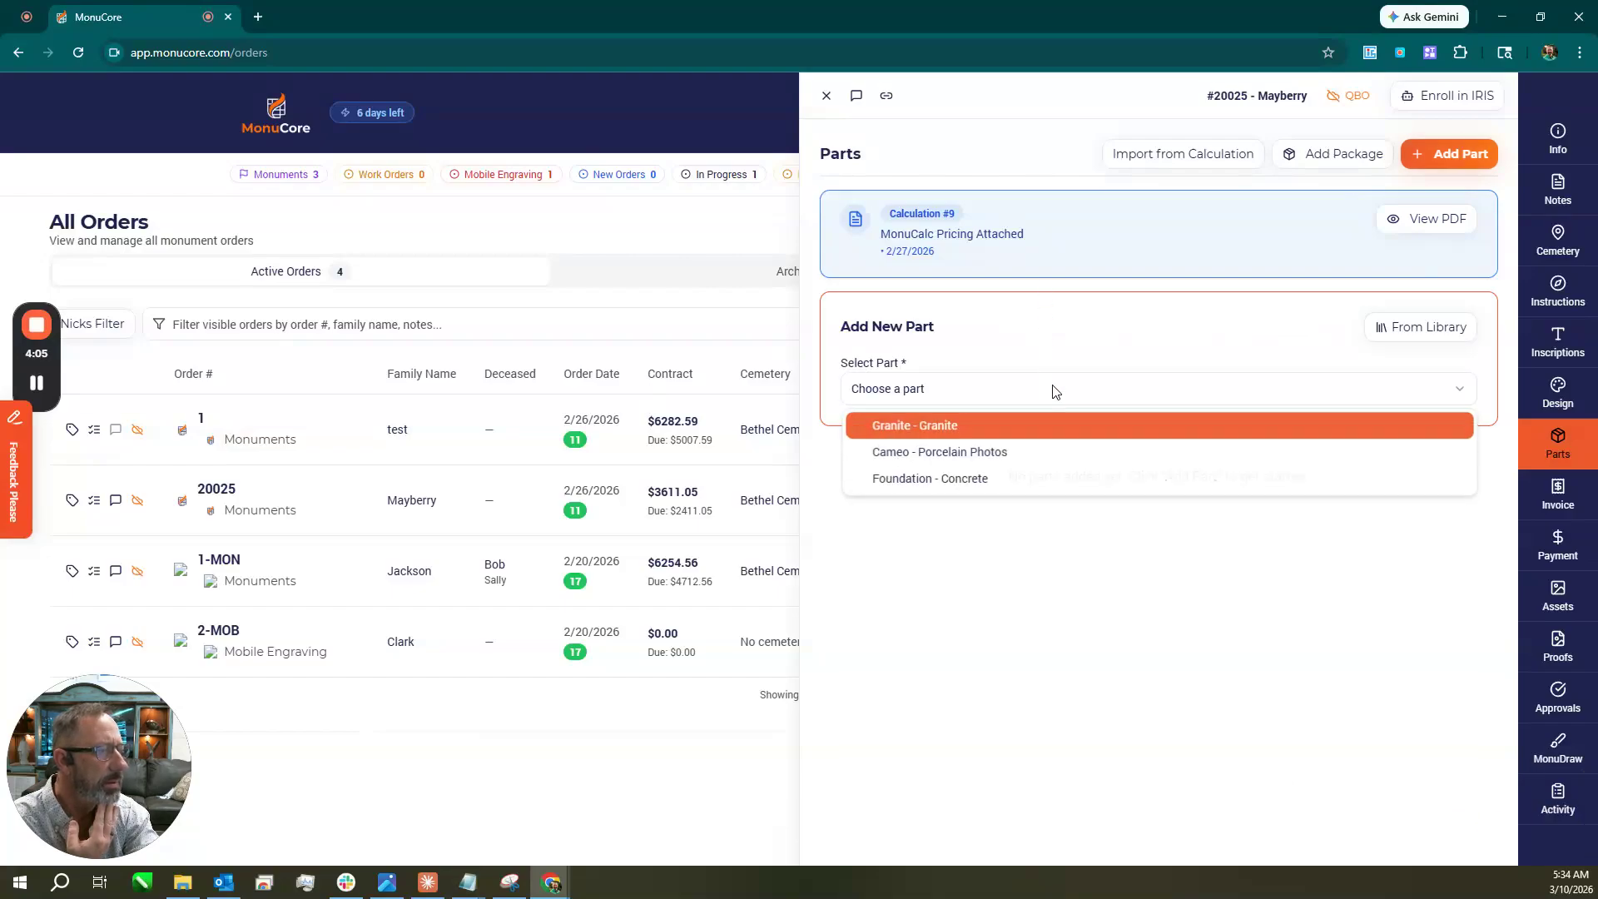
pyautogui.click(979, 430)
pyautogui.click(970, 456)
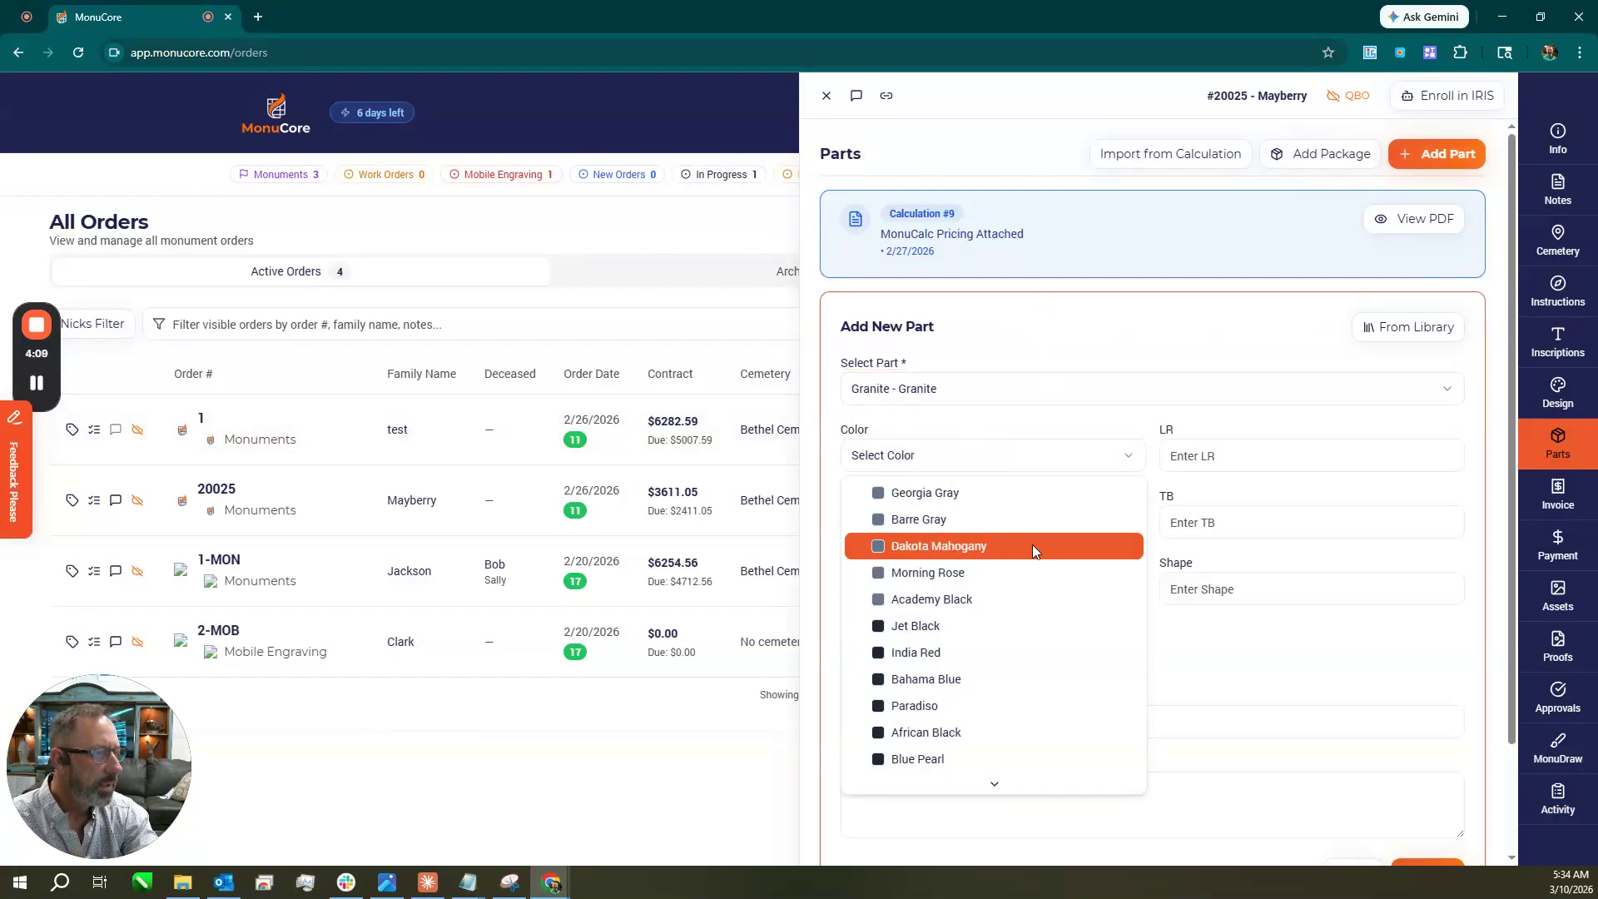
pyautogui.click(1294, 637)
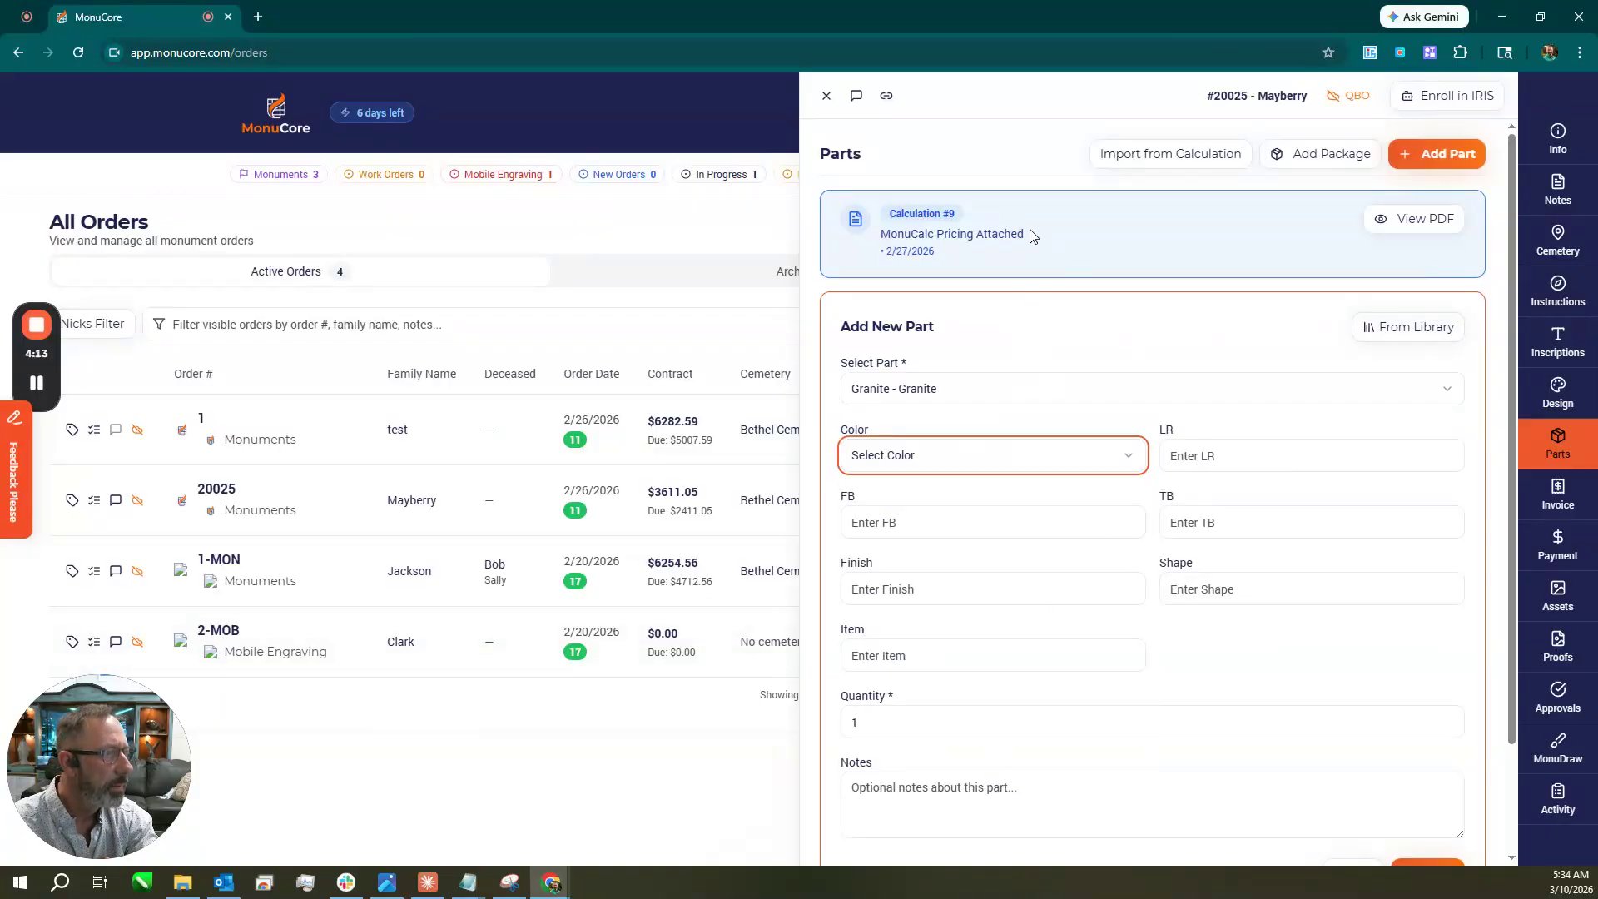
pyautogui.scroll(-2, 1349, 582)
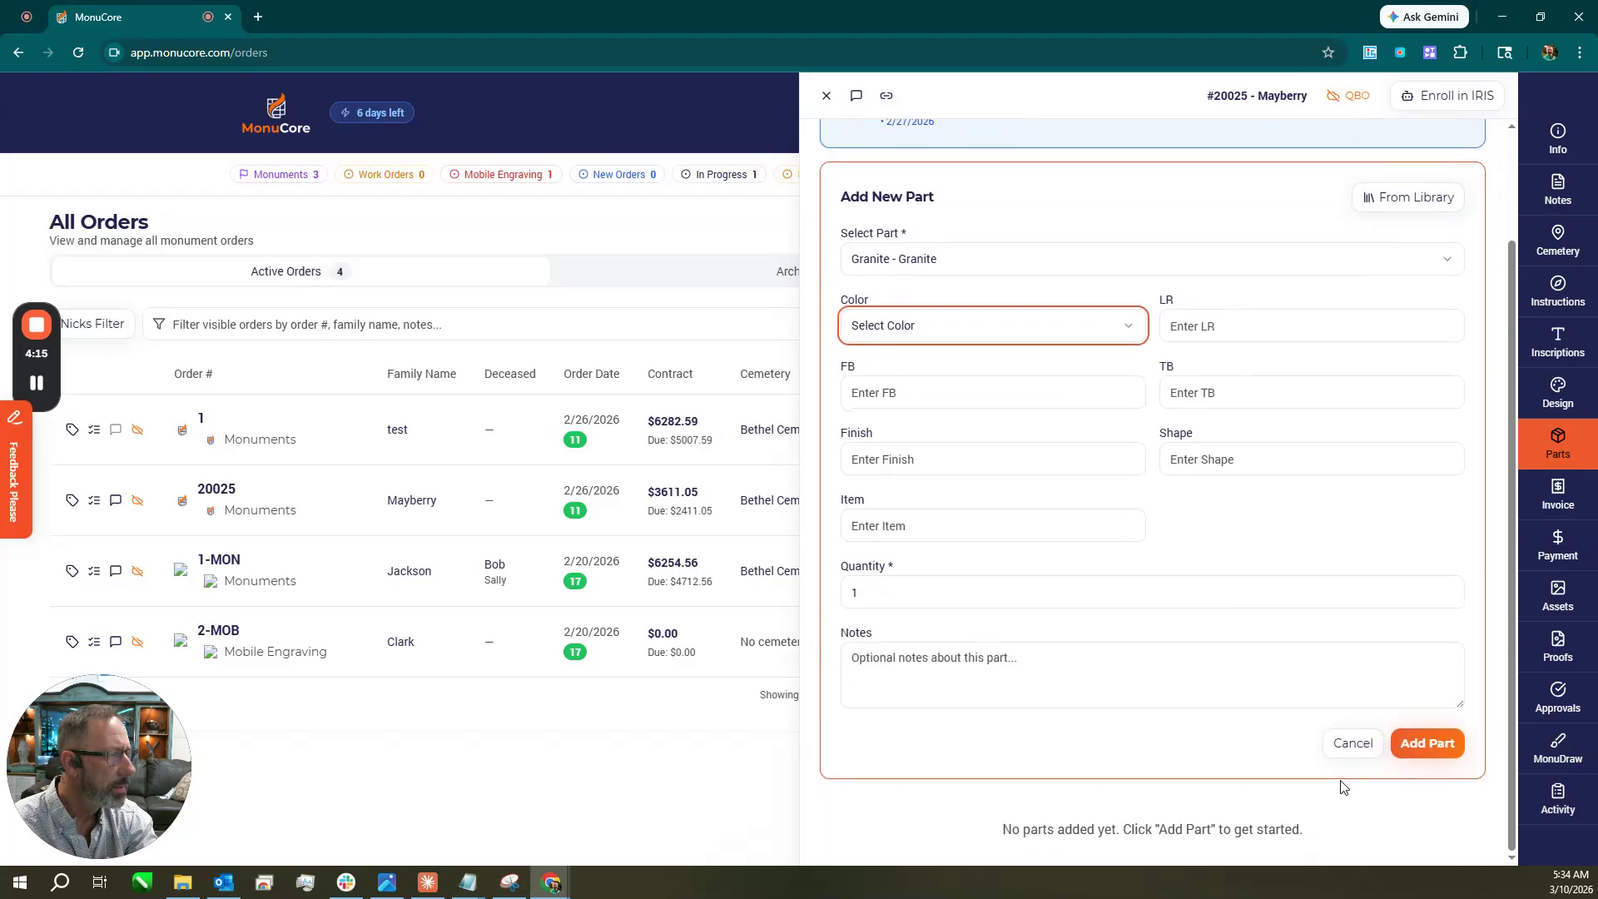
pyautogui.click(1355, 744)
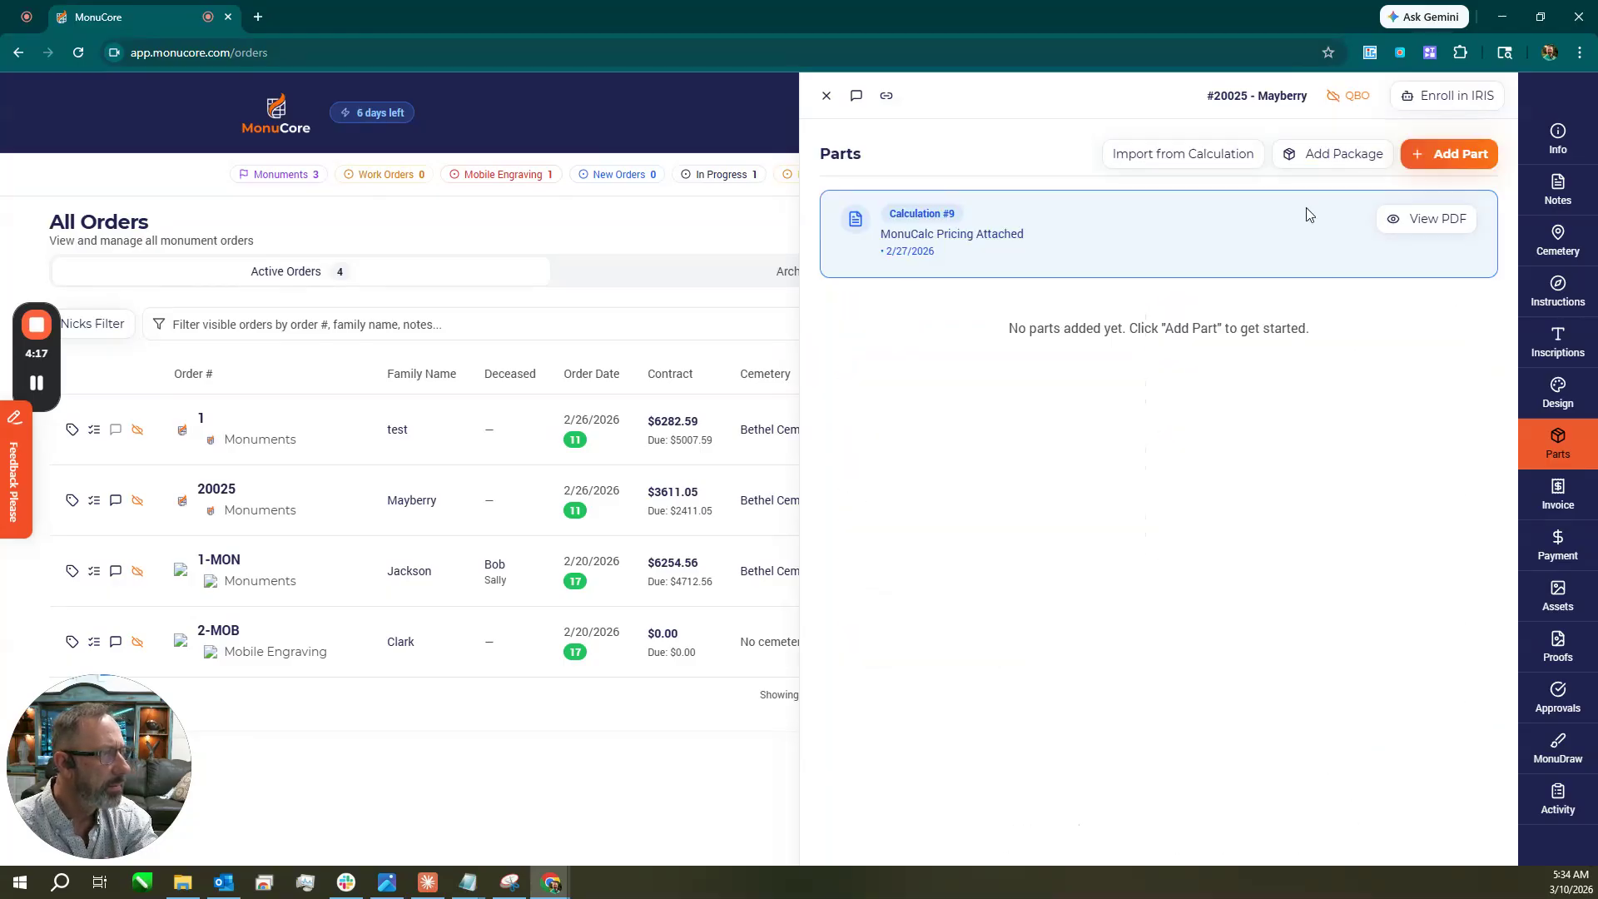
# Add the Morning Rose 4-0 x 0-6 x 2-0 Double w/Vases package from the Double Upright category.
pyautogui.click(1344, 157)
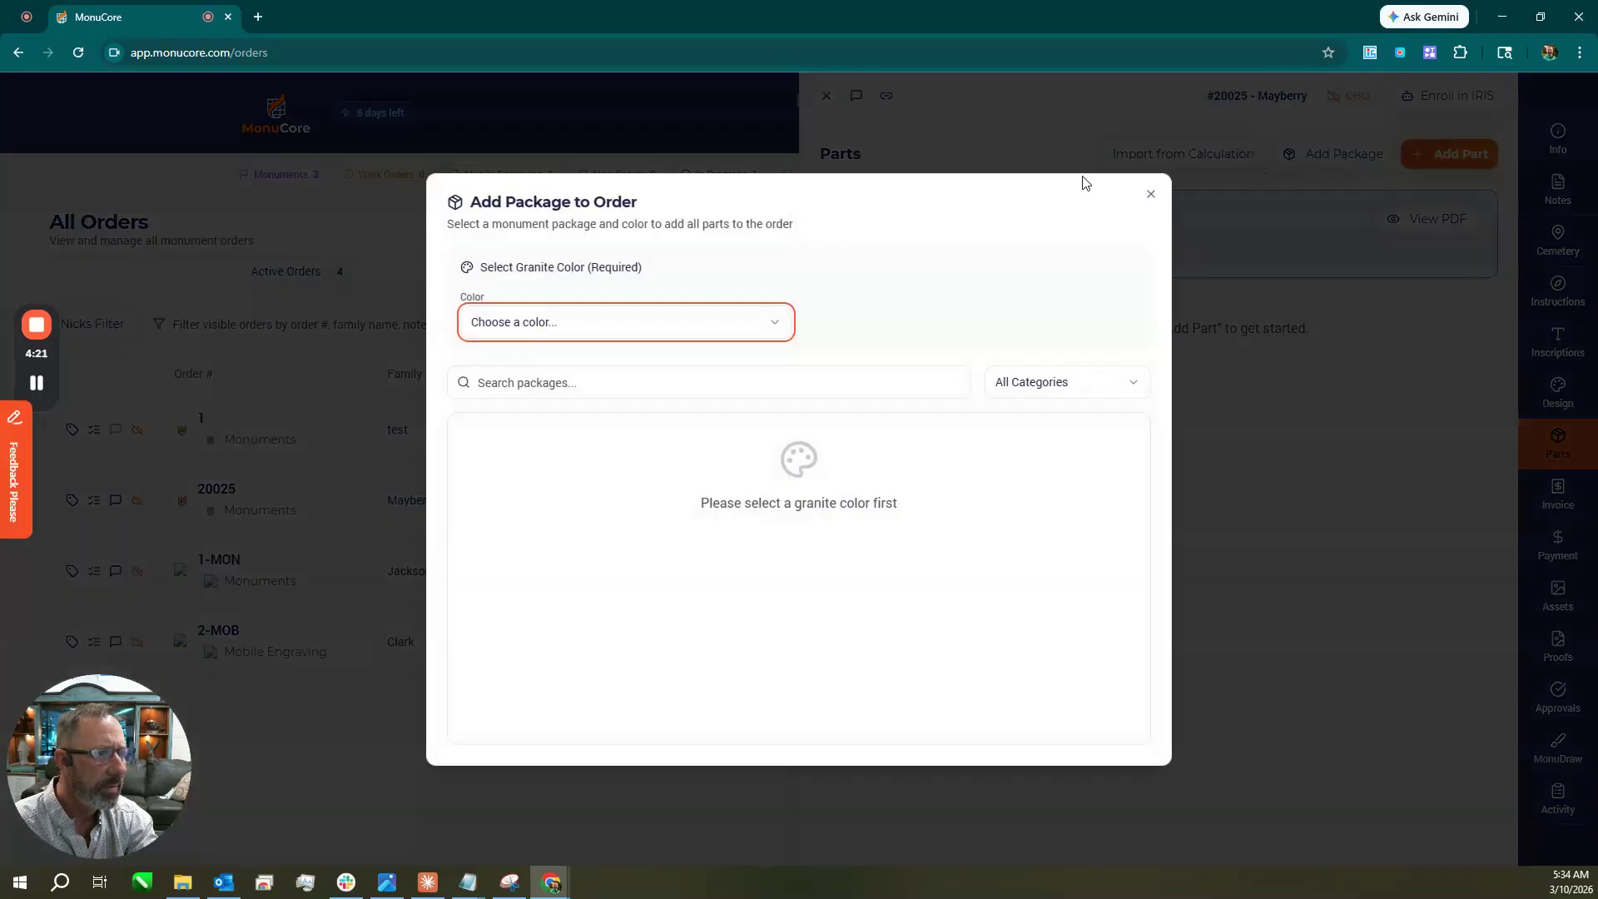
pyautogui.click(787, 325)
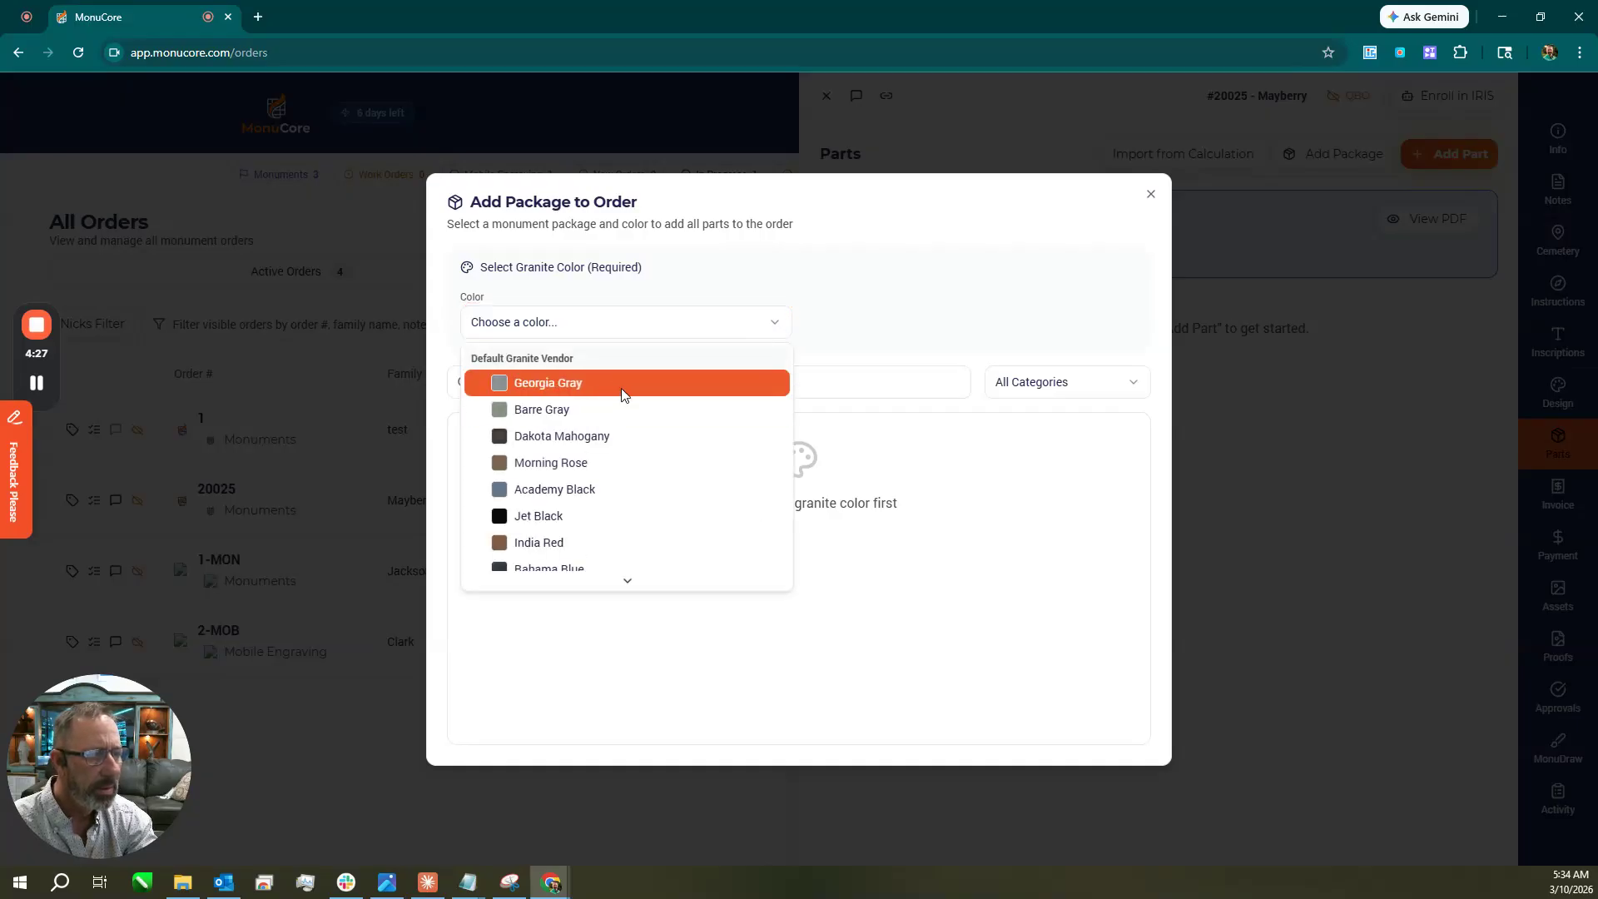
pyautogui.click(620, 463)
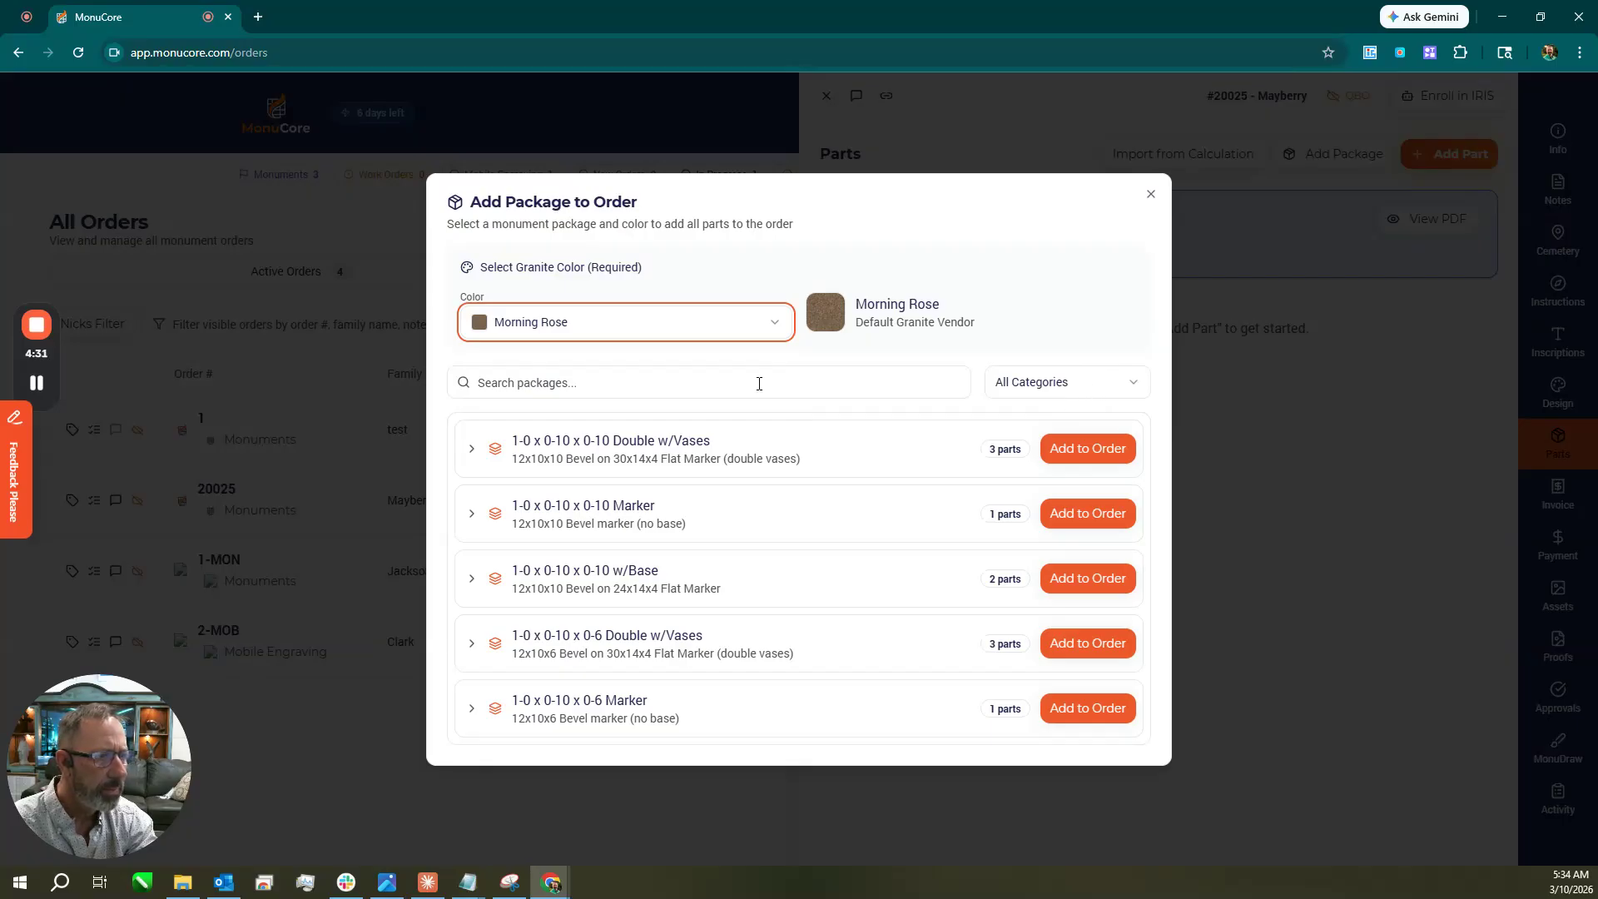
pyautogui.click(1079, 388)
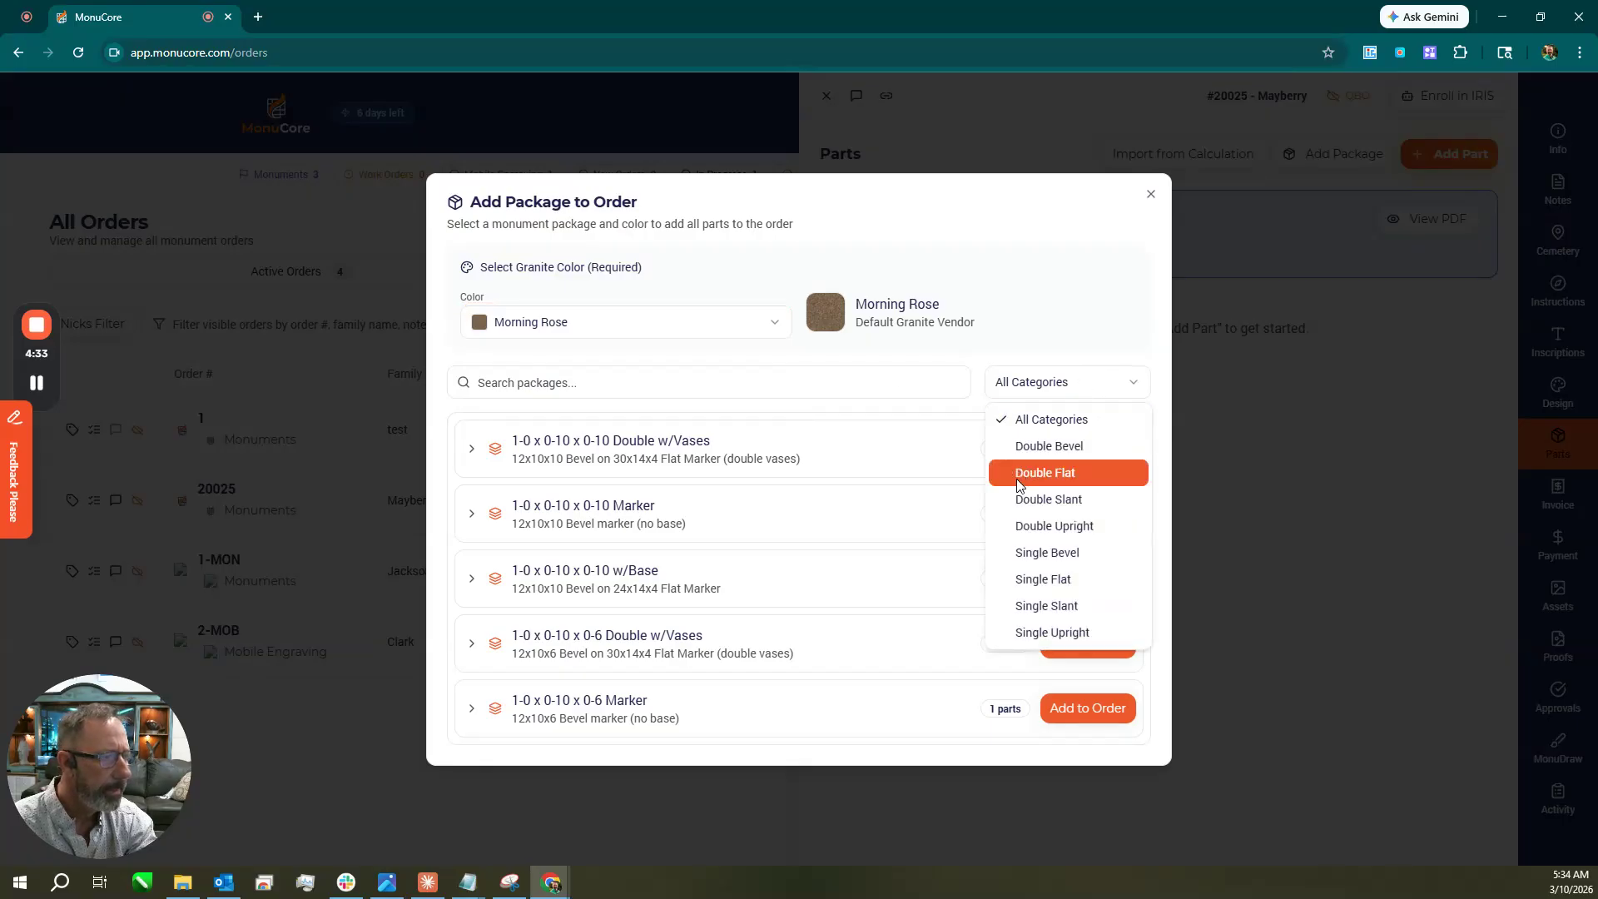
pyautogui.click(1031, 526)
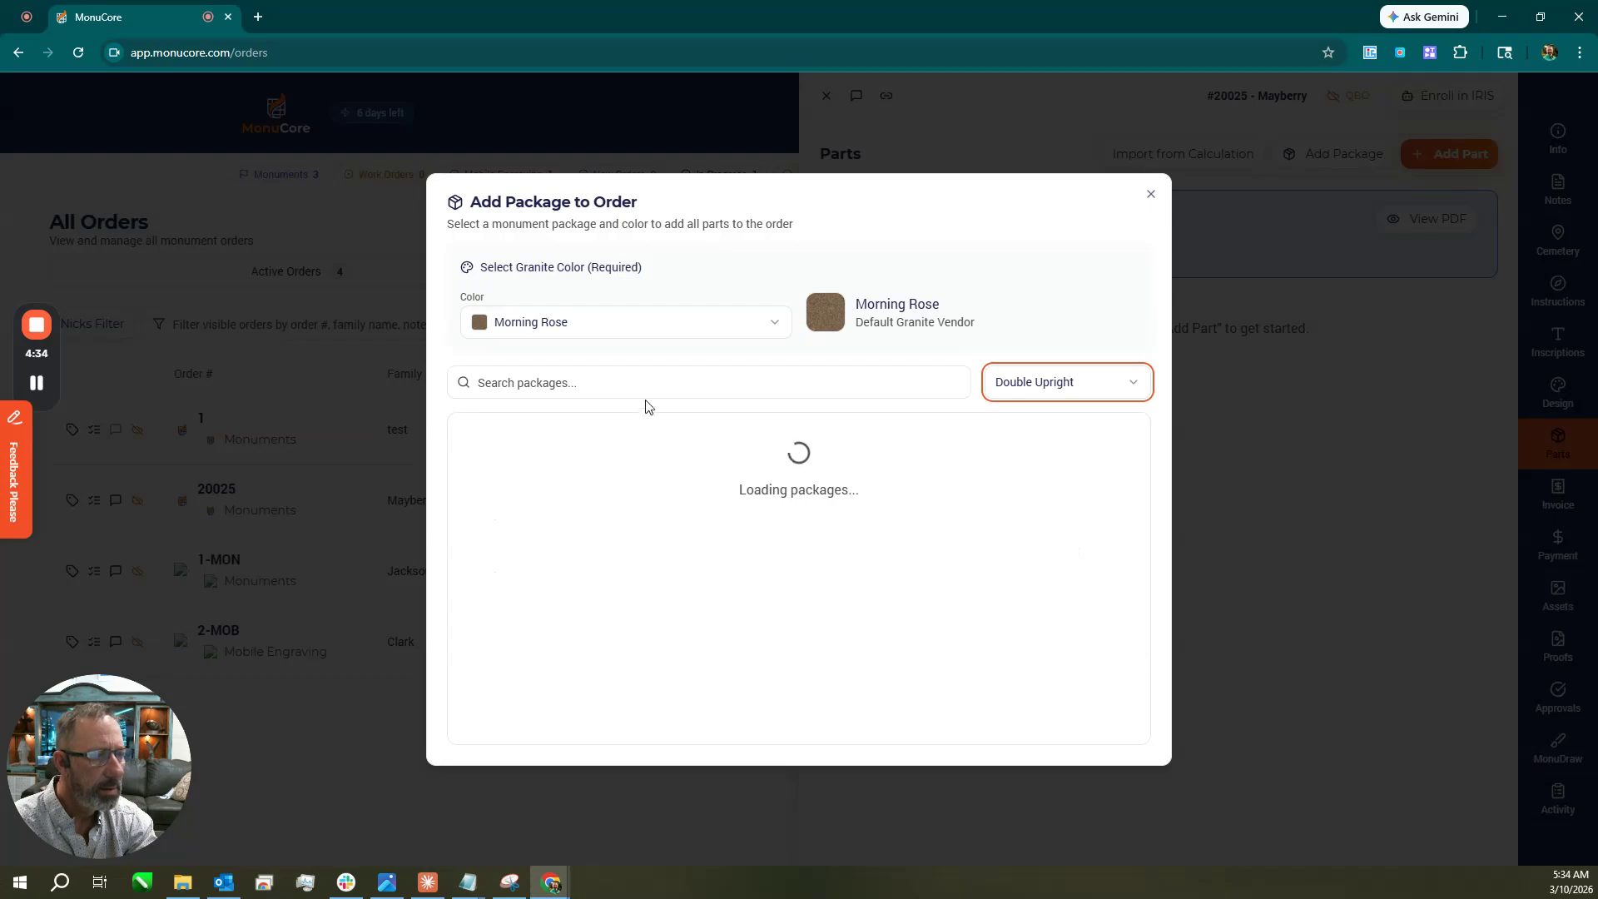
pyautogui.click(620, 382)
pyautogui.write('4-0 x 0-6')
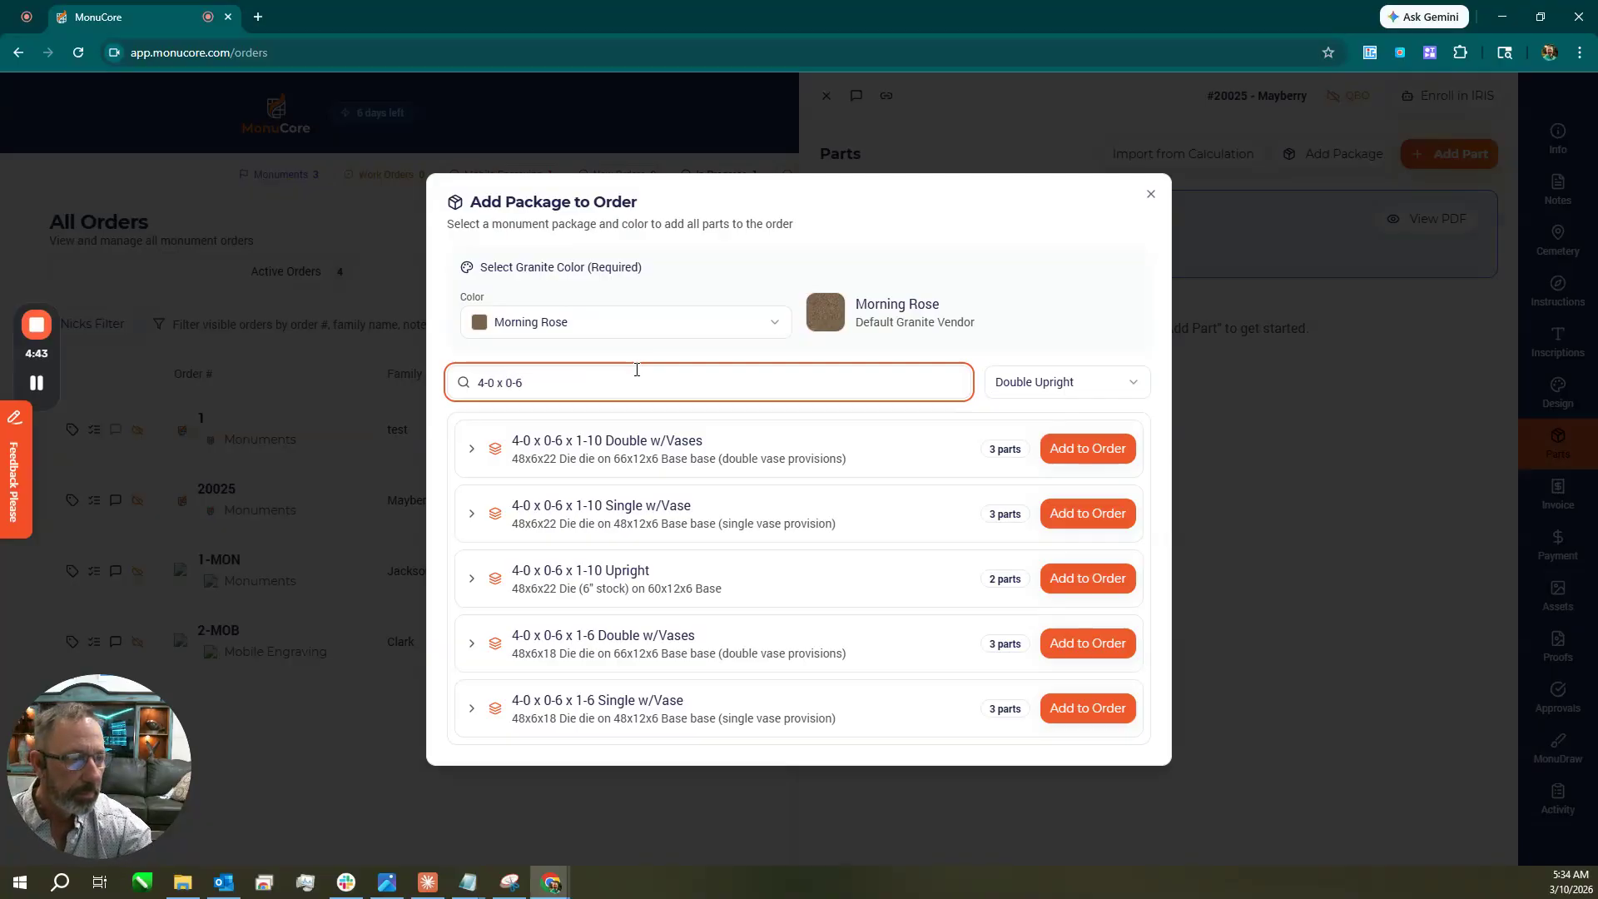
pyautogui.scroll(-6, 639, 457)
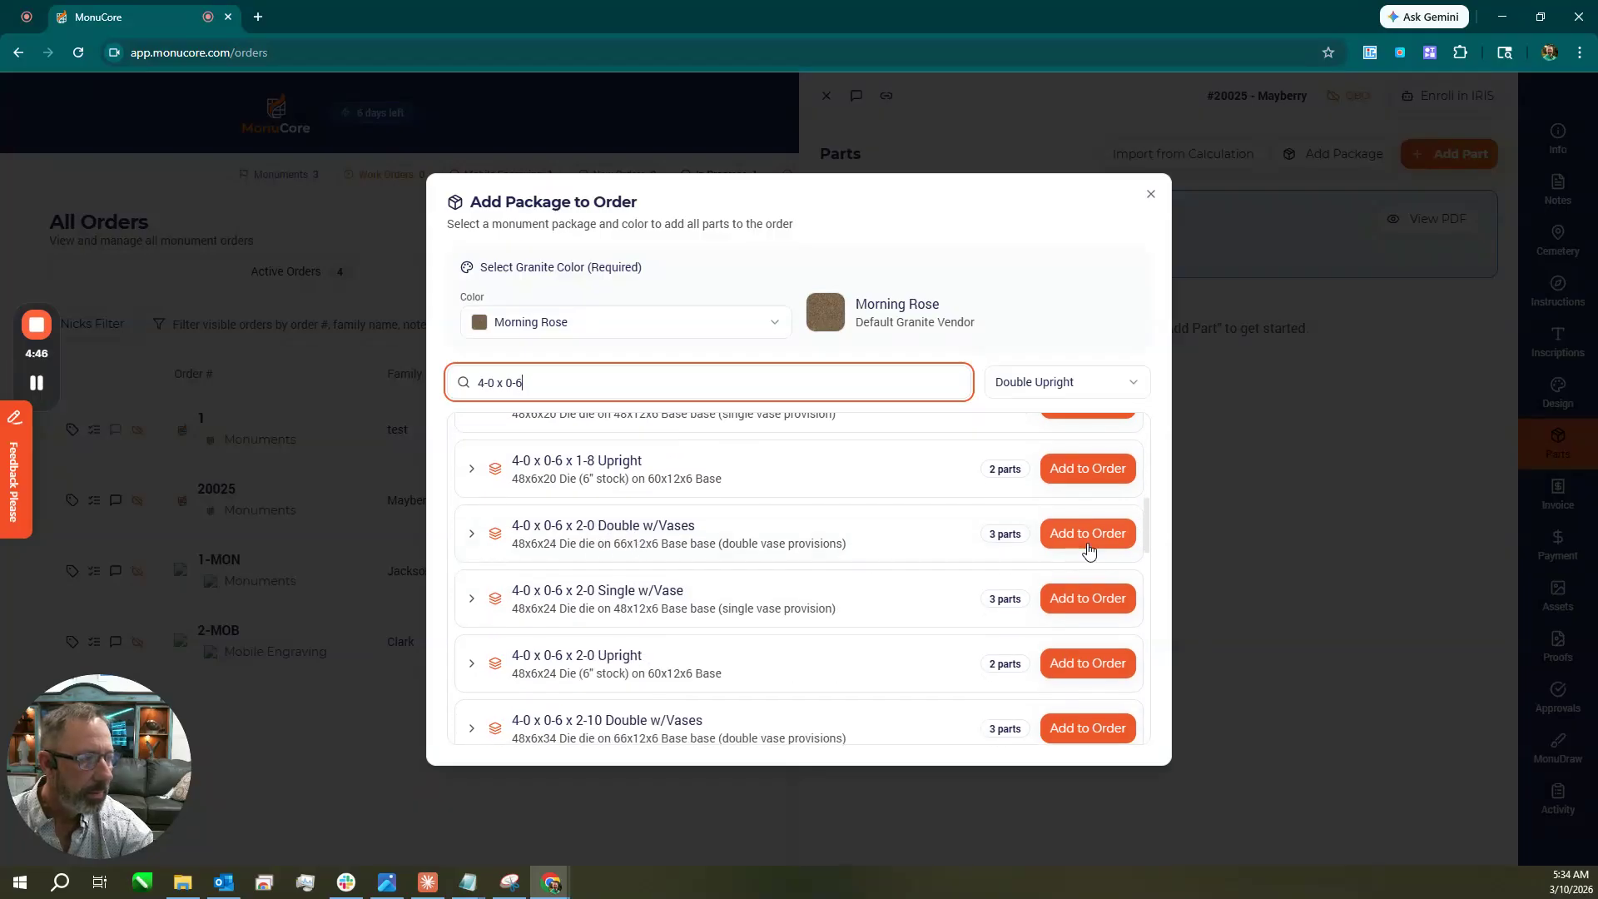
pyautogui.click(1087, 534)
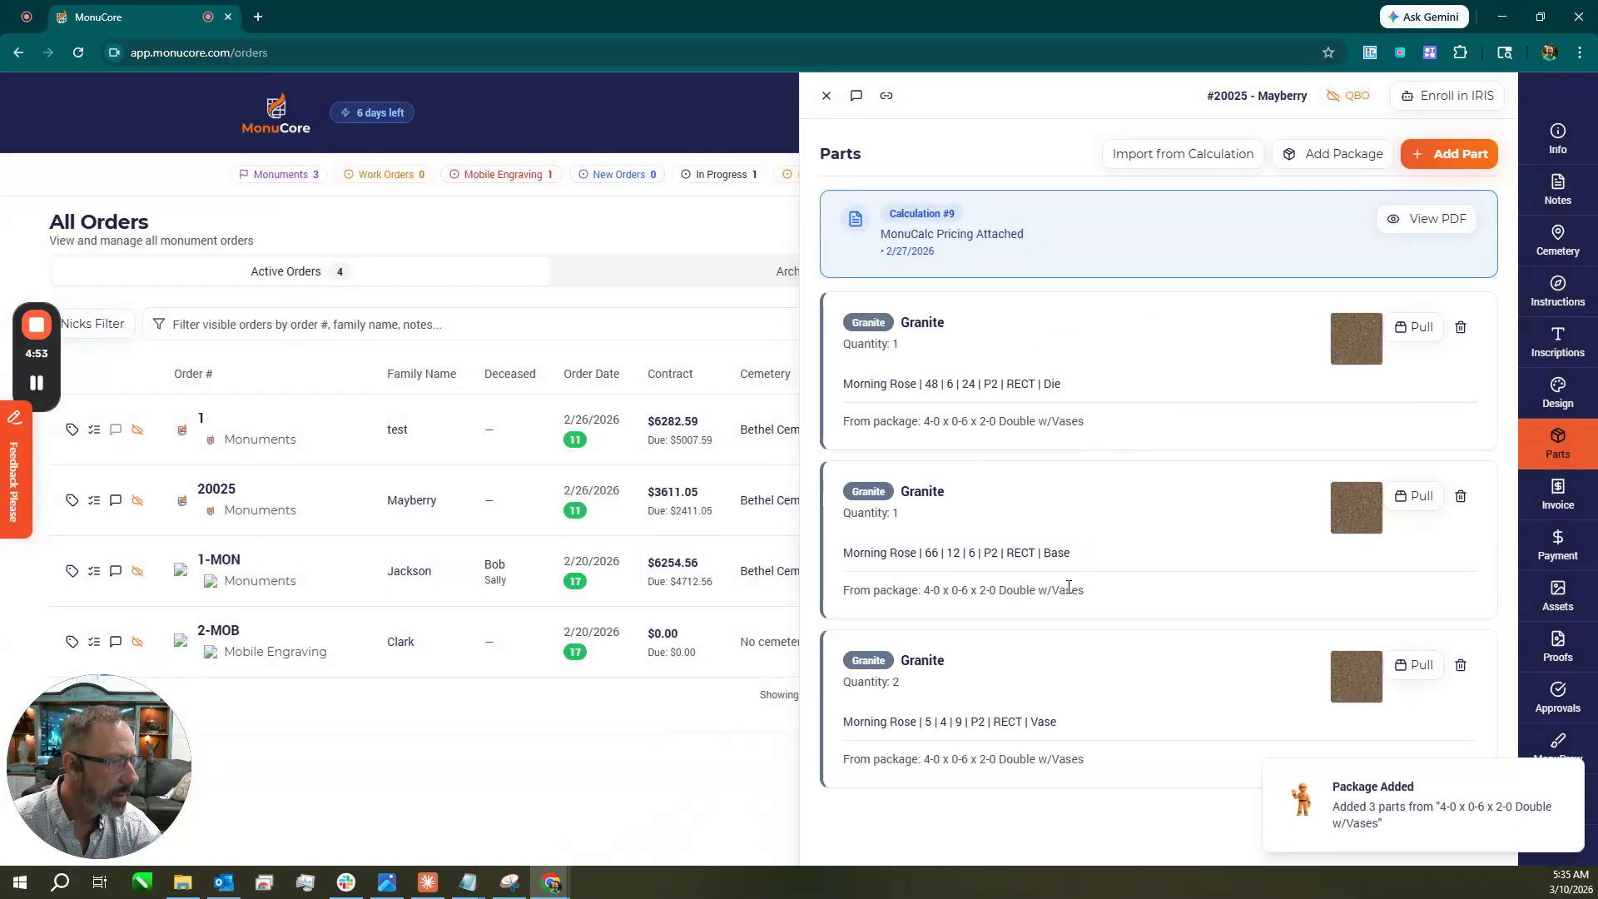
# Add a Cameo - Porcelain Photos part, Oval shape, 4 wide by 6 high.
pyautogui.click(1463, 158)
pyautogui.click(1036, 389)
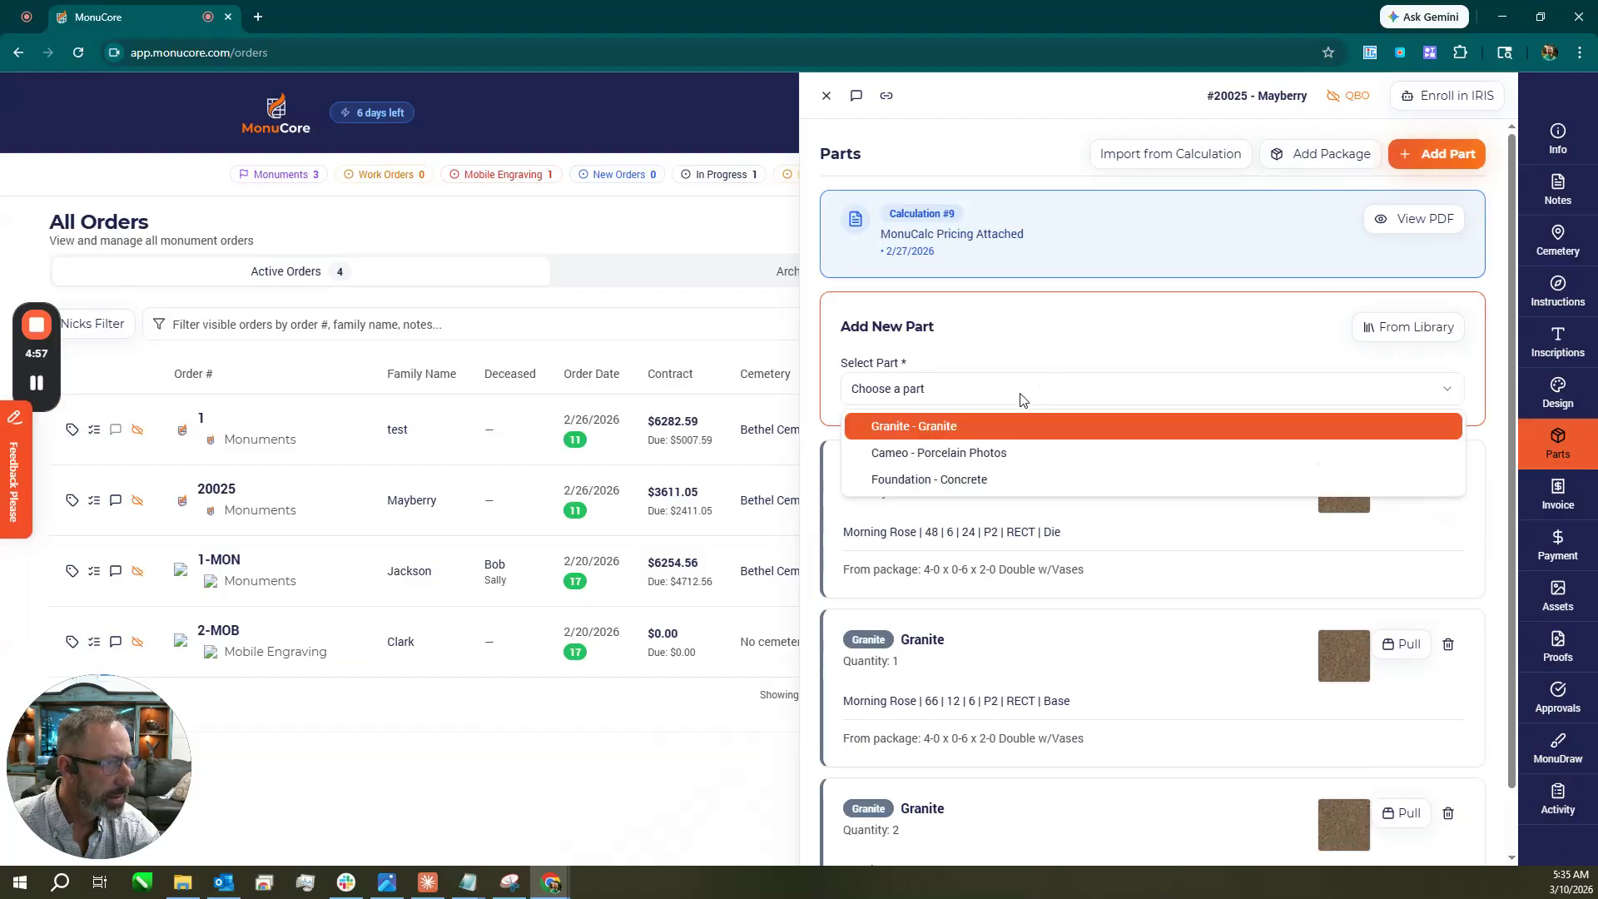
pyautogui.click(980, 459)
pyautogui.click(918, 459)
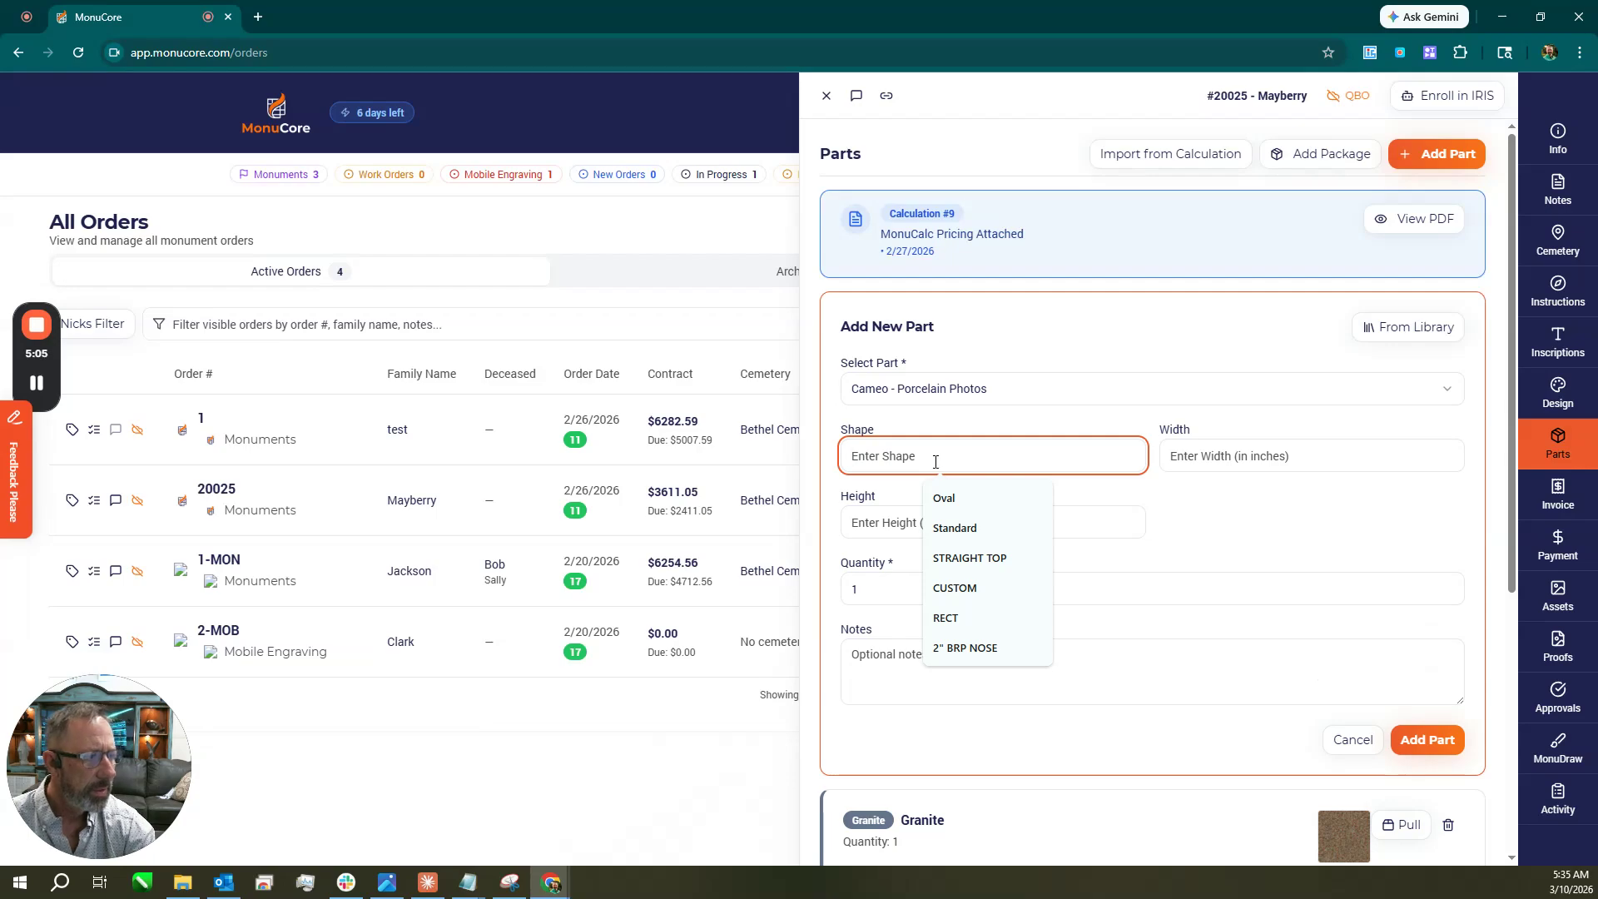
pyautogui.click(957, 493)
pyautogui.click(1189, 459)
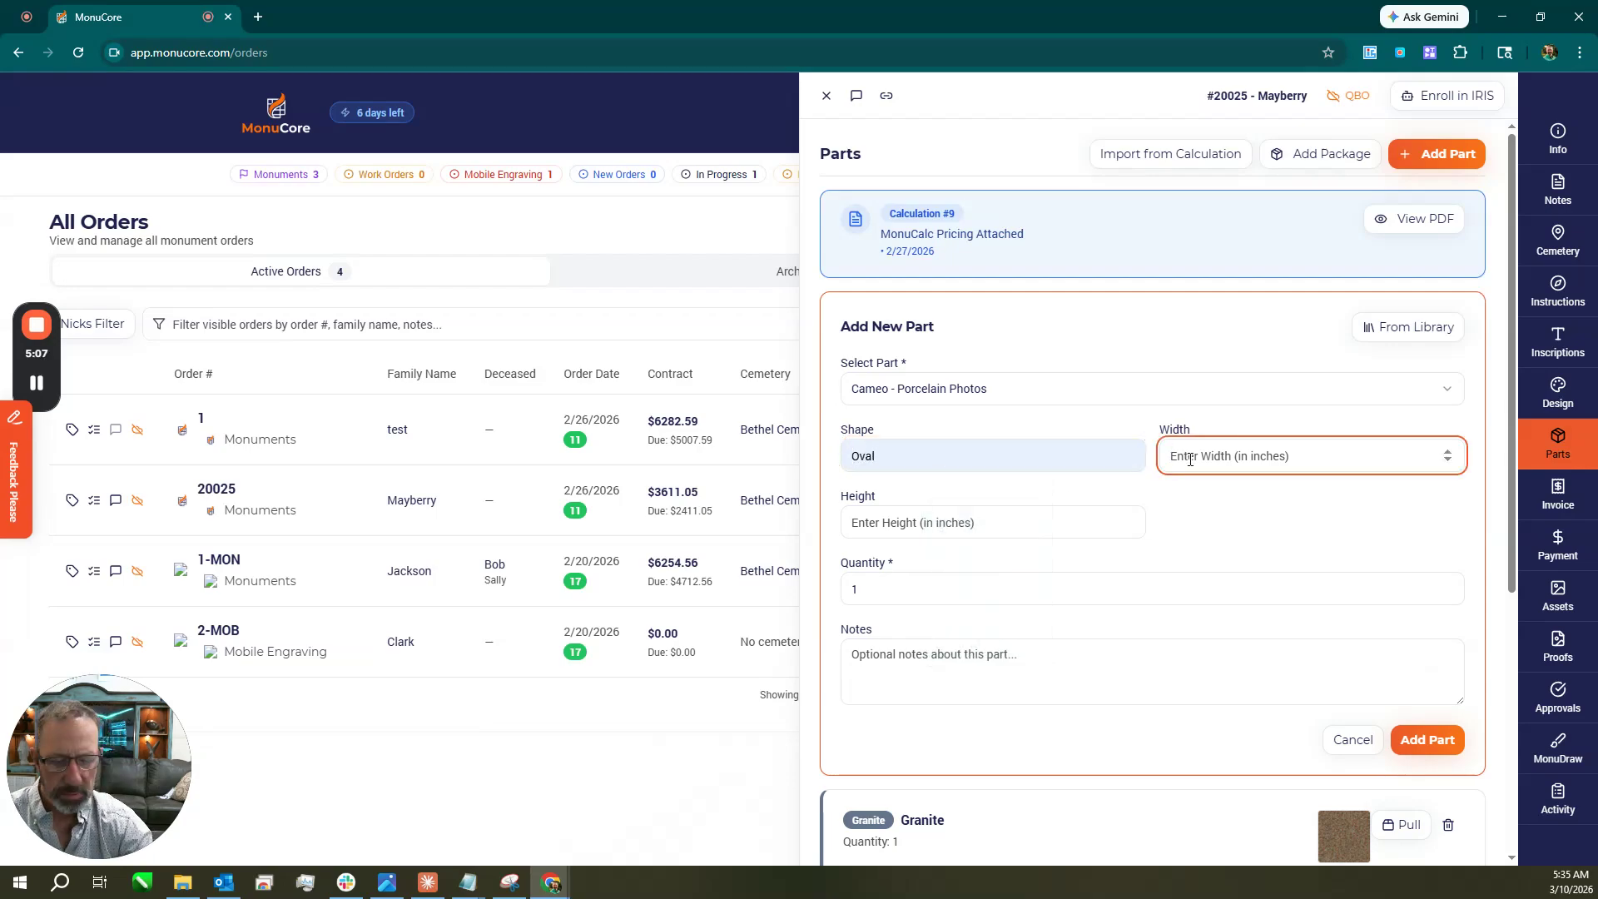
pyautogui.write('4')
pyautogui.press('Tab')
pyautogui.write('6')
pyautogui.press('Tab')
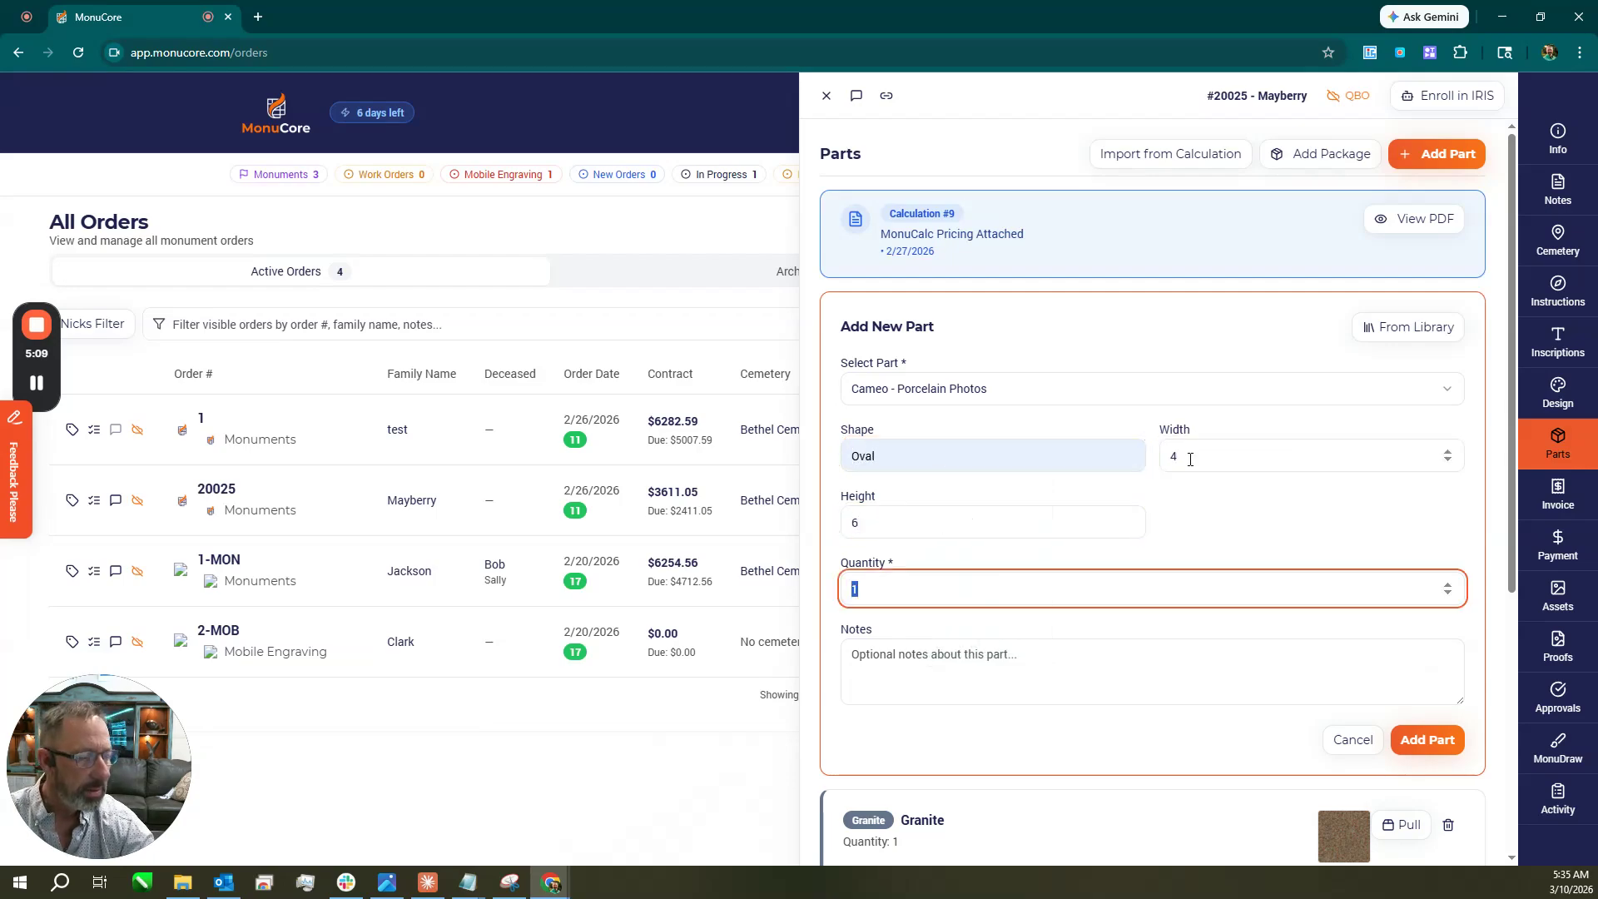
pyautogui.click(1430, 741)
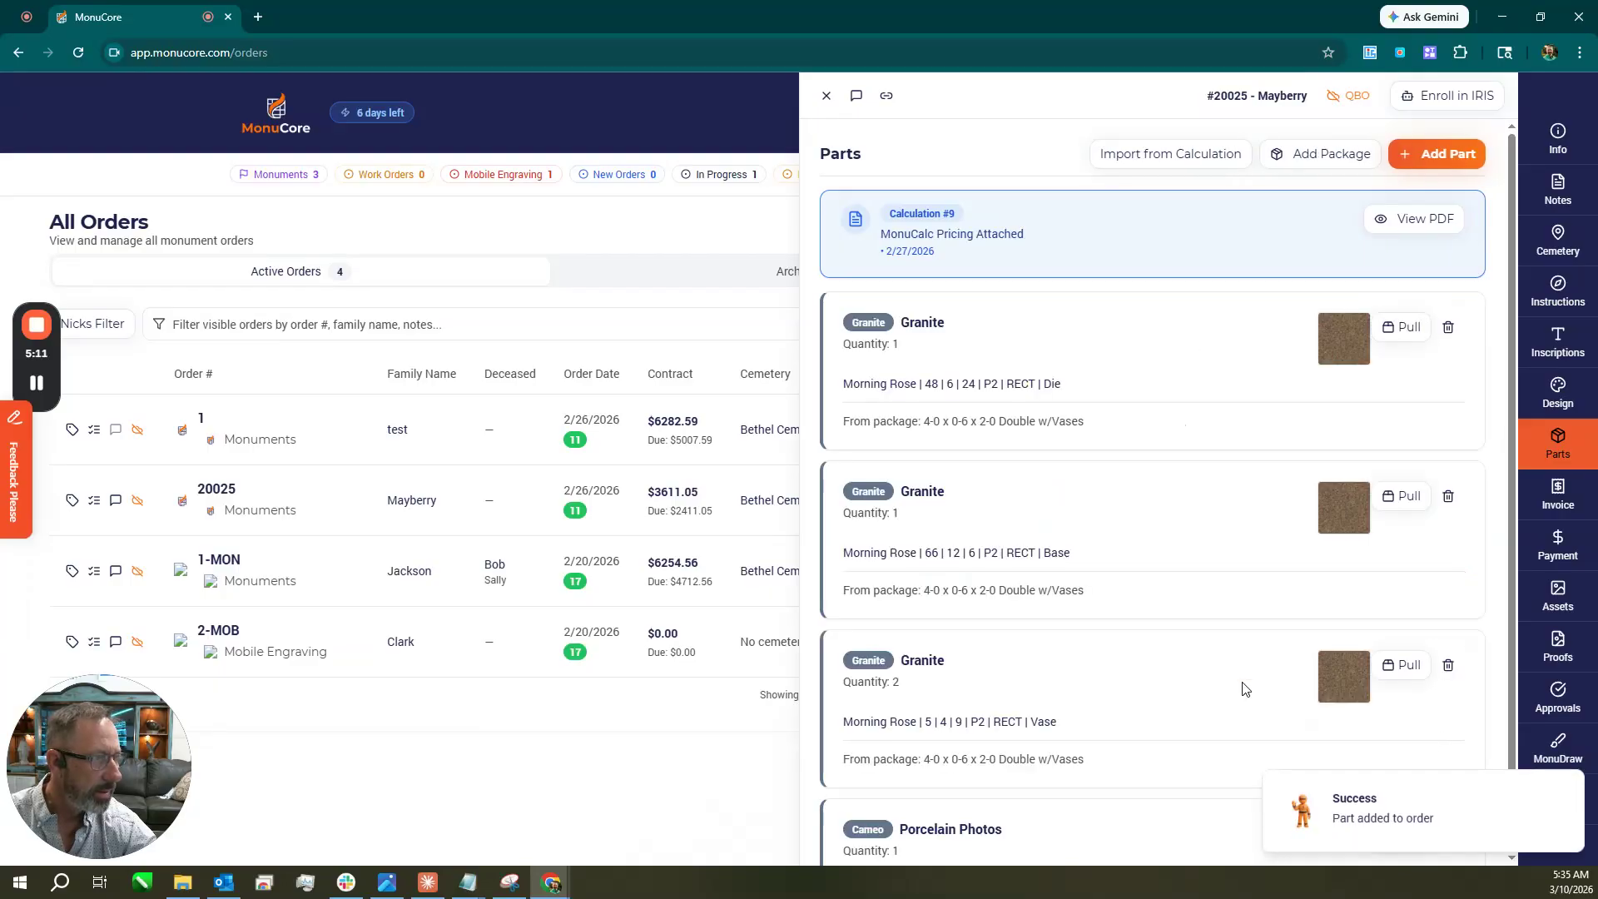
# Check the invoice line items, then return to the order's parts list.
pyautogui.scroll(-1, 1299, 633)
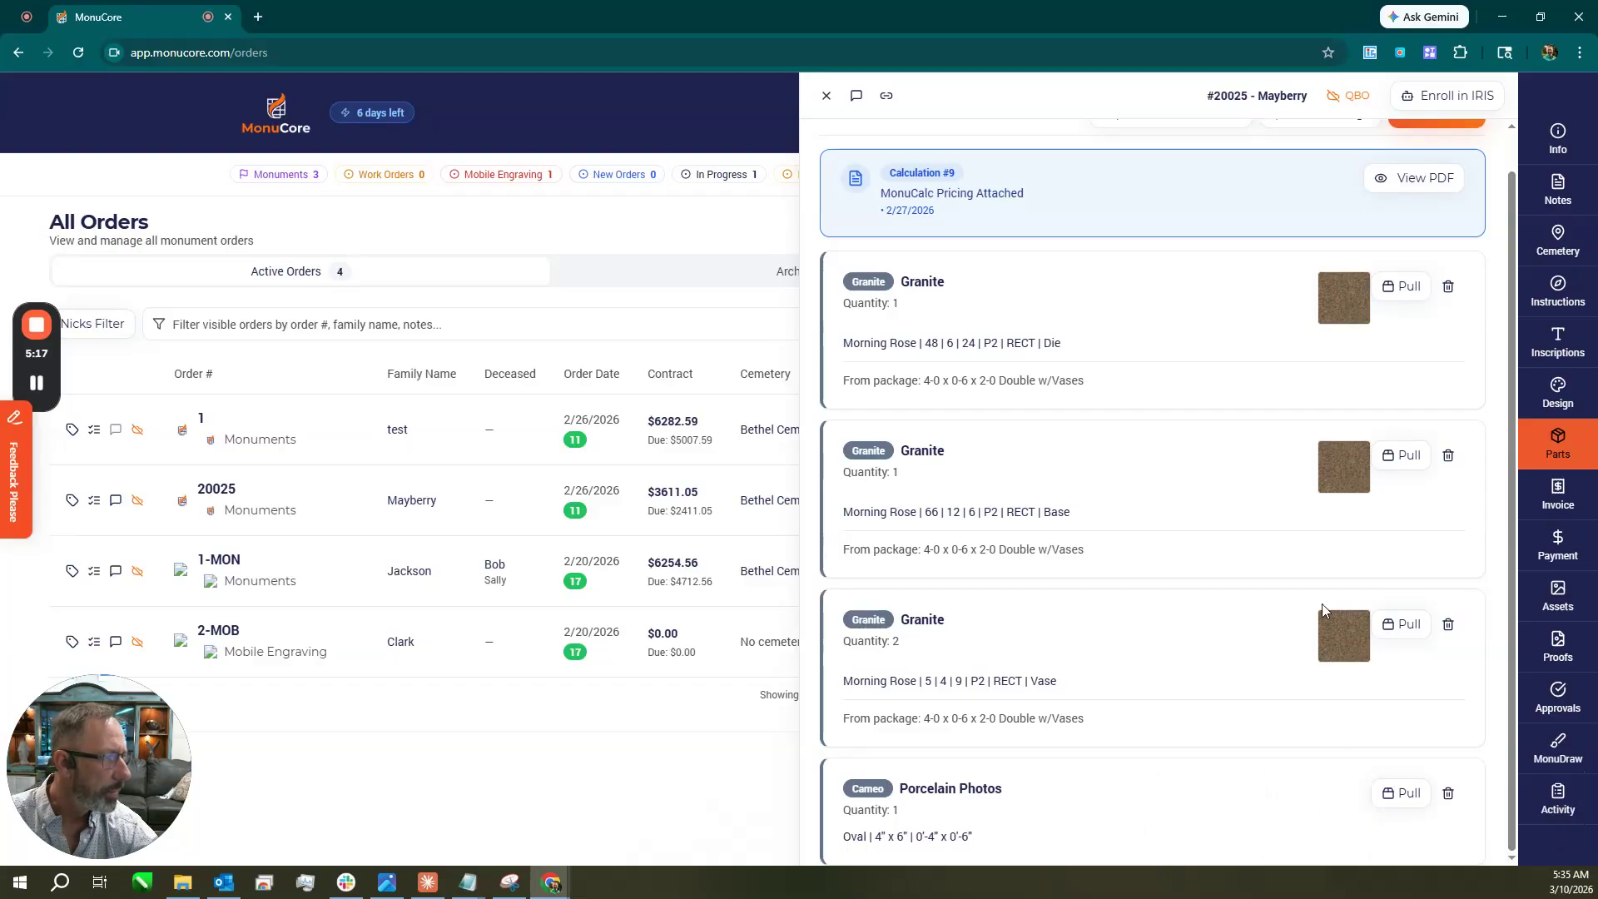
pyautogui.click(1553, 498)
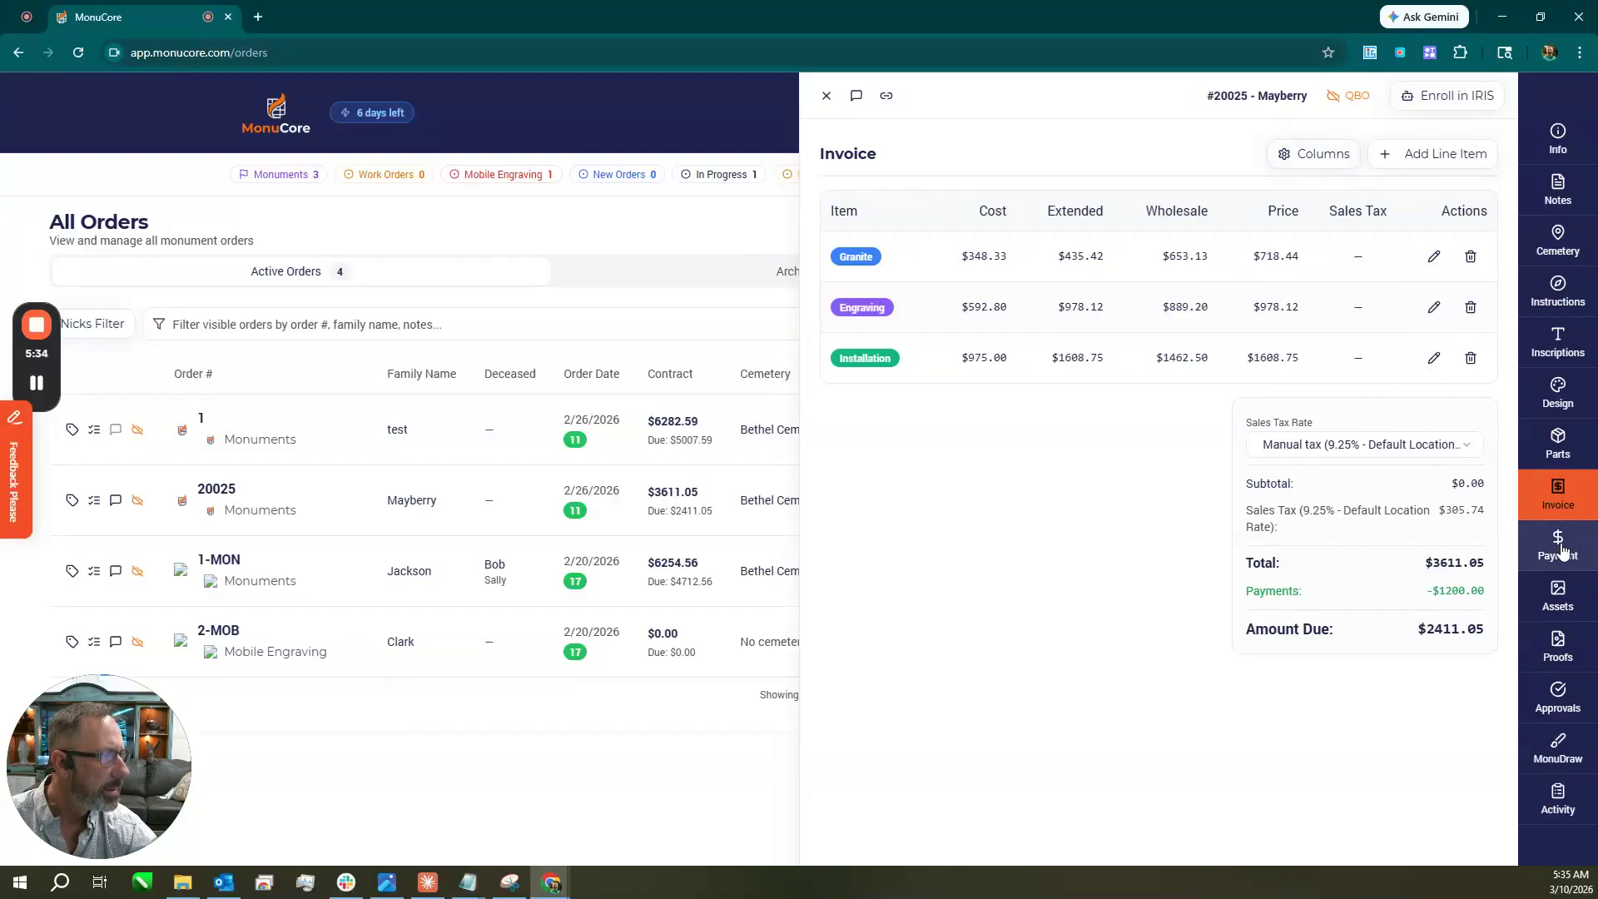
pyautogui.click(1560, 441)
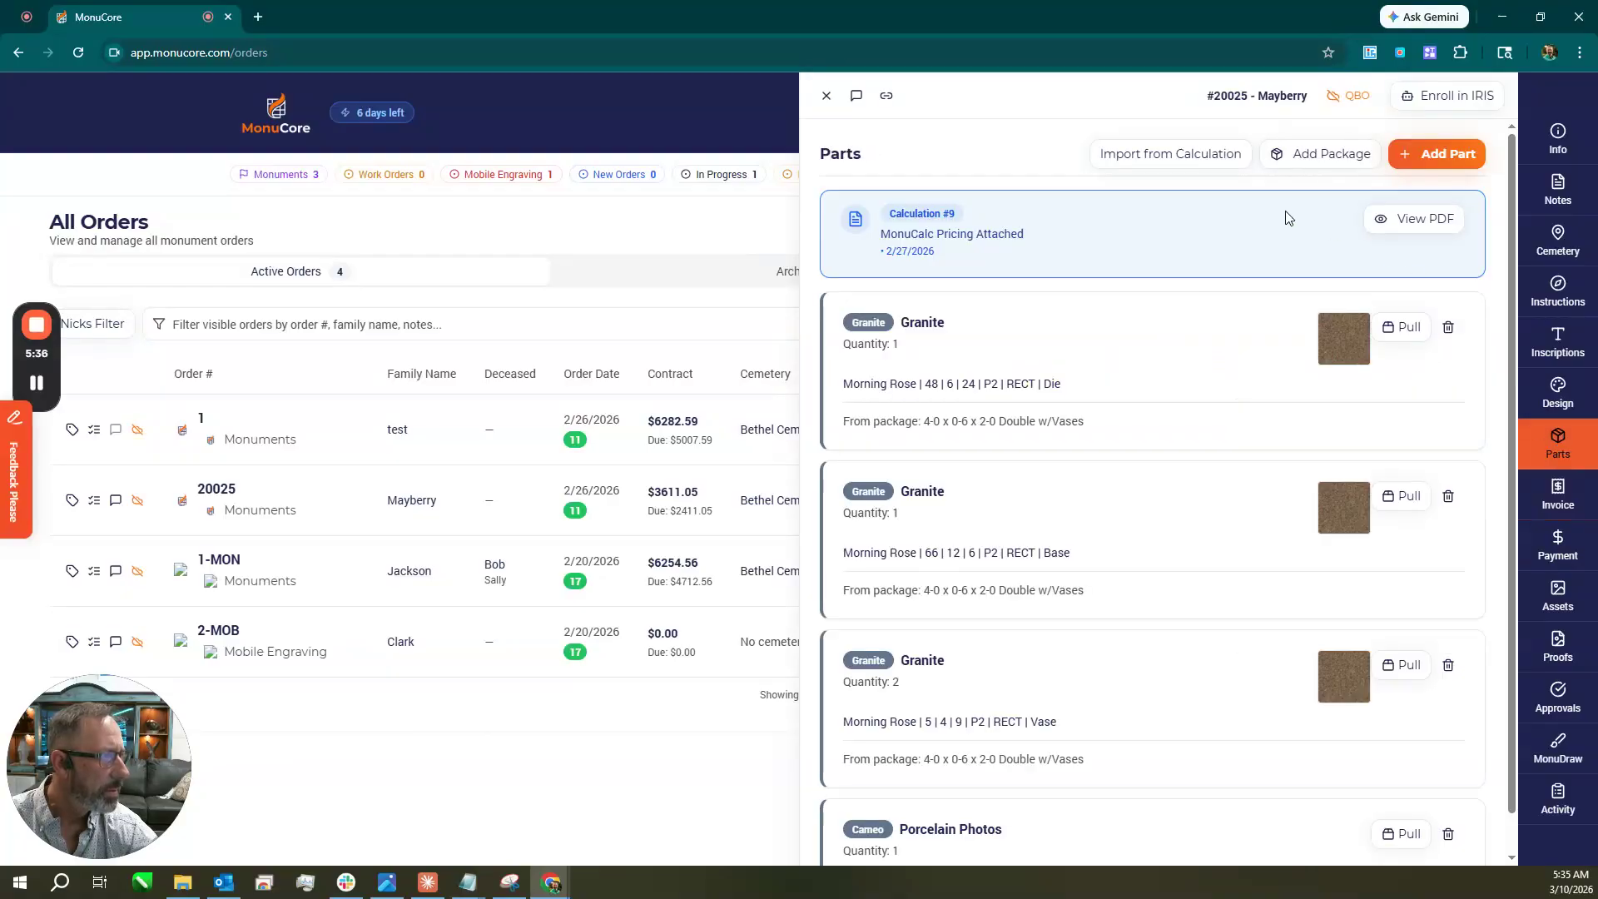
pyautogui.click(1194, 159)
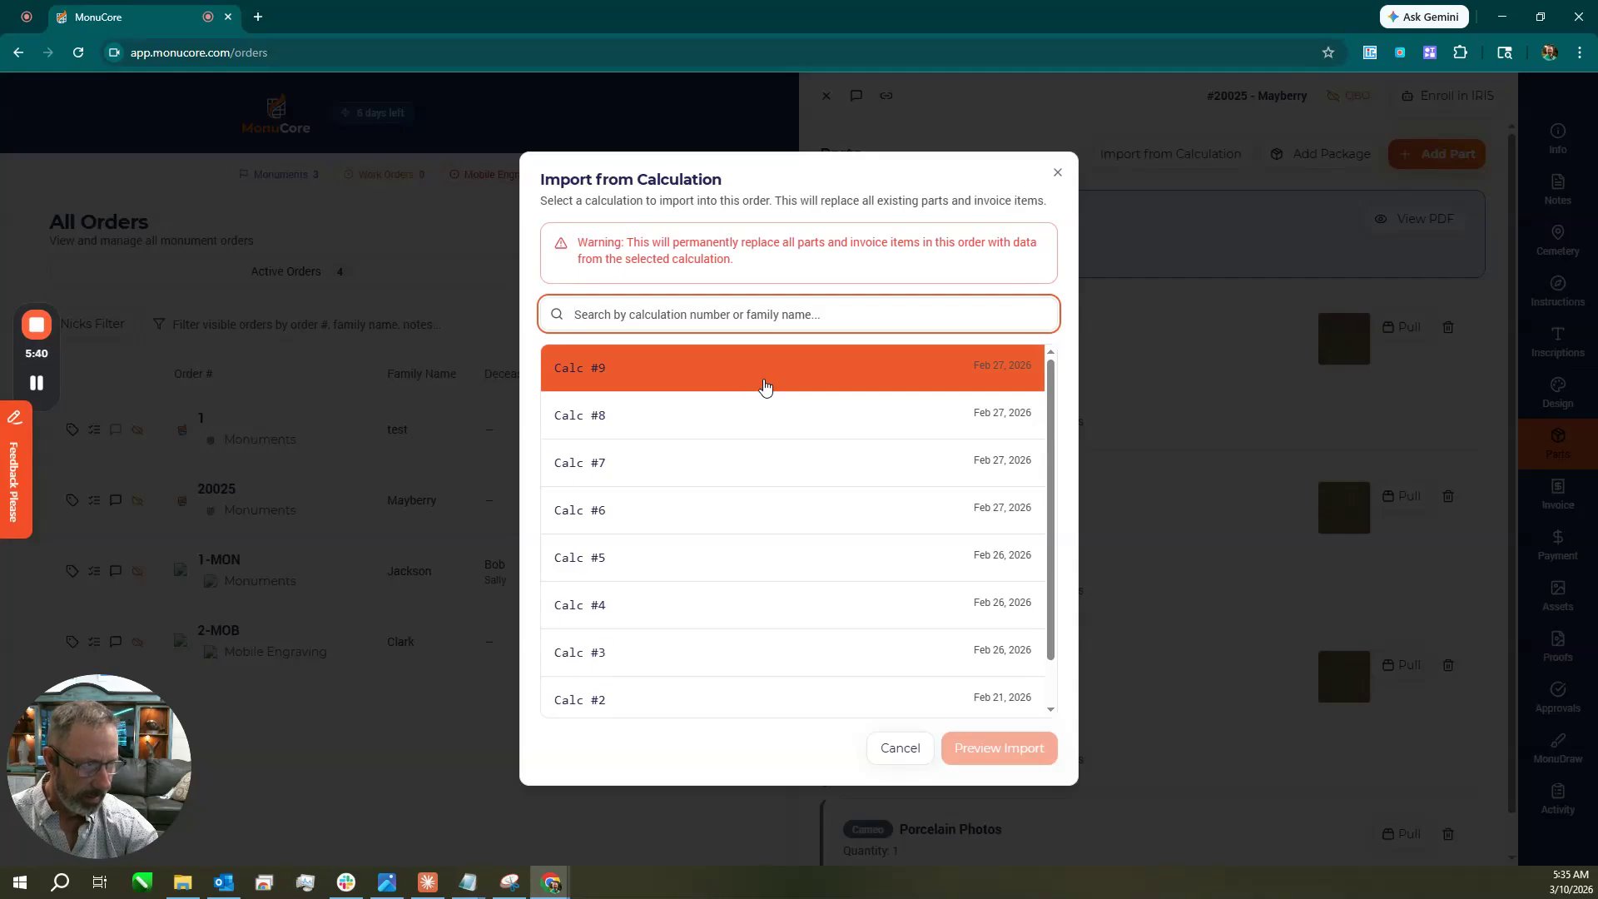
pyautogui.scroll(-1, 765, 387)
pyautogui.scroll(1, 783, 387)
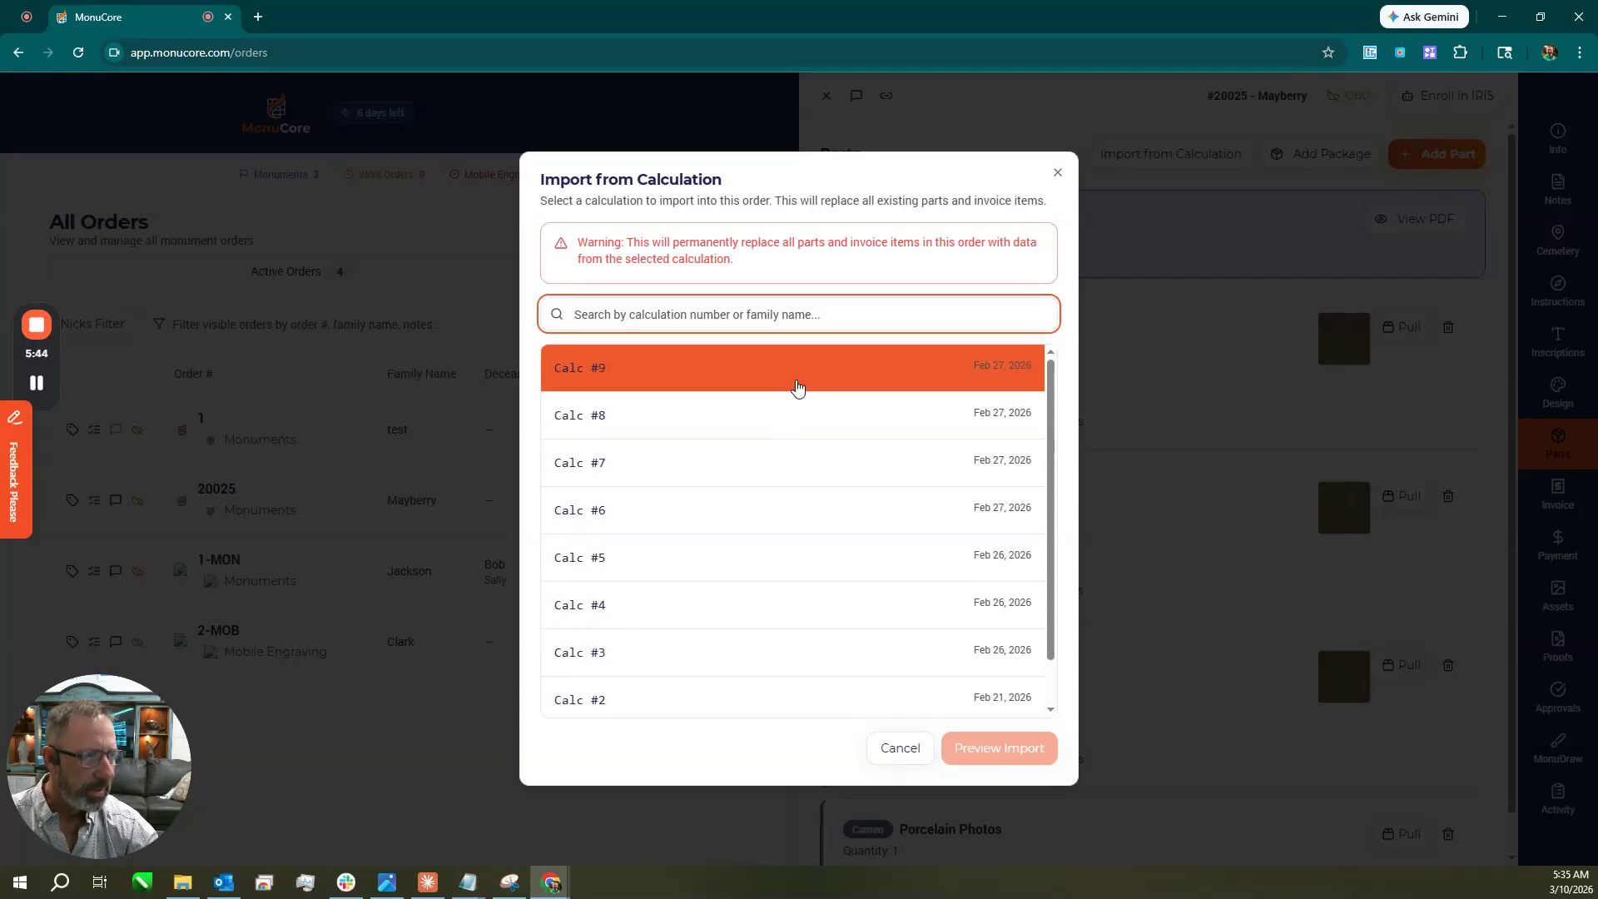
pyautogui.scroll(-1, 816, 573)
pyautogui.scroll(1, 811, 549)
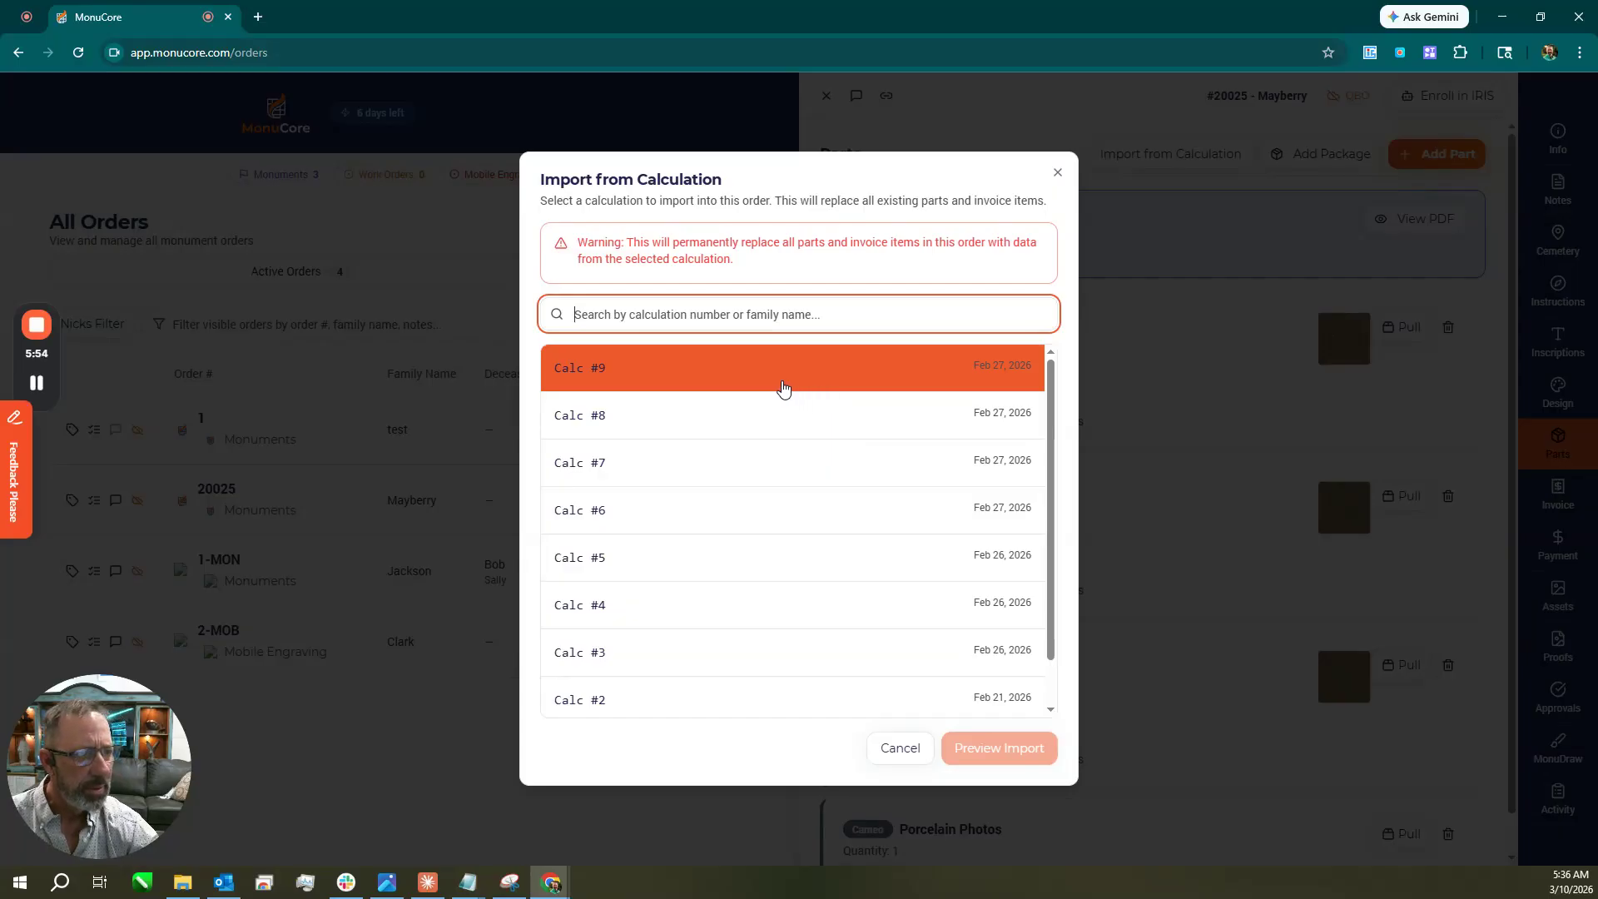
pyautogui.click(890, 760)
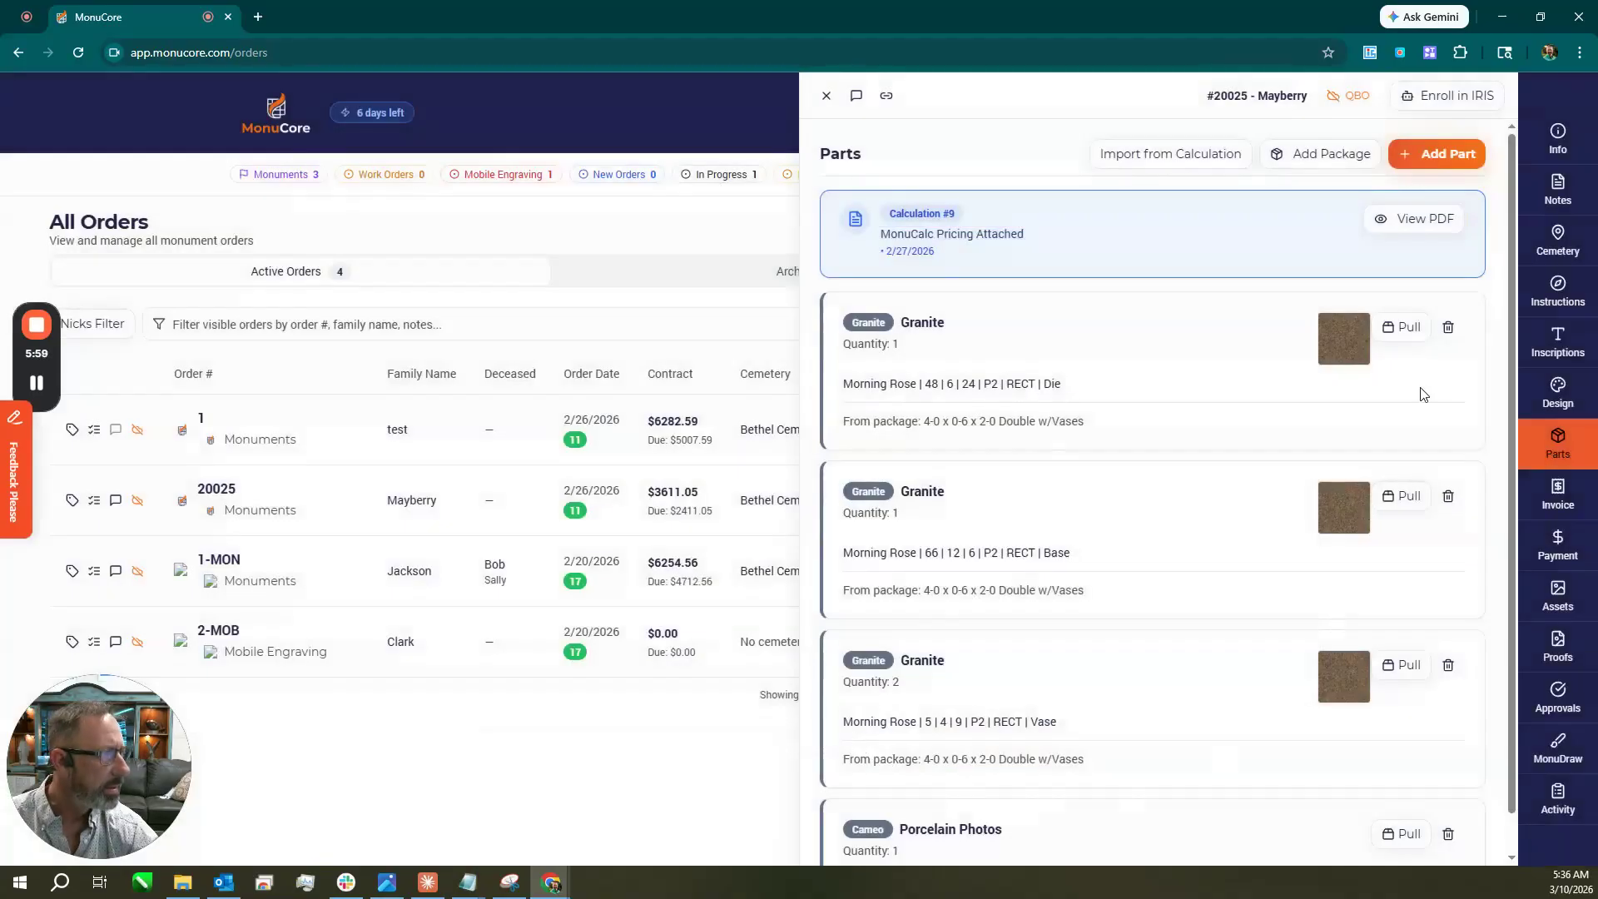
# Apply the Default Location Rate (9.25%) sales tax to the order's invoice.
pyautogui.scroll(-1, 1348, 548)
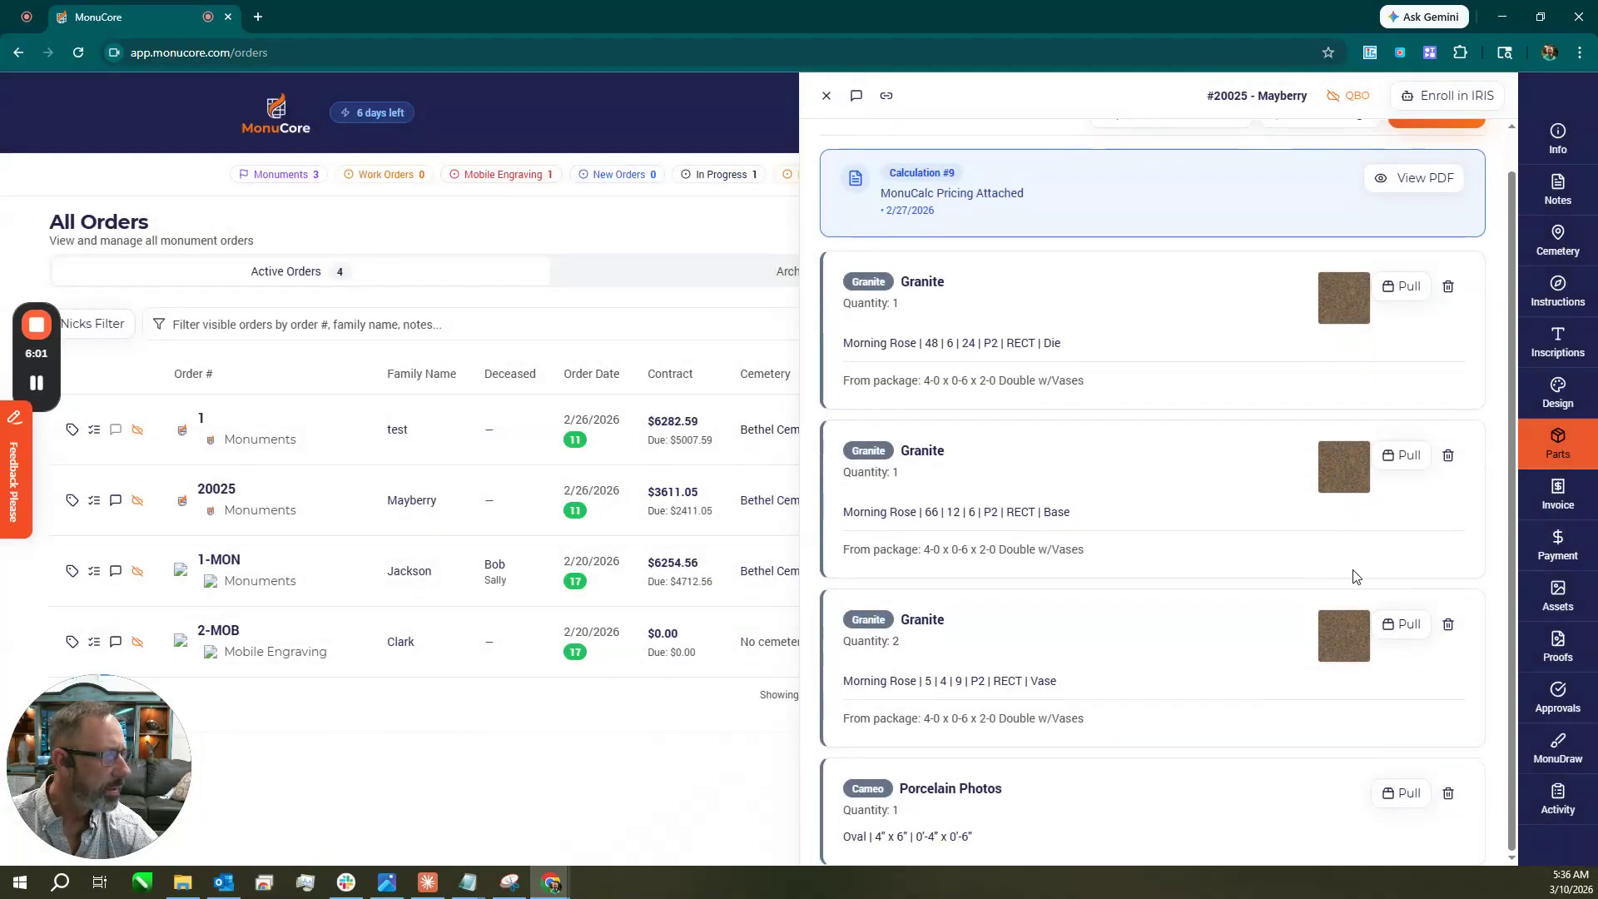
pyautogui.click(1559, 497)
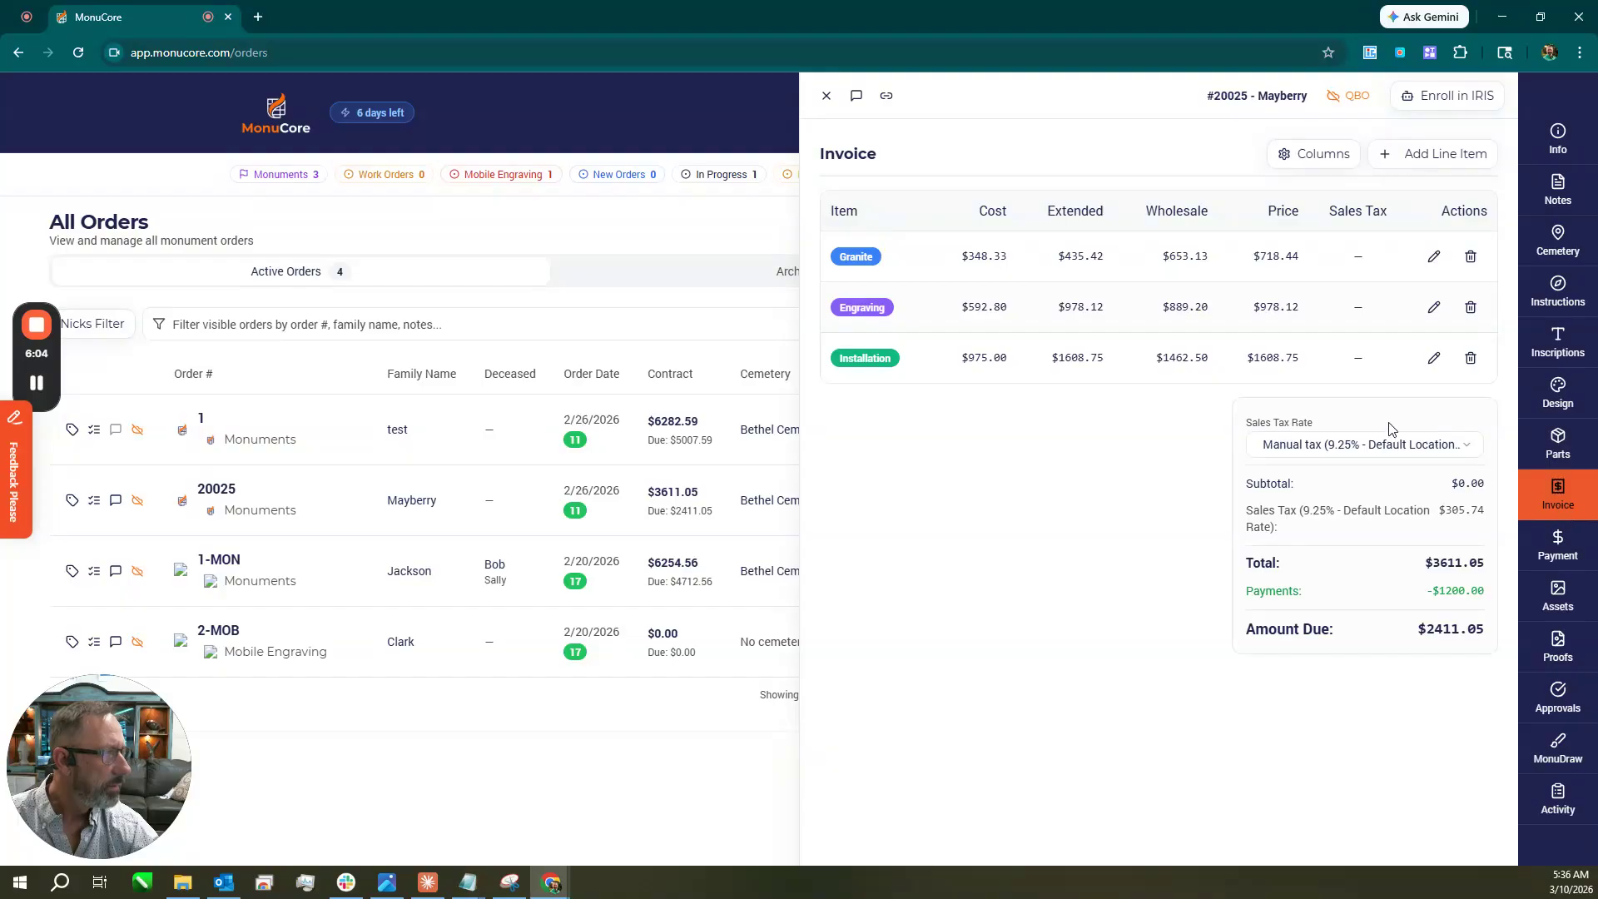
pyautogui.click(1395, 458)
pyautogui.click(1389, 504)
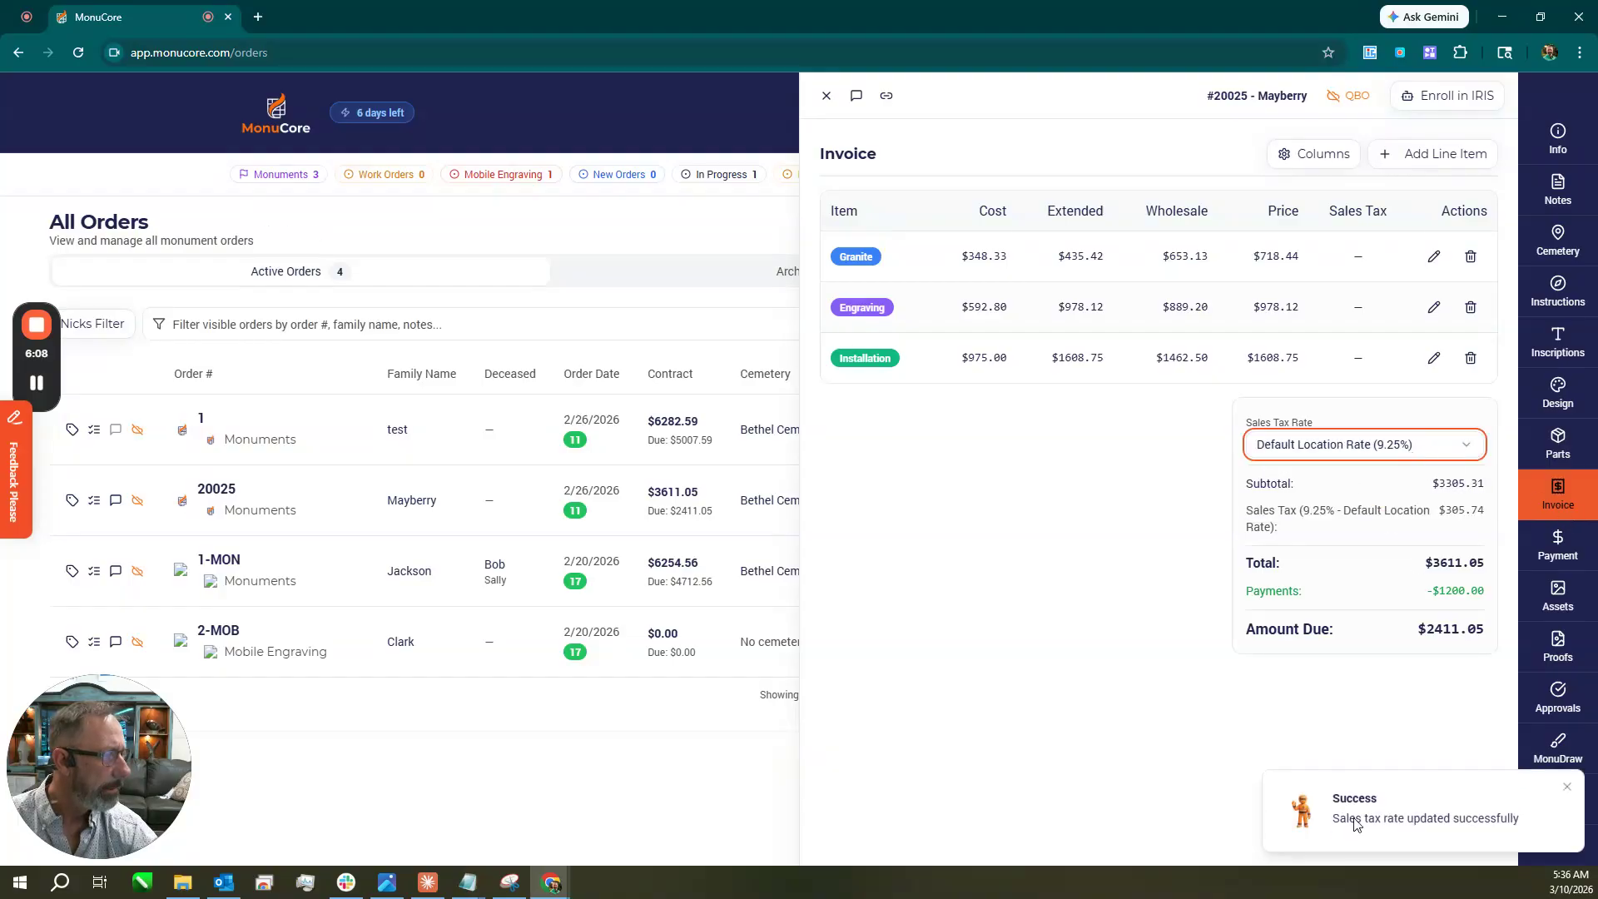
pyautogui.click(1569, 789)
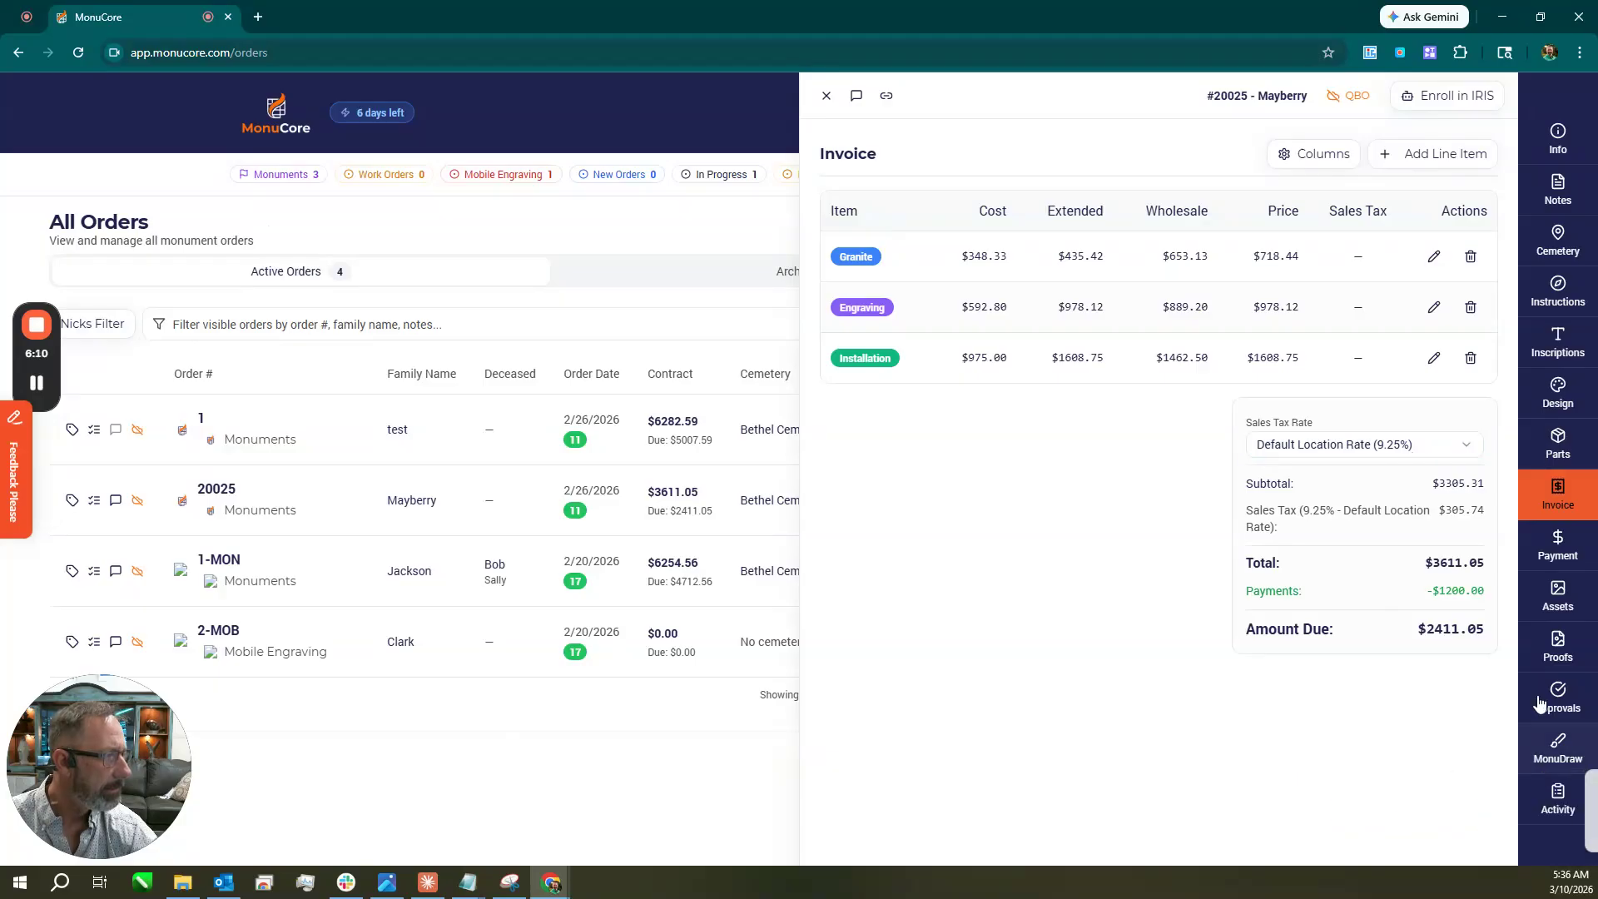
# Start recording a payment, reviewing the payment request and plan options while keeping full payment.
pyautogui.click(1559, 547)
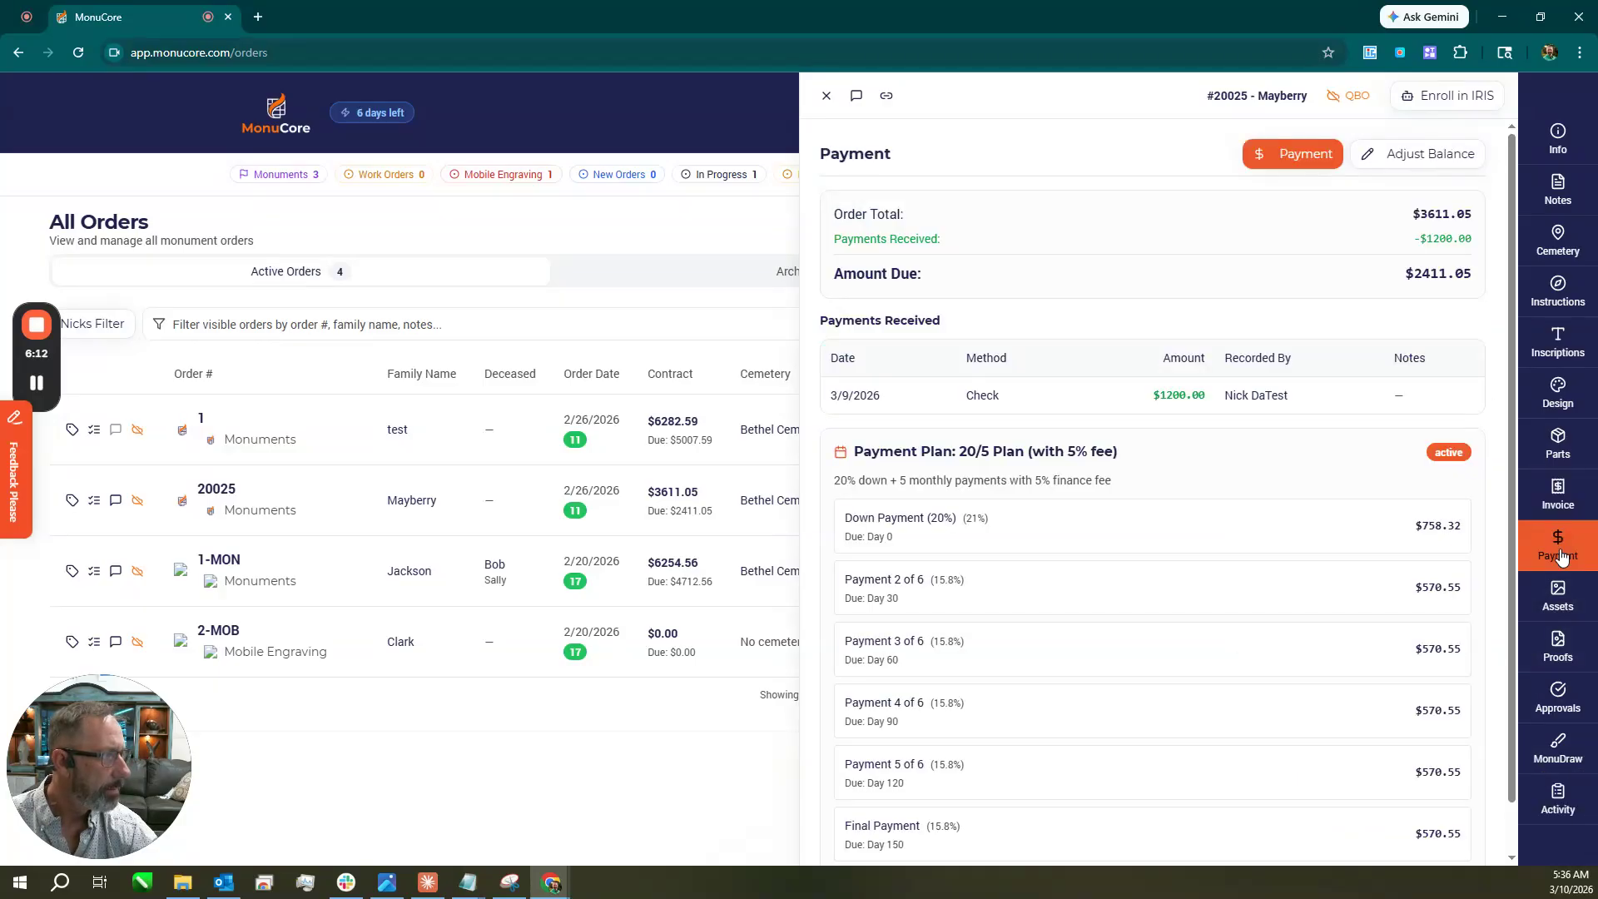
pyautogui.scroll(-1, 1181, 466)
pyautogui.scroll(1, 1191, 541)
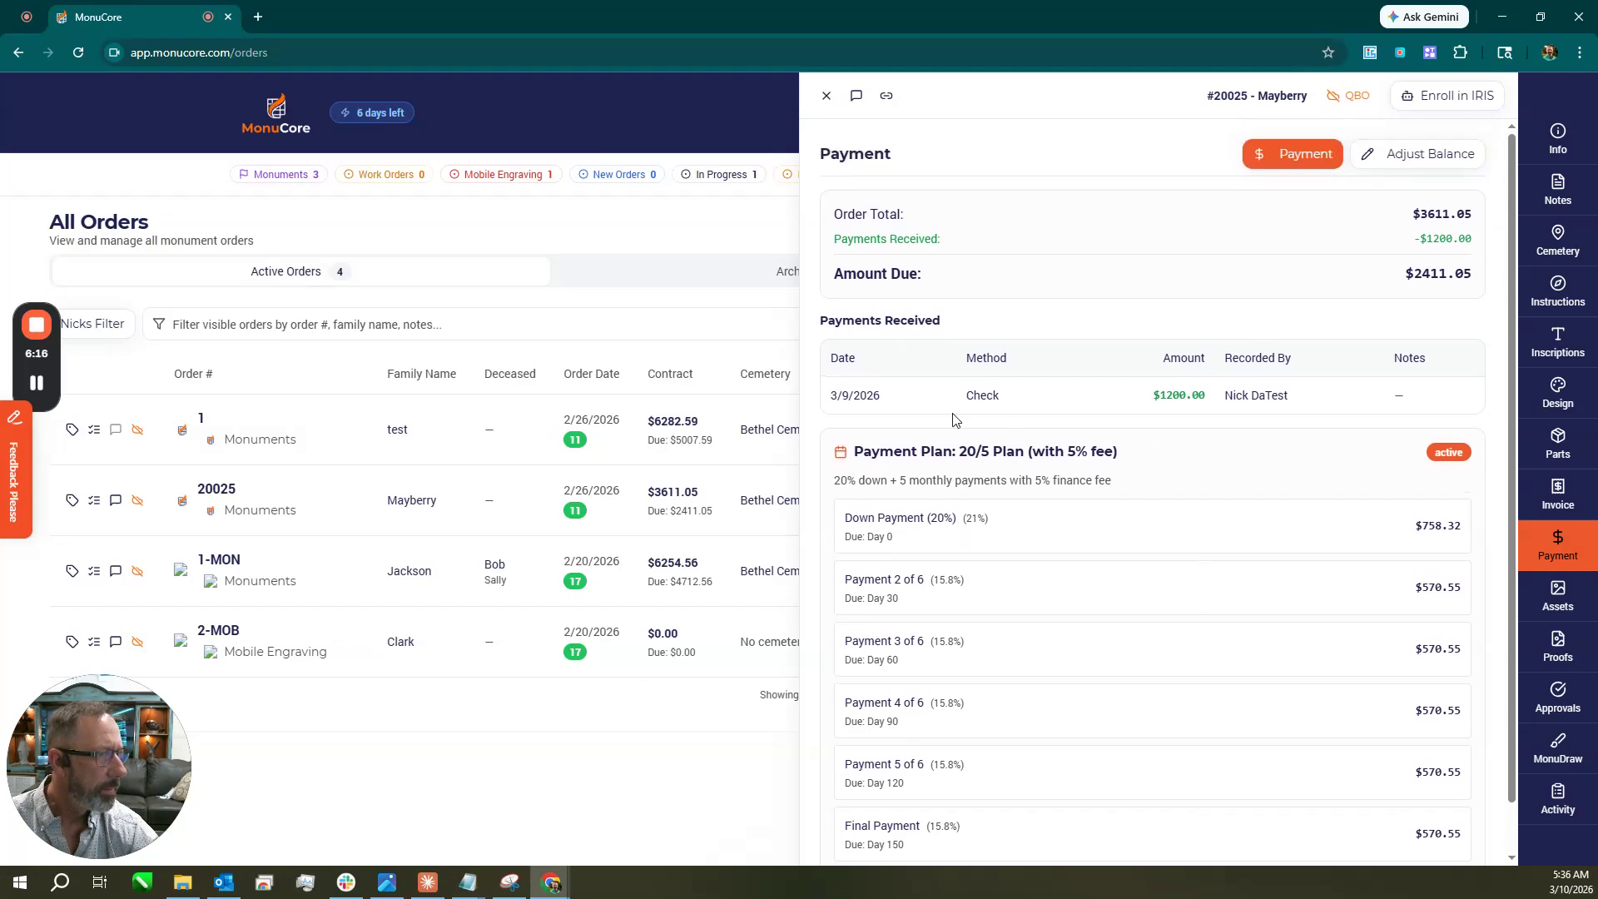
pyautogui.click(1283, 171)
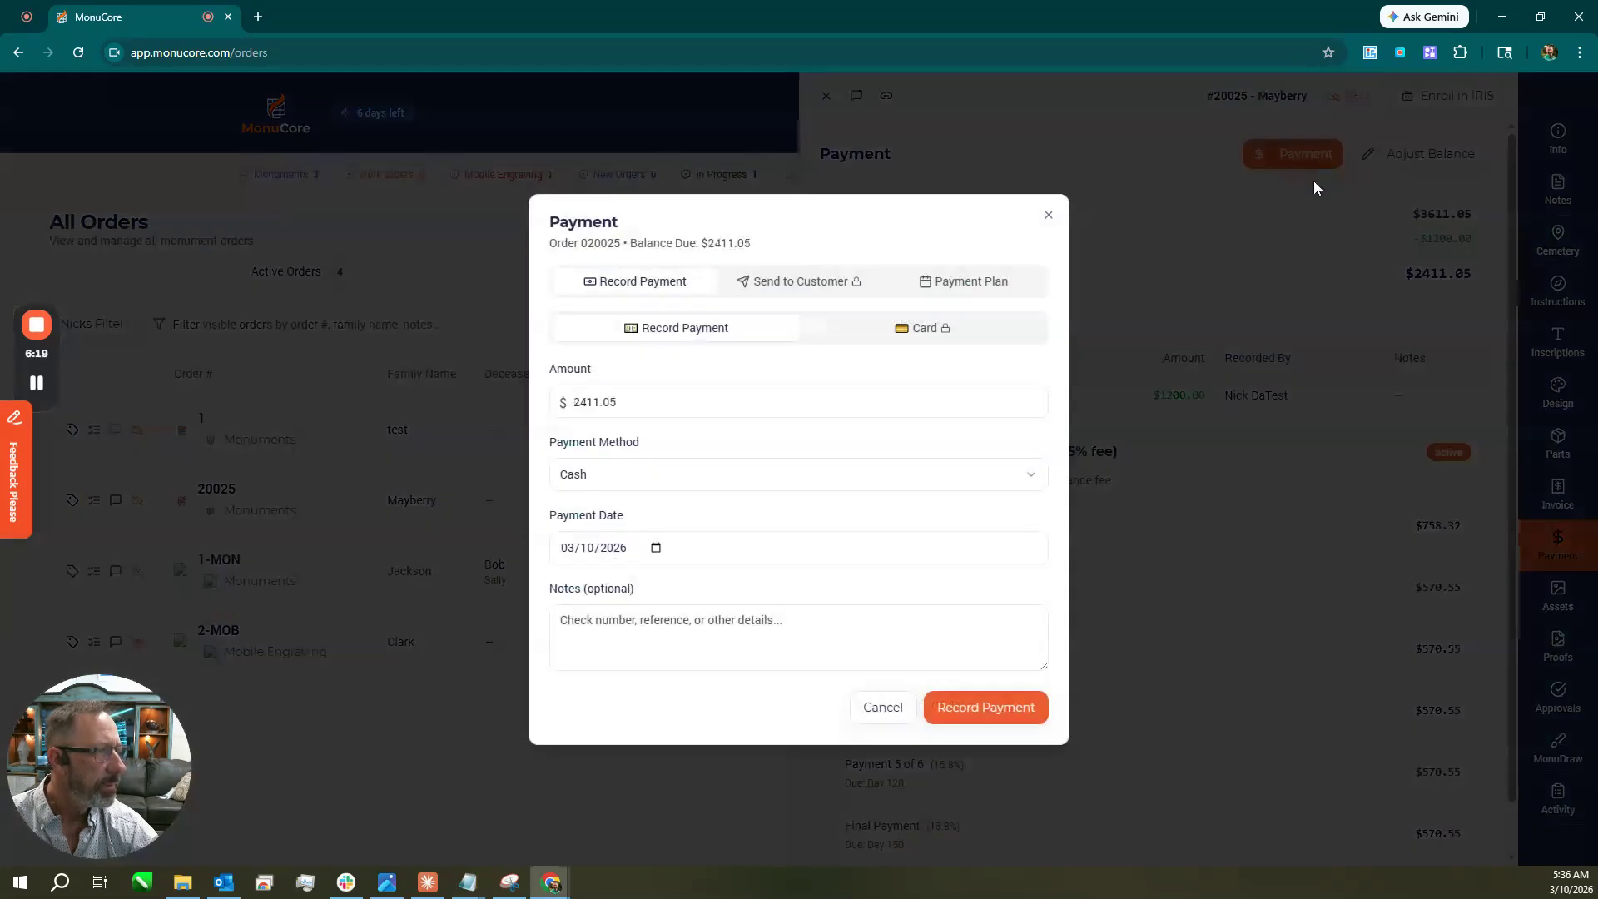
pyautogui.click(814, 284)
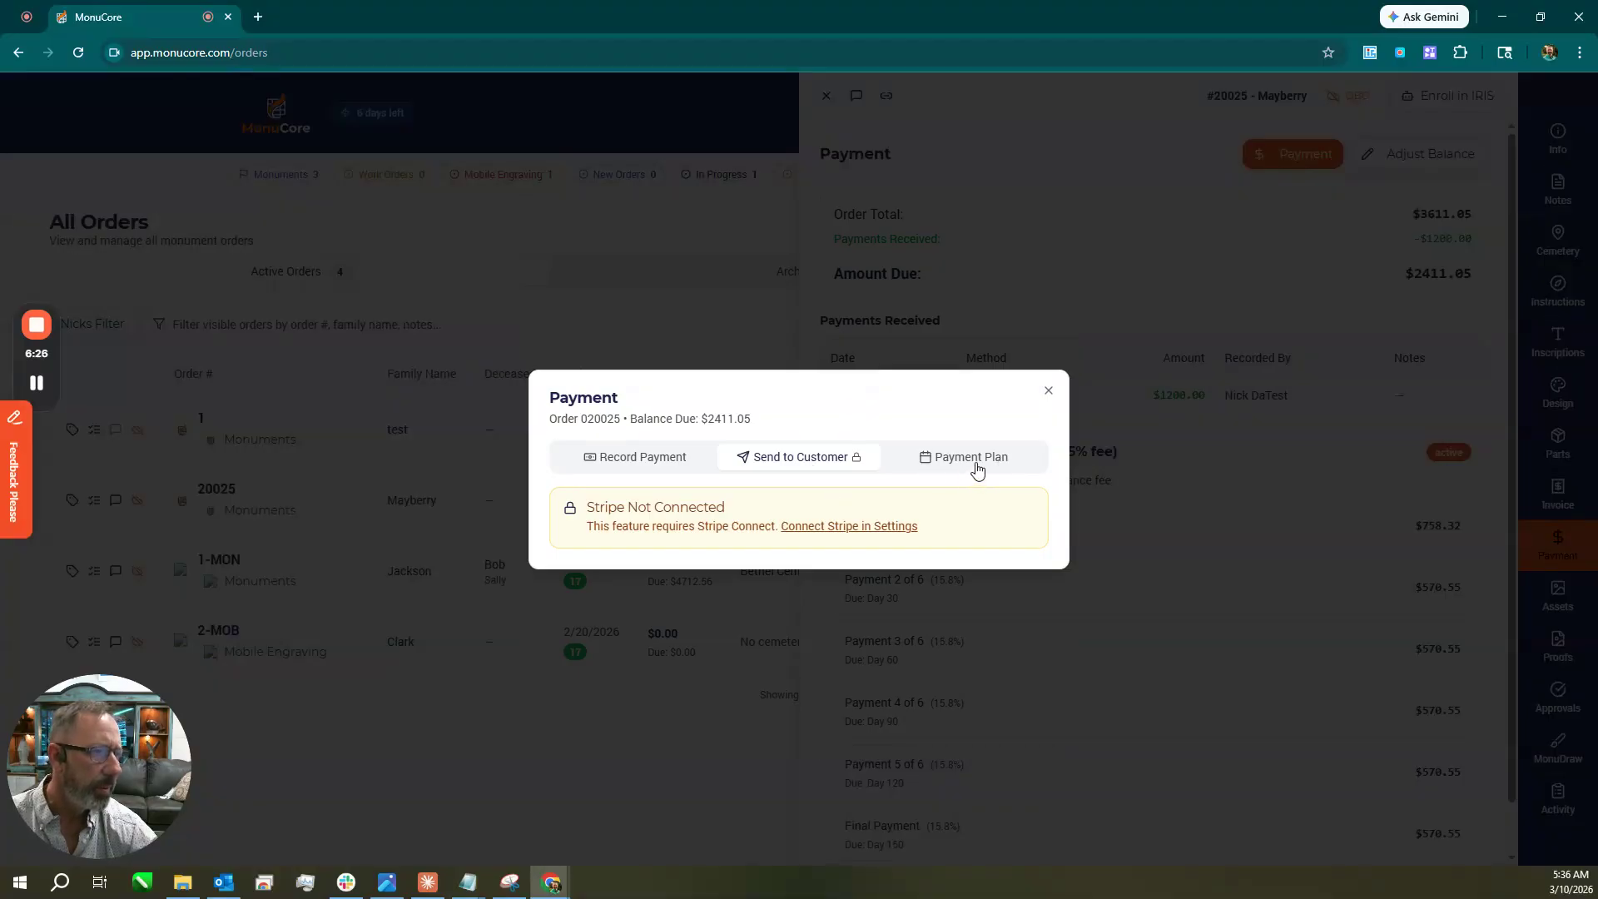
pyautogui.click(970, 463)
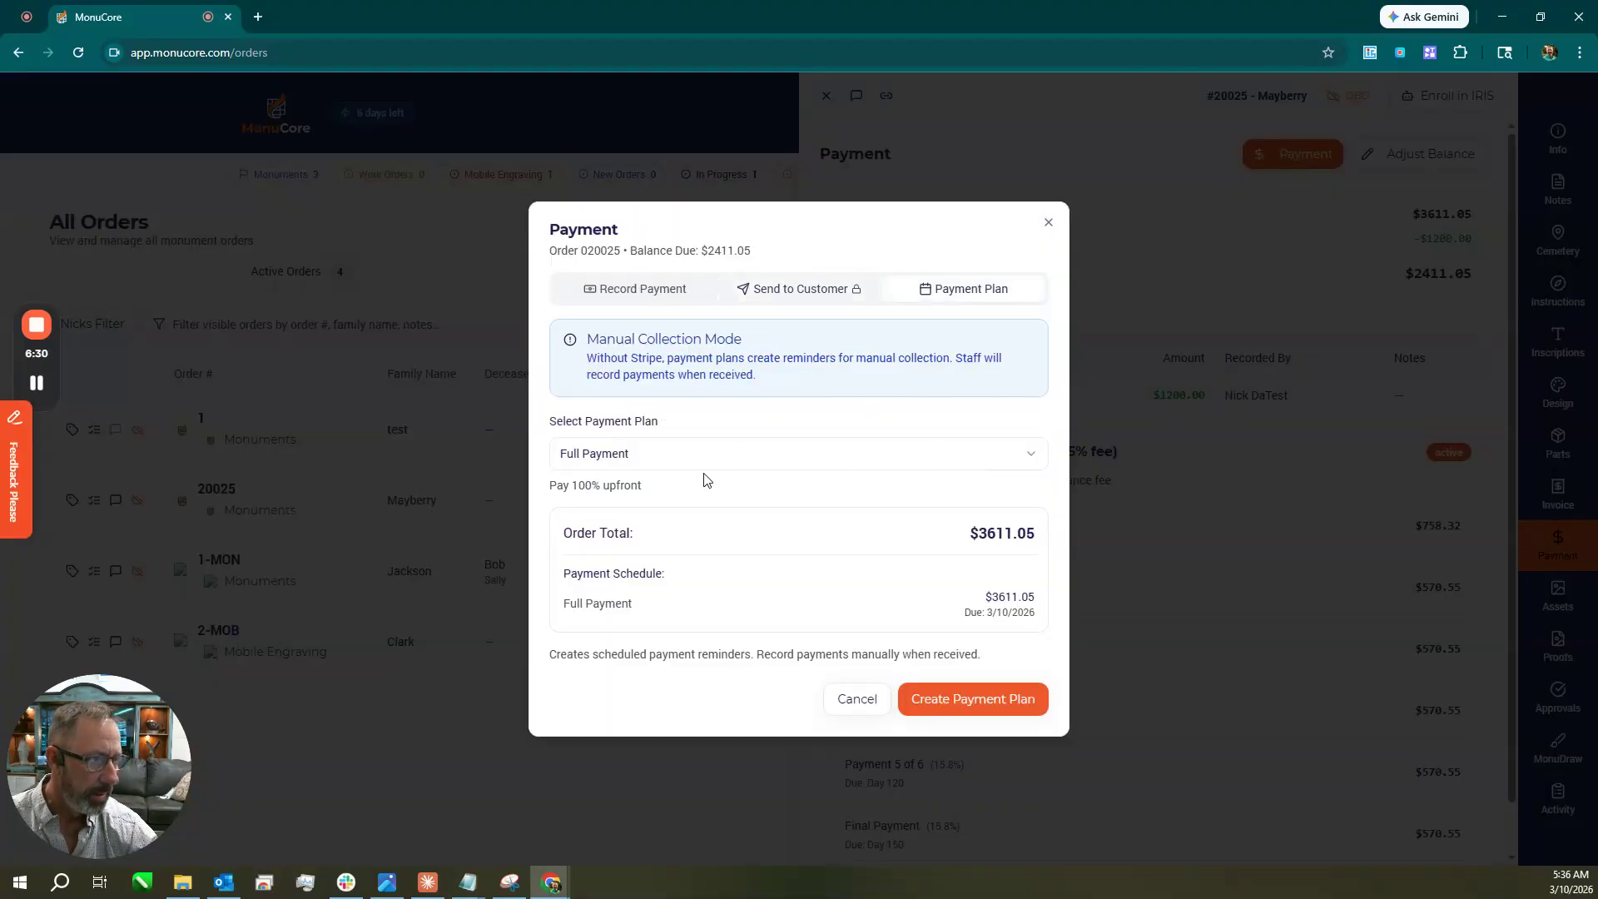
pyautogui.click(696, 449)
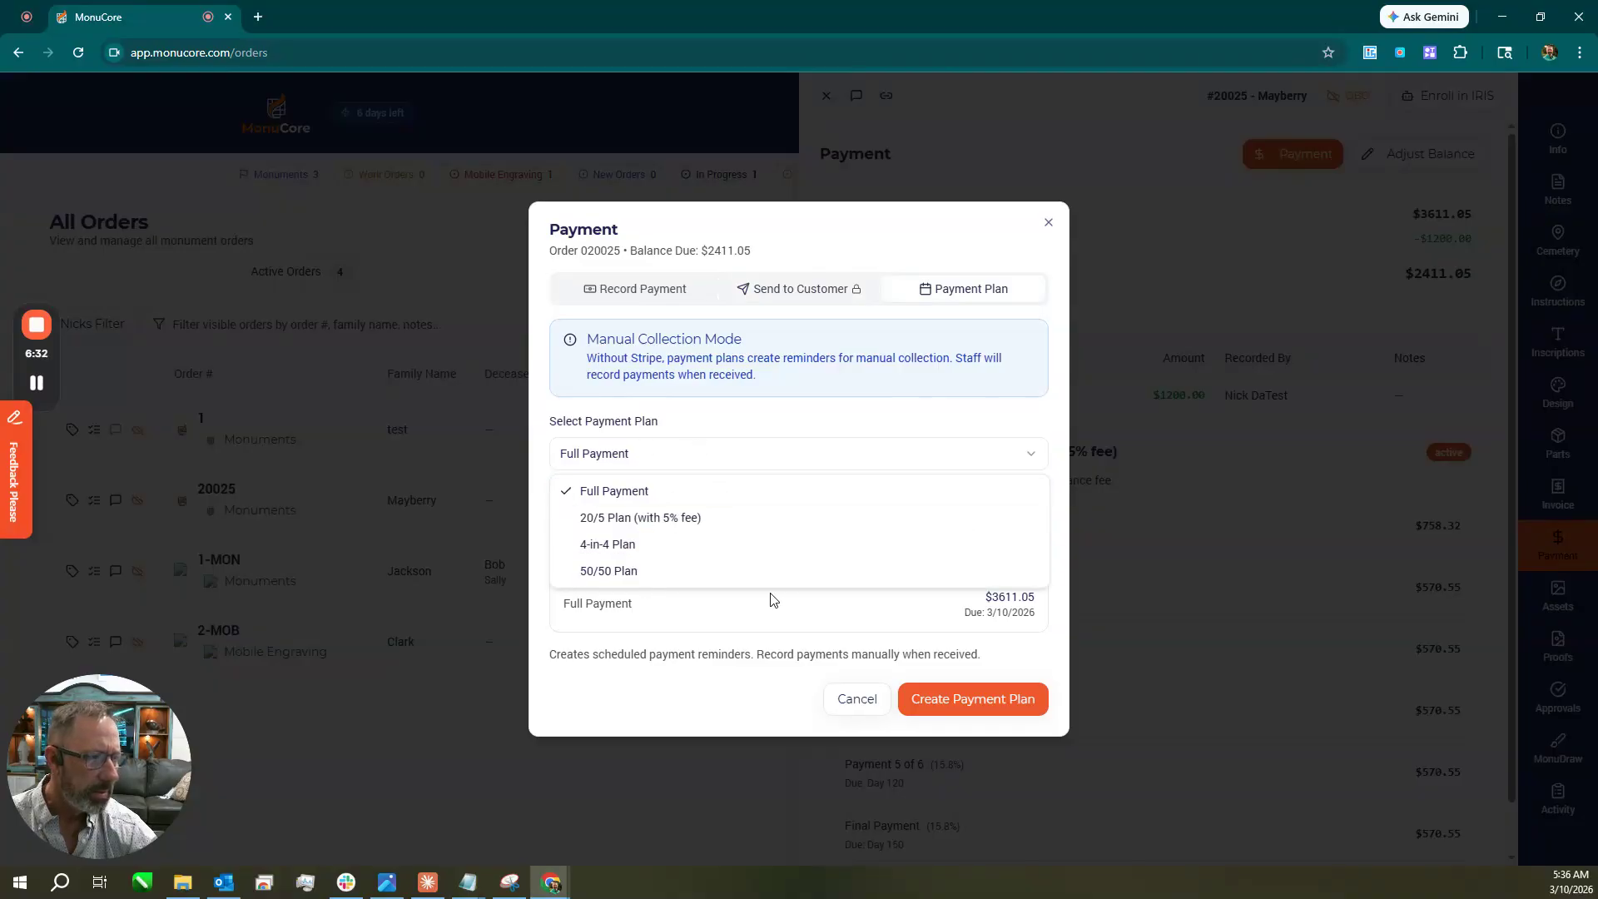
pyautogui.click(823, 433)
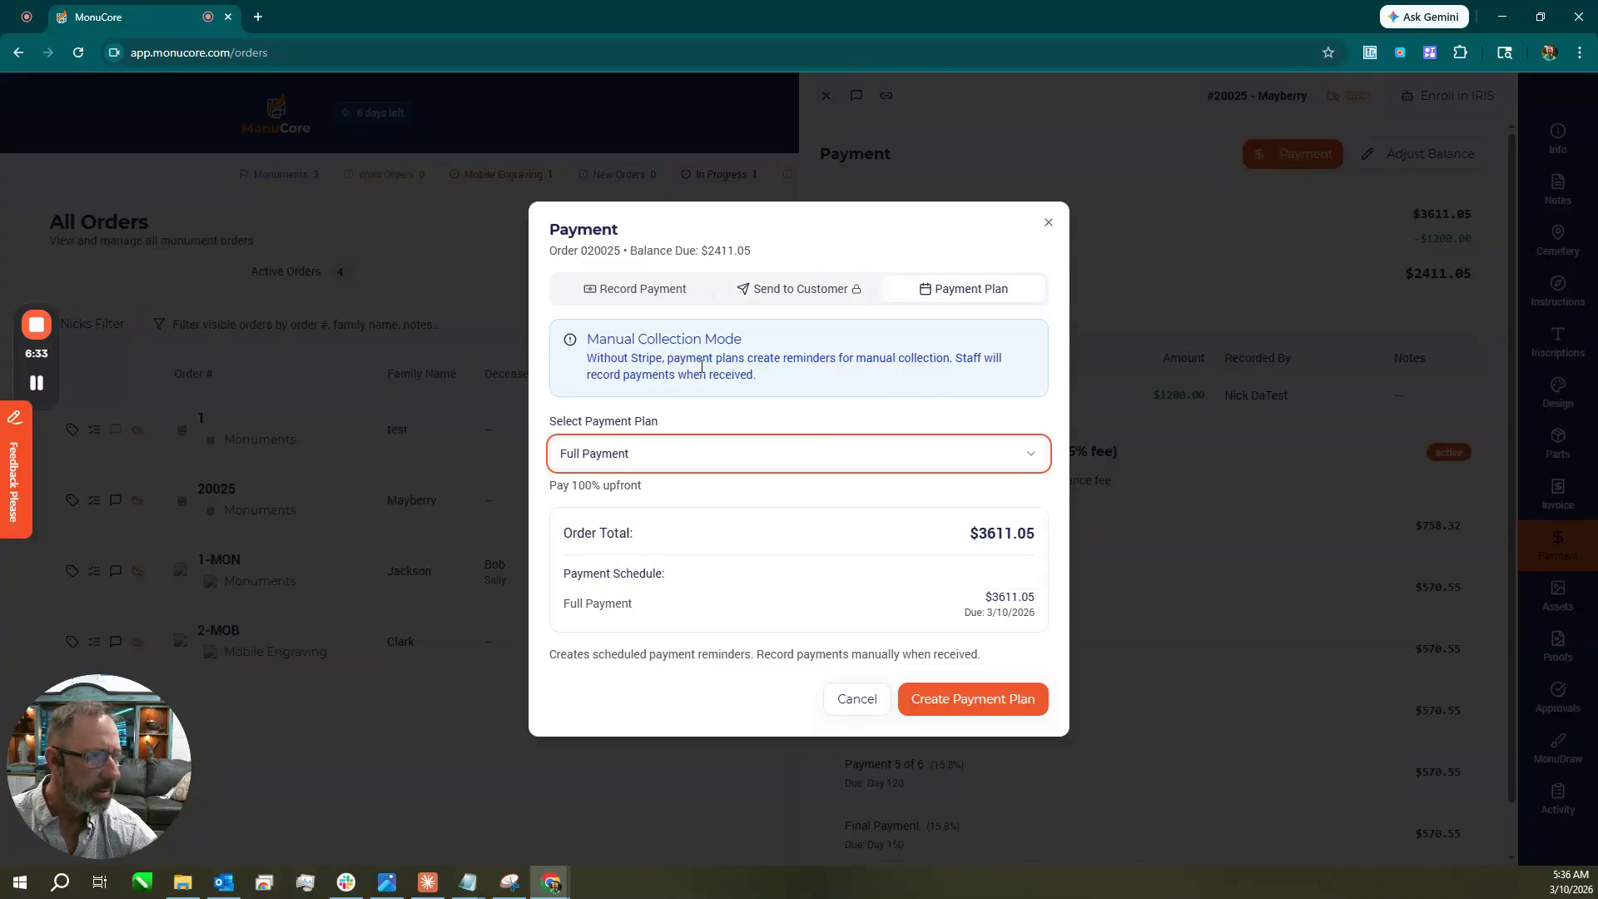
# Record a one-off $500 cash payment, then view the order's uploaded files.
pyautogui.click(667, 302)
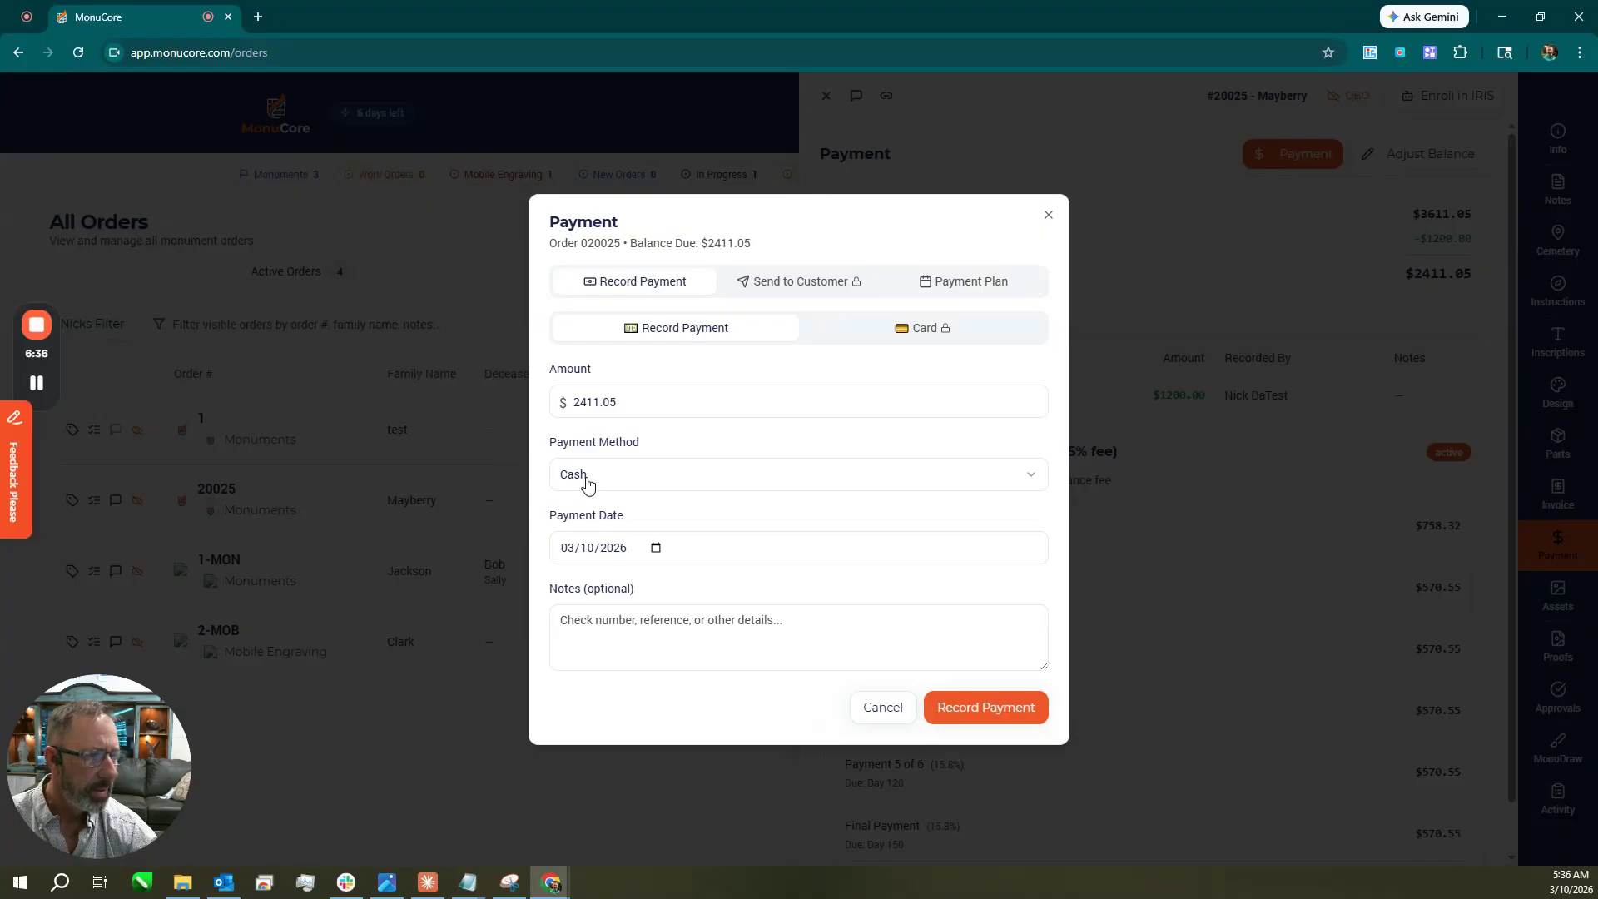
pyautogui.moveTo(627, 406); pyautogui.dragTo(533, 403)
pyautogui.write('500')
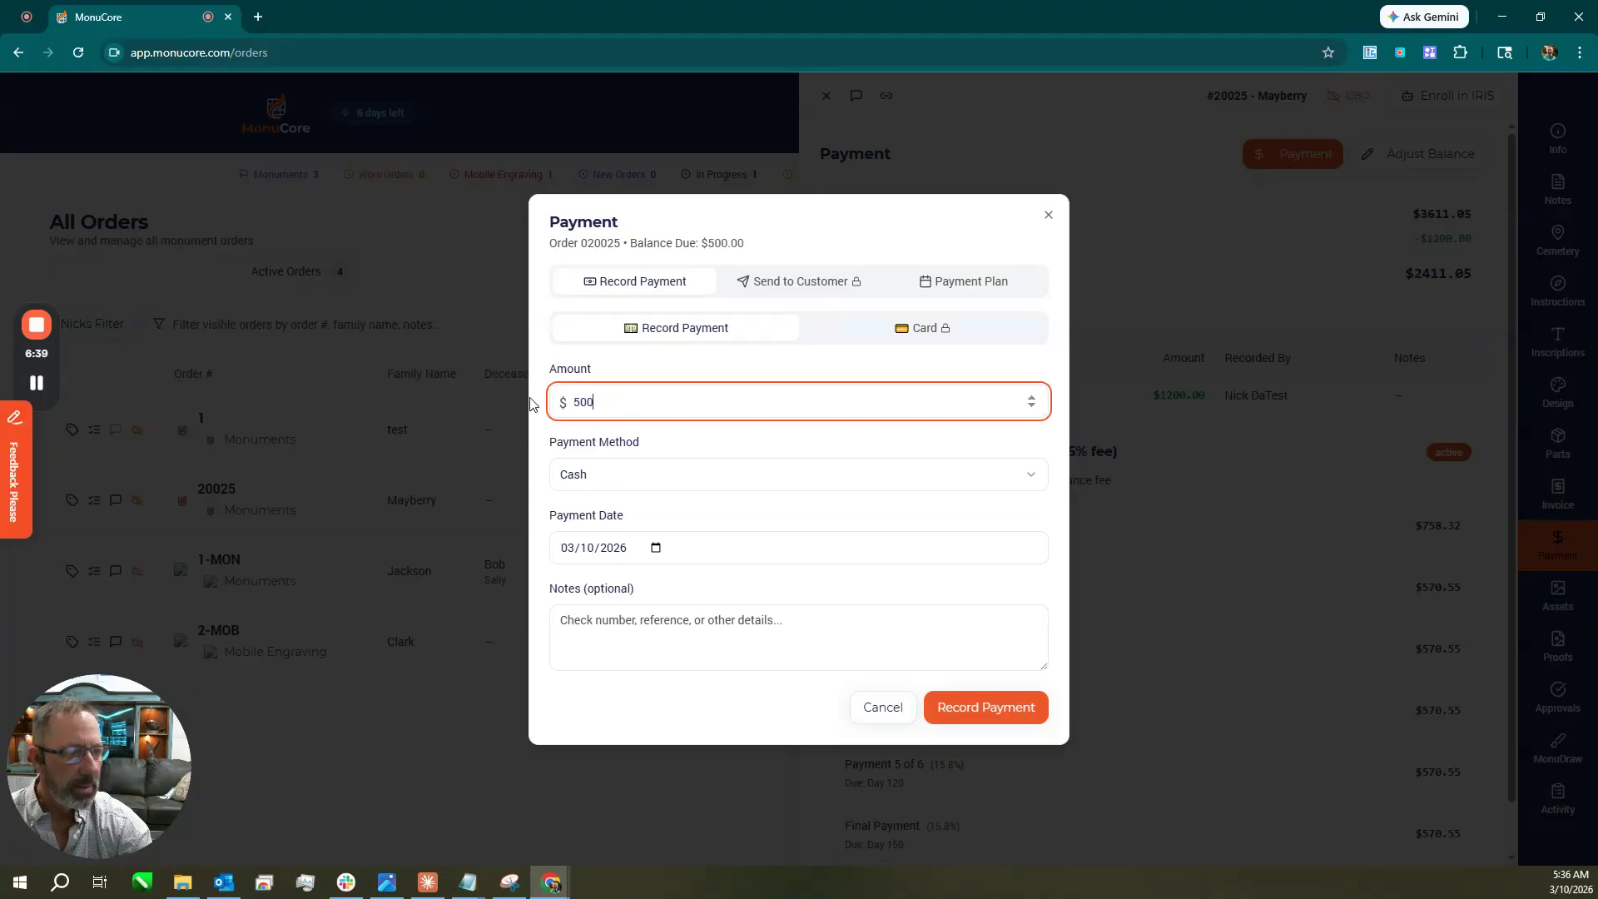
pyautogui.click(721, 483)
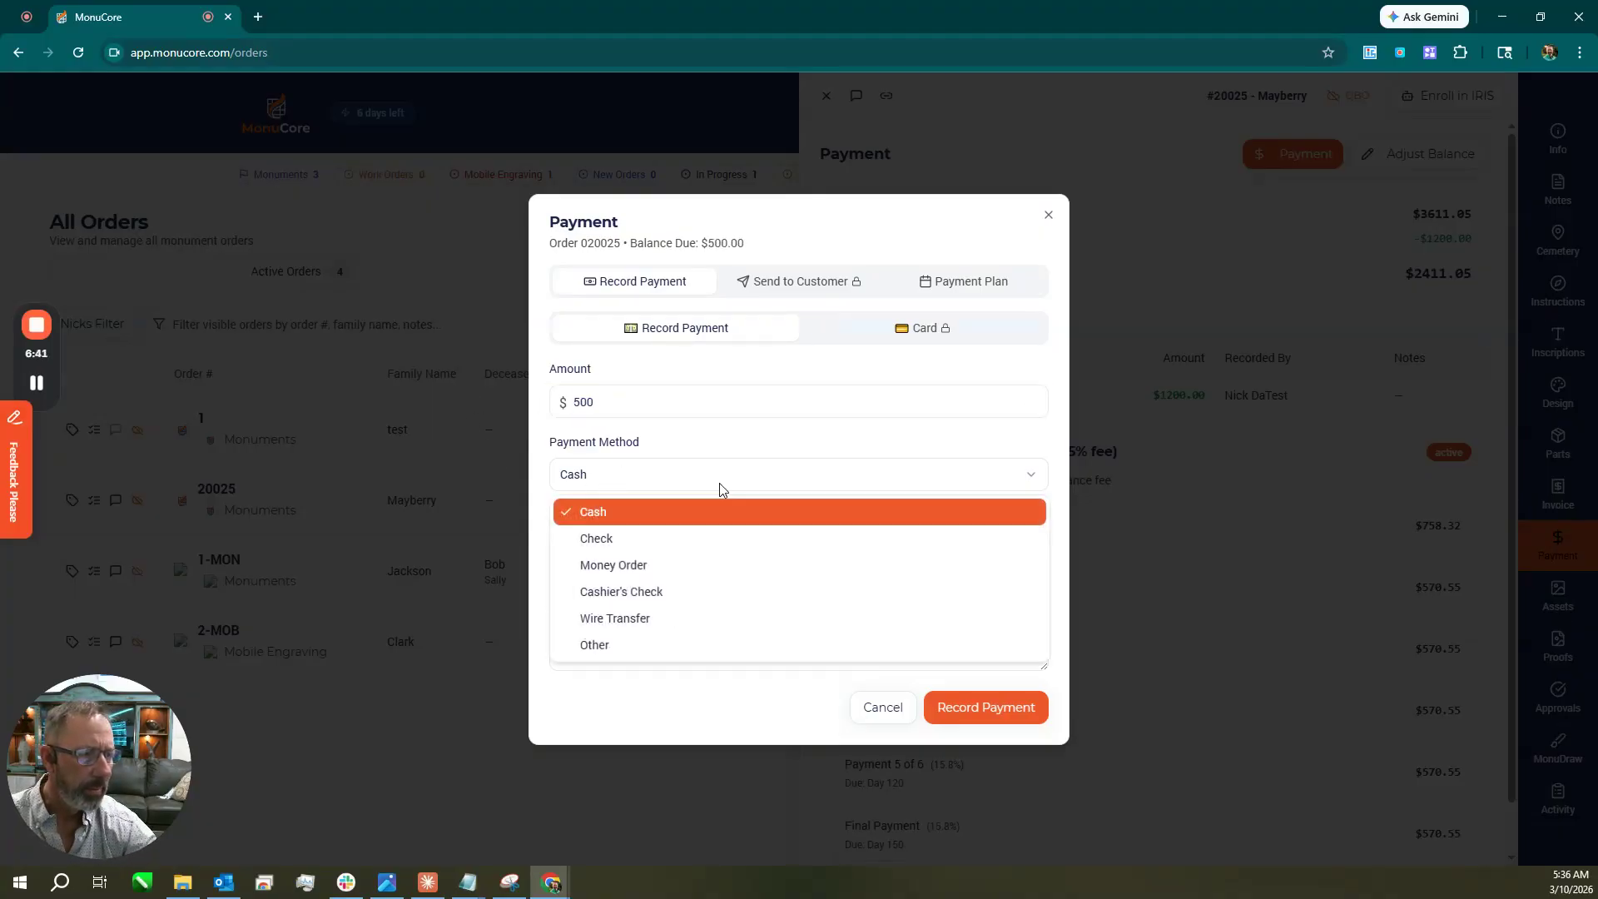
pyautogui.click(705, 512)
pyautogui.click(986, 706)
pyautogui.click(1558, 595)
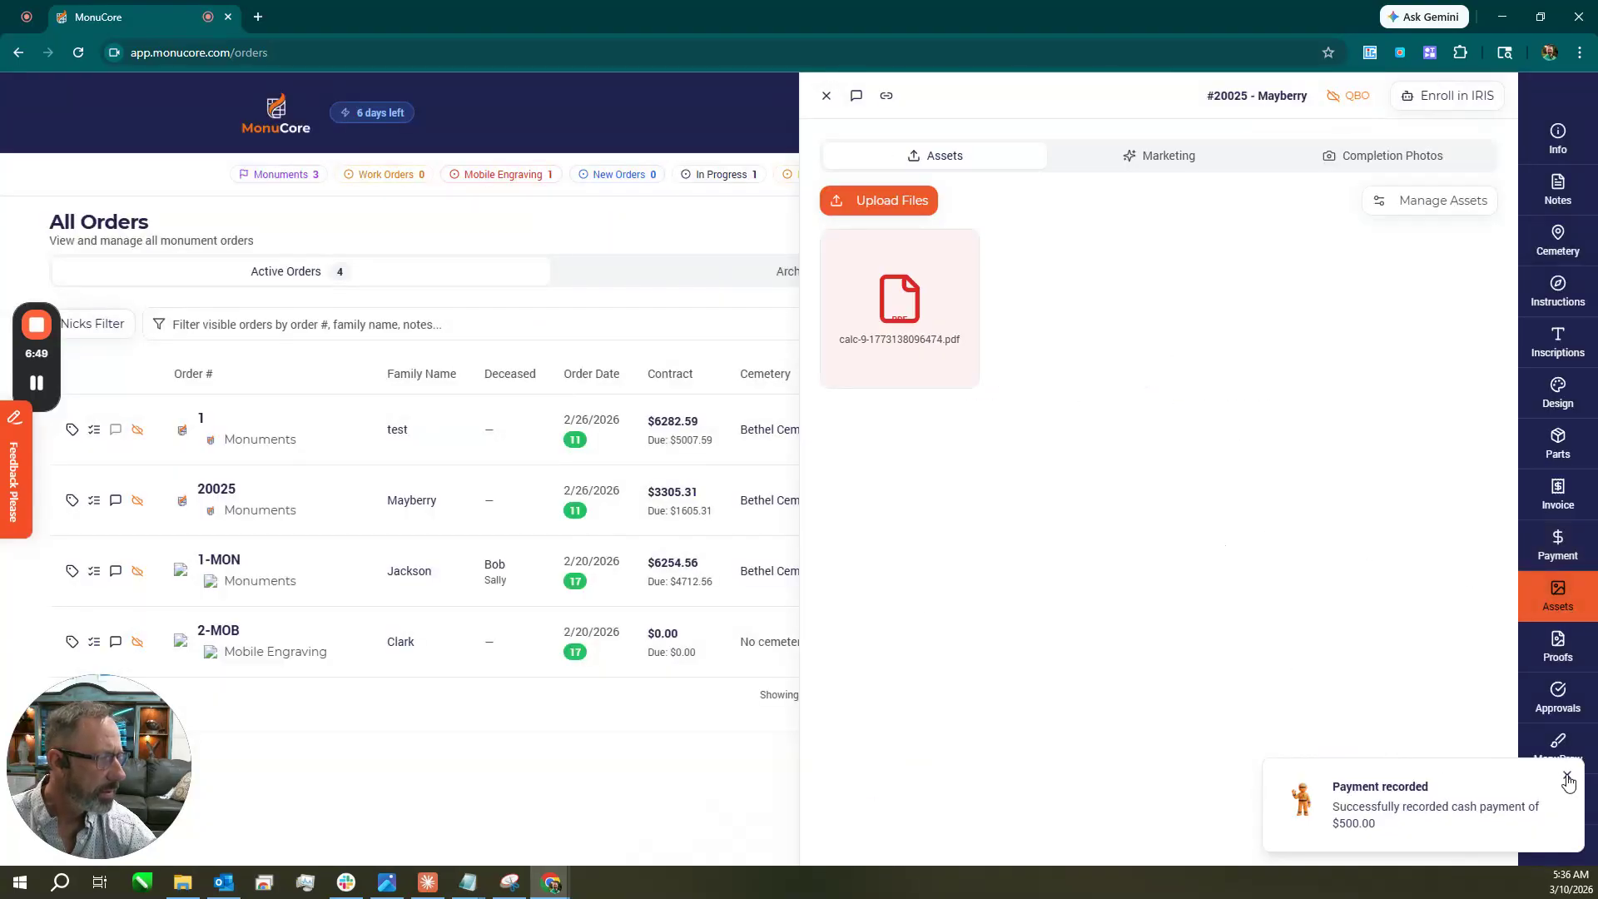
# Review the order's design proofs, proof approvals and MonuDraw designs.
pyautogui.click(1568, 777)
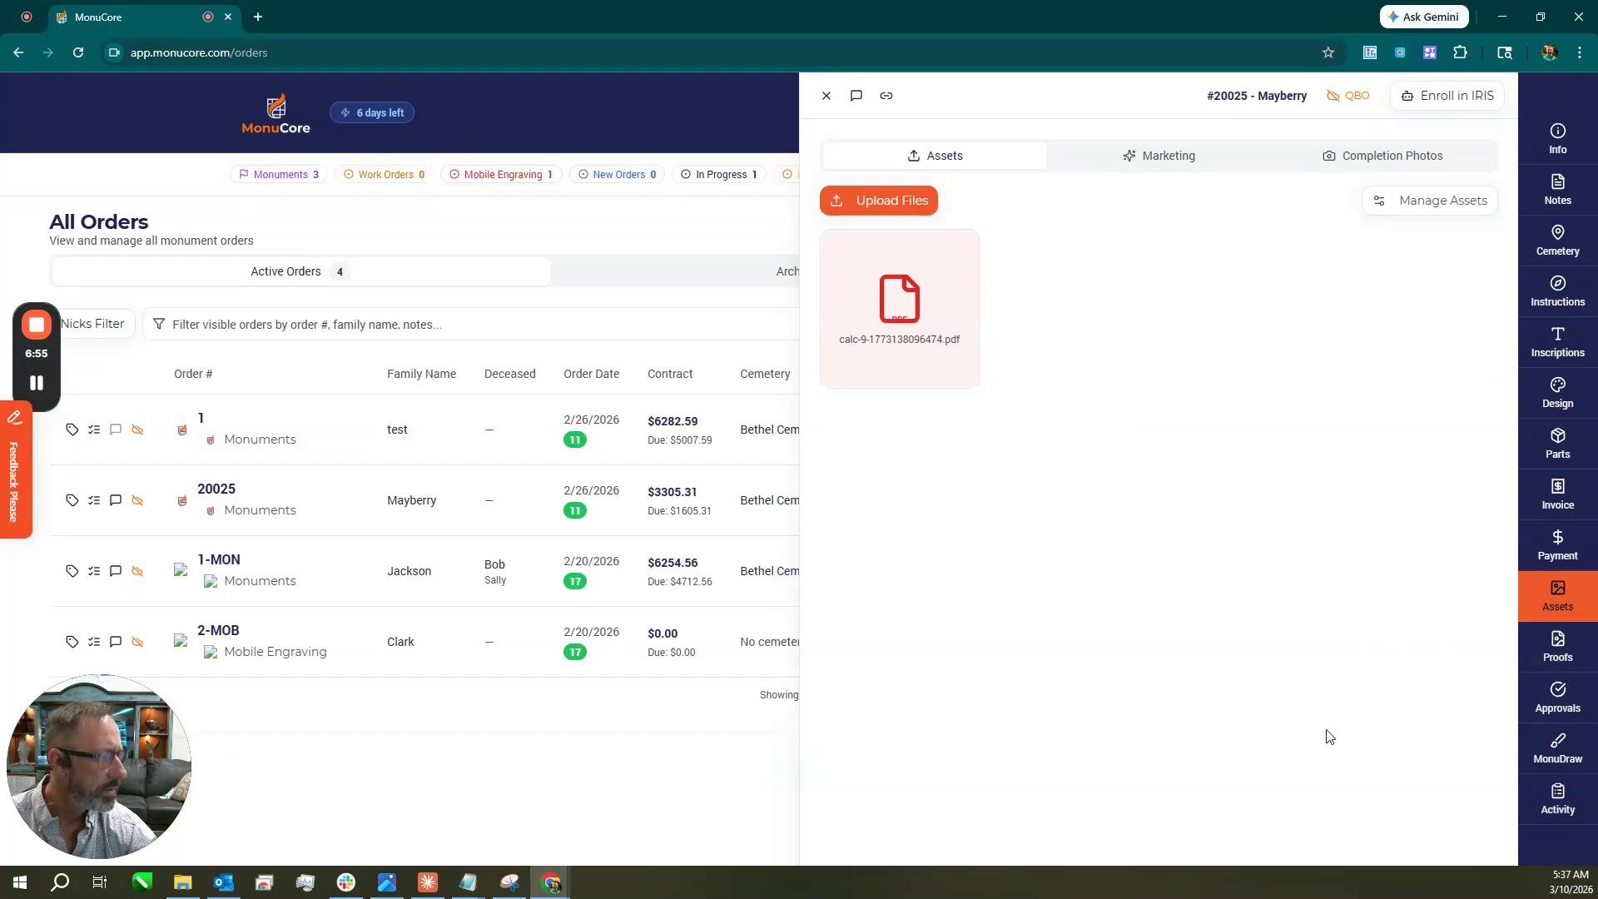
pyautogui.click(1569, 658)
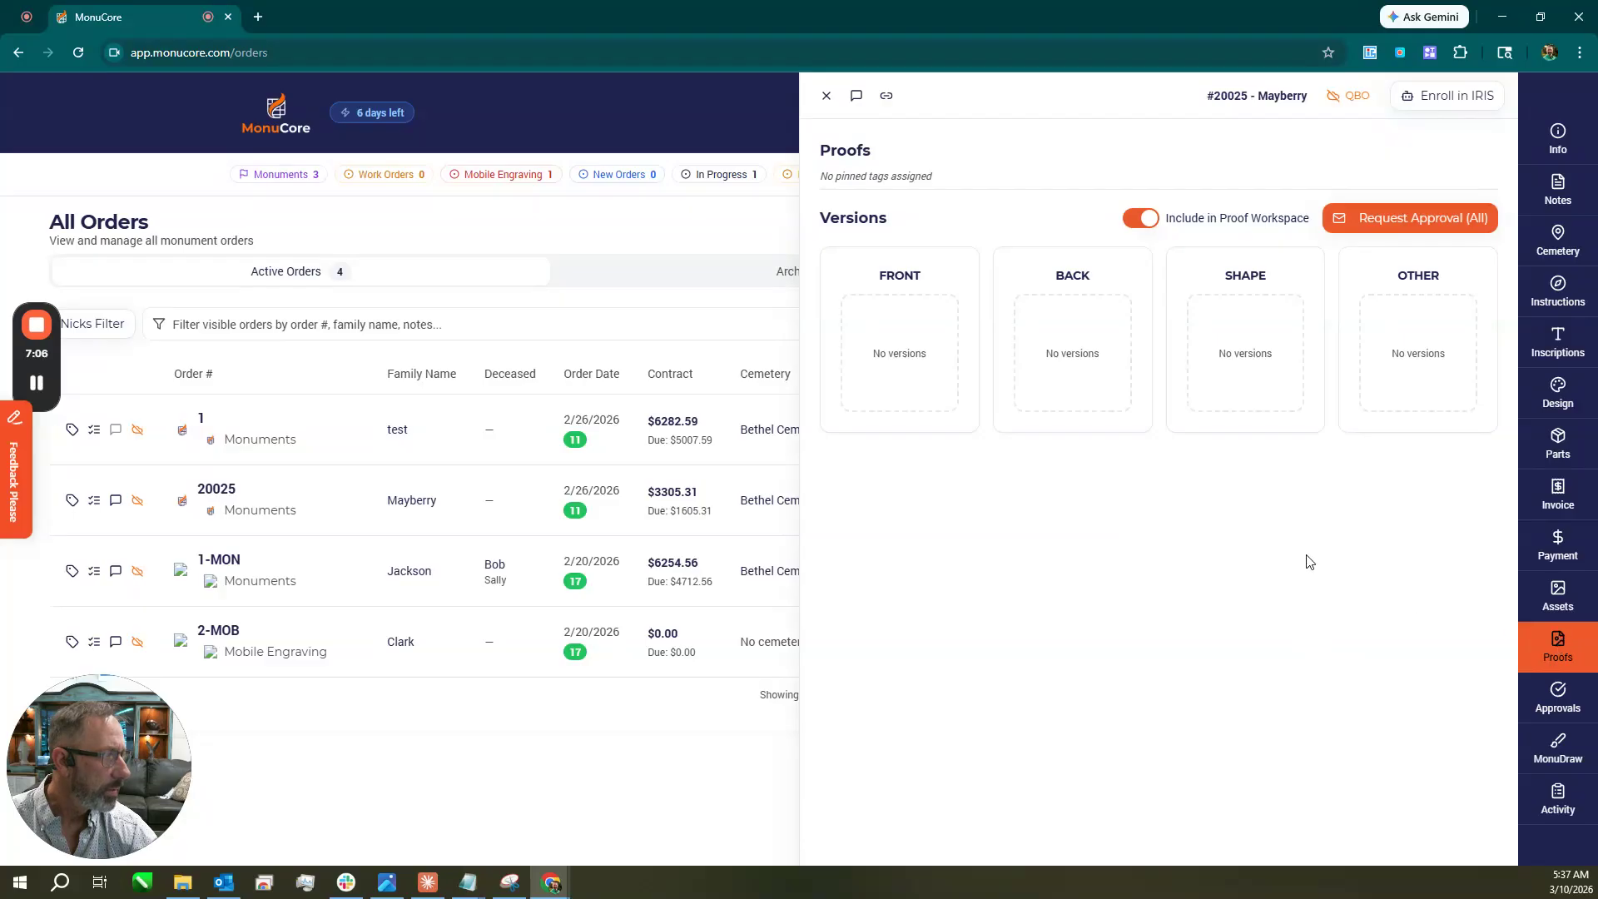
pyautogui.click(1557, 698)
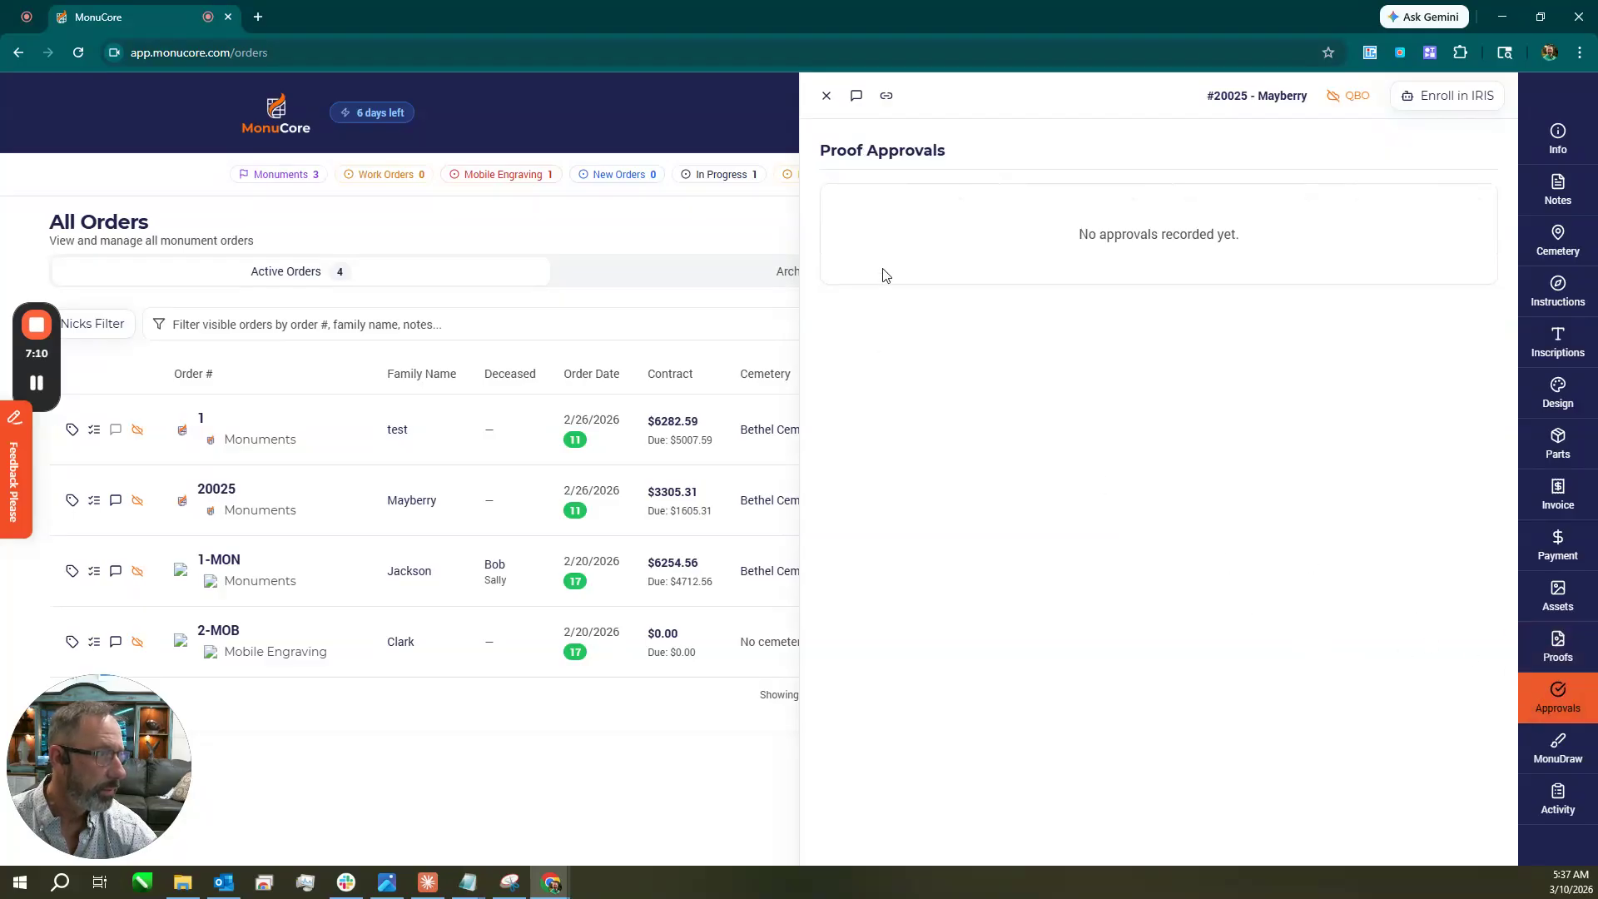
pyautogui.click(1542, 758)
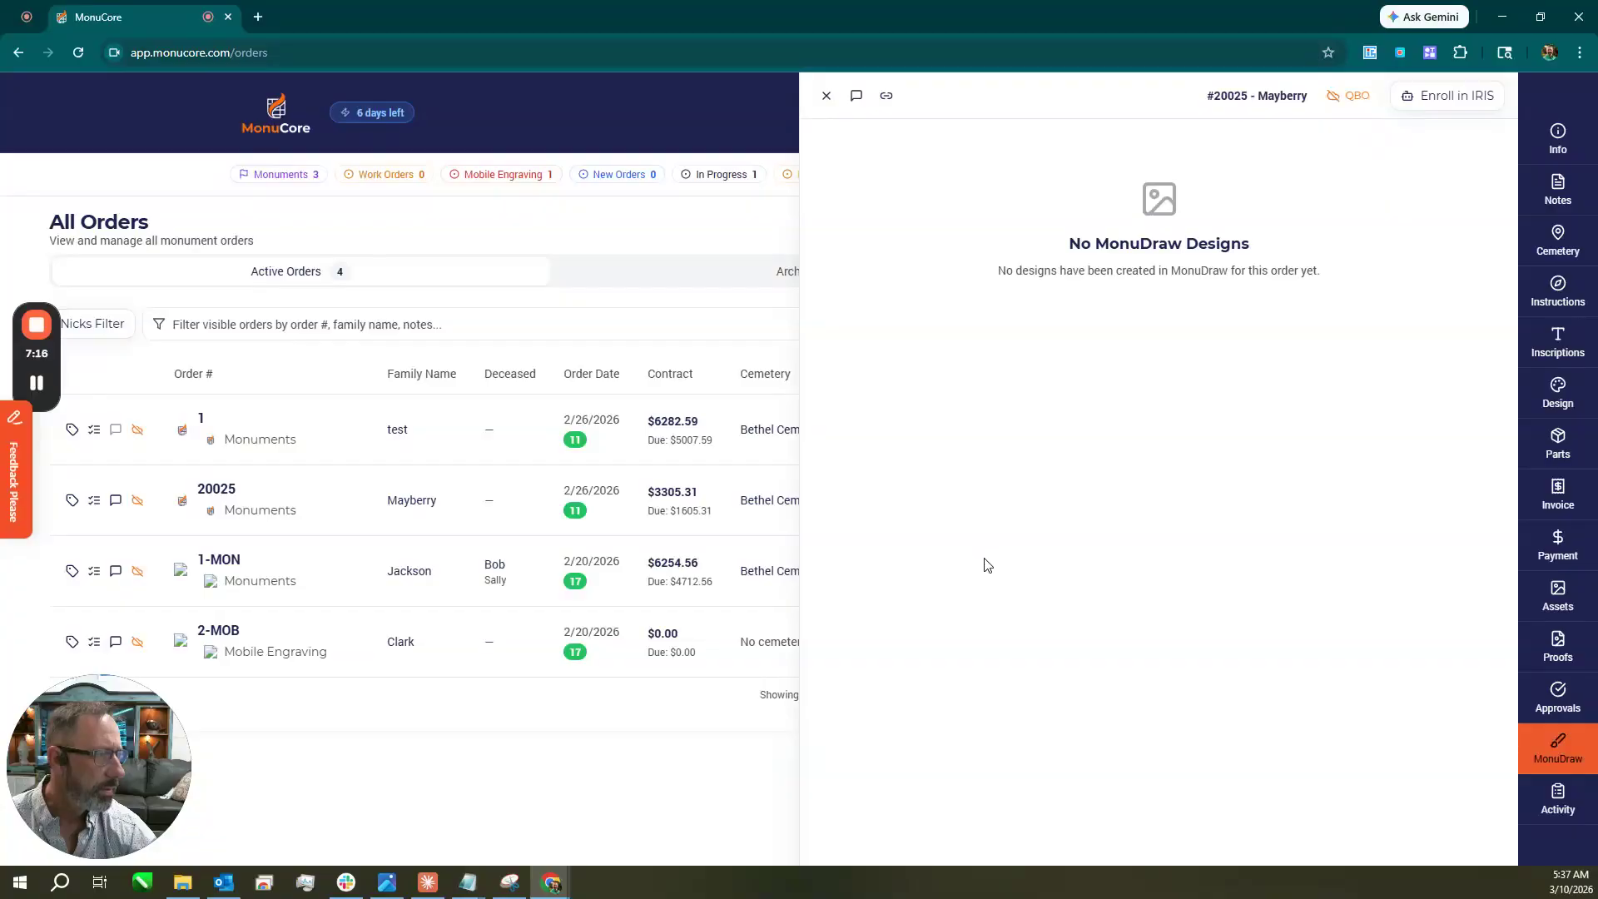
# Scroll through the activity log, then go back to the empty FRONT, BACK, SHAPE and OTHER proofs.
pyautogui.click(1554, 822)
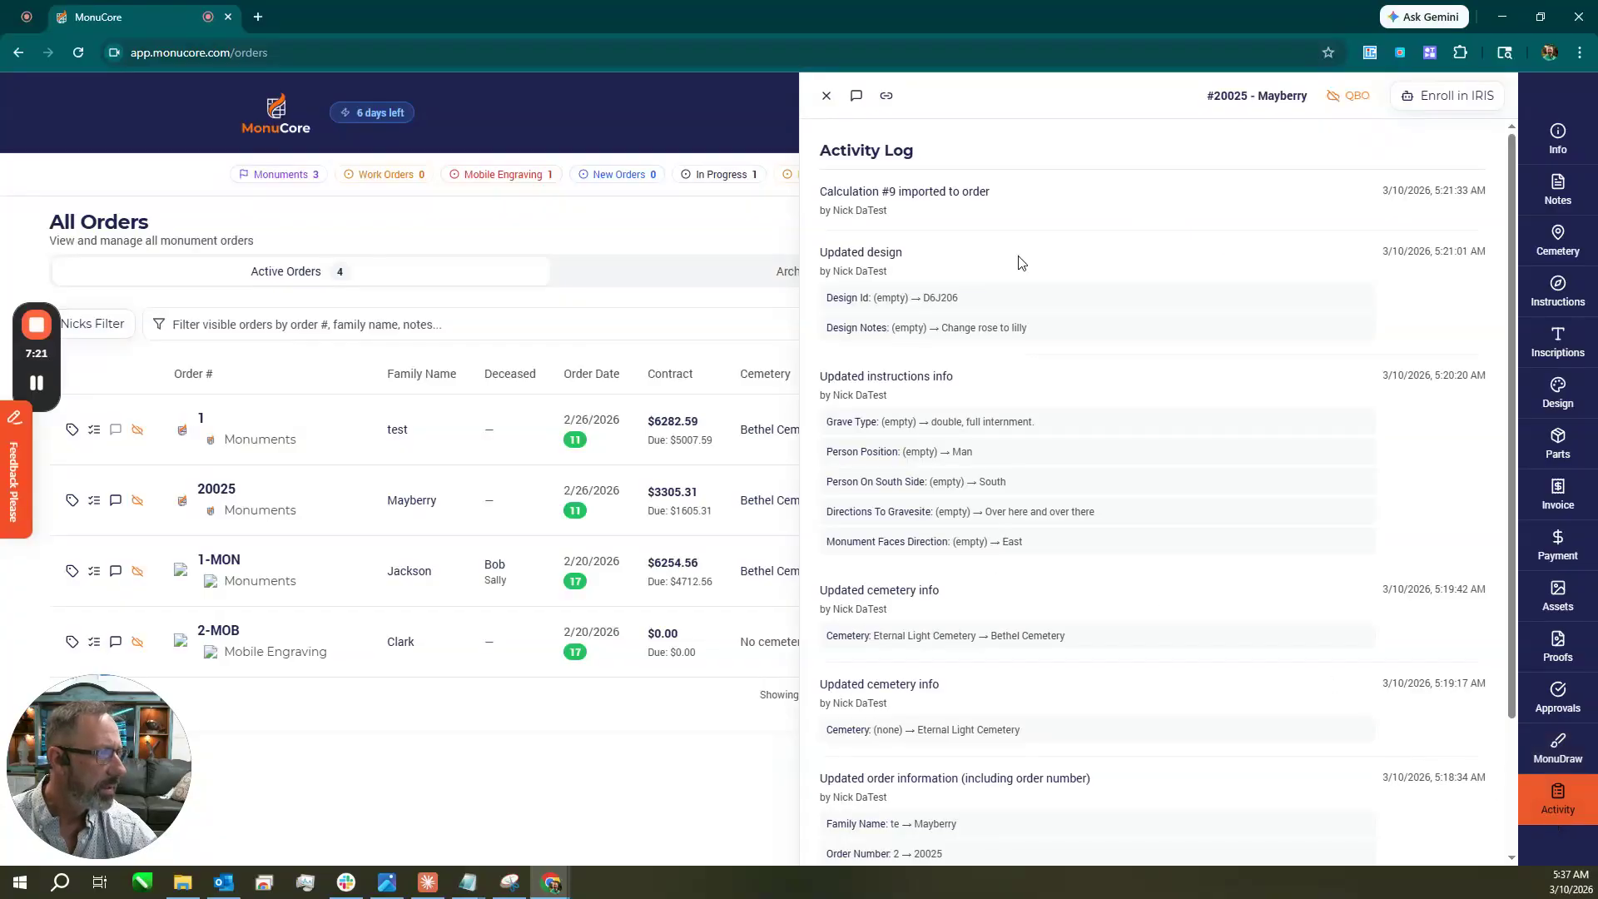
pyautogui.scroll(-3, 1020, 275)
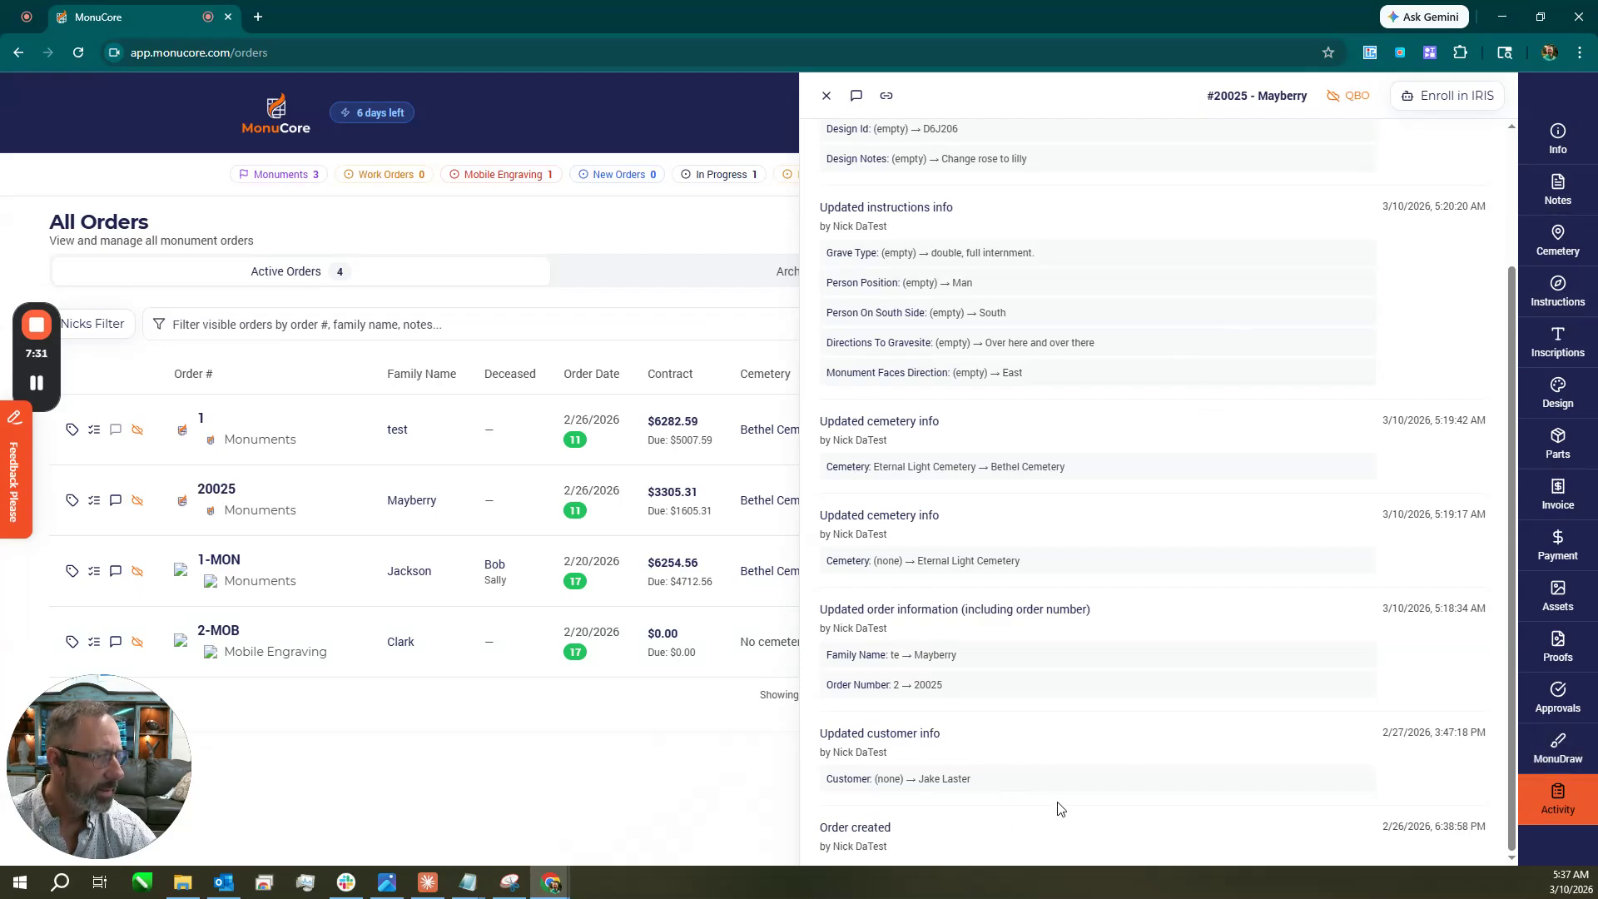
pyautogui.click(1550, 753)
pyautogui.click(1558, 697)
pyautogui.click(1559, 648)
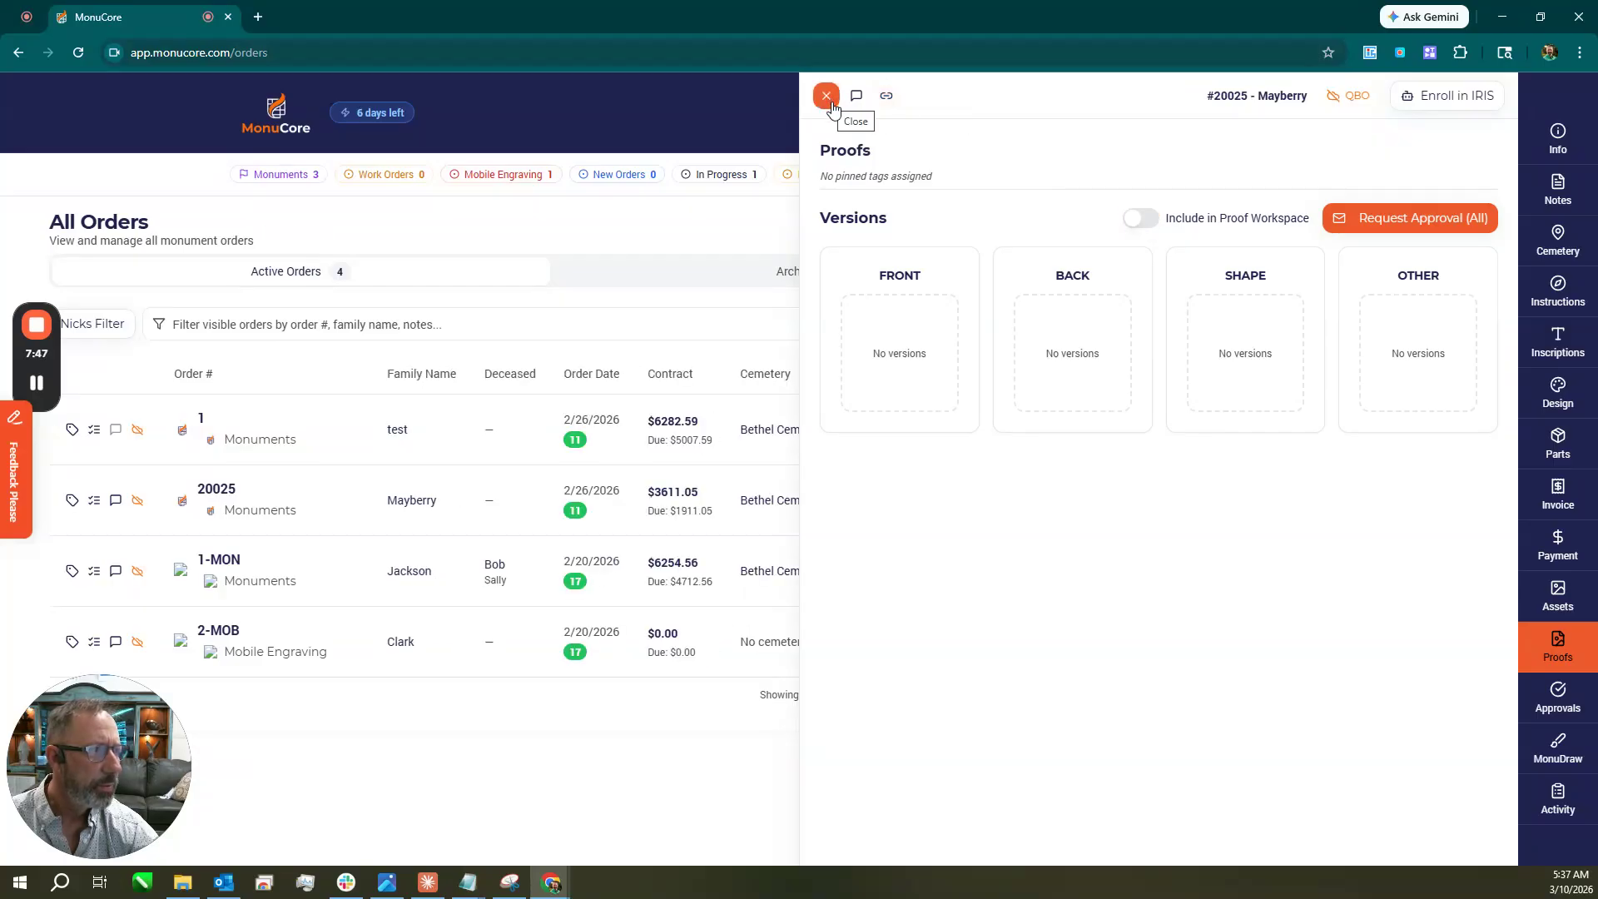
# Copy order #20025's customer portal link and open it in a new browser tab.
pyautogui.click(887, 96)
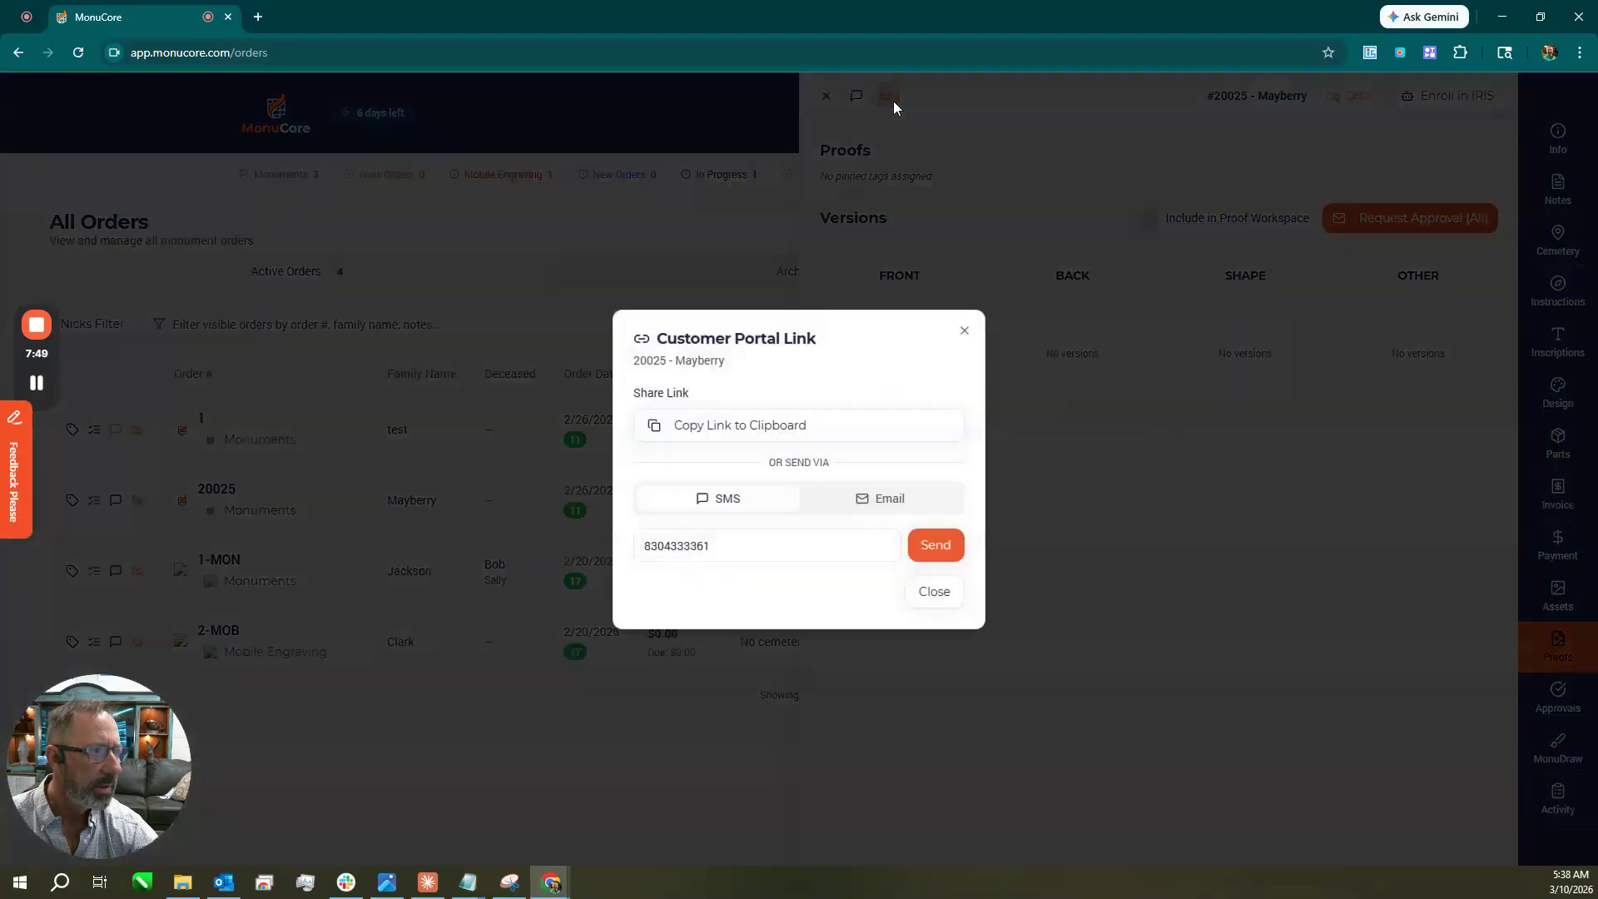
pyautogui.click(811, 441)
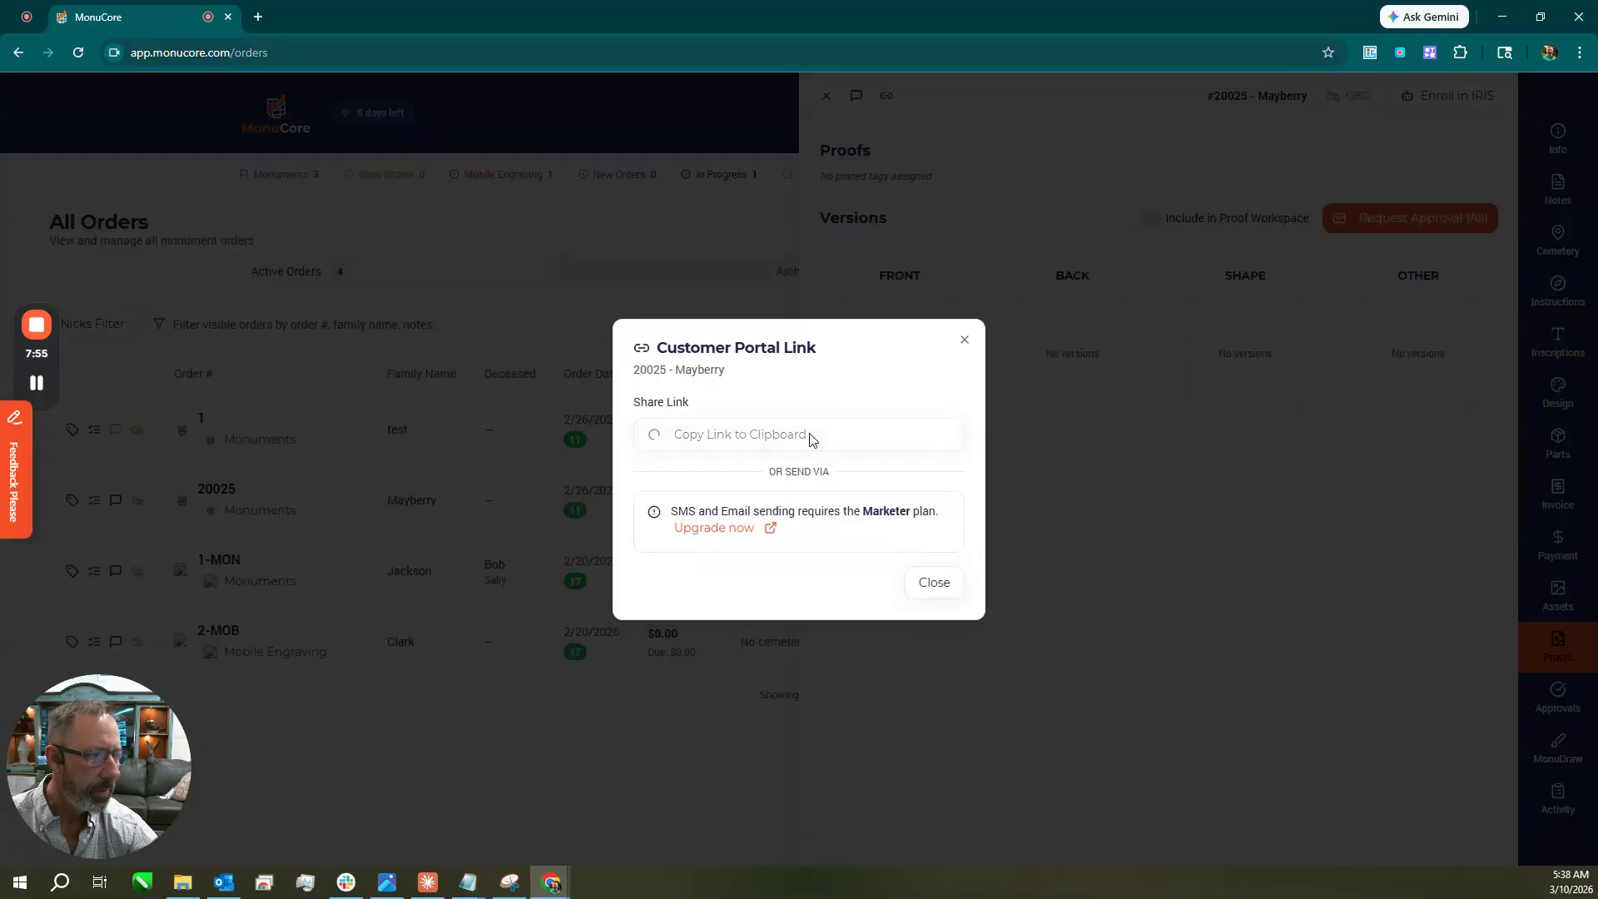
pyautogui.click(260, 18)
pyautogui.click(325, 52)
pyautogui.hotkey('ctrl', 'v')
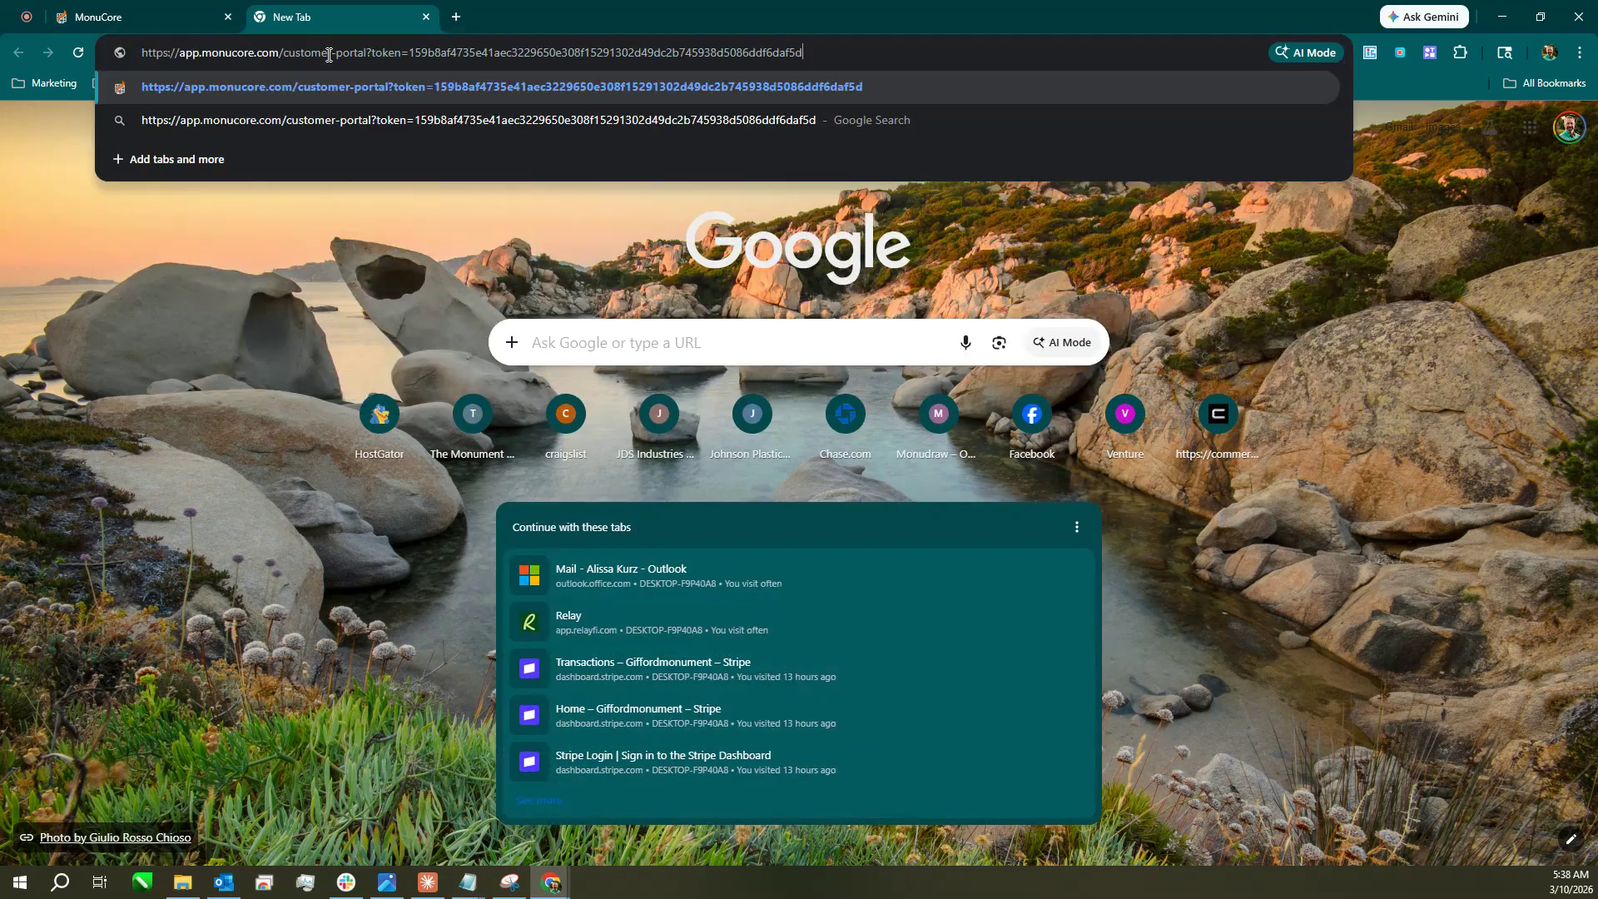
pyautogui.press('Return')
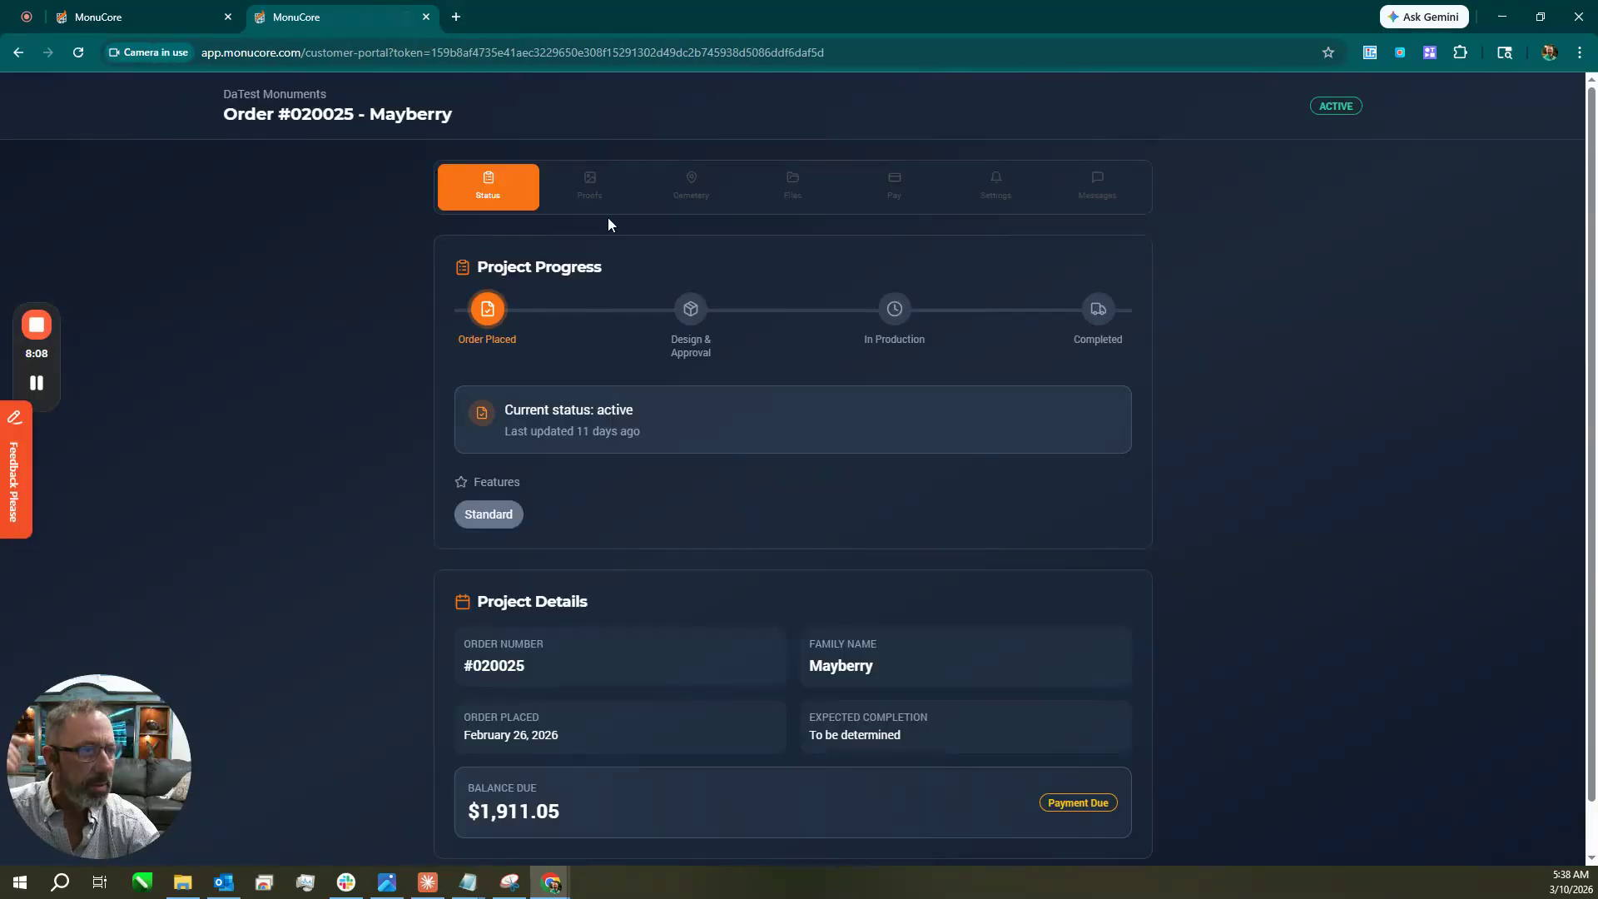
# Browse the customer portal's Proofs, Cemetery and Files sections for order #020025.
pyautogui.scroll(-2, 621, 614)
pyautogui.scroll(2, 621, 615)
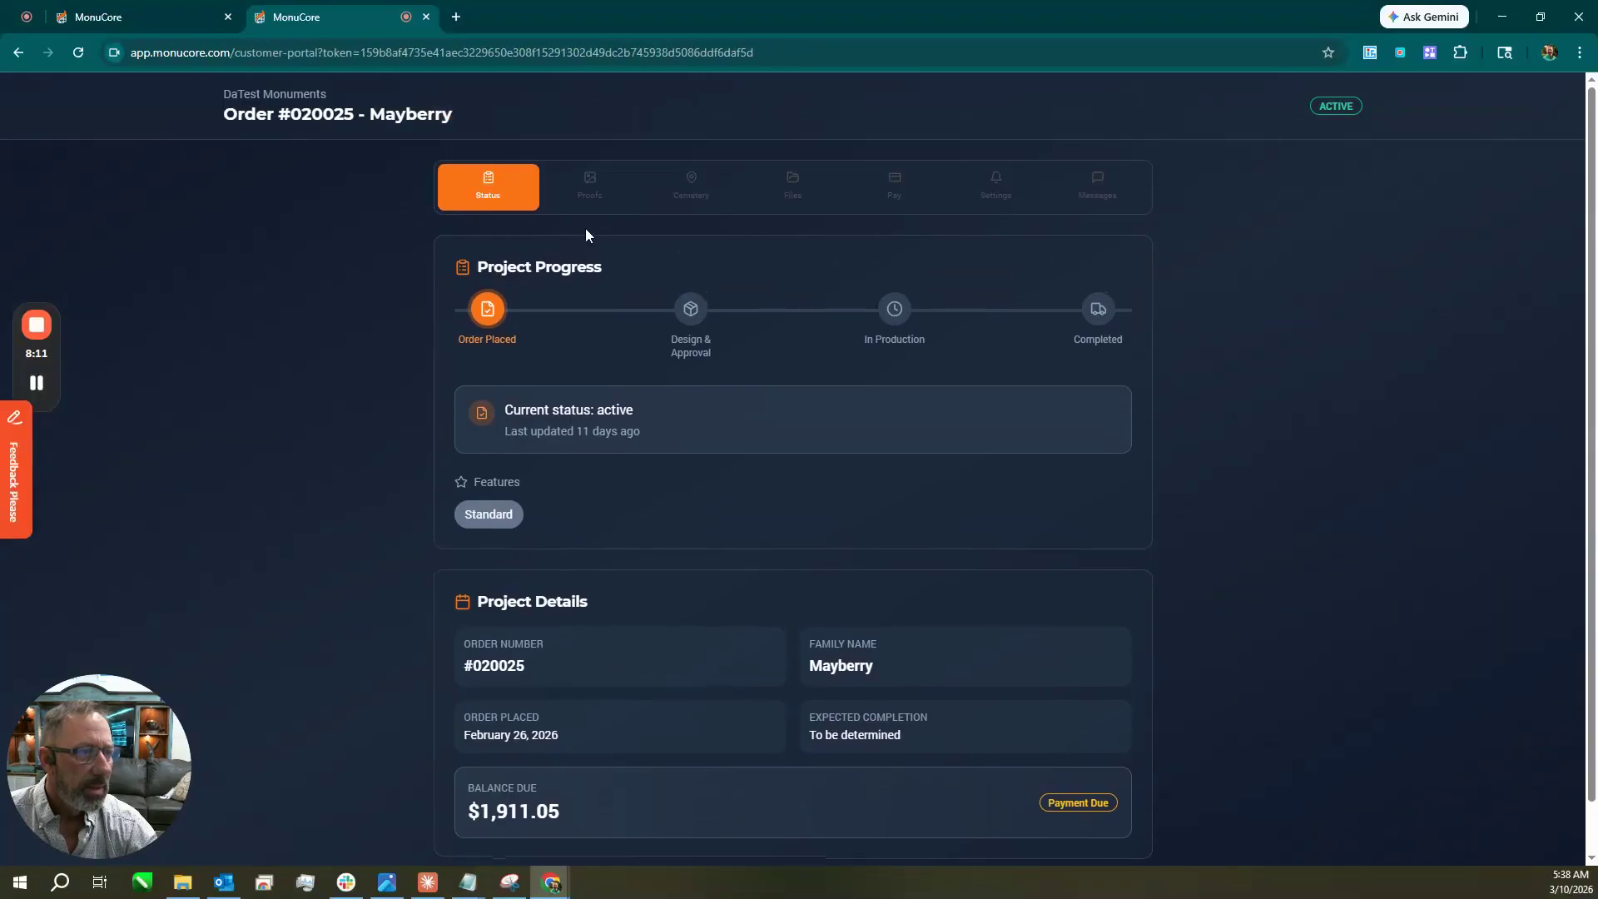
pyautogui.click(589, 184)
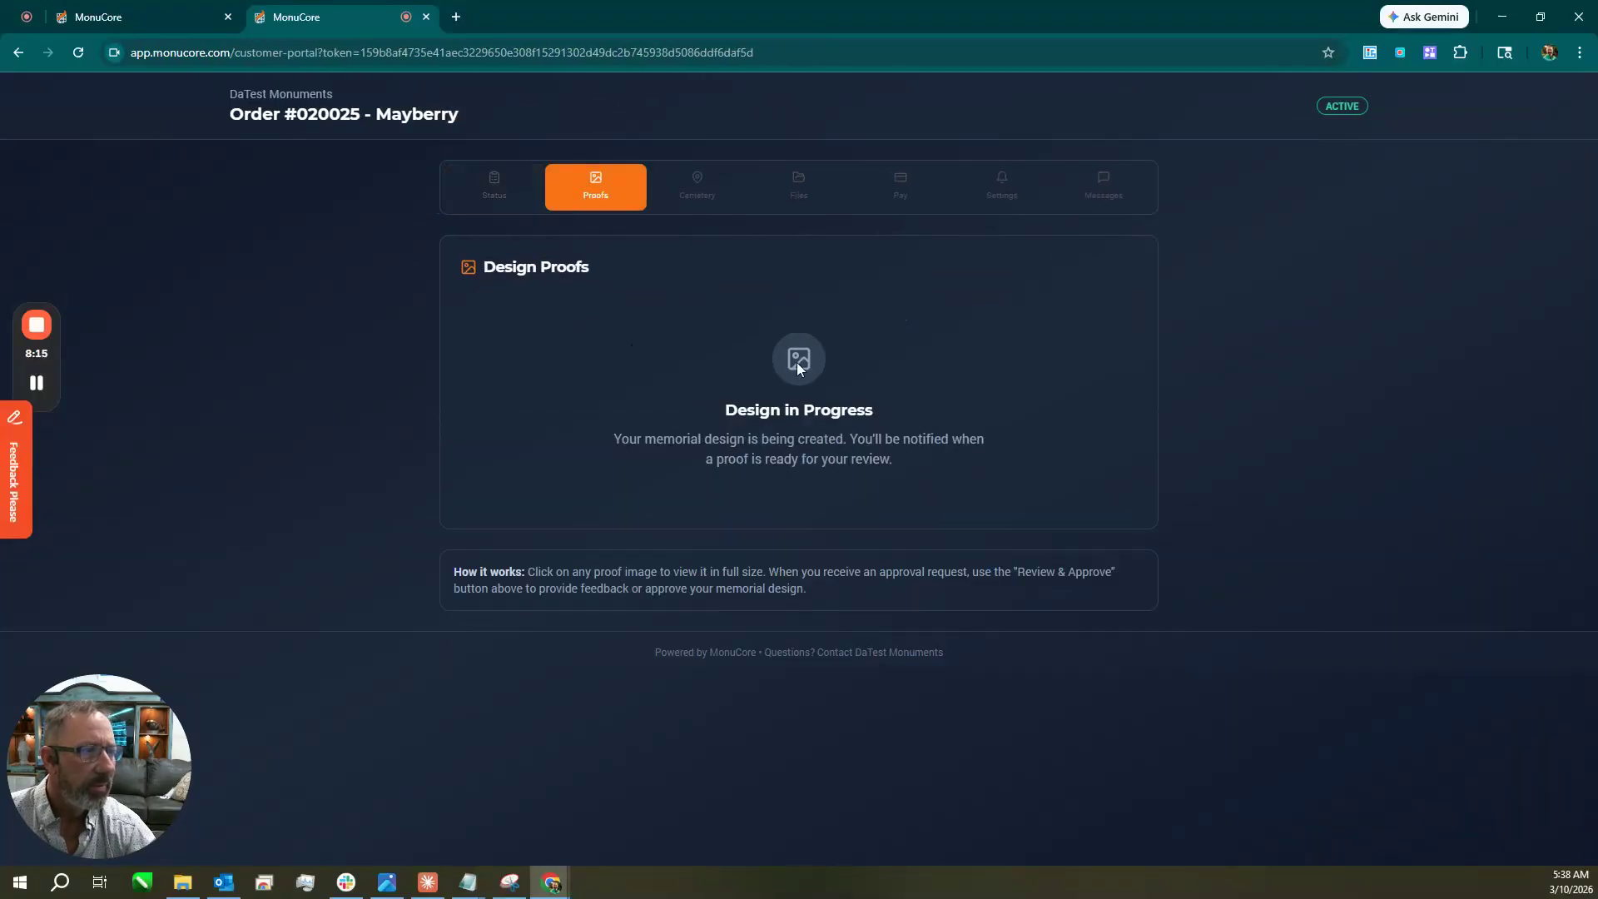
pyautogui.click(694, 189)
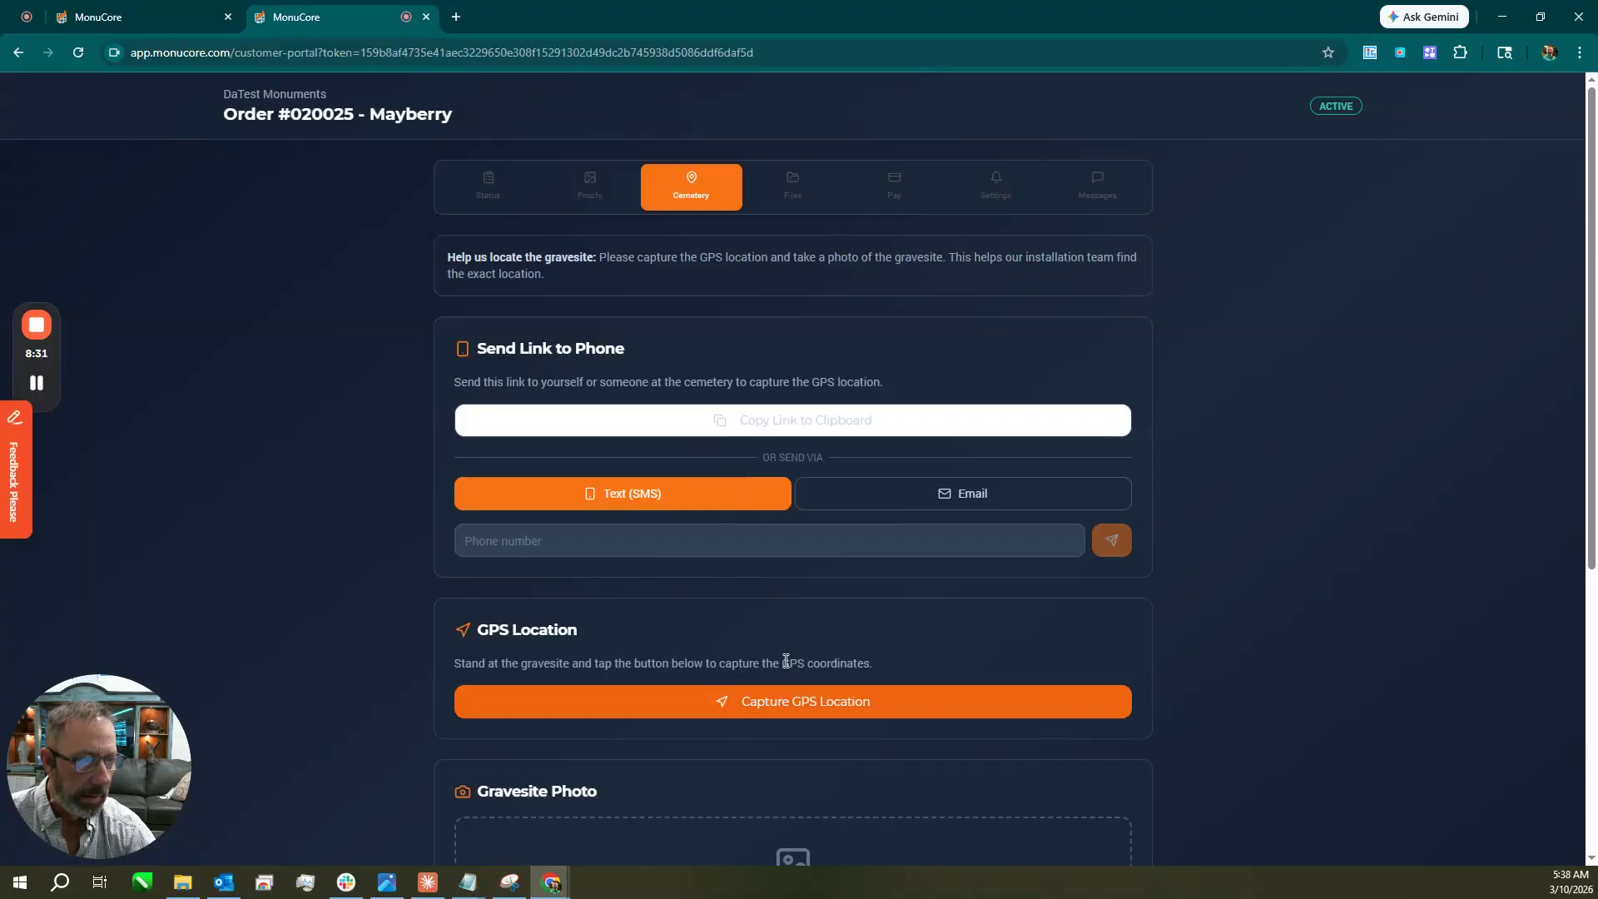
pyautogui.scroll(-2, 789, 658)
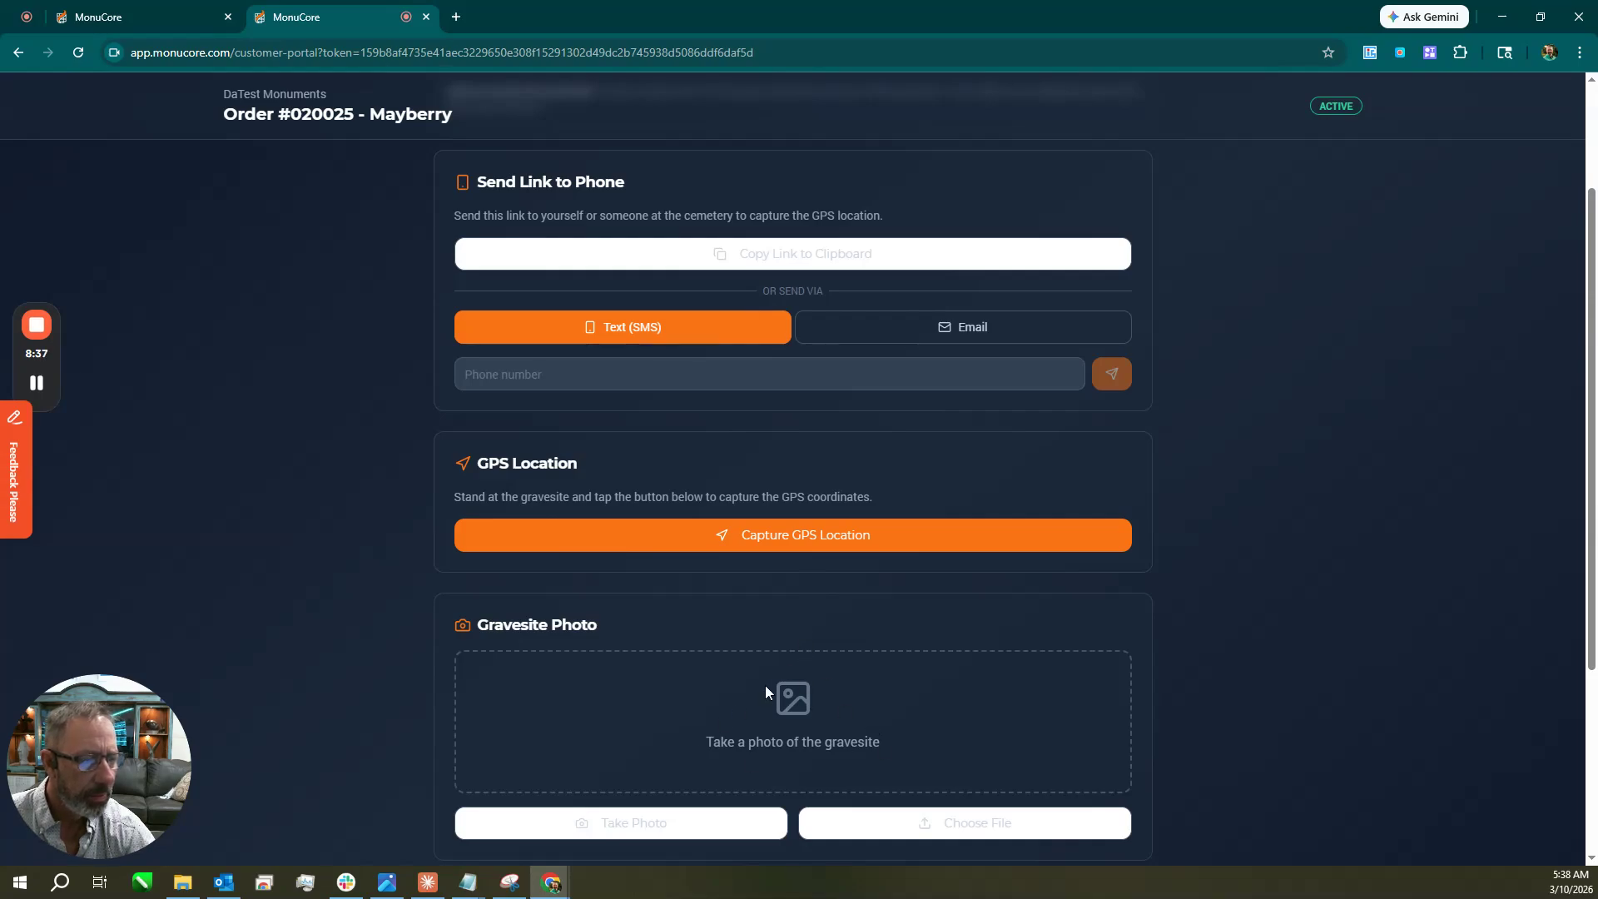
pyautogui.scroll(2, 751, 566)
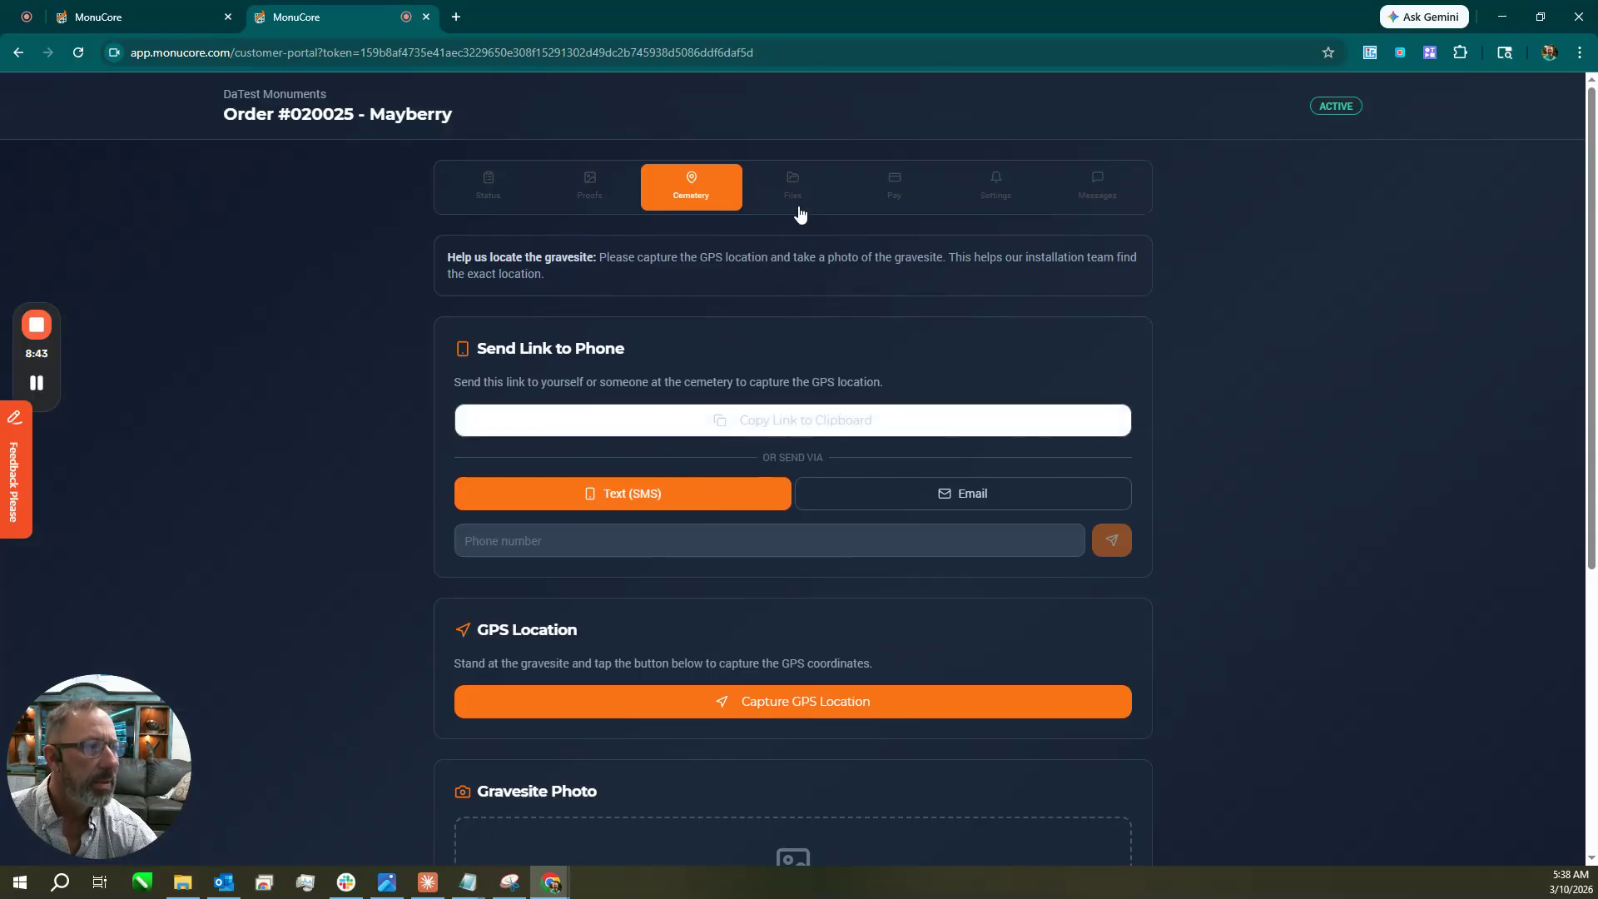
pyautogui.click(791, 193)
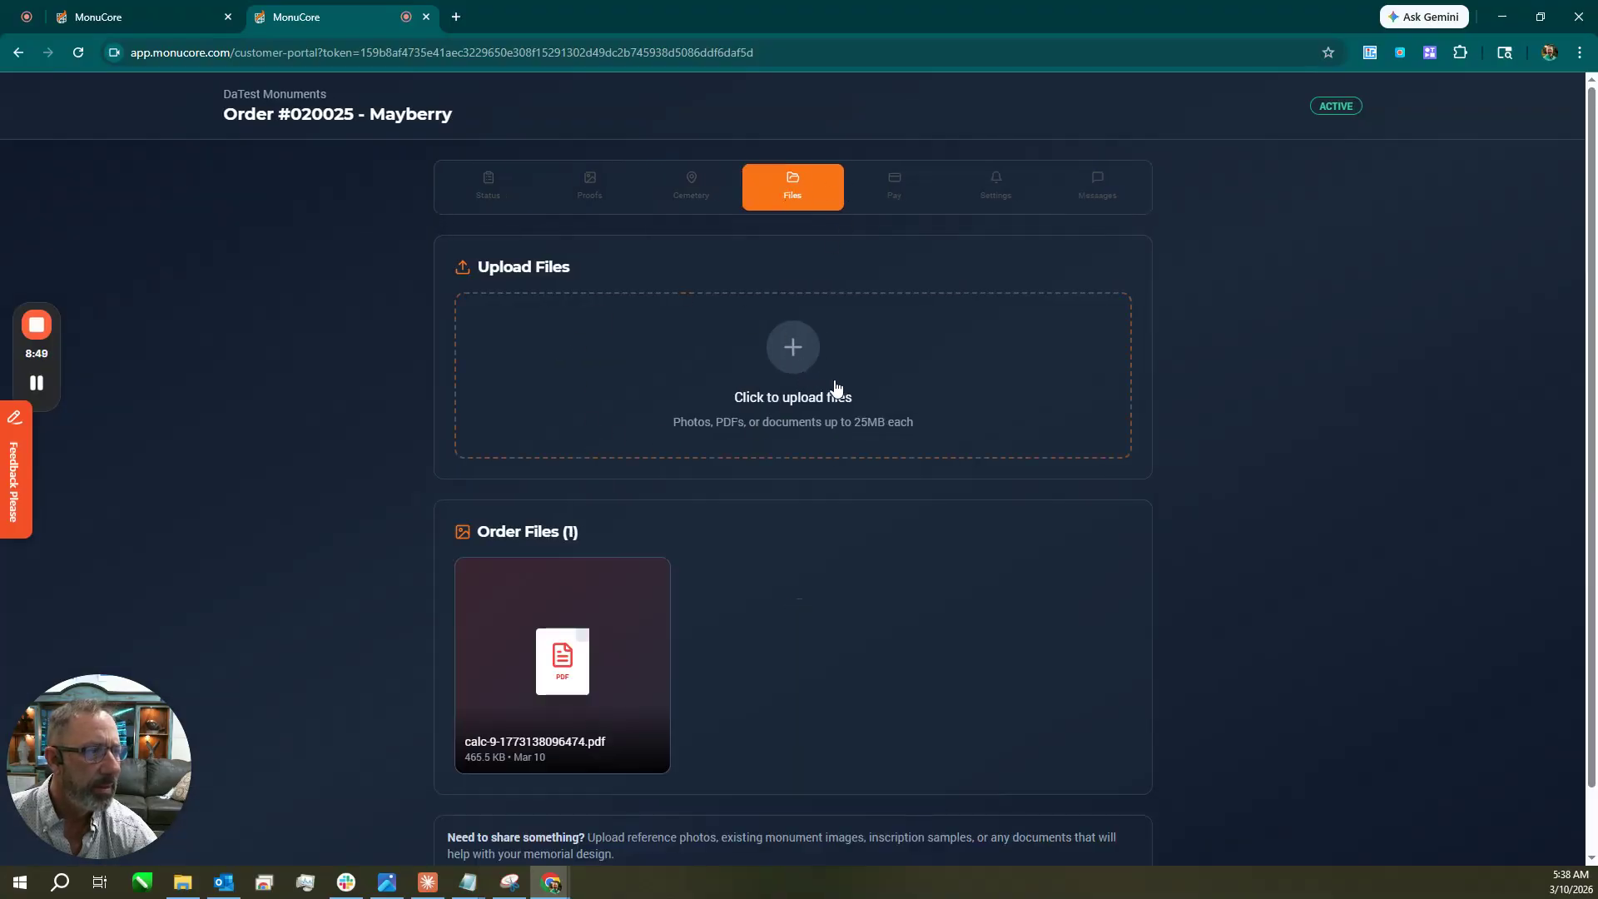
# Review the portal's payment summary and turn on SMS text notifications in contact settings.
pyautogui.click(897, 193)
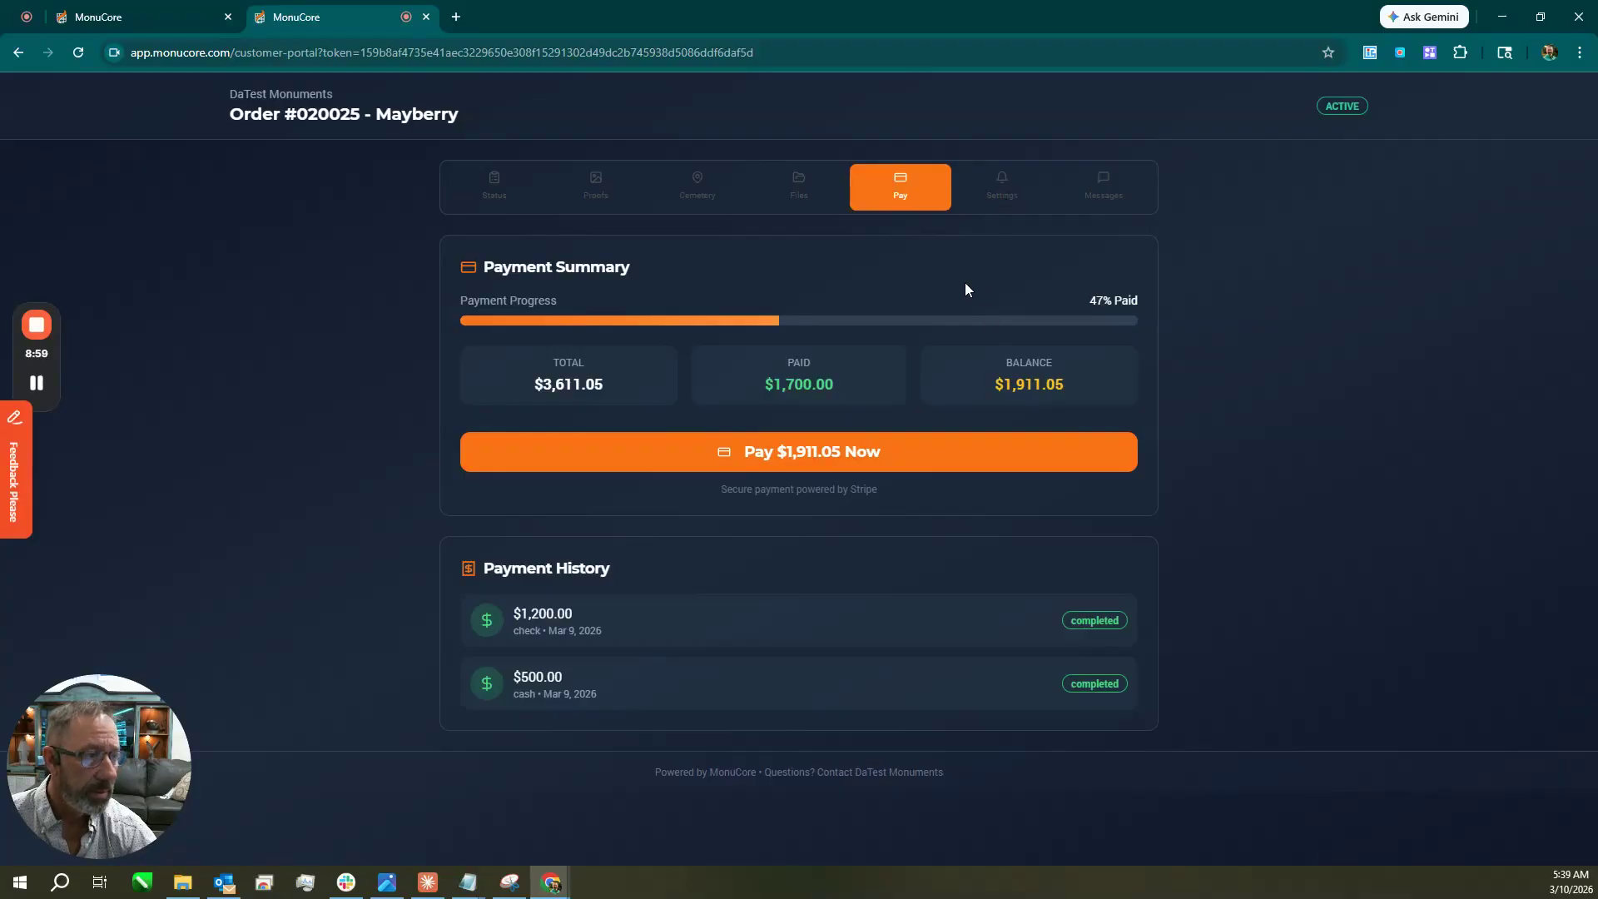
pyautogui.click(996, 207)
pyautogui.scroll(-3, 866, 516)
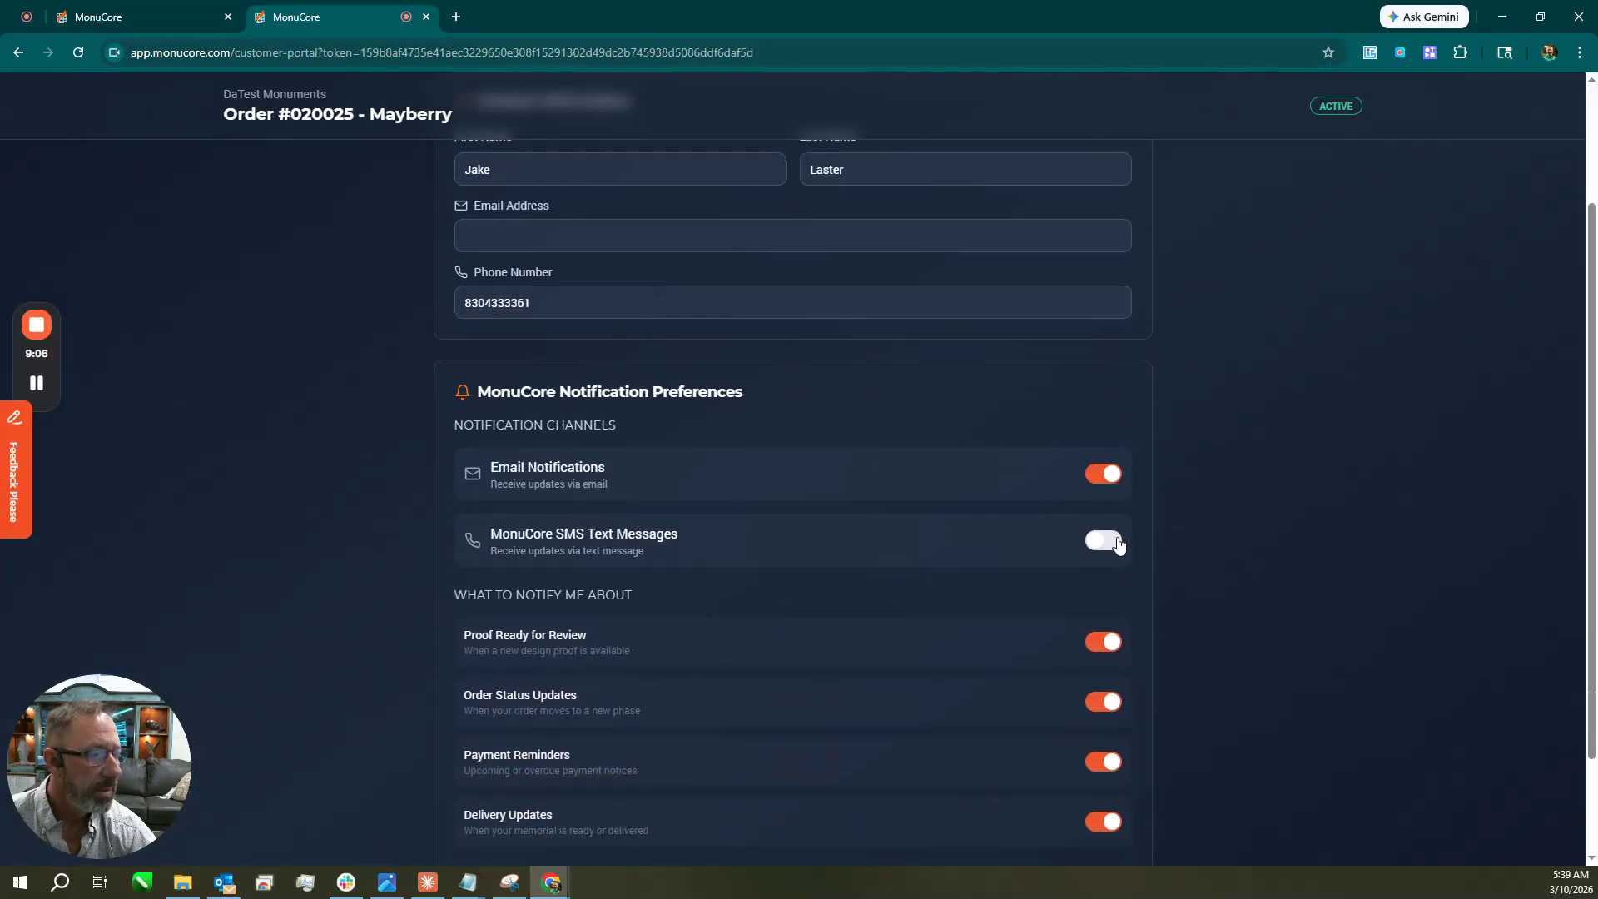
pyautogui.click(1119, 543)
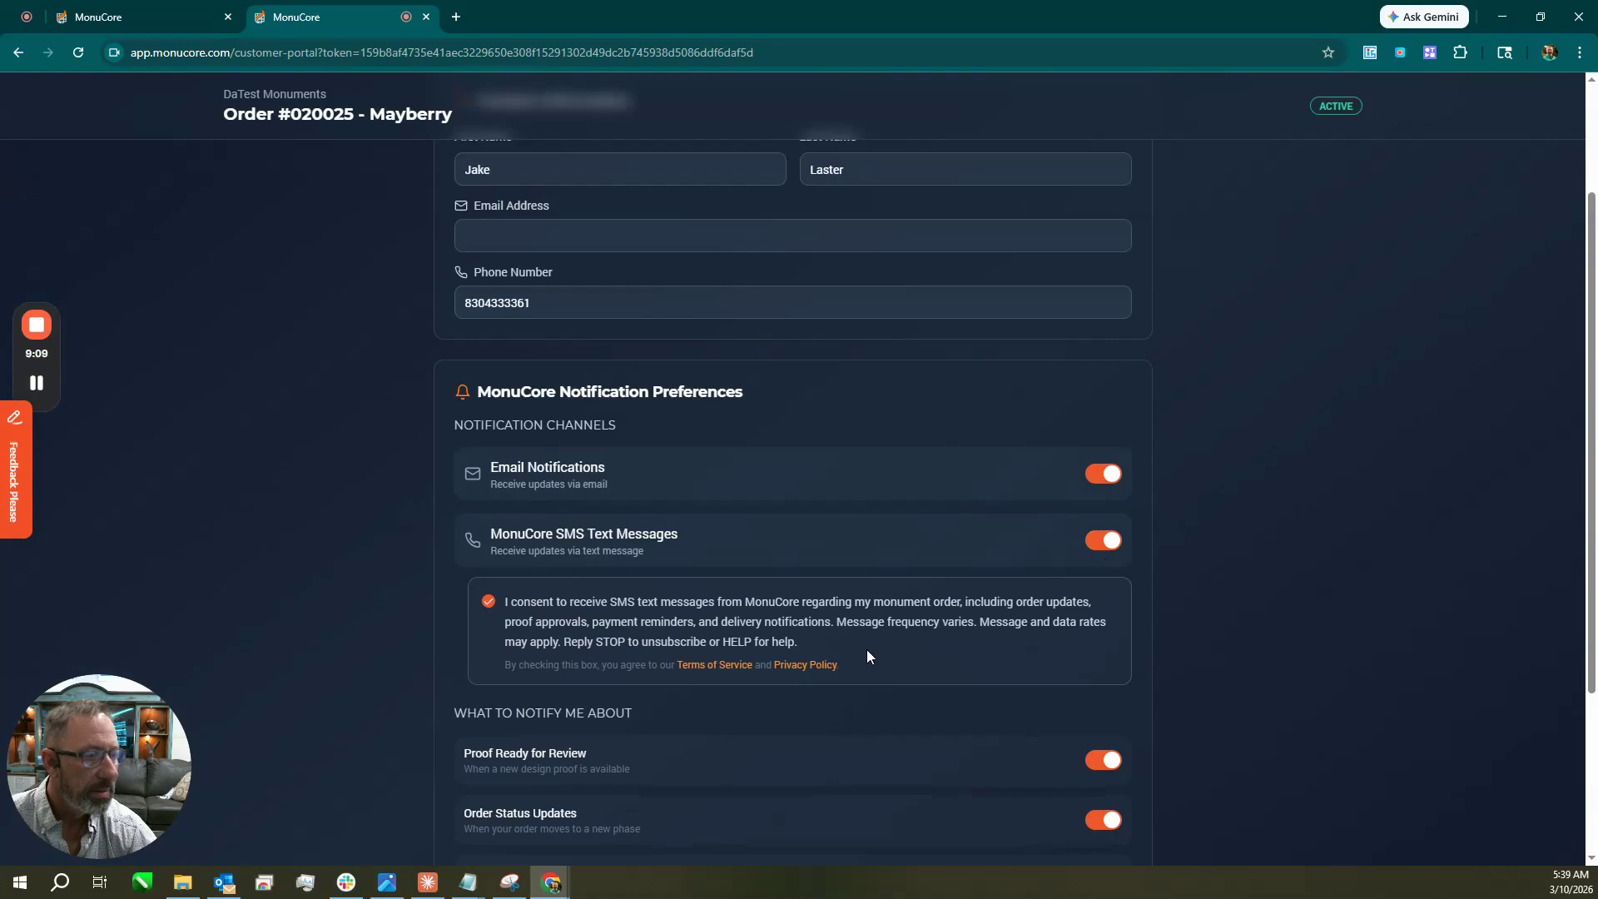
pyautogui.scroll(3, 888, 553)
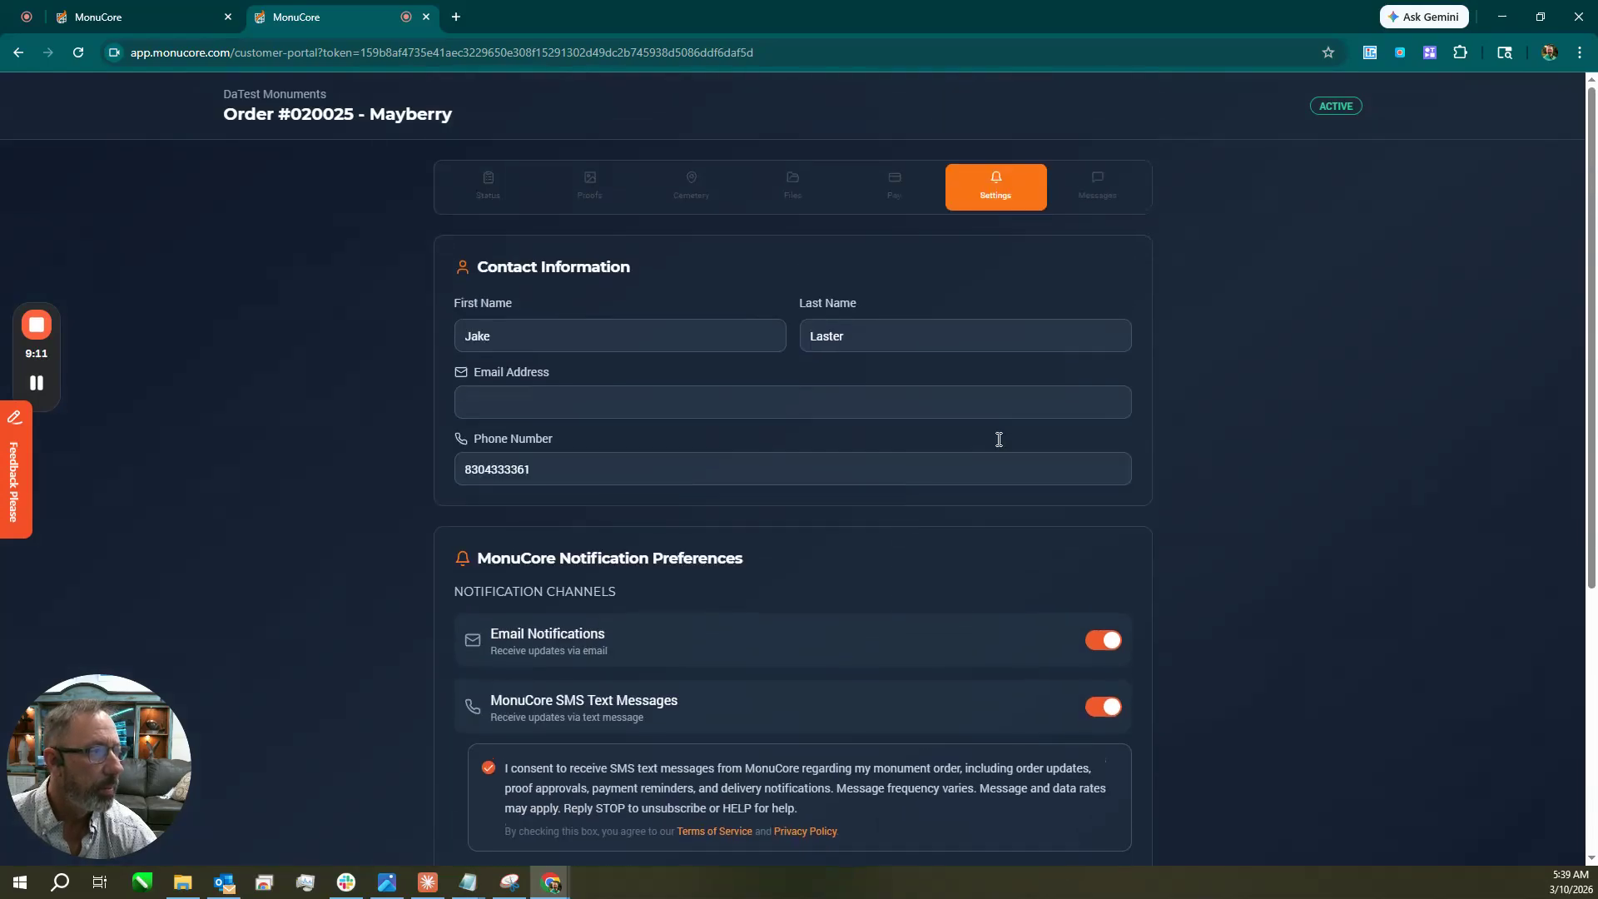
# Check the portal's message history, then return to the order status overview.
pyautogui.click(1099, 188)
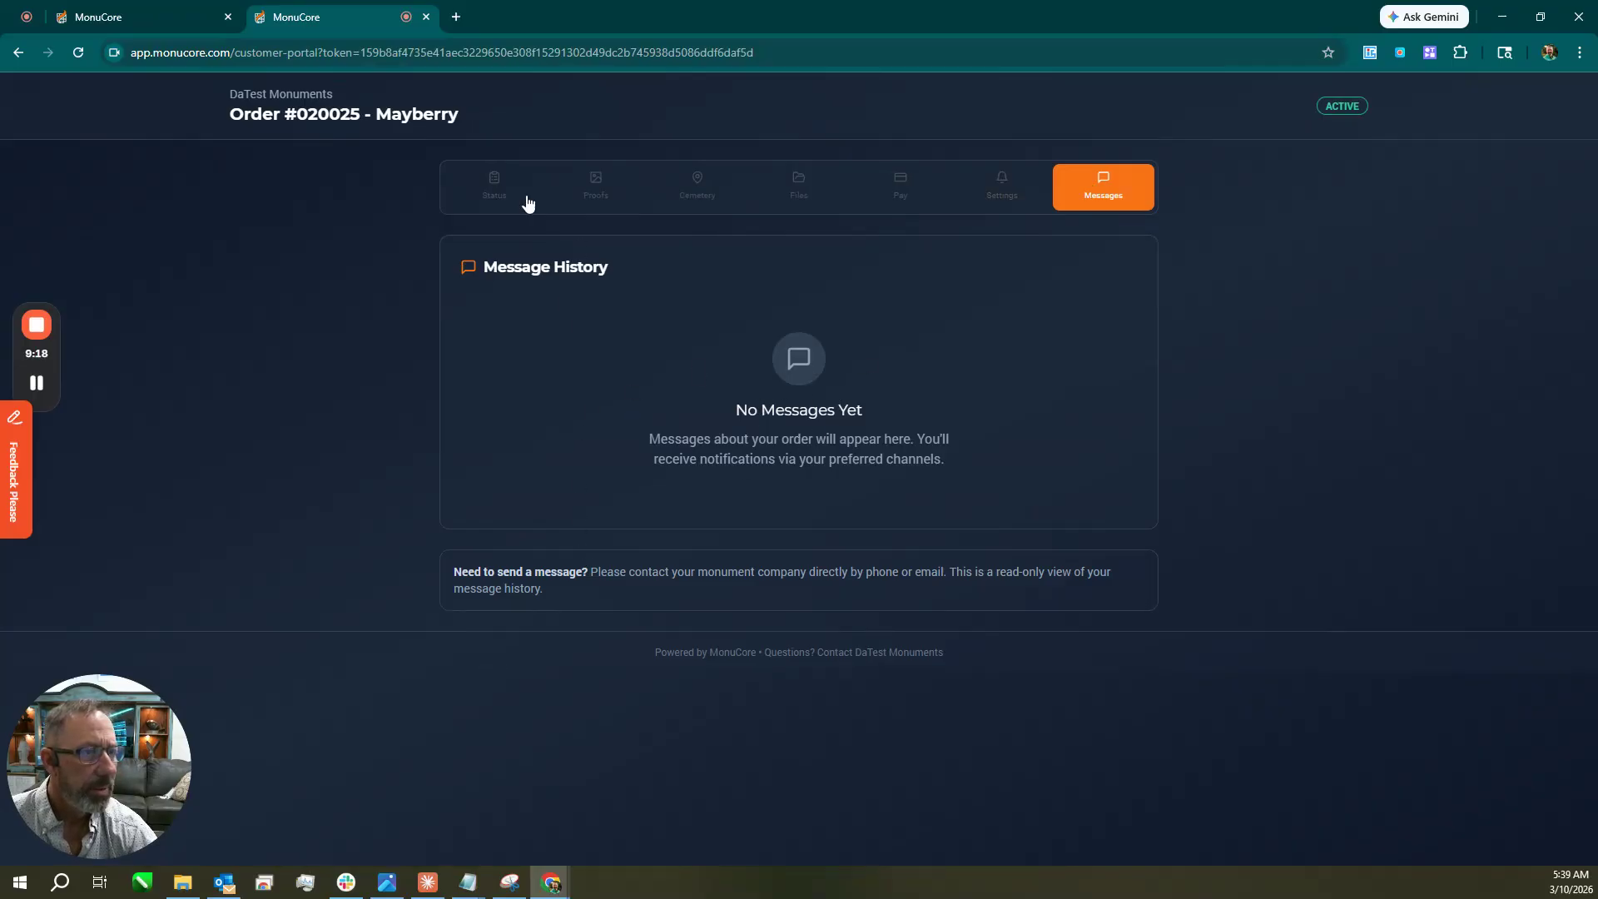
pyautogui.click(475, 202)
pyautogui.scroll(-2, 749, 632)
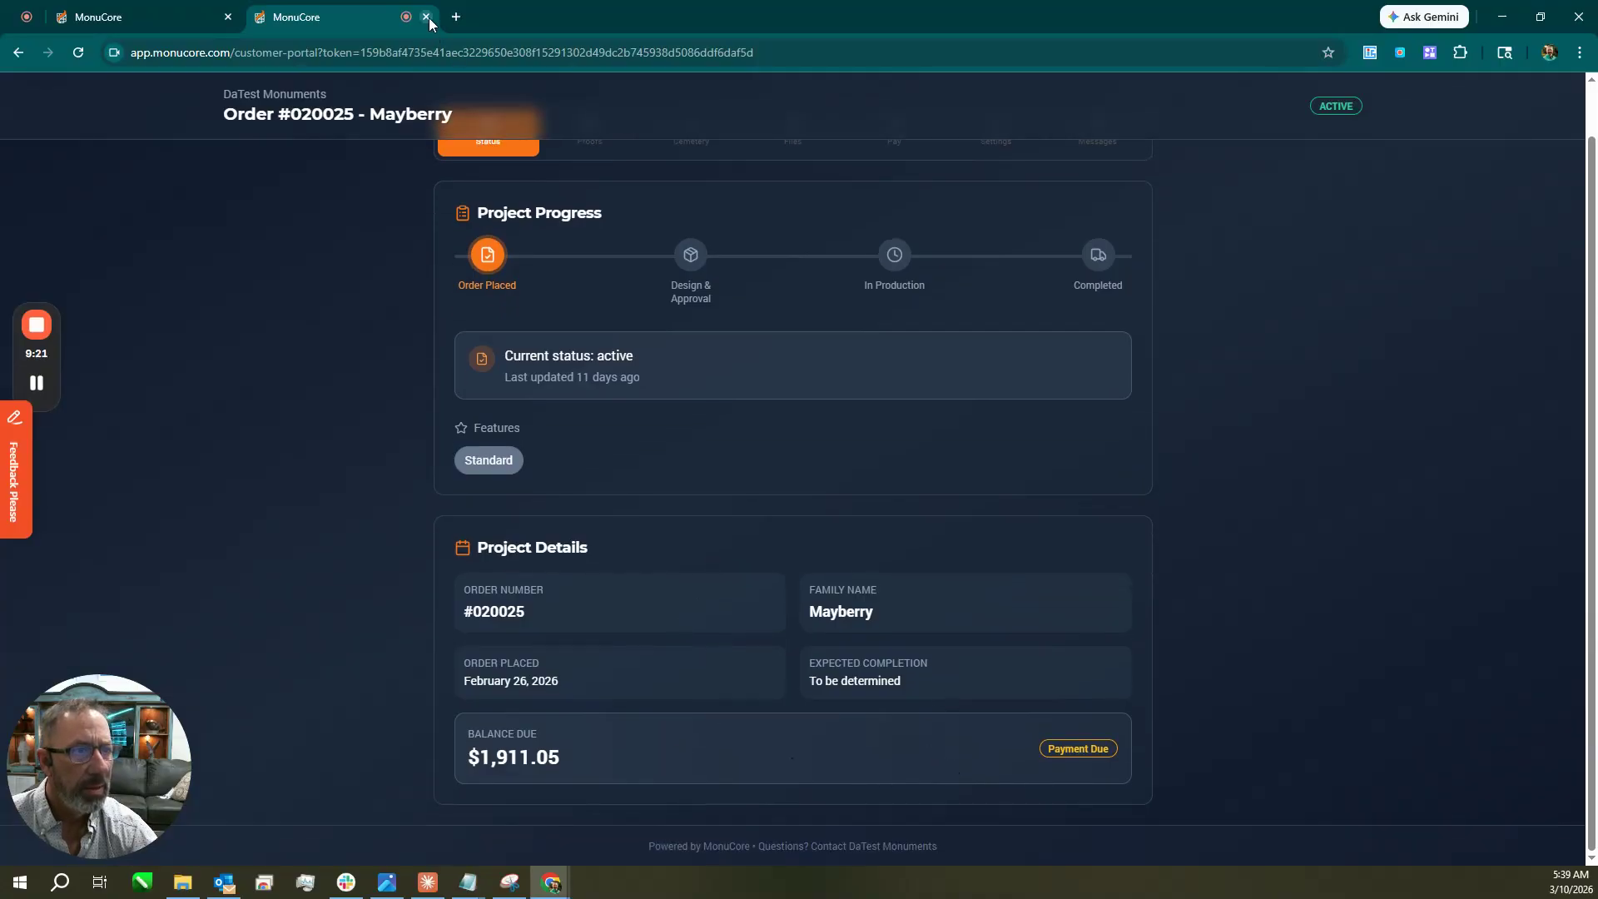
pyautogui.scroll(2, 699, 275)
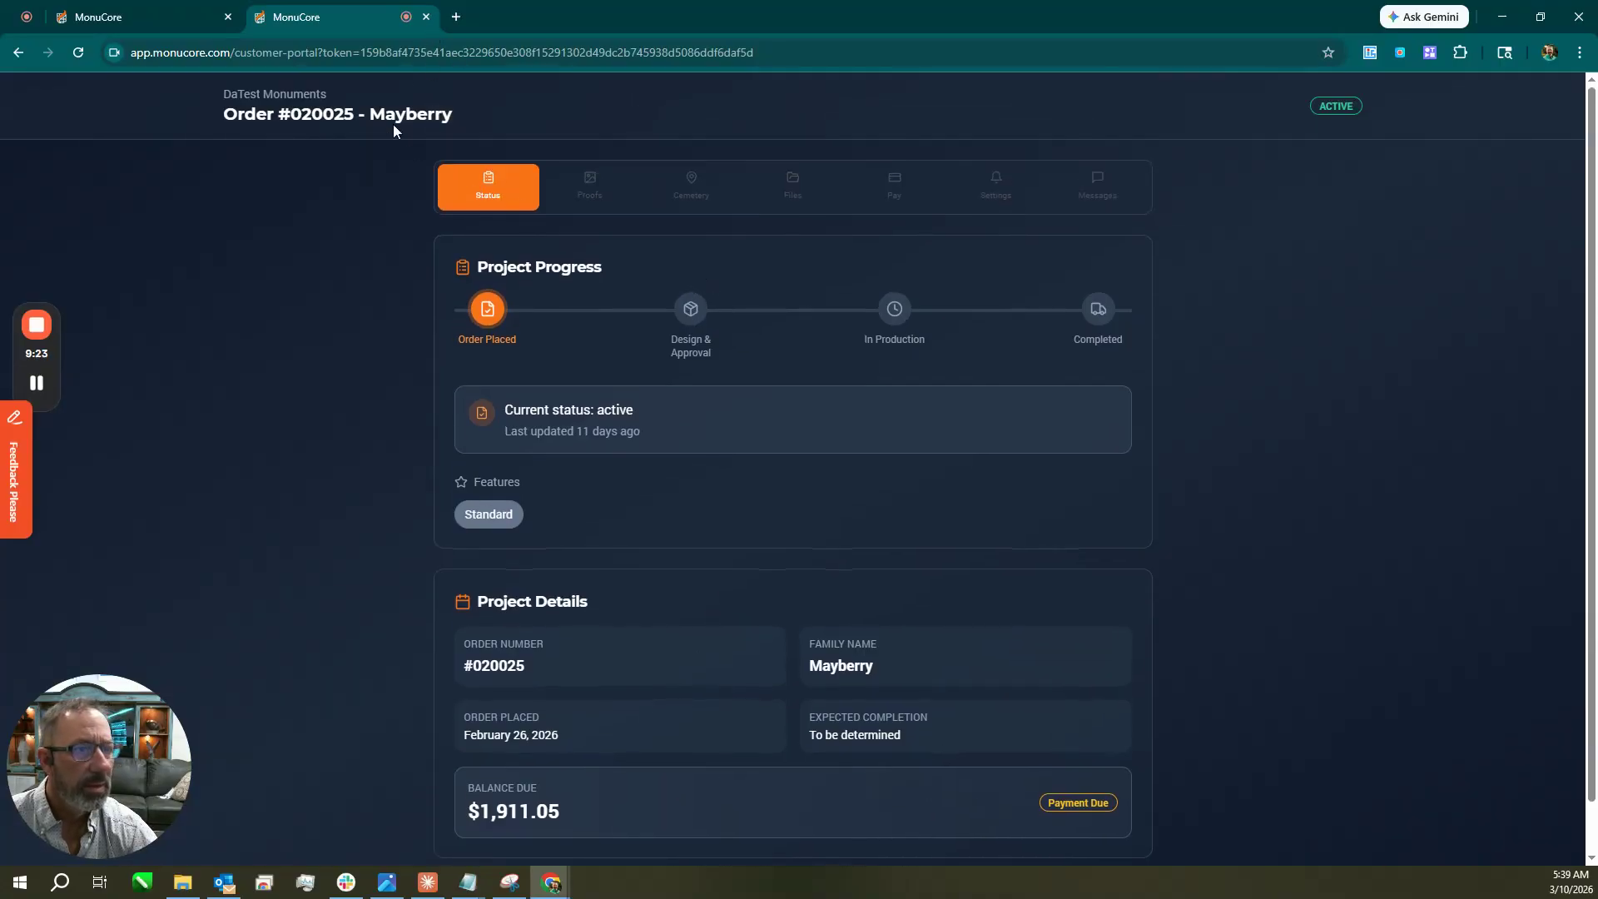
# Close the portal tab and link window, open the customer chat, then close the chat and proofs panels.
pyautogui.click(427, 17)
pyautogui.click(965, 344)
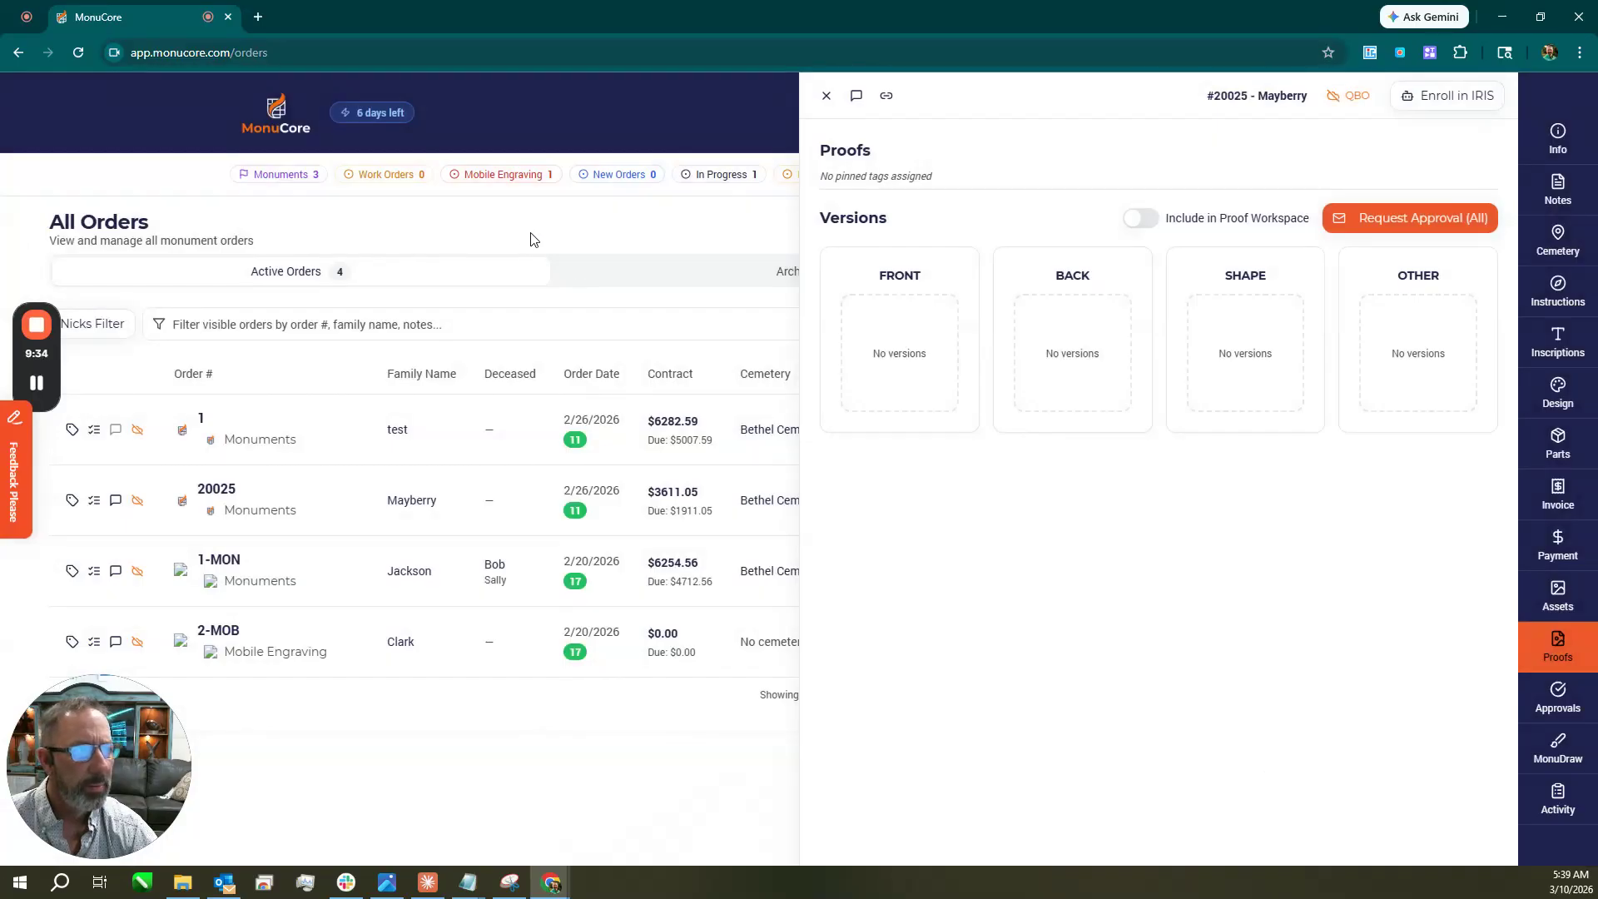
pyautogui.click(858, 97)
pyautogui.click(253, 829)
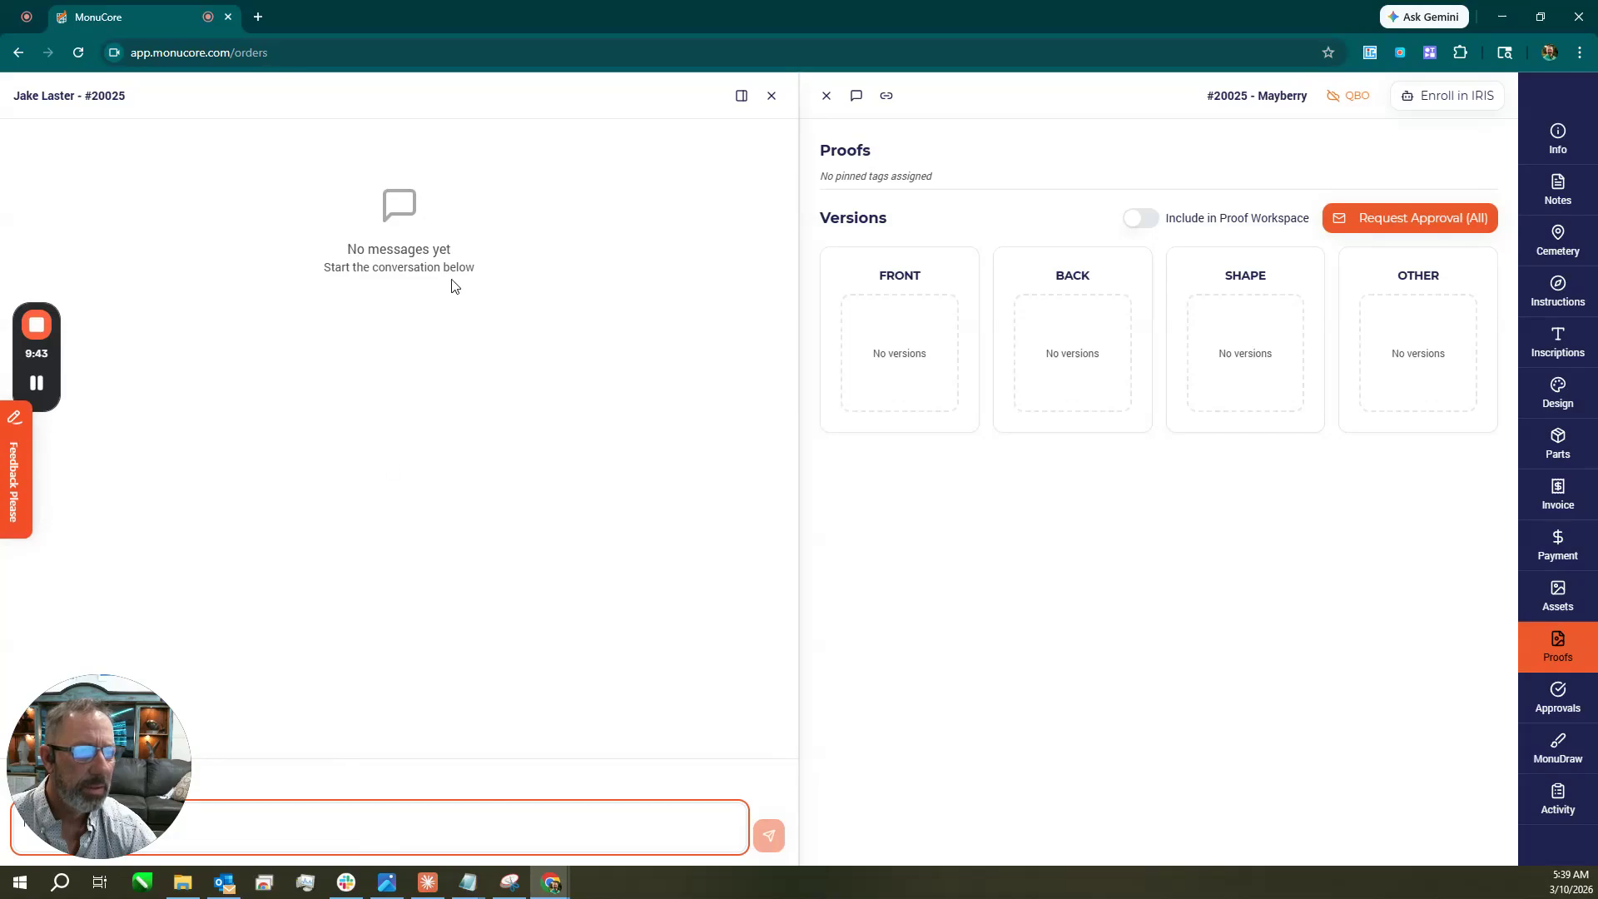
pyautogui.click(771, 98)
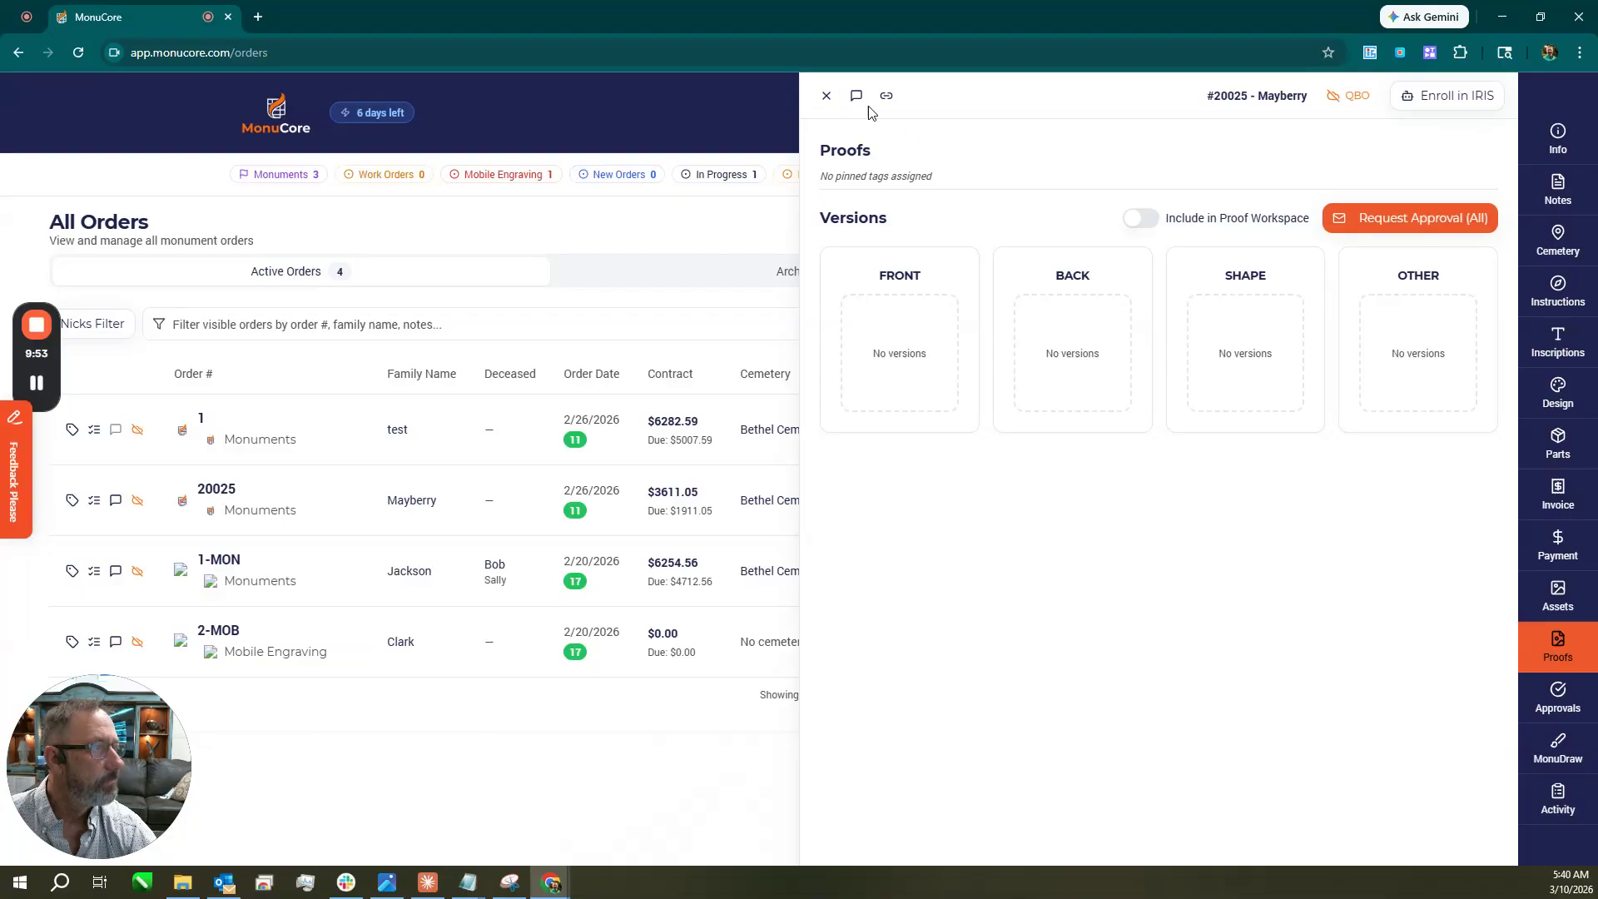
pyautogui.click(827, 97)
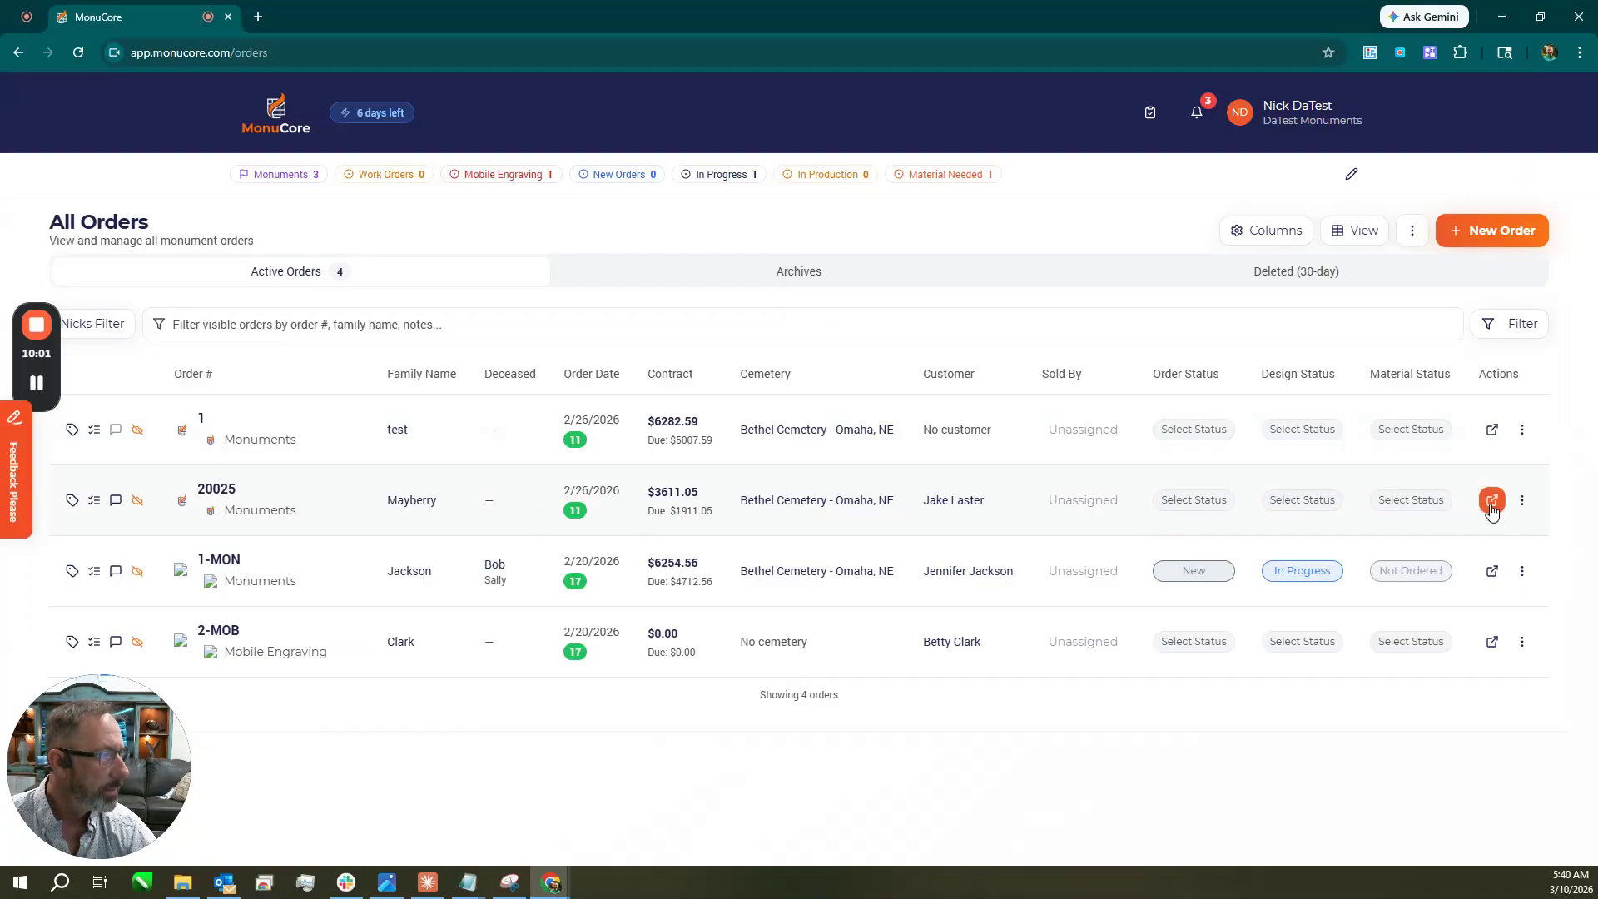
# Open order #20025's design in MonuDraw and add an inset panel to the 24x6x20 die.
pyautogui.click(1523, 500)
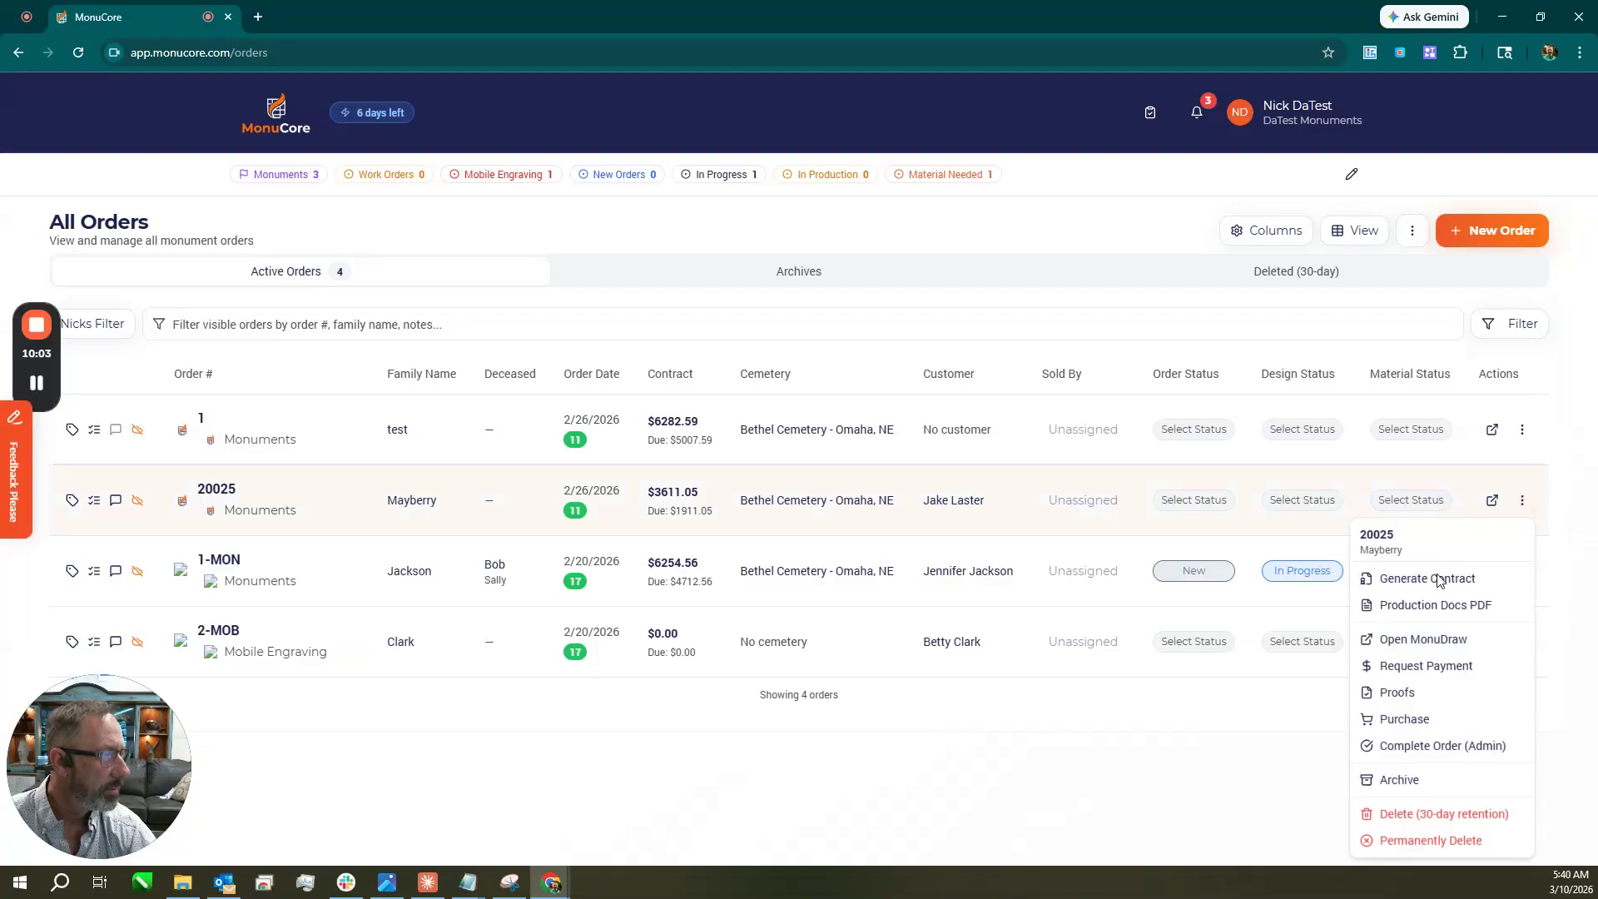
pyautogui.click(1434, 640)
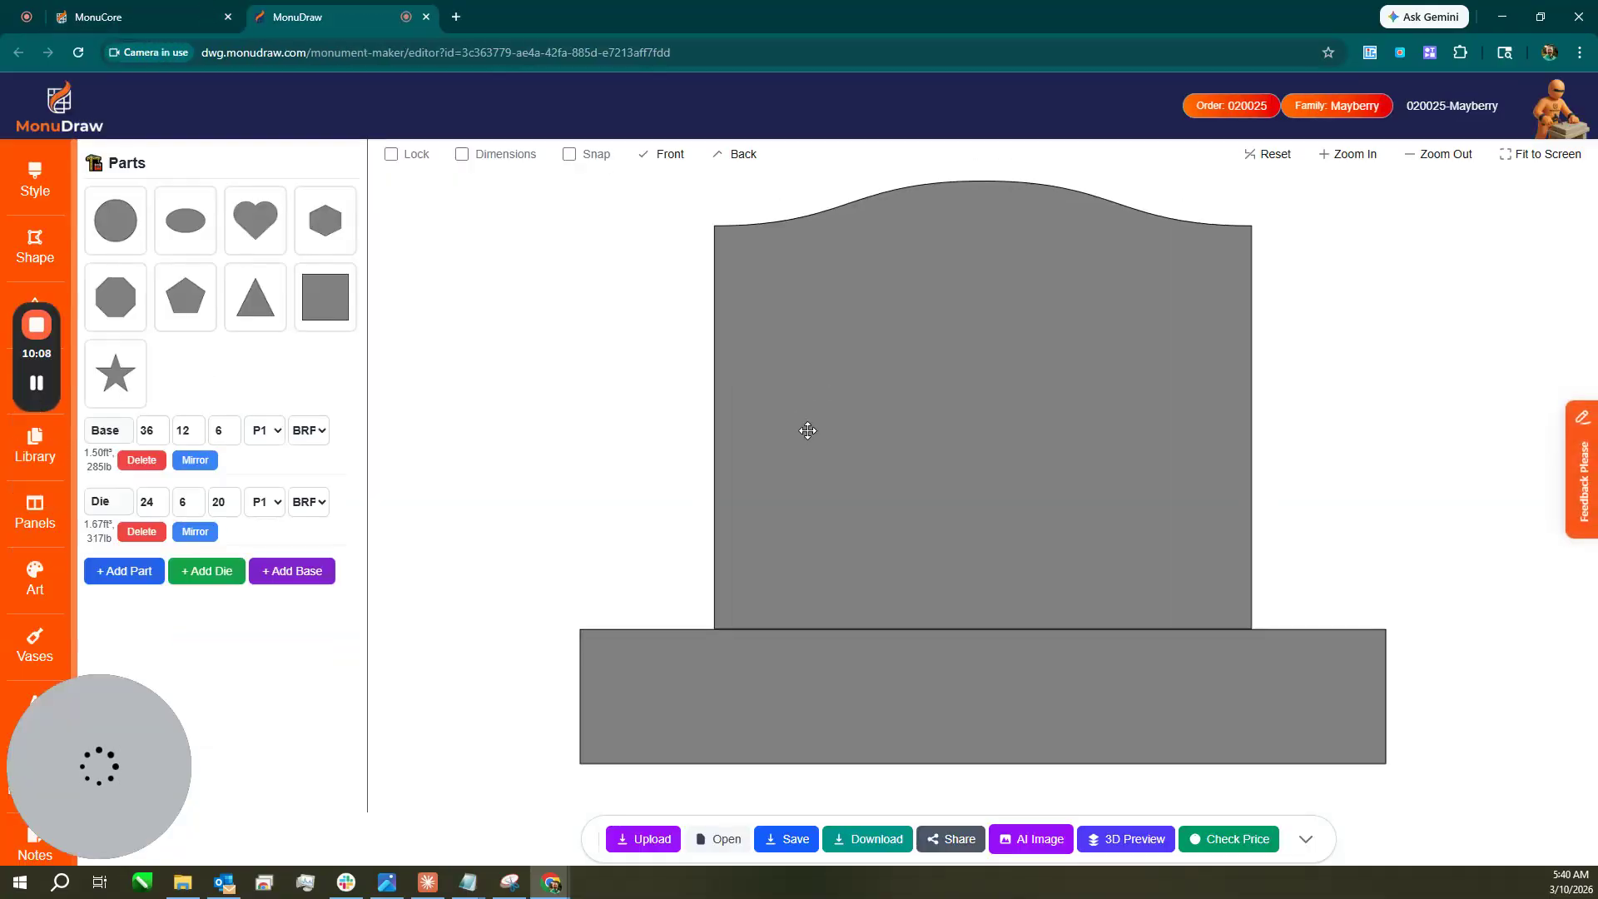
pyautogui.click(807, 430)
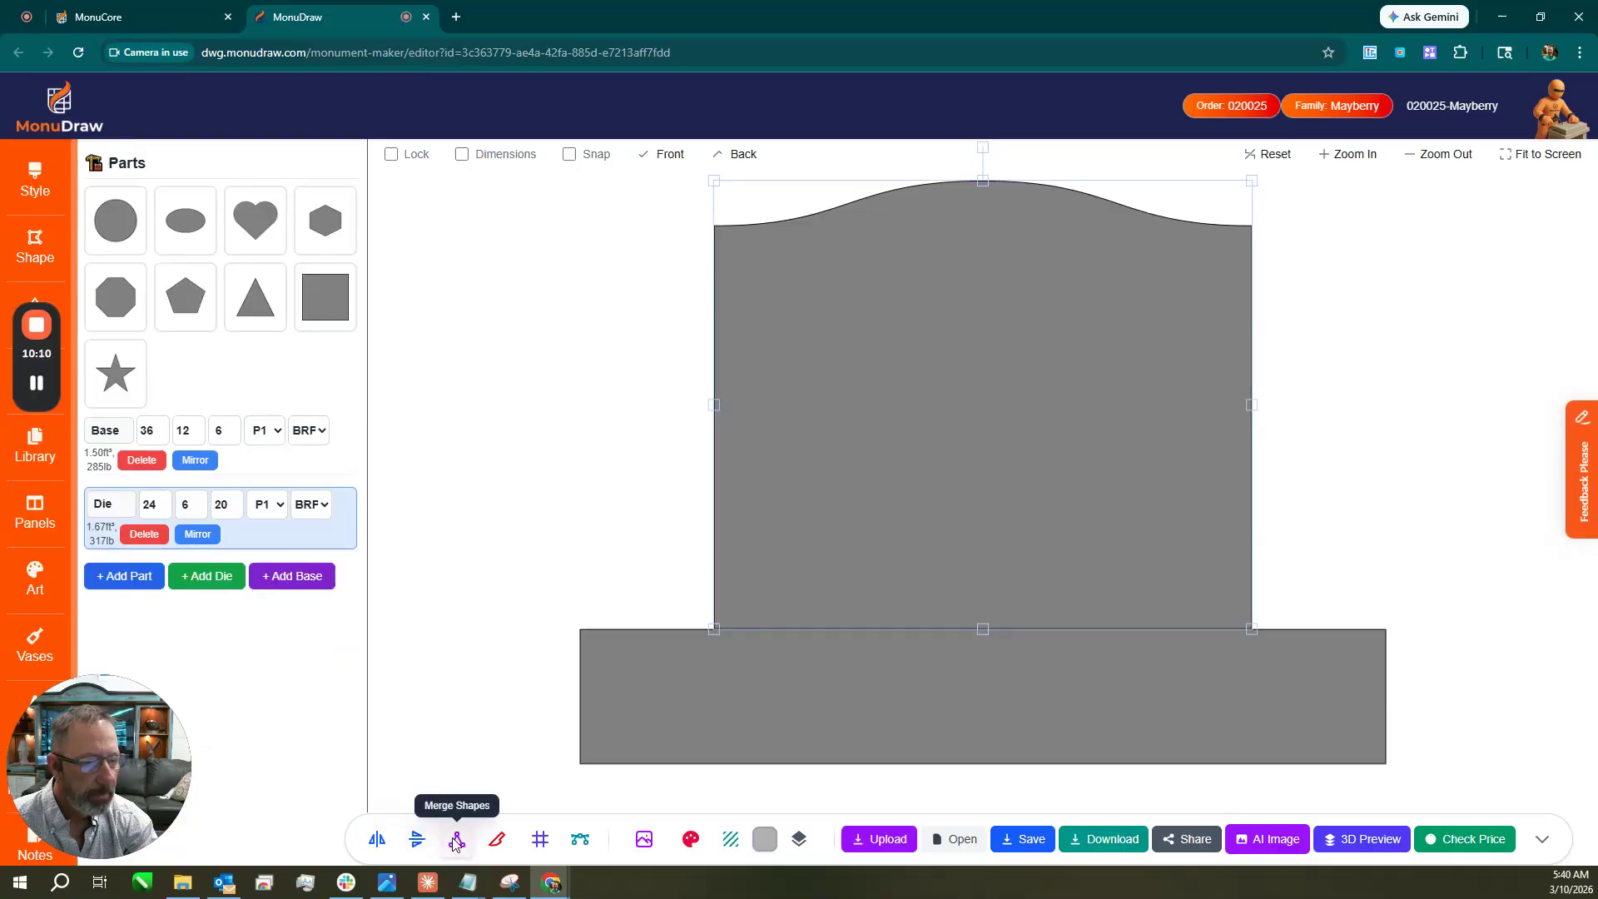
pyautogui.click(538, 841)
pyautogui.click(593, 386)
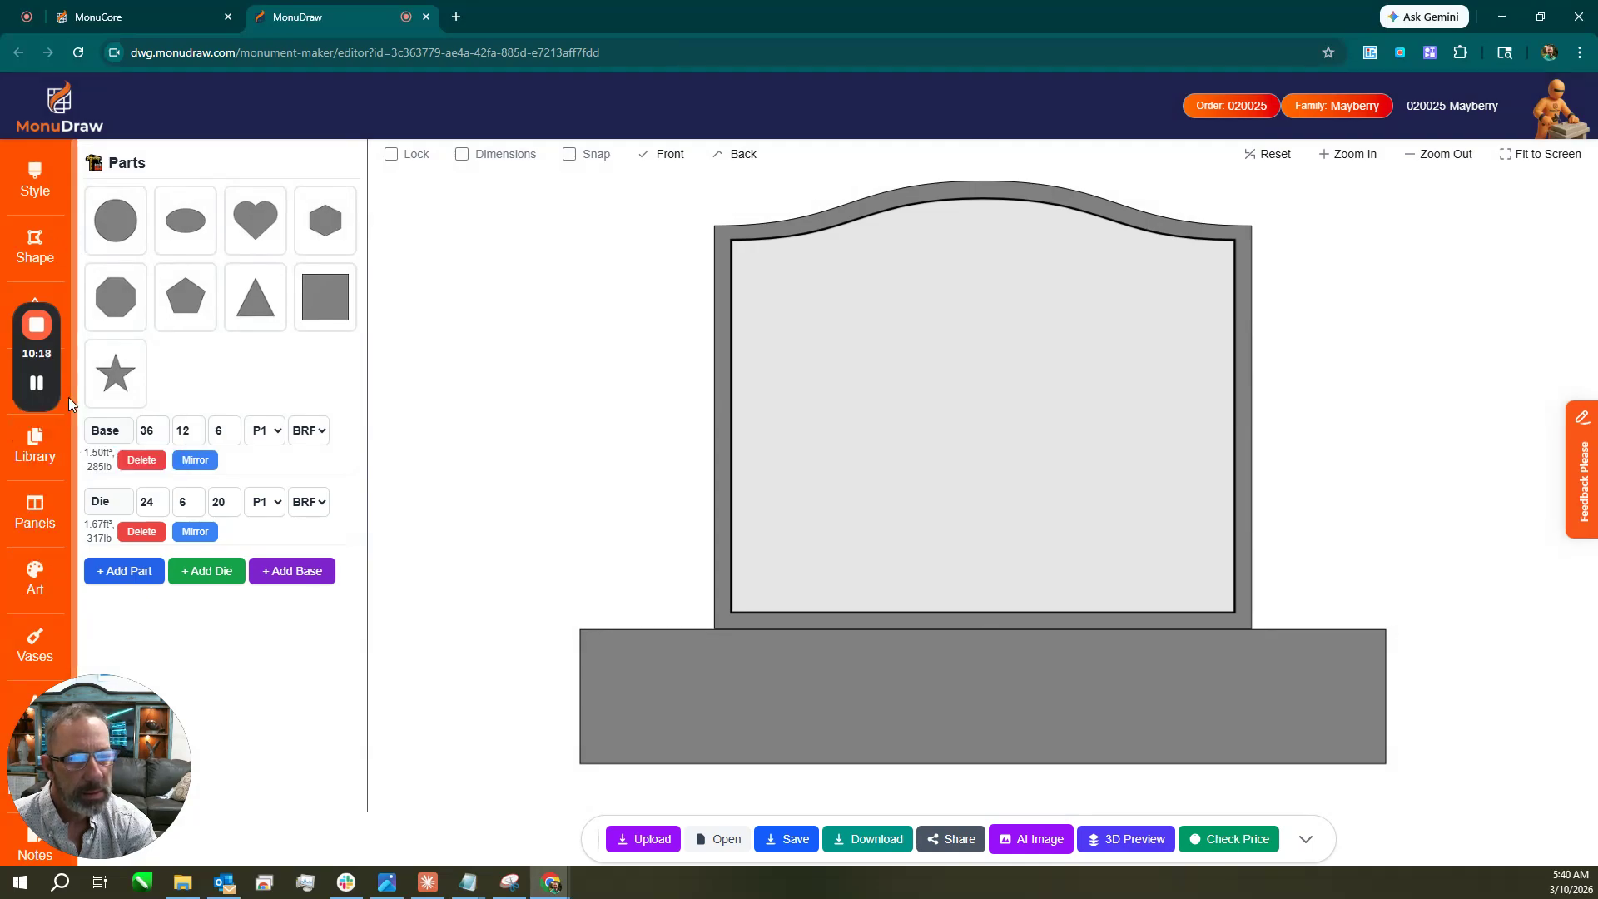
pyautogui.moveTo(50, 391)
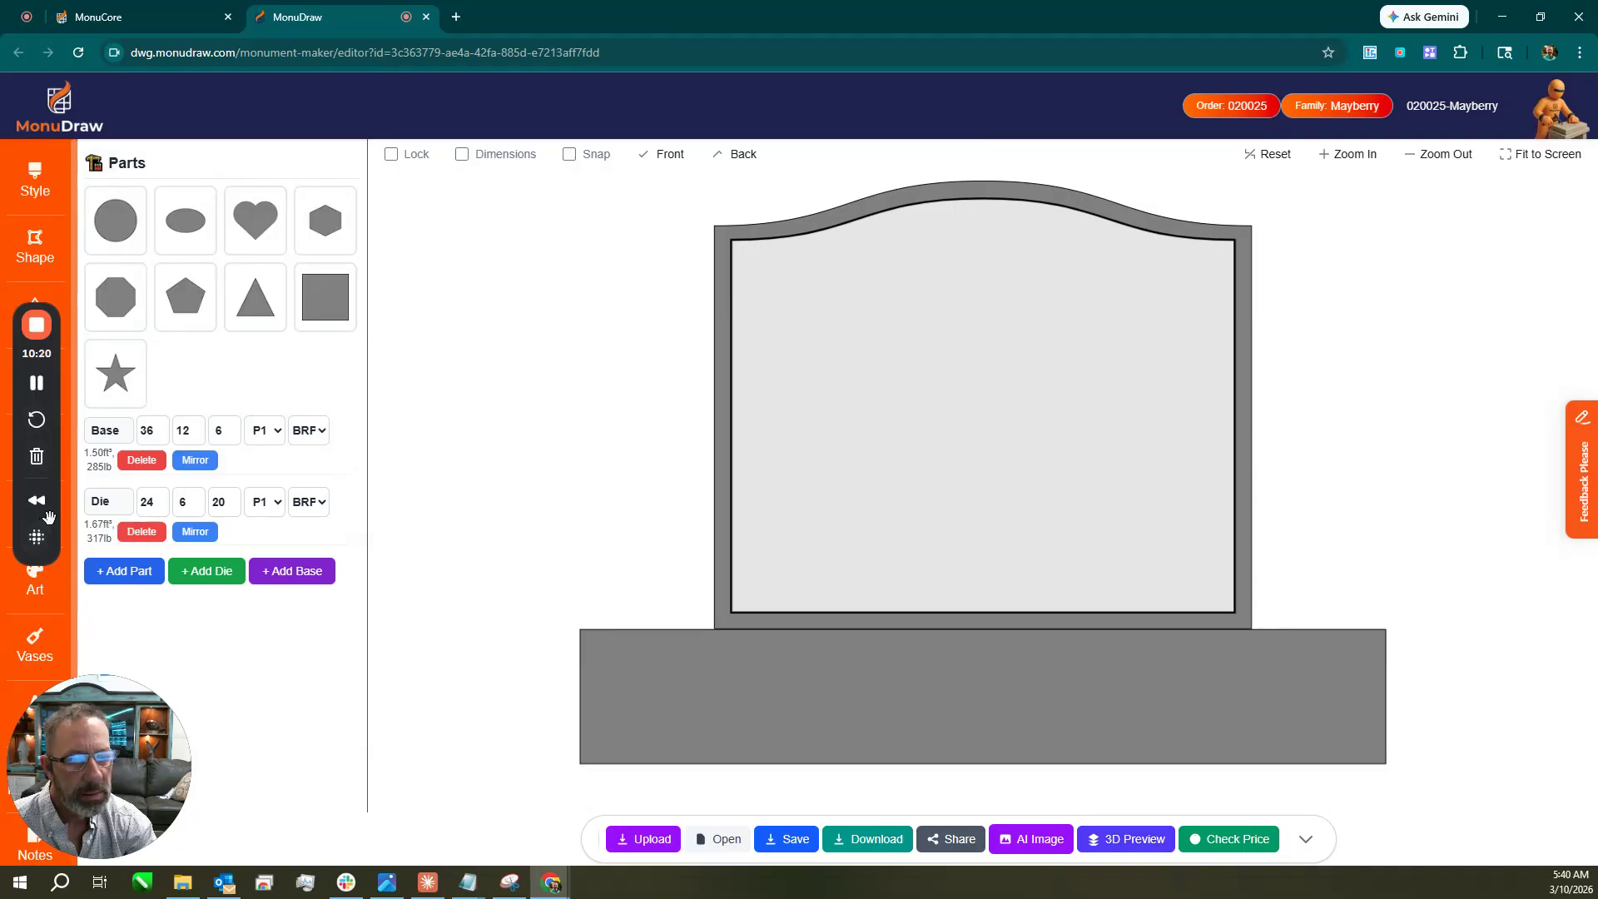
pyautogui.moveTo(56, 506); pyautogui.dragTo(106, 327)
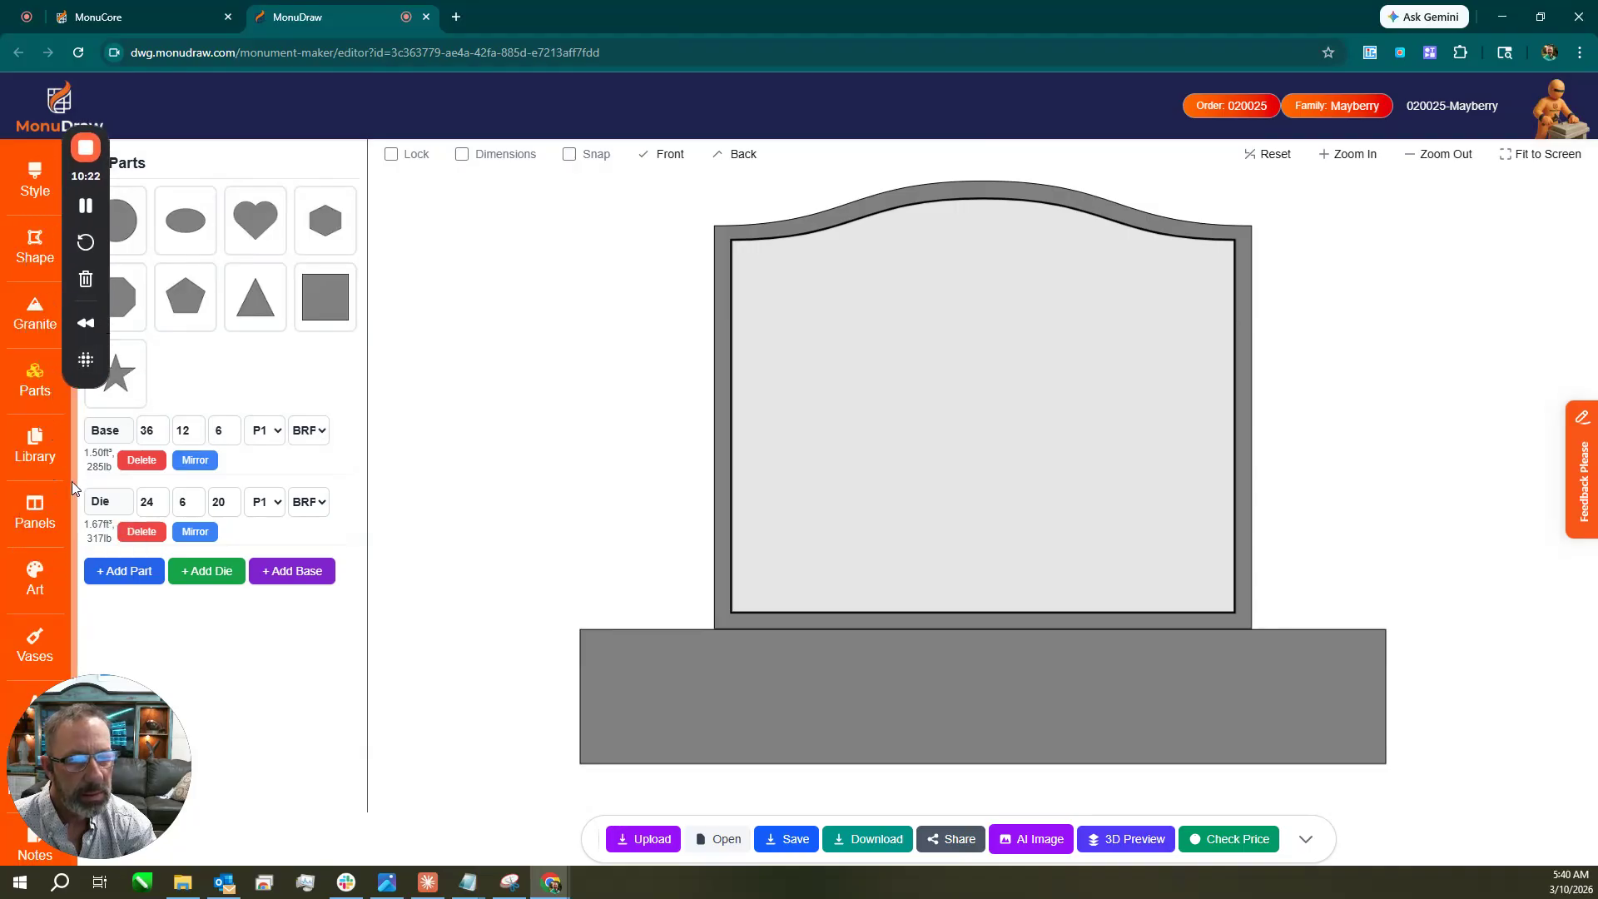
# Browse the art library through Classic Collection > Flowers & Plants > Borders, then return to the top folders.
pyautogui.click(31, 585)
pyautogui.click(197, 265)
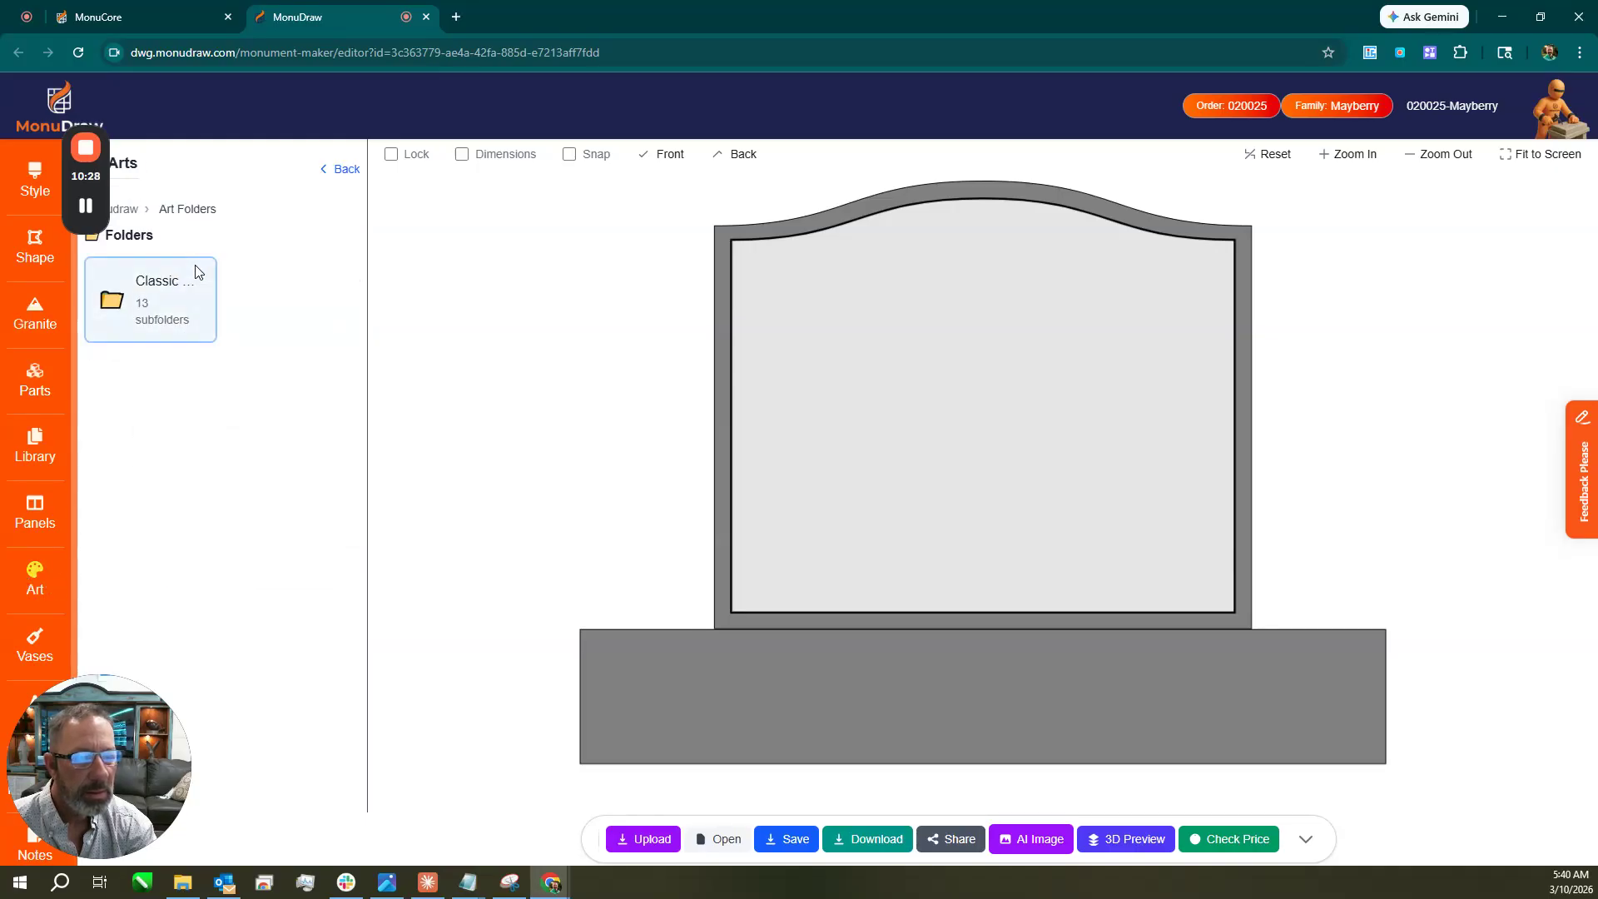
pyautogui.click(178, 288)
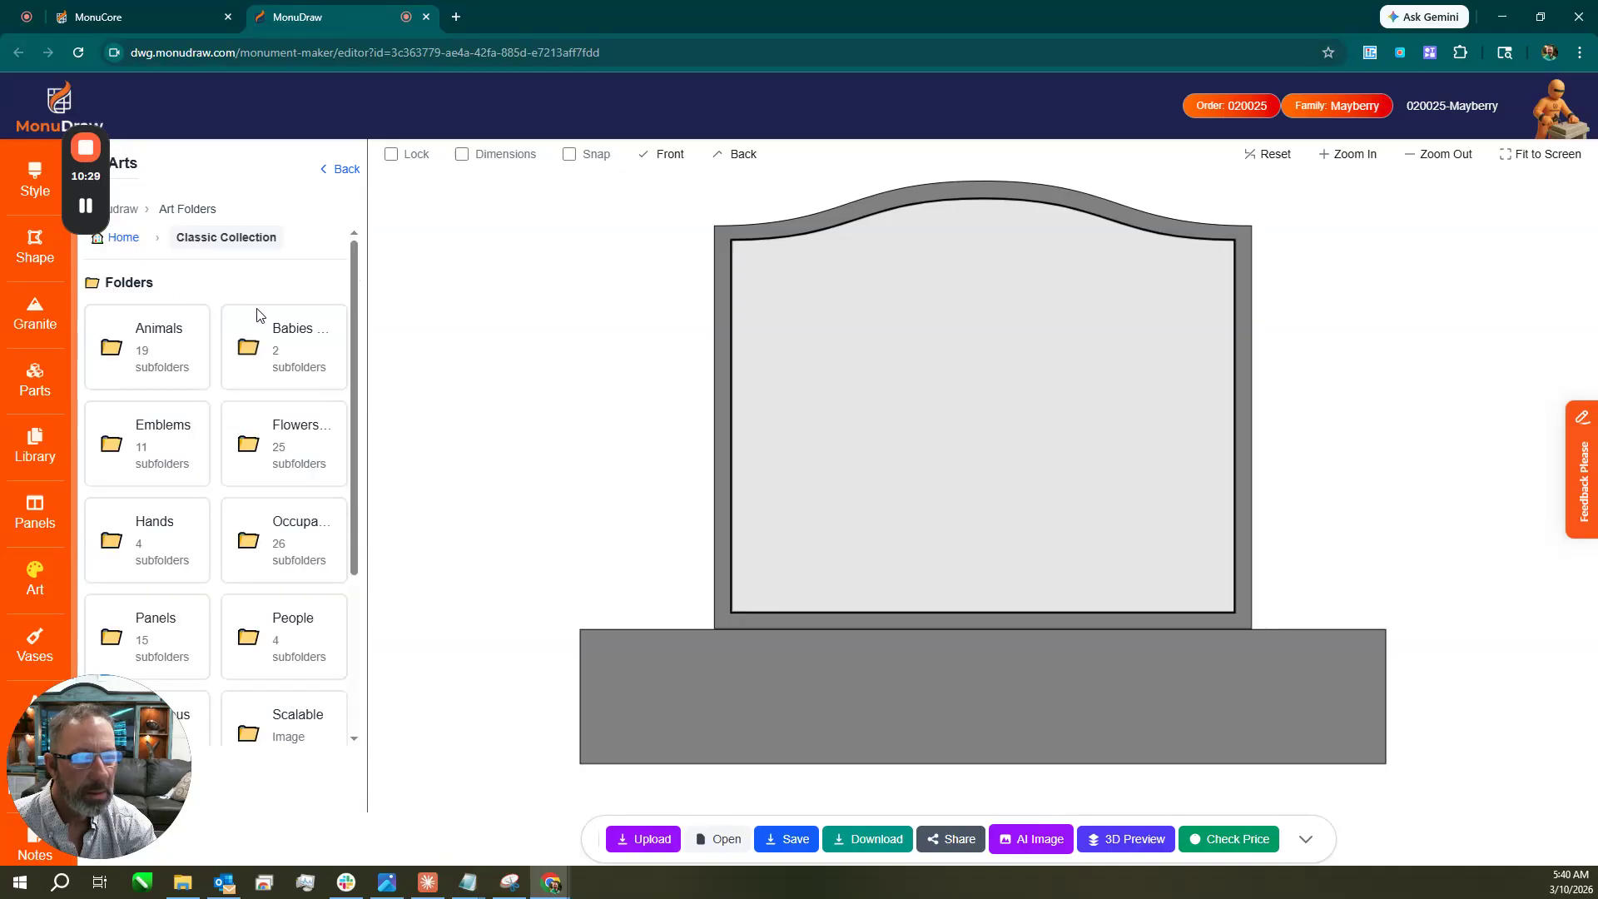
pyautogui.click(281, 438)
pyautogui.click(283, 375)
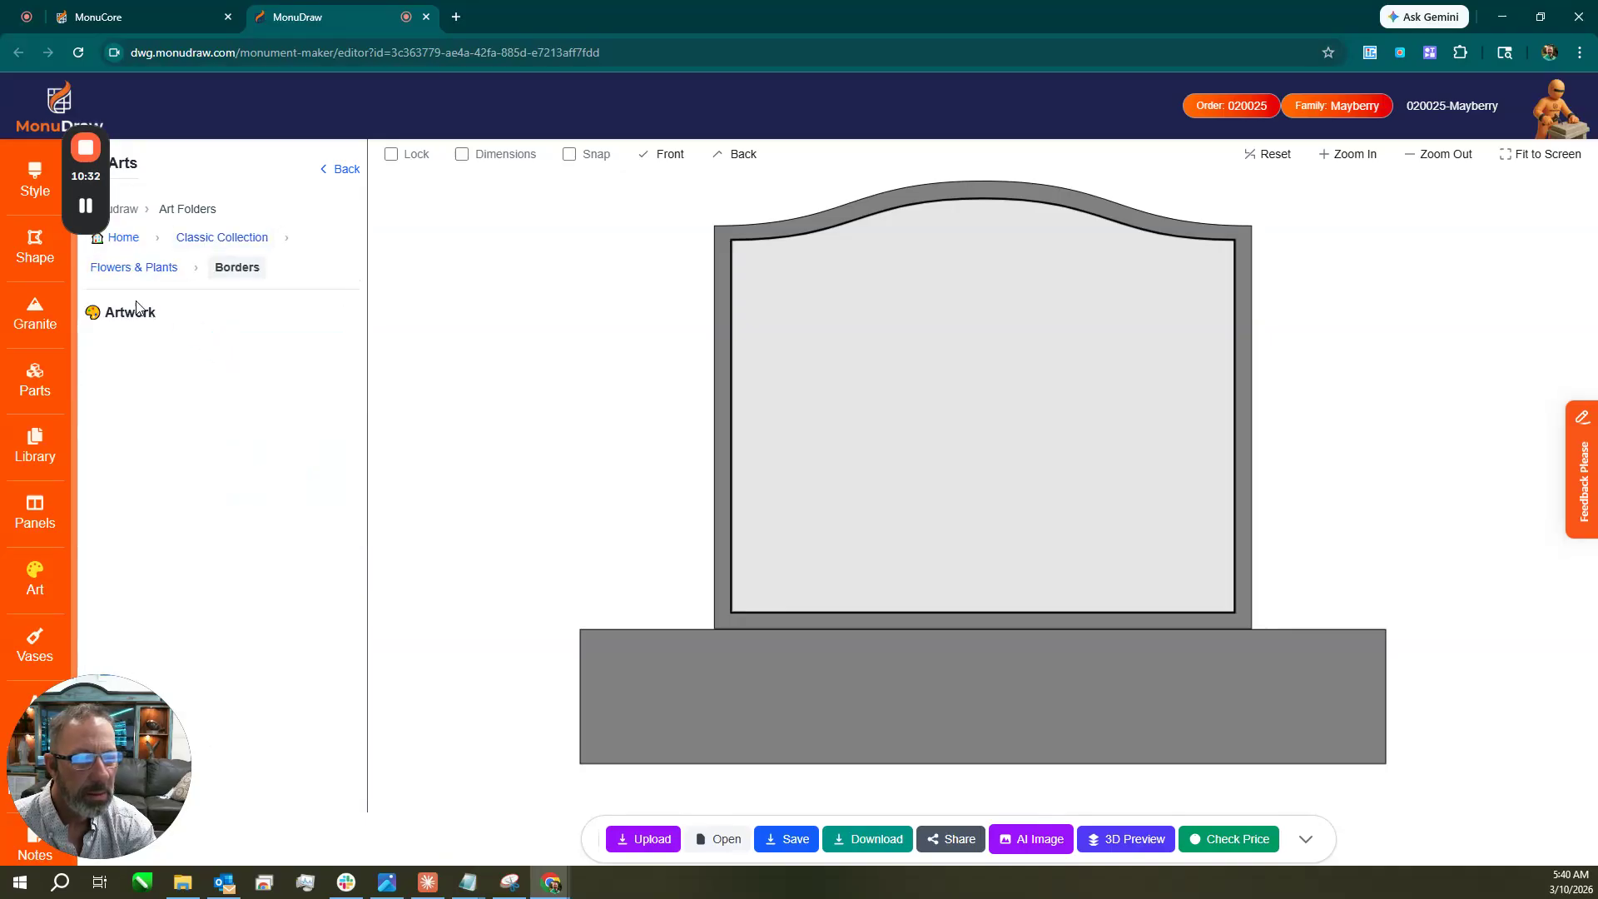
pyautogui.click(123, 238)
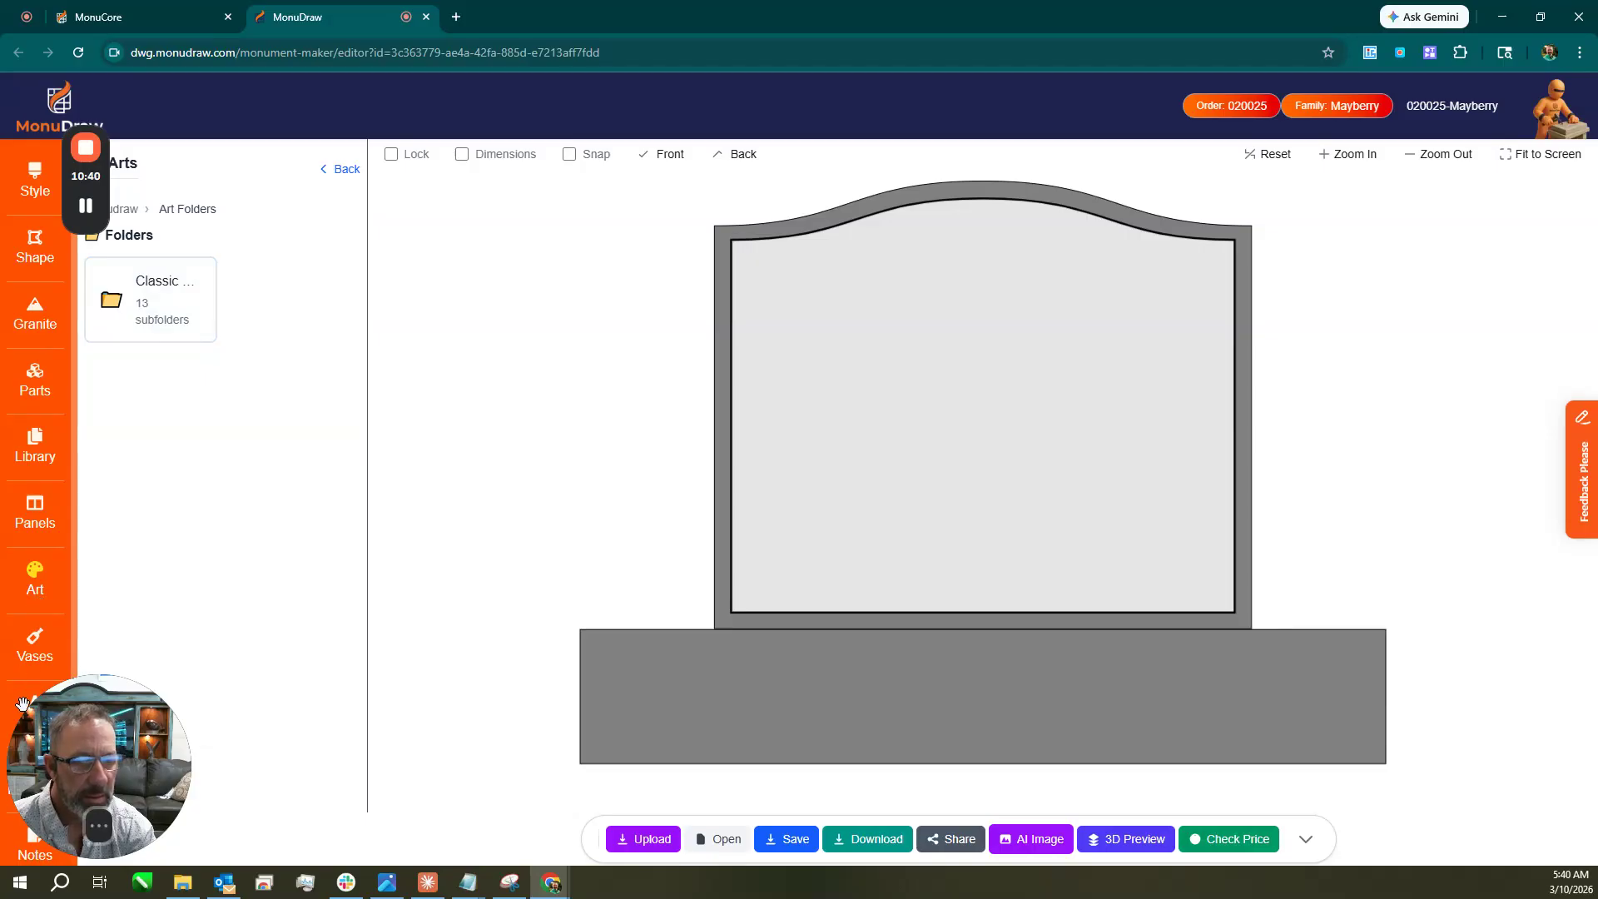
# Add a Single Block name inscription with birth and death dates to the die's inset panel.
pyautogui.moveTo(132, 735); pyautogui.dragTo(228, 724)
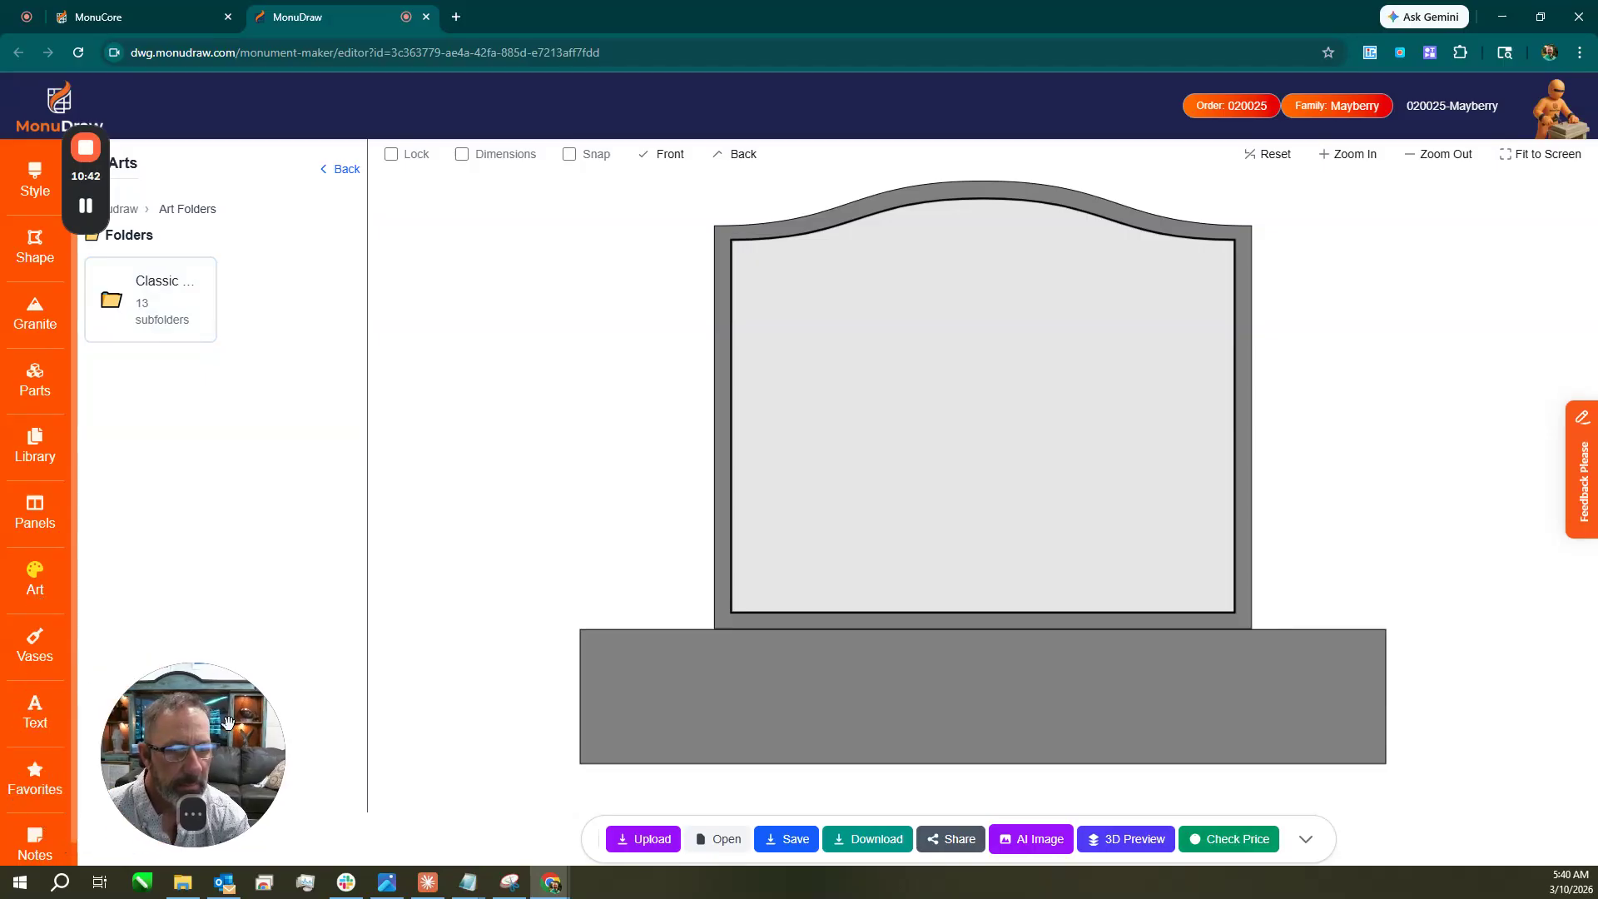
pyautogui.click(38, 719)
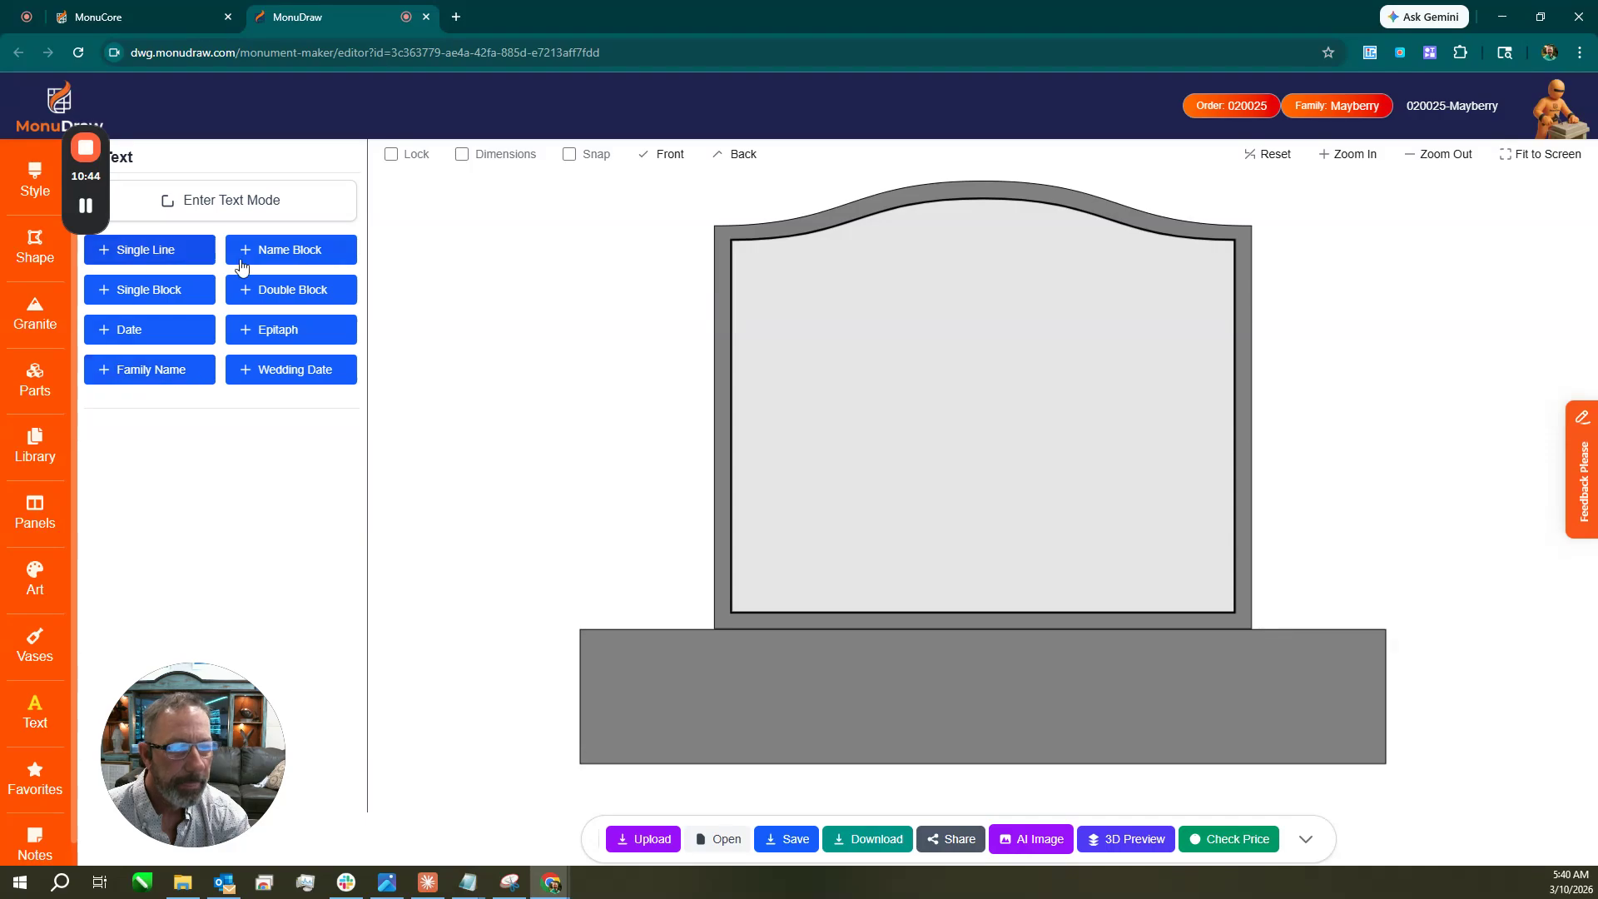
pyautogui.click(155, 291)
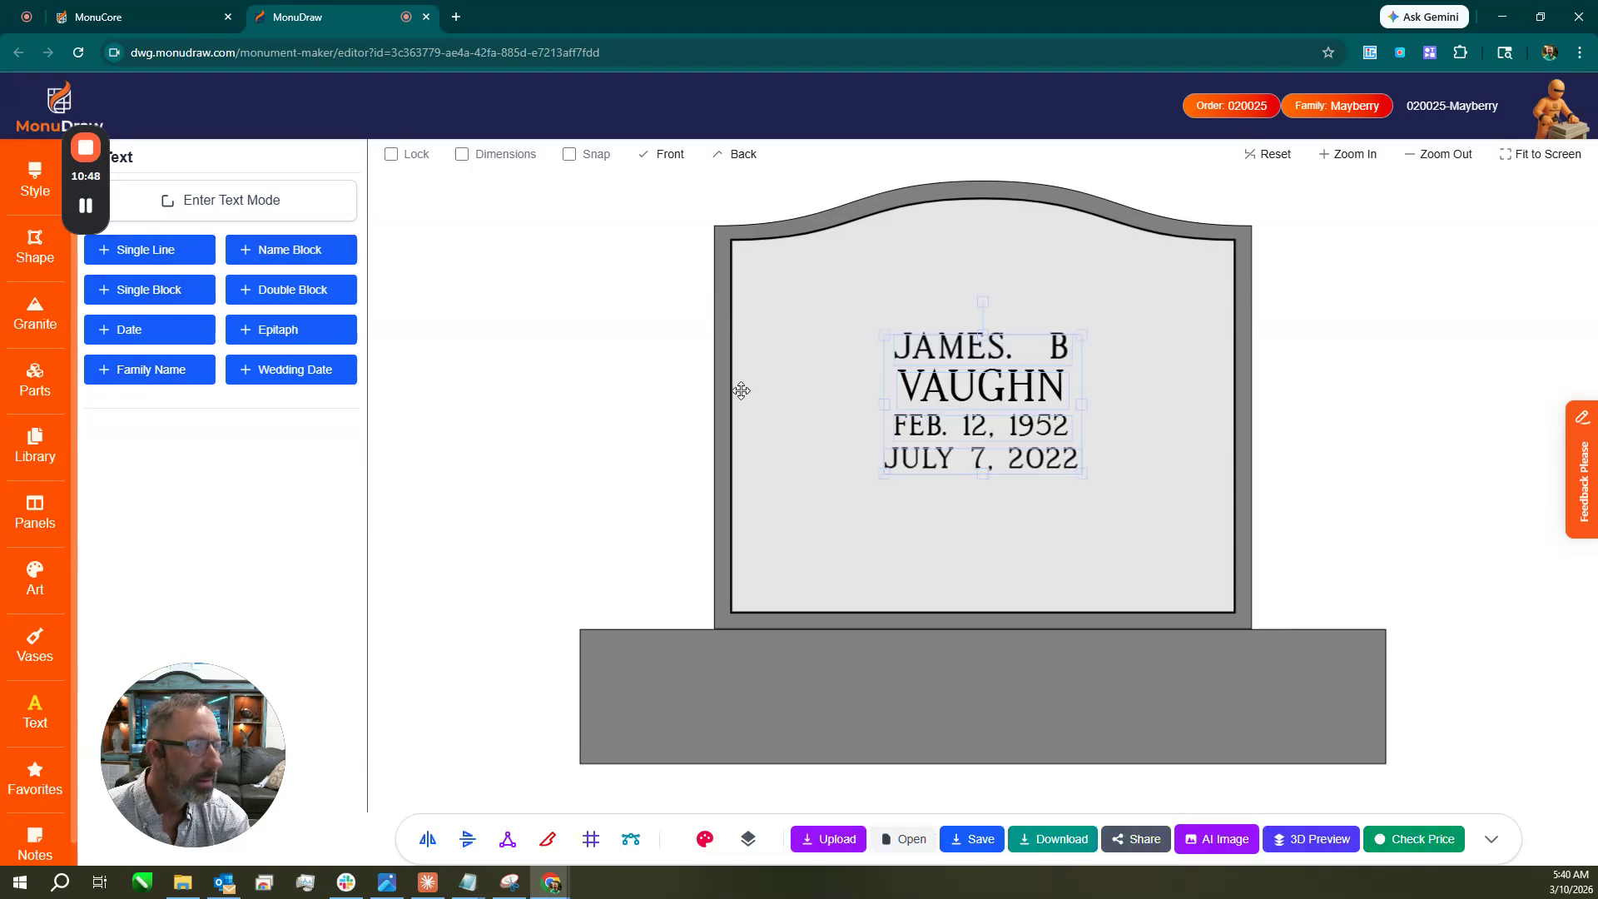
pyautogui.click(629, 391)
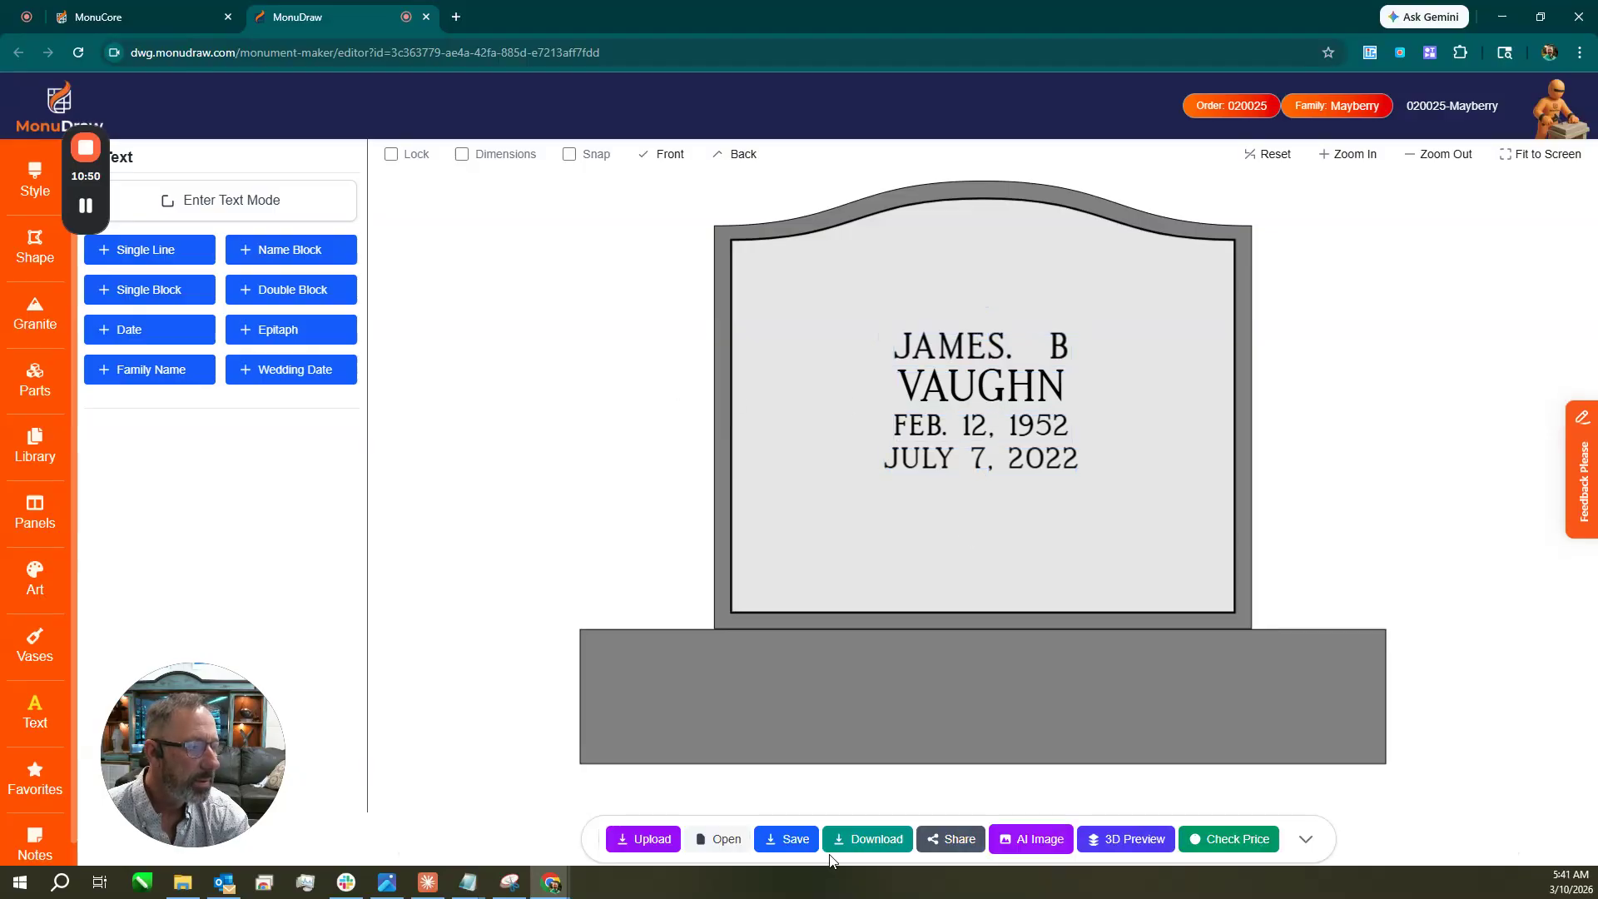
# Save the headstone design to the current order as version 1.0.
pyautogui.click(788, 843)
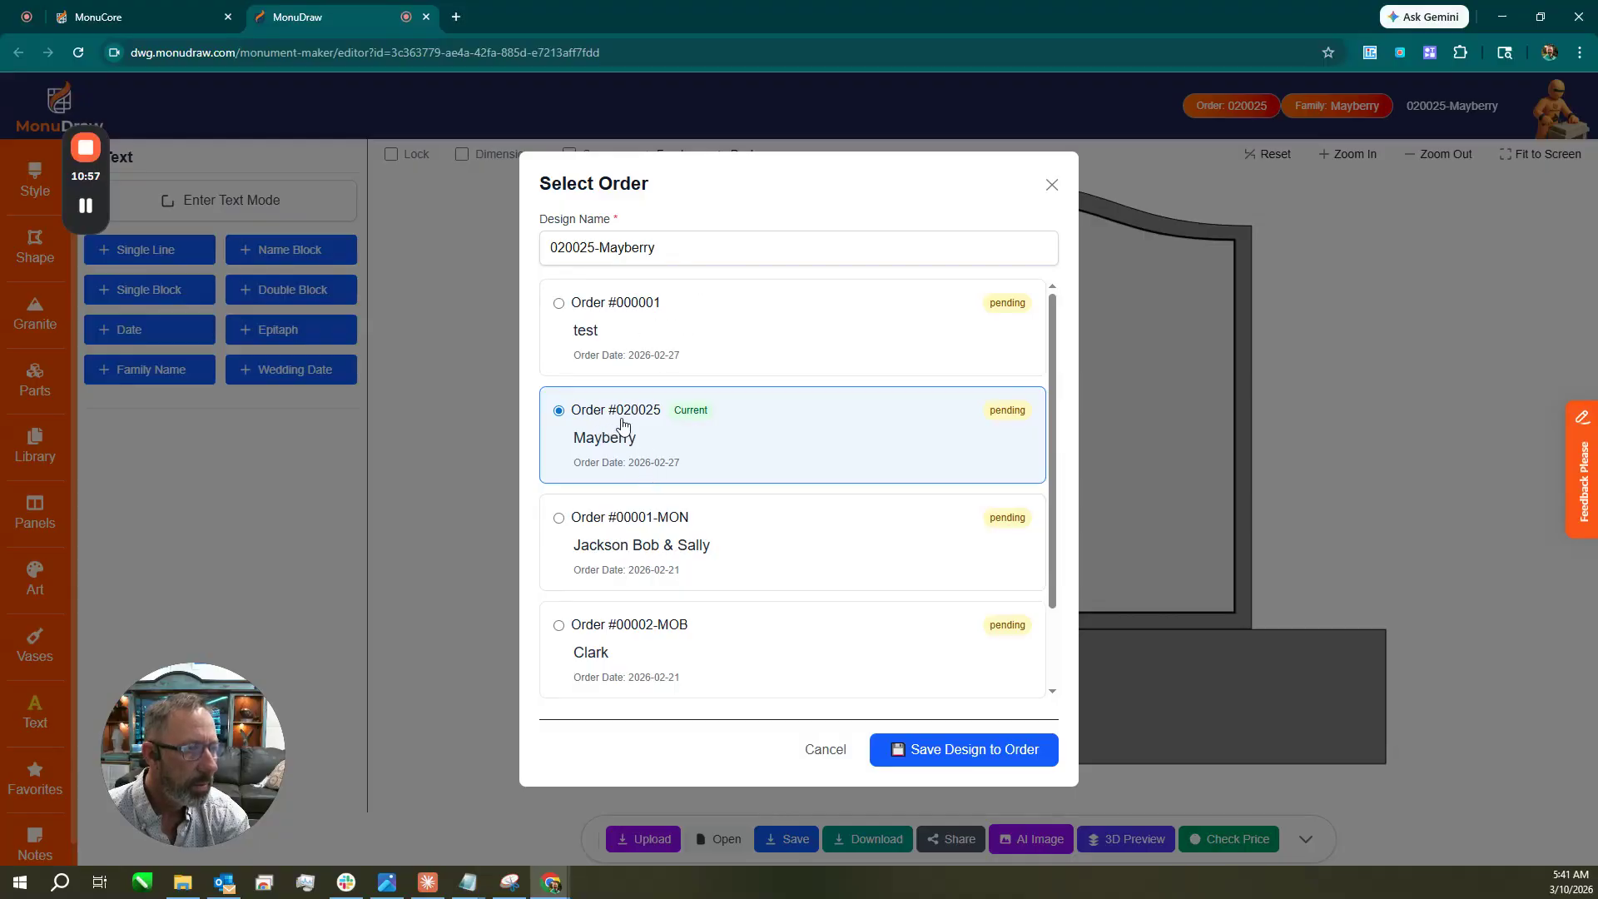
pyautogui.click(981, 753)
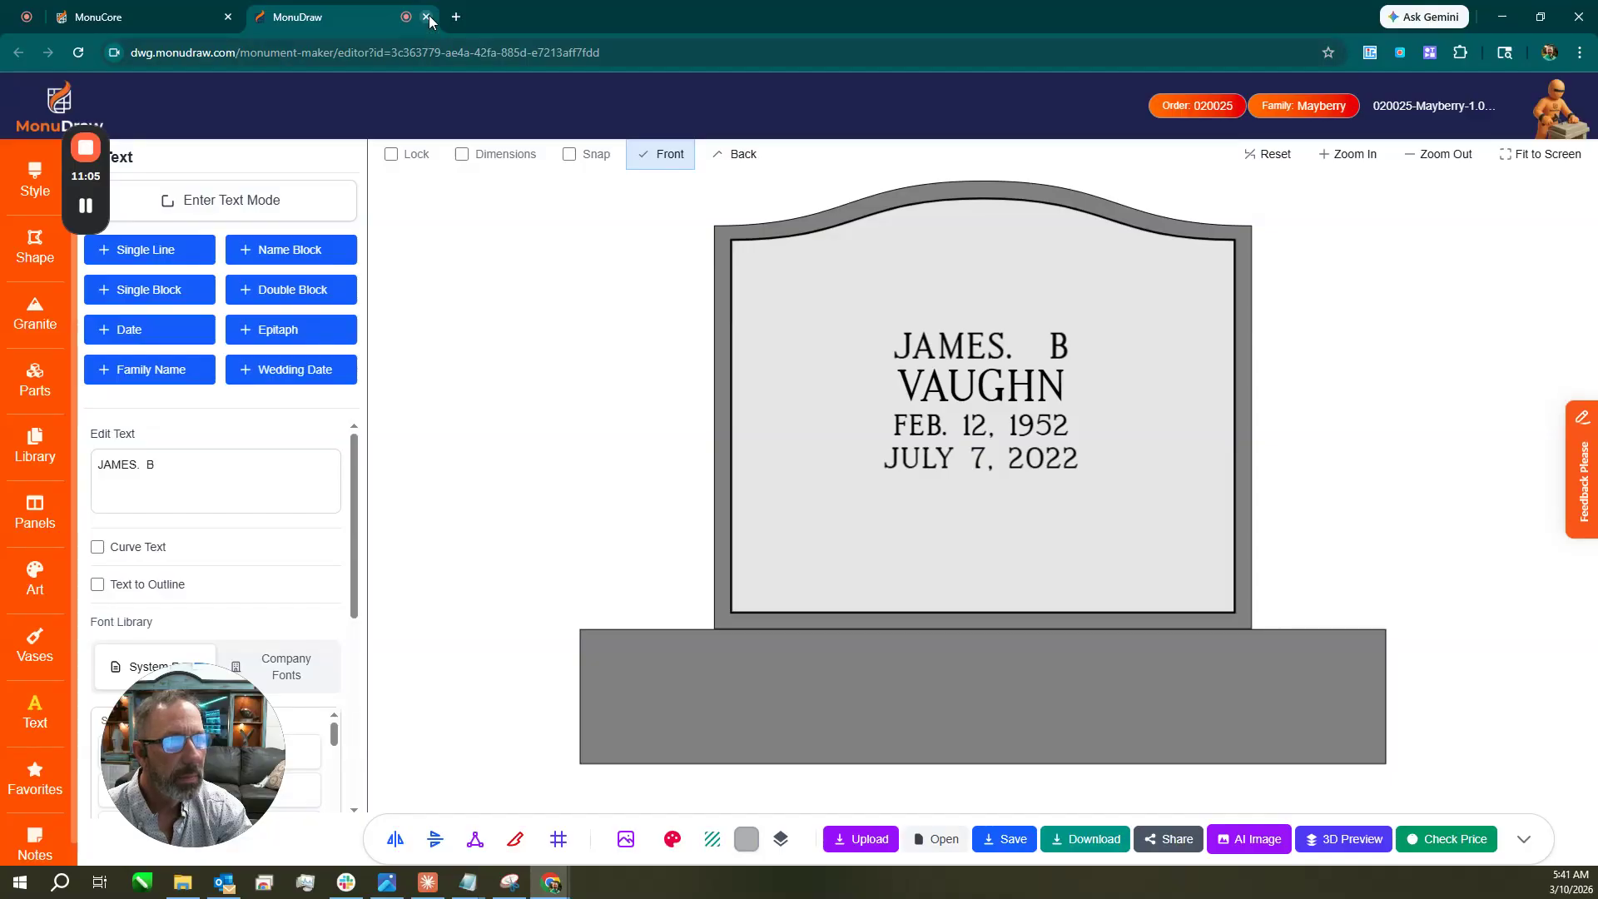
# Add the saved MonuDraw design to order #20025 as a Front proof, v1.
pyautogui.click(427, 18)
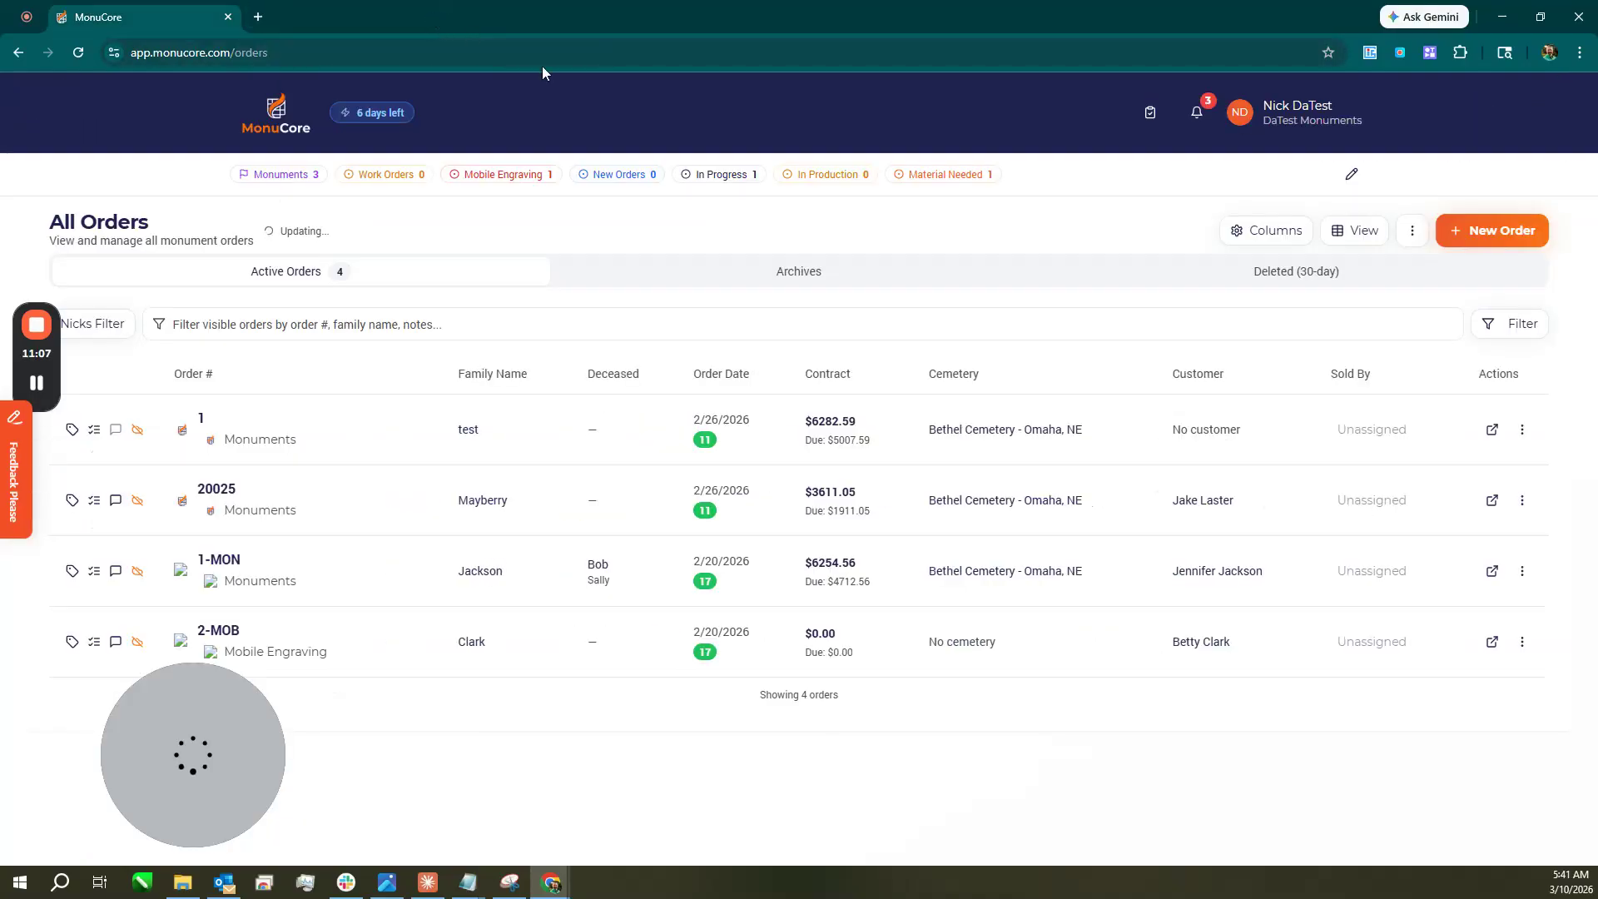
pyautogui.click(1493, 501)
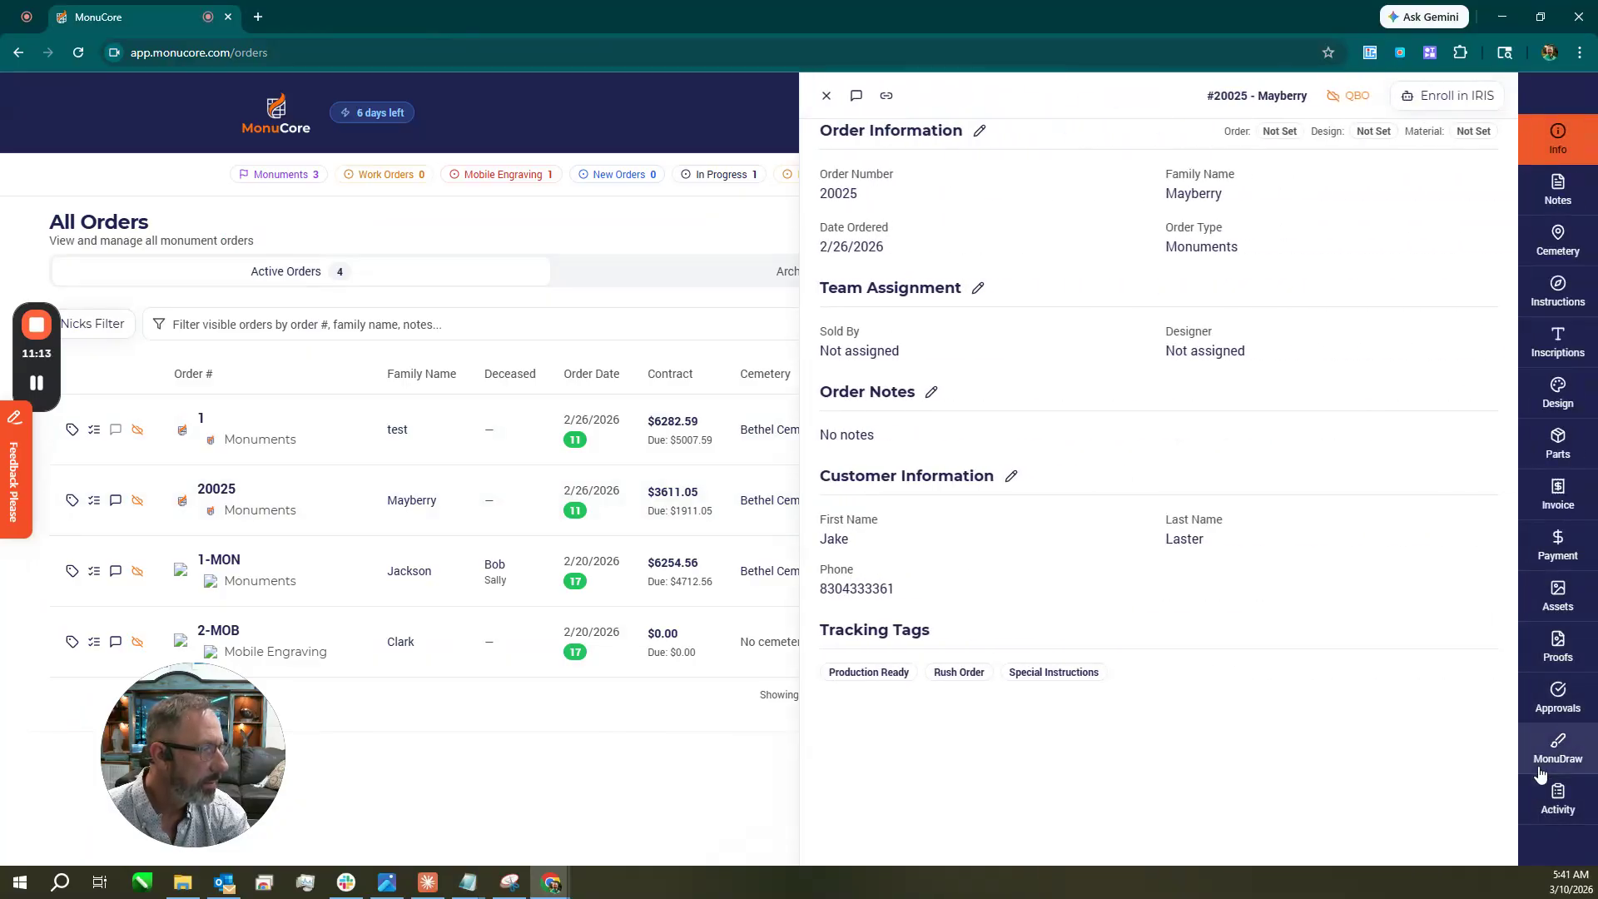
pyautogui.click(1560, 753)
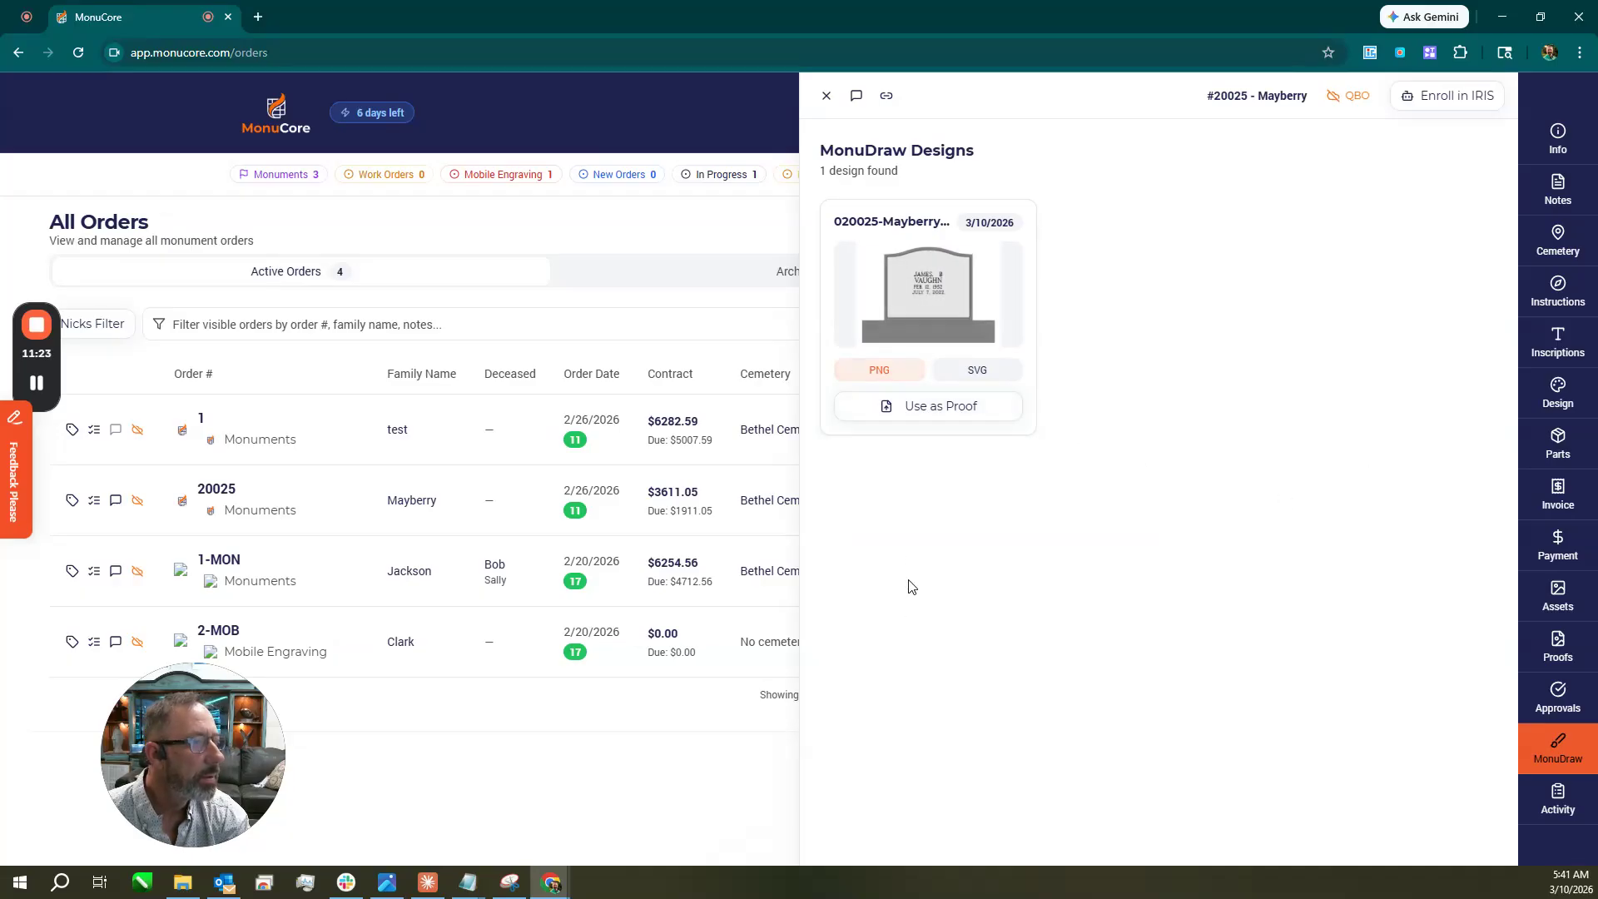
pyautogui.click(937, 414)
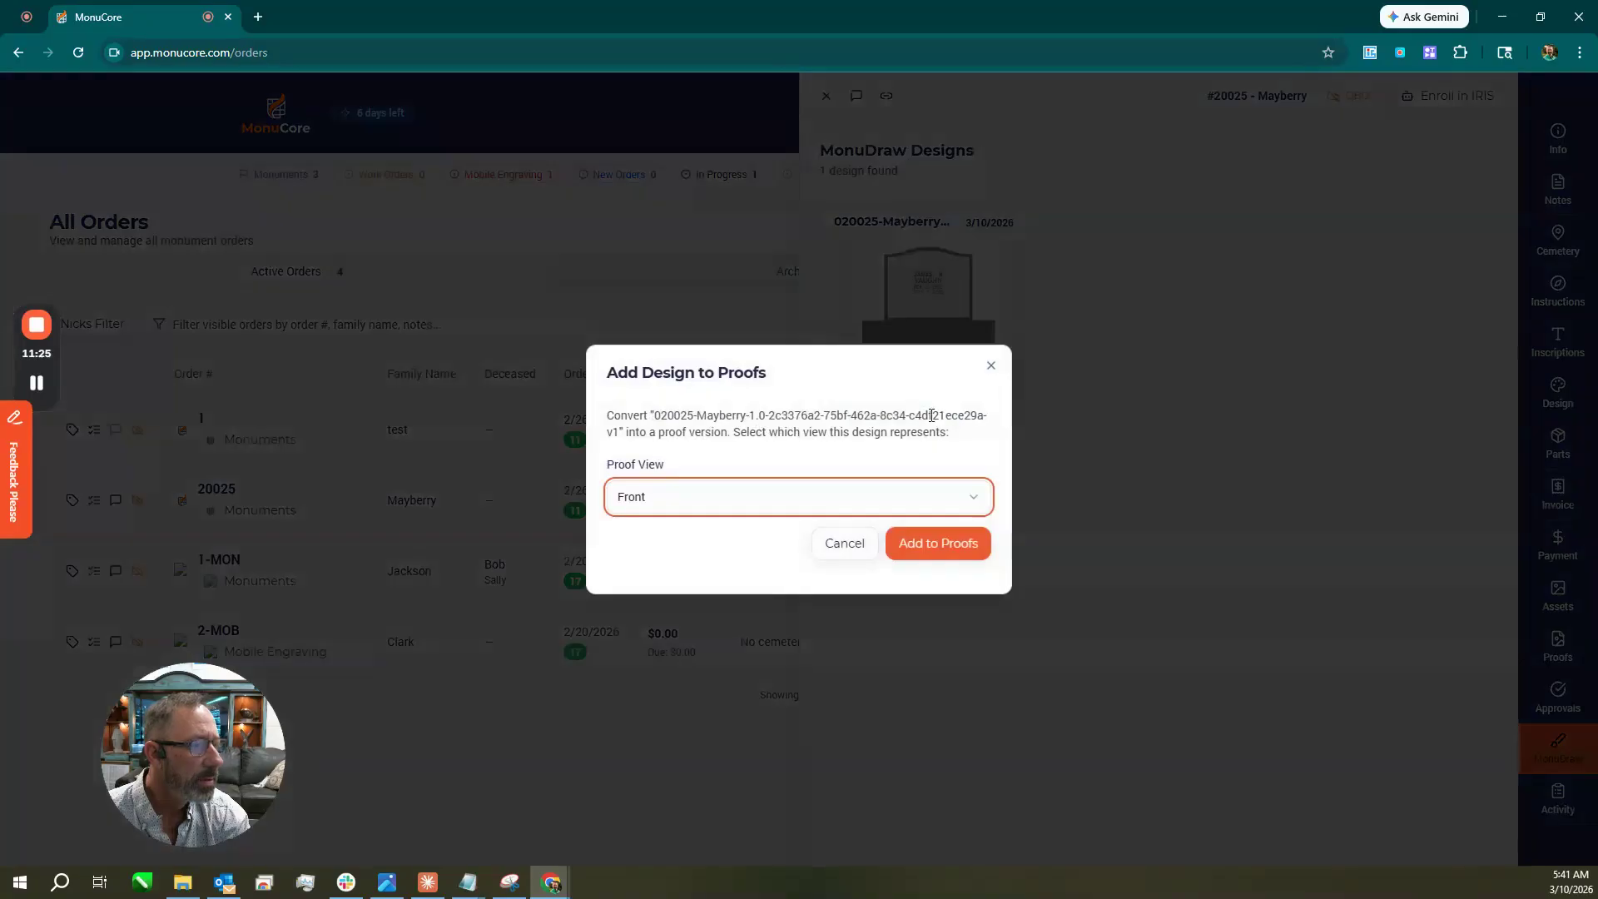
pyautogui.click(854, 504)
pyautogui.click(833, 534)
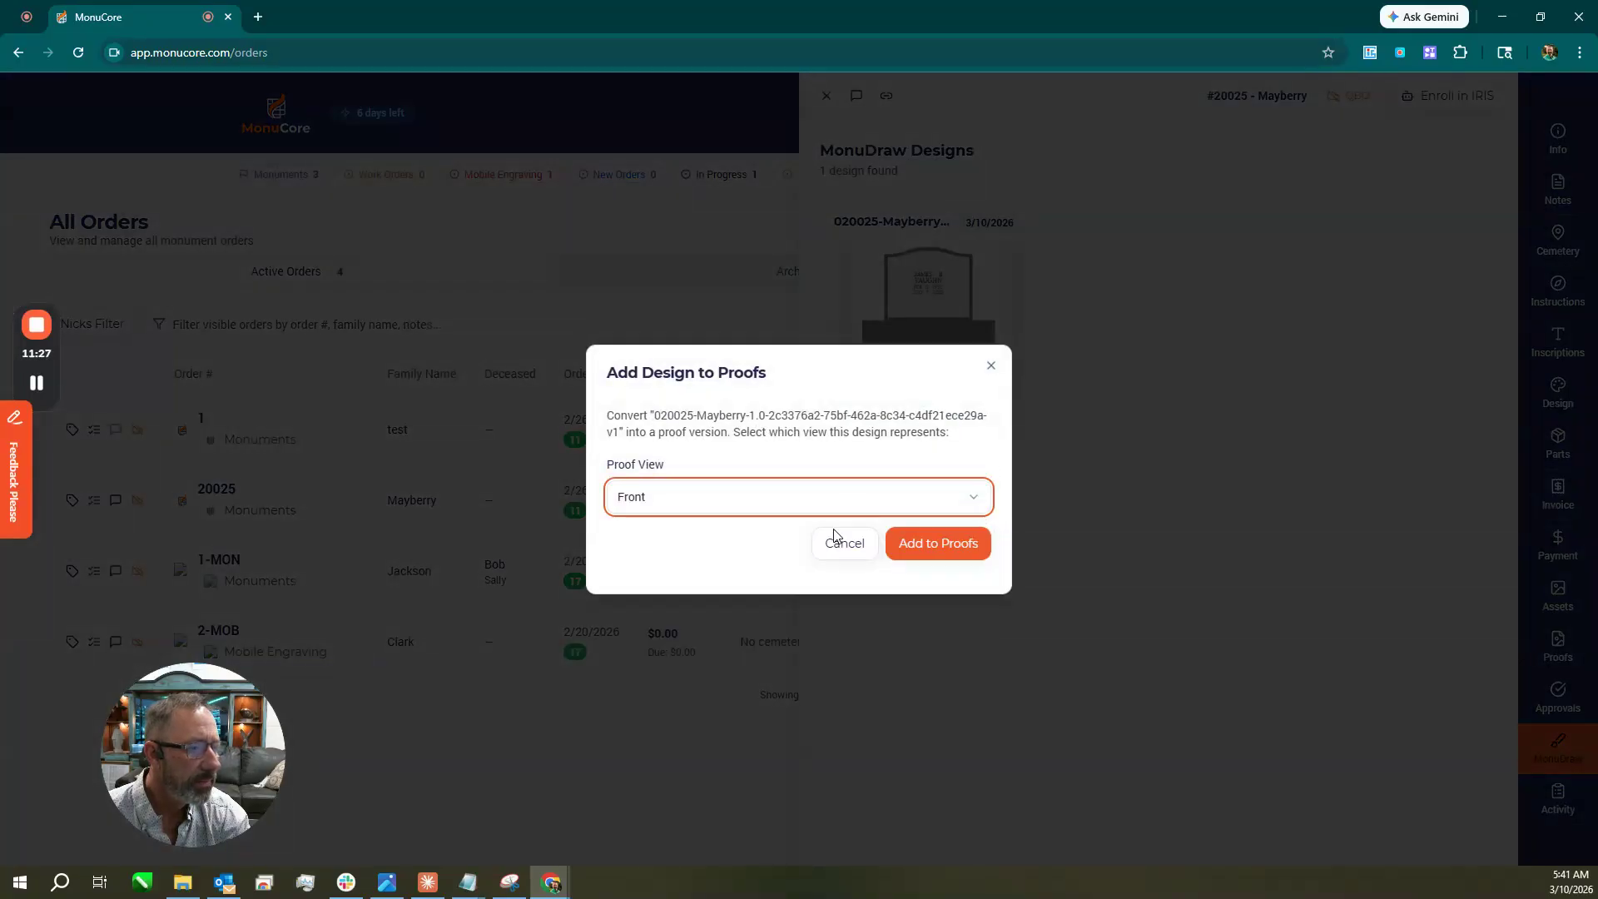
pyautogui.click(938, 543)
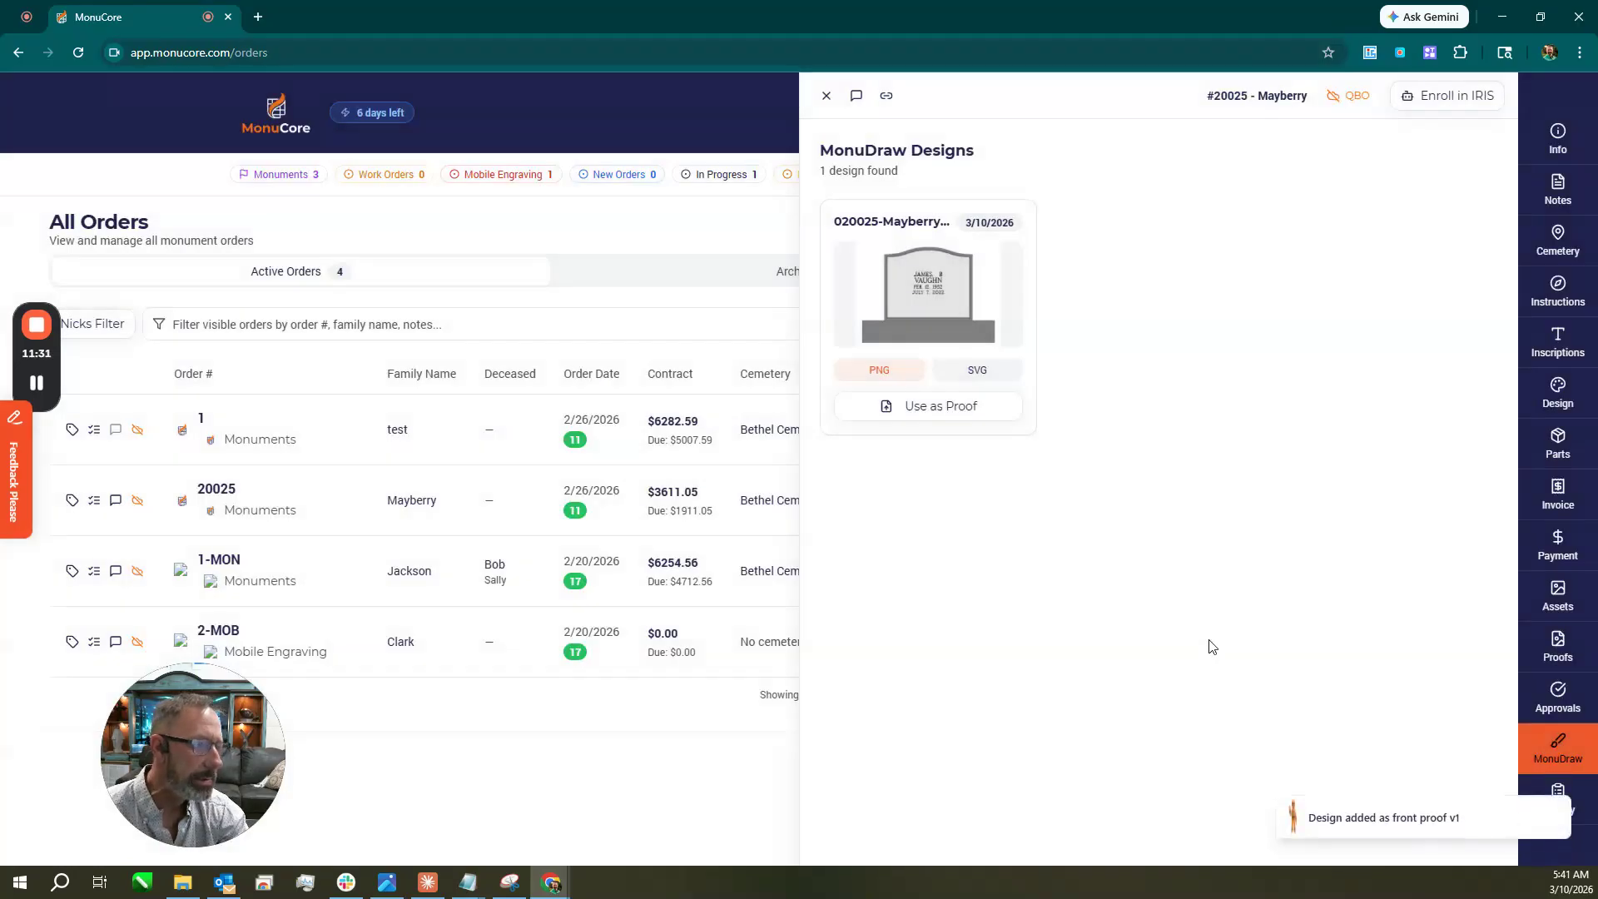
# Start an approval request for the front proof with a manually entered recipient e-mail, then cancel it.
pyautogui.click(1574, 657)
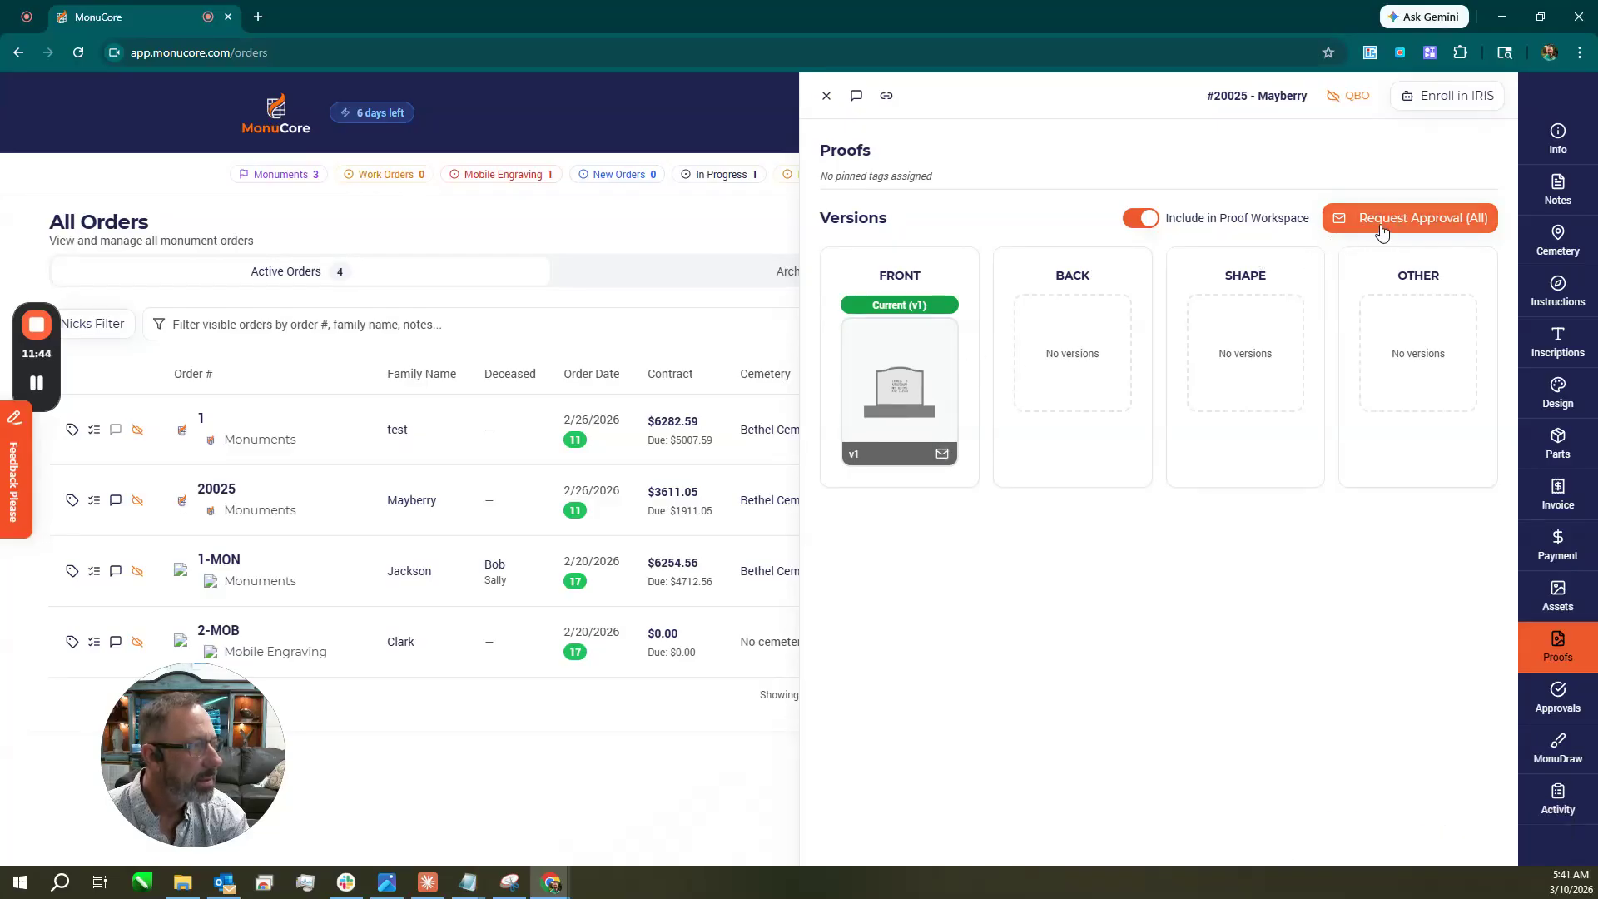
pyautogui.click(943, 455)
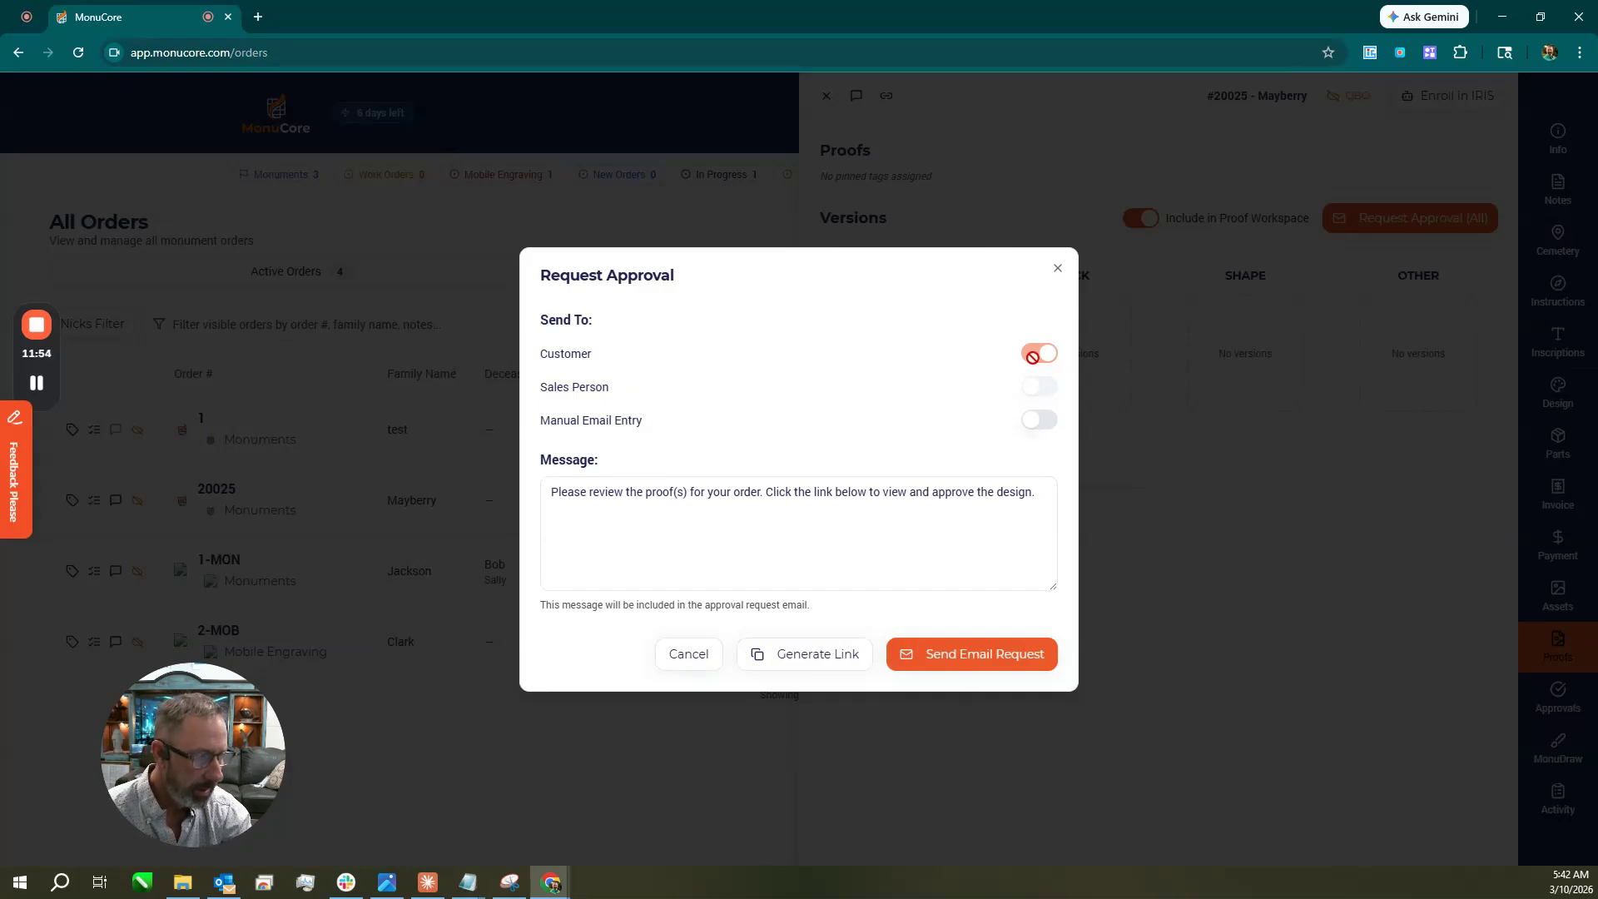
pyautogui.click(1039, 420)
pyautogui.click(732, 429)
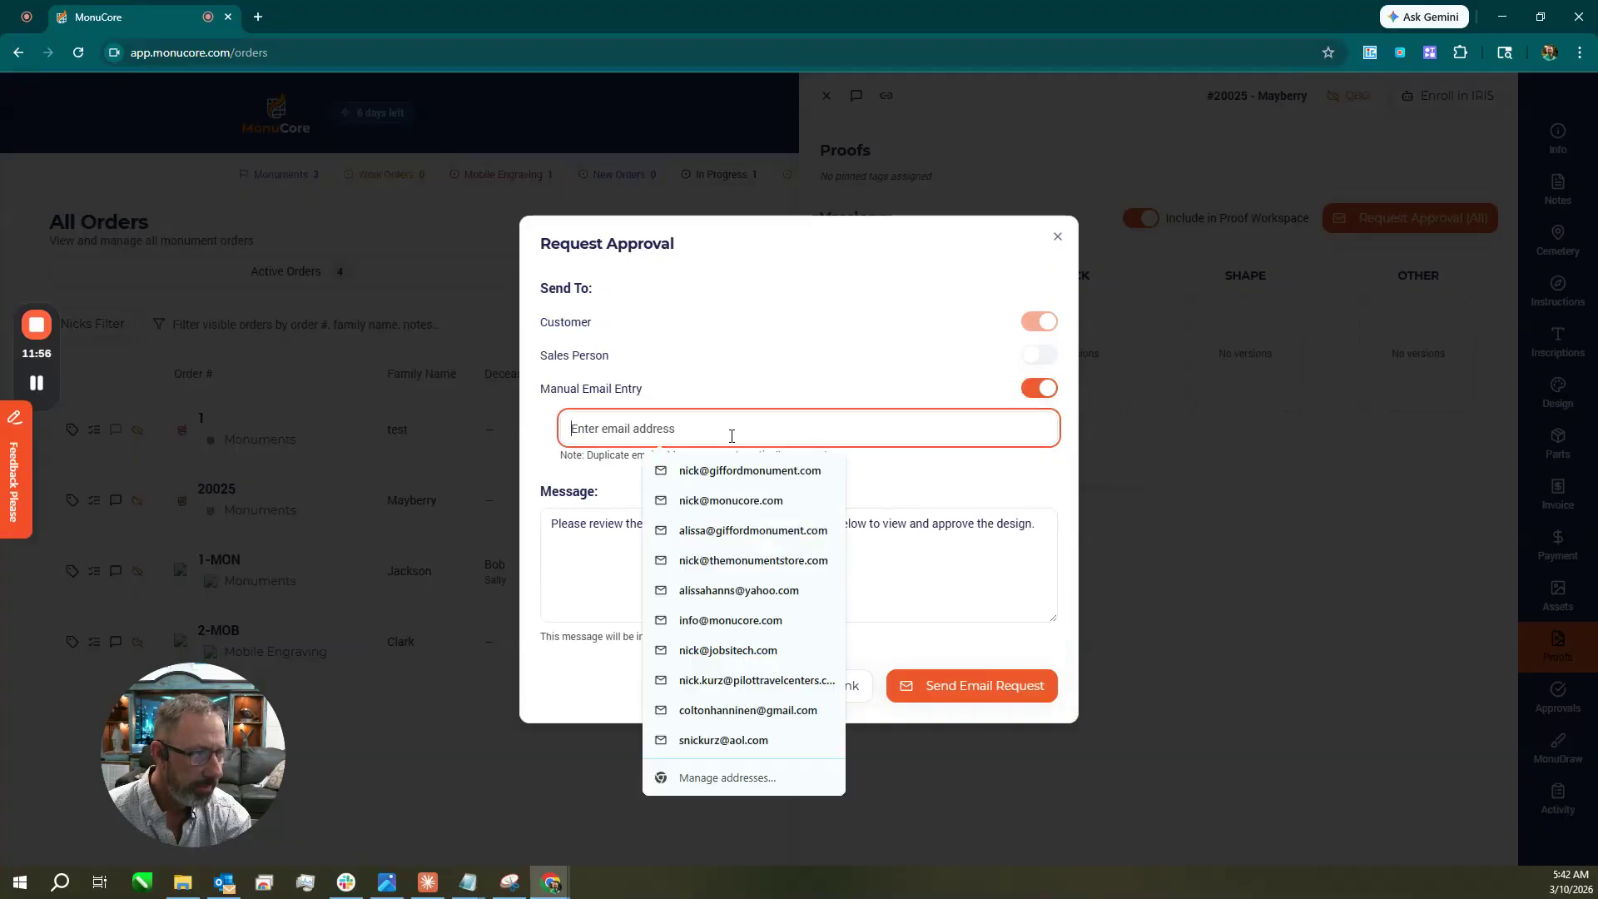
pyautogui.click(740, 472)
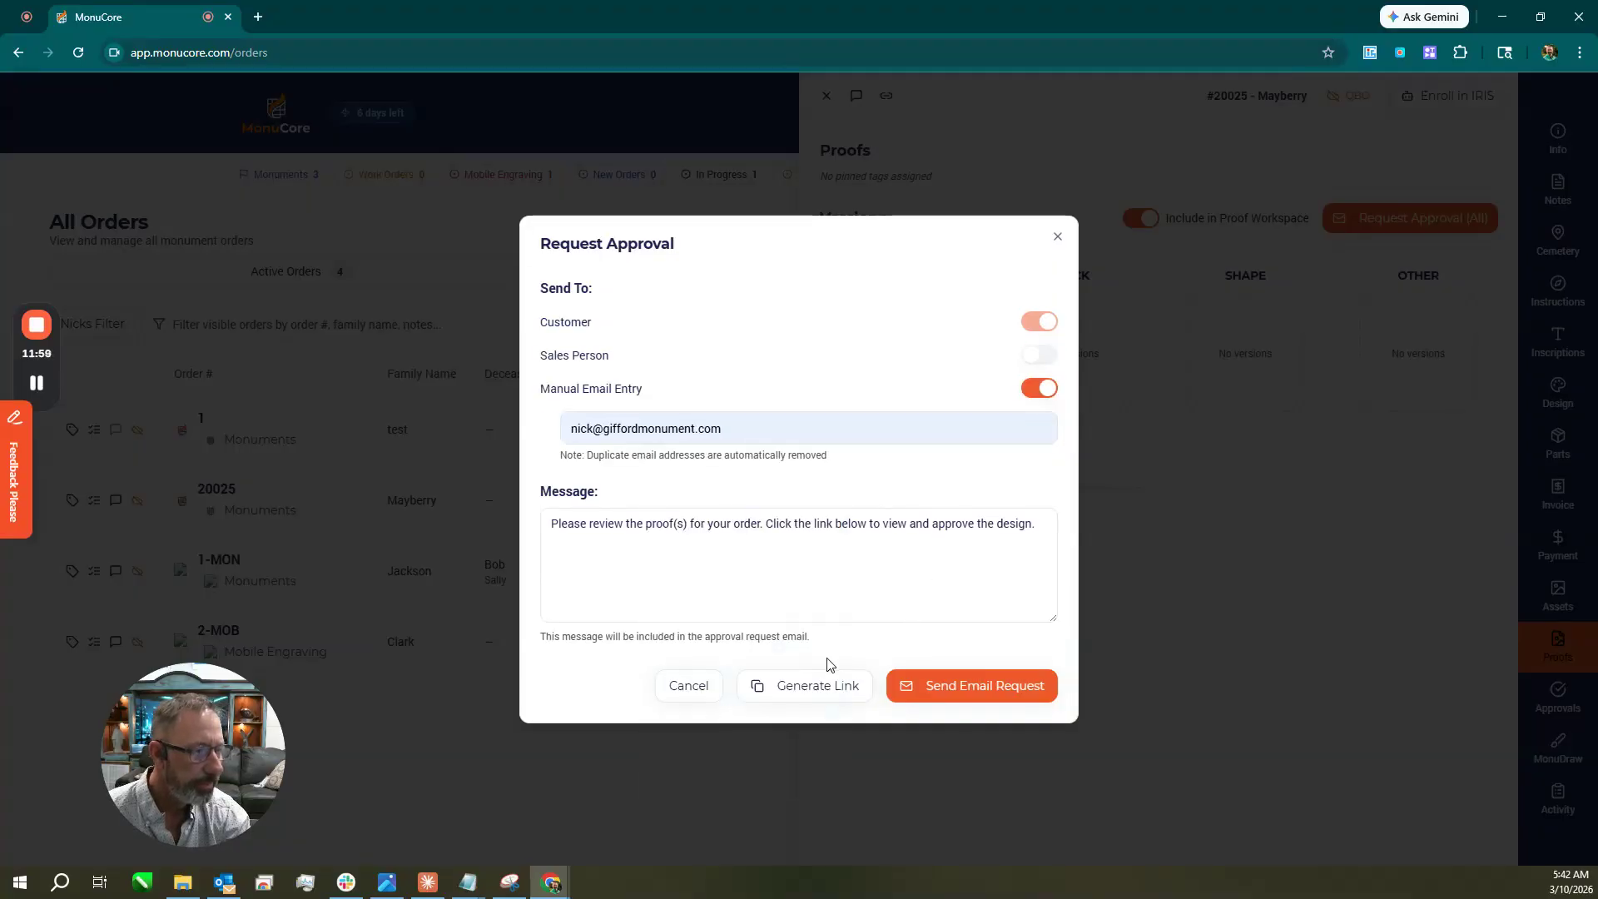
pyautogui.click(697, 691)
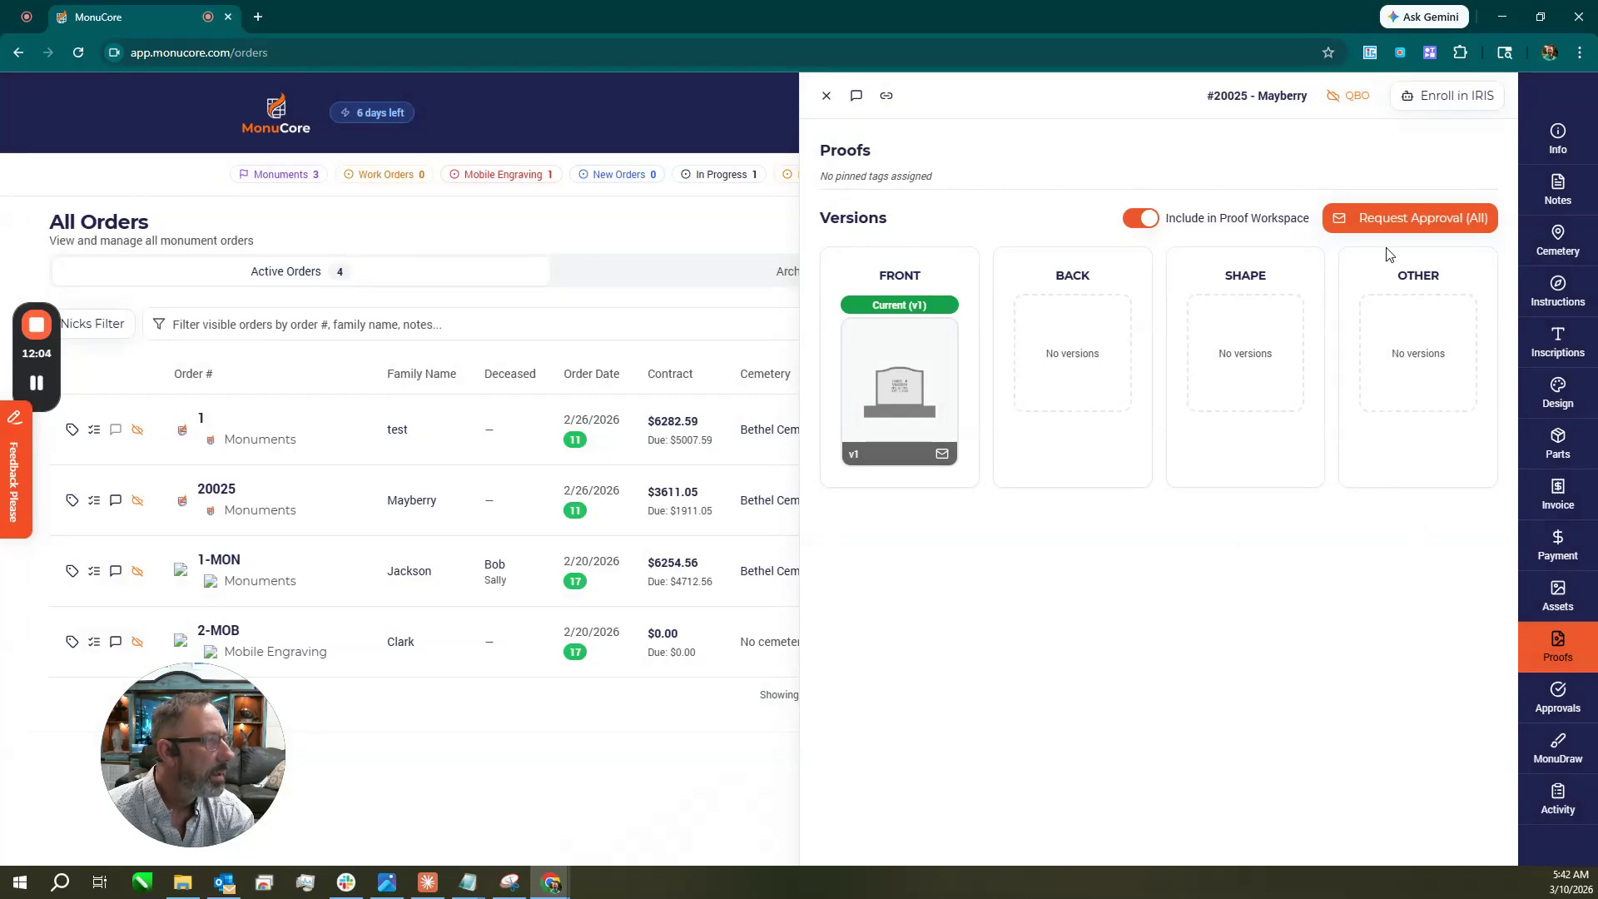
# Preview front proof v1, generate a marketing image, then generate and copy the approval portal link.
pyautogui.click(914, 386)
pyautogui.click(989, 290)
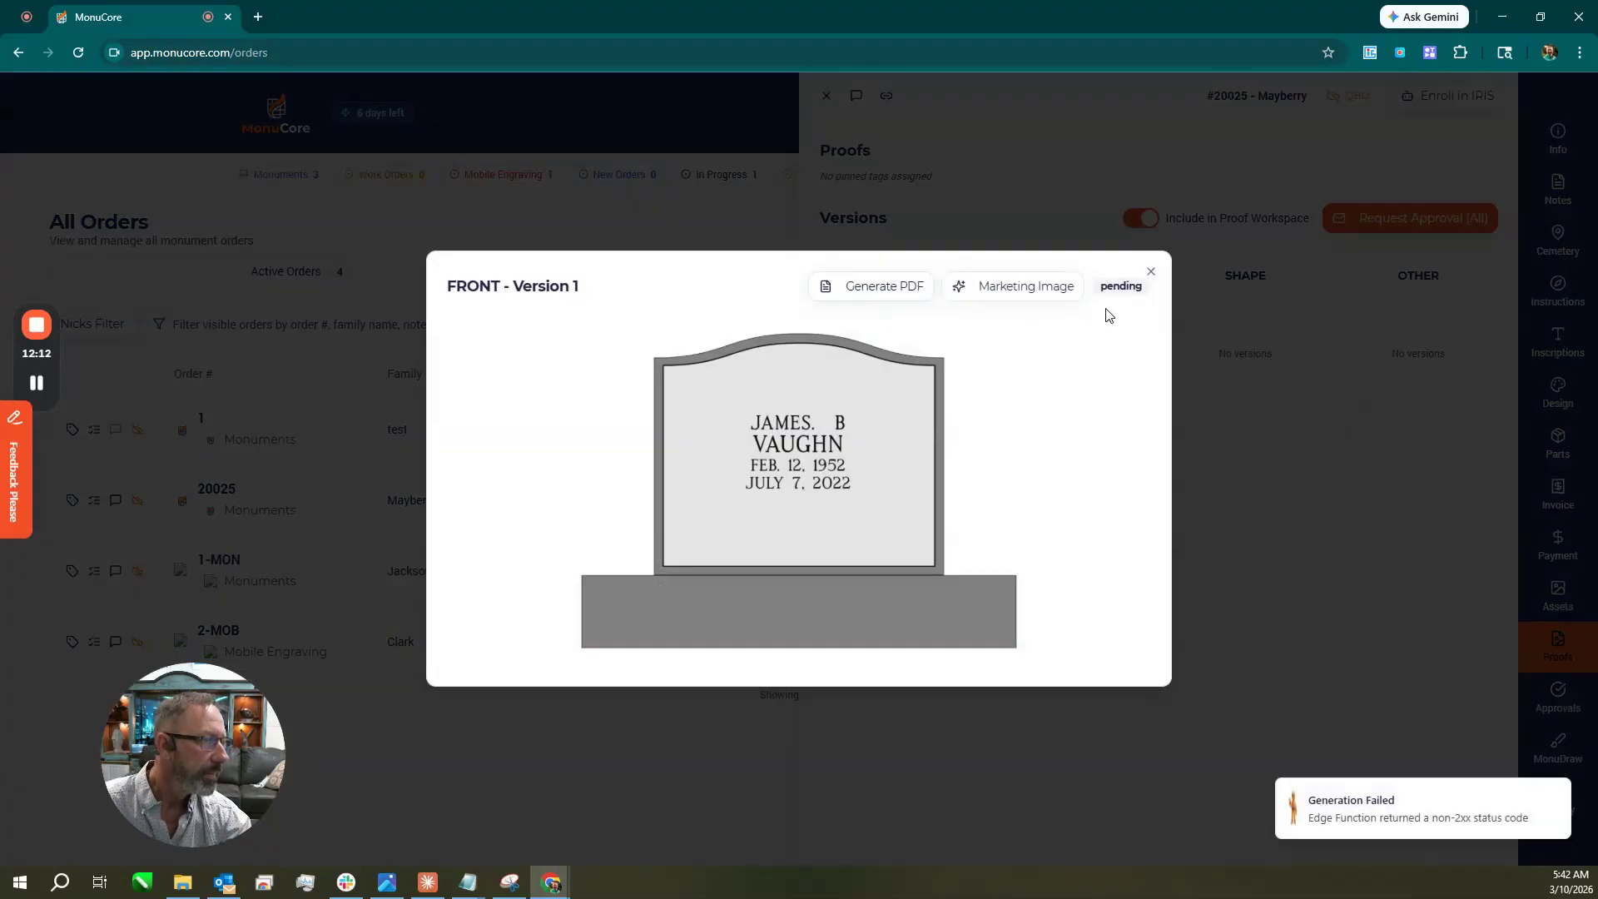
pyautogui.click(1151, 271)
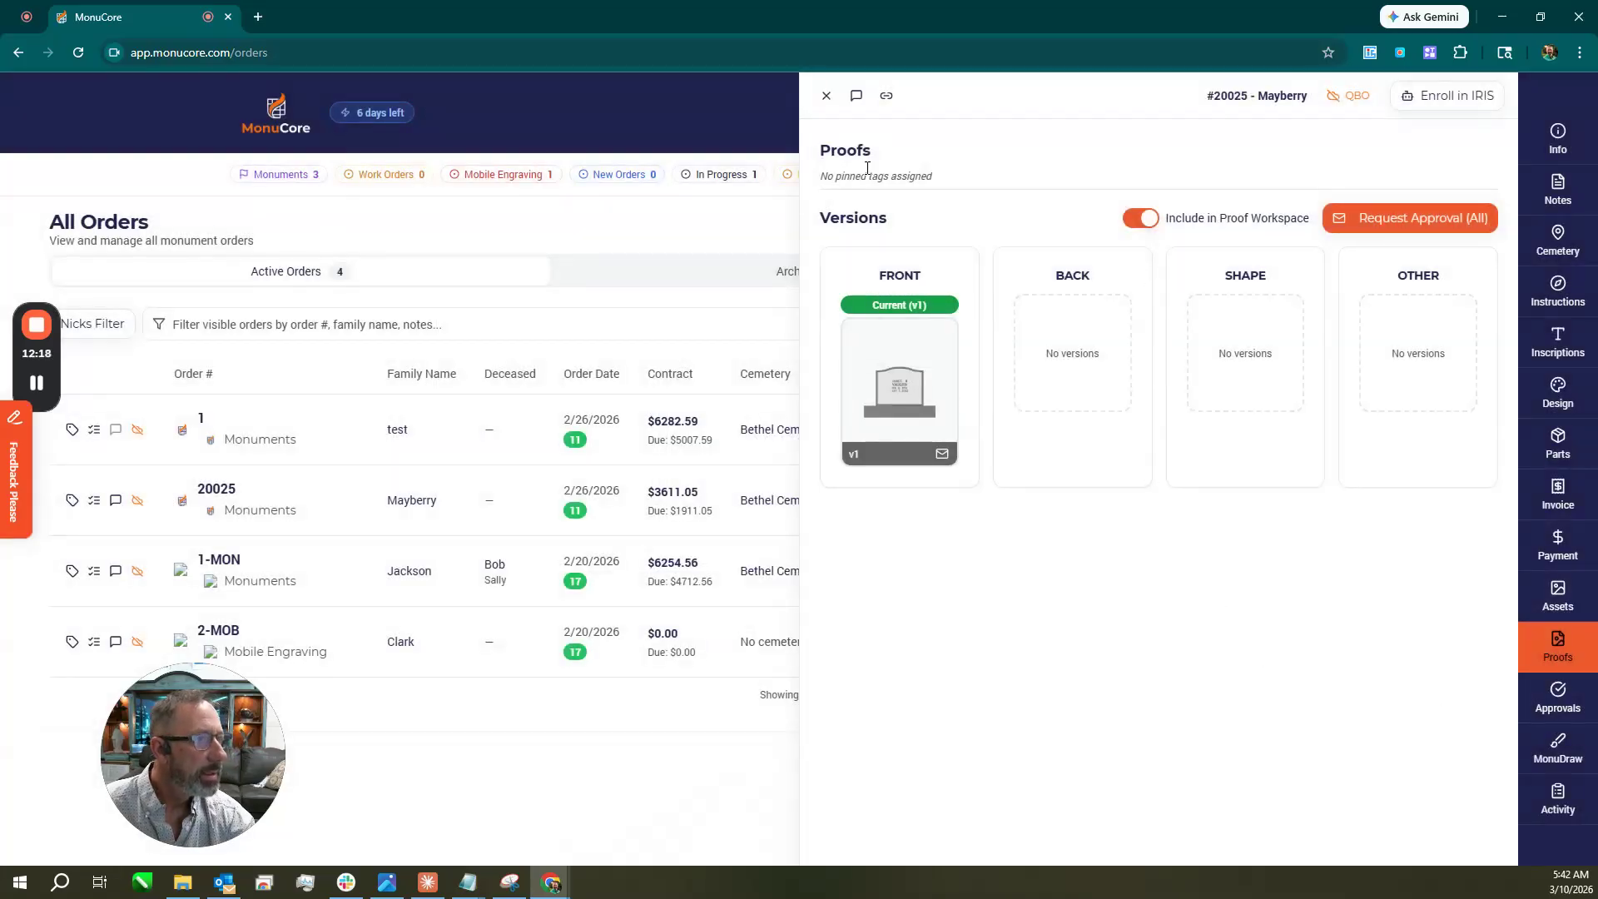
pyautogui.click(907, 387)
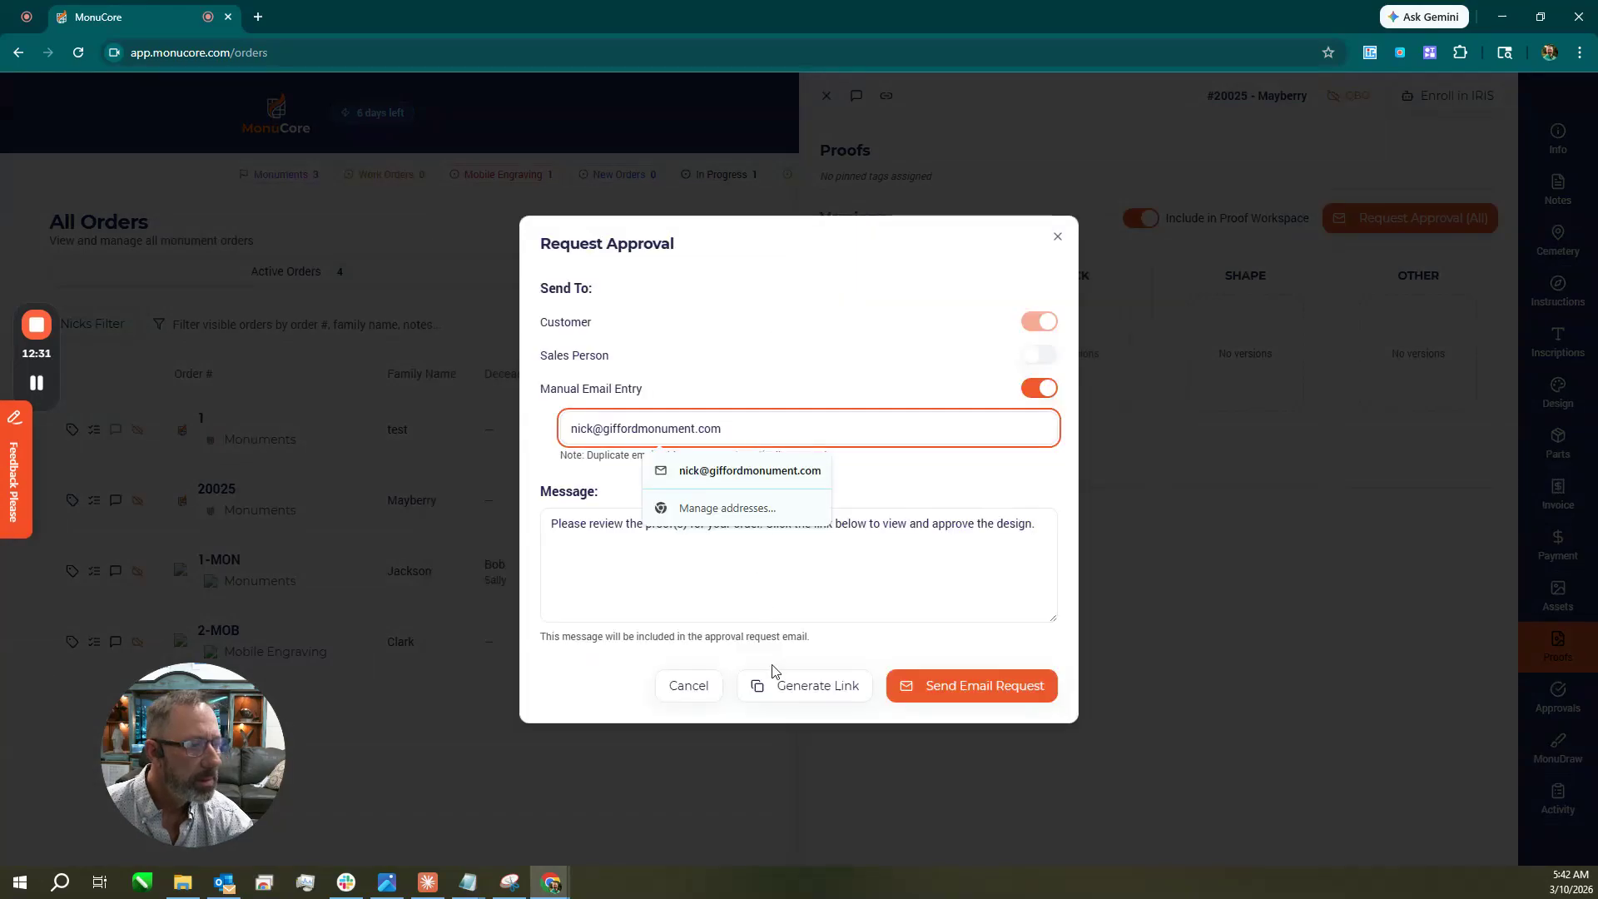
pyautogui.click(792, 703)
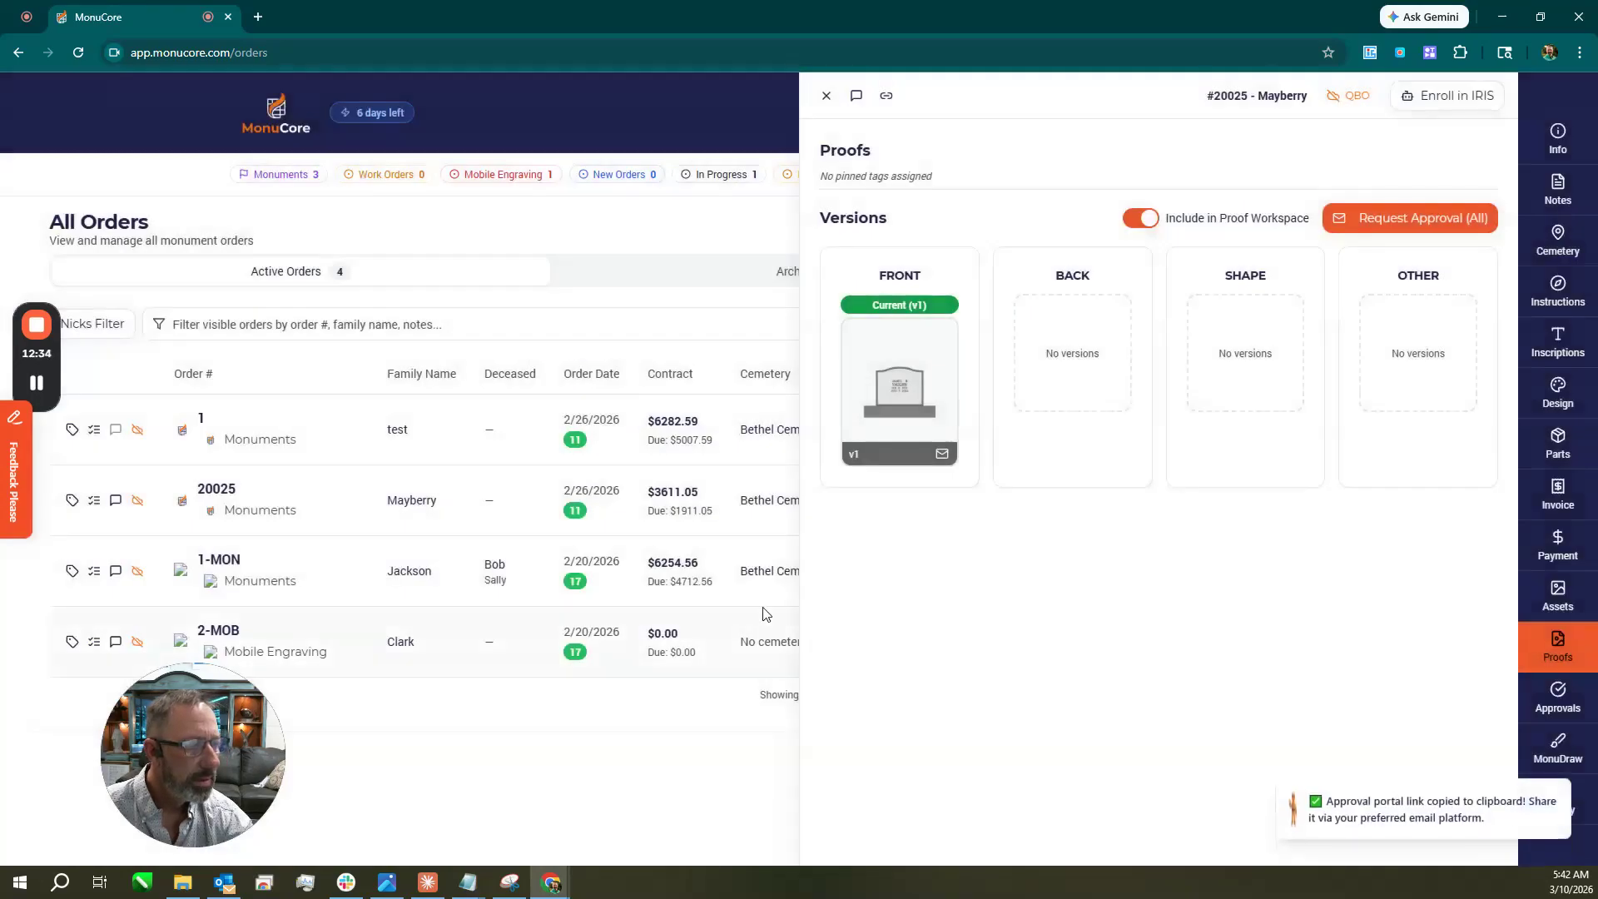
# Open the copied approval portal link in a new browser tab.
pyautogui.click(258, 17)
pyautogui.press('Return')
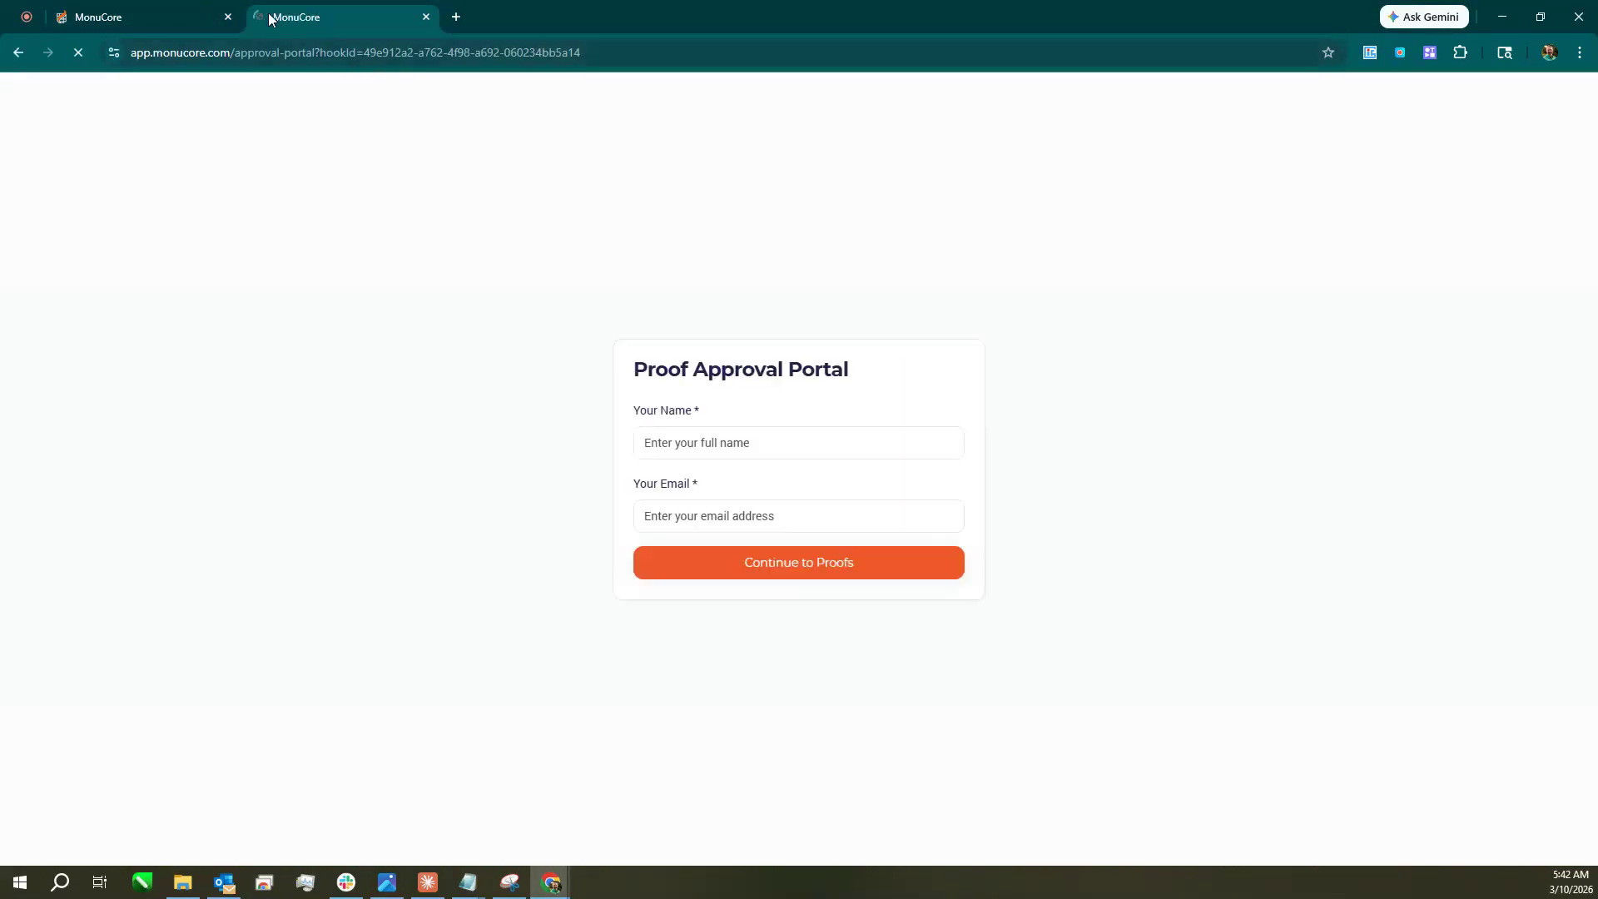
# Enter the reviewer's name and e-mail, continue to proofs, and open the front proof.
pyautogui.click(750, 436)
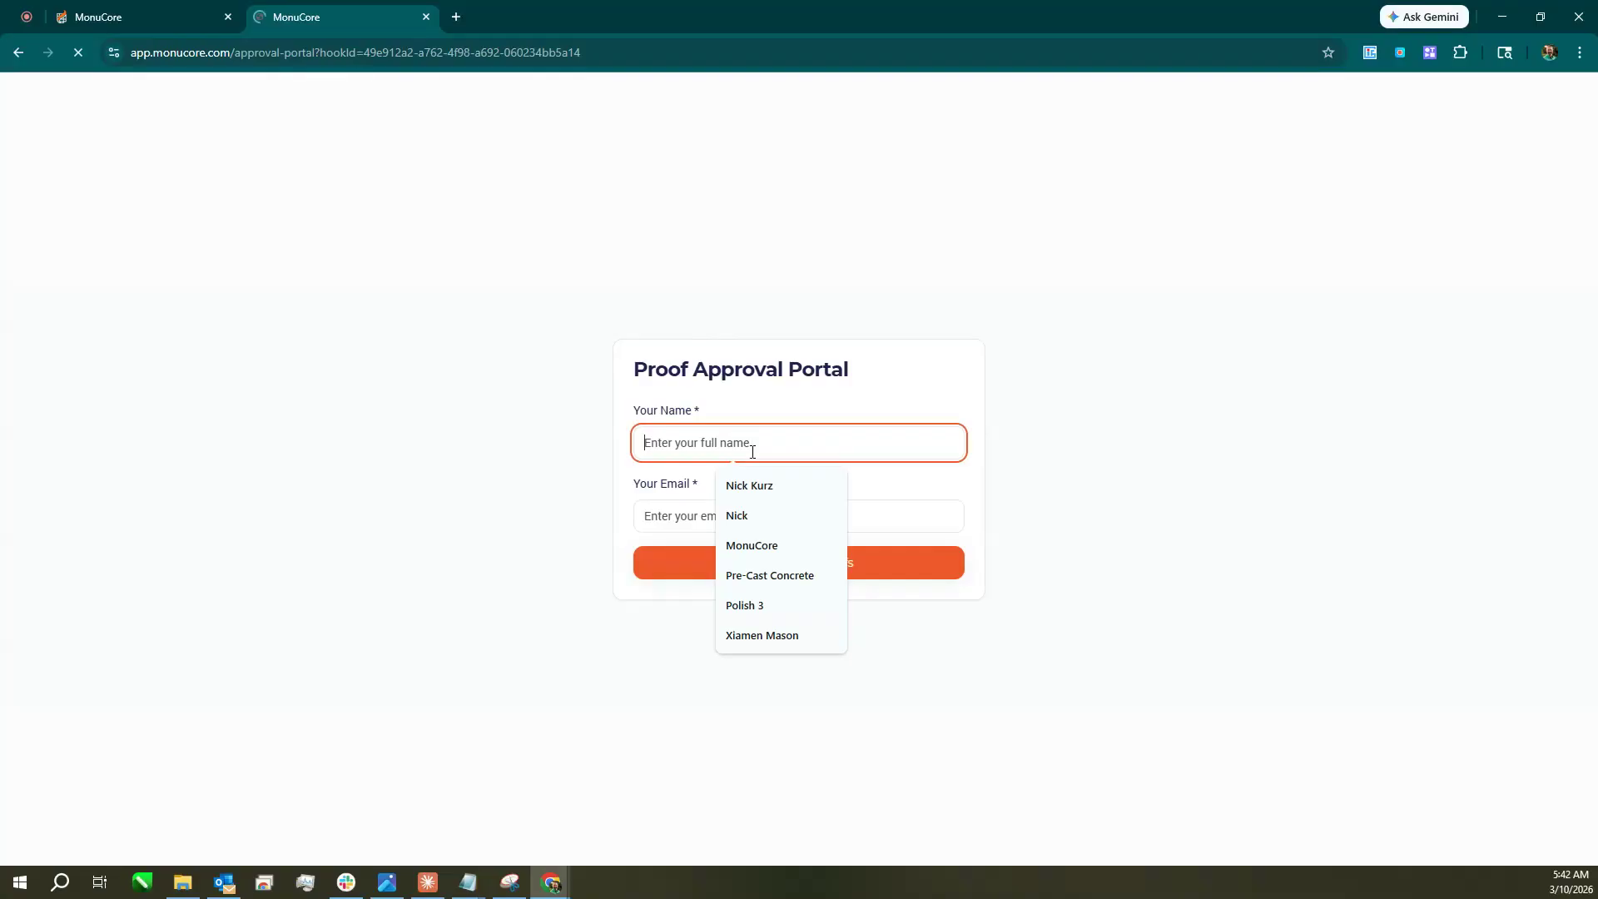
pyautogui.click(749, 486)
pyautogui.click(717, 521)
pyautogui.click(792, 171)
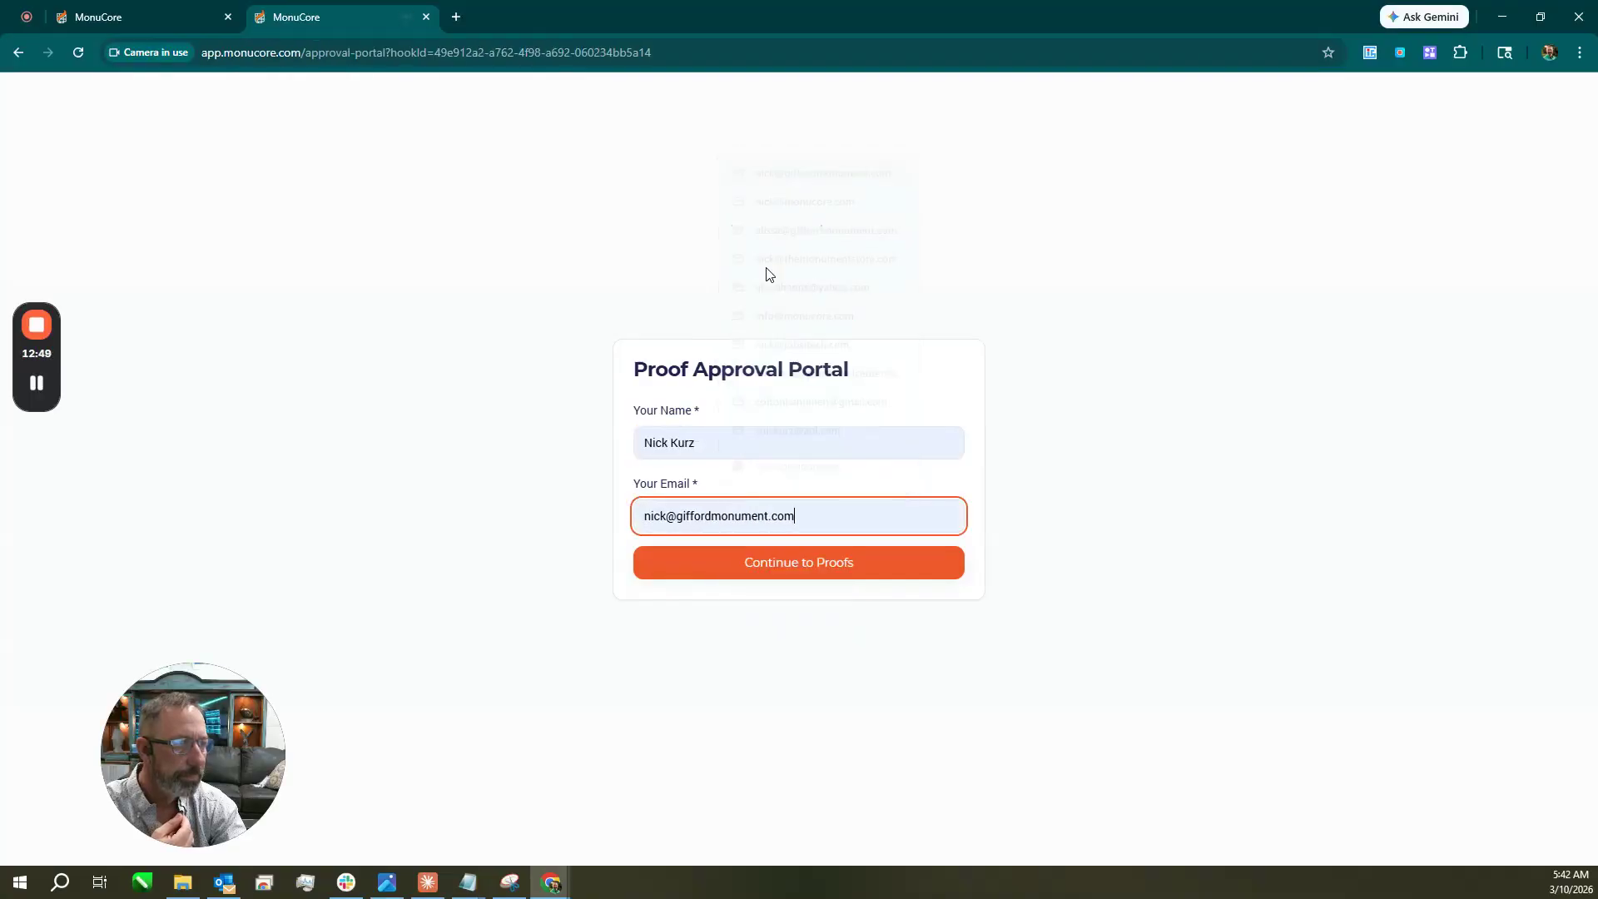
pyautogui.click(799, 564)
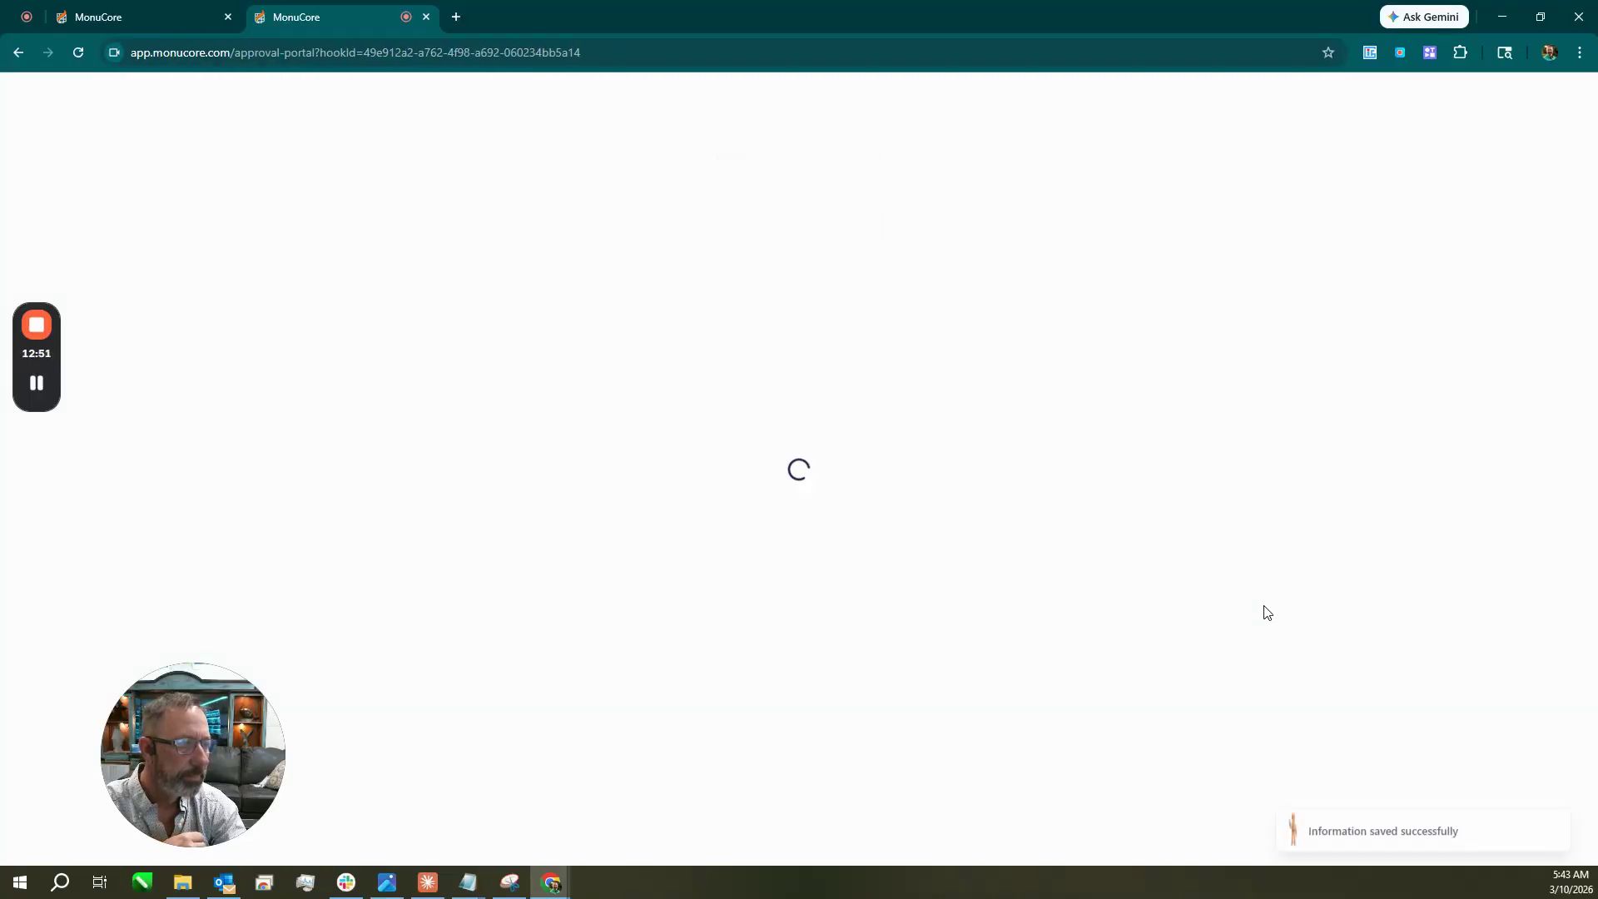
pyautogui.click(439, 370)
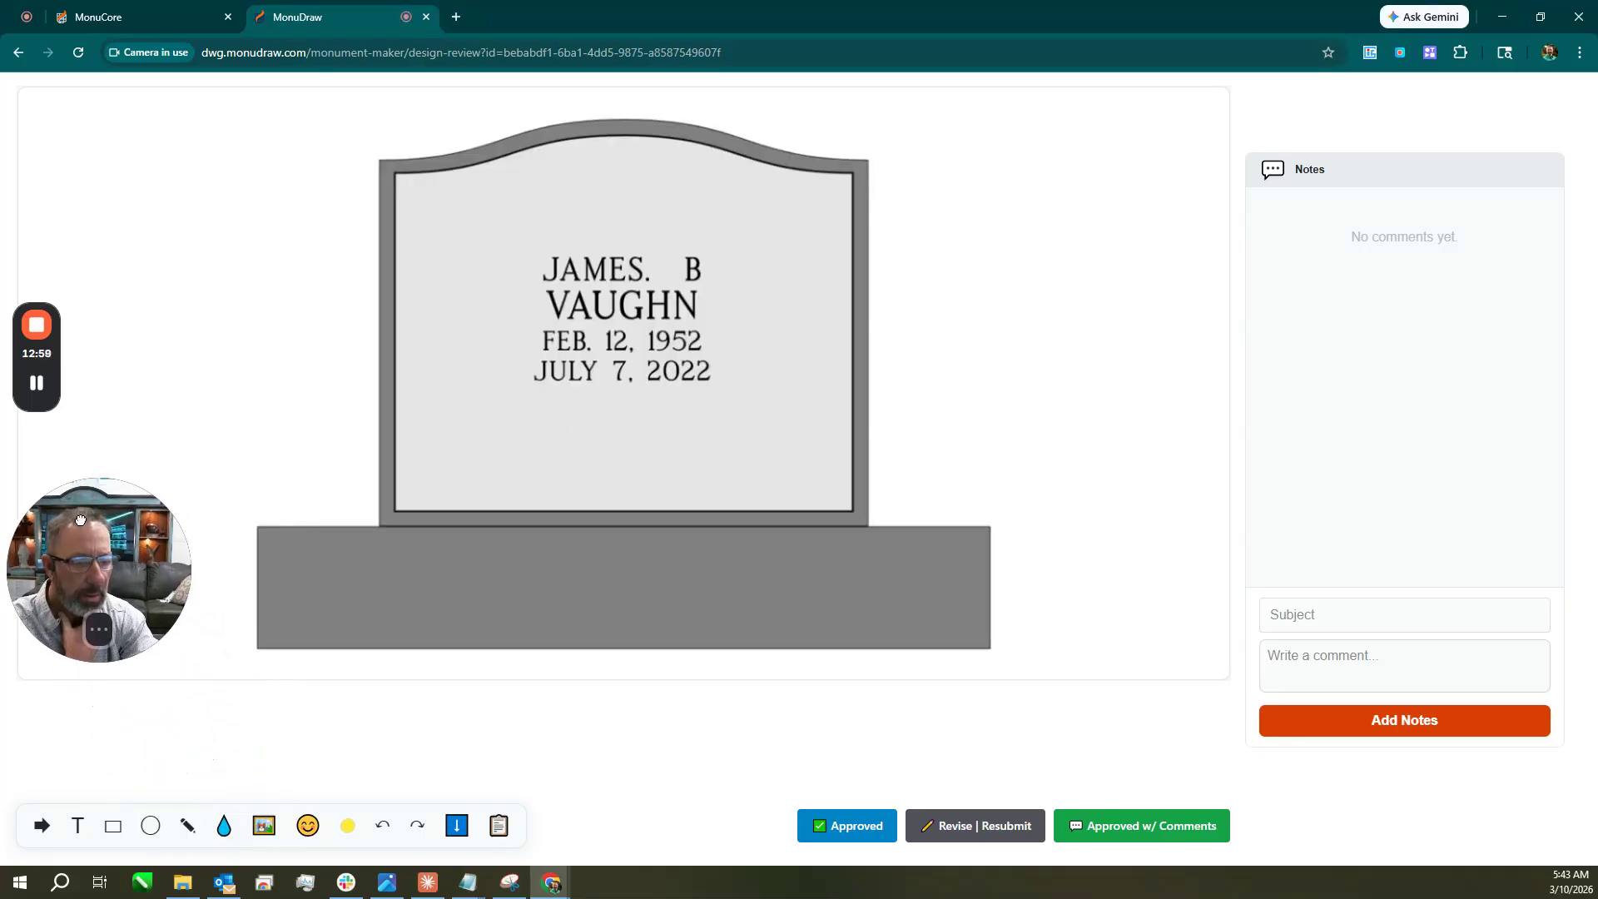
# Circle the monument's top-right corner in red and add the note 'Make text big: larger font please'.
pyautogui.click(188, 826)
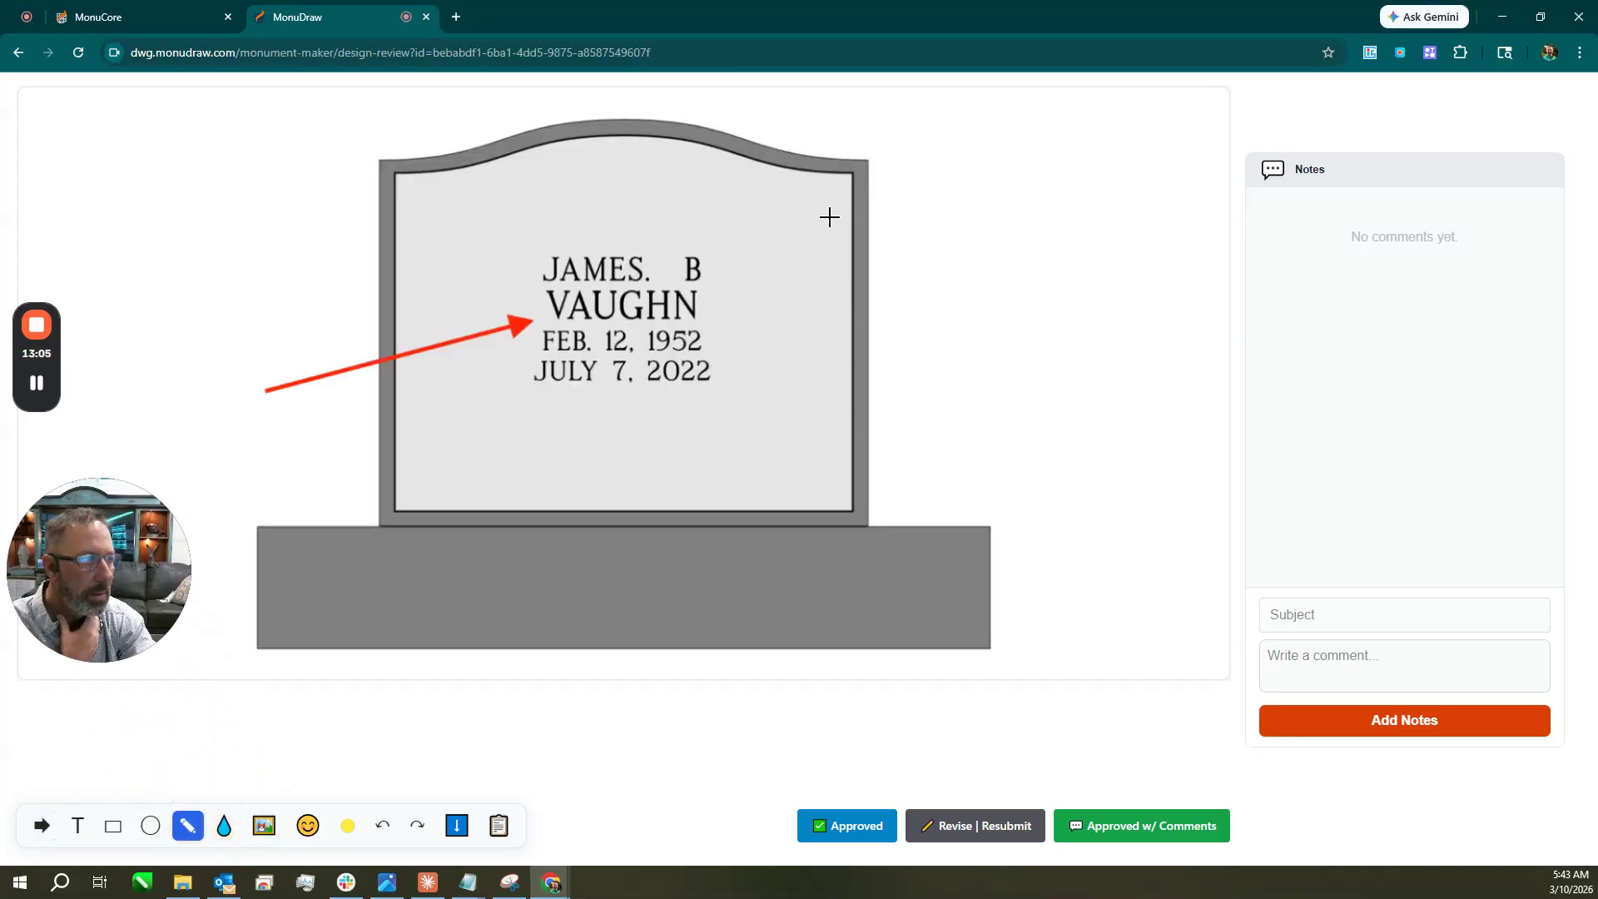
pyautogui.moveTo(862, 164)
pyautogui.mouseDown()
pyautogui.moveTo(791, 185)
pyautogui.moveTo(885, 175)
pyautogui.moveTo(814, 150)
pyautogui.mouseUp()
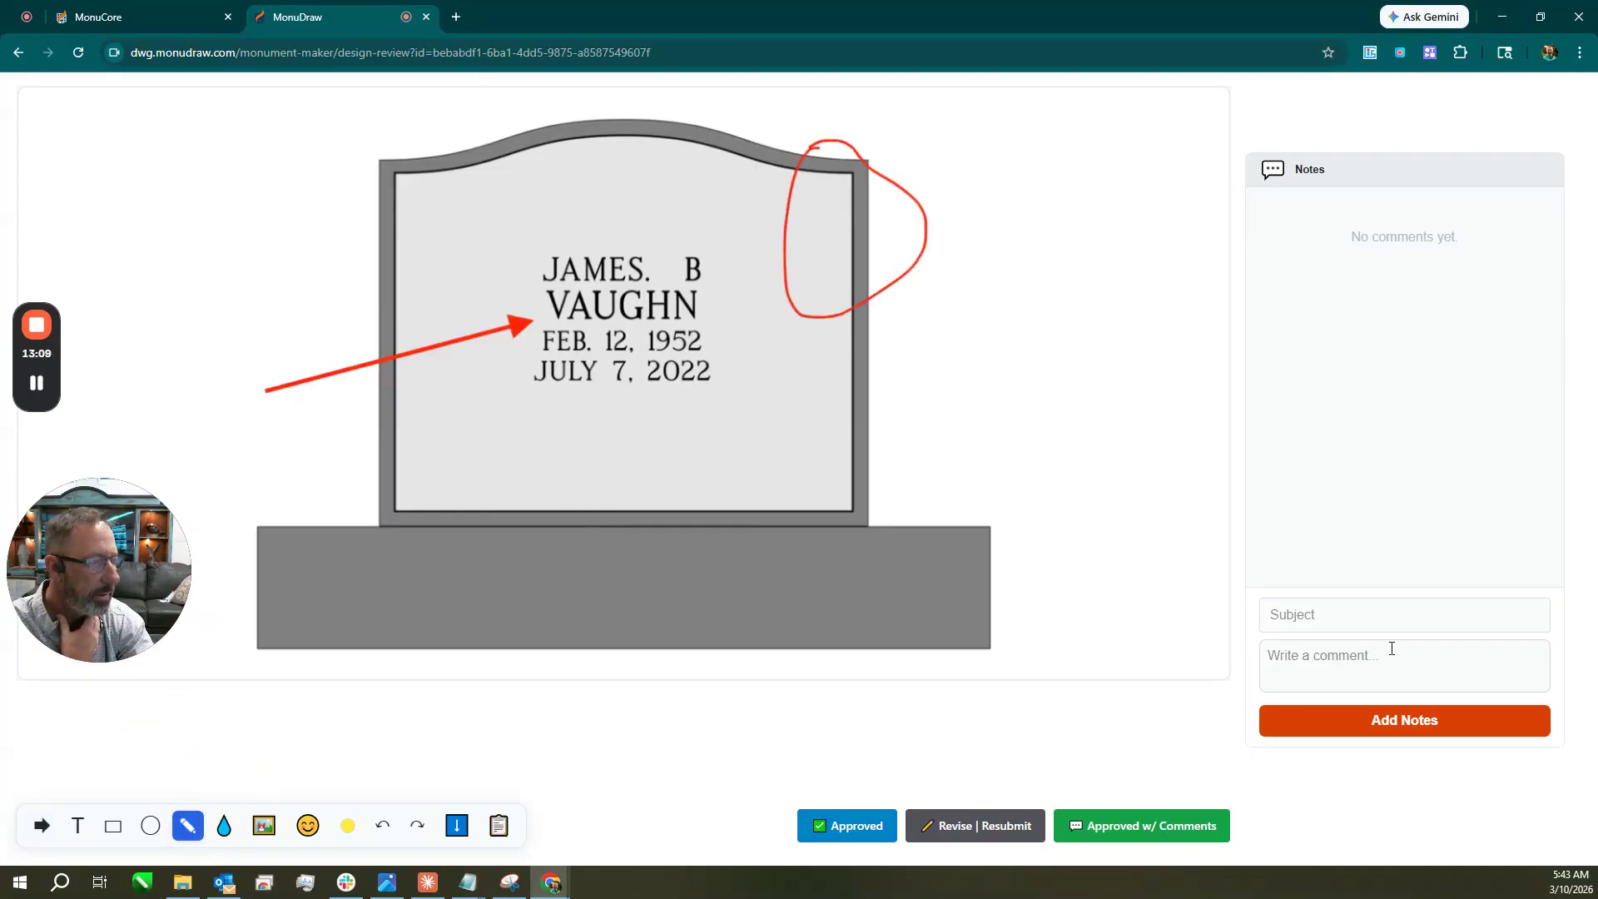
pyautogui.click(1320, 613)
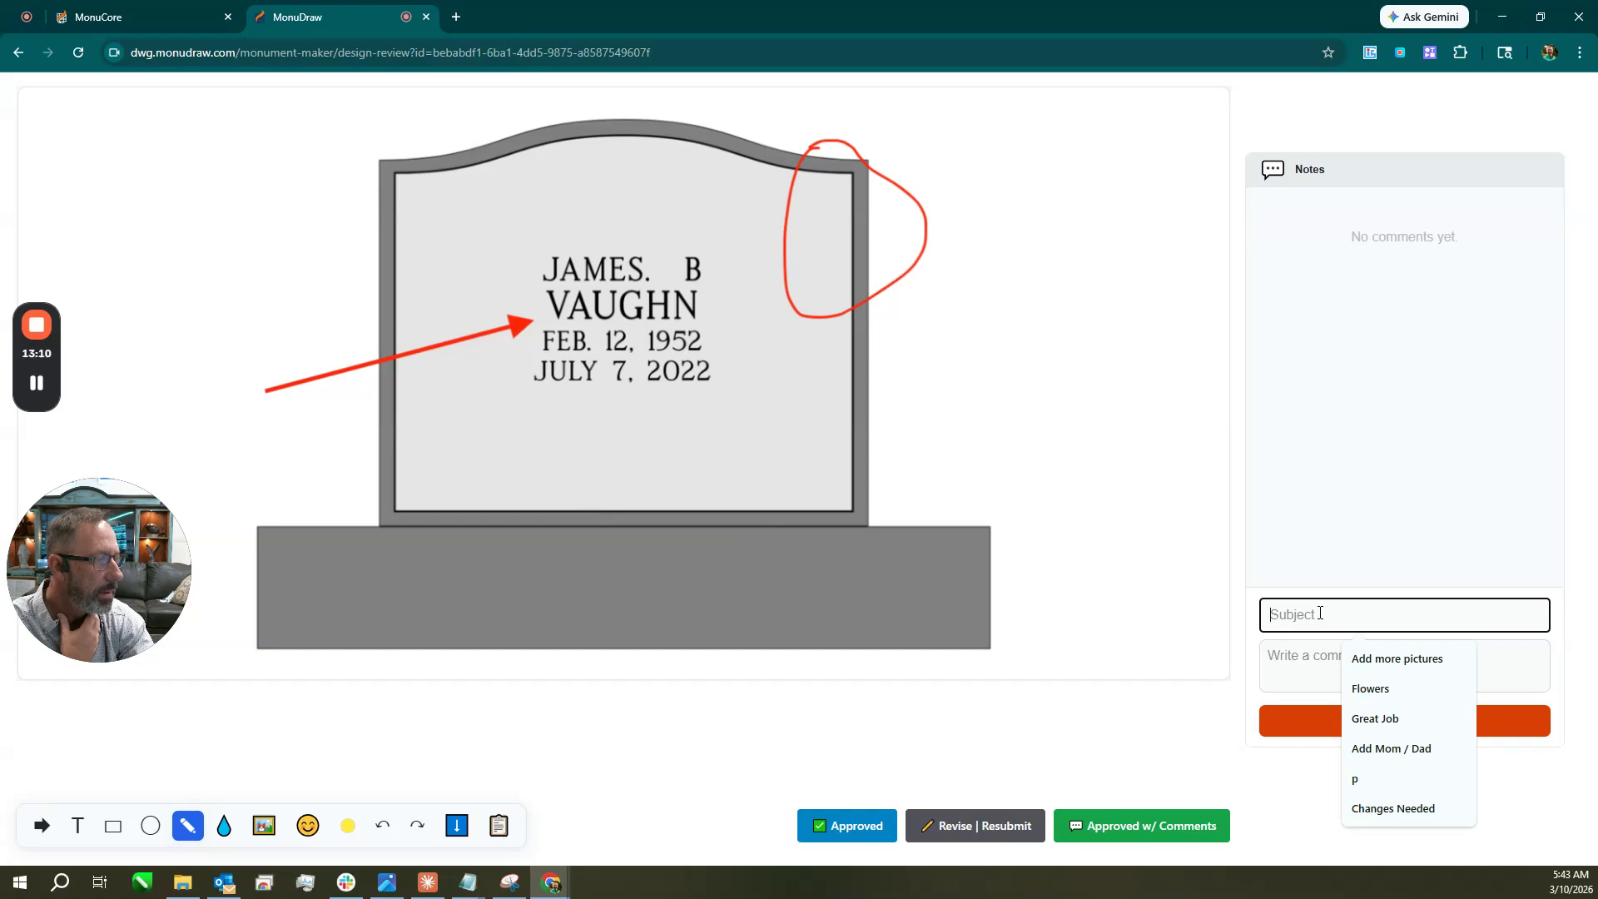
pyautogui.write('Make text big')
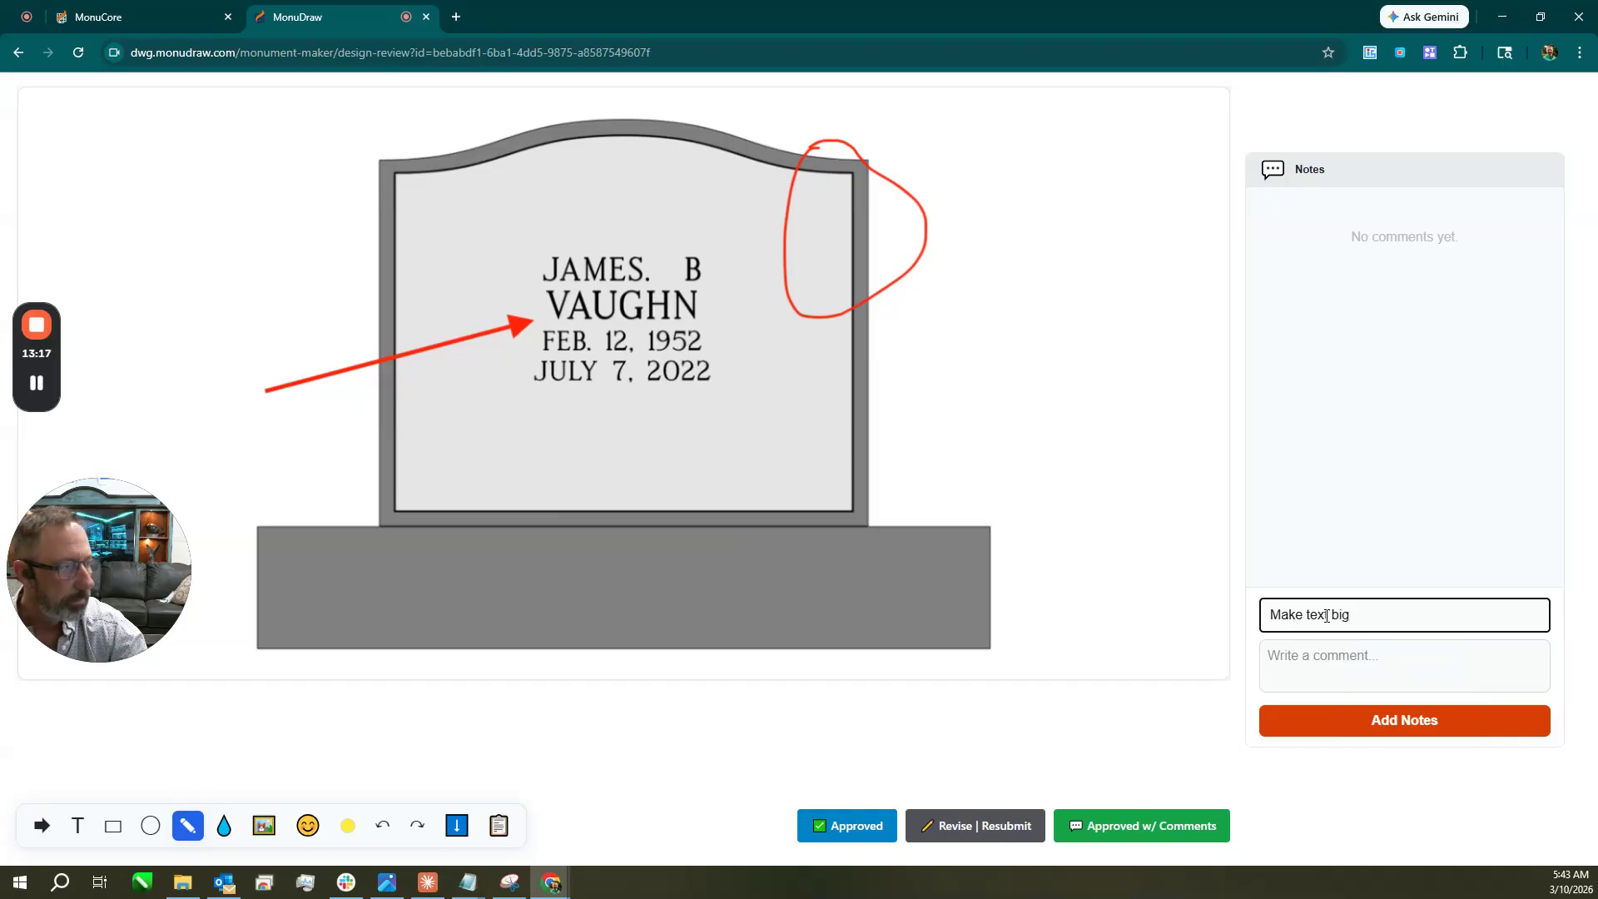
pyautogui.click(1362, 656)
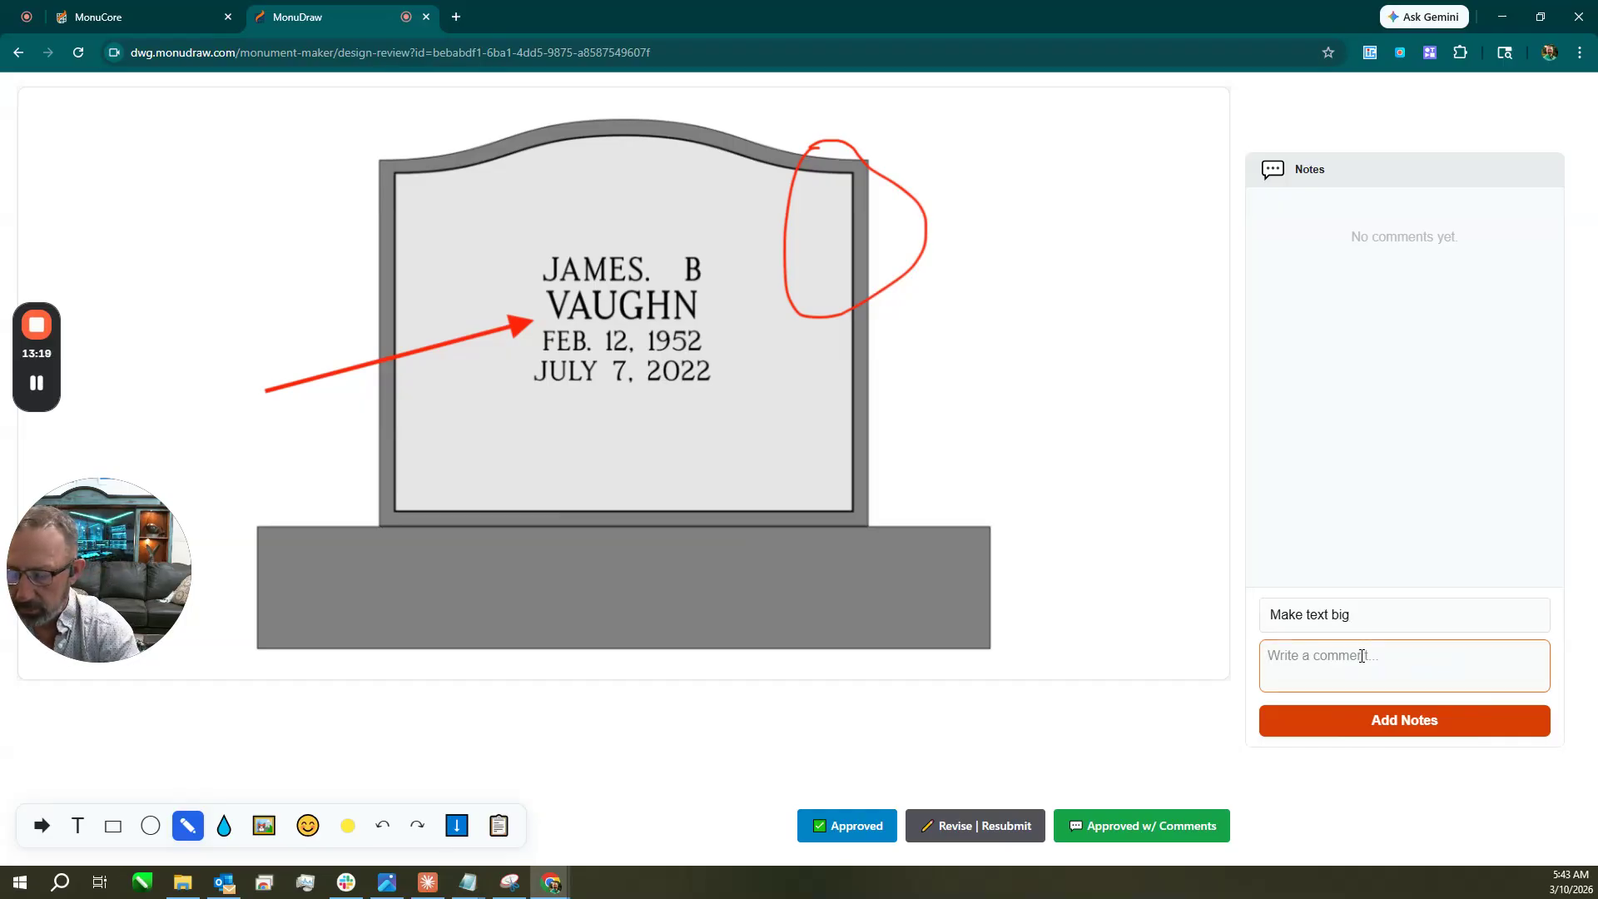
pyautogui.write('la')
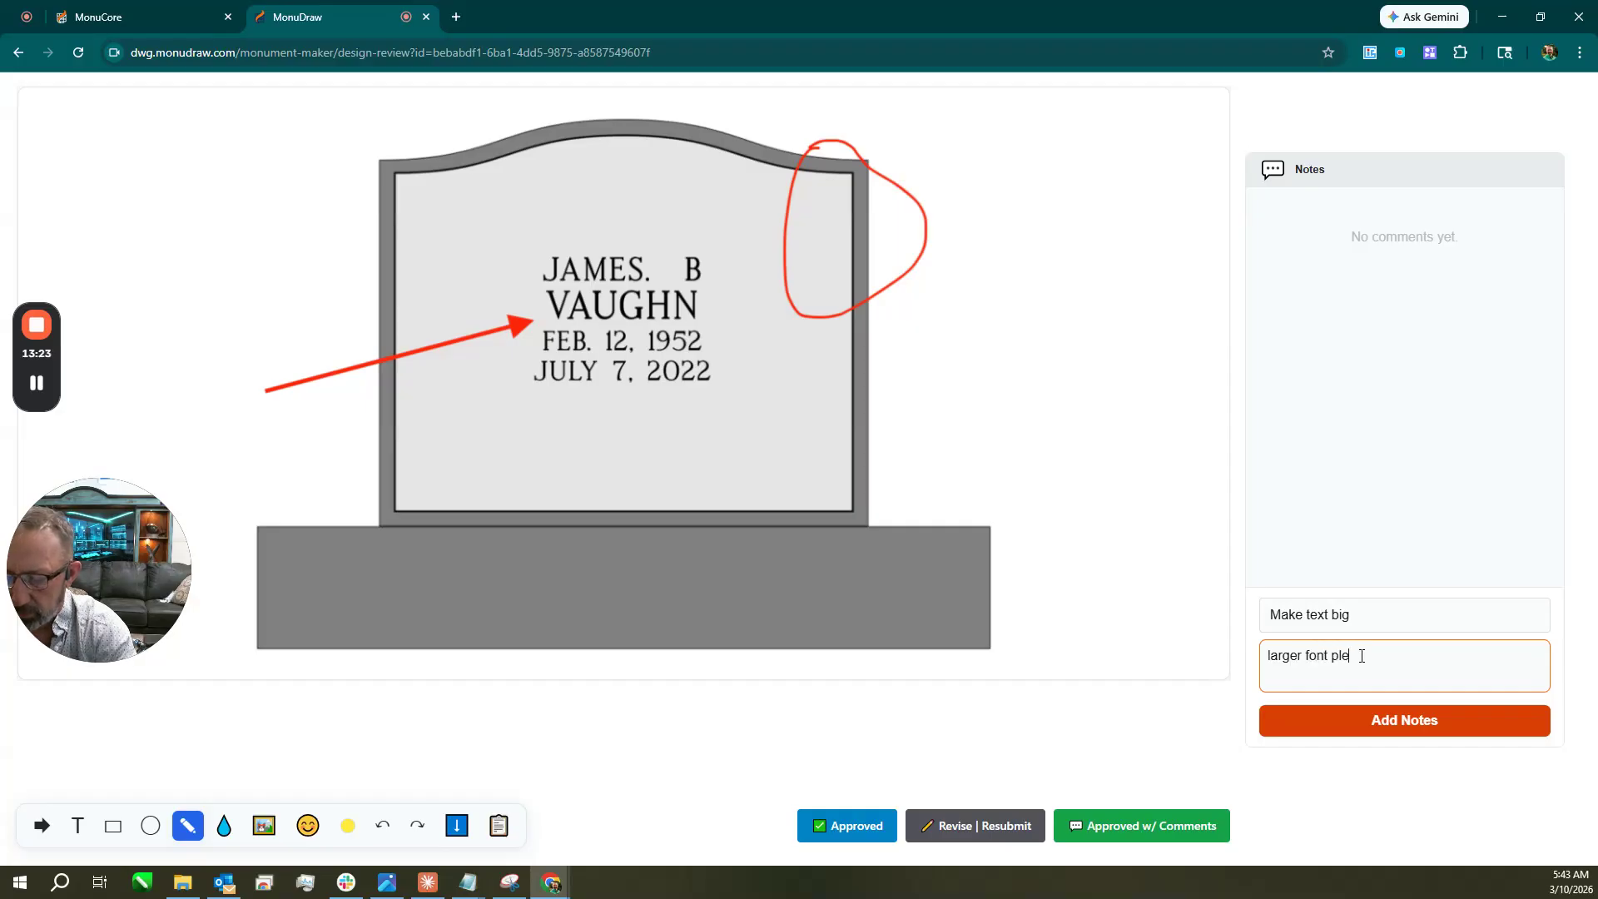
pyautogui.write('rger font please')
pyautogui.click(1373, 732)
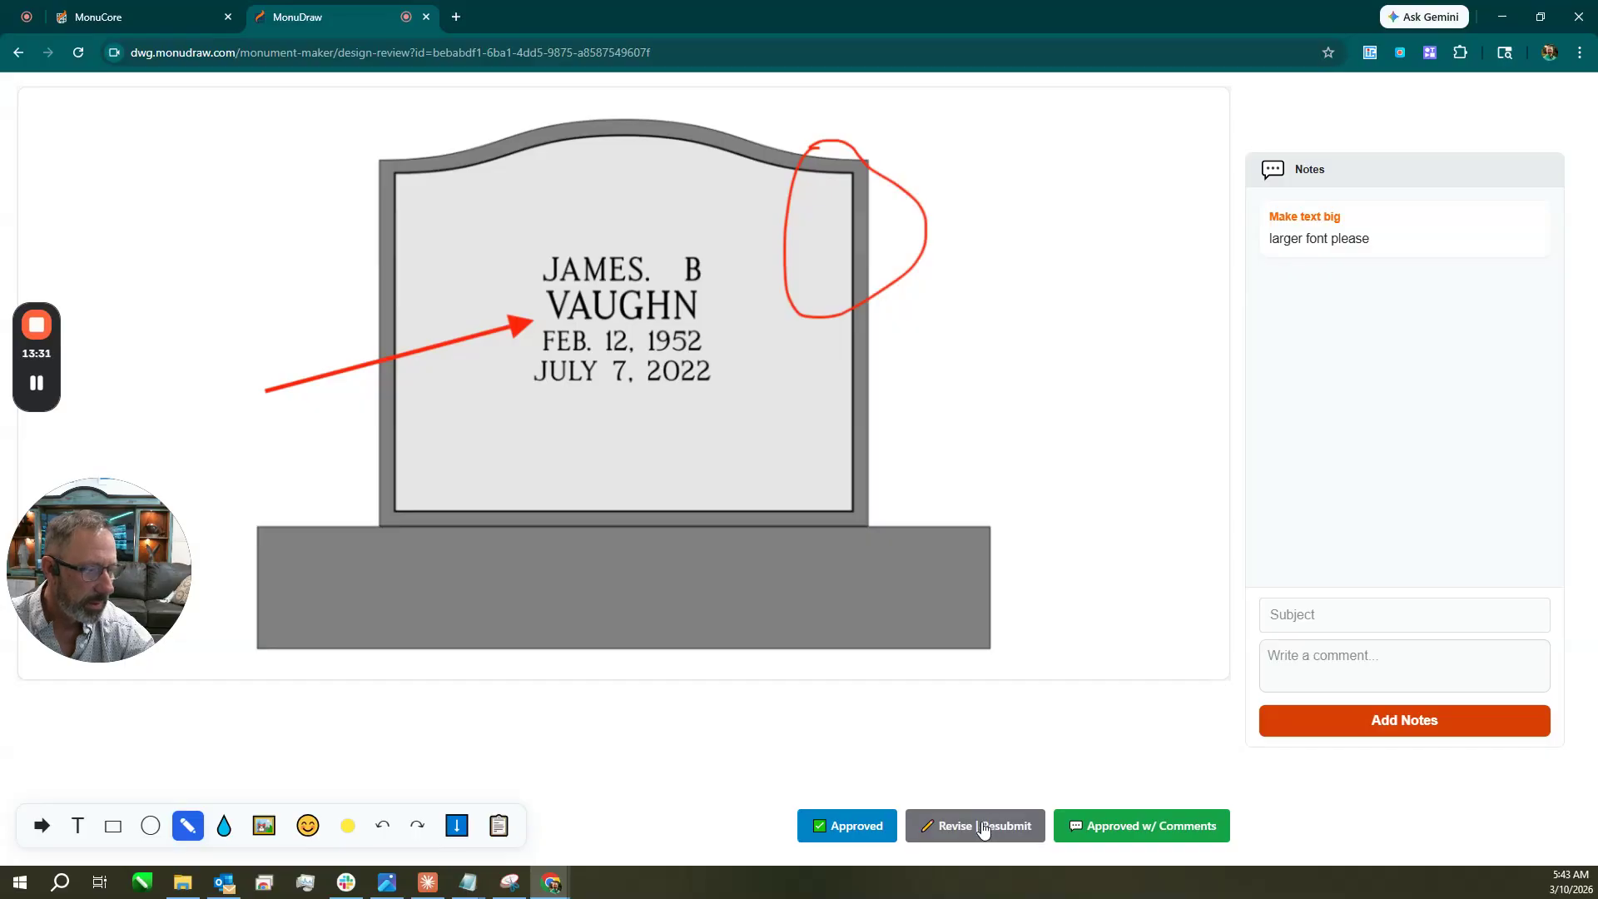
# Approve the proof with comments, confirm the decision, and close the review tab.
pyautogui.click(1166, 833)
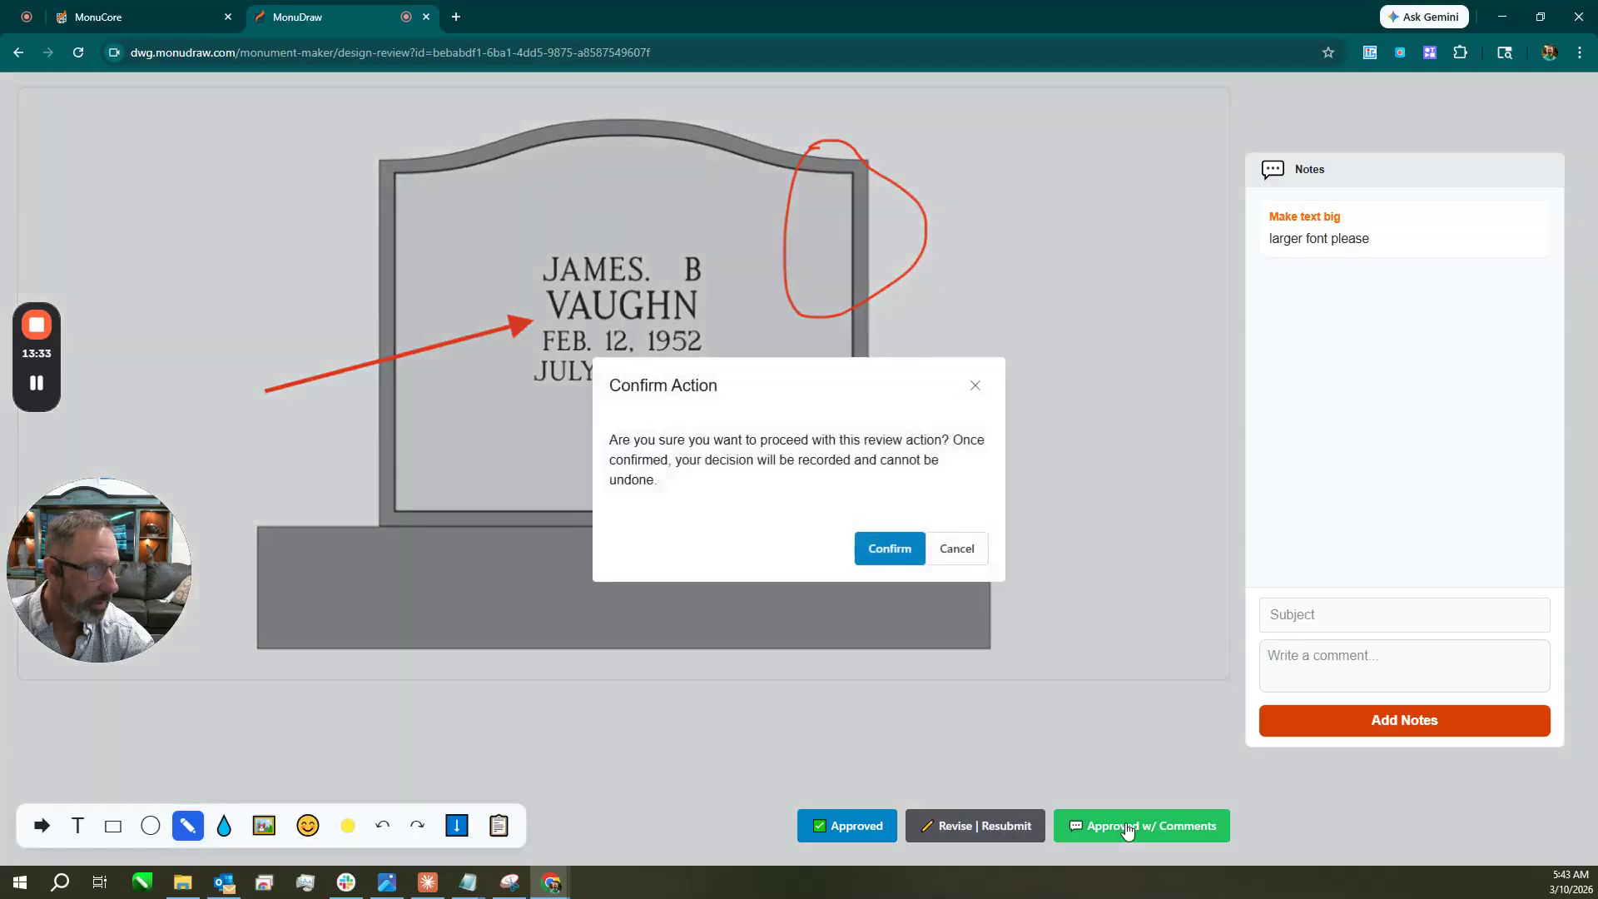
pyautogui.click(889, 549)
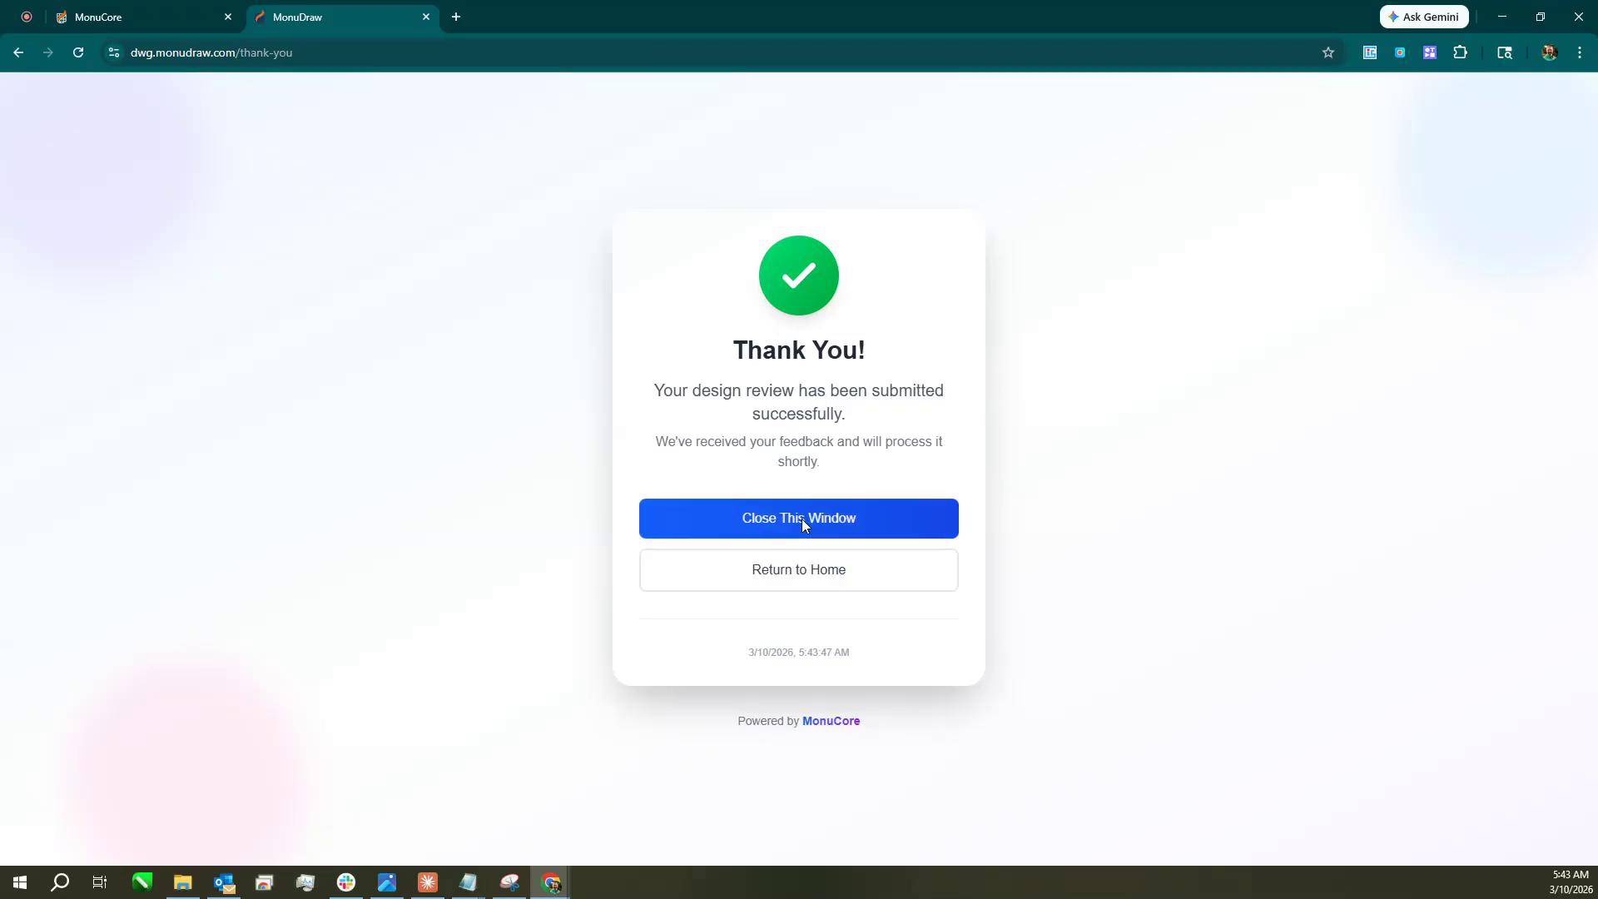
pyautogui.click(426, 17)
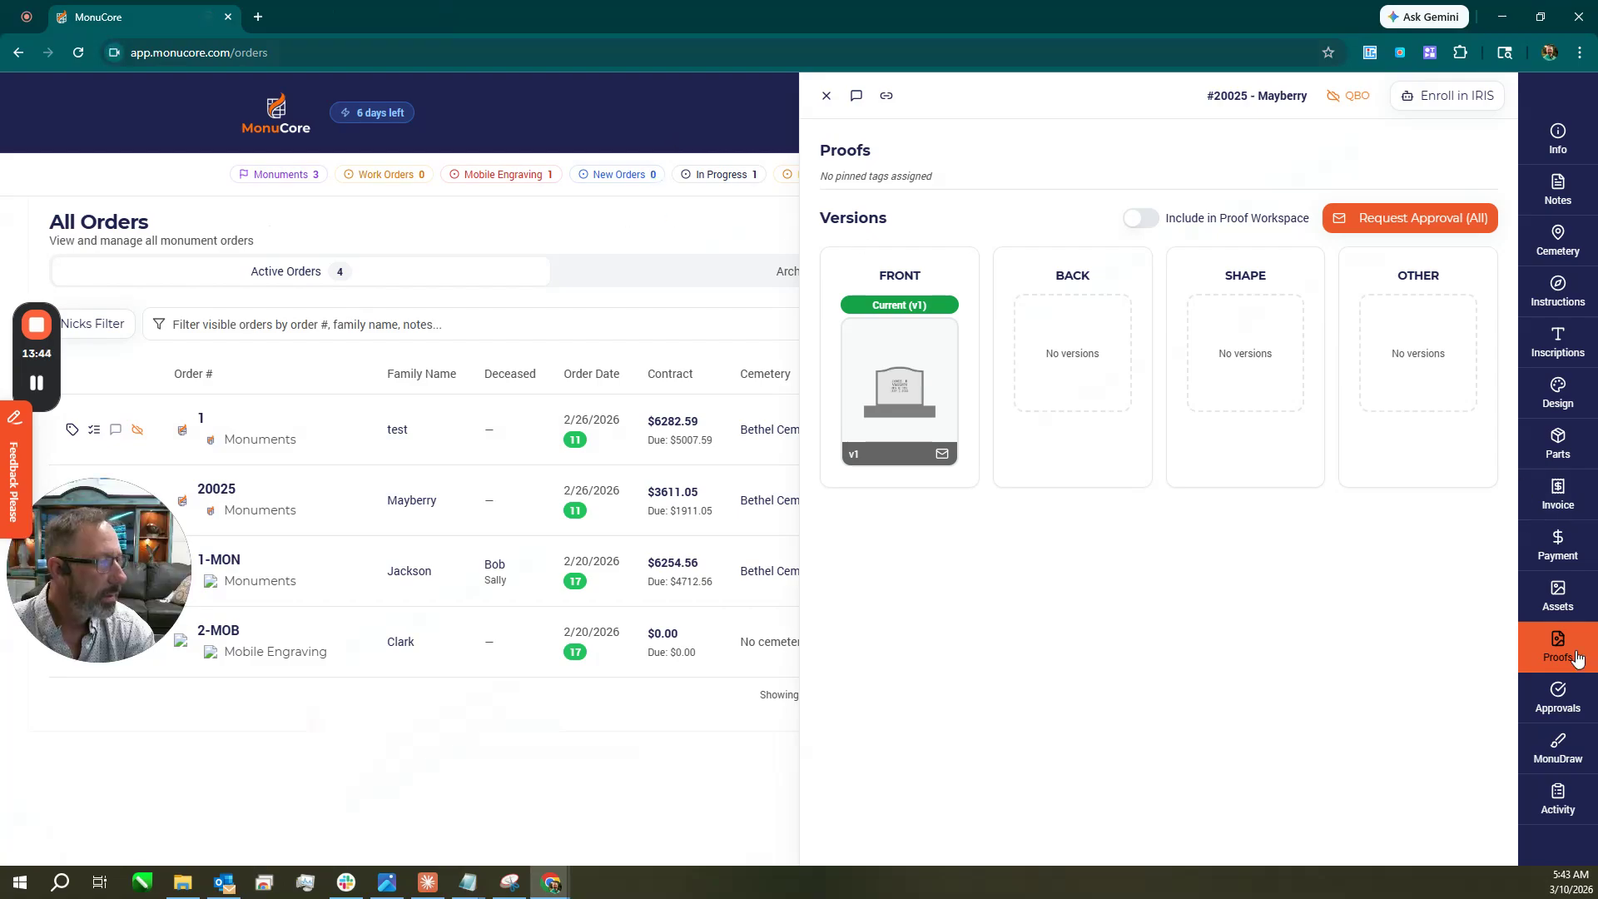
# Review the Version 1 proof approval comments, then close the order side panel.
pyautogui.click(1554, 703)
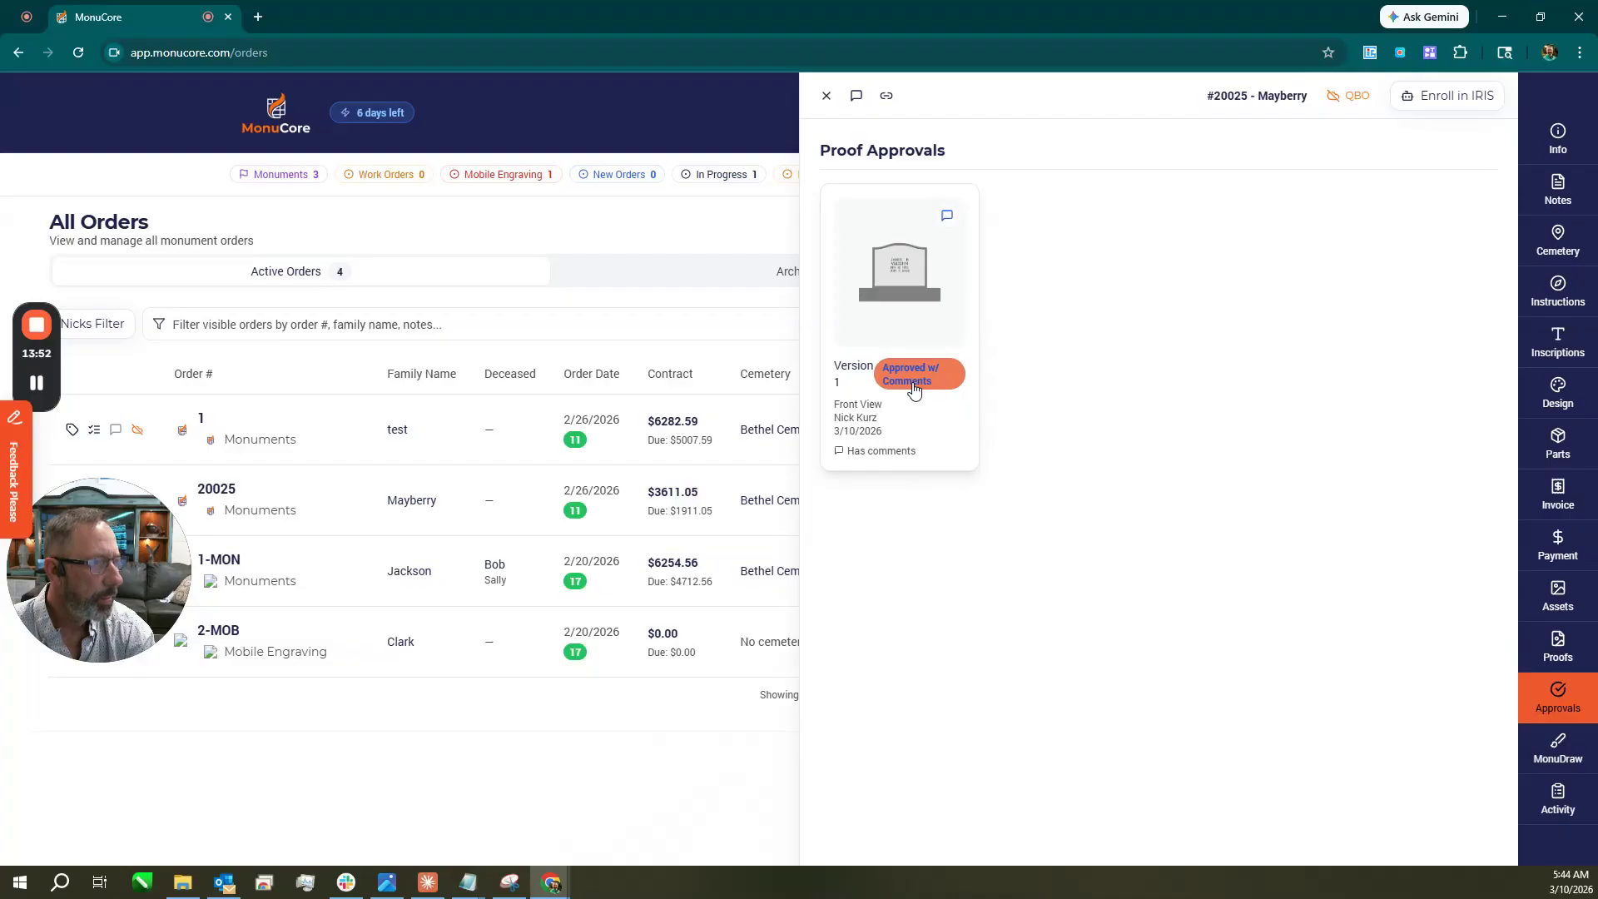
pyautogui.click(945, 225)
pyautogui.moveTo(653, 363); pyautogui.dragTo(481, 363)
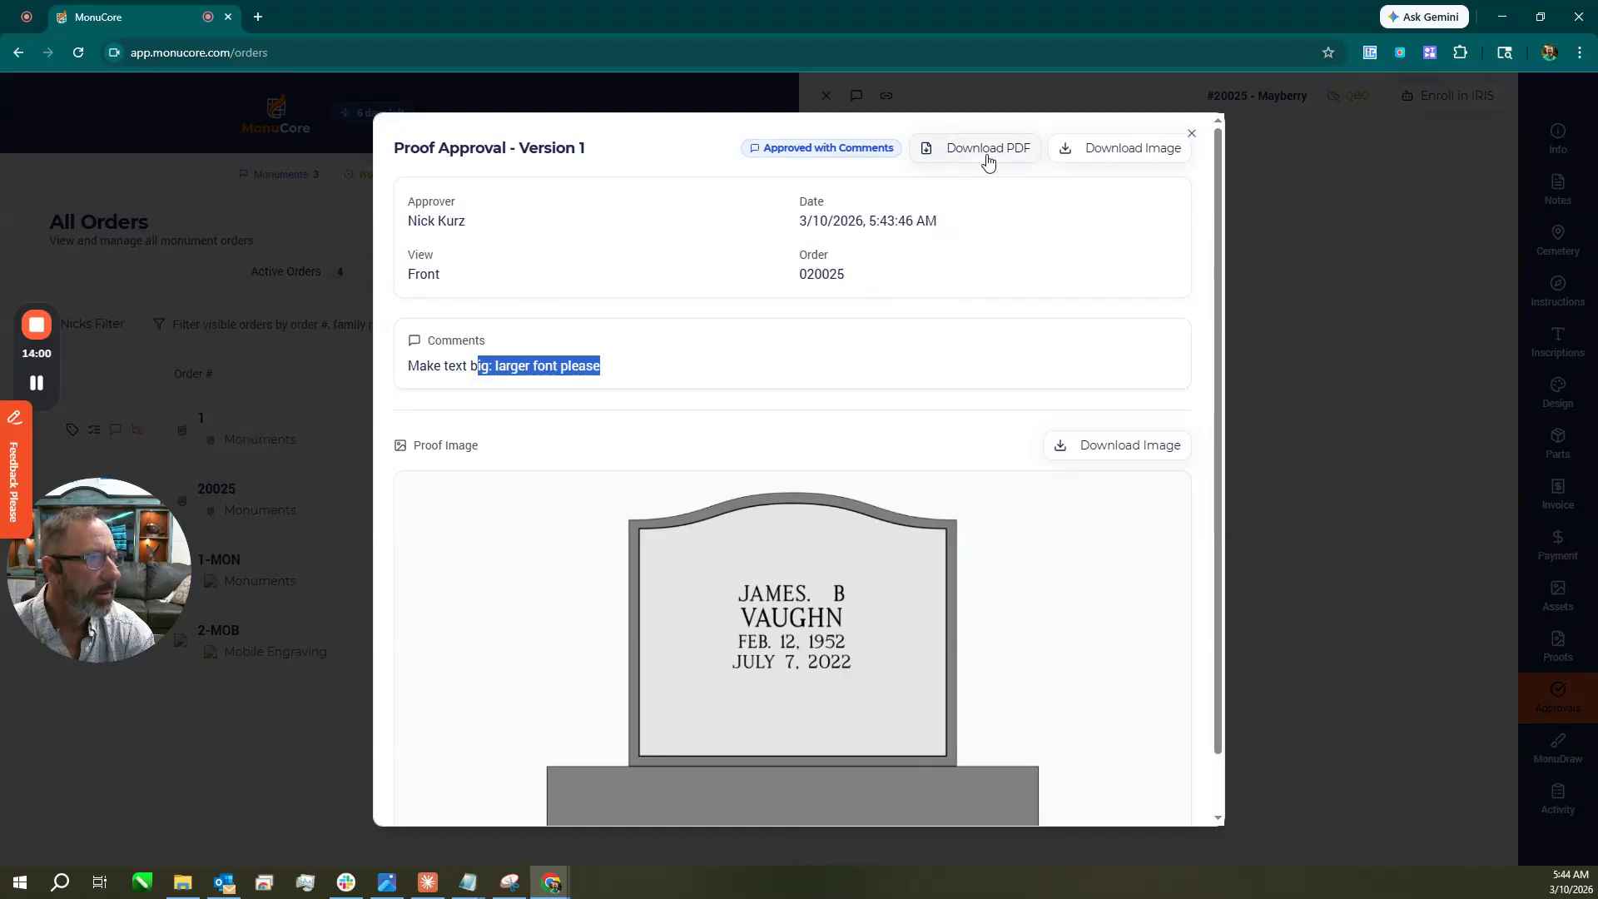
pyautogui.click(1193, 134)
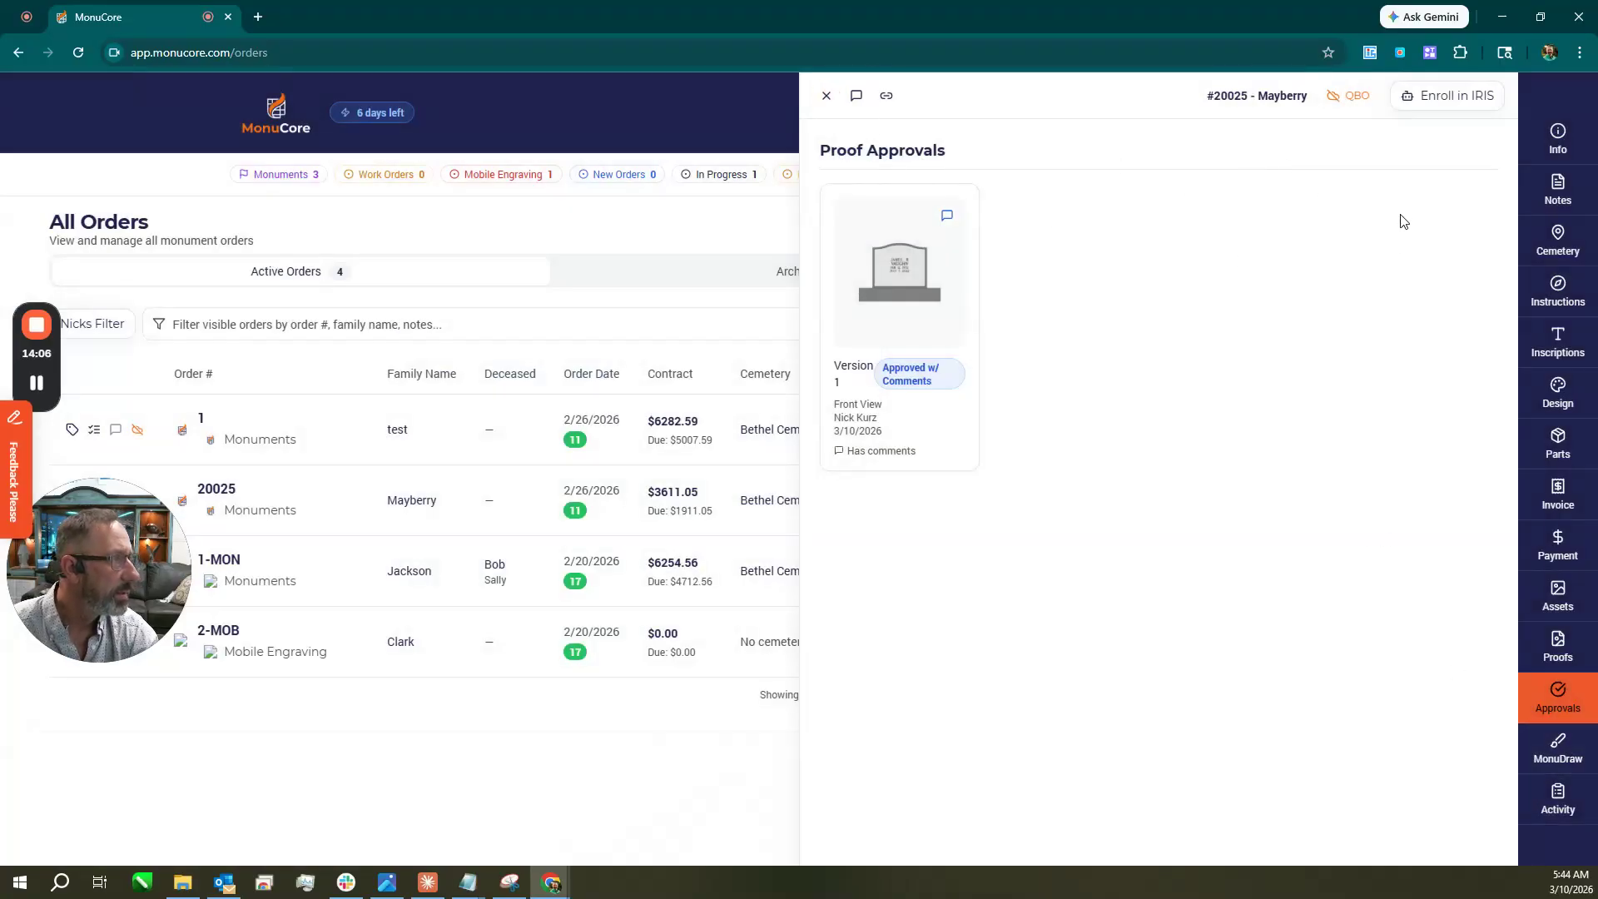
pyautogui.click(826, 96)
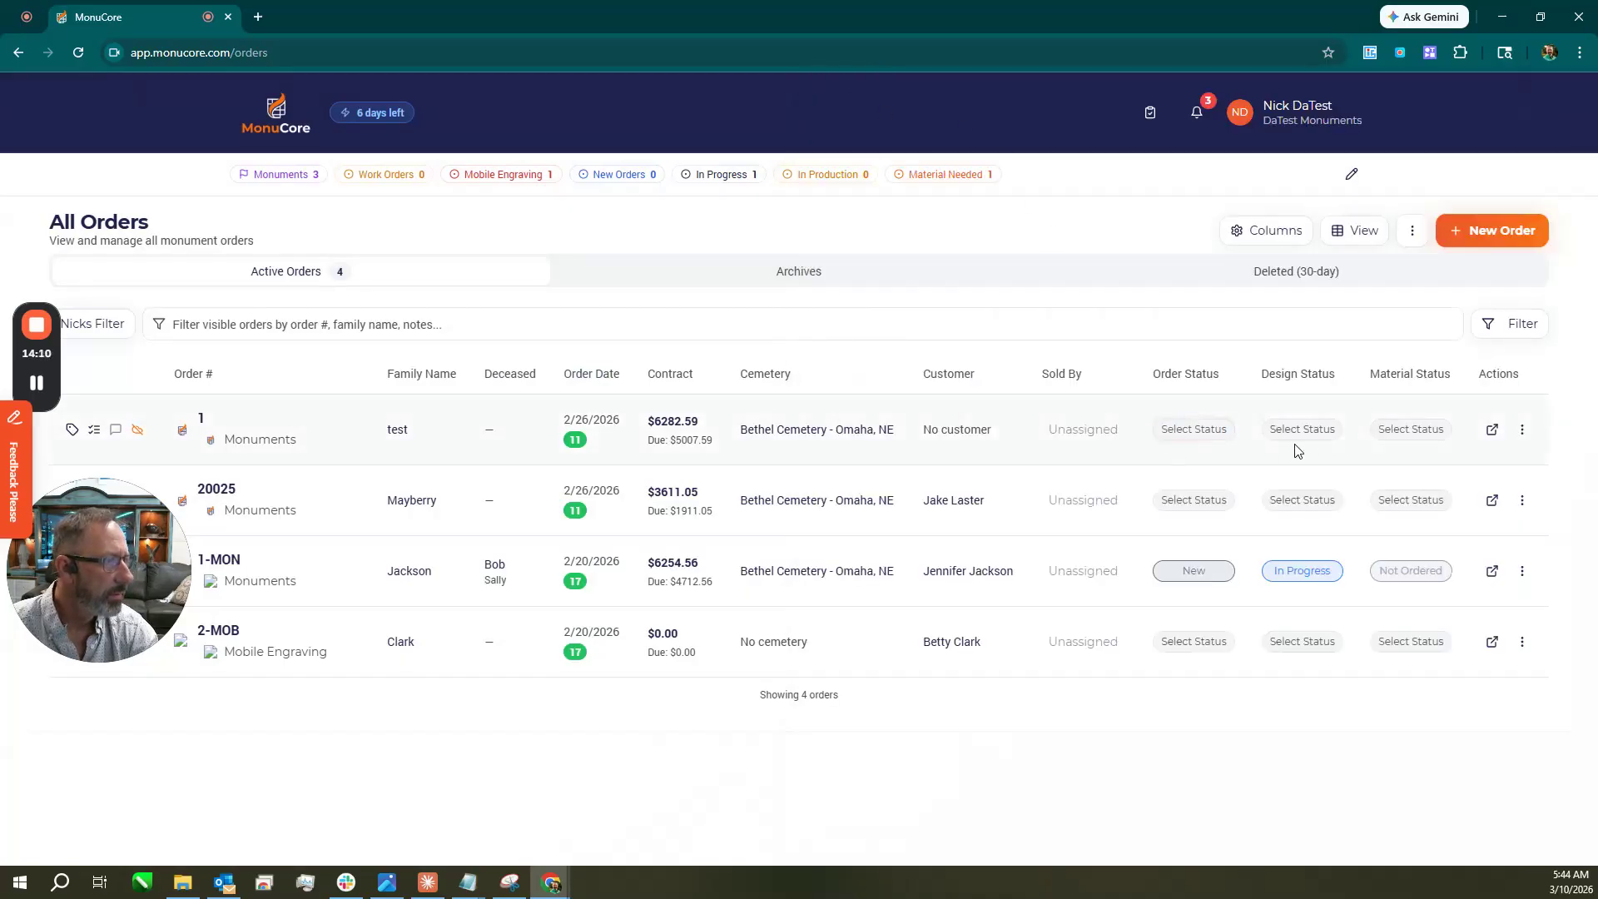
# Add the Rush Order feature tag to order 1 alongside Standard.
pyautogui.click(72, 430)
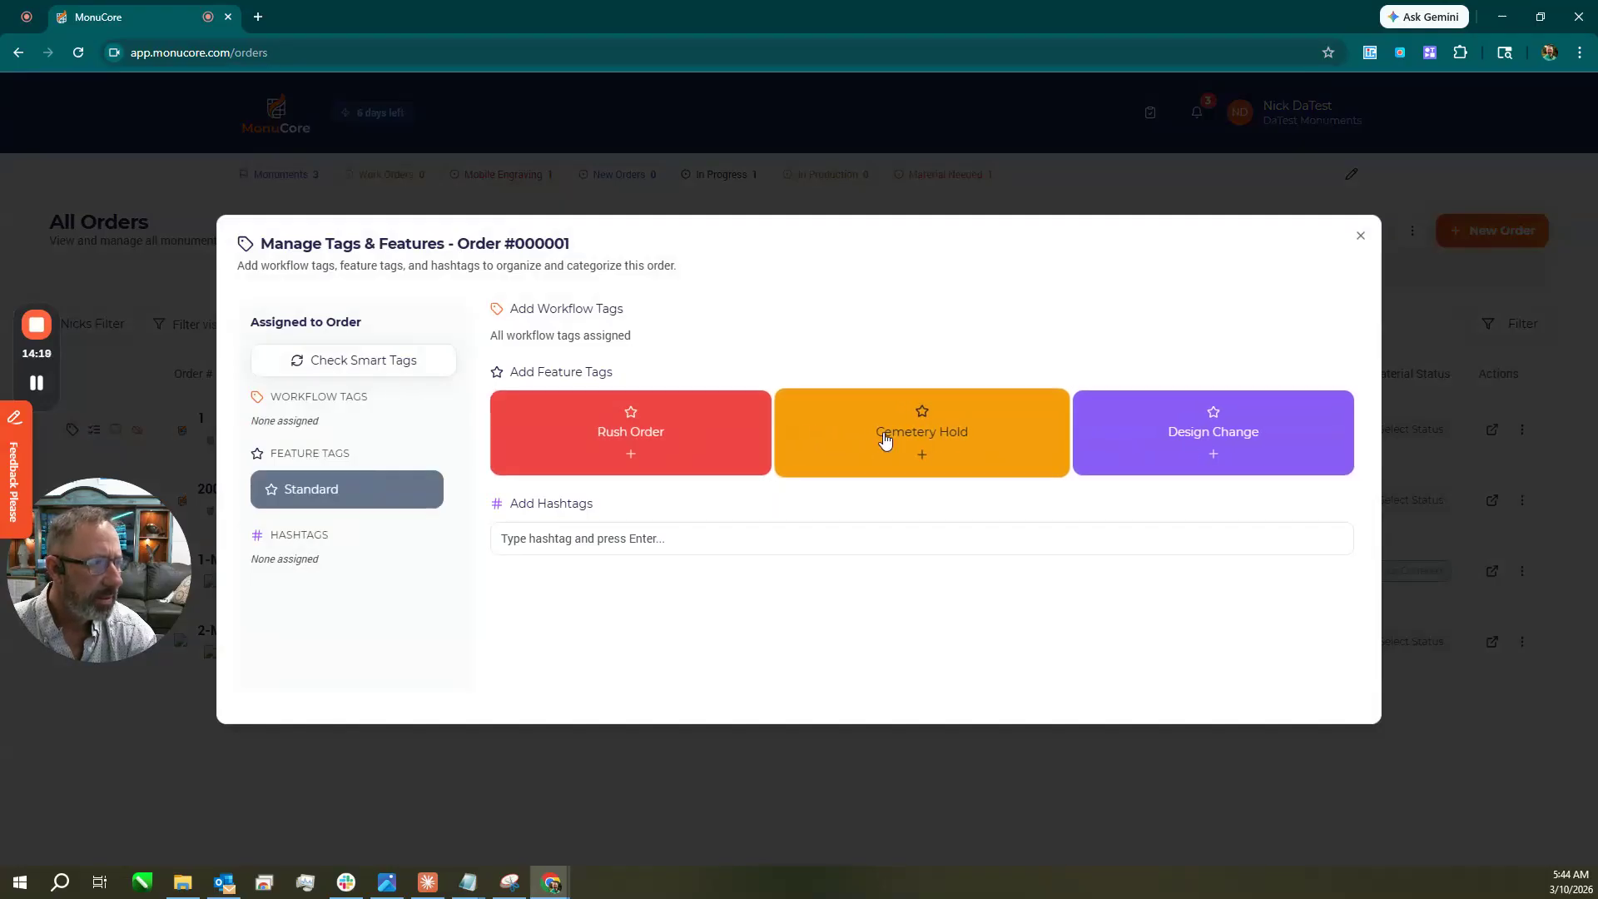
pyautogui.click(753, 438)
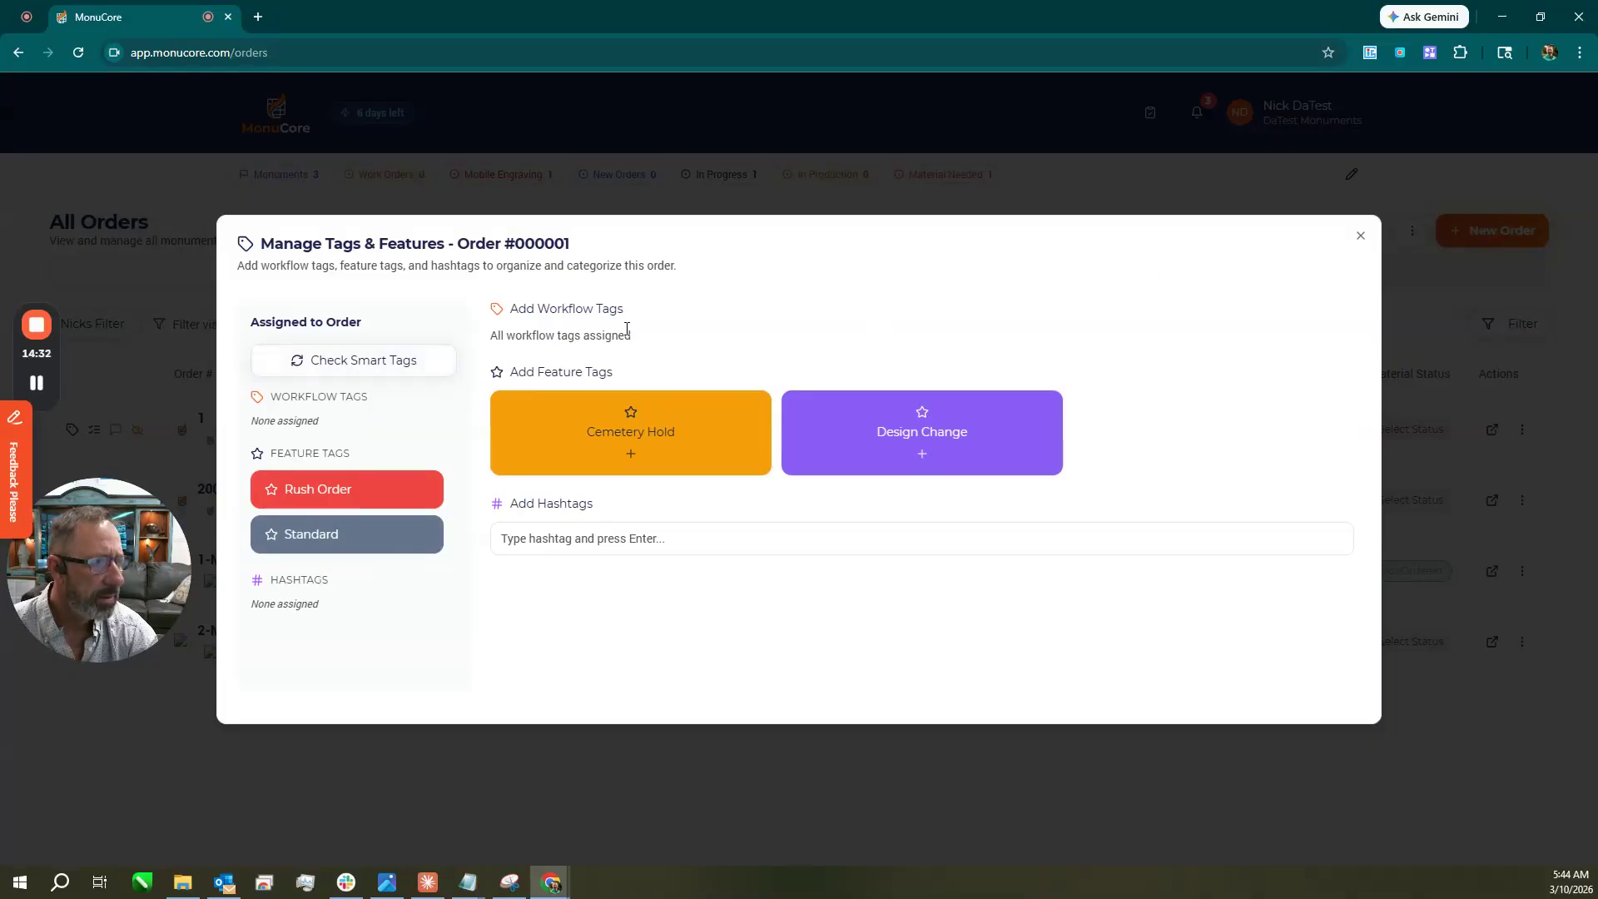
pyautogui.click(1362, 238)
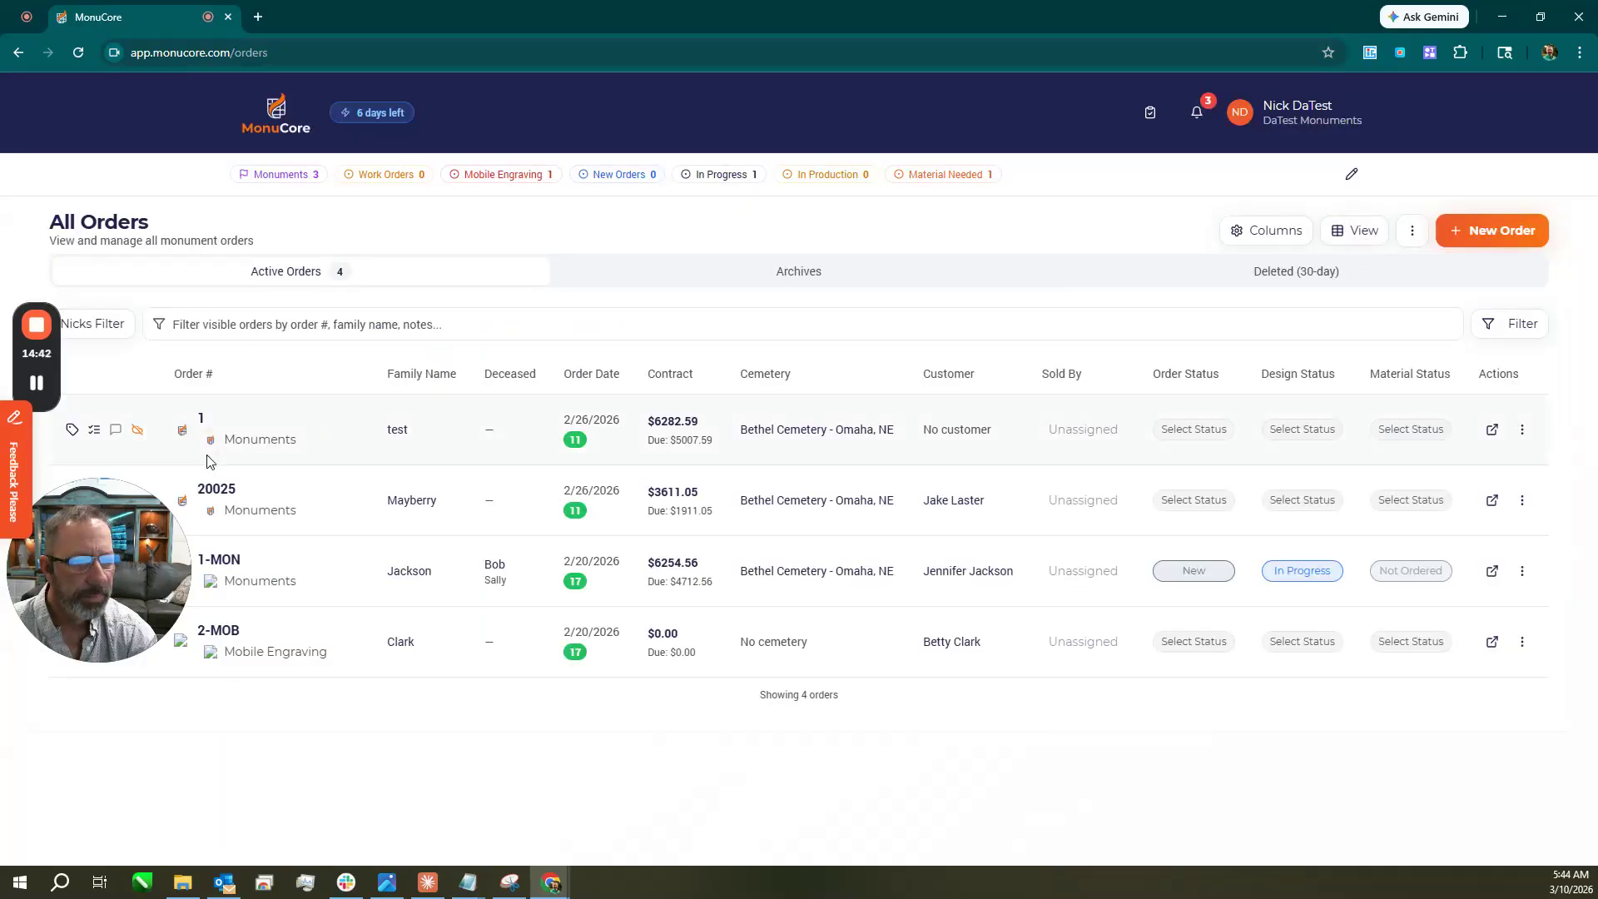
# Start a custom task on order 1 titled 'Getrdone' in the Production category.
pyautogui.click(94, 430)
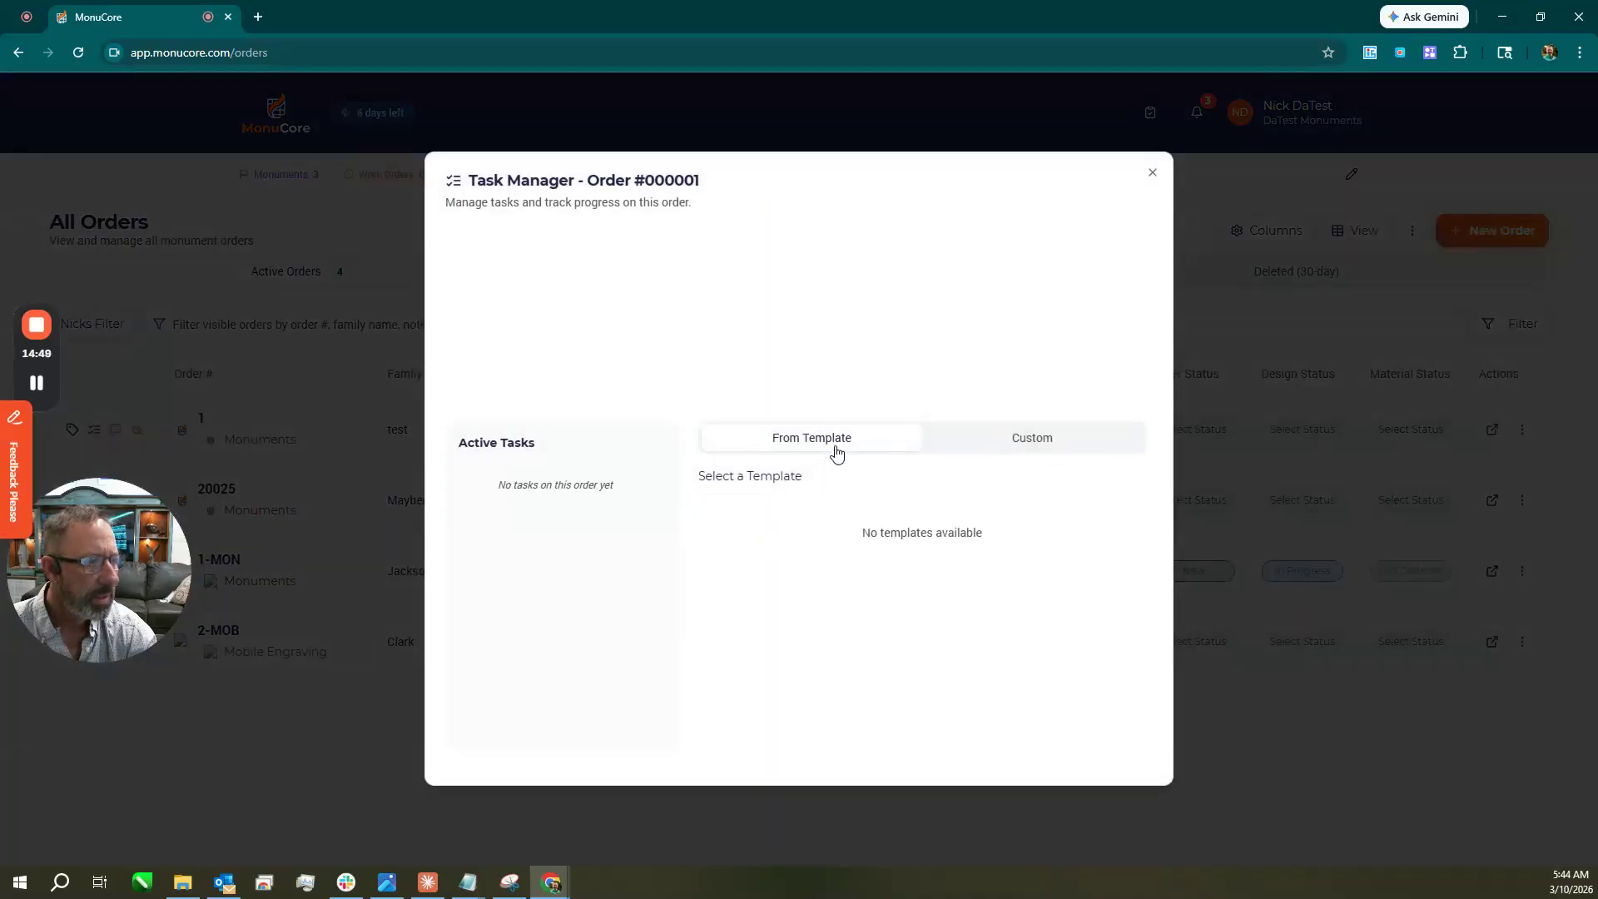
pyautogui.click(973, 447)
pyautogui.click(789, 364)
pyautogui.write('Getrdone')
pyautogui.click(751, 457)
pyautogui.click(781, 541)
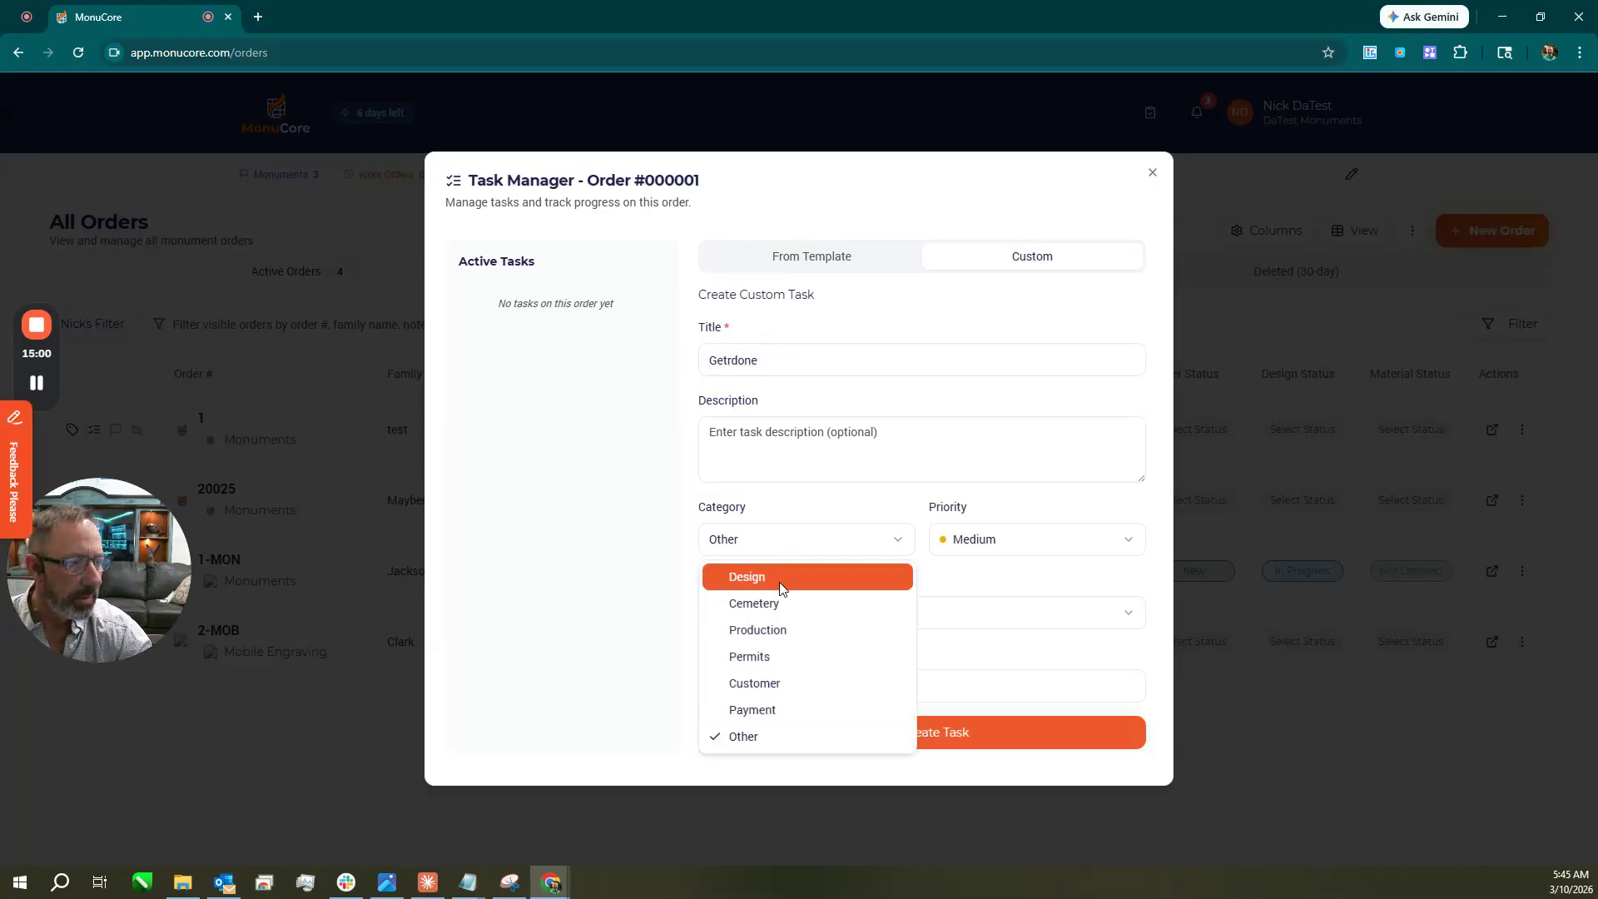
pyautogui.click(782, 630)
# Make the task Urgent, assign it, set due date Mar 13, create it, and view My Tasks.
pyautogui.click(1002, 546)
pyautogui.click(1004, 577)
pyautogui.click(892, 631)
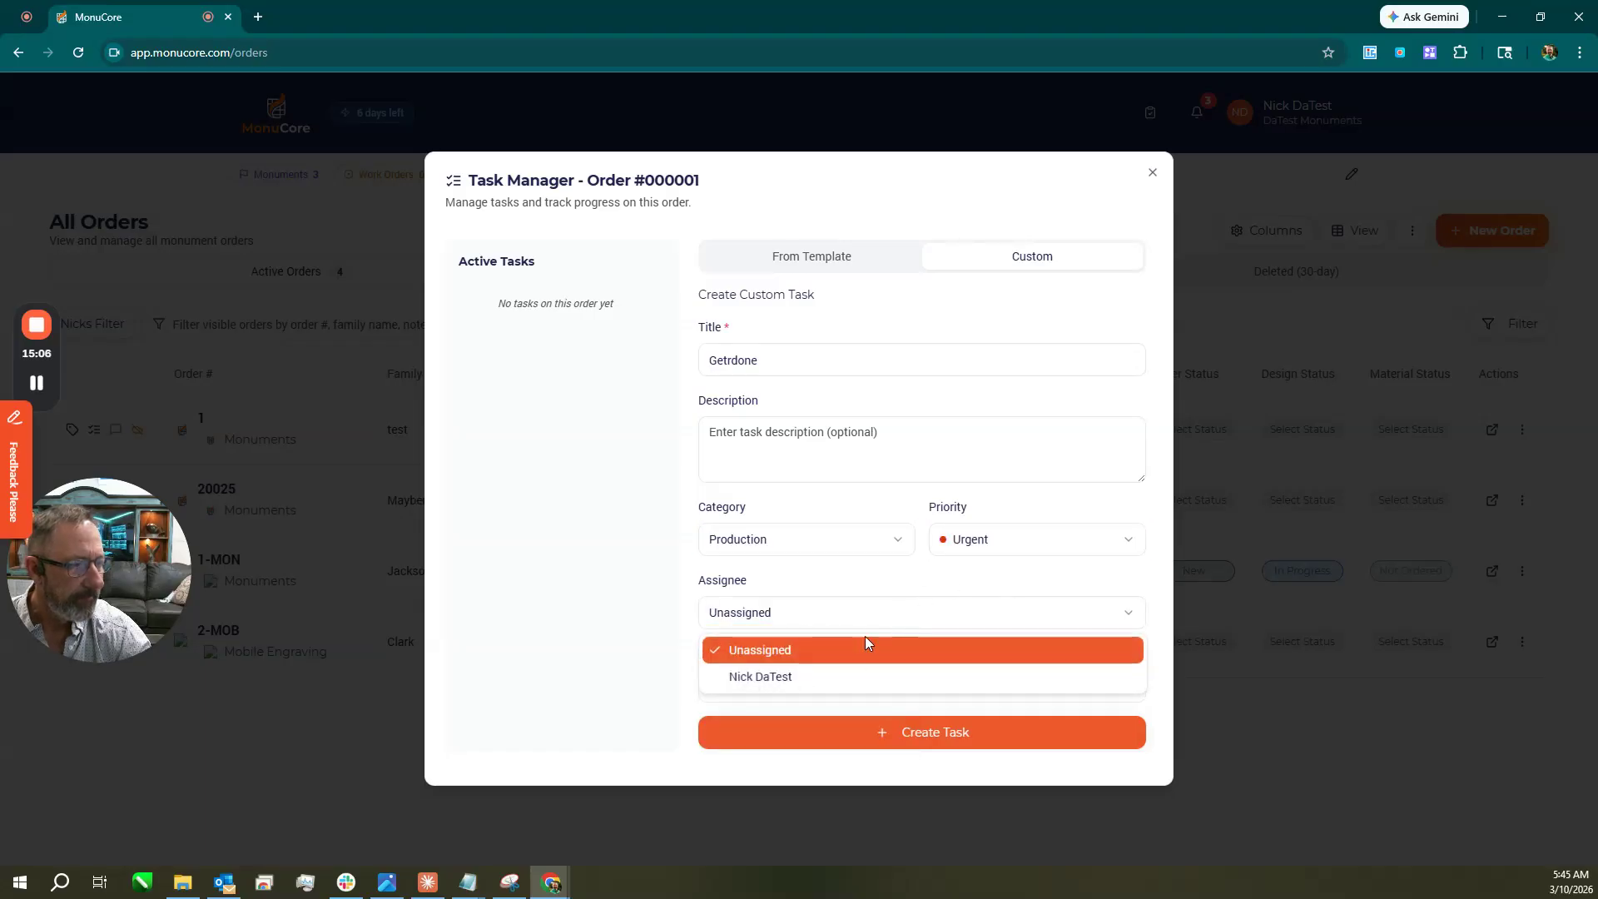
pyautogui.click(847, 676)
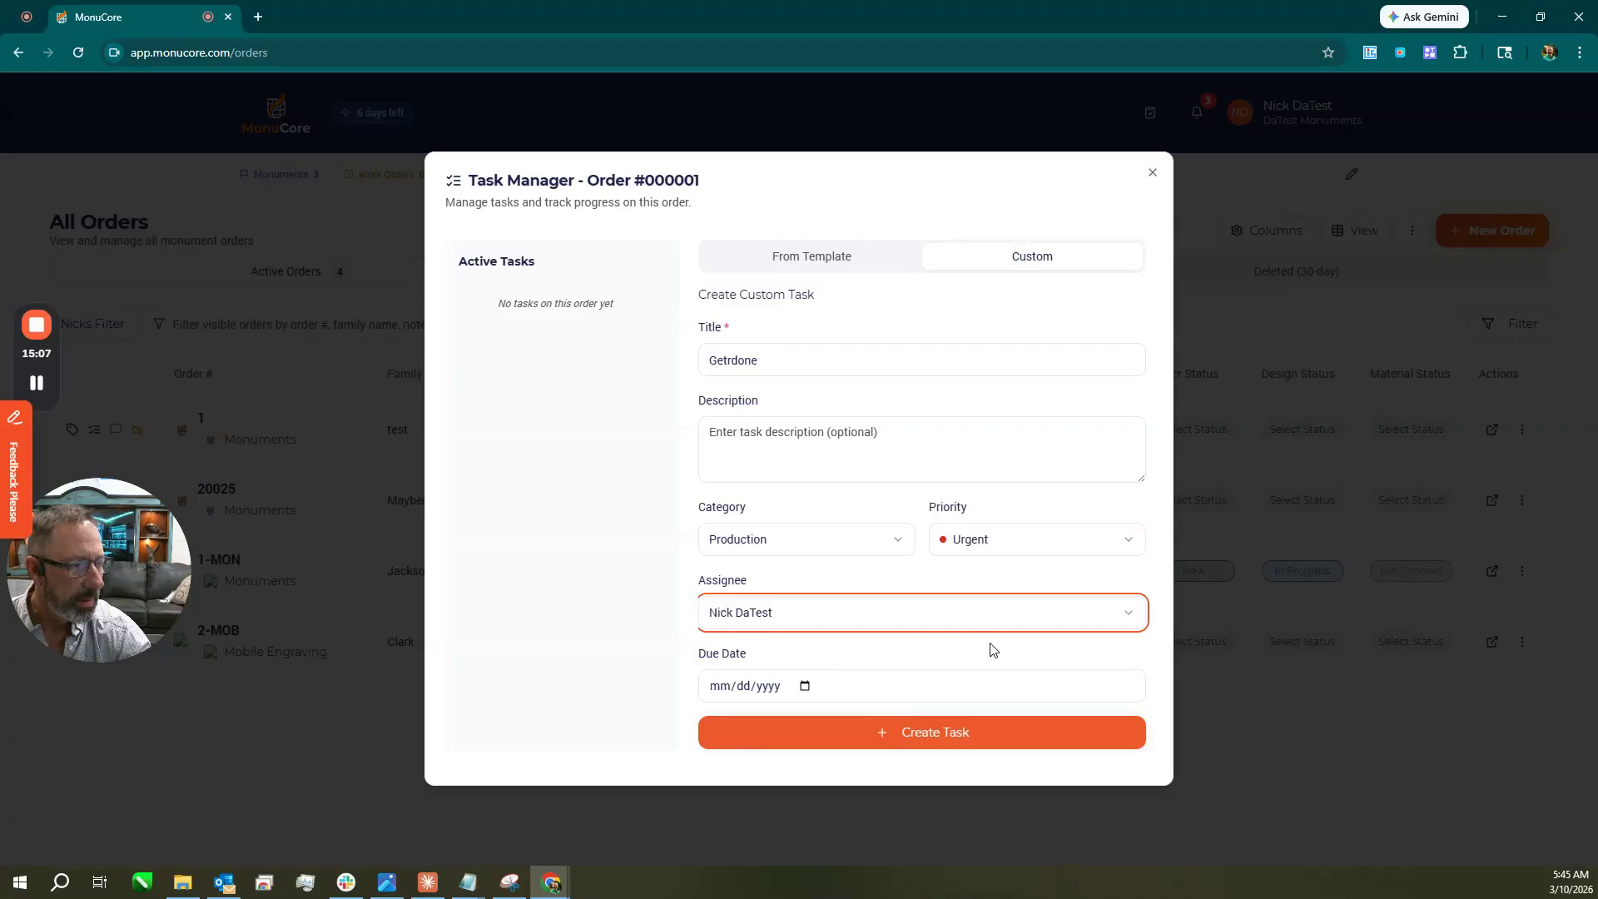
pyautogui.click(805, 690)
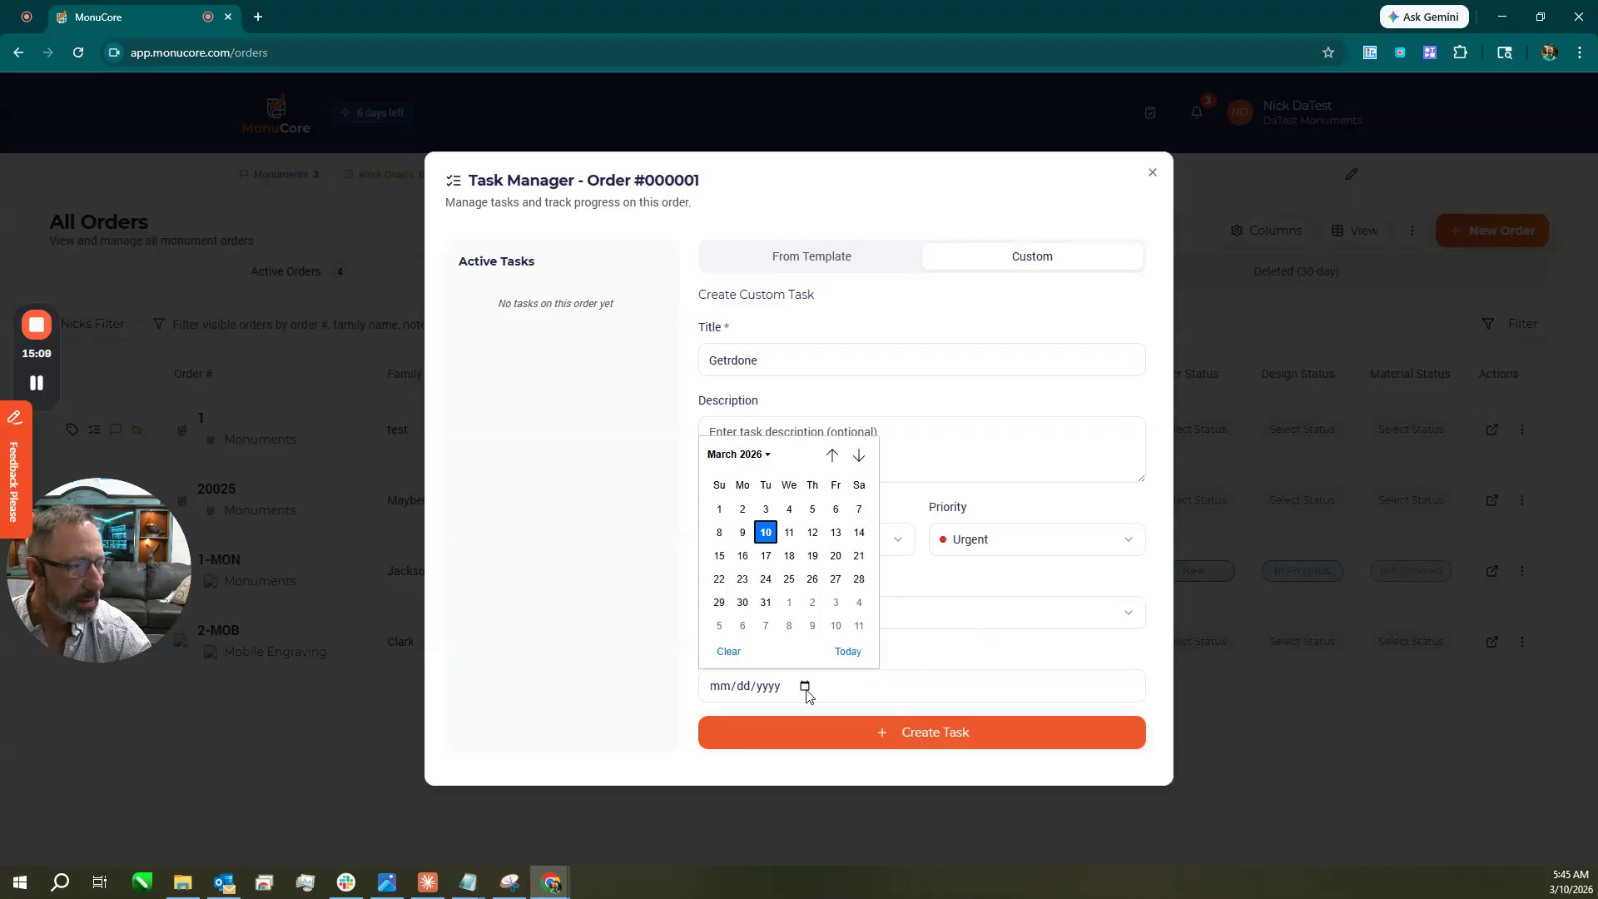
pyautogui.click(857, 537)
pyautogui.click(871, 735)
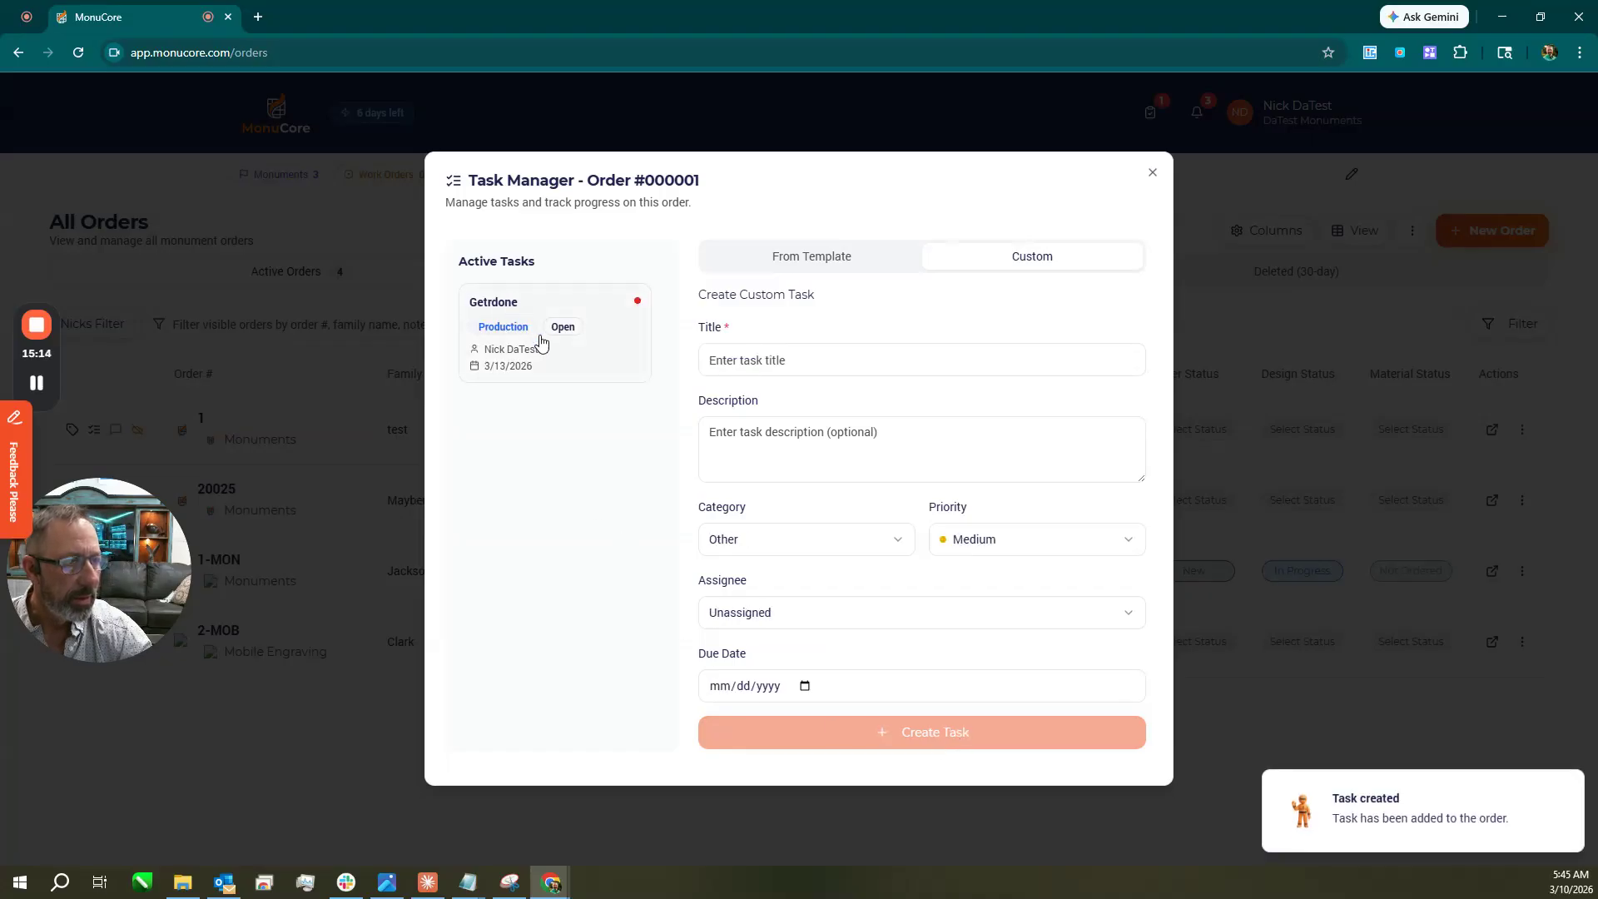
pyautogui.click(1153, 172)
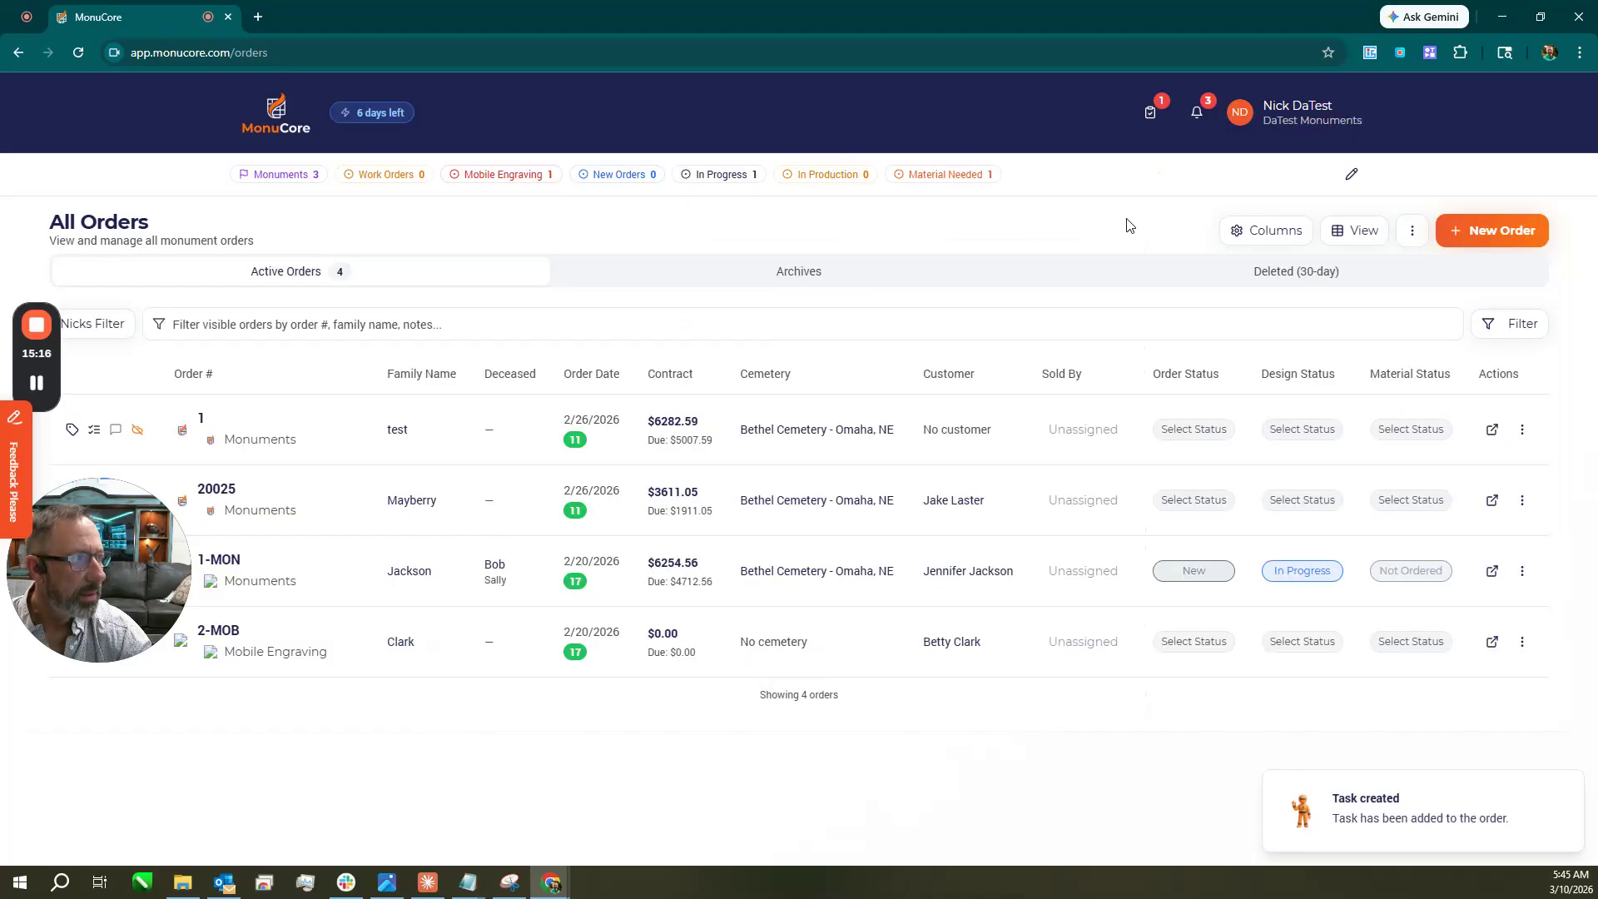
pyautogui.click(1150, 112)
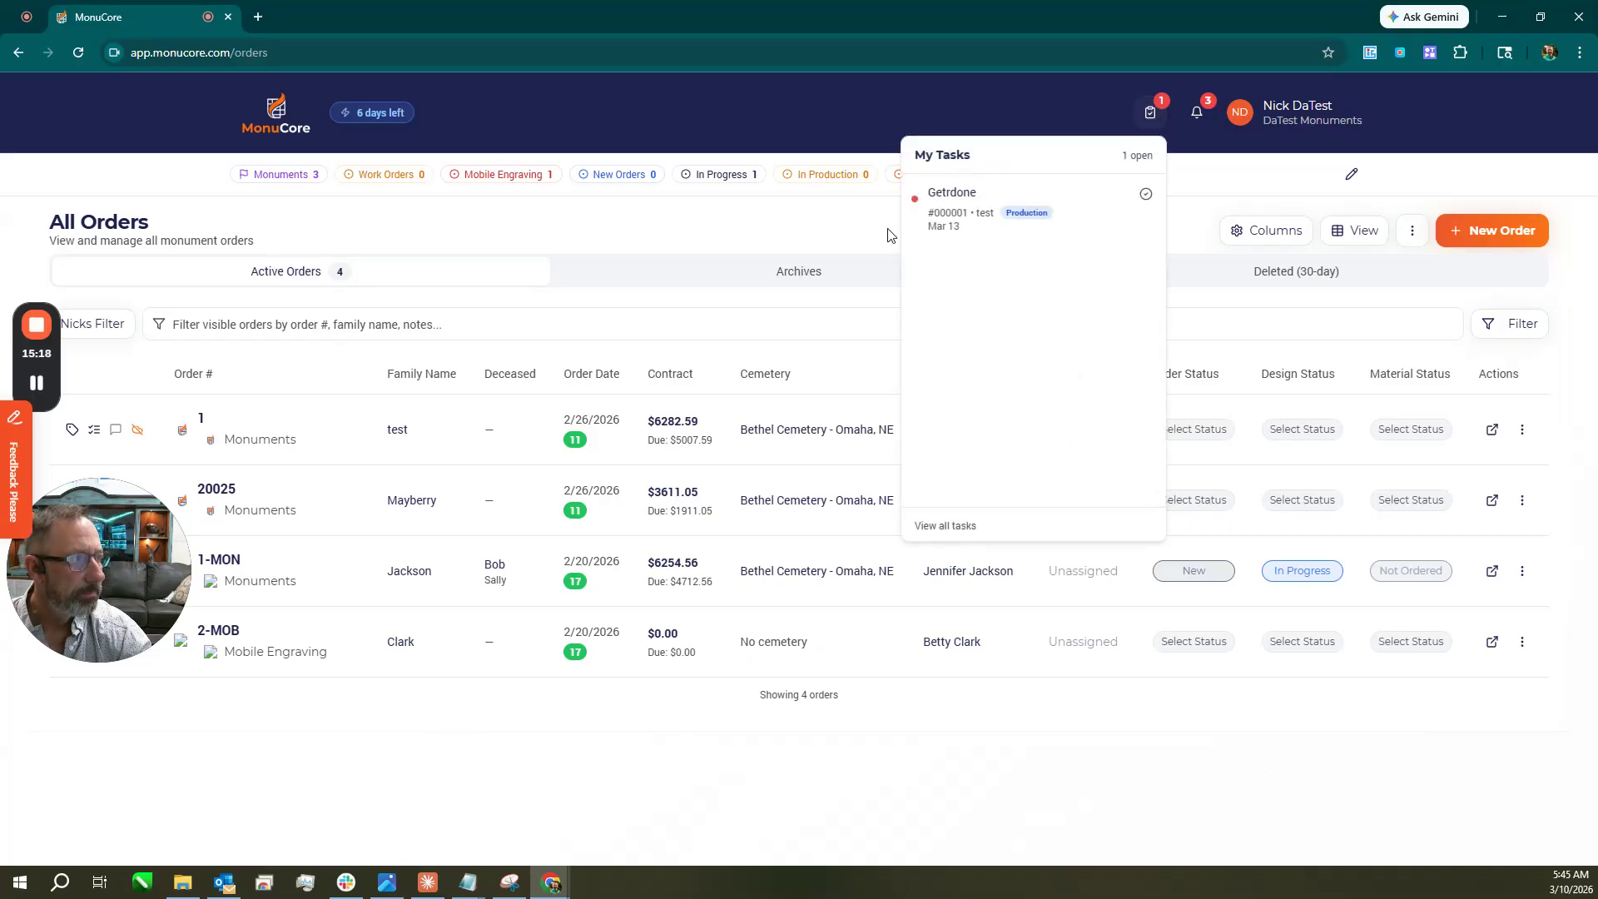
# Reload the crashed application and briefly visit the Conversations page.
pyautogui.click(968, 211)
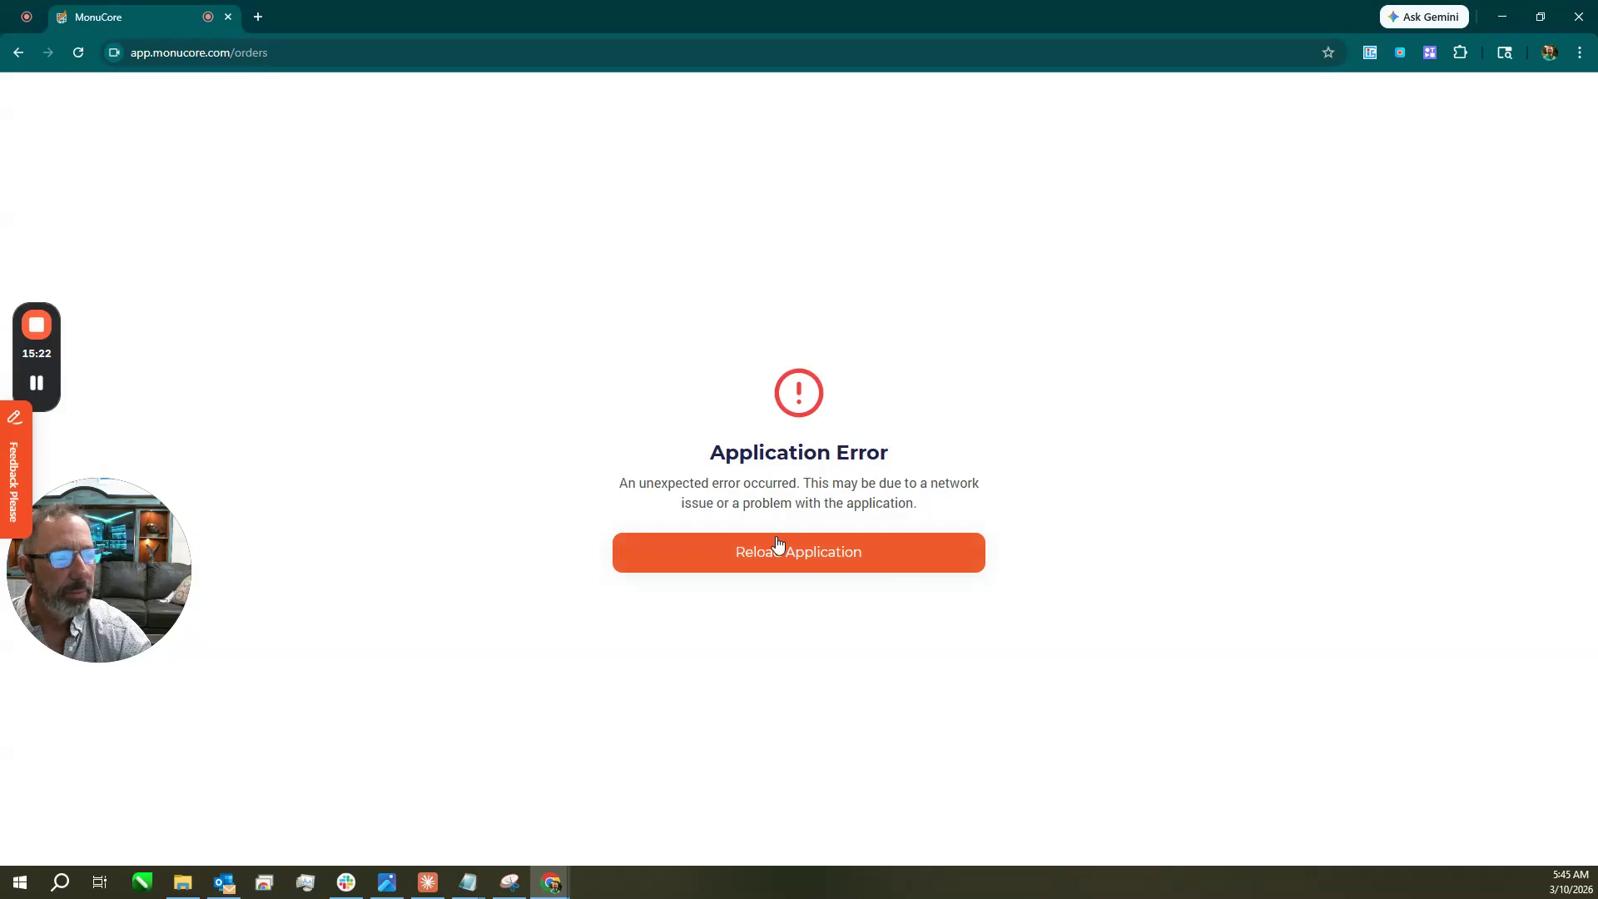
pyautogui.click(800, 553)
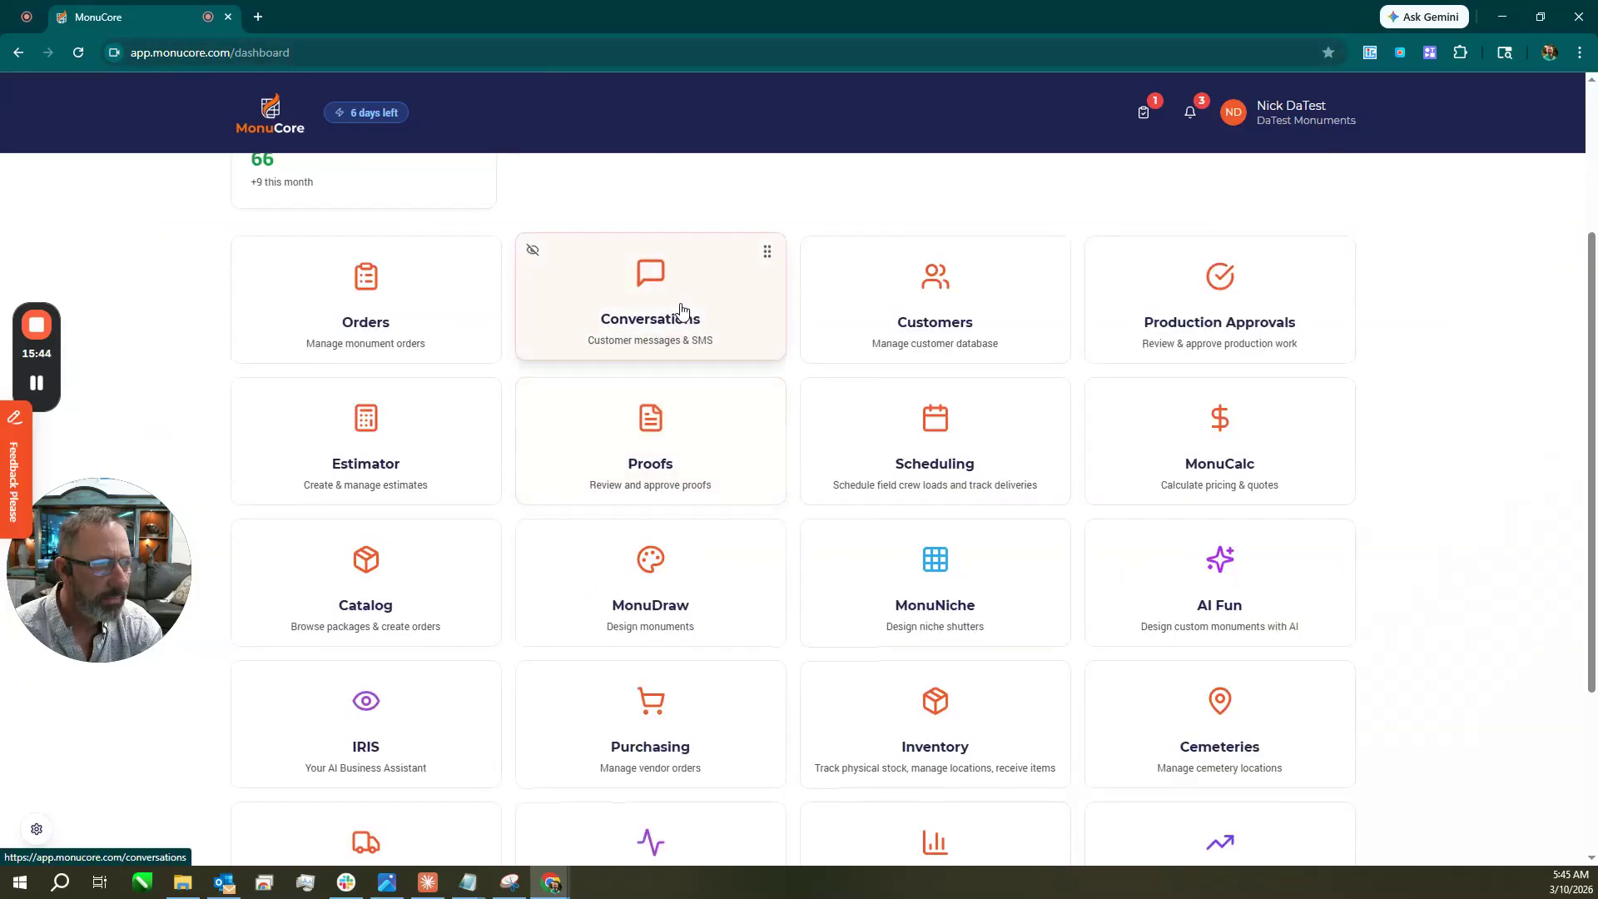
pyautogui.click(681, 311)
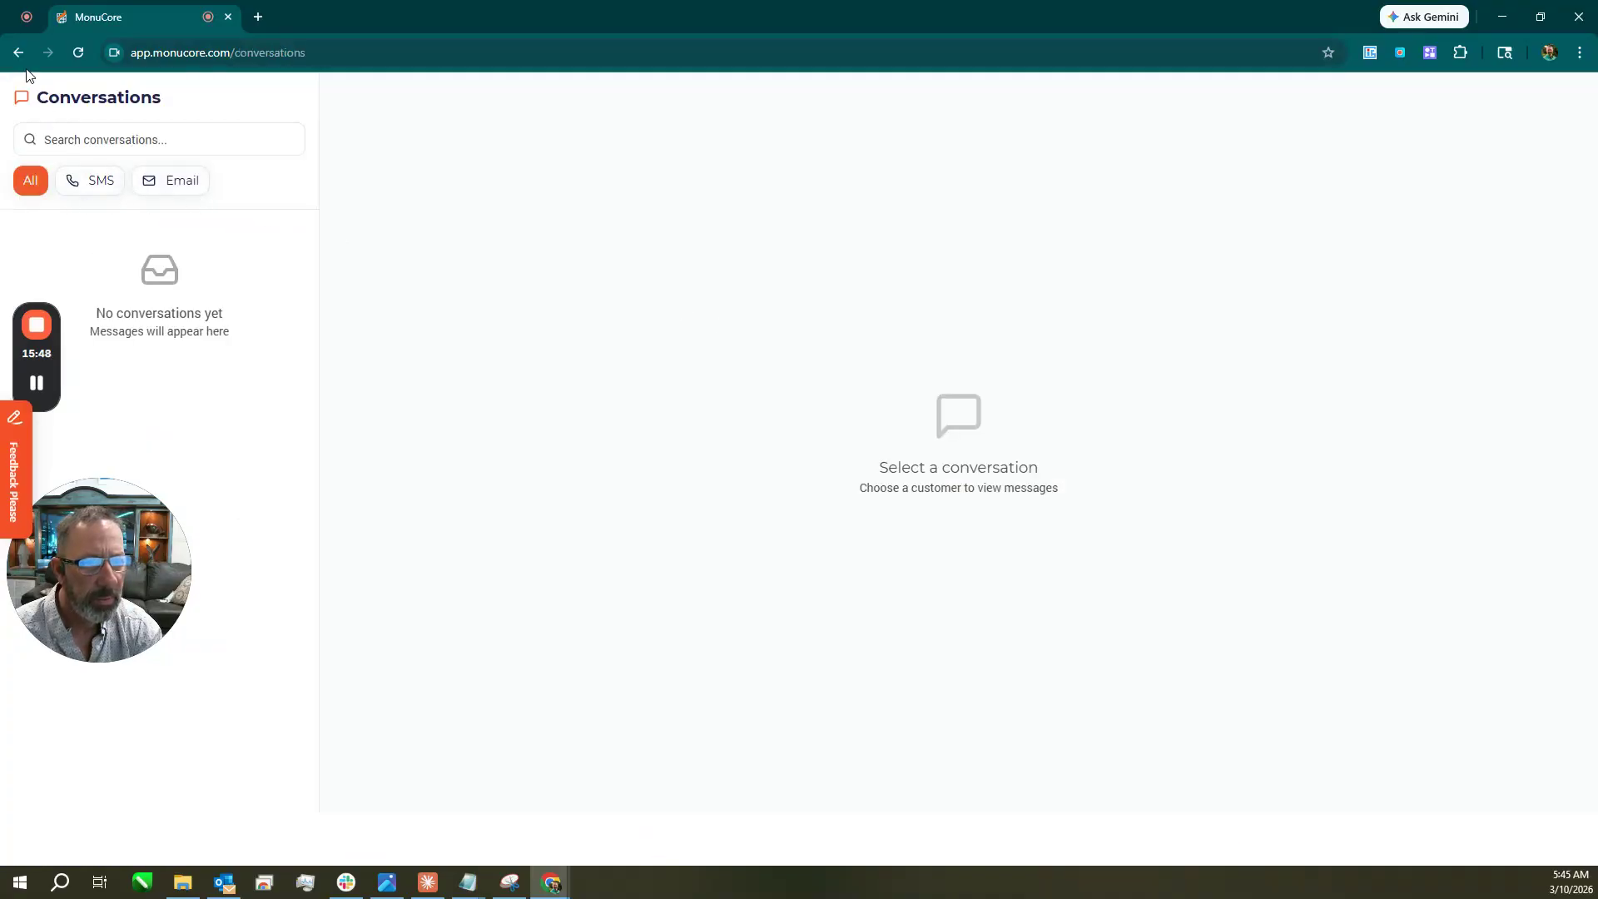
pyautogui.click(18, 53)
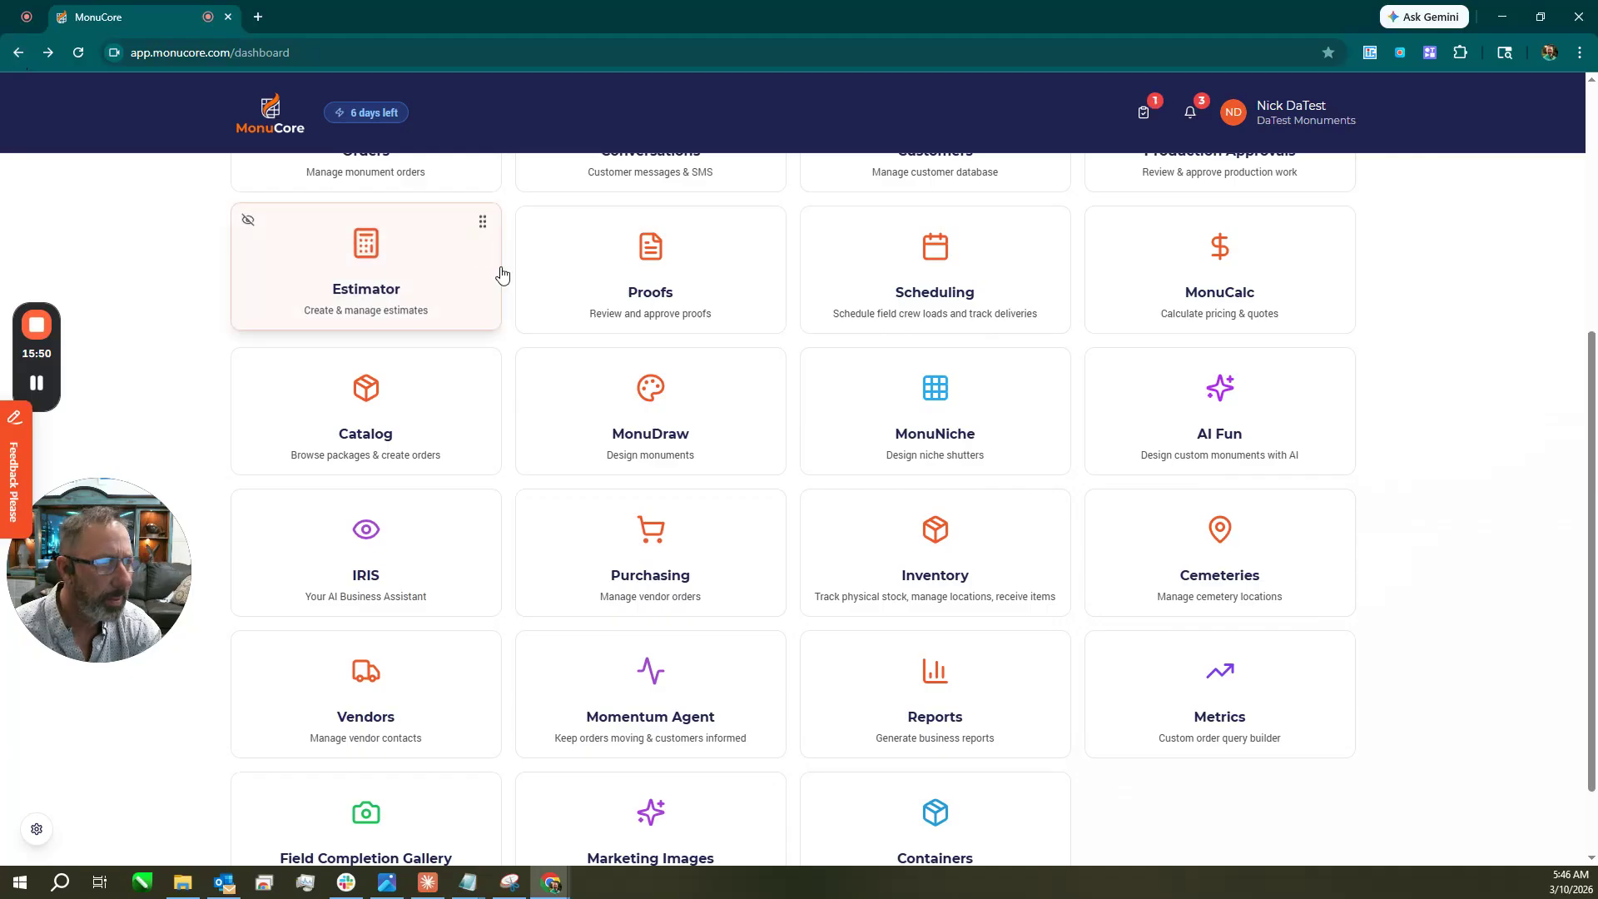
# Open the Customers list, then return to the dashboard via the logo.
pyautogui.scroll(1, 502, 275)
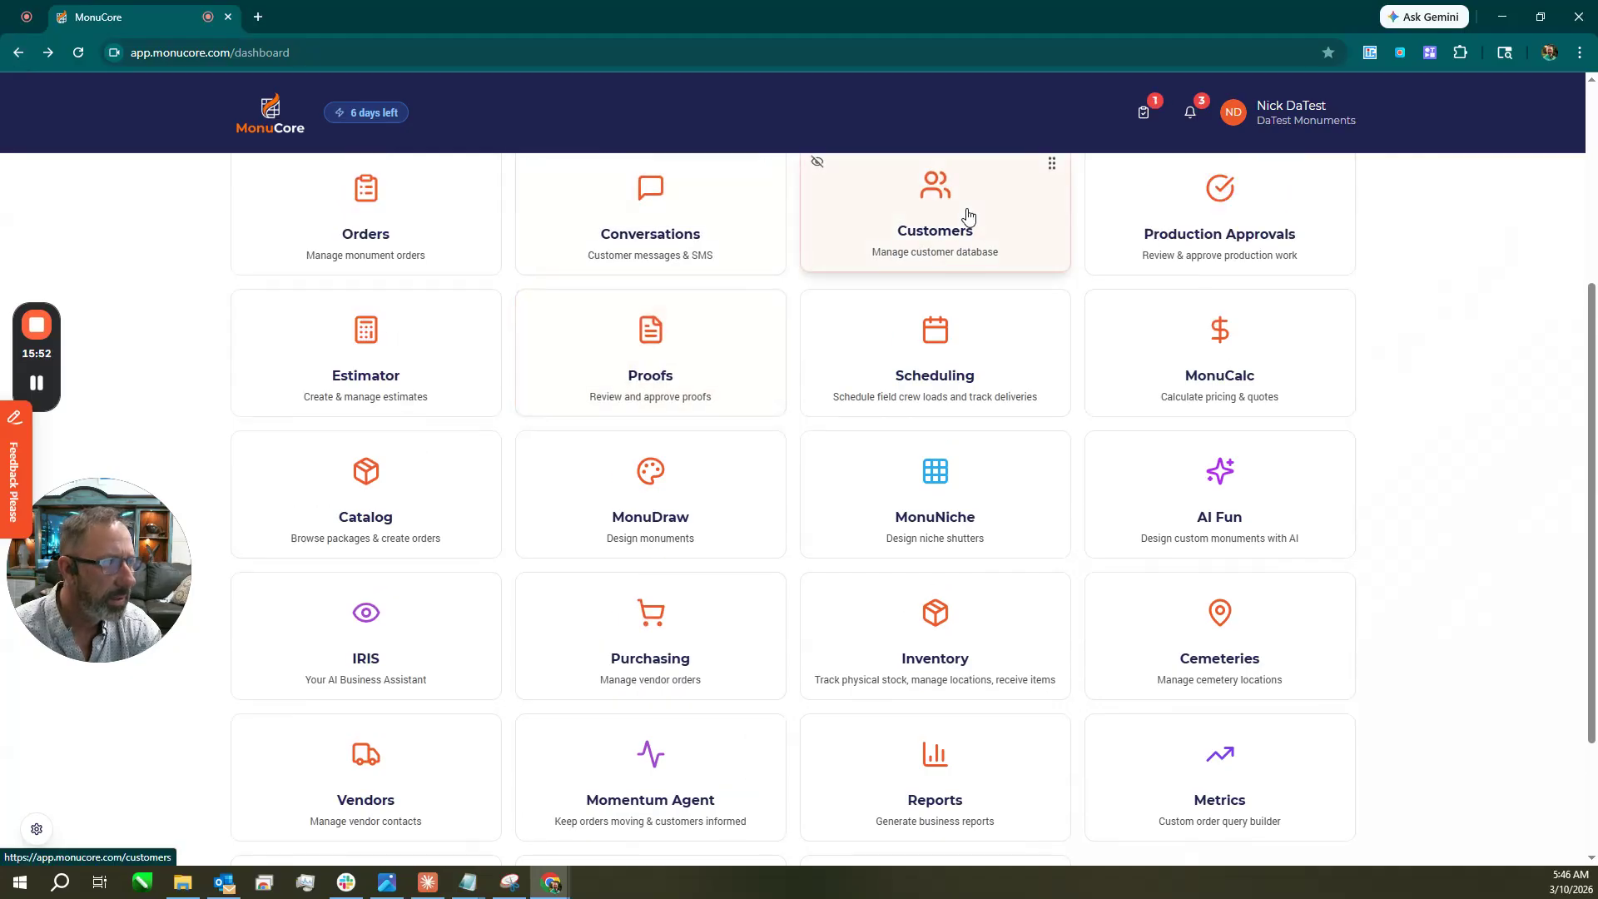
pyautogui.scroll(2, 966, 241)
pyautogui.click(971, 343)
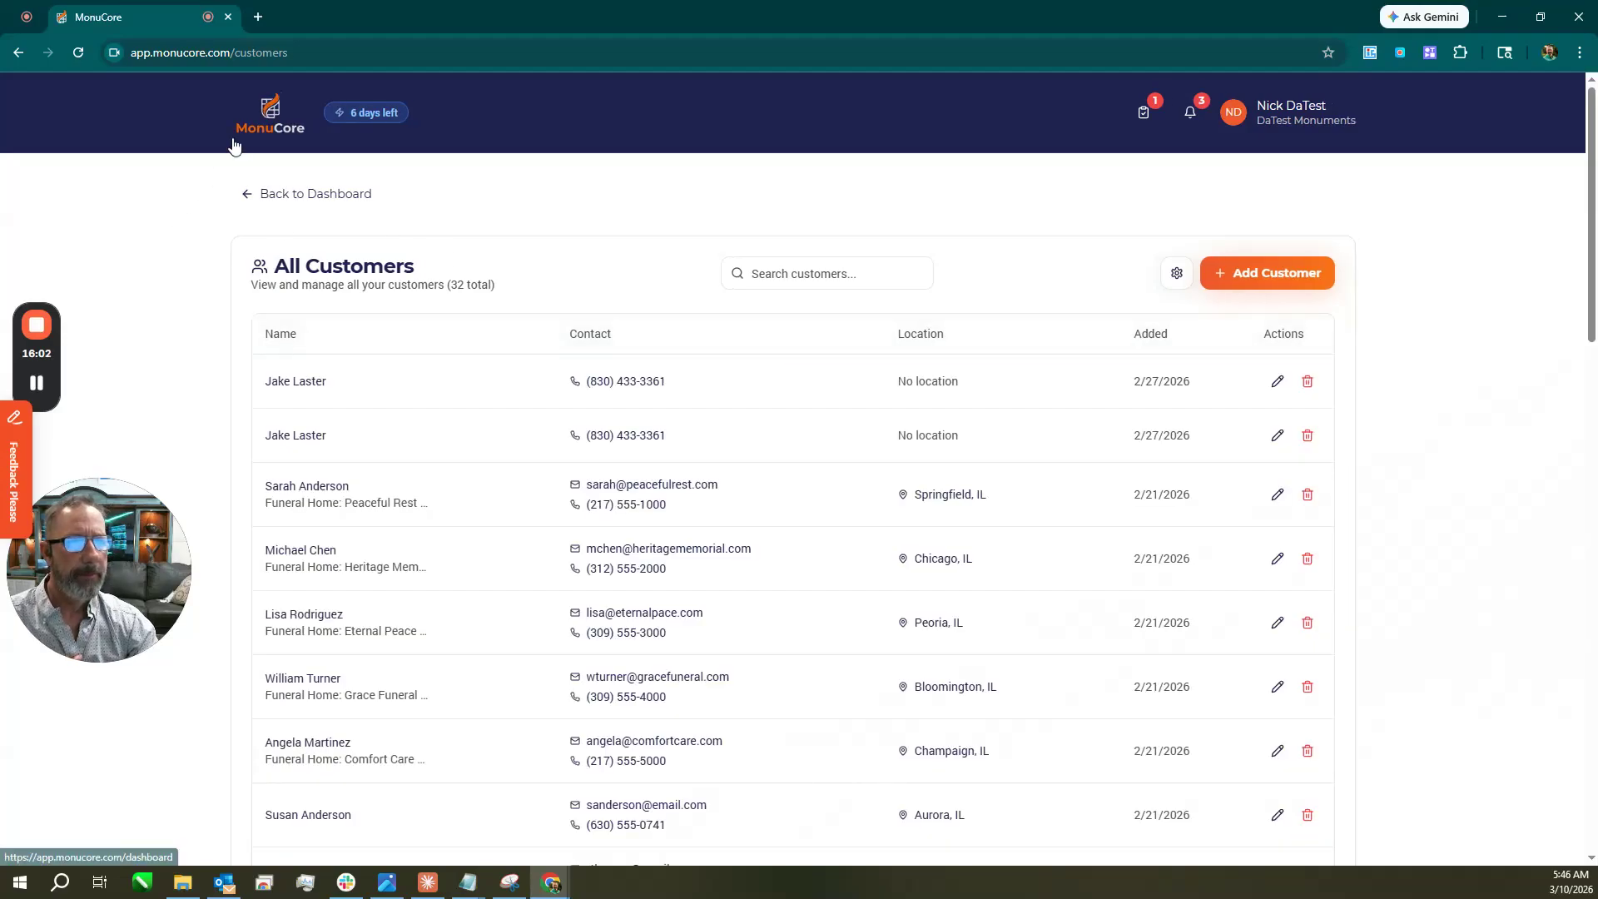
pyautogui.click(270, 107)
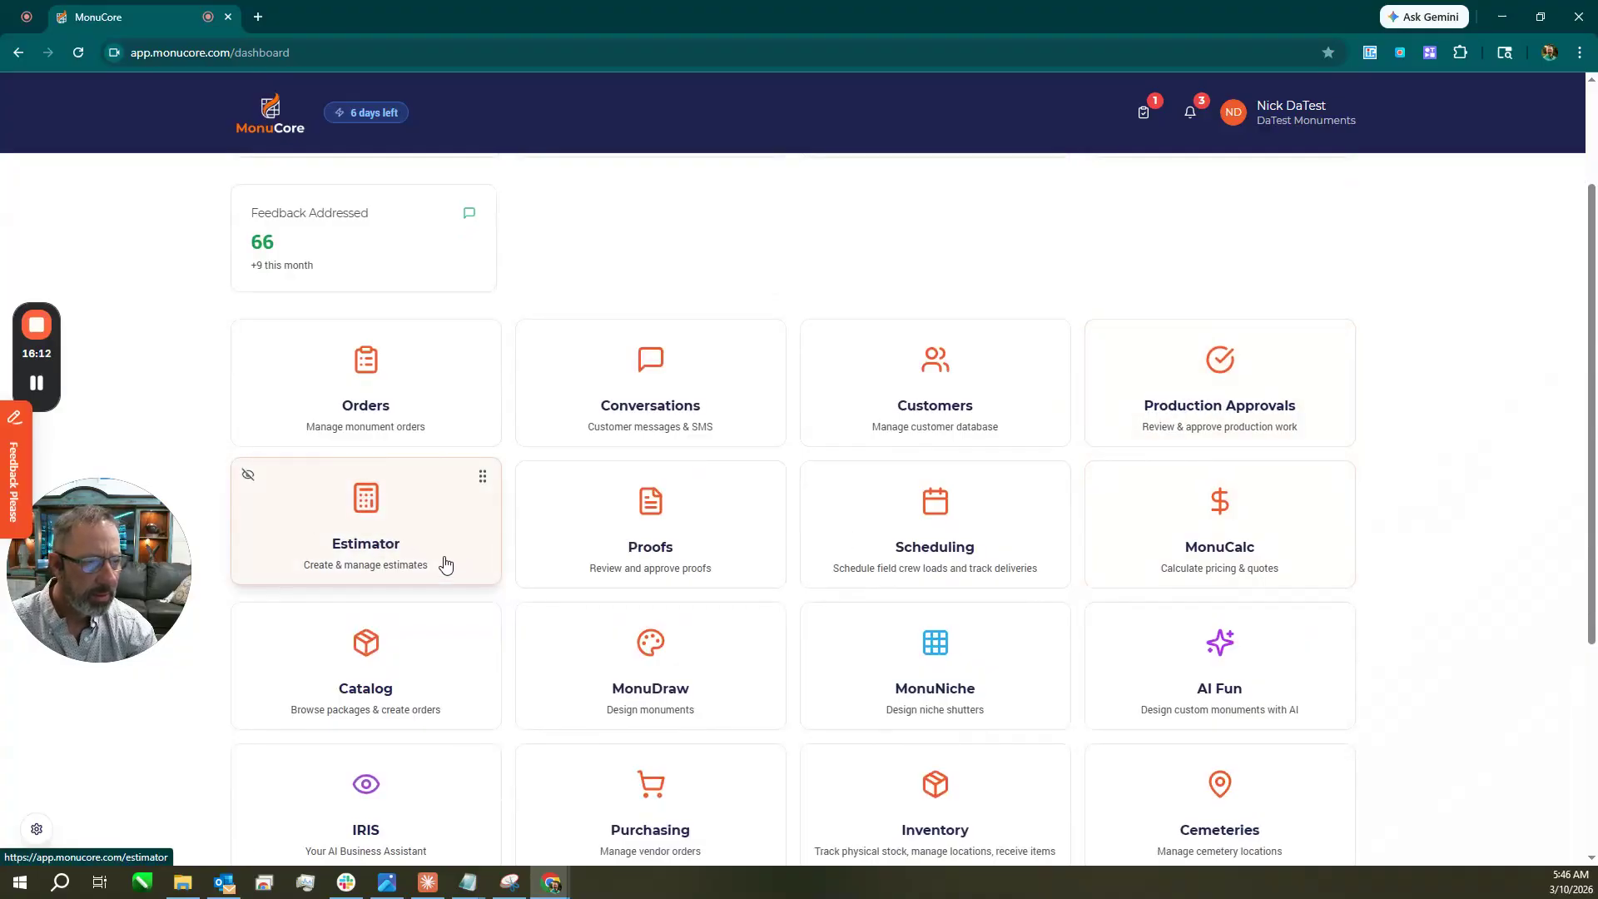
# Upload the grave-marker photo as Front proof version 2 for the first order.
pyautogui.click(634, 549)
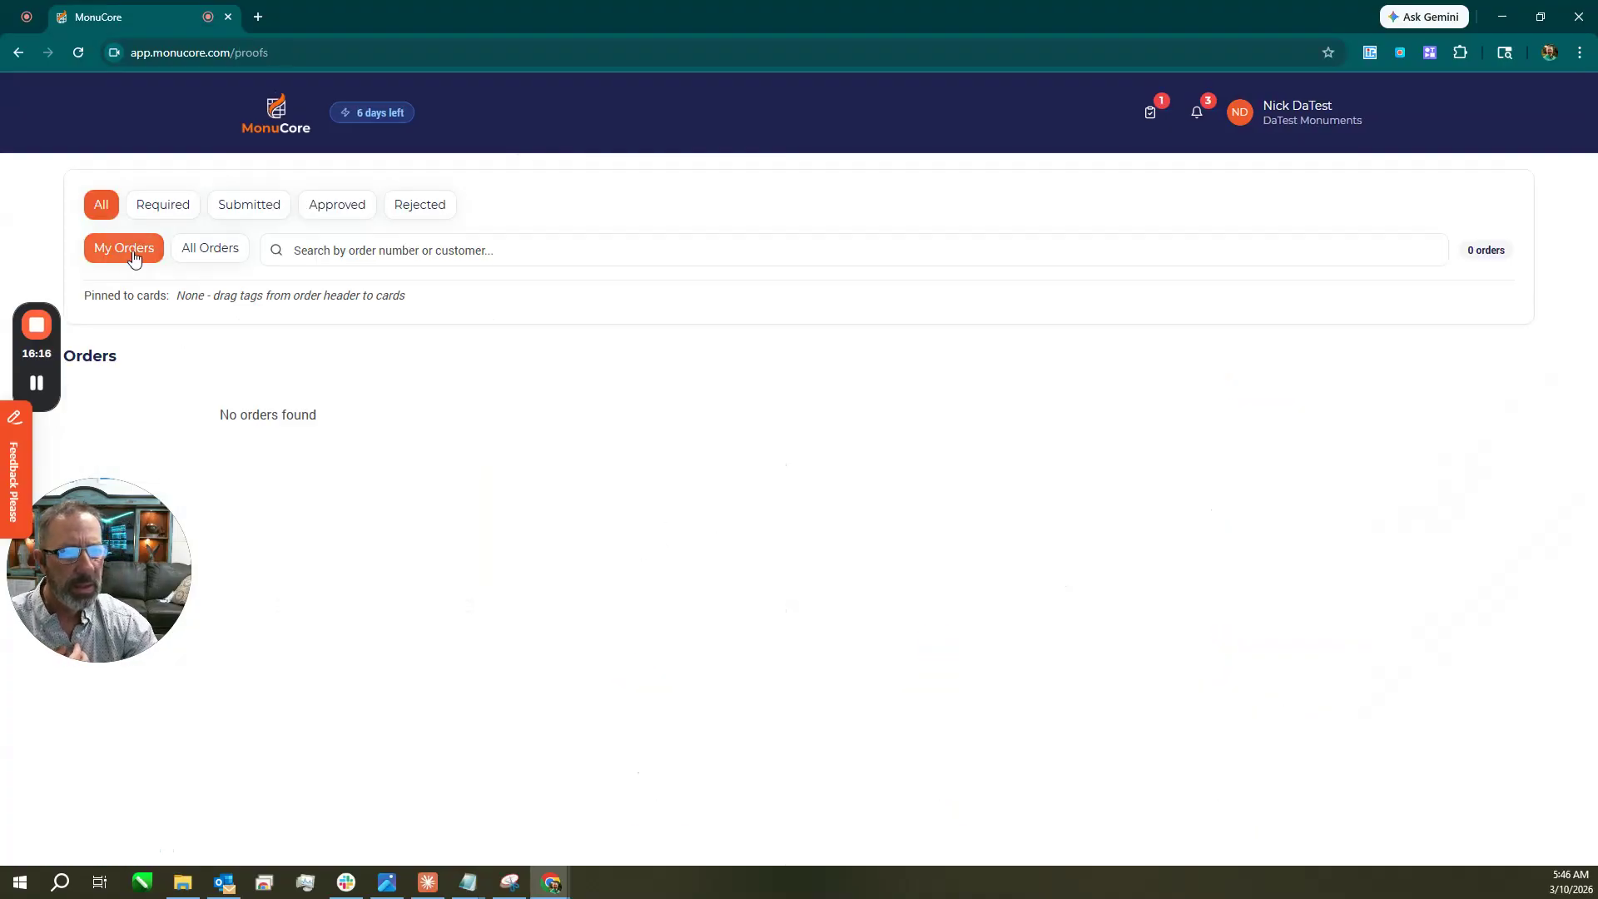
pyautogui.click(195, 262)
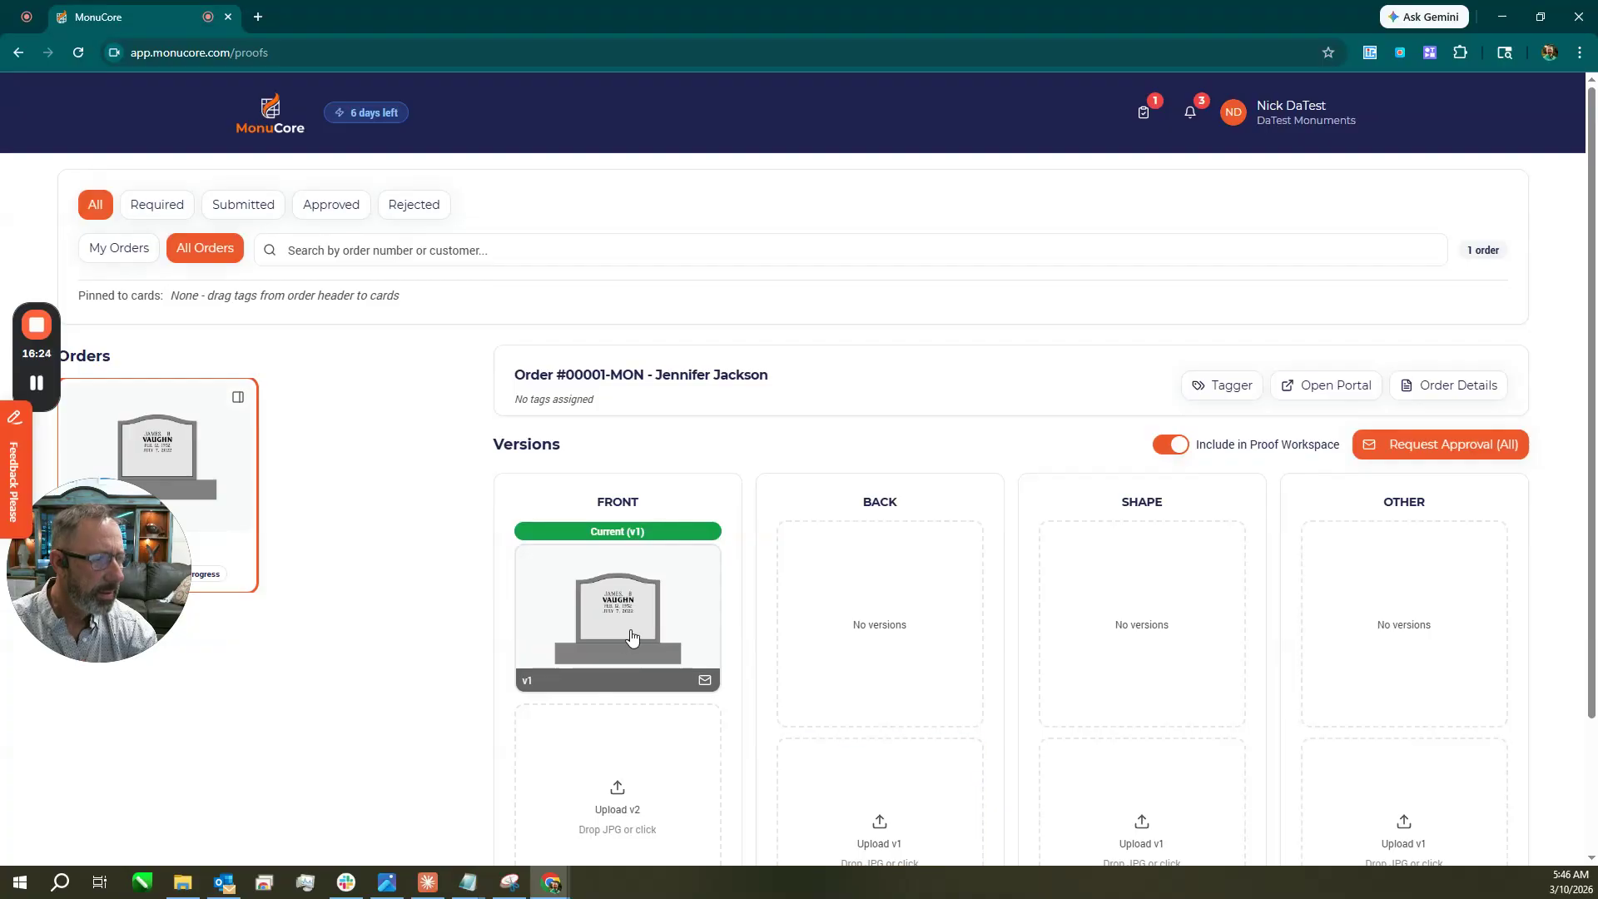
pyautogui.scroll(-2, 633, 645)
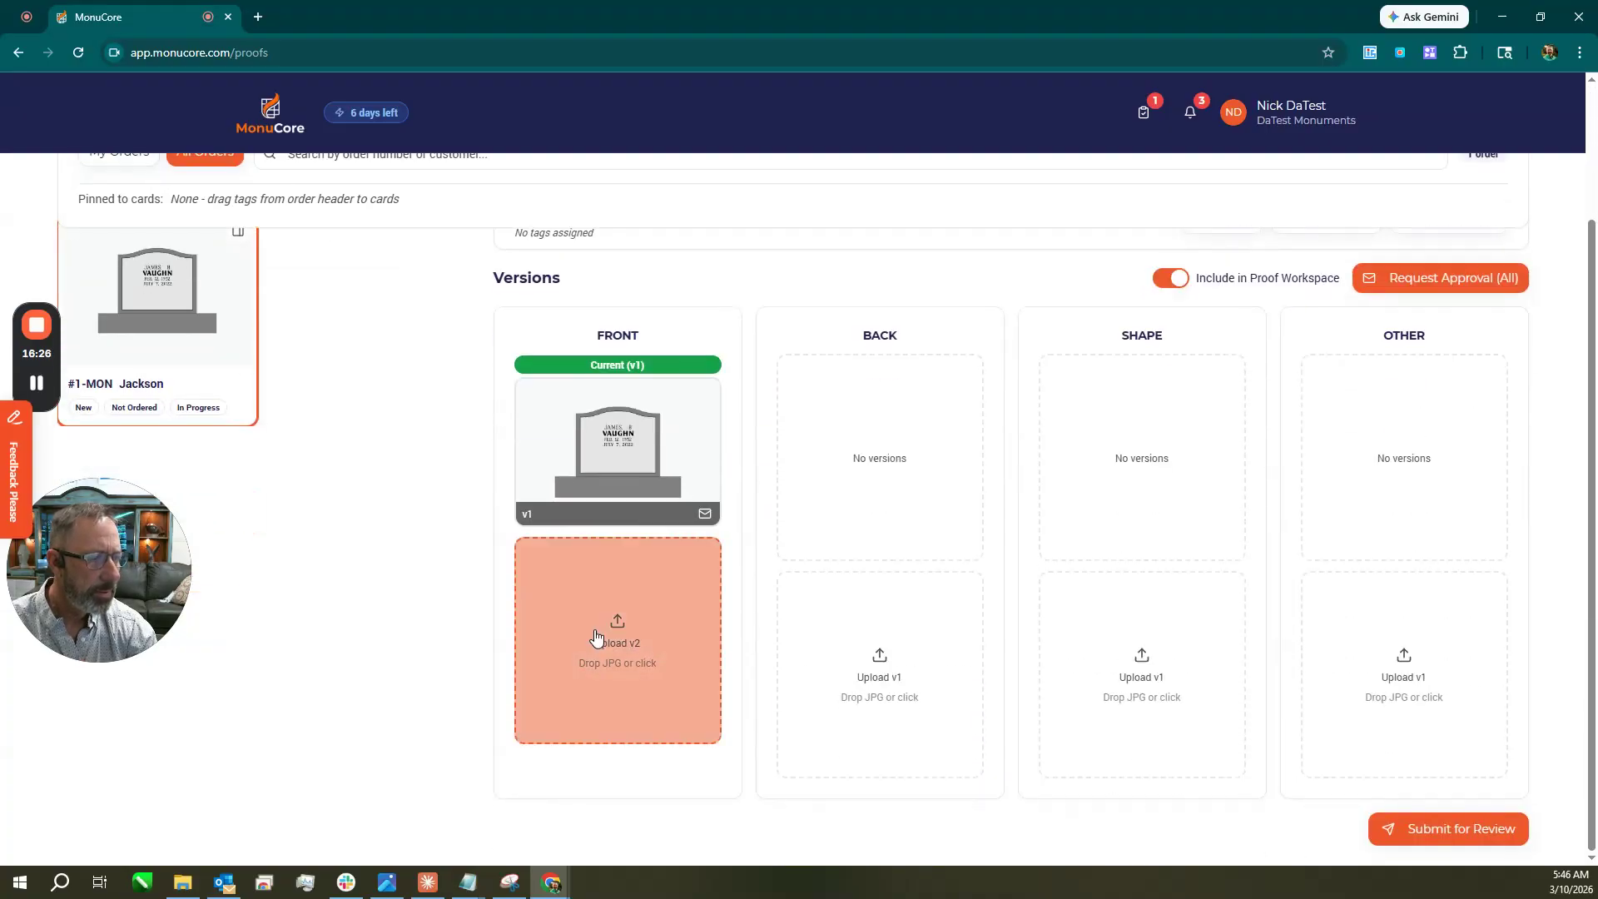
pyautogui.click(644, 643)
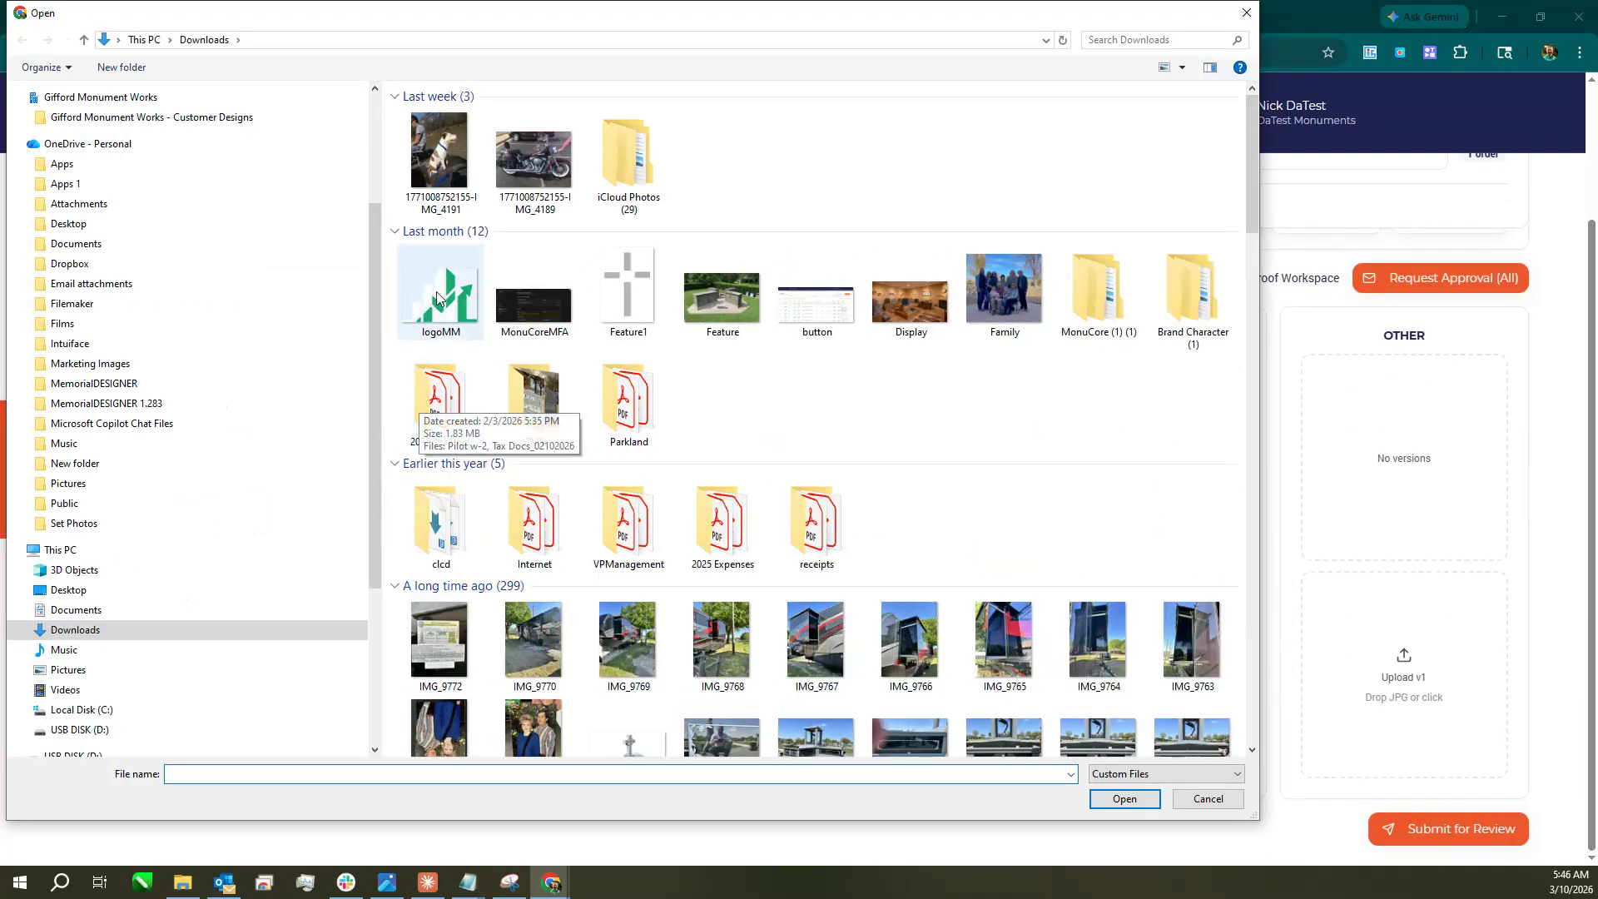
pyautogui.click(439, 154)
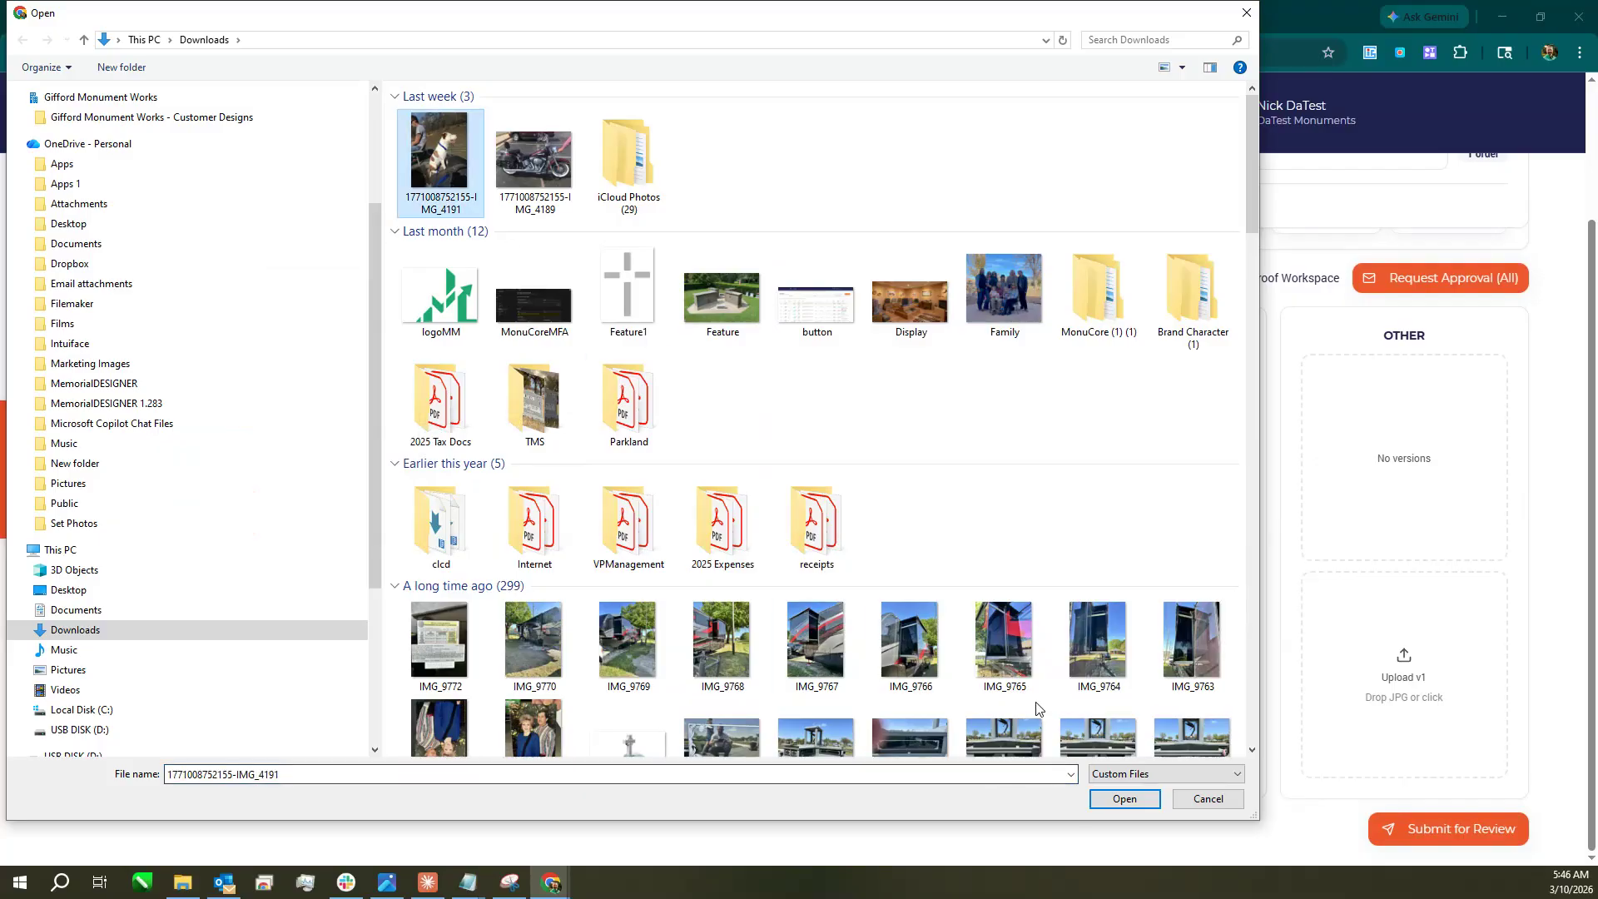
pyautogui.scroll(-10, 1032, 553)
pyautogui.click(720, 264)
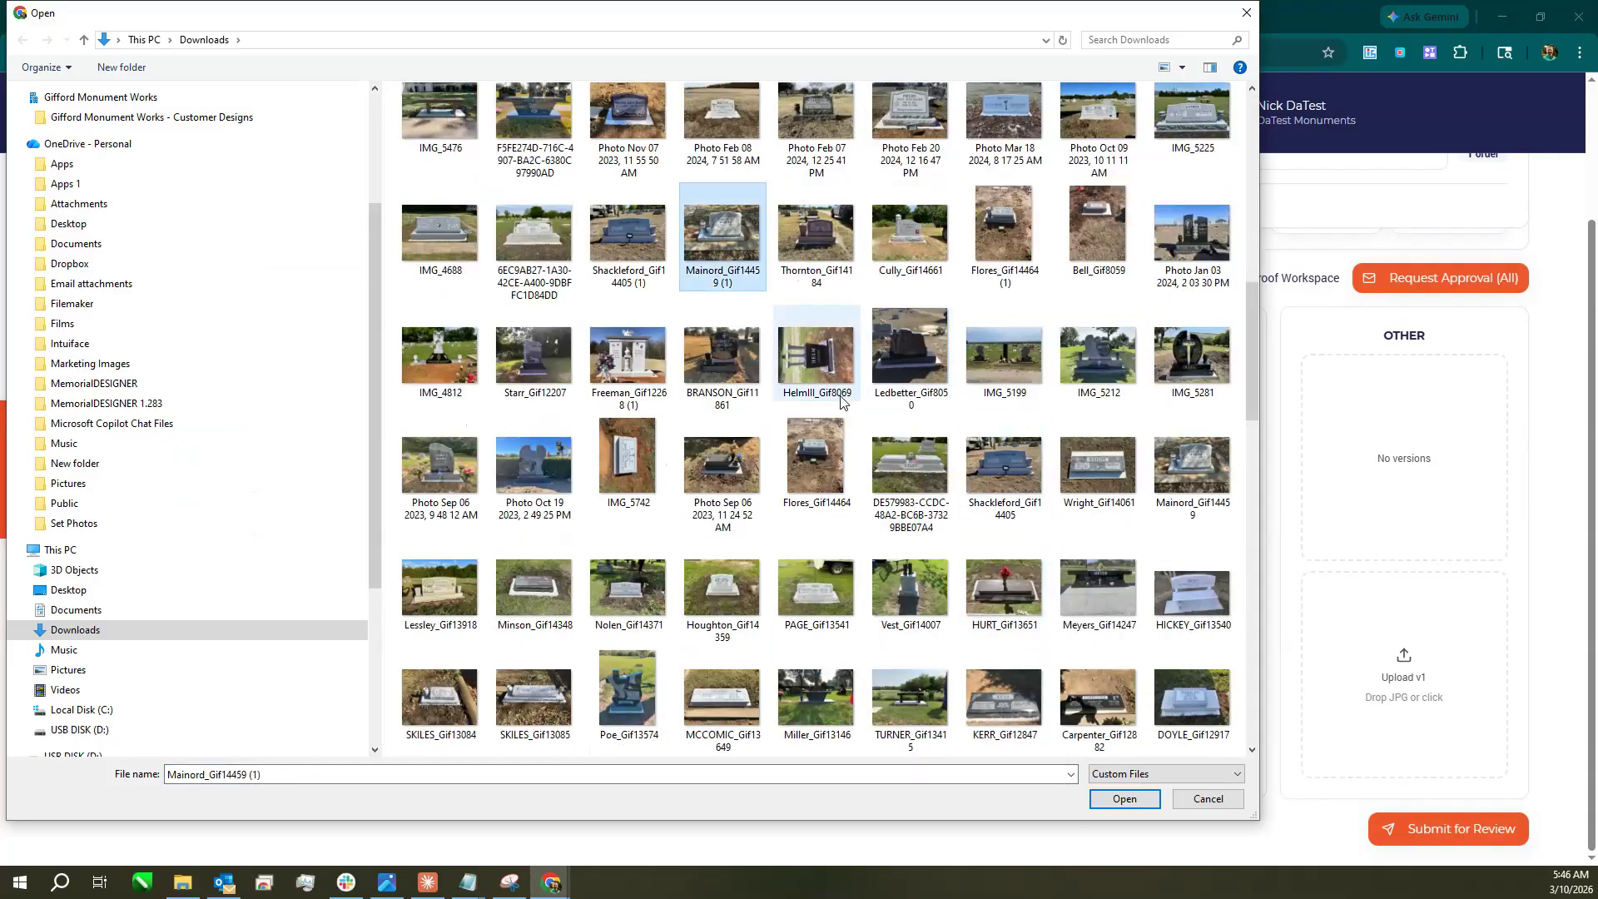
pyautogui.click(1095, 801)
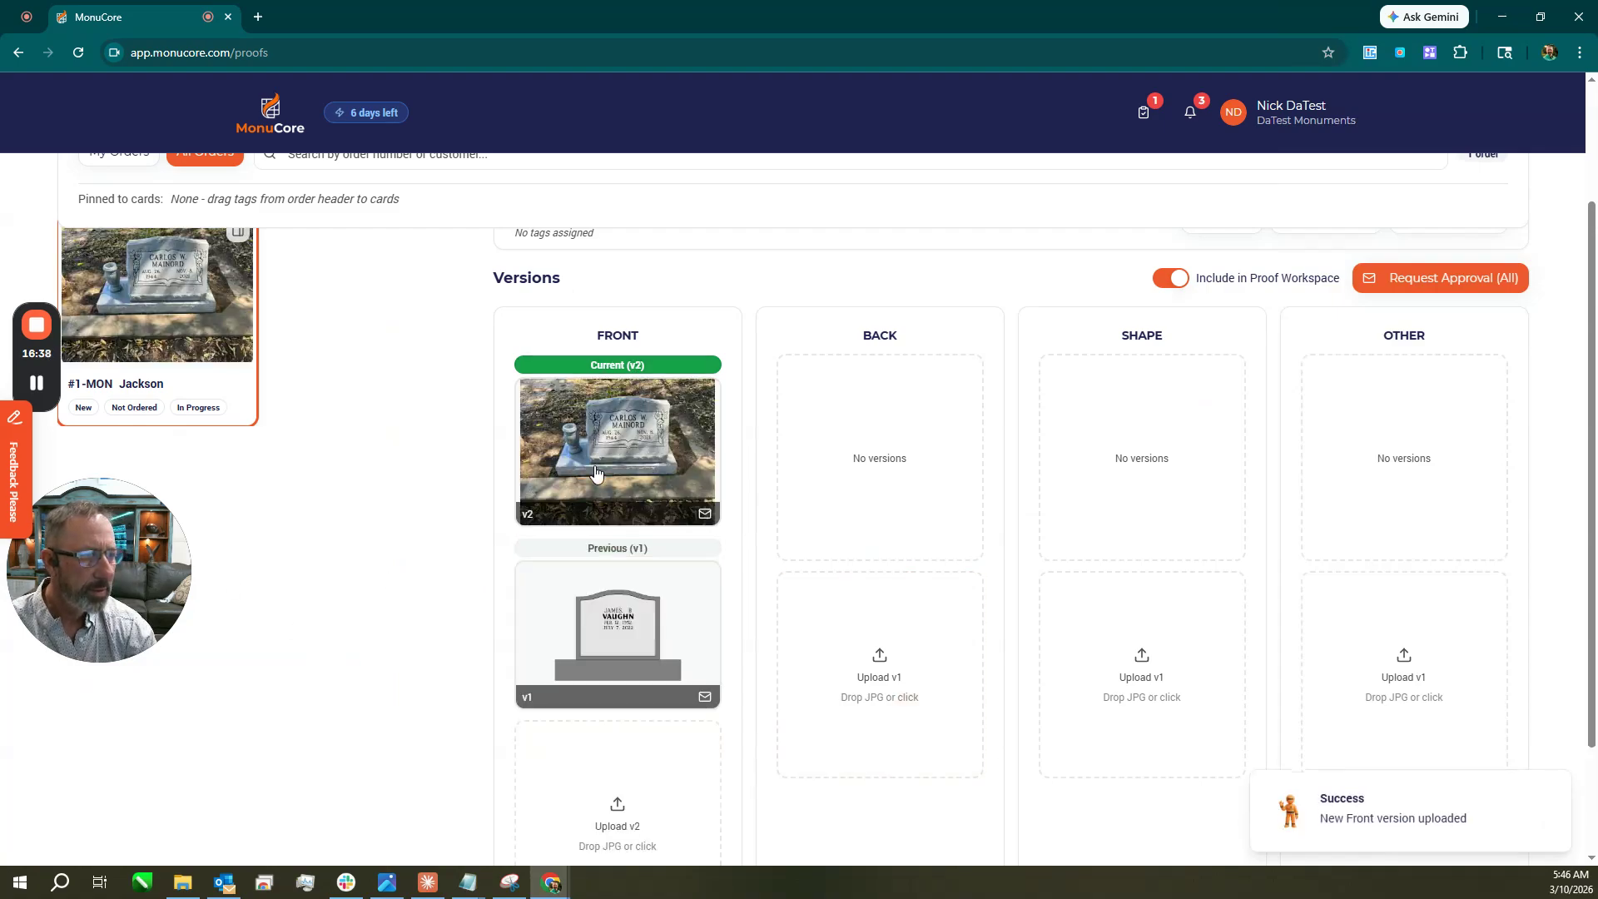
# Preview the new Front version 2 image, then return to the dashboard.
pyautogui.scroll(2, 1315, 386)
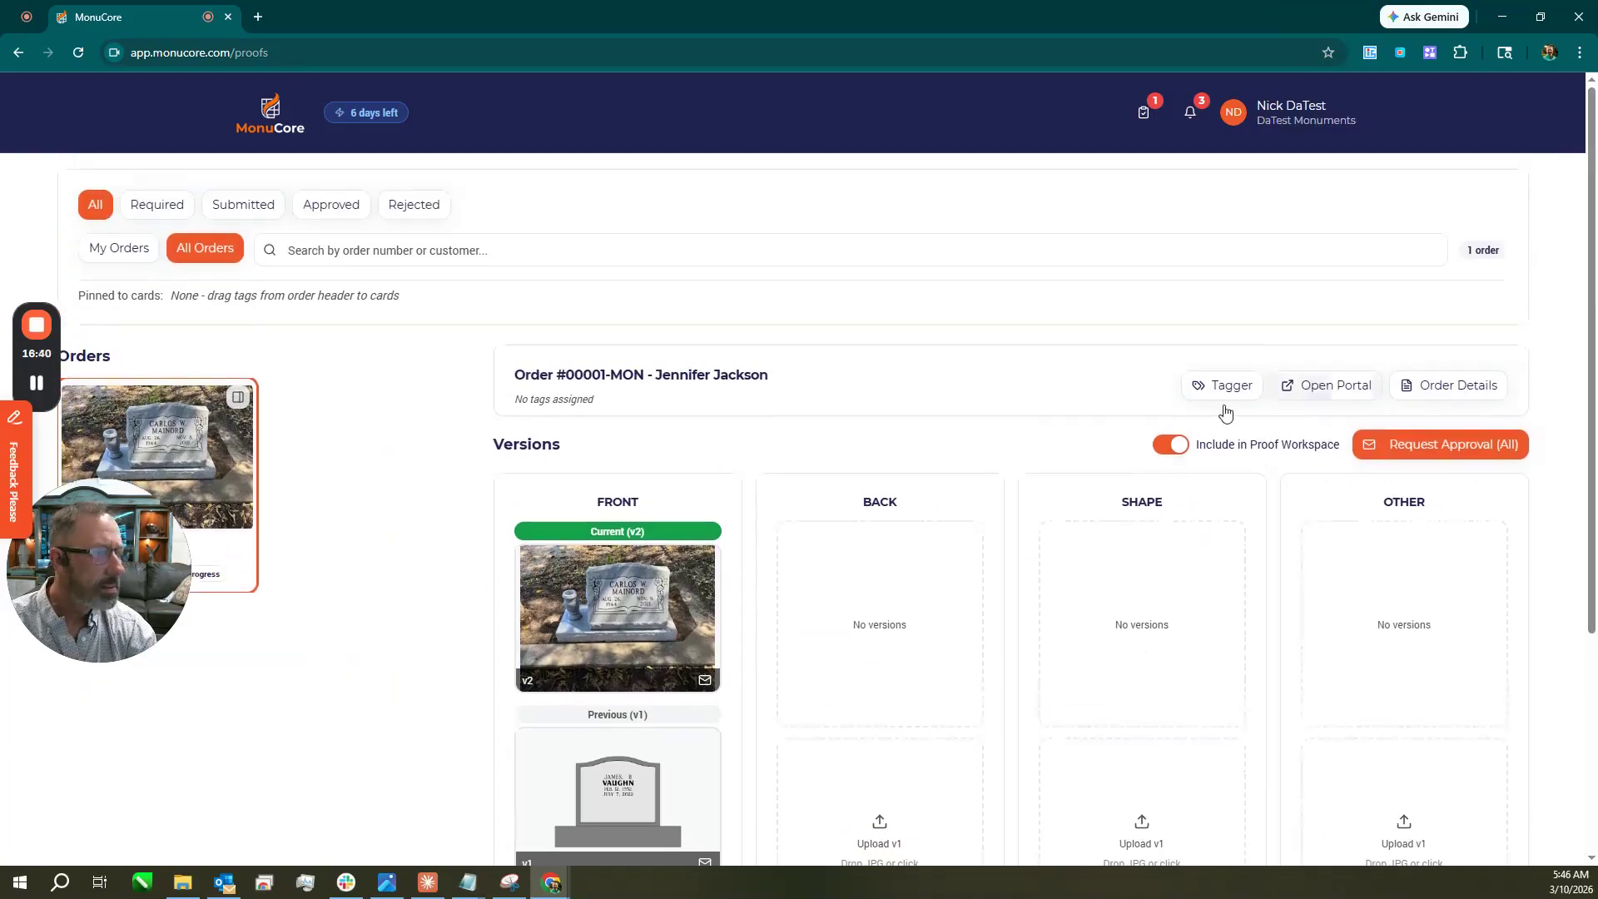
pyautogui.click(701, 646)
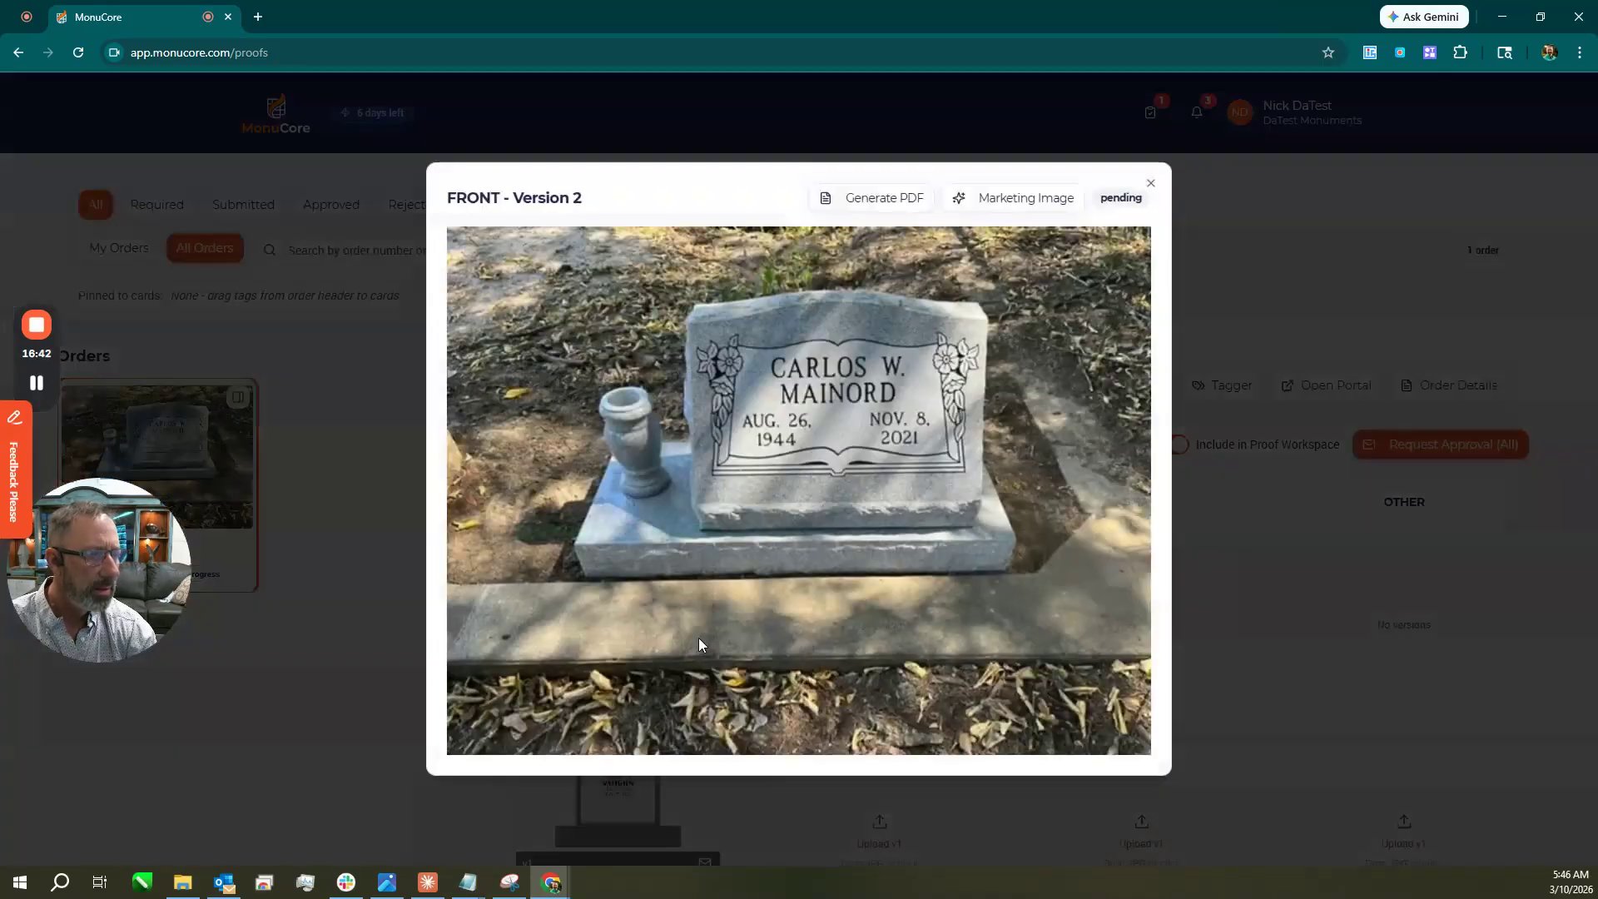
pyautogui.click(1151, 183)
pyautogui.click(273, 112)
pyautogui.scroll(-3, 817, 666)
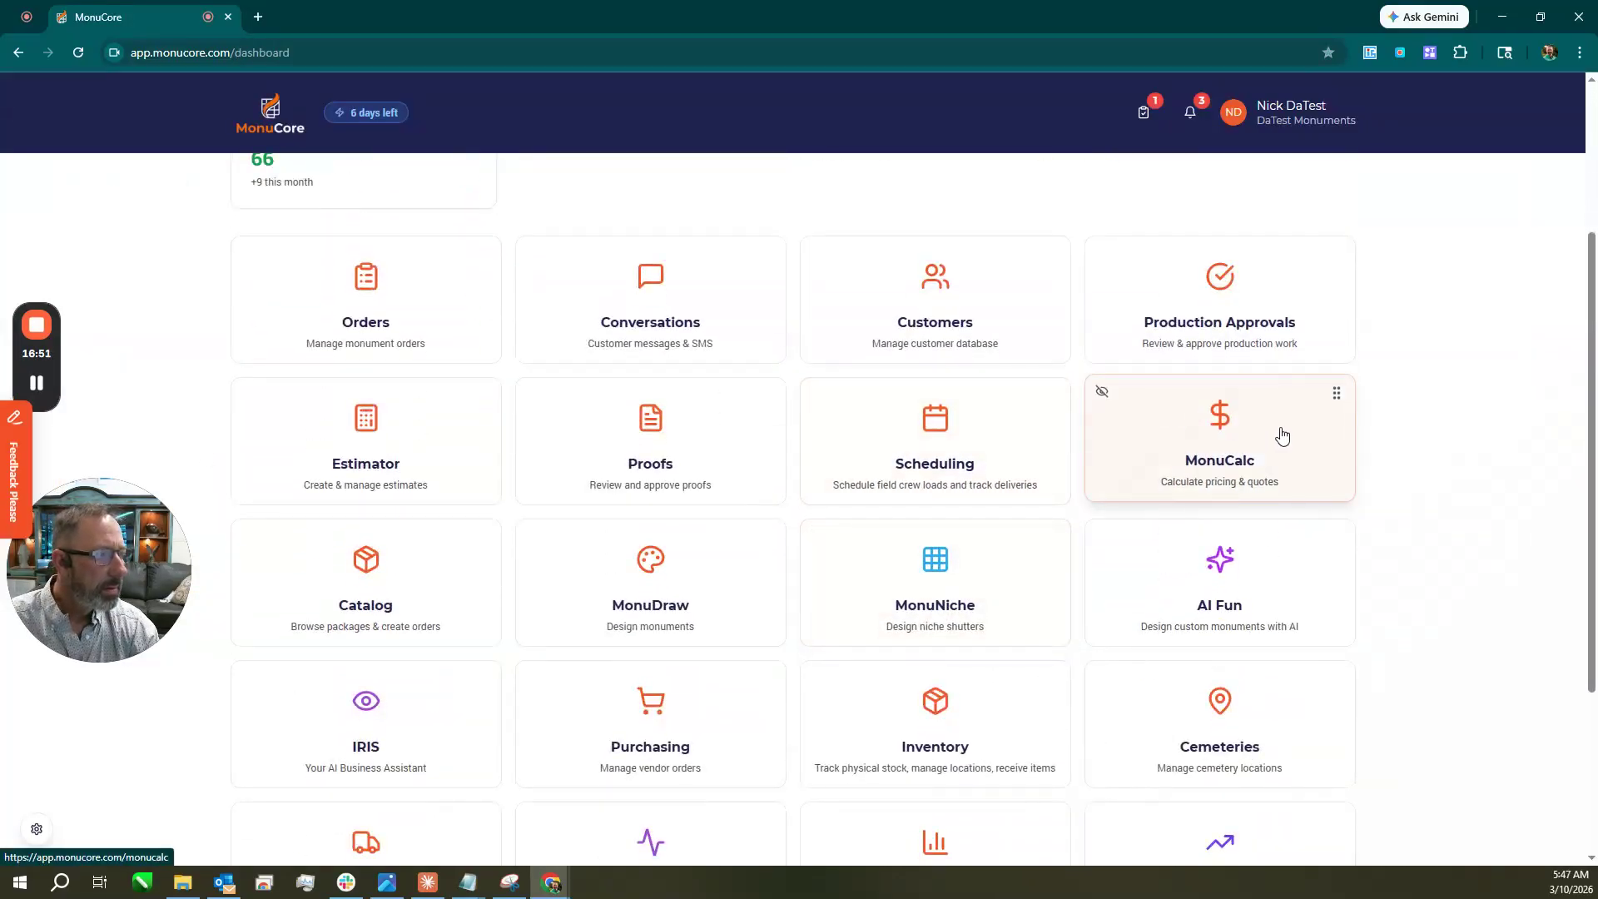
# In MonuCalc, set the granite colour to Morning Rose.
pyautogui.click(1281, 436)
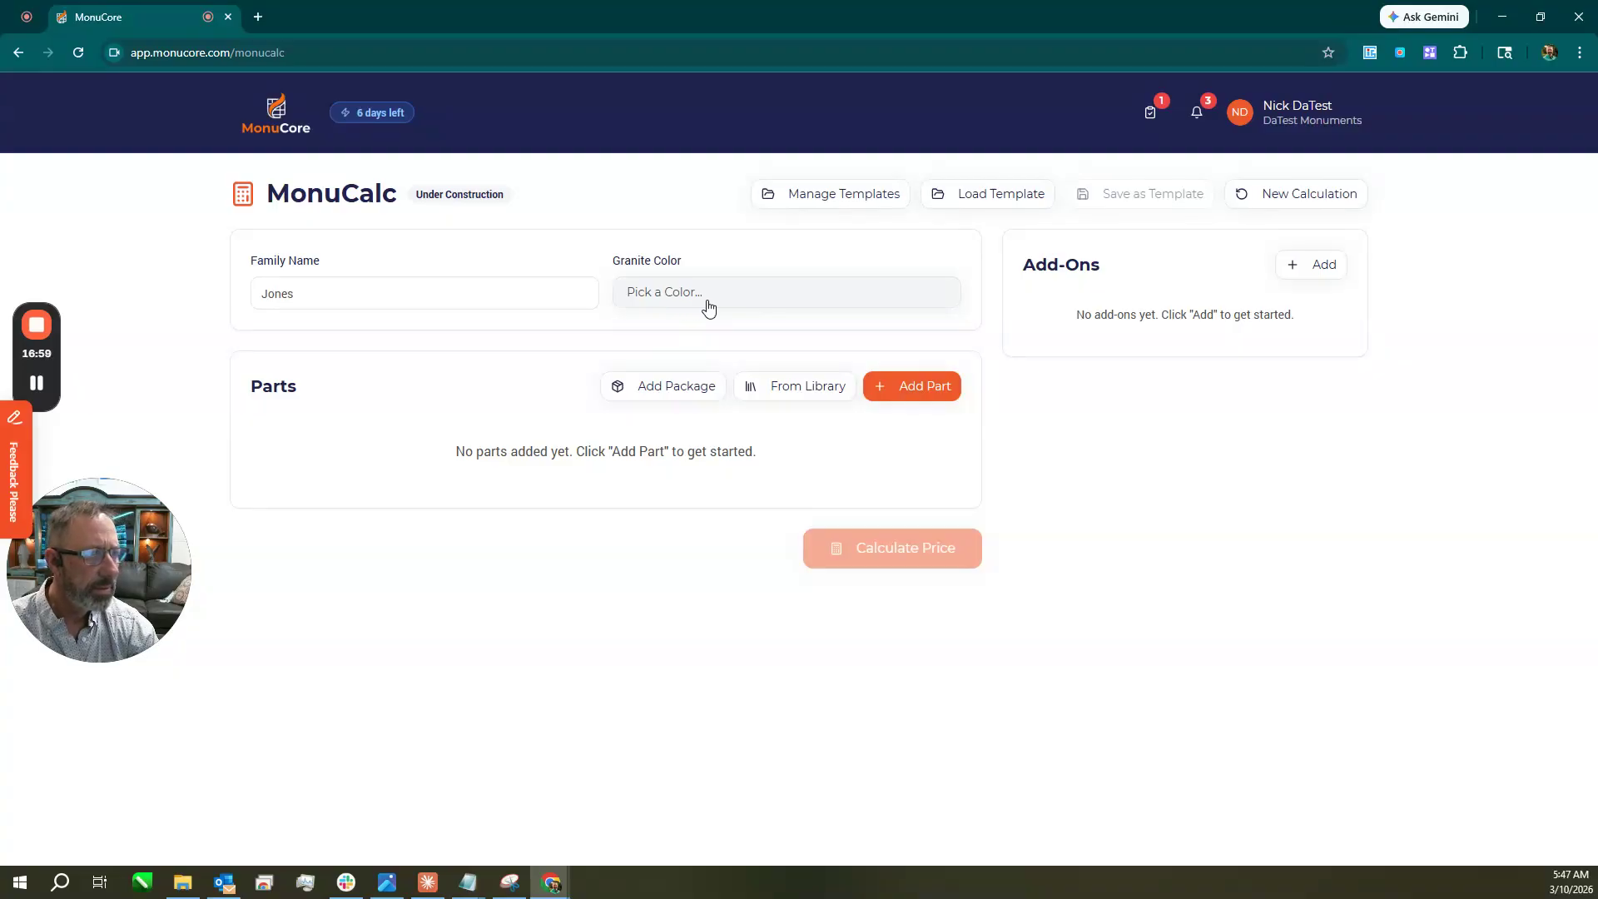
pyautogui.click(709, 308)
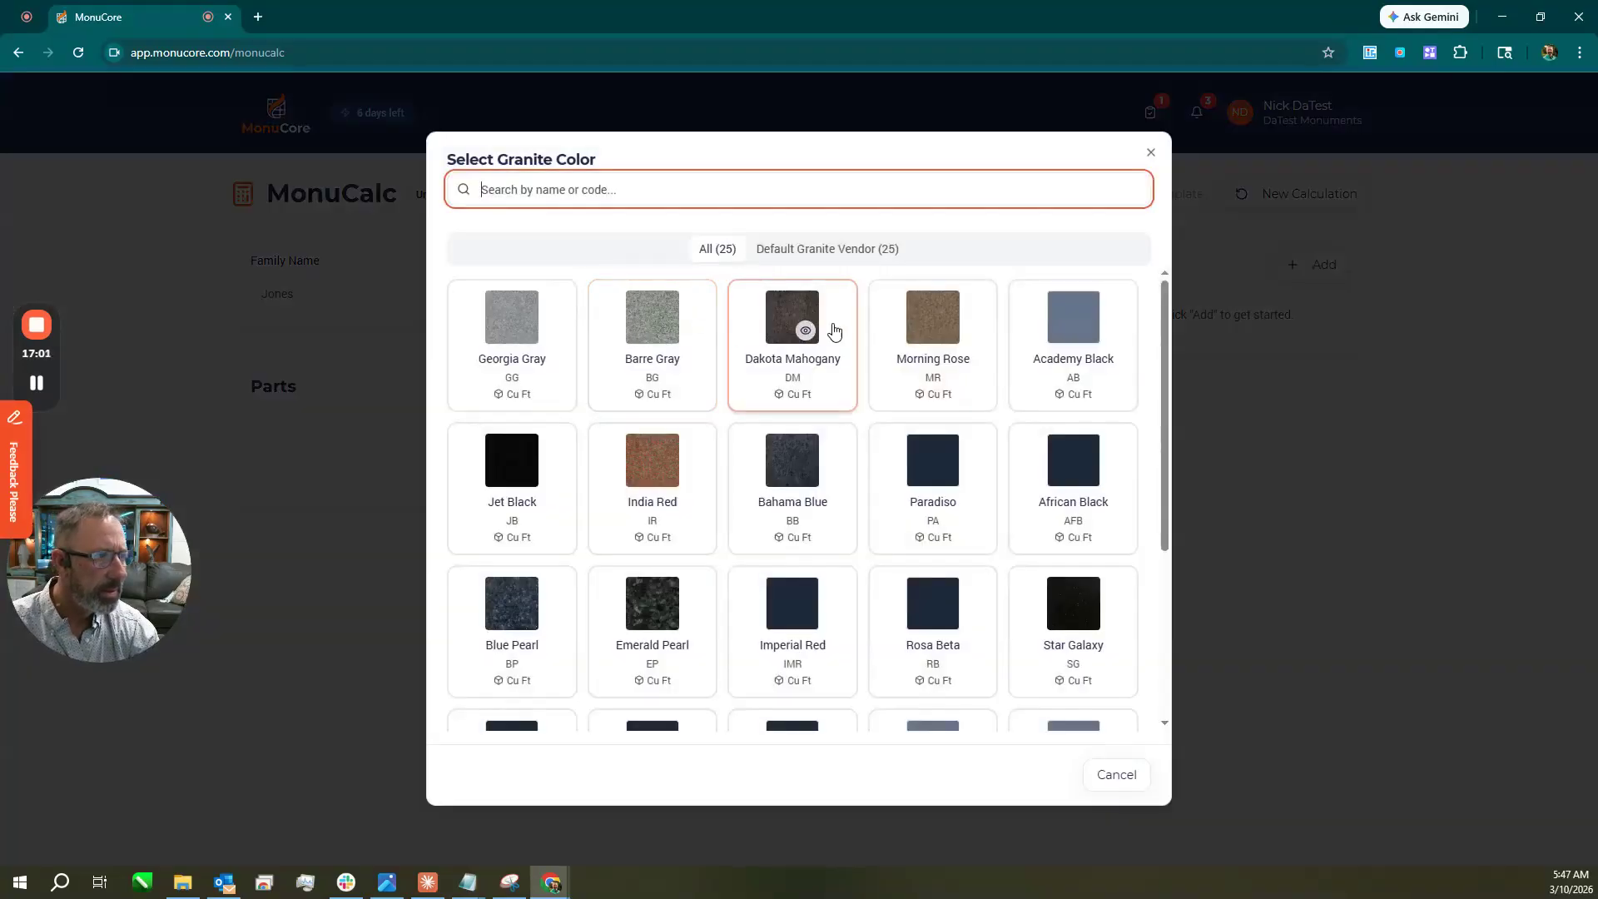
pyautogui.click(924, 332)
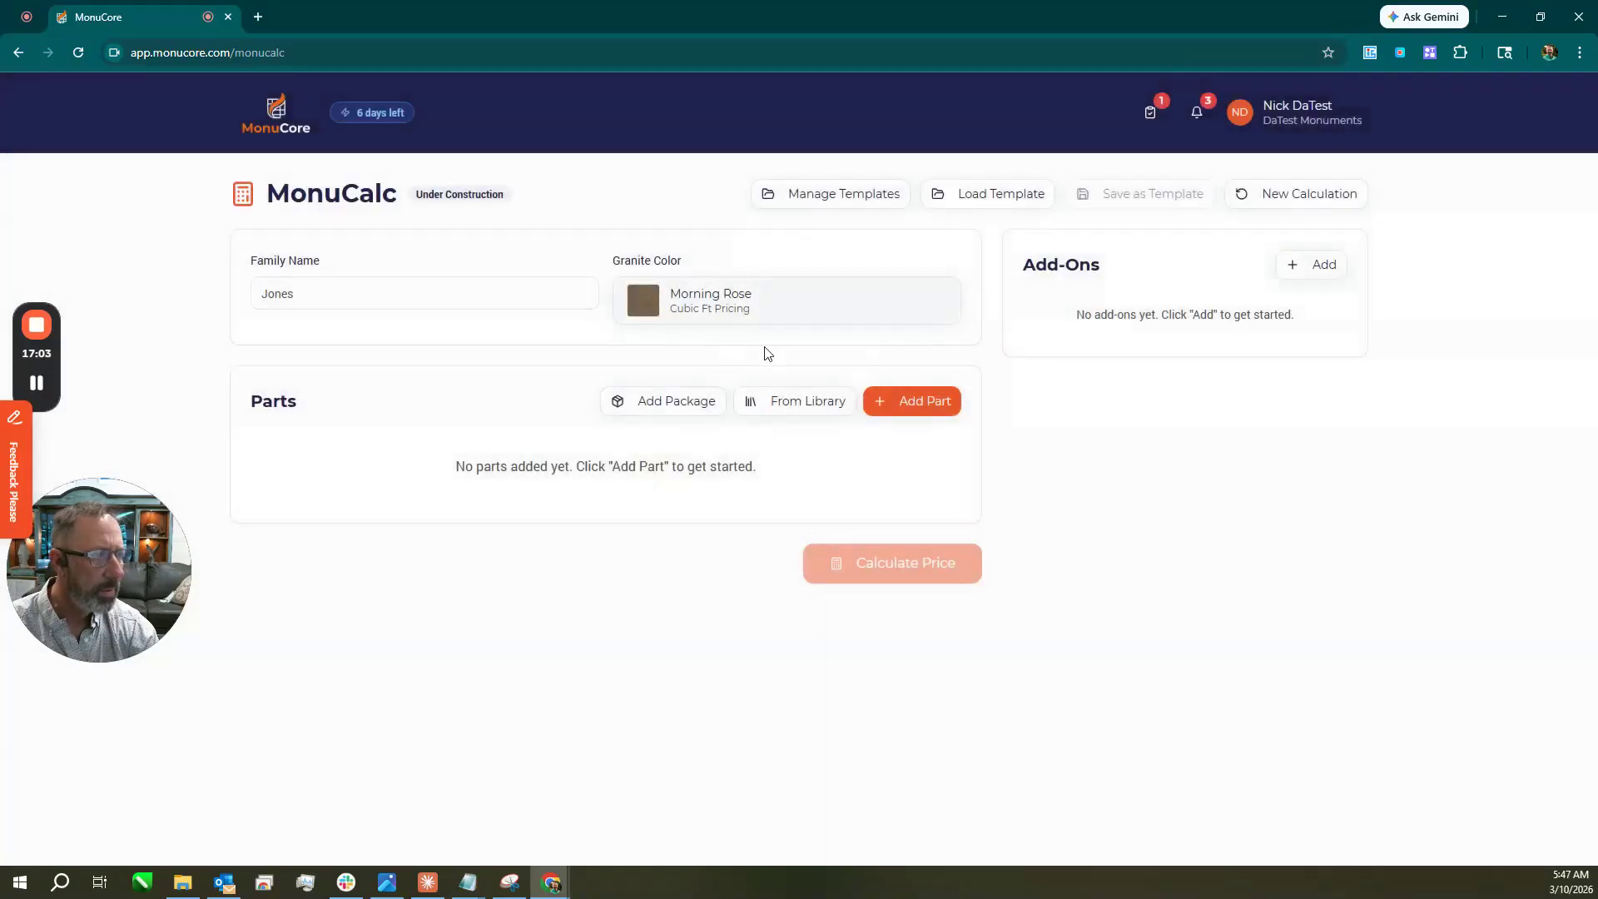
# Load the 24" Slant w/Base template from MonuCore Standard Templates, replacing existing parts.
pyautogui.click(996, 198)
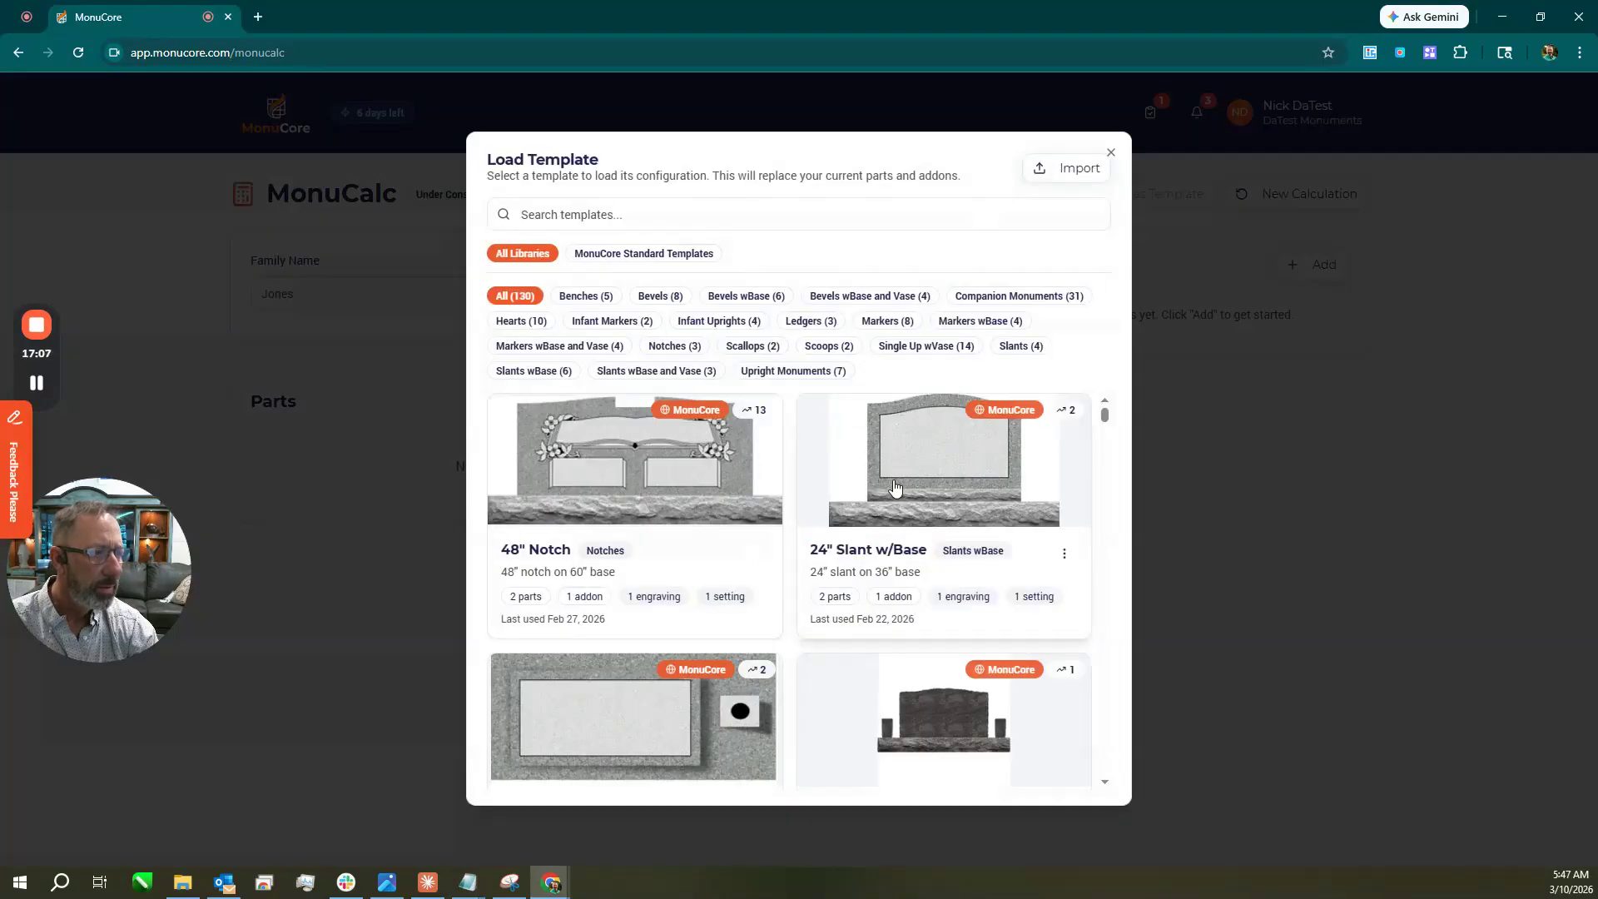
pyautogui.click(651, 260)
pyautogui.scroll(-3, 714, 646)
pyautogui.scroll(4, 842, 487)
pyautogui.scroll(5, 843, 487)
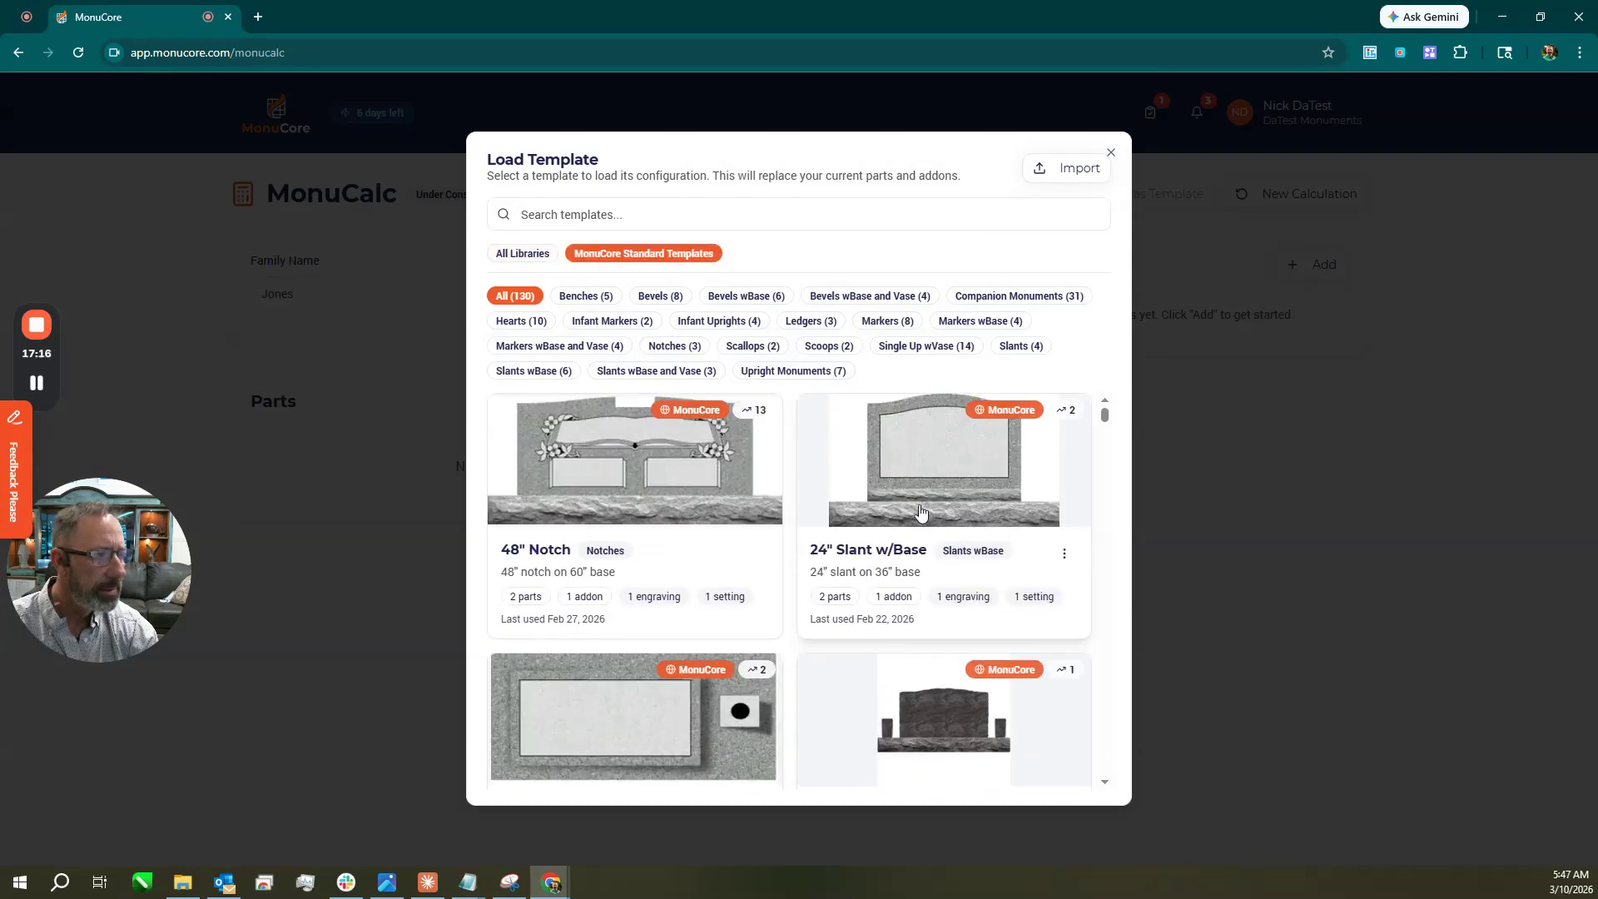
pyautogui.click(921, 511)
pyautogui.click(932, 646)
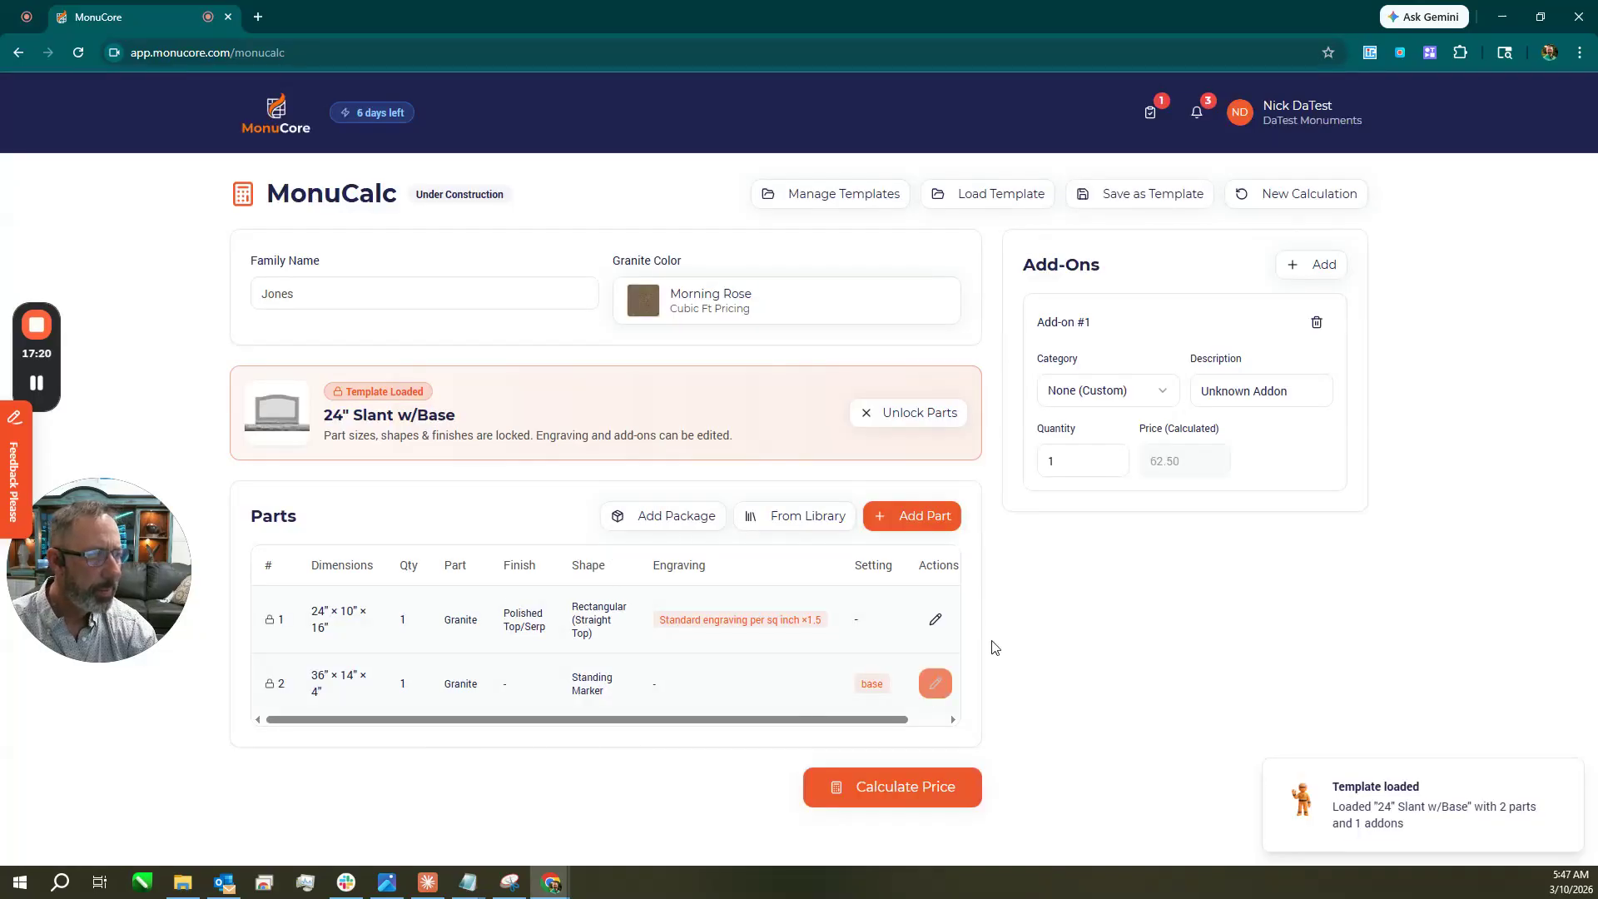
# Add a Design Fees / Standard add-on and calculate the price ($4,503.14 MSRP).
pyautogui.click(1116, 390)
pyautogui.click(1117, 482)
pyautogui.click(1273, 392)
pyautogui.click(1287, 445)
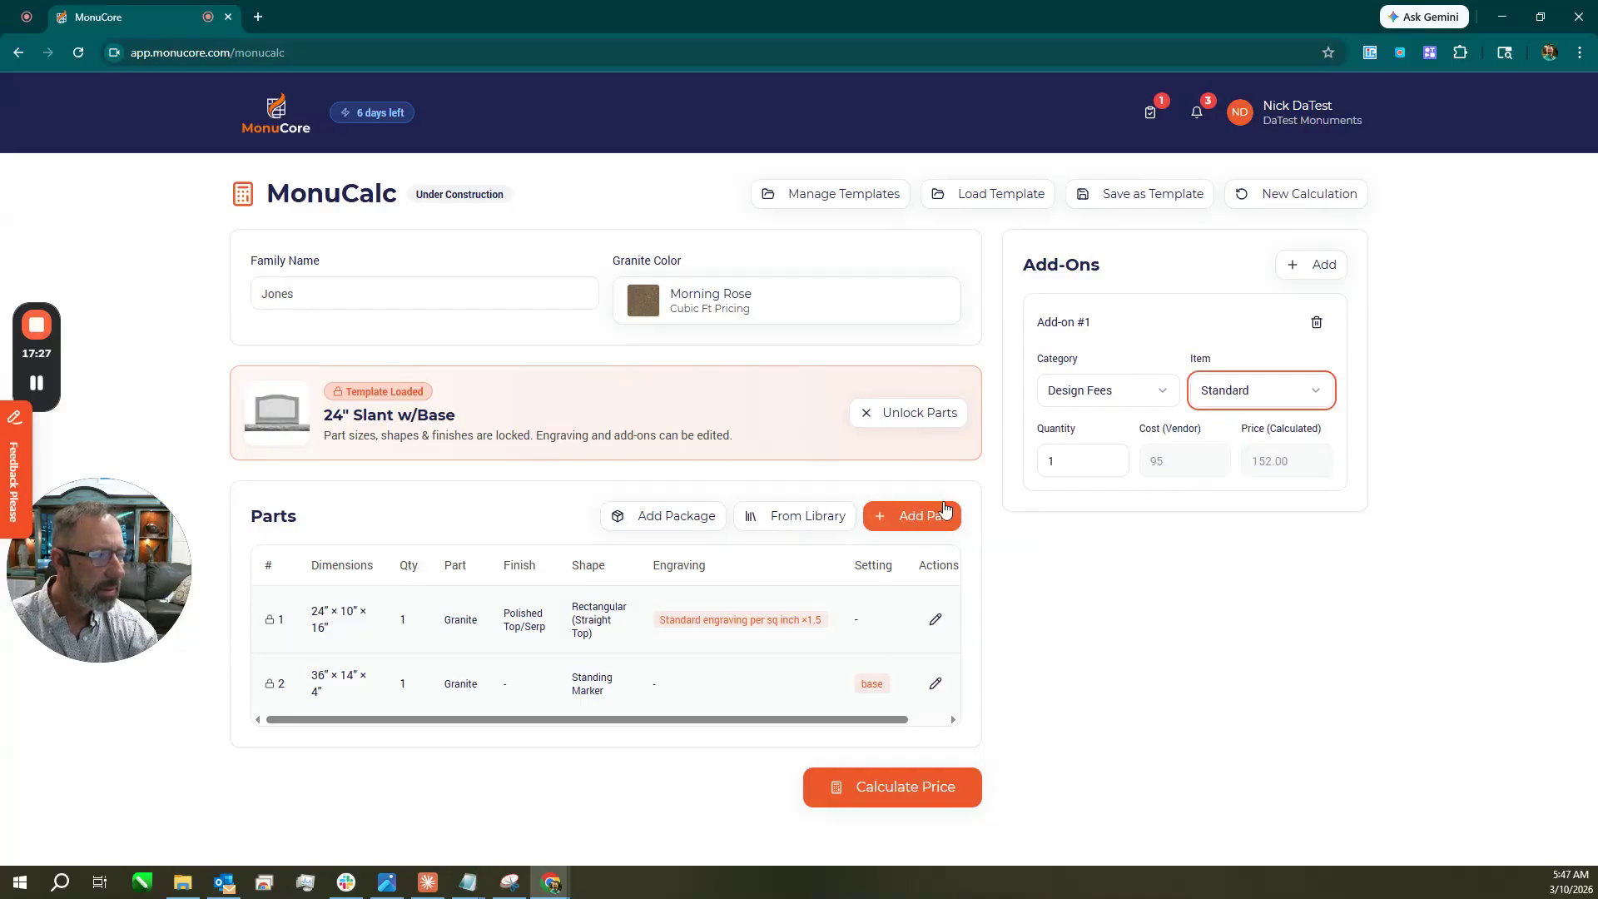
pyautogui.click(905, 799)
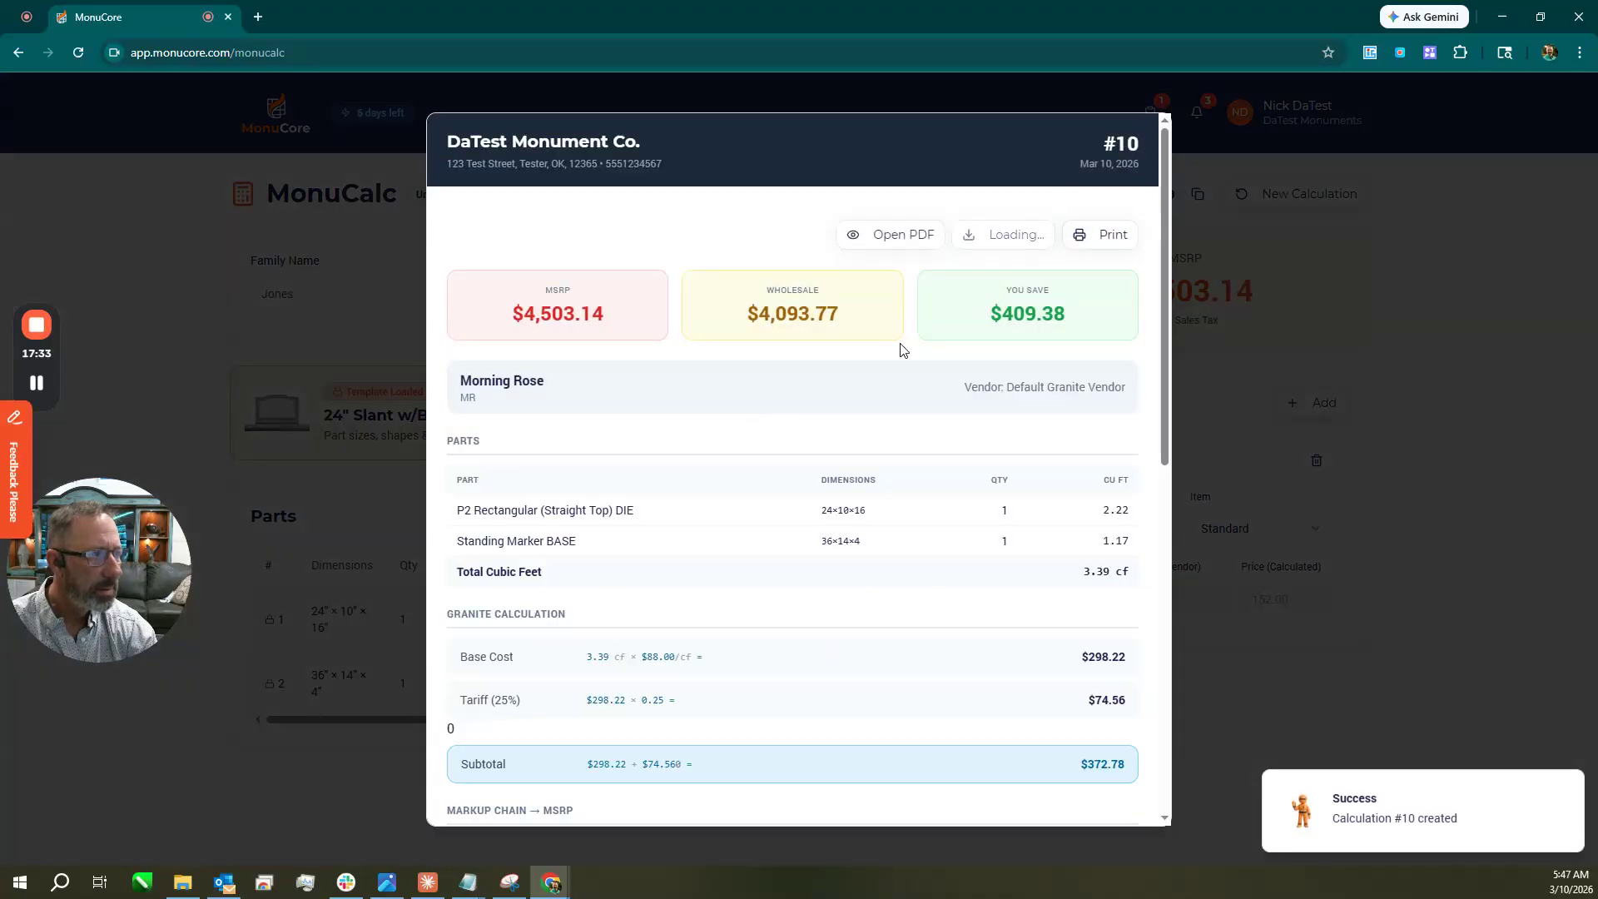
pyautogui.scroll(-6, 929, 349)
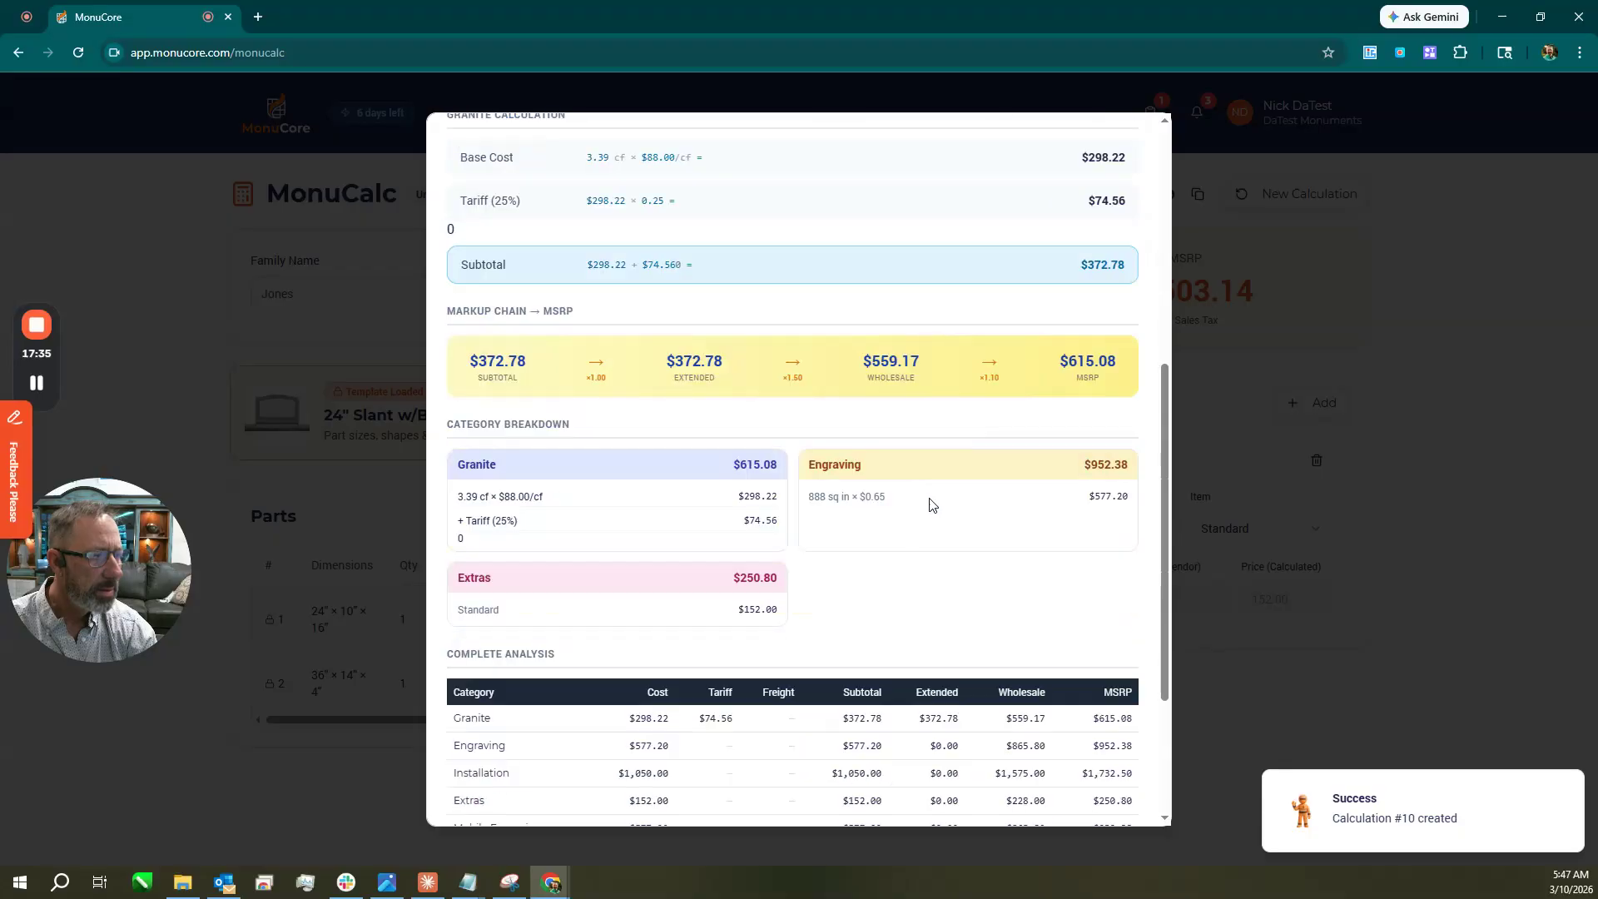
pyautogui.scroll(6, 916, 517)
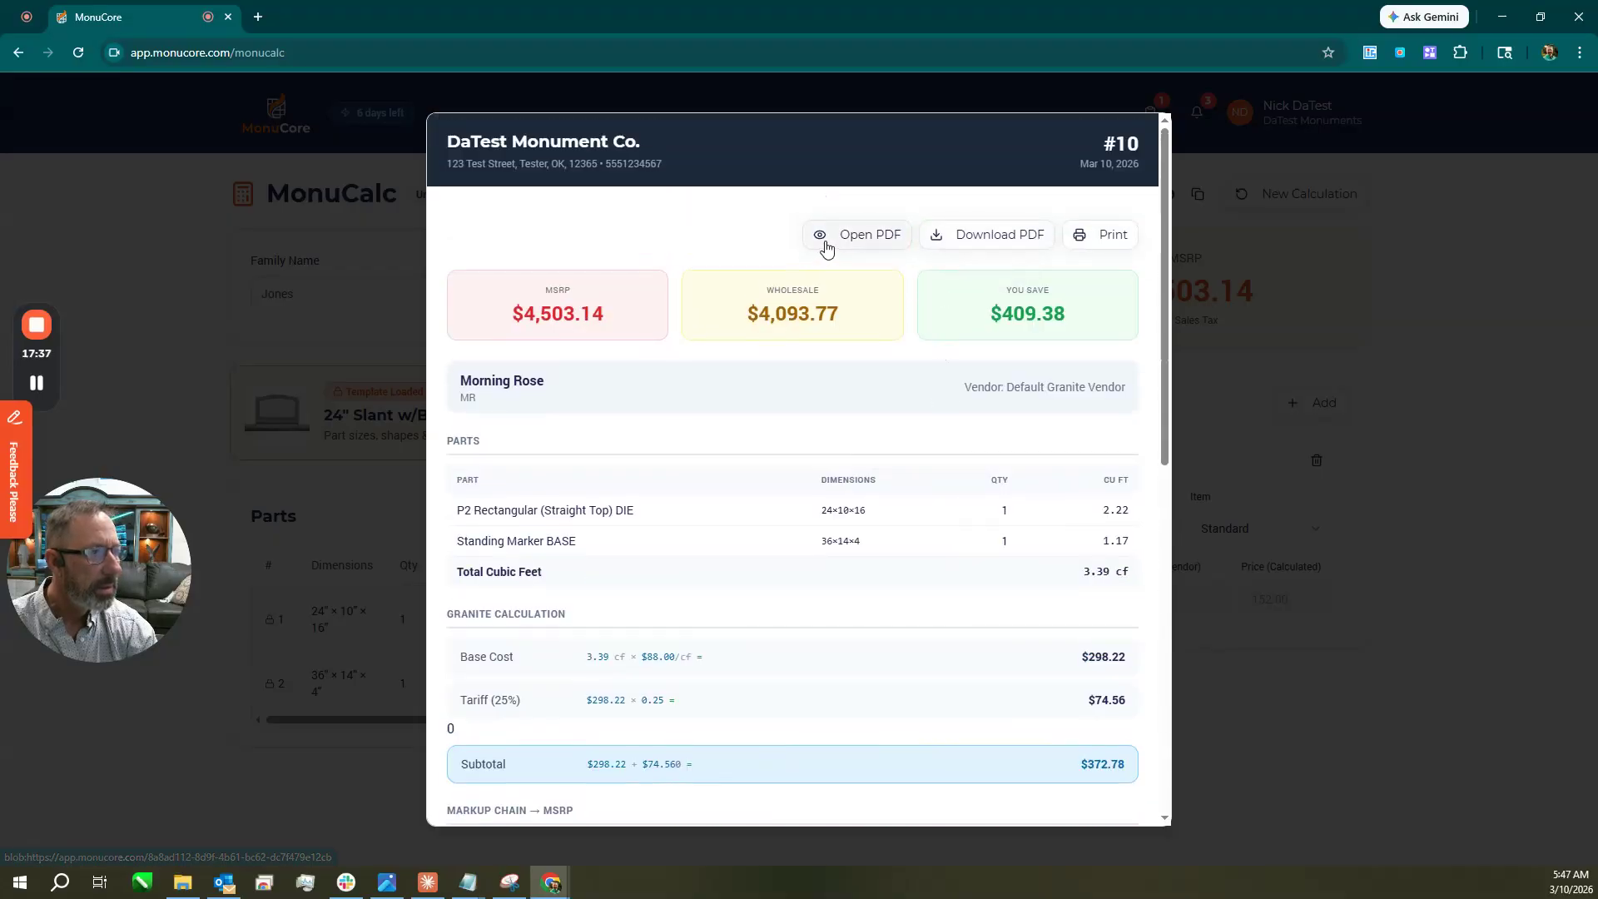
pyautogui.click(851, 248)
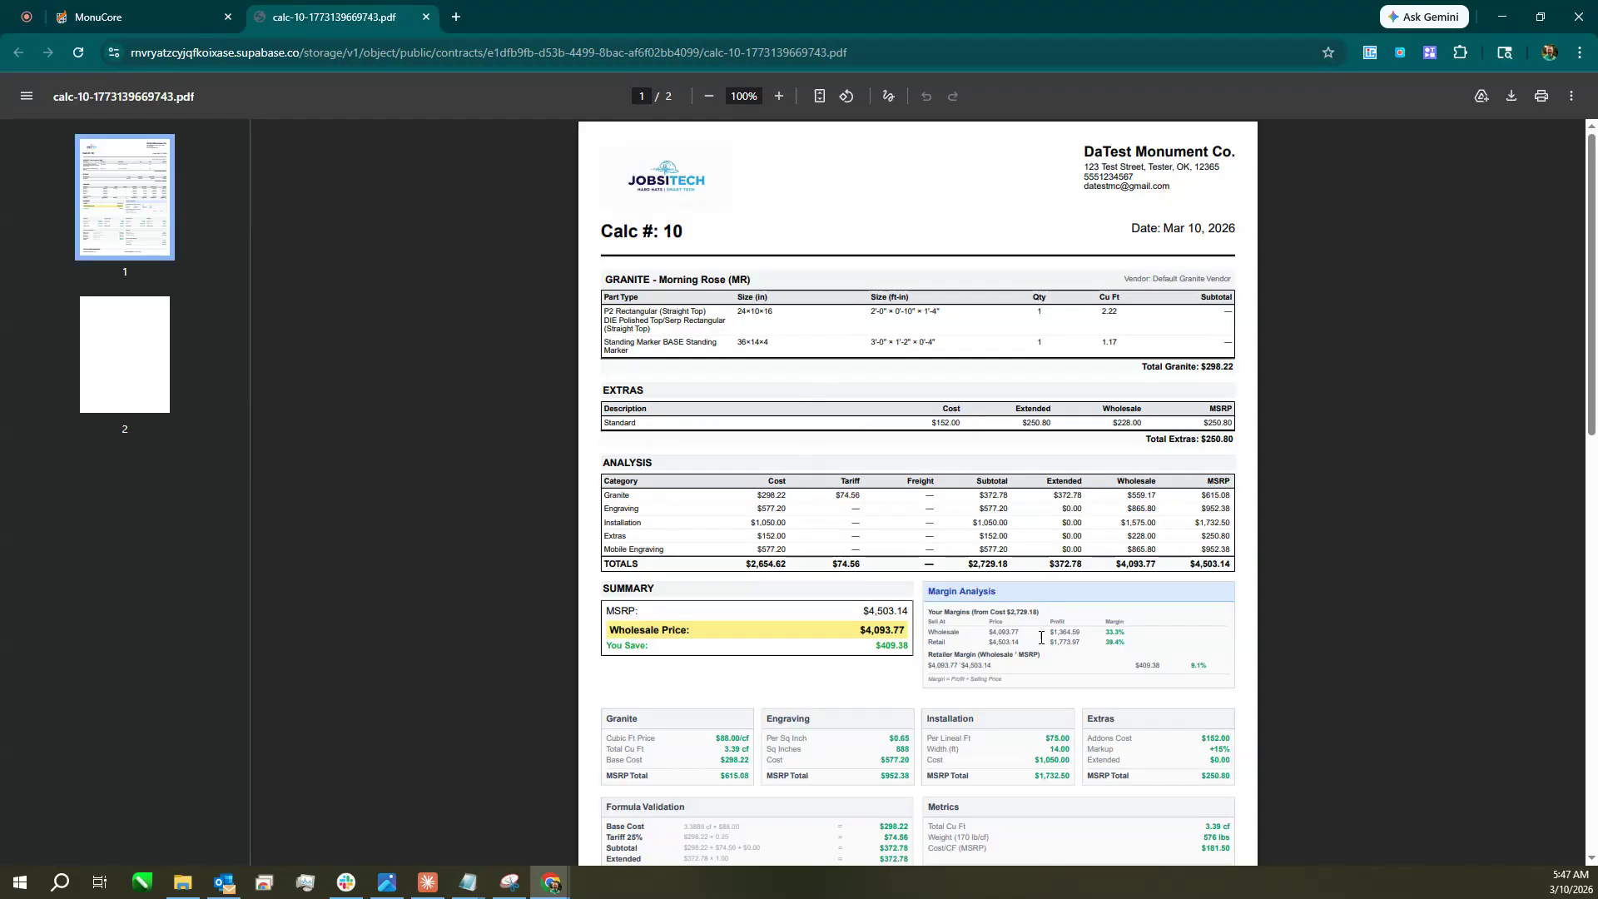
pyautogui.scroll(-3, 1110, 463)
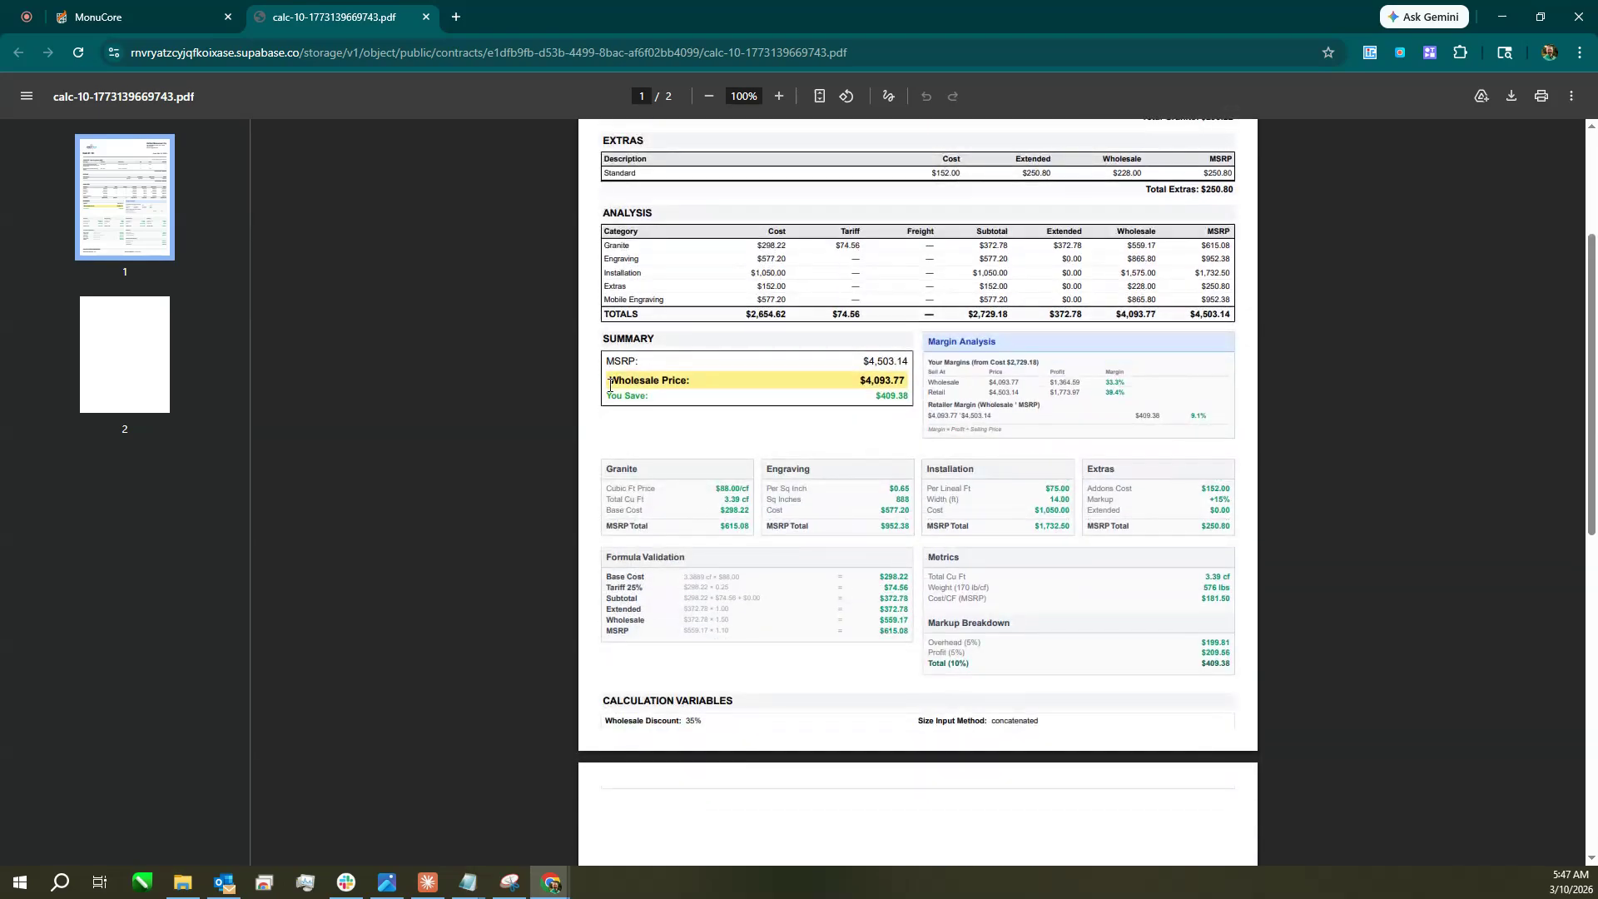
pyautogui.scroll(3, 635, 421)
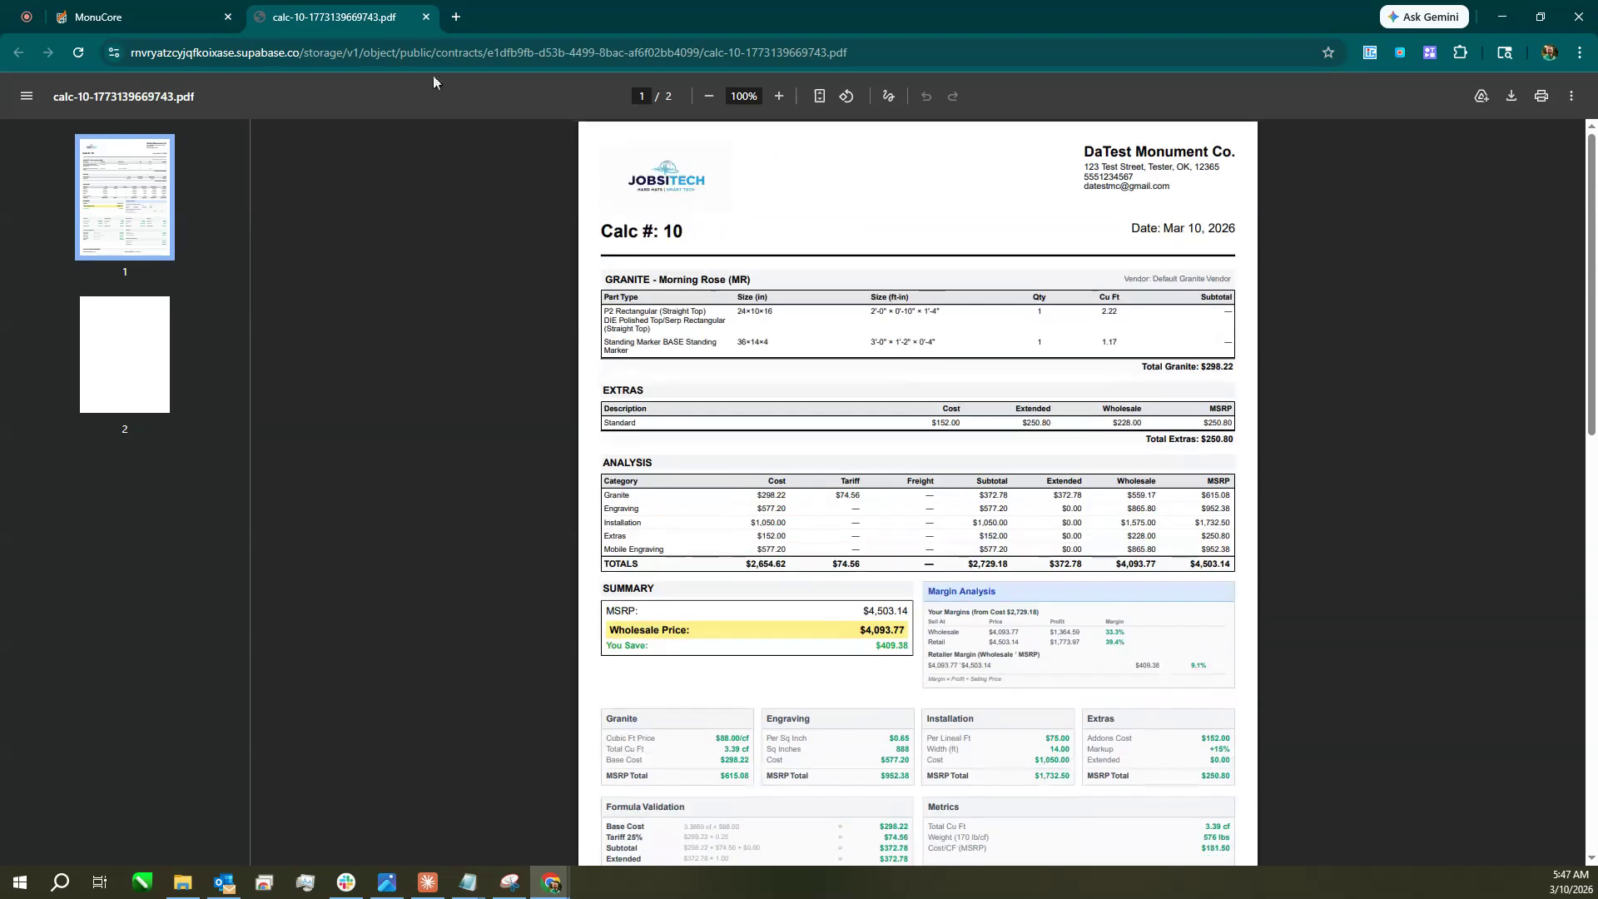
pyautogui.click(425, 17)
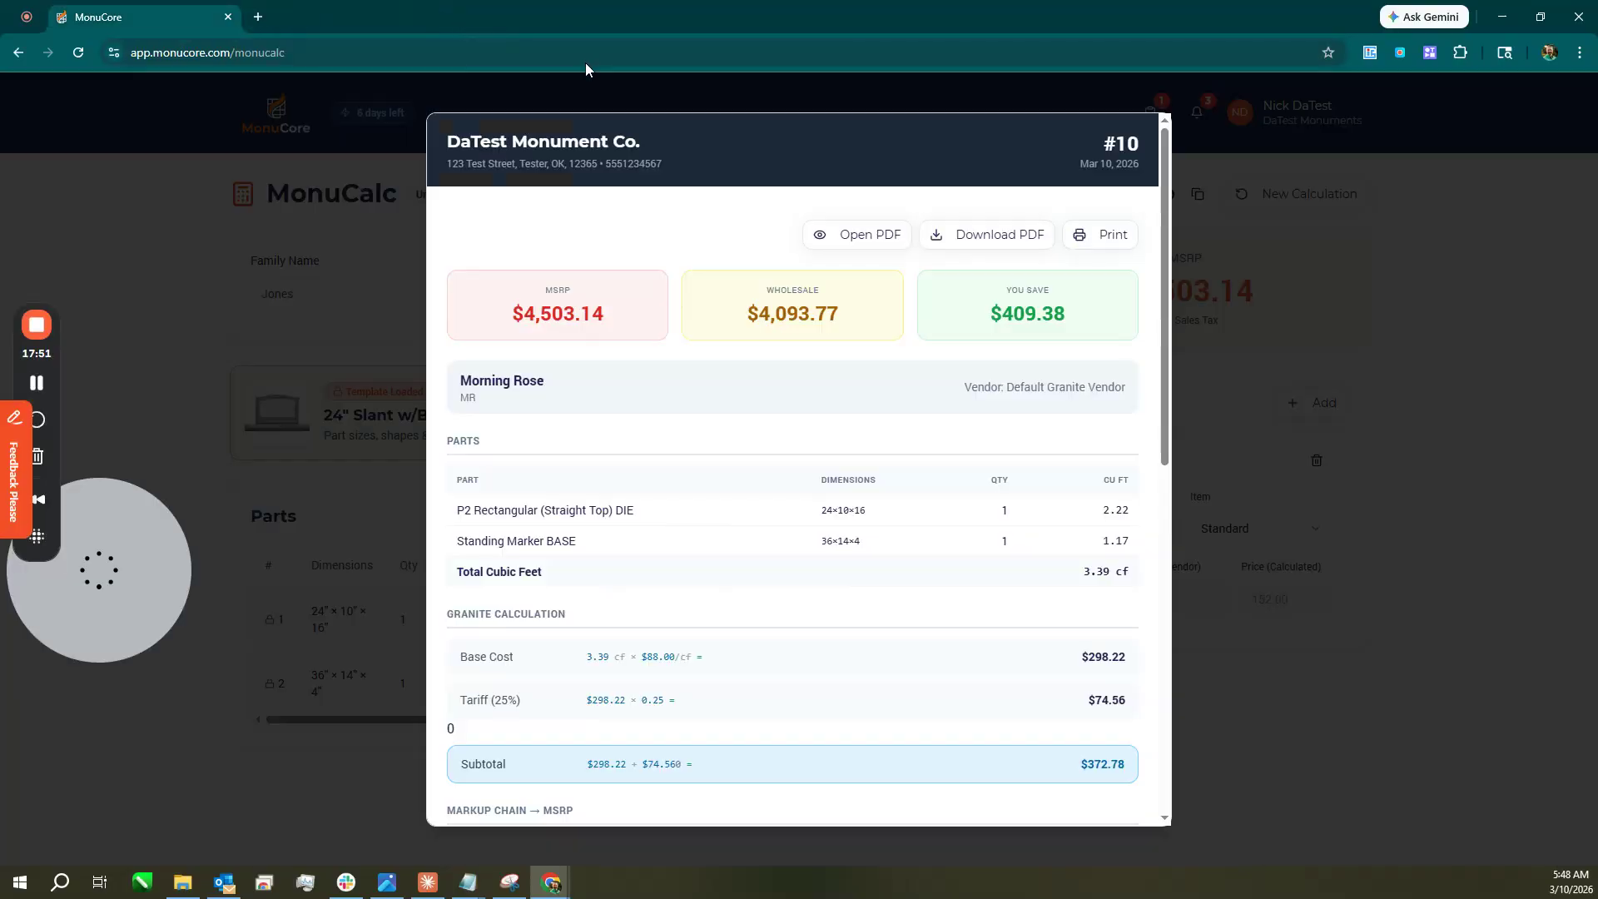
# Close the Calc #10 summary and go back to the main dashboard.
pyautogui.click(1401, 286)
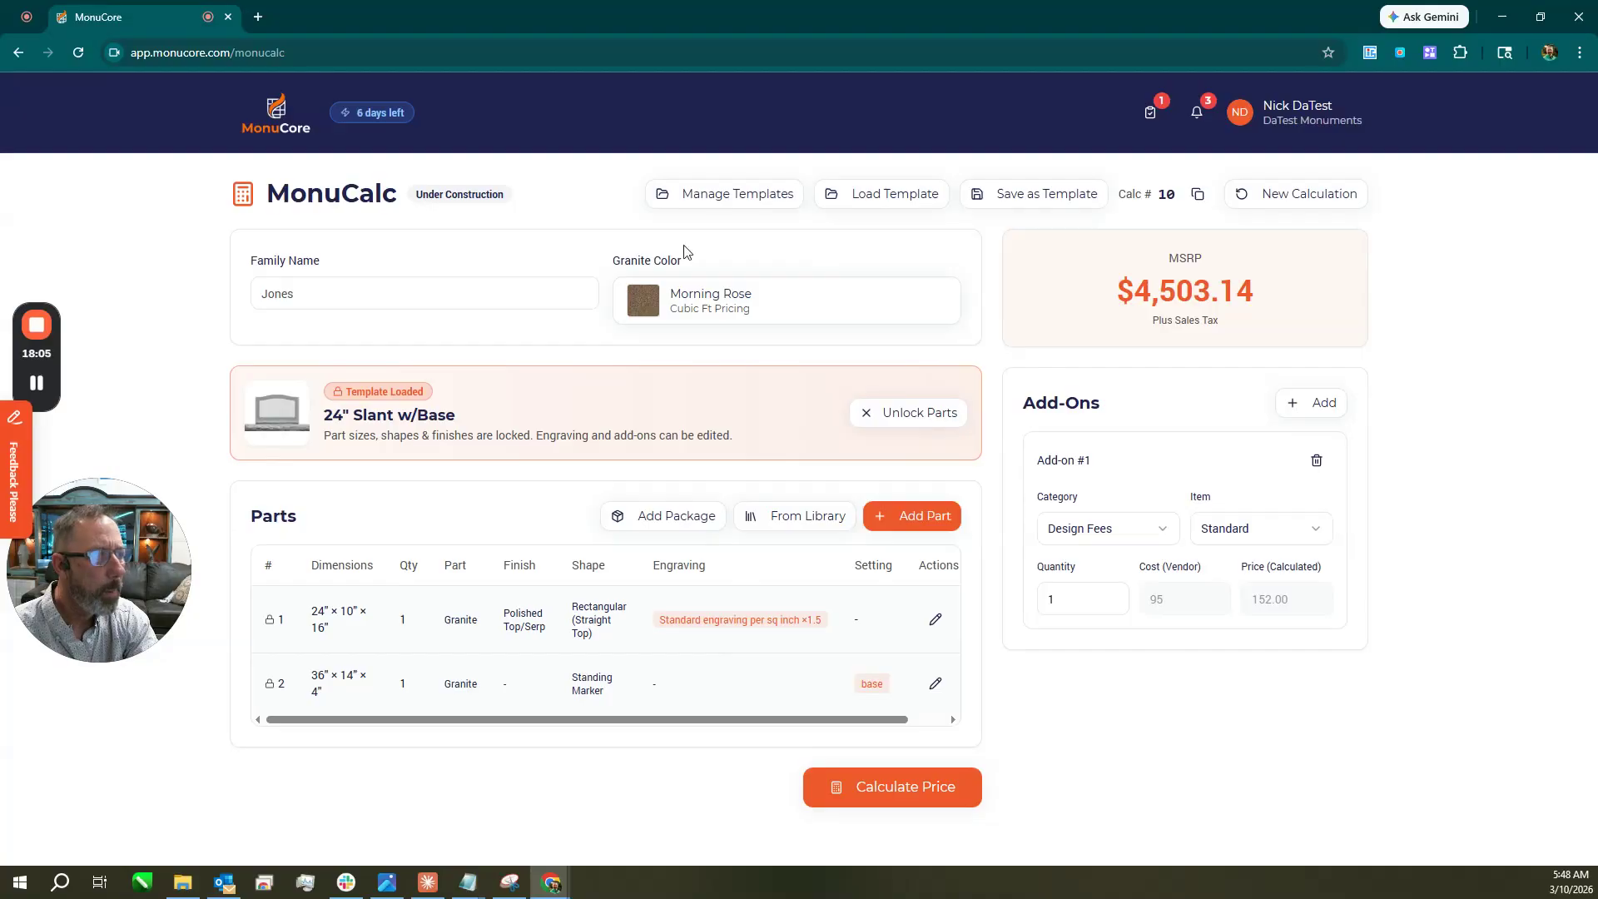
pyautogui.click(275, 114)
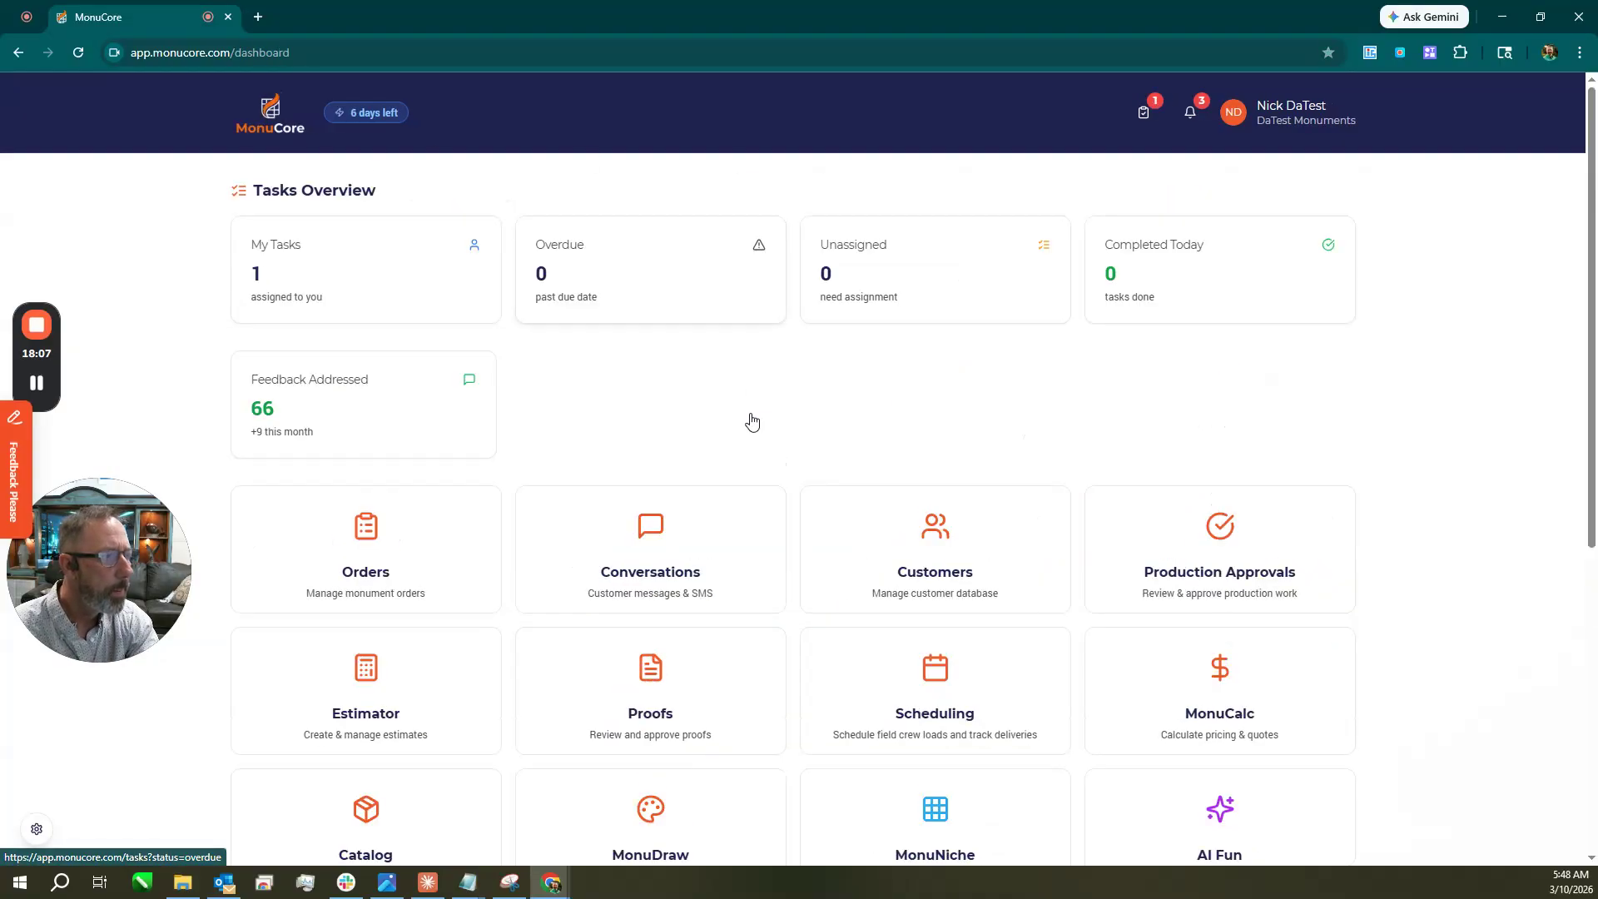
# Generate a customer contract for order 1 from the All Orders list and open the PDF.
pyautogui.scroll(-2, 918, 564)
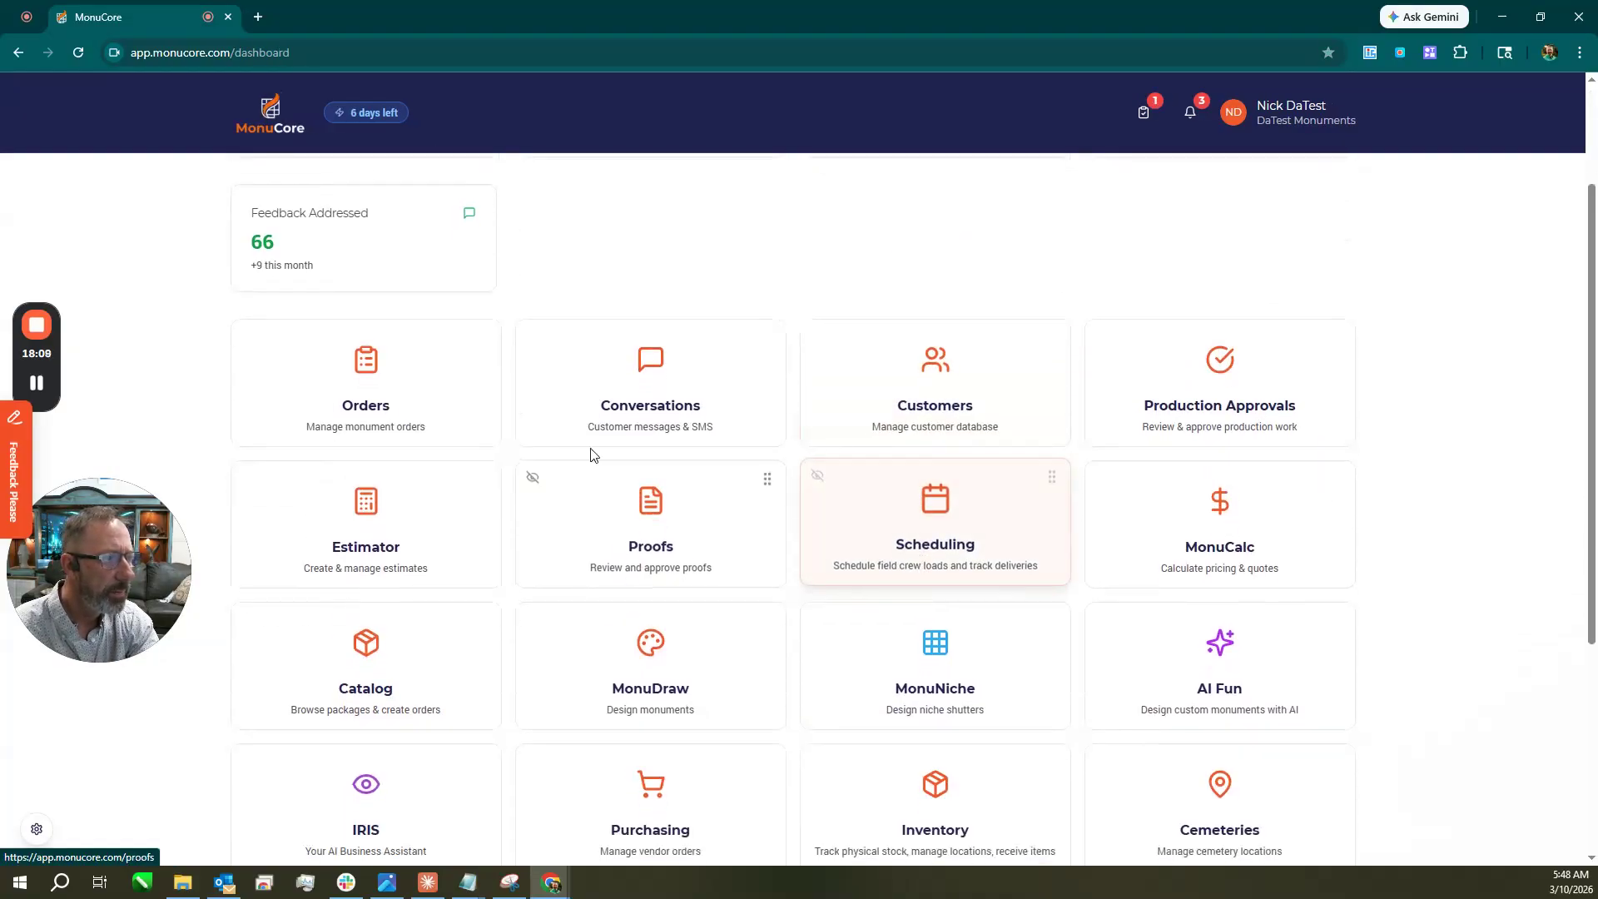
pyautogui.click(348, 384)
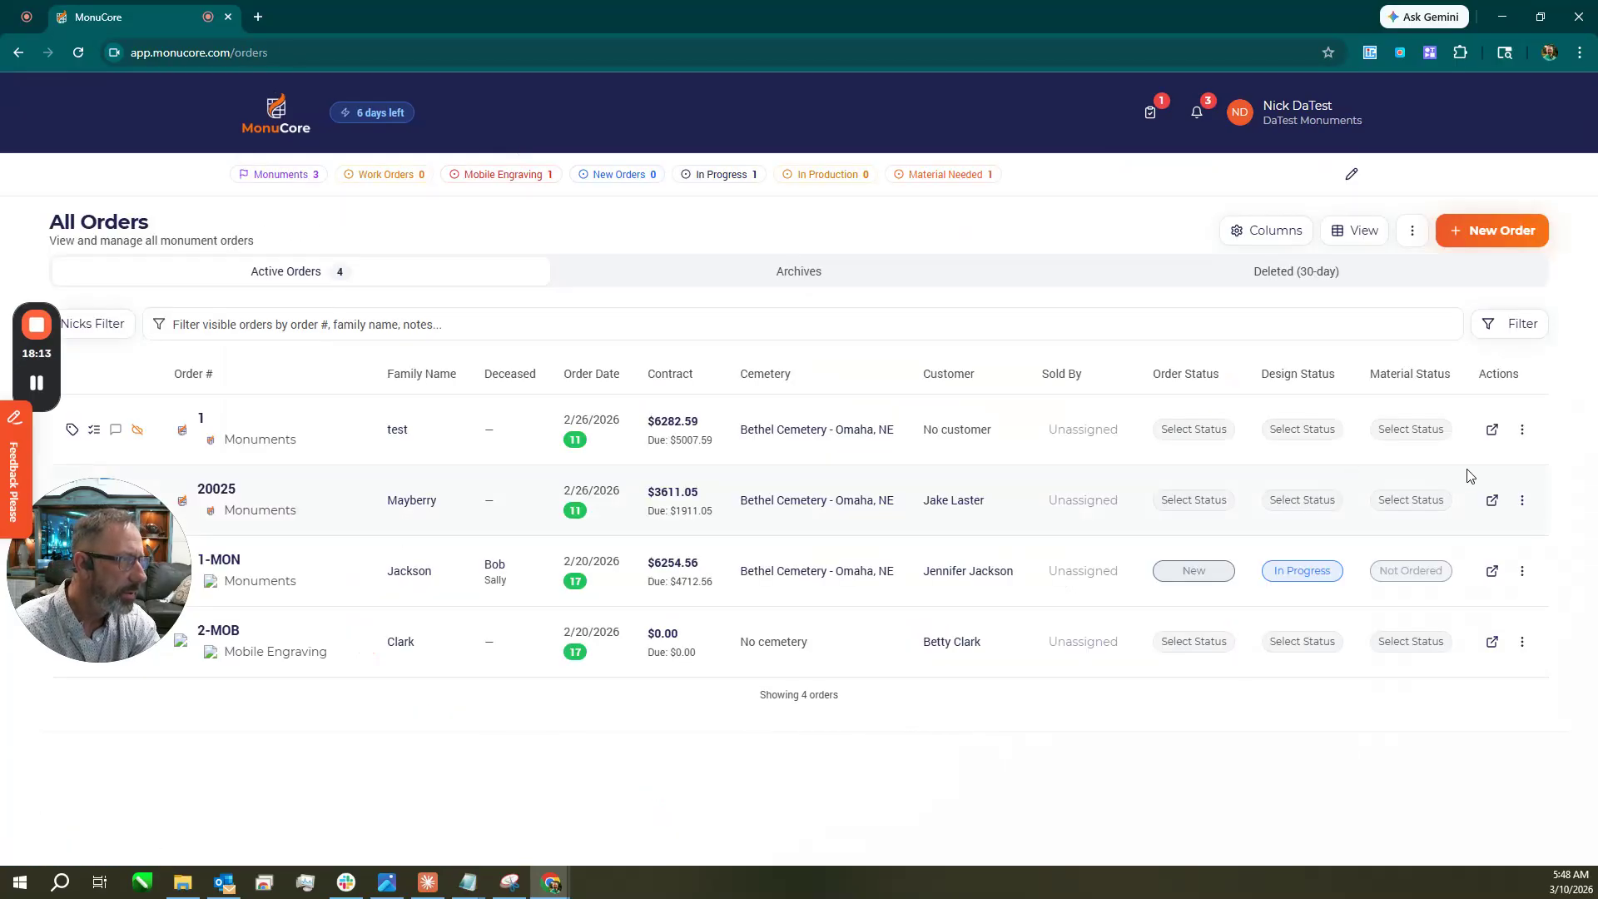
pyautogui.click(1522, 430)
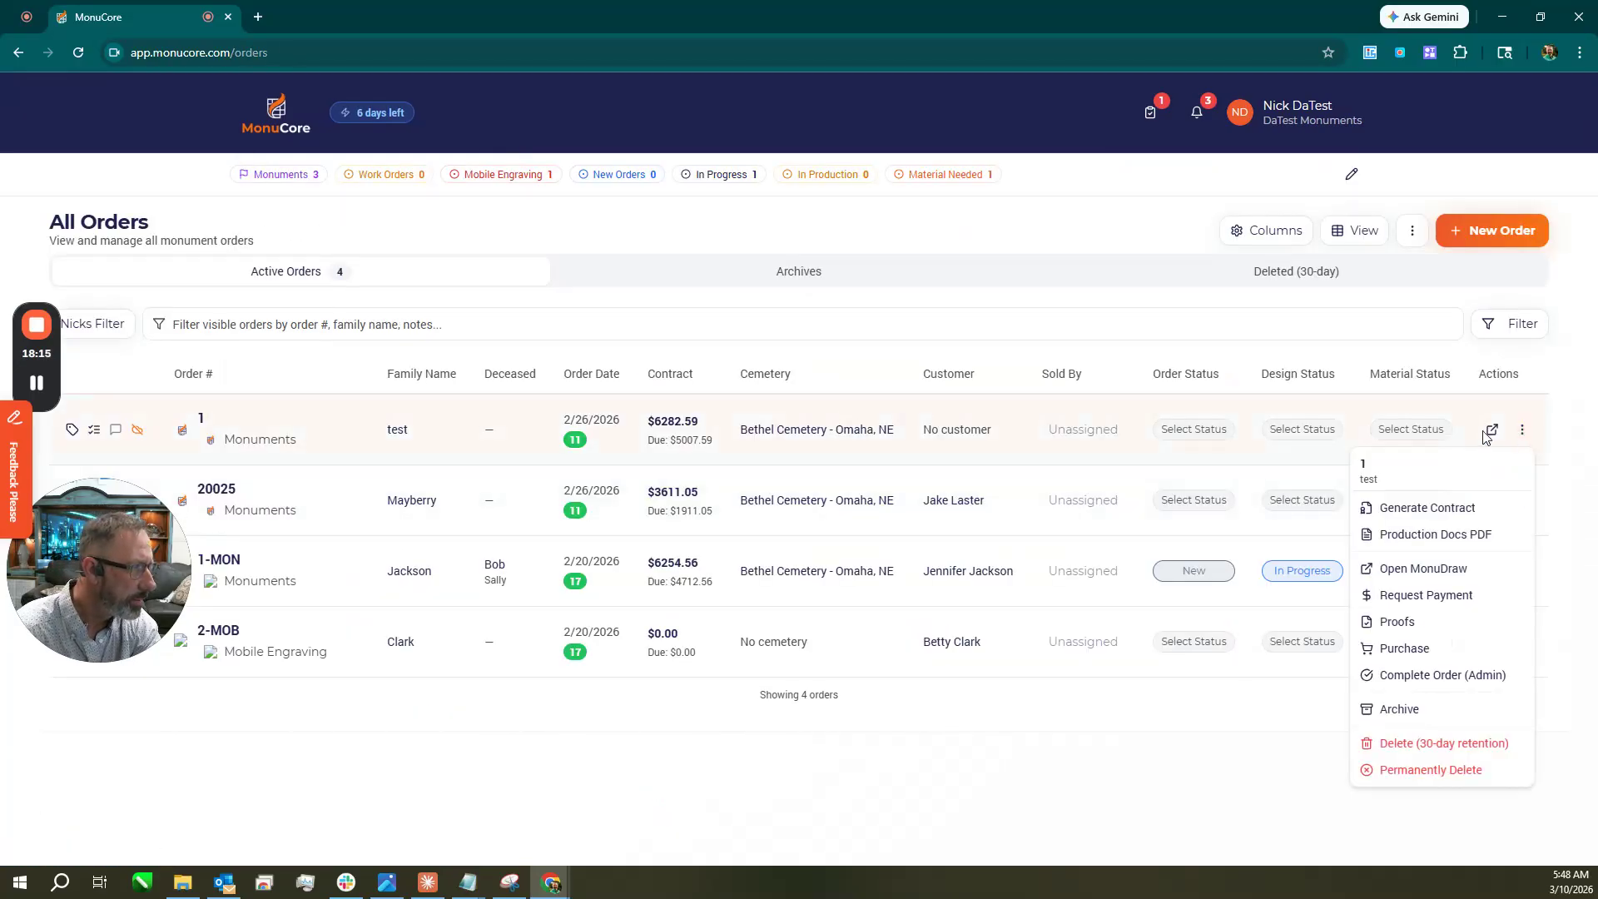
pyautogui.click(1422, 509)
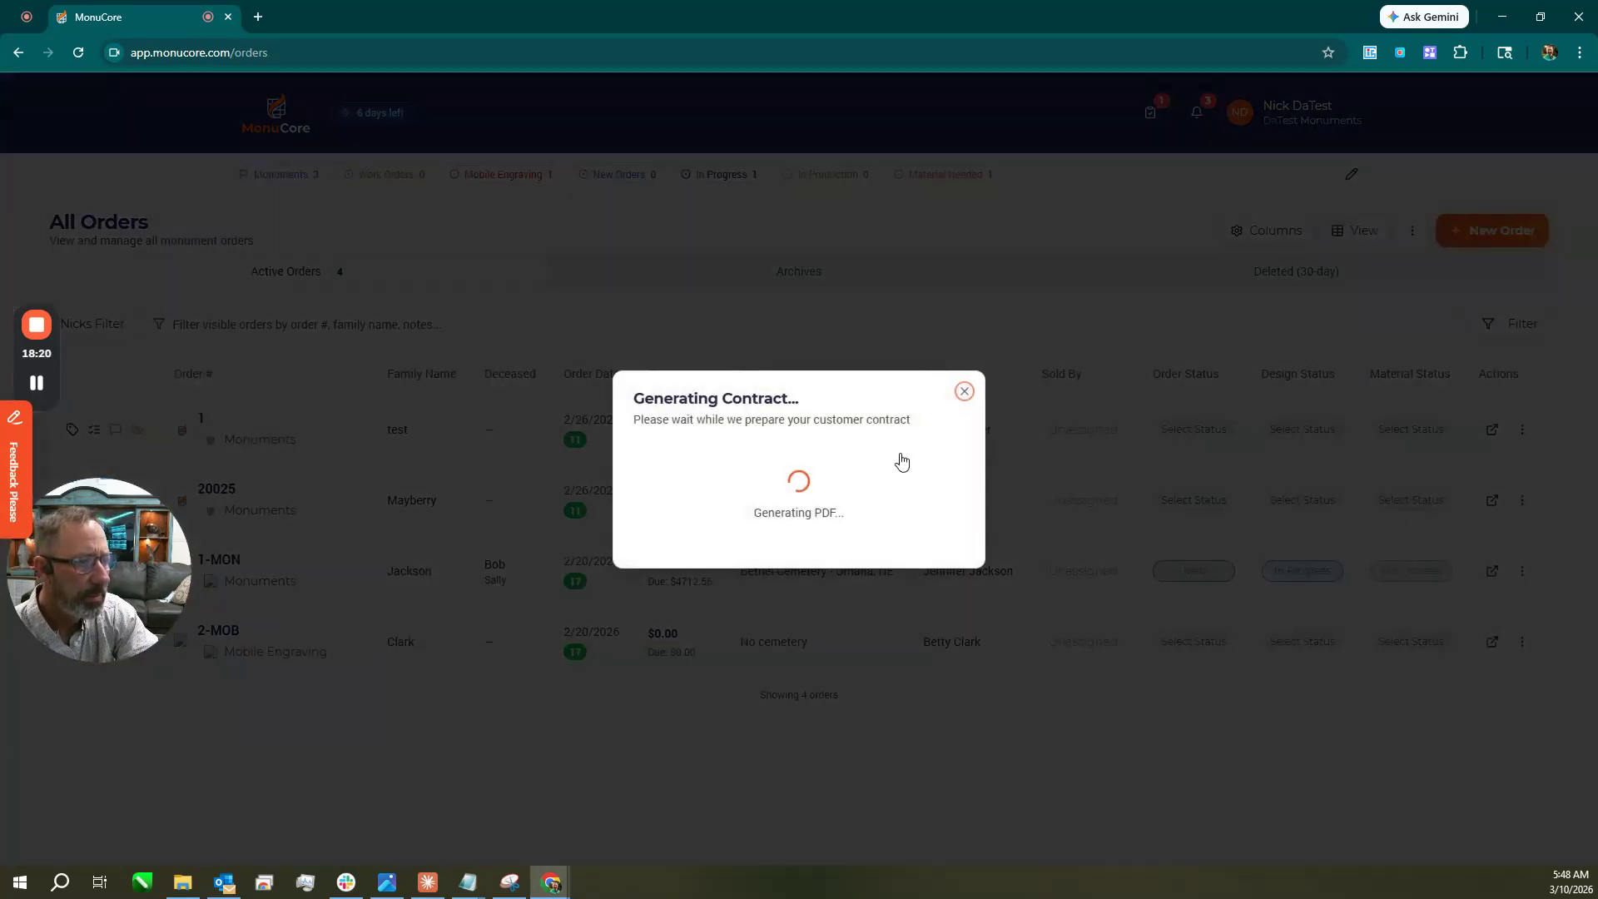
pyautogui.click(817, 449)
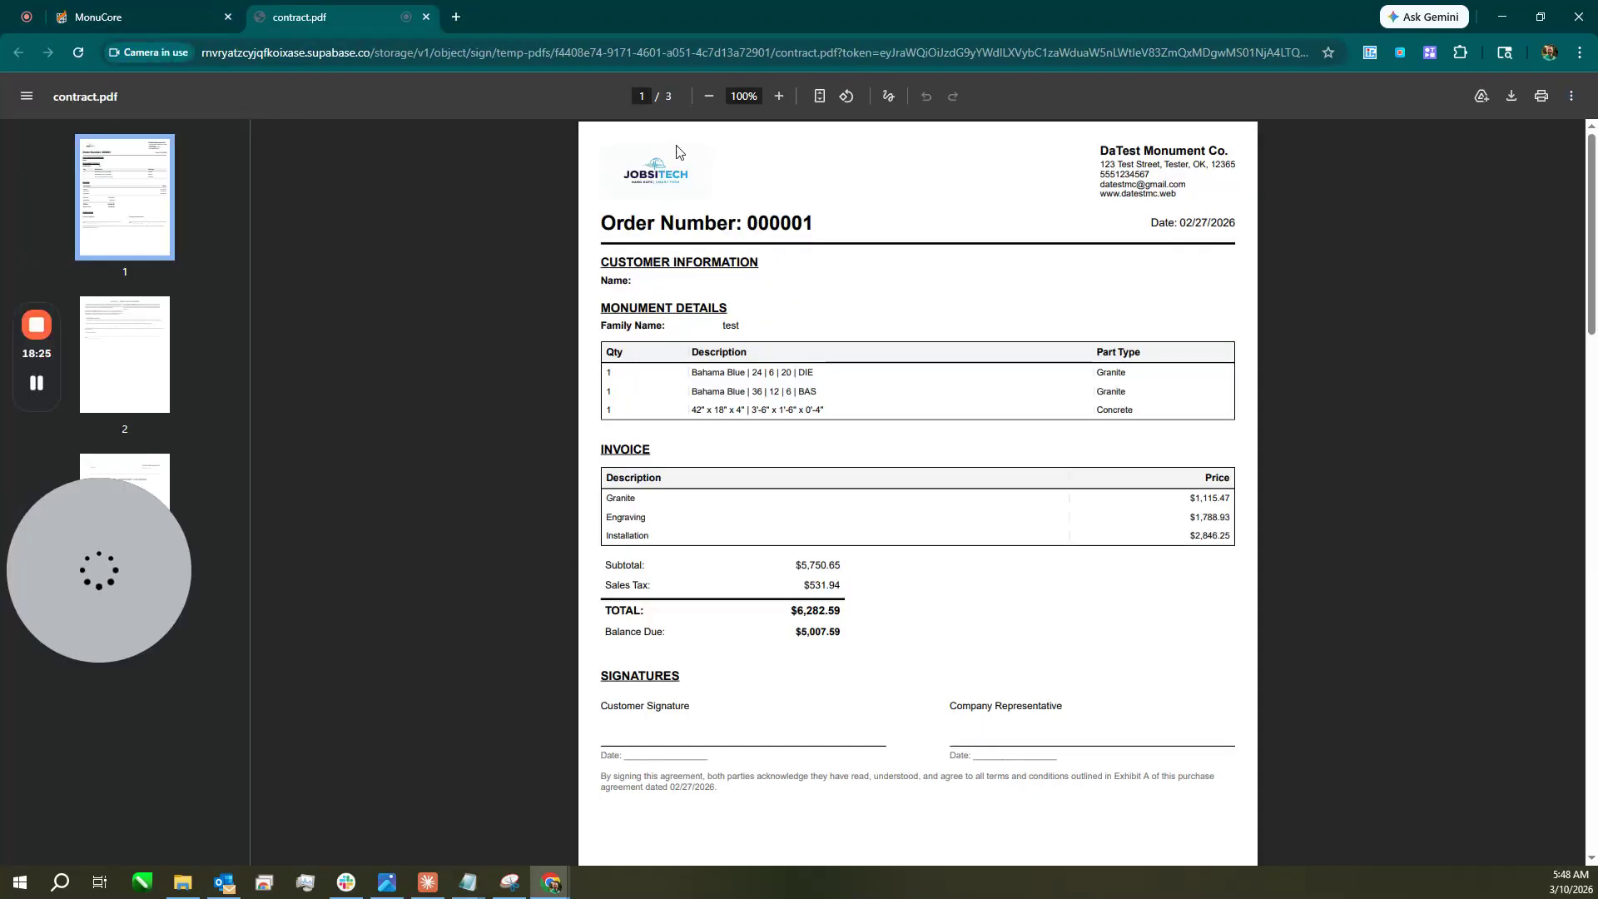
# Scroll through the three-page contract PDF, then close it and the ready notice.
pyautogui.scroll(-5, 923, 304)
pyautogui.scroll(-6, 922, 305)
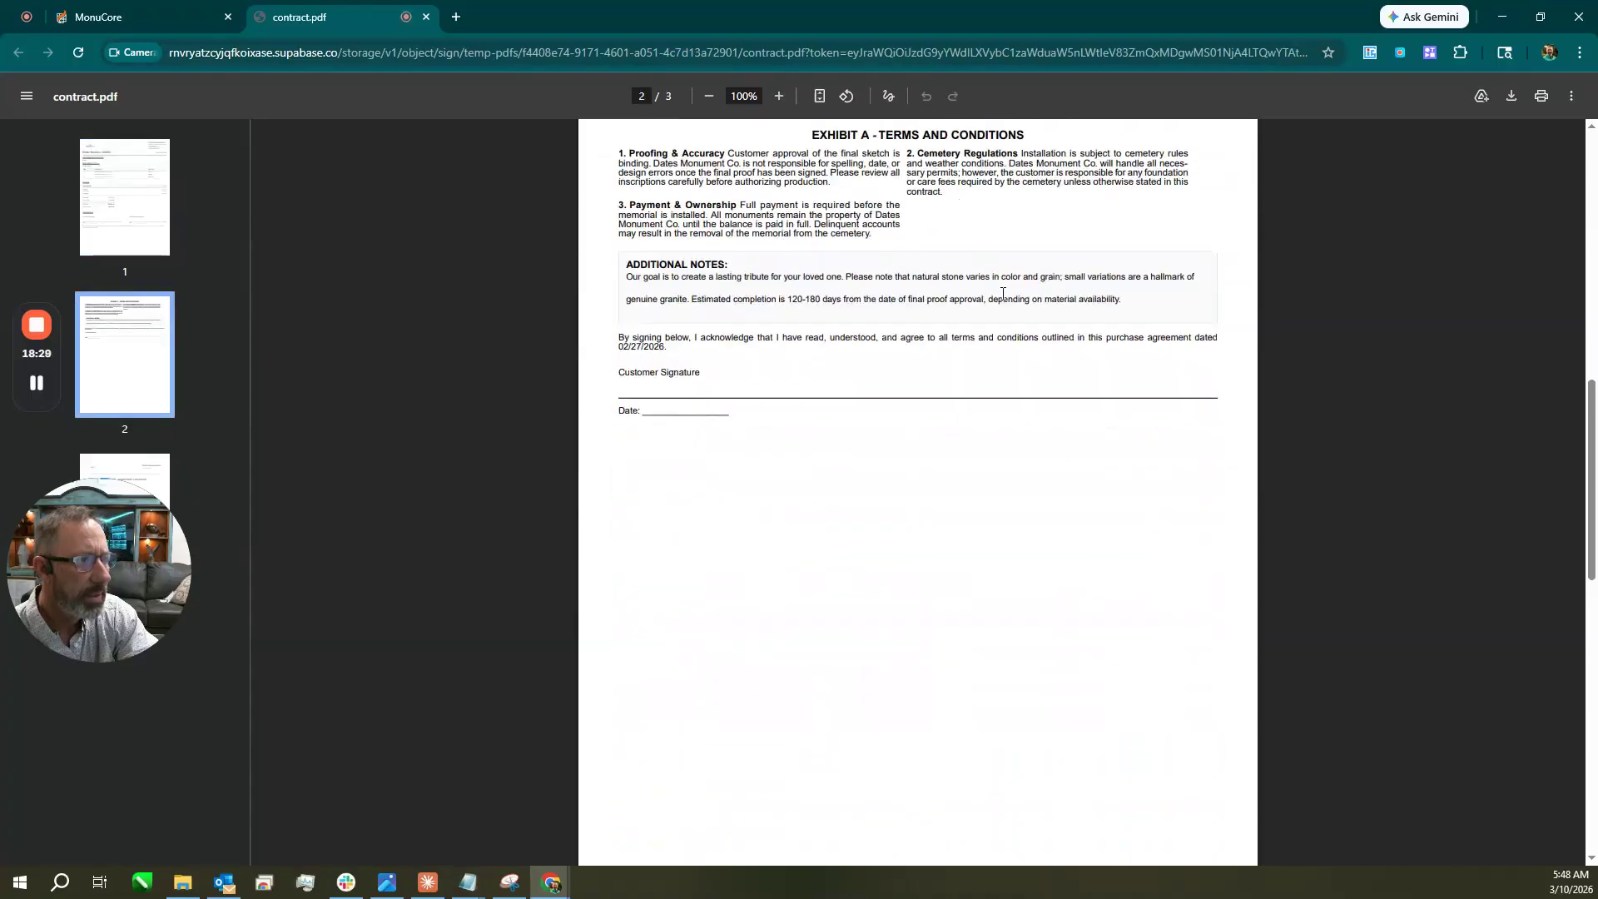
pyautogui.scroll(-12, 988, 297)
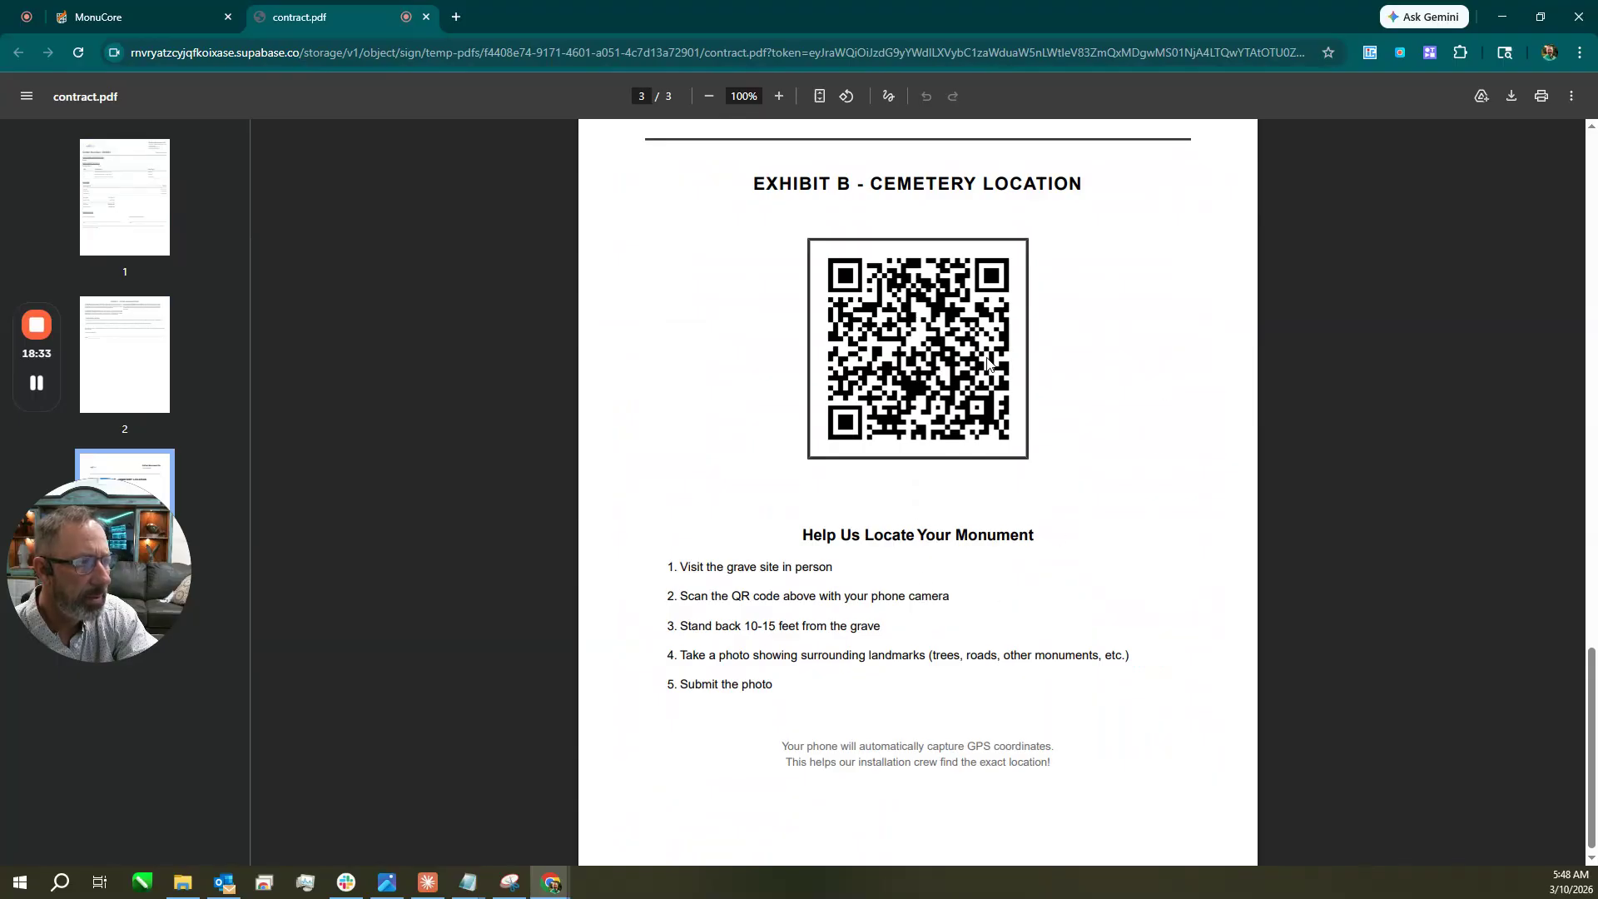
pyautogui.scroll(4, 1031, 446)
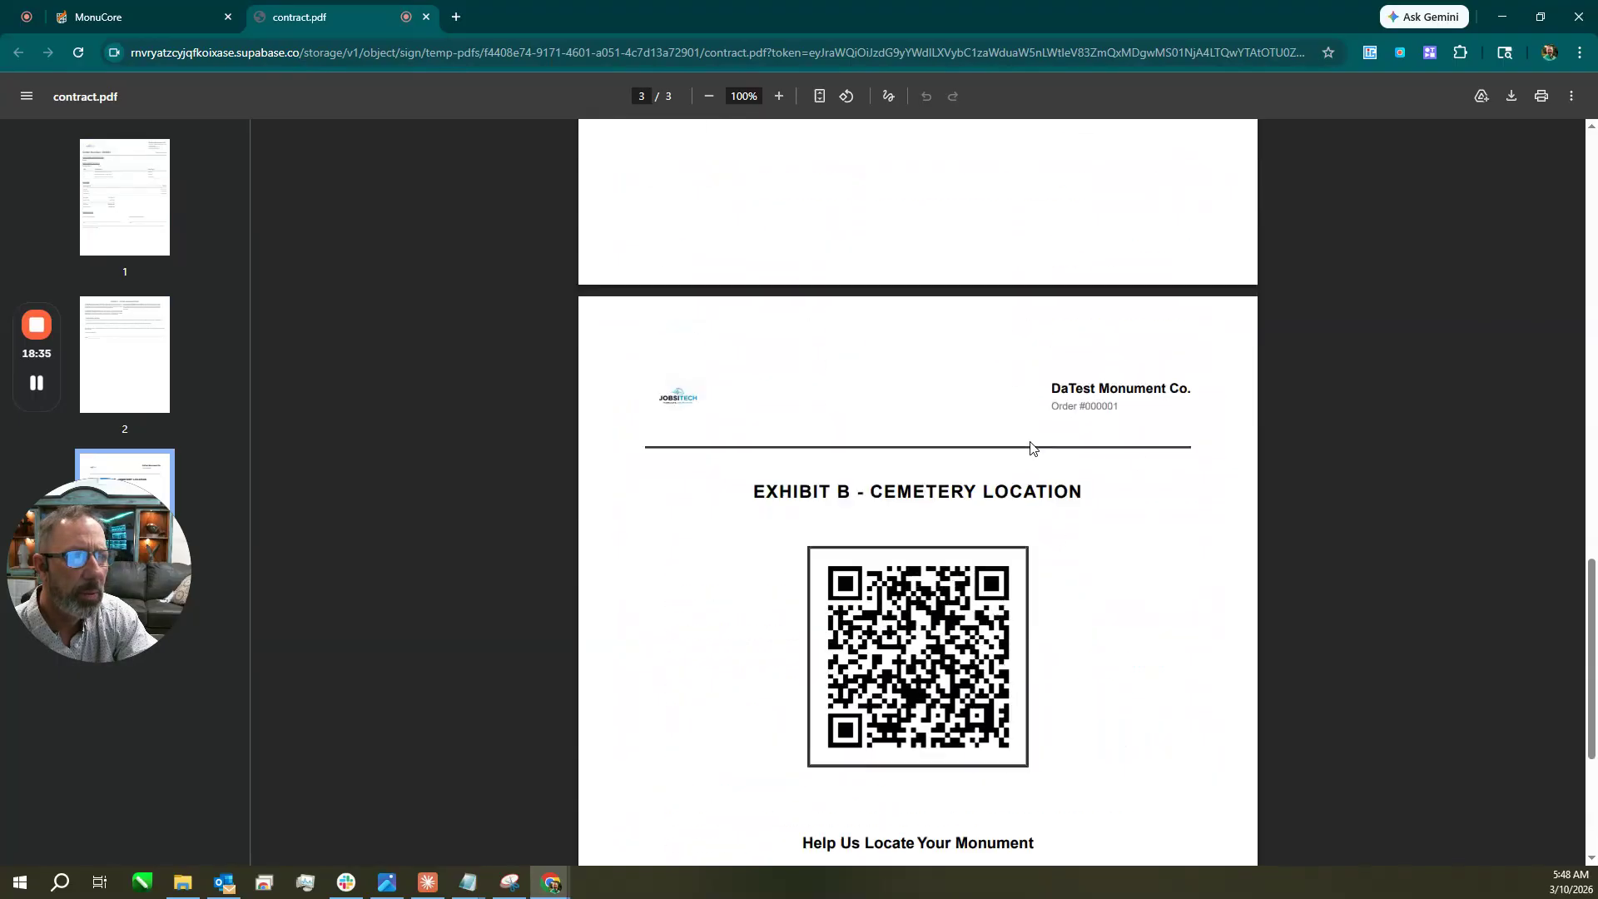
pyautogui.scroll(-4, 932, 614)
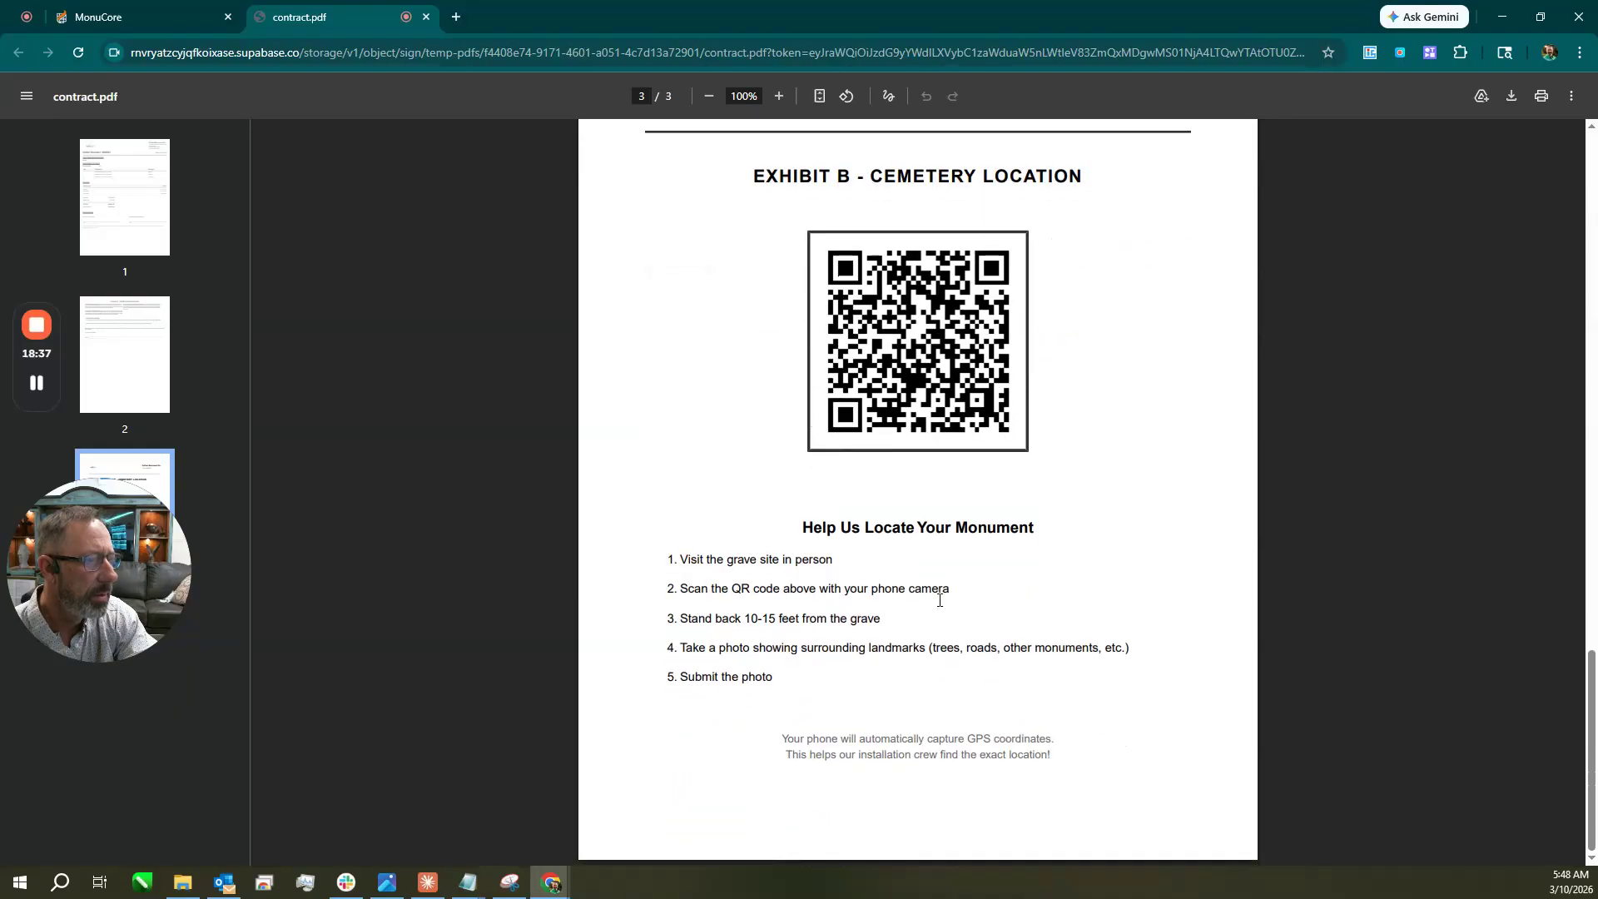
pyautogui.click(426, 18)
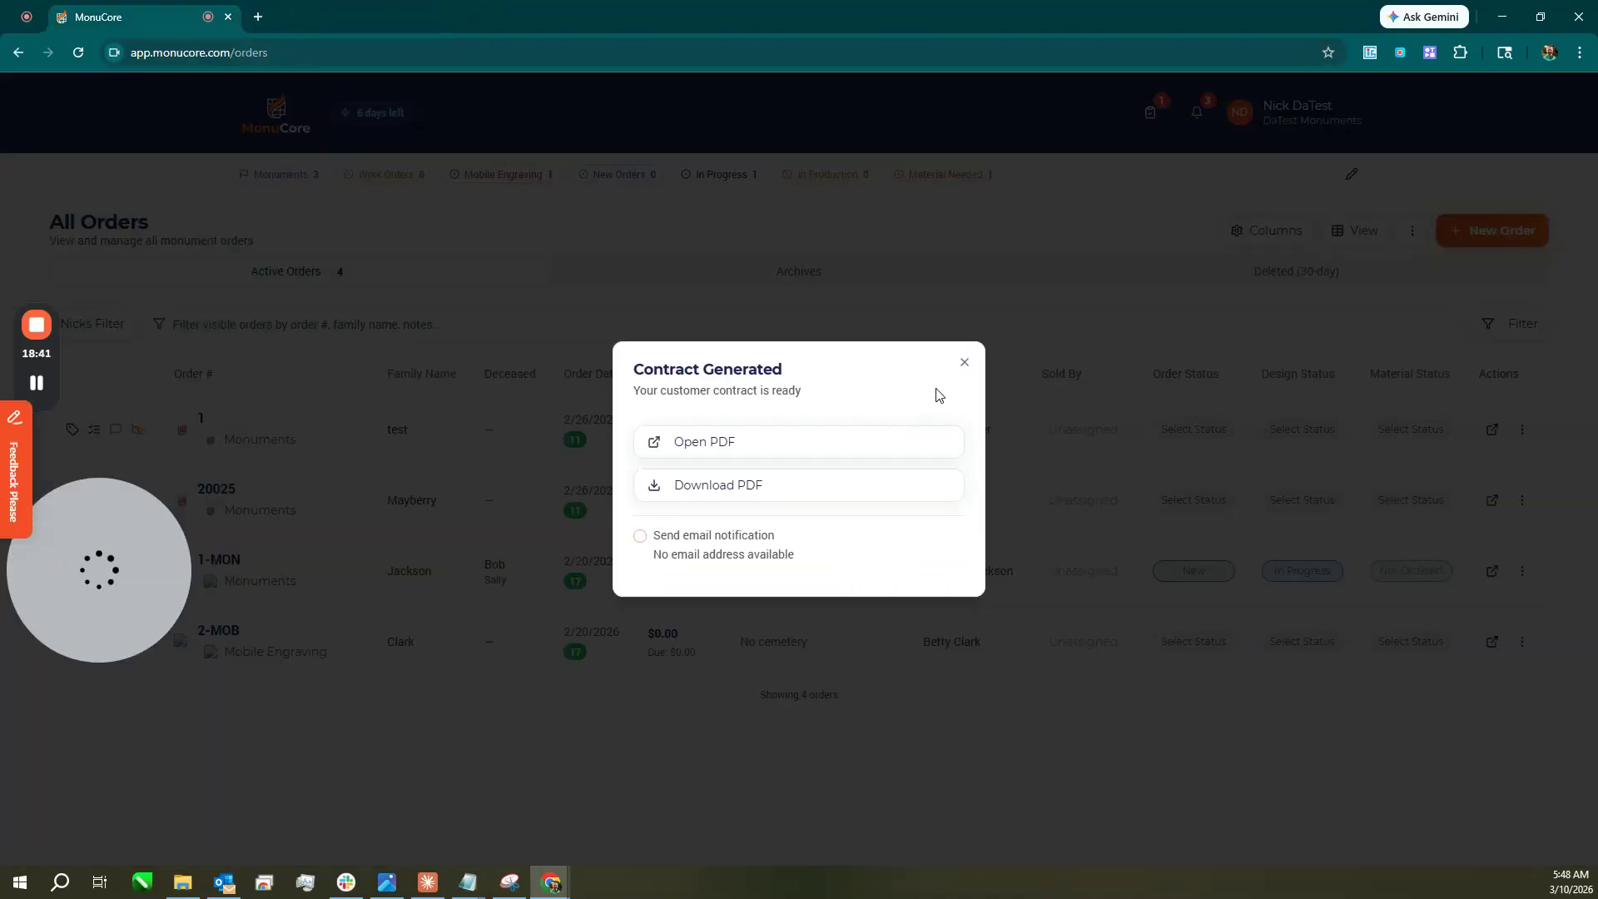
pyautogui.click(965, 368)
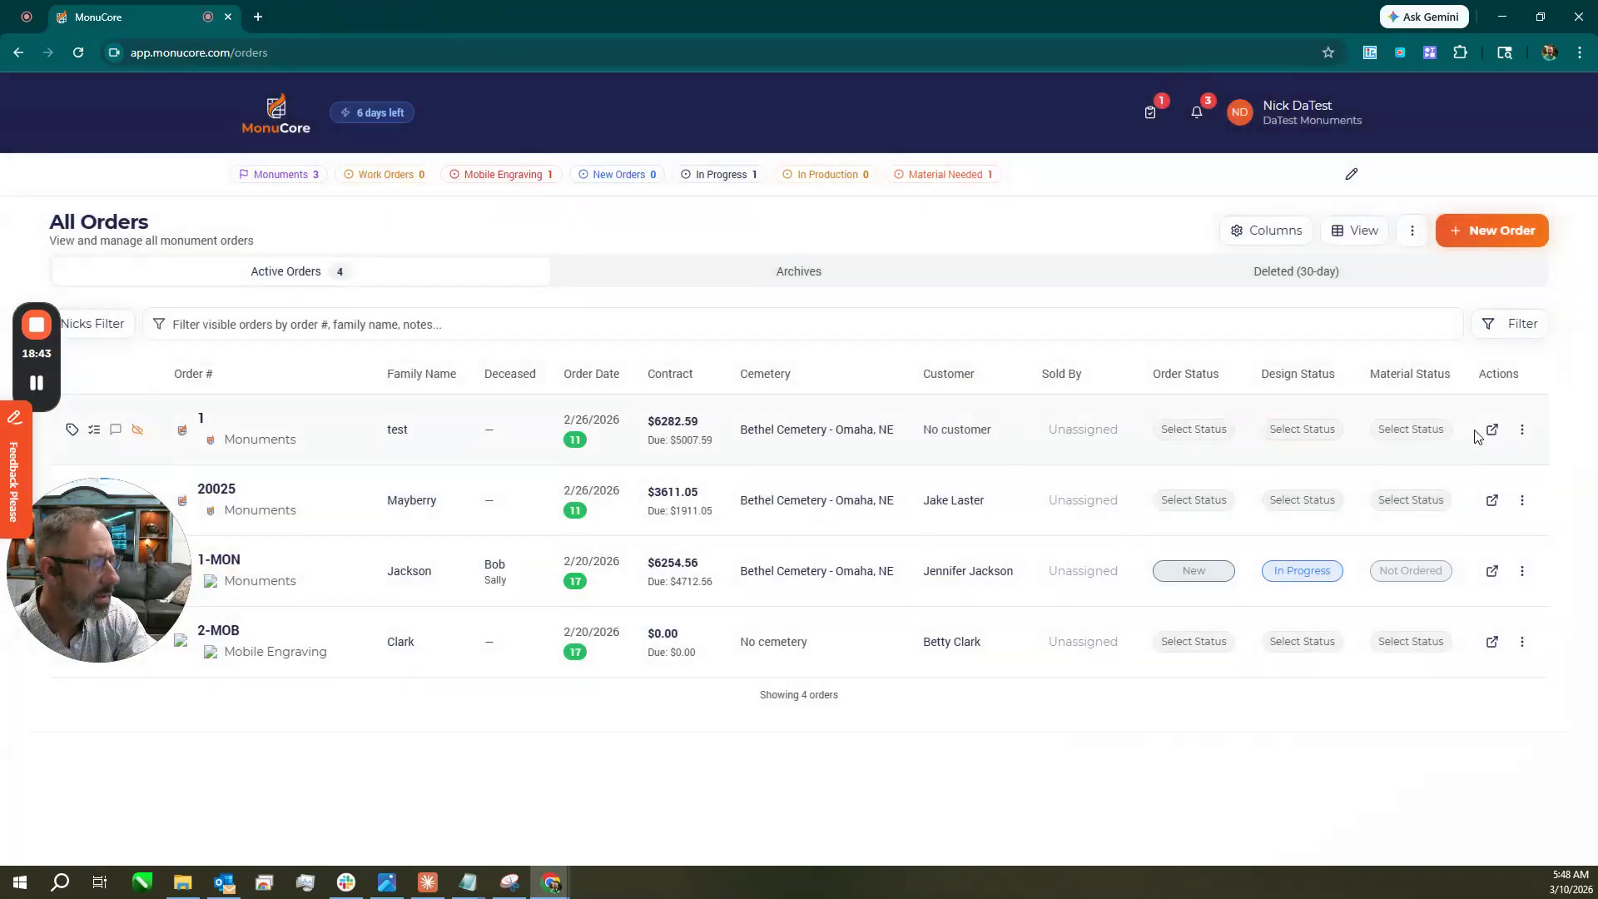
# Generate and review the two-page Production Docs PDF for order 20025, then close it.
pyautogui.click(1523, 430)
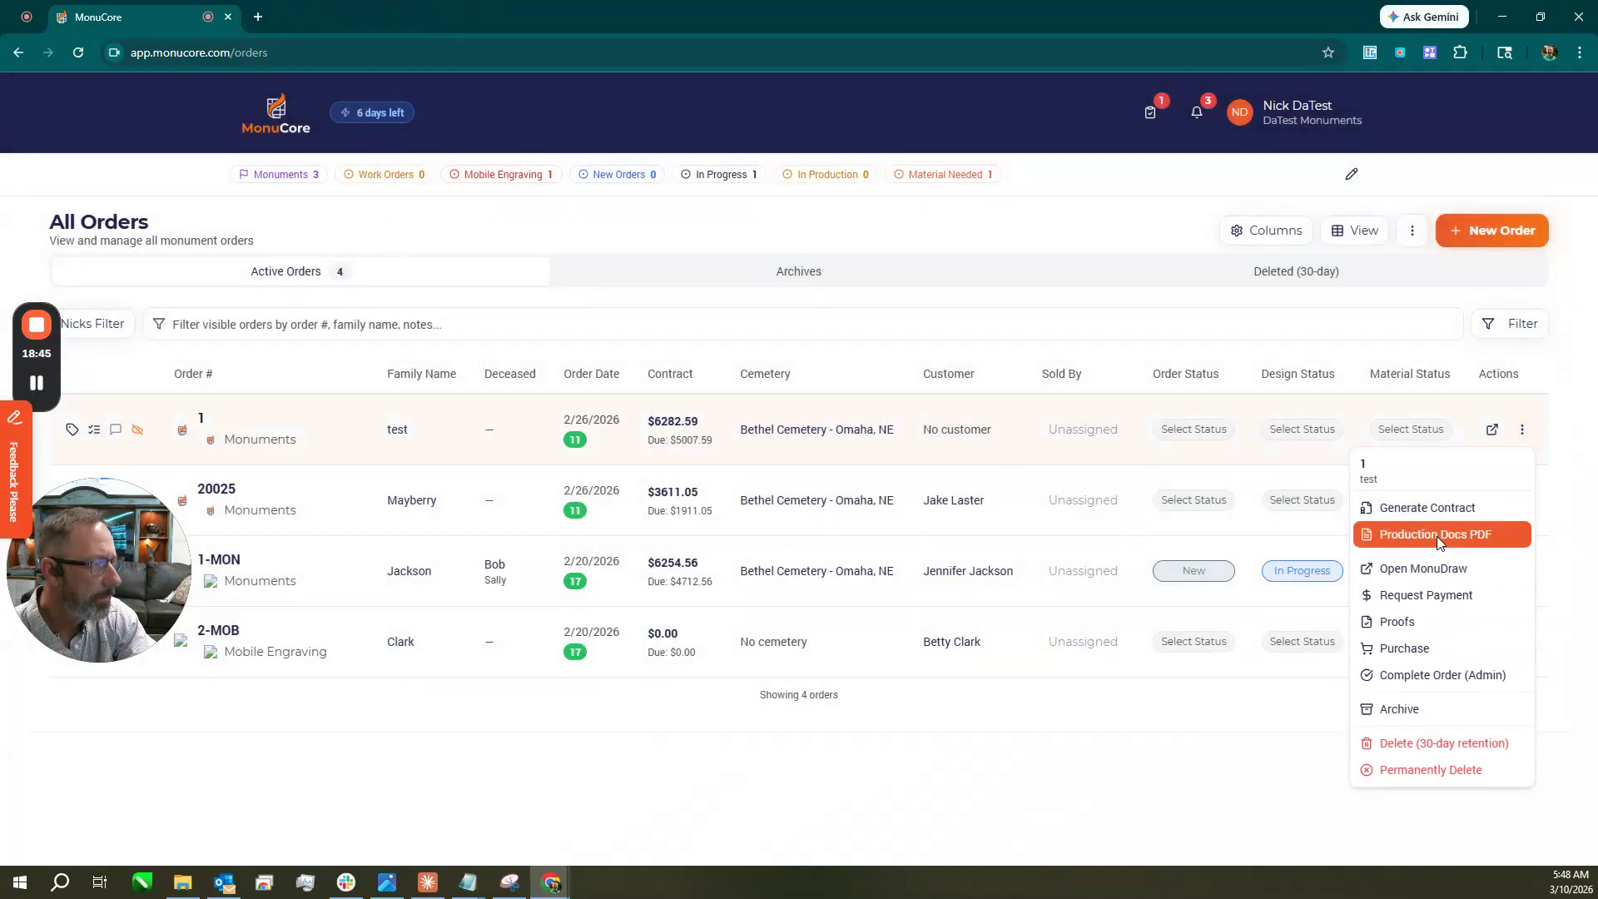
pyautogui.click(1277, 499)
pyautogui.click(1523, 500)
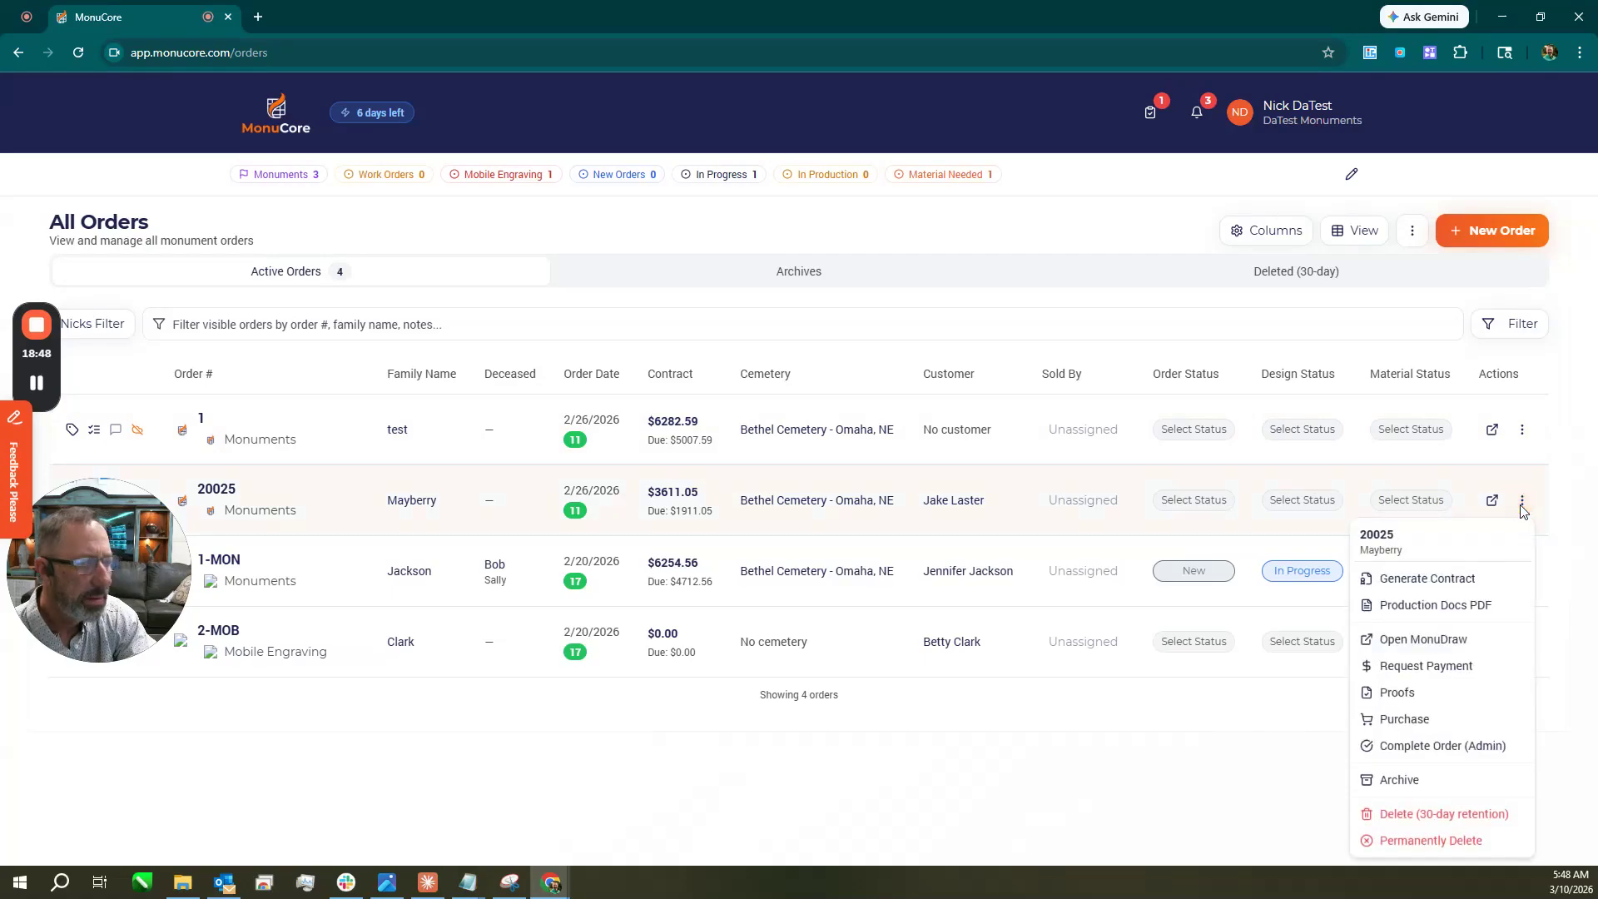
pyautogui.click(1455, 601)
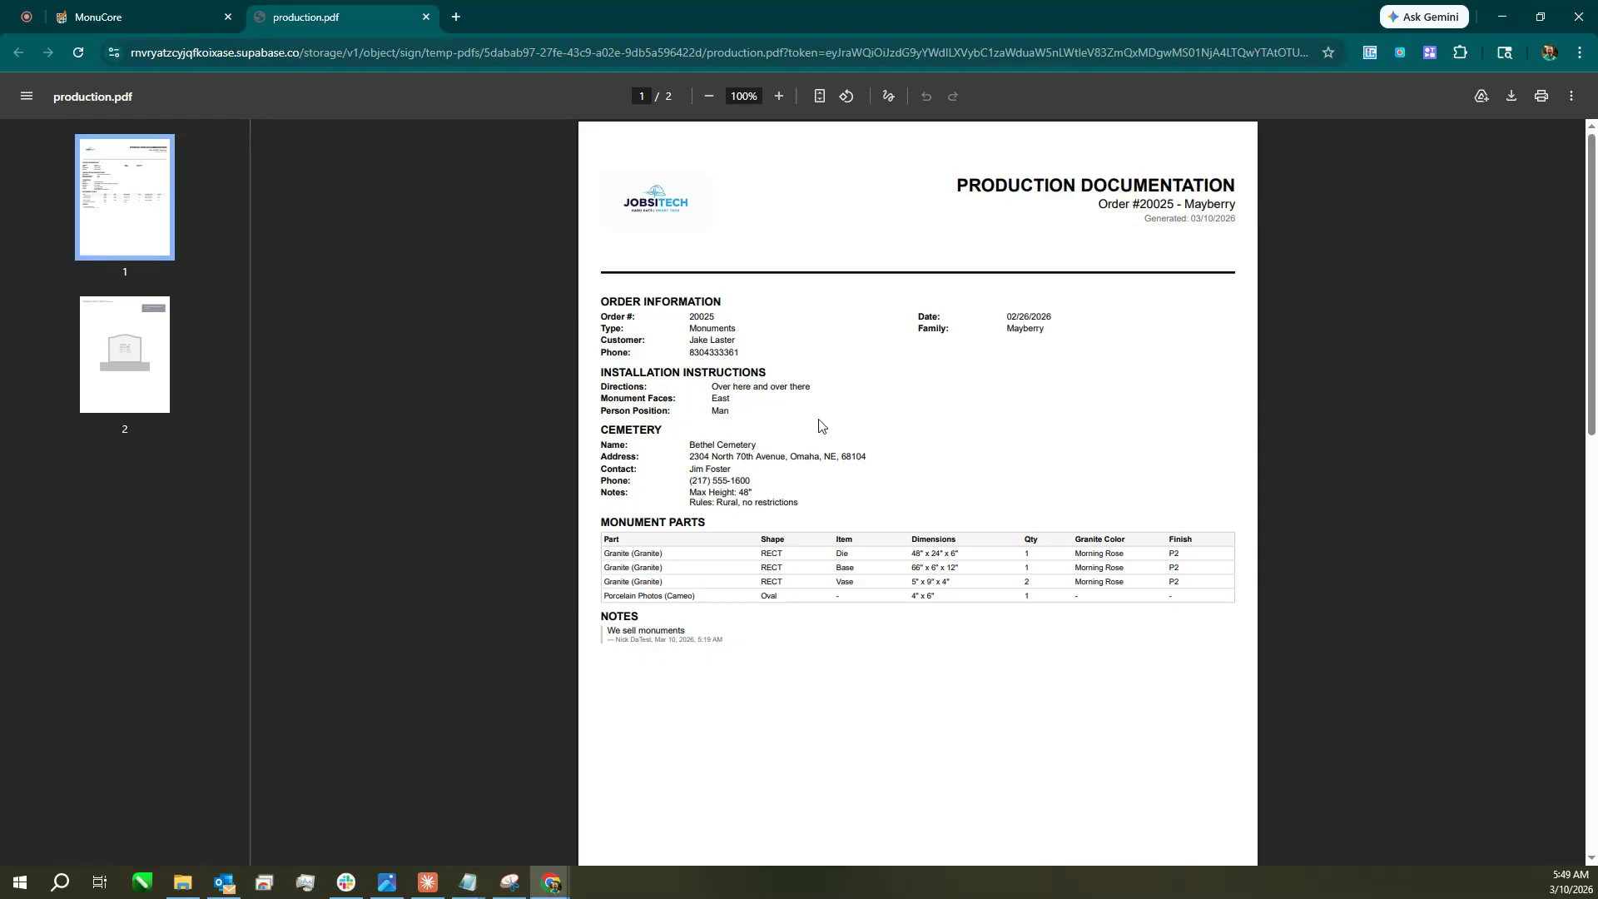
pyautogui.scroll(-10, 858, 376)
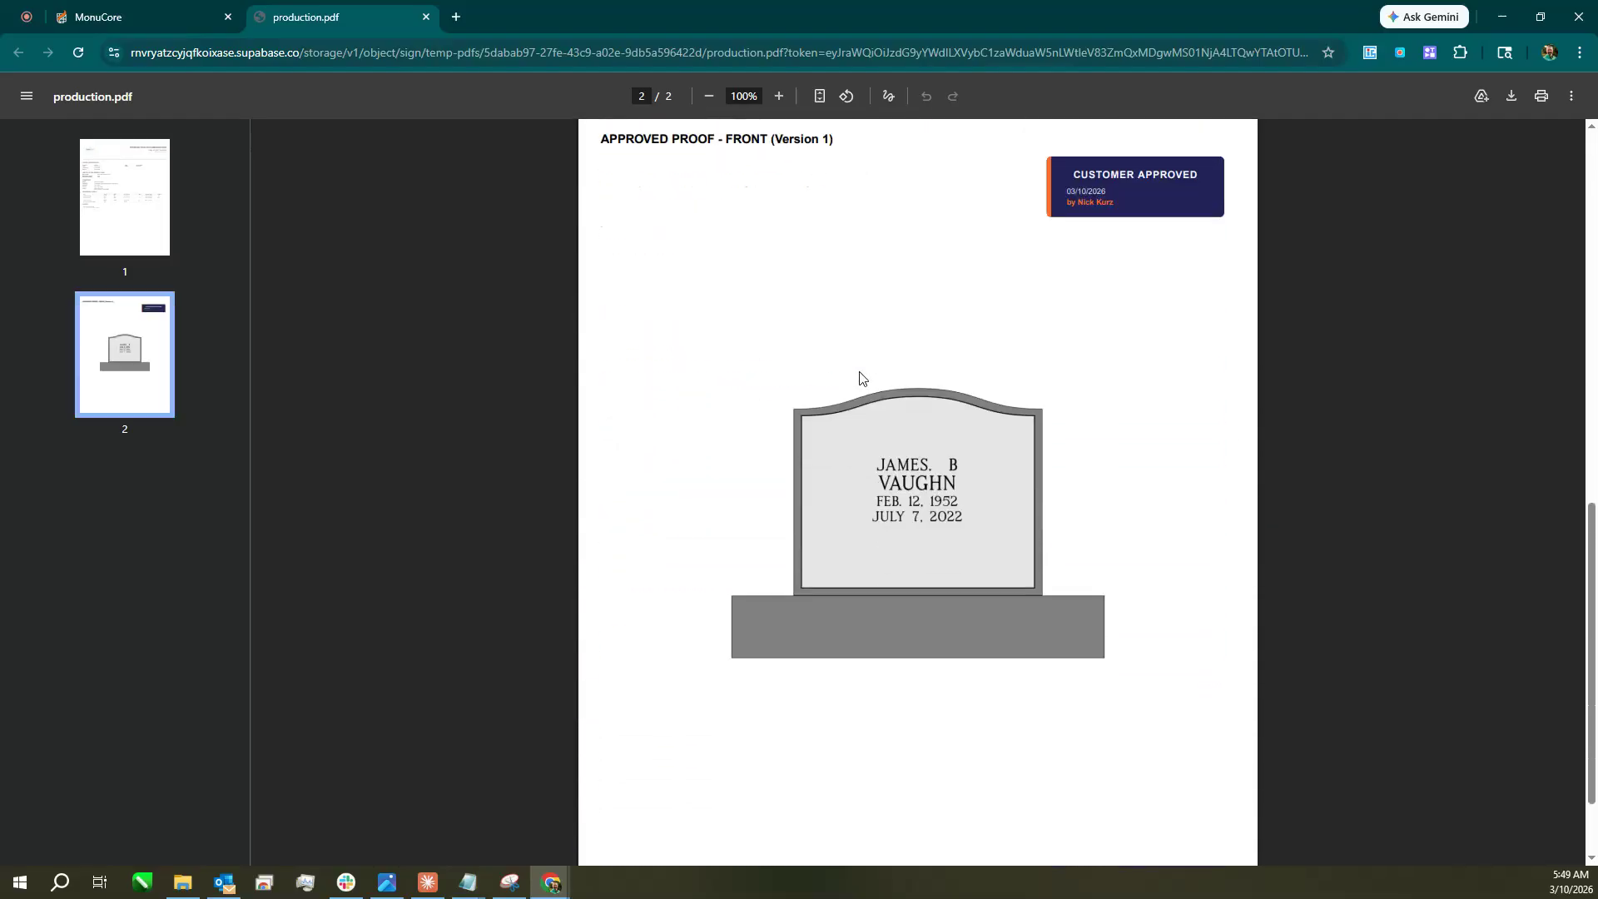
pyautogui.scroll(12, 871, 417)
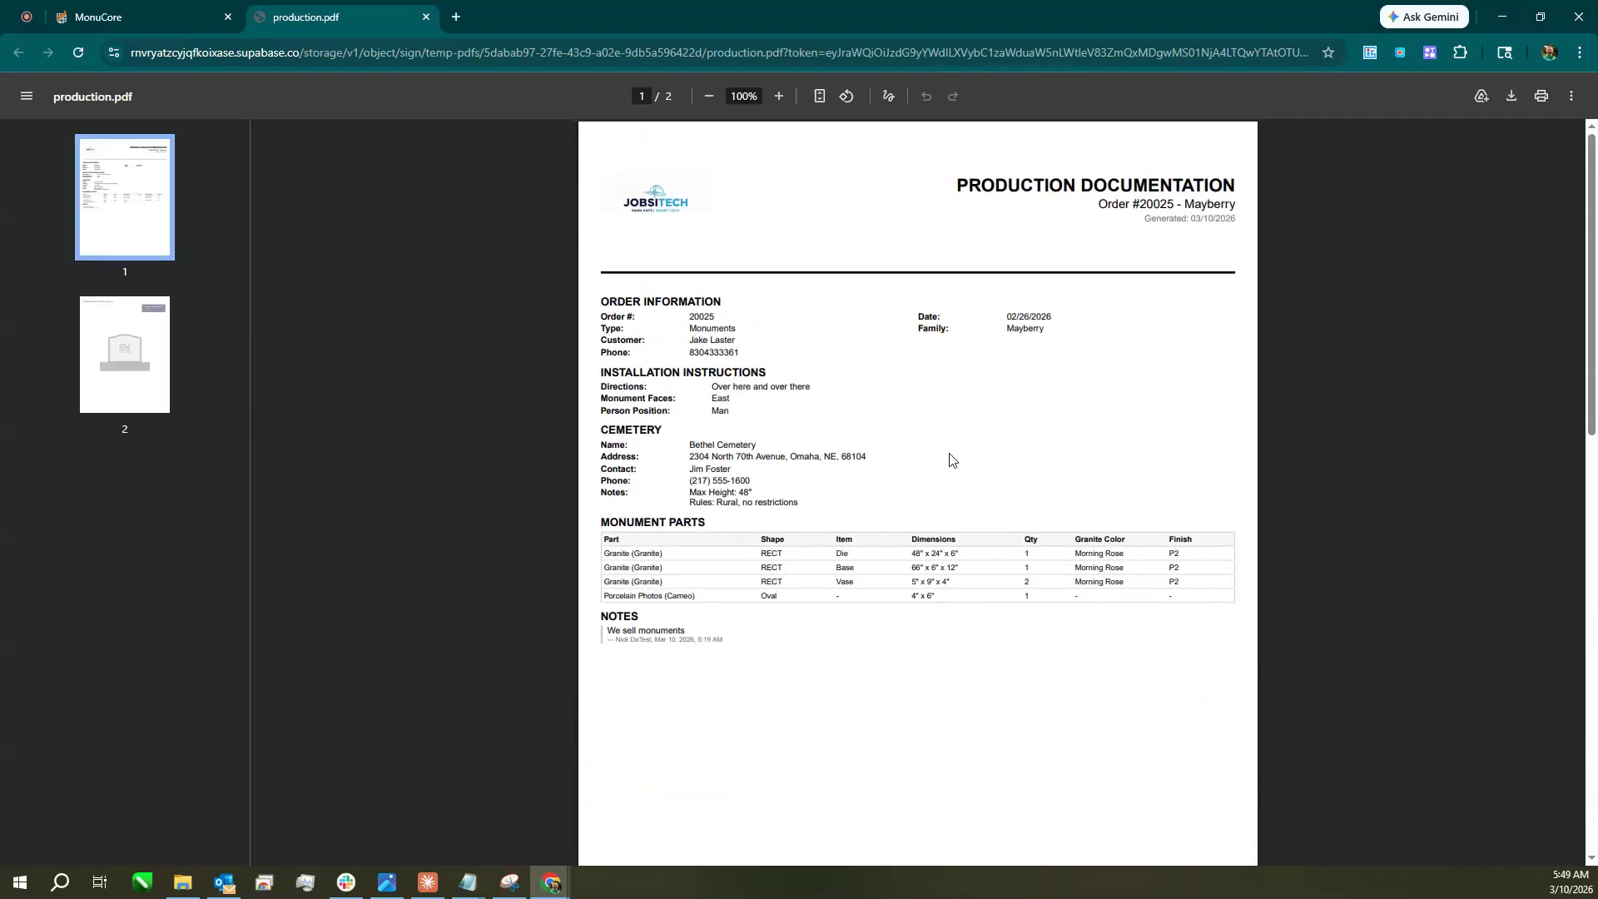
pyautogui.click(426, 18)
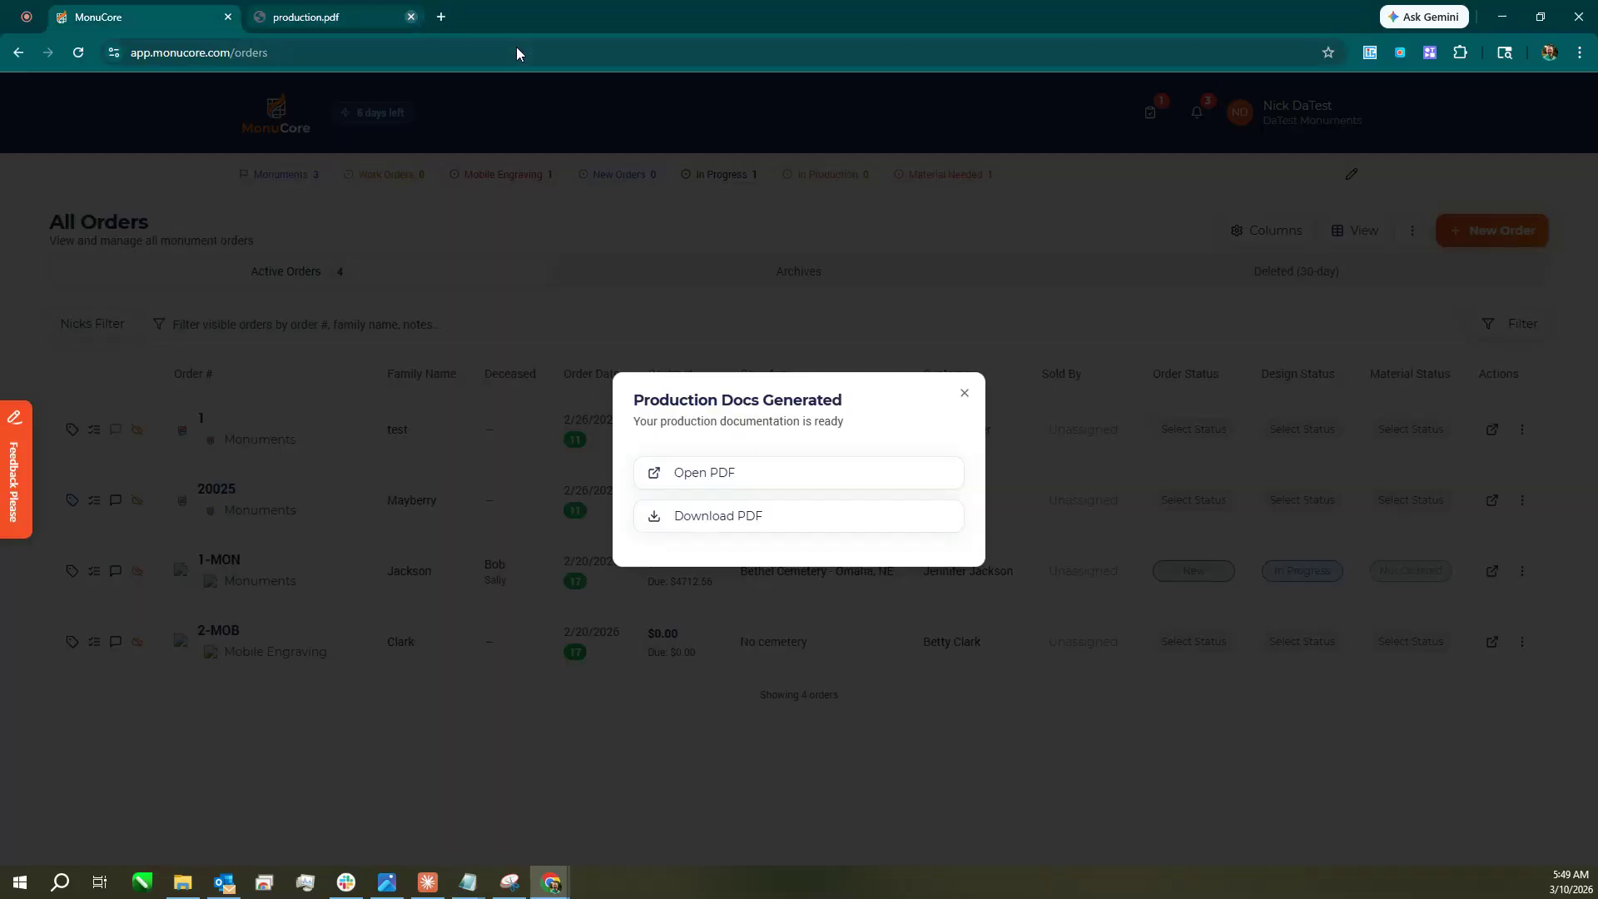
pyautogui.click(963, 394)
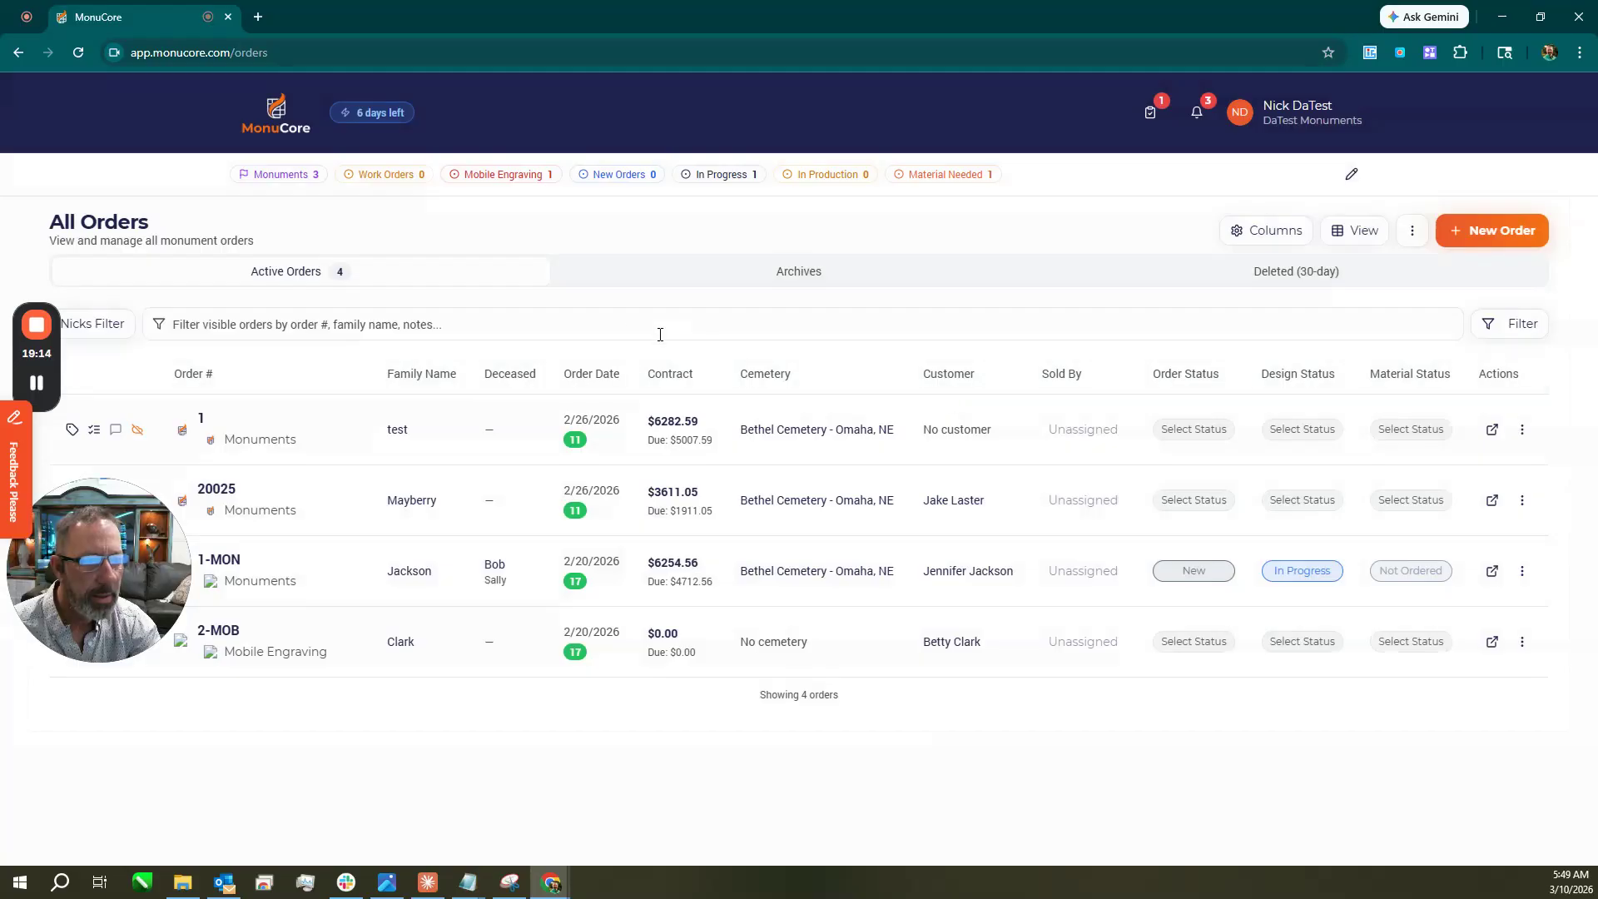
# Browse the Monument Catalog's Double Slant packages priced in Dakota Mahogany, then return to the dashboard.
pyautogui.click(276, 112)
pyautogui.scroll(-3, 966, 641)
pyautogui.scroll(-3, 995, 616)
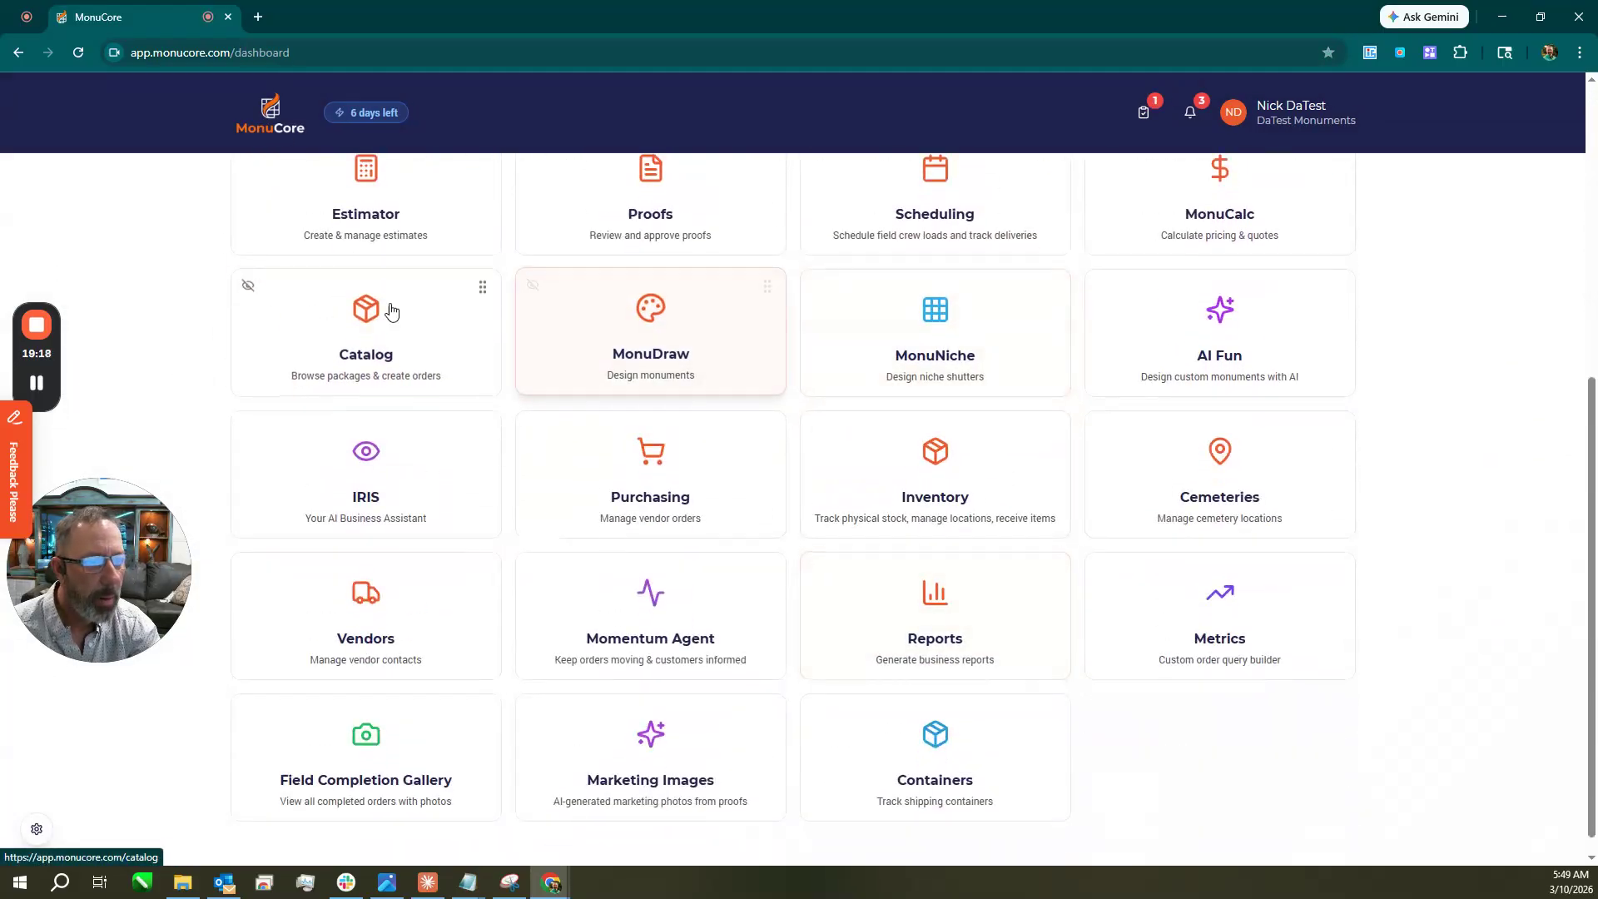
pyautogui.click(374, 327)
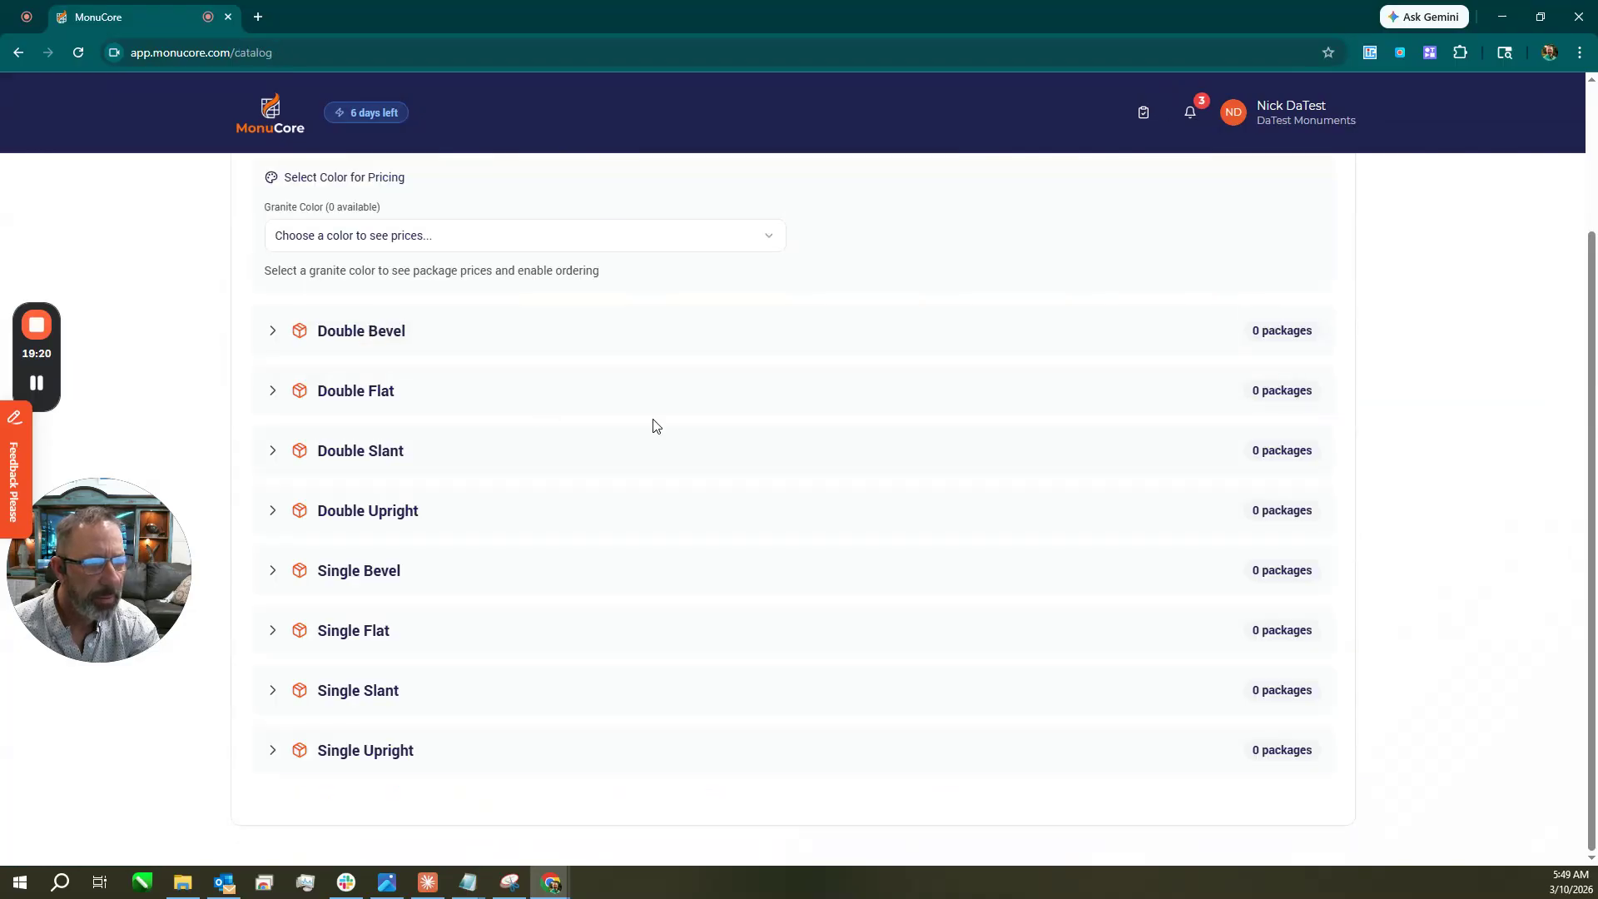
pyautogui.click(512, 428)
pyautogui.click(370, 532)
pyautogui.click(295, 625)
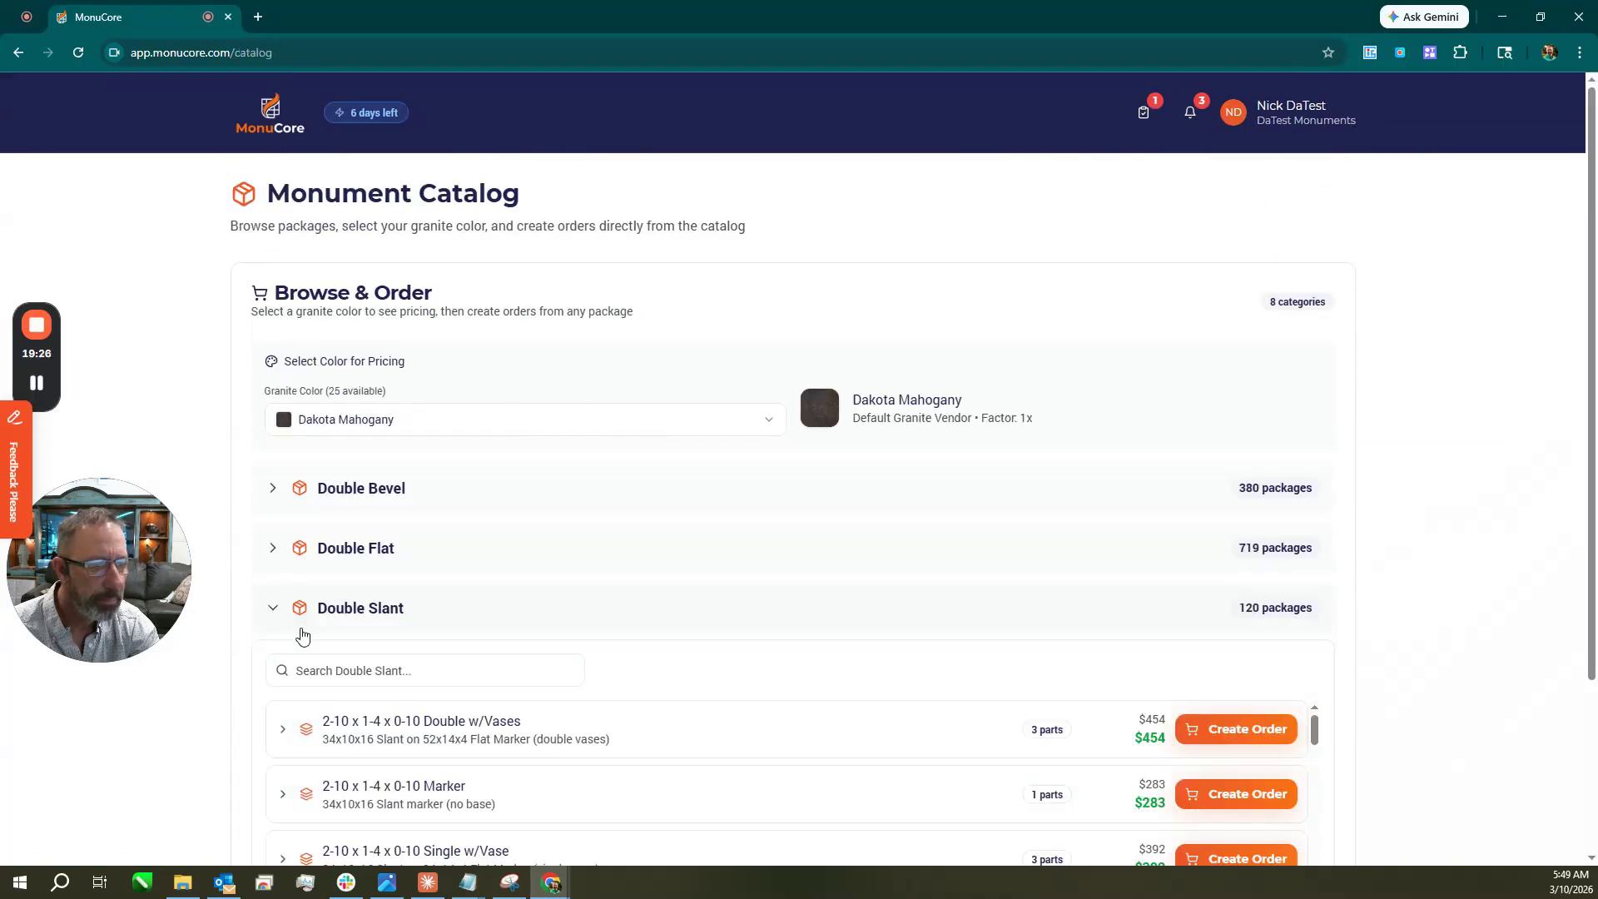
pyautogui.scroll(-3, 1074, 706)
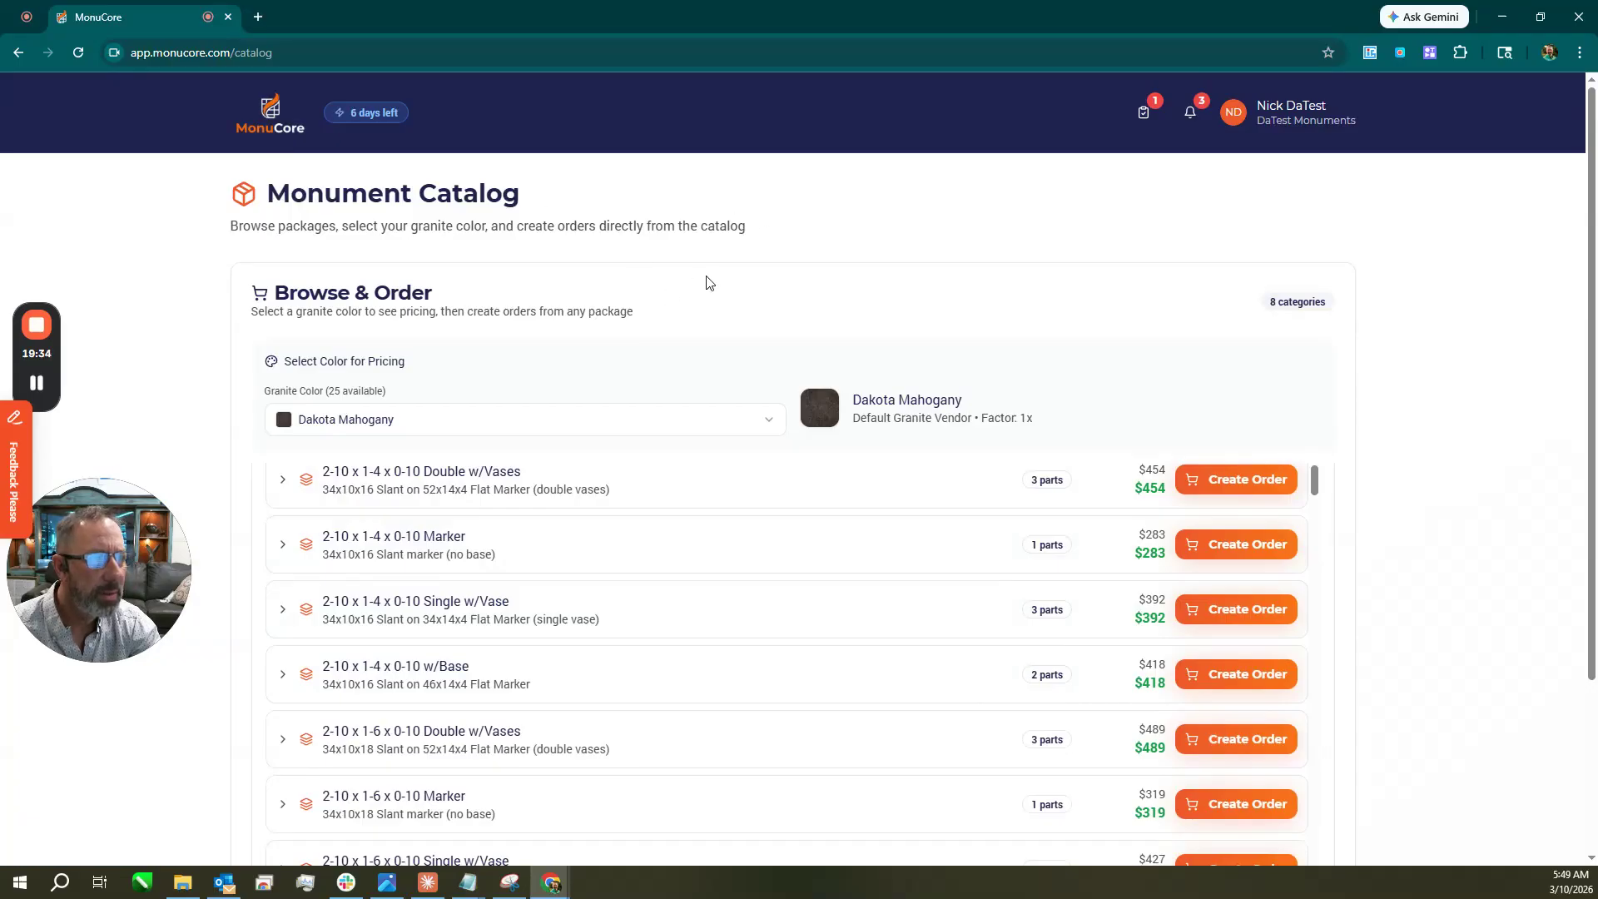
pyautogui.click(270, 121)
pyautogui.scroll(-3, 585, 409)
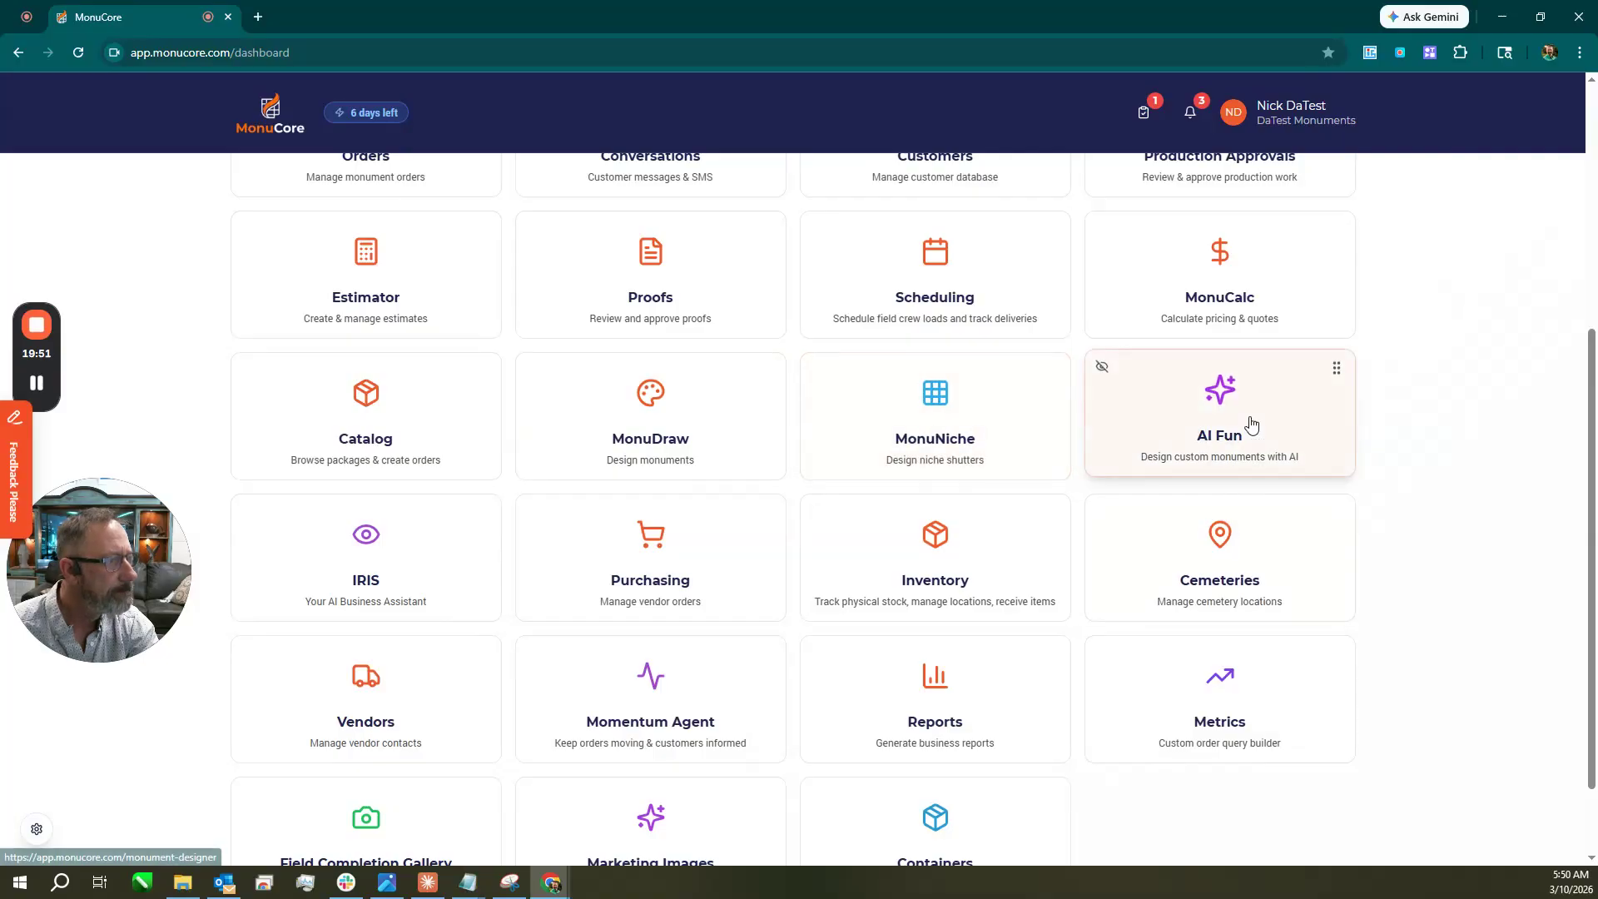
pyautogui.click(936, 416)
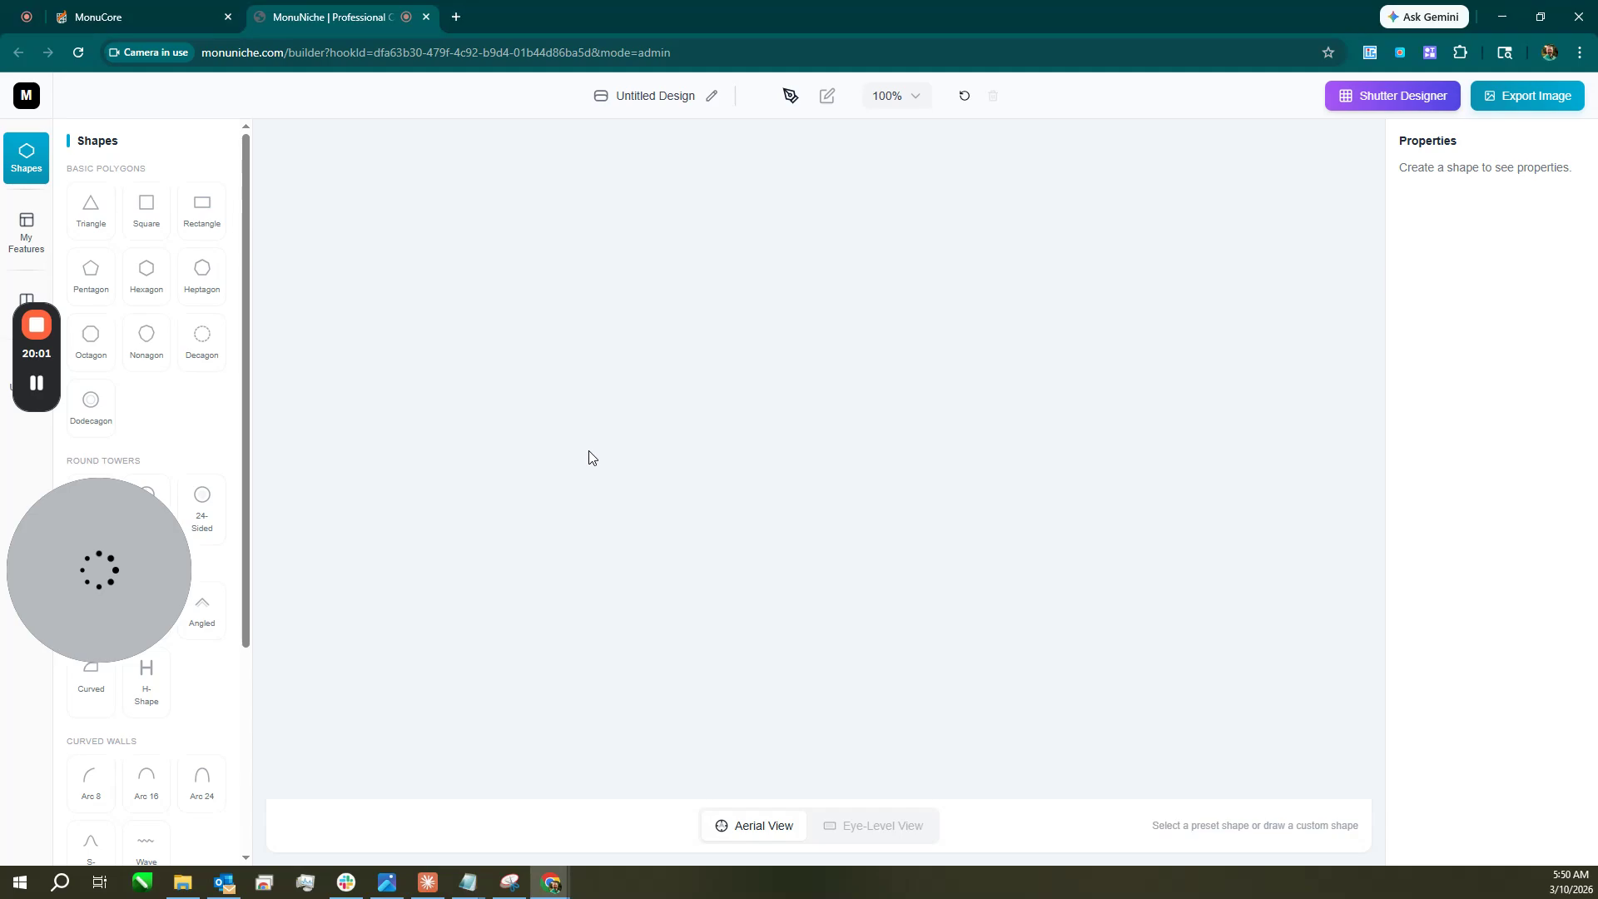
pyautogui.click(200, 277)
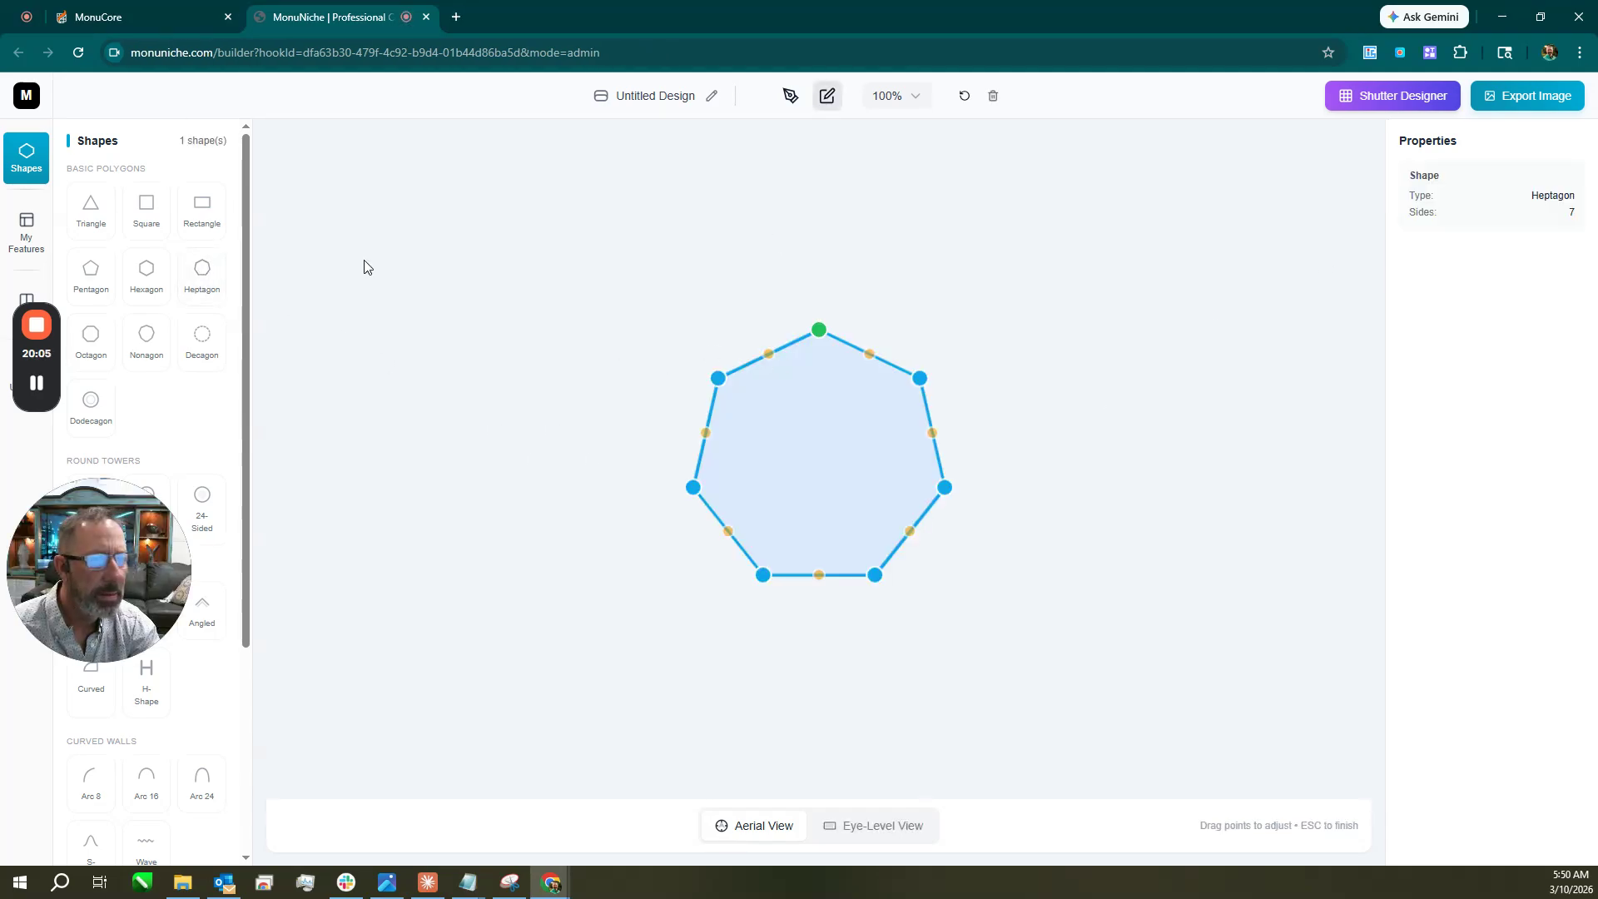
pyautogui.click(874, 825)
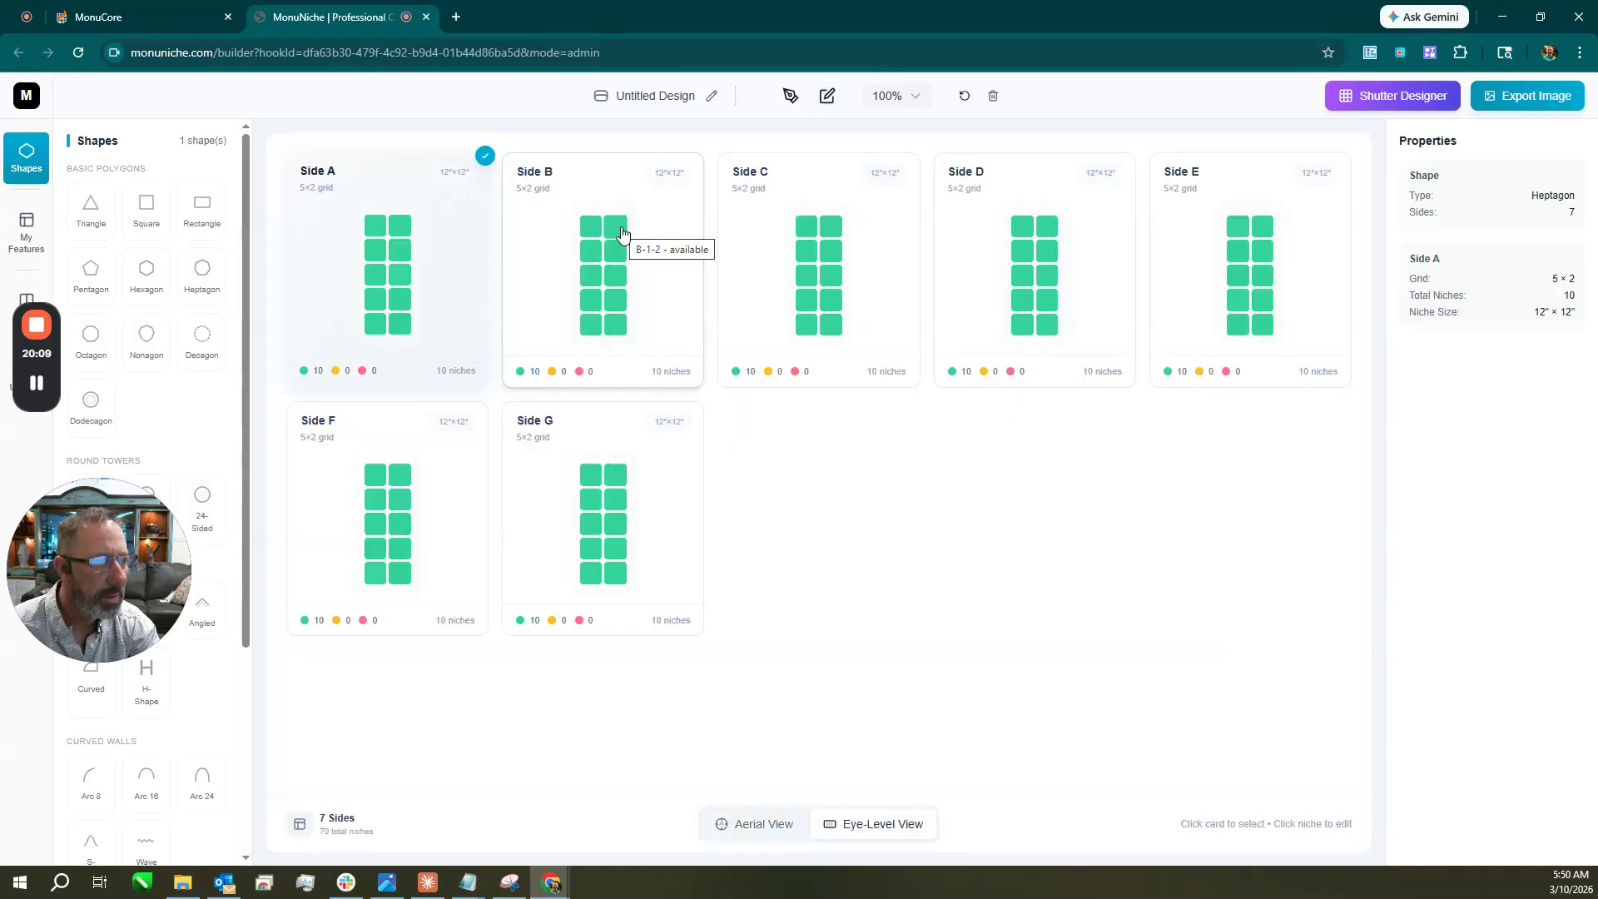
pyautogui.click(622, 233)
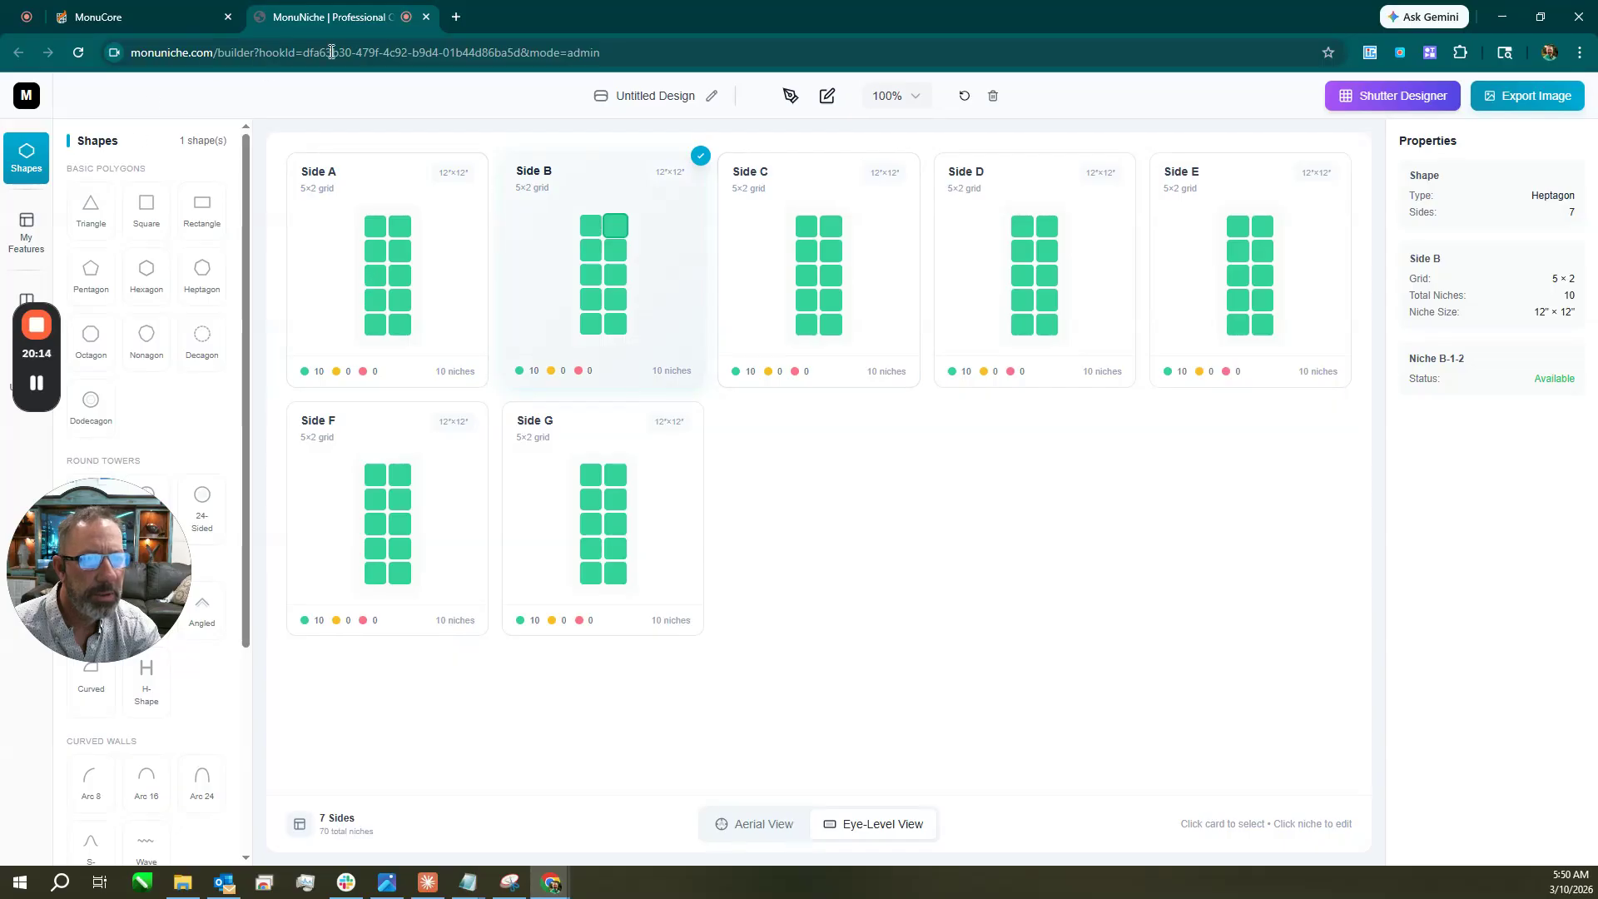
pyautogui.click(426, 18)
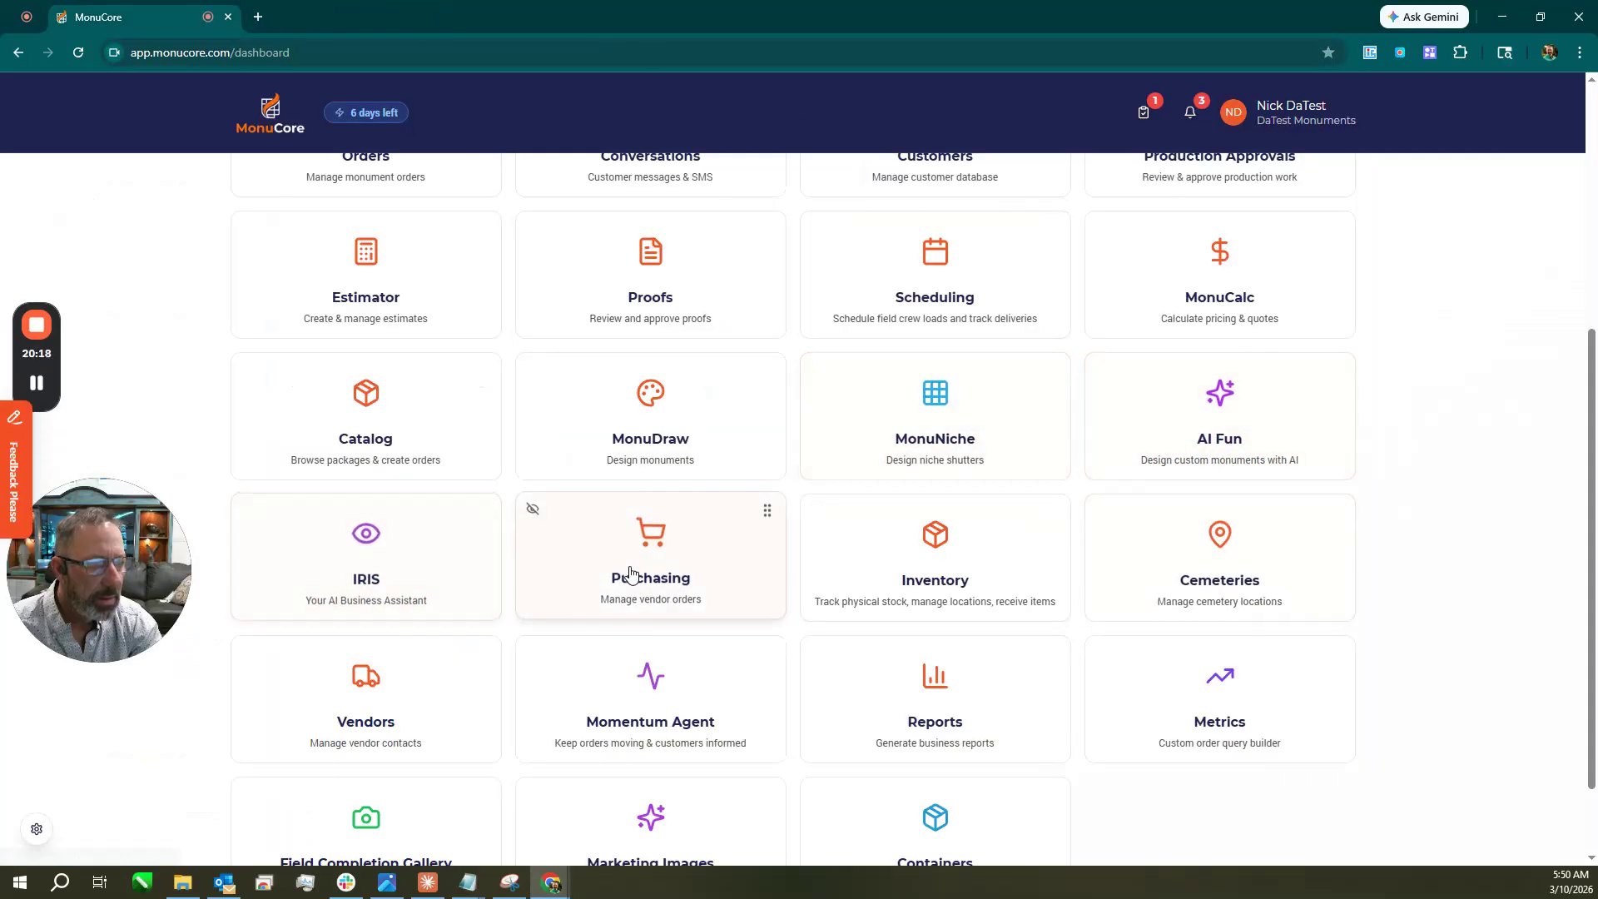
pyautogui.click(667, 563)
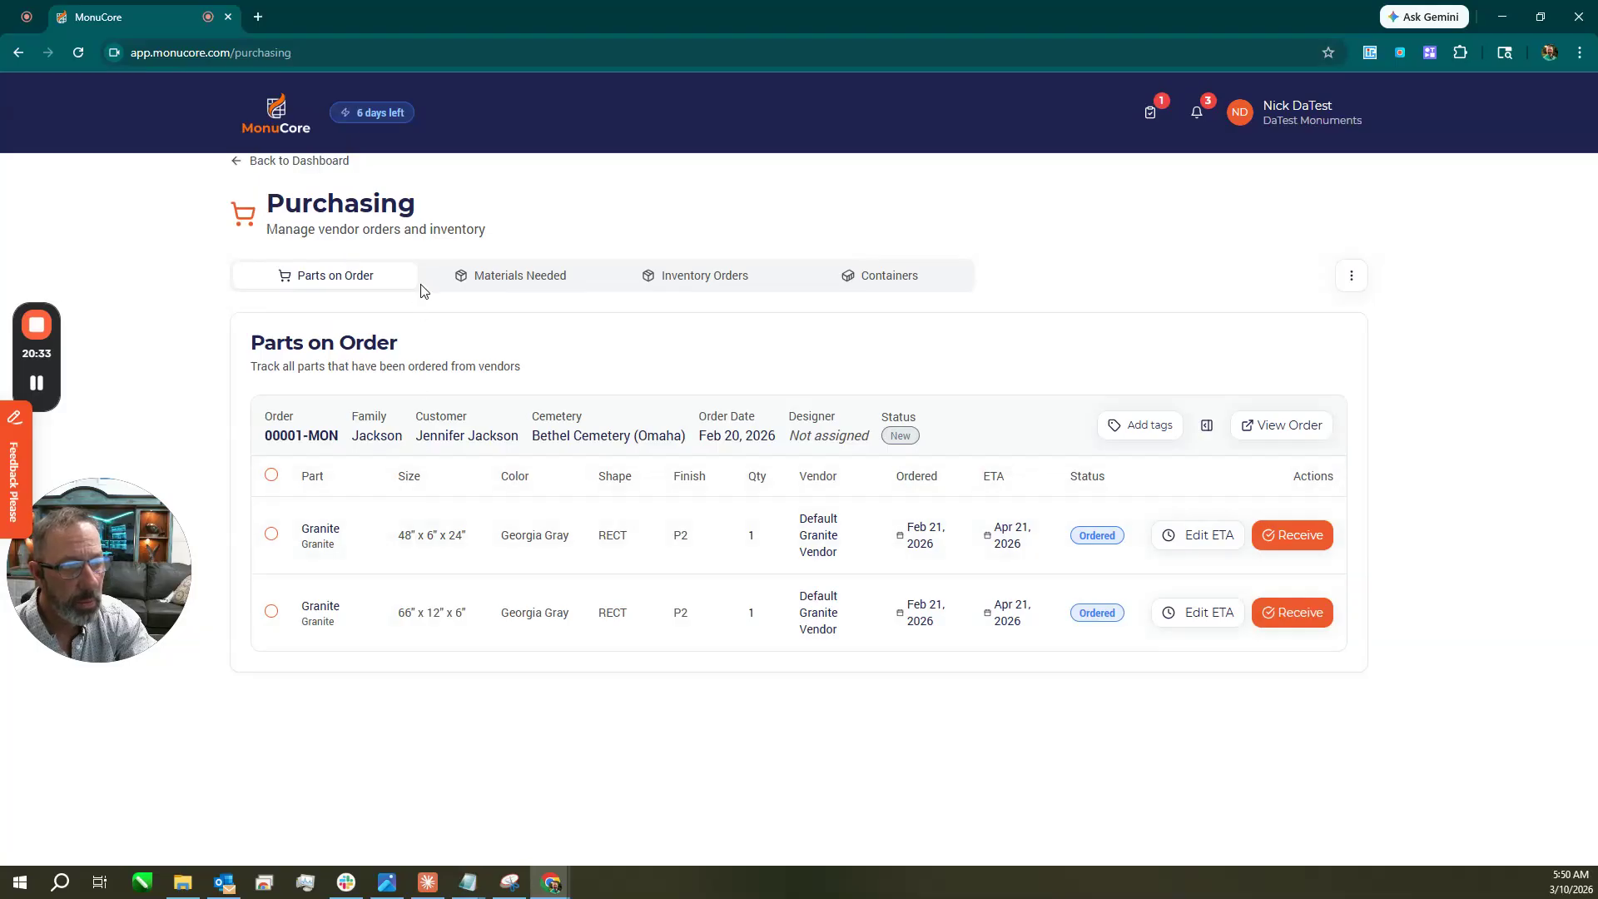
pyautogui.click(522, 292)
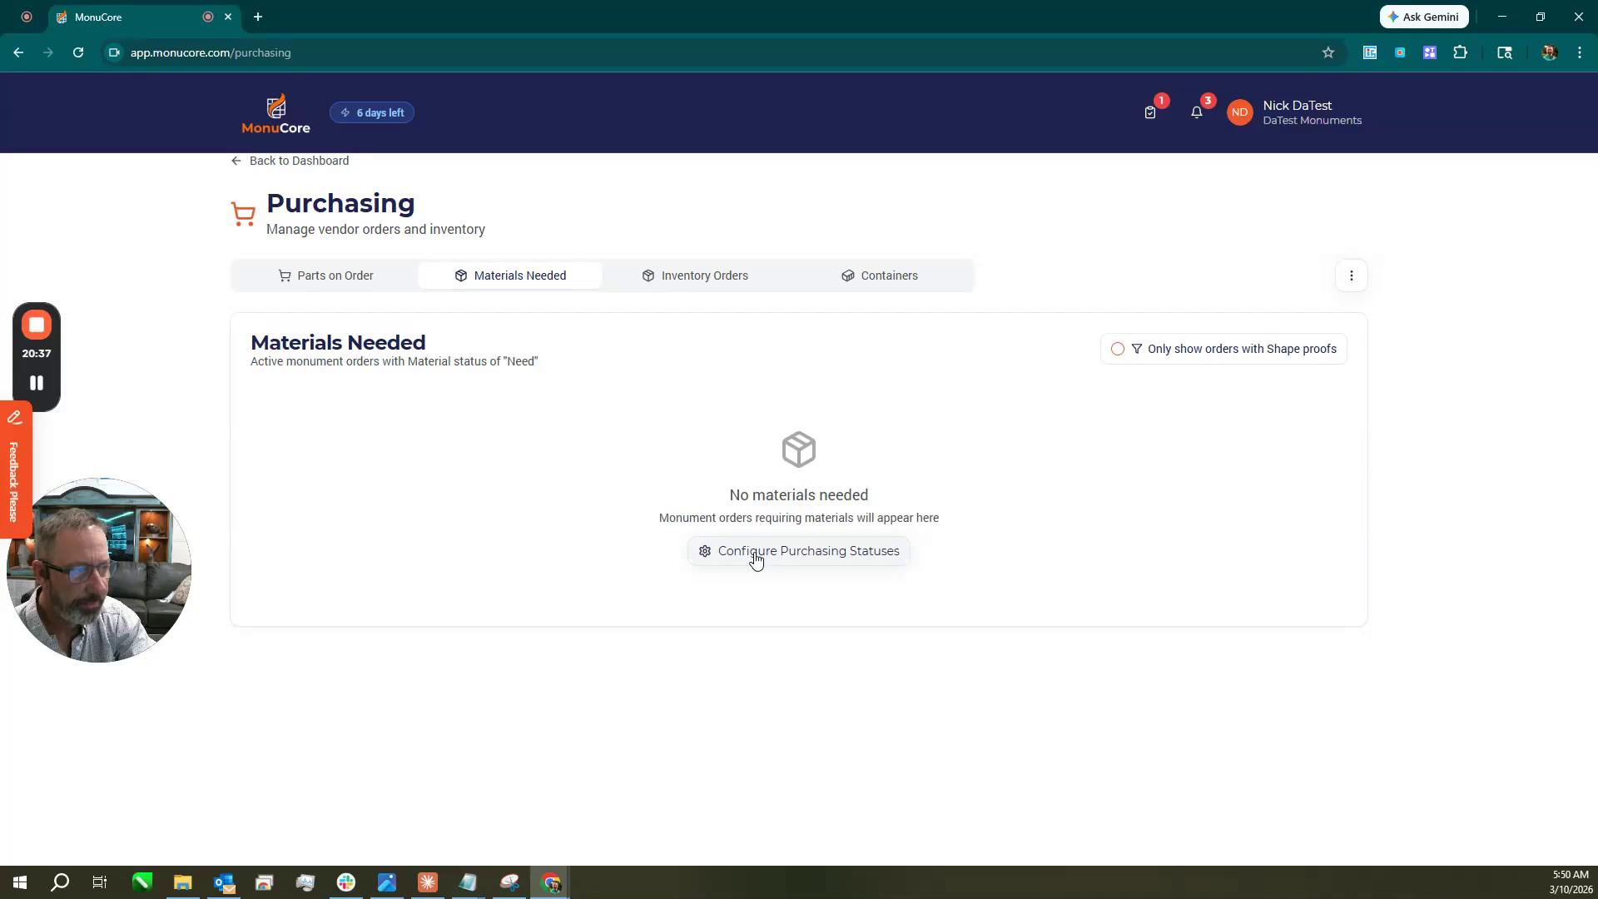
pyautogui.click(276, 113)
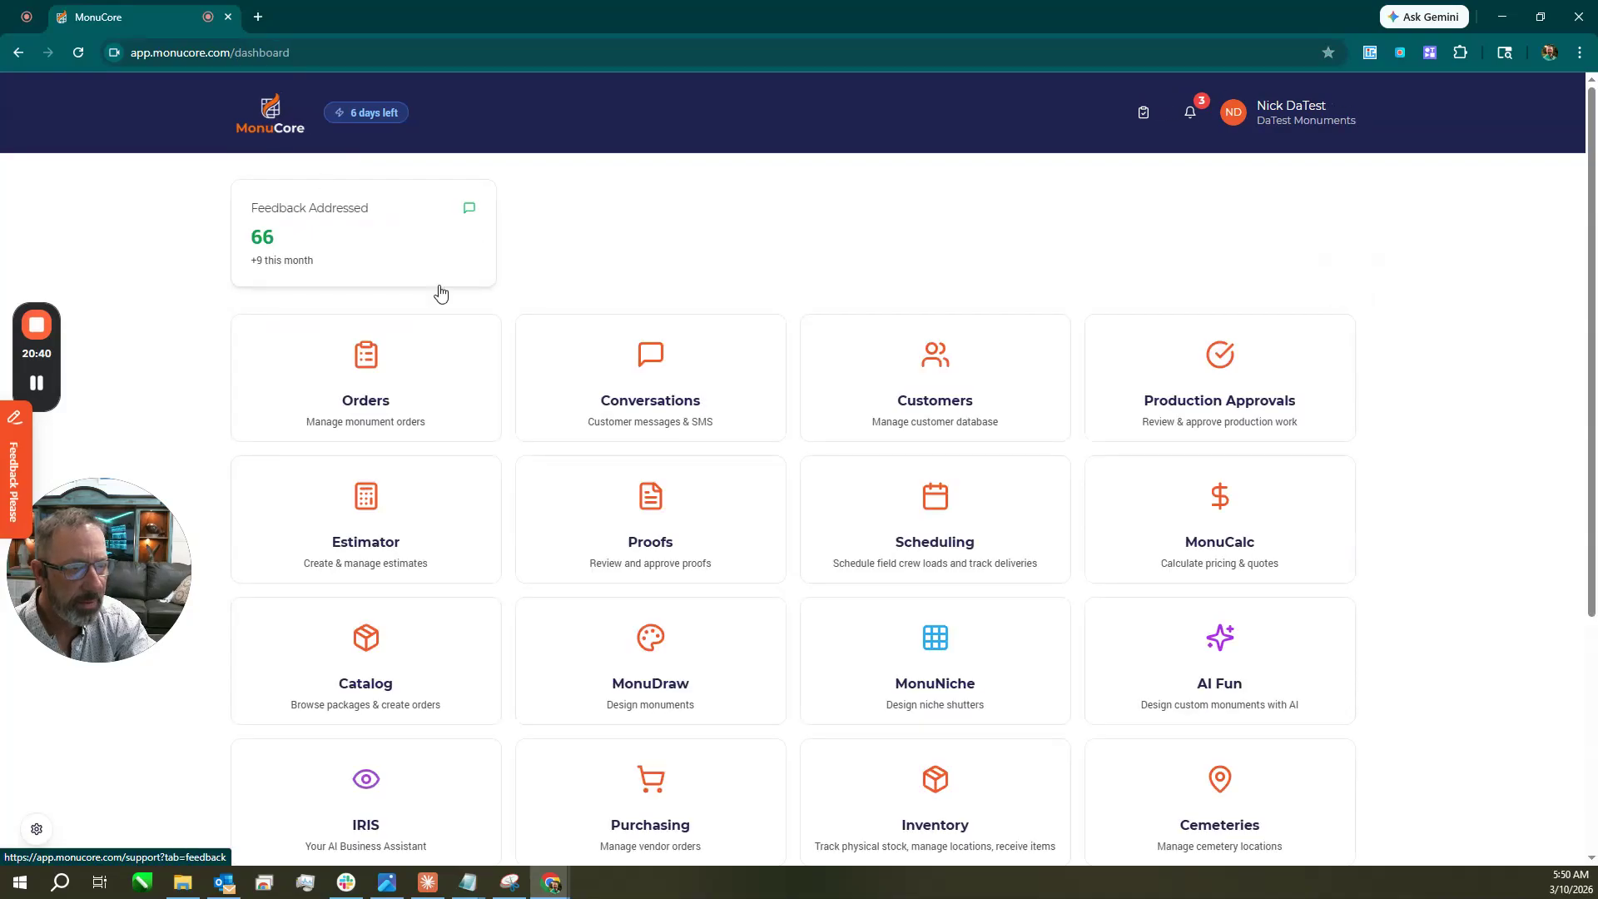
# In the orders list, set order 20025's Material Status to Not Ordered.
pyautogui.click(364, 511)
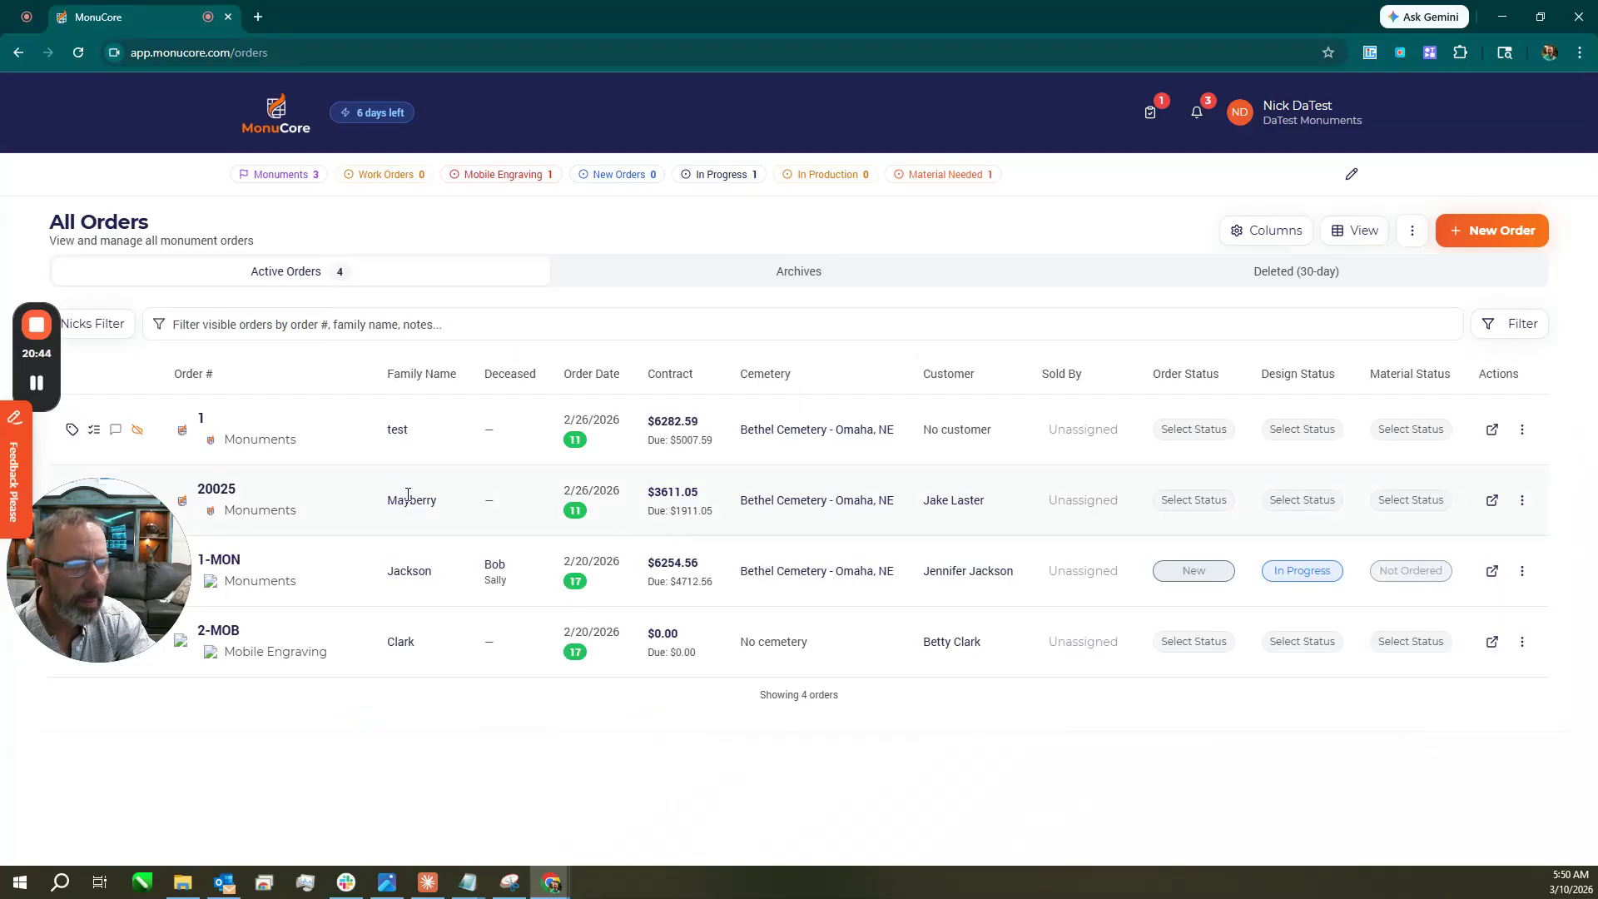
pyautogui.click(1408, 501)
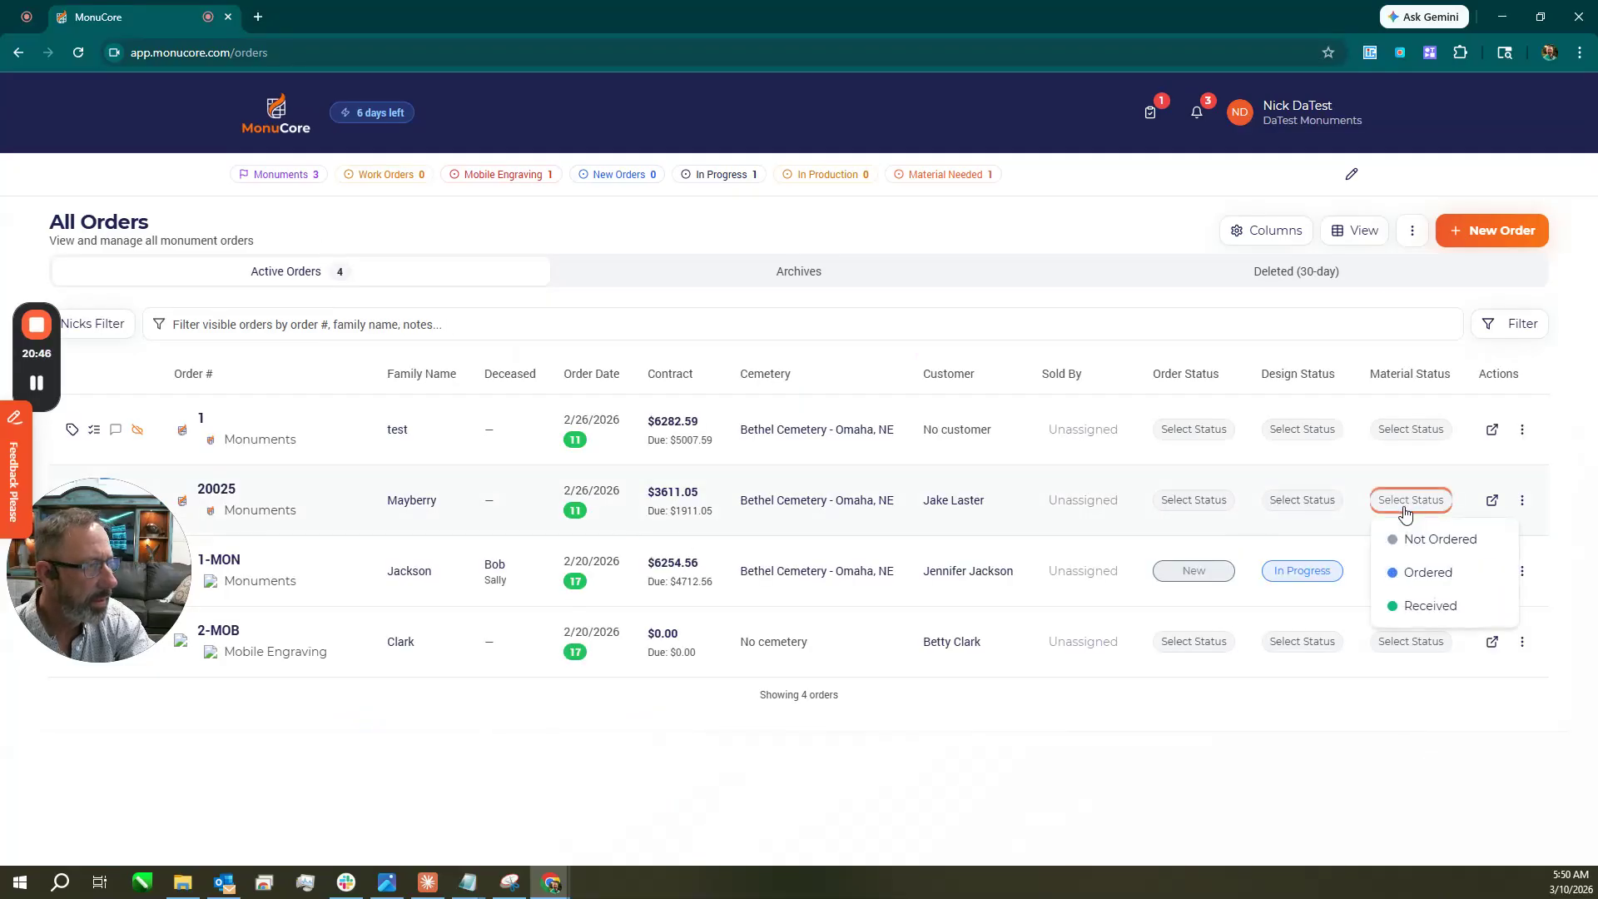
pyautogui.click(1425, 539)
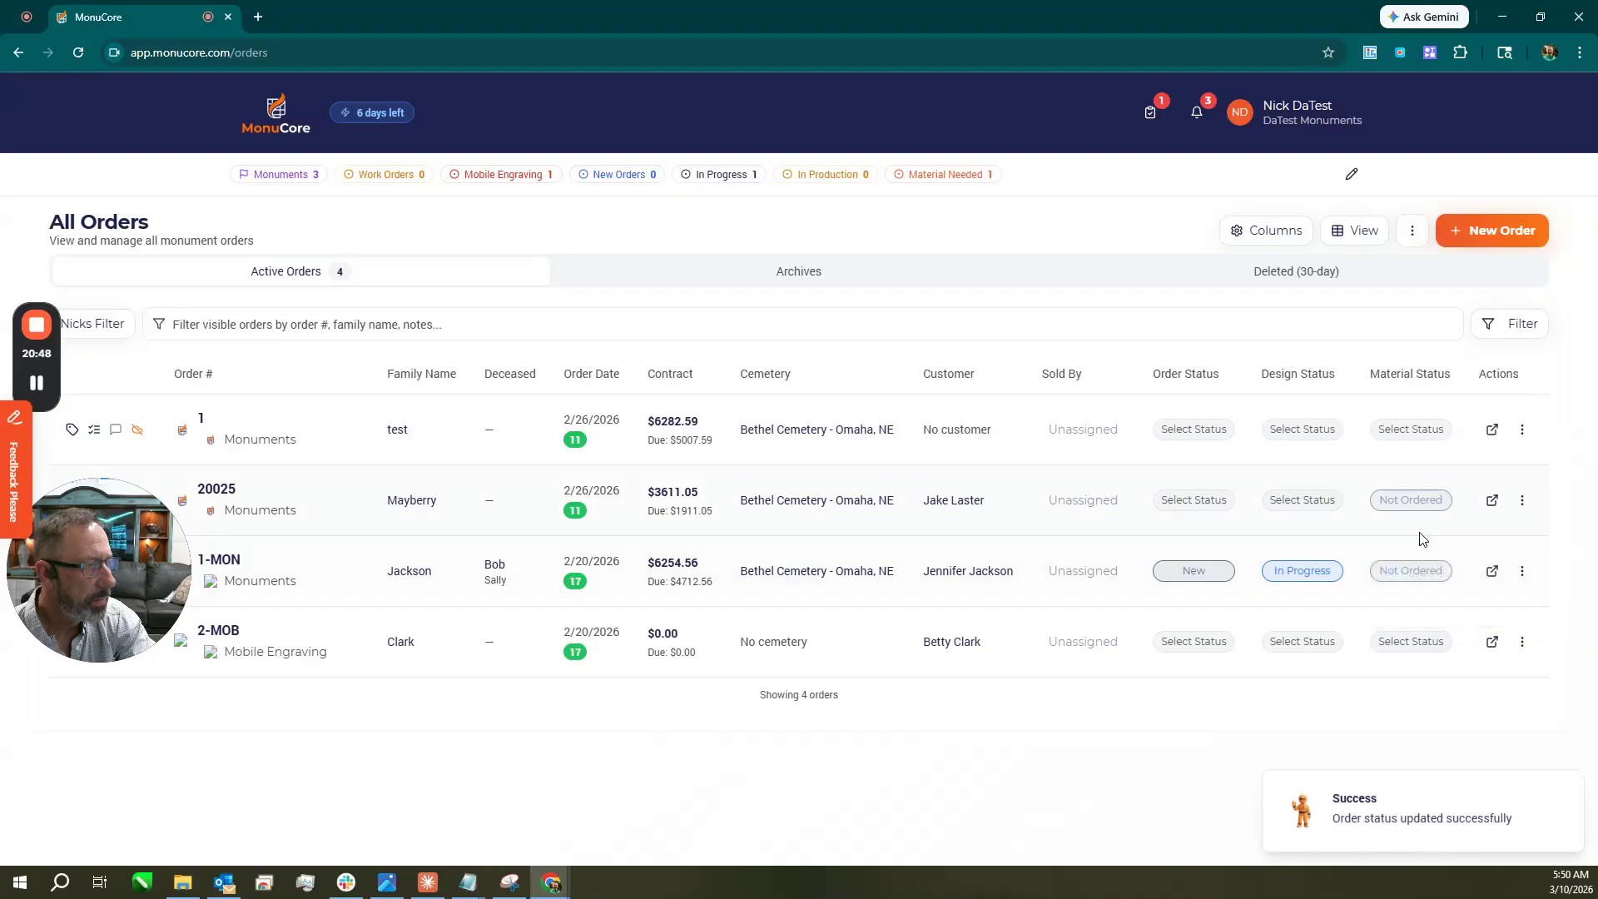
# Review Purchasing's Materials Needed and Parts on Order tabs, then return to the dashboard.
pyautogui.click(312, 130)
pyautogui.scroll(-4, 813, 635)
pyautogui.scroll(-2, 857, 635)
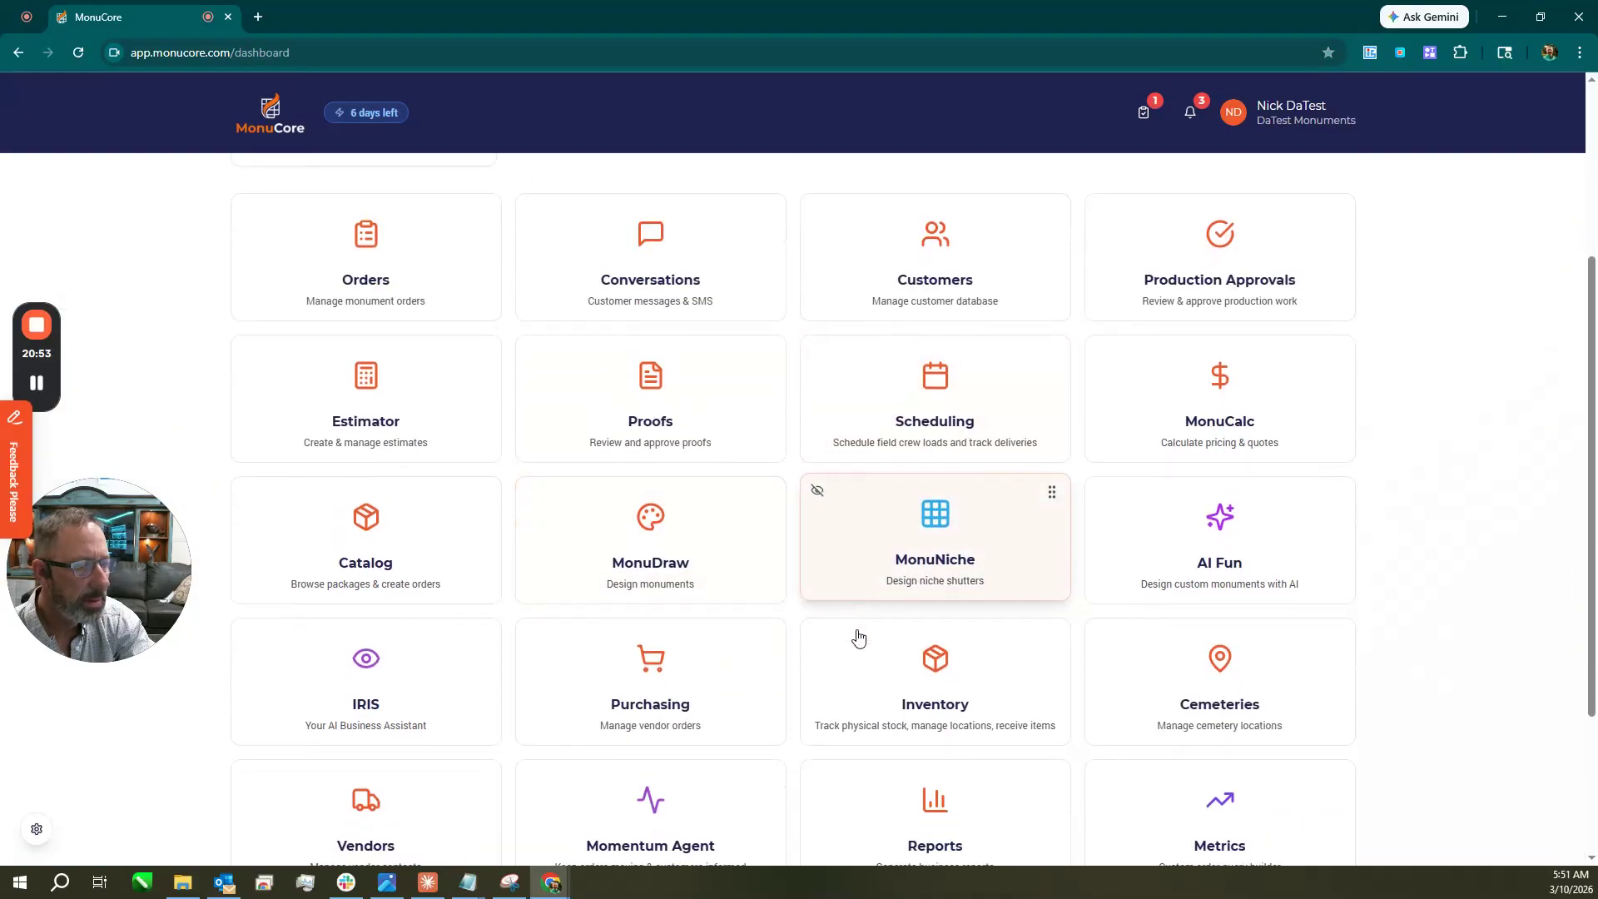
pyautogui.click(698, 573)
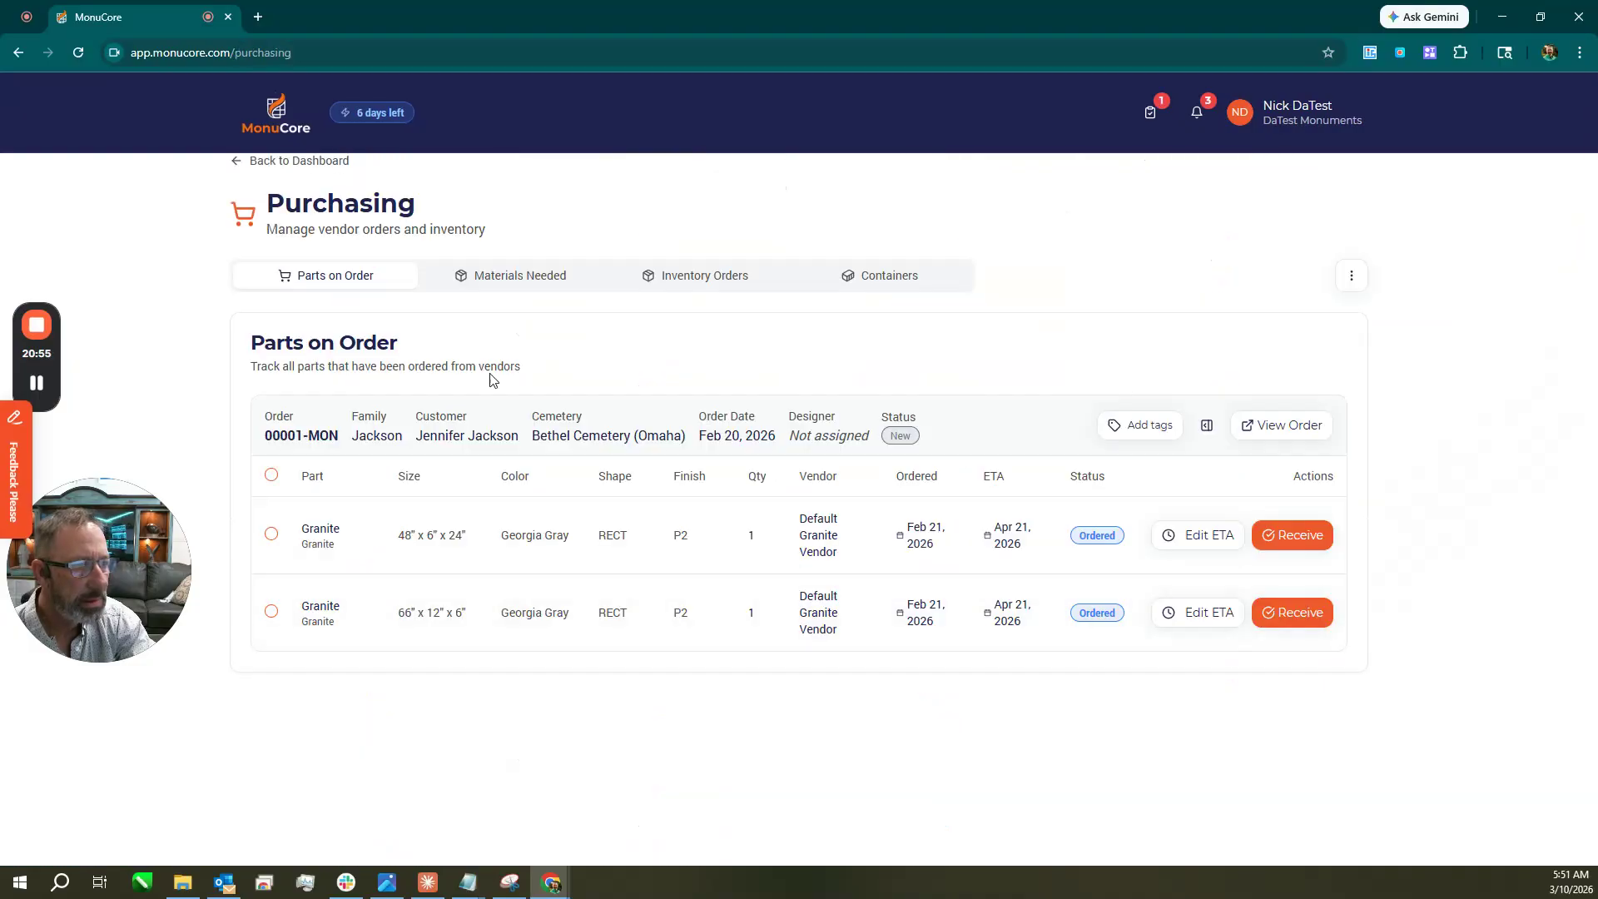
pyautogui.click(527, 288)
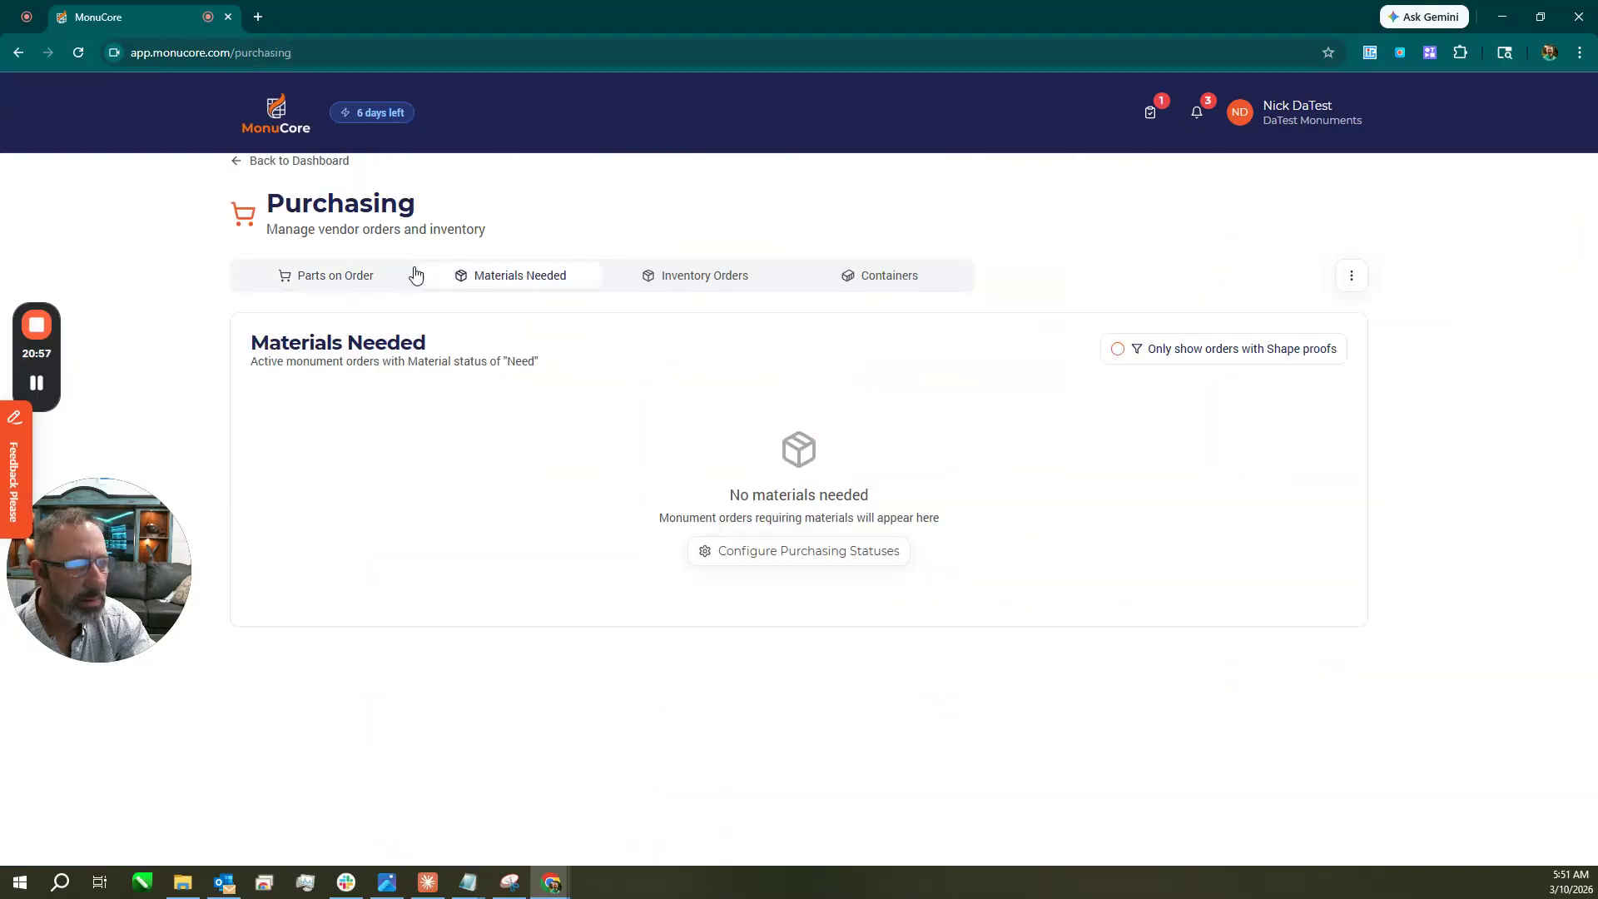
pyautogui.click(342, 278)
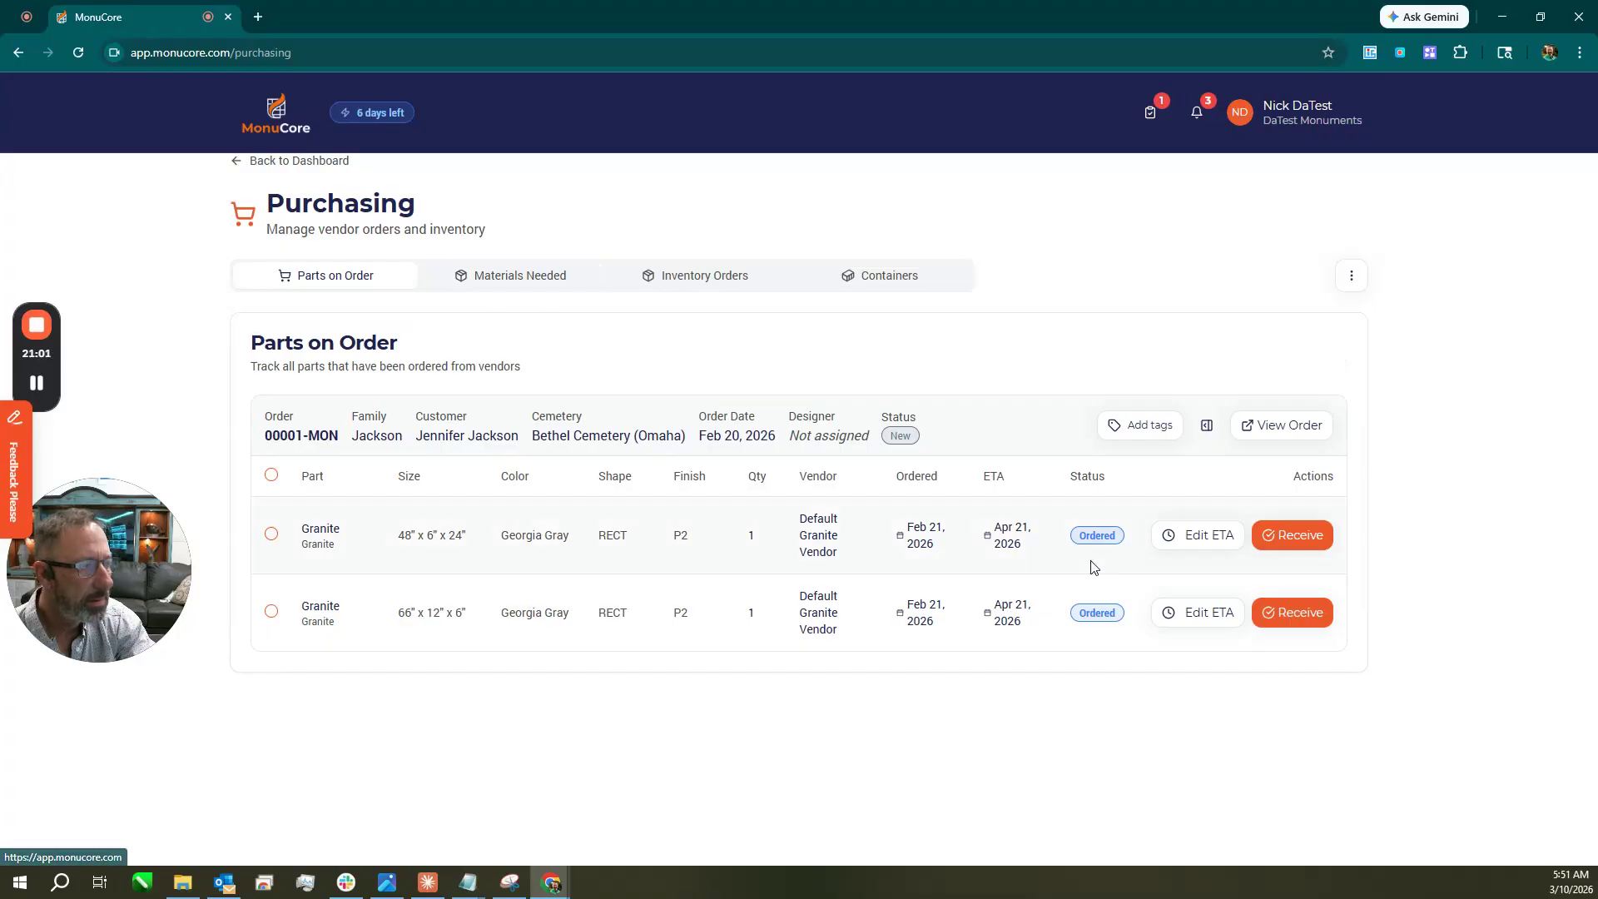
pyautogui.click(555, 283)
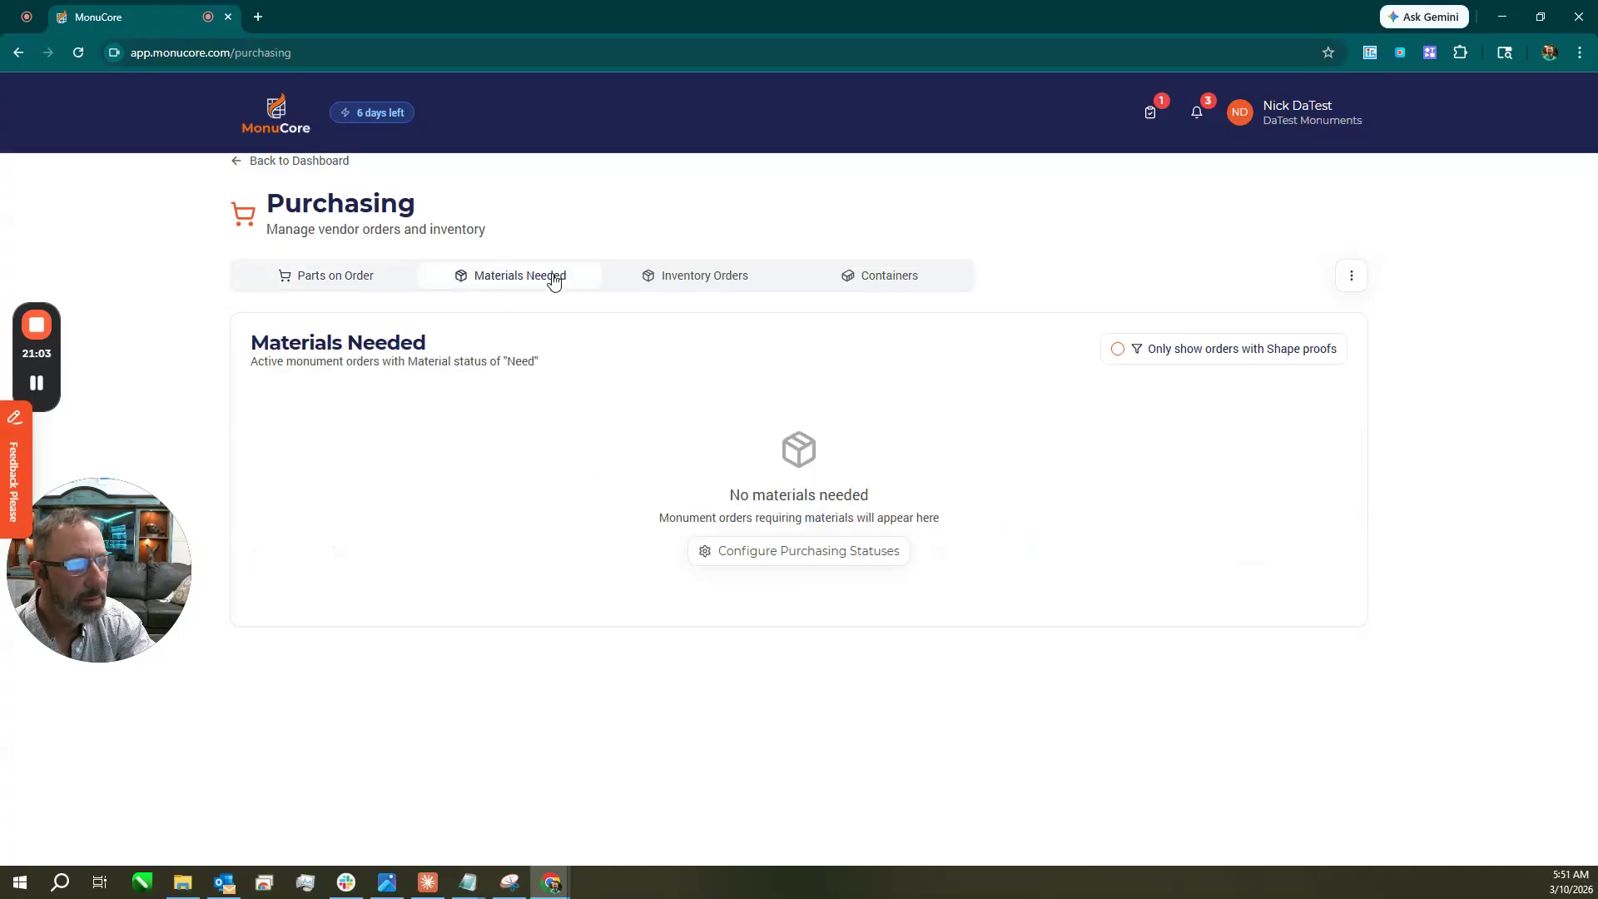
pyautogui.click(290, 137)
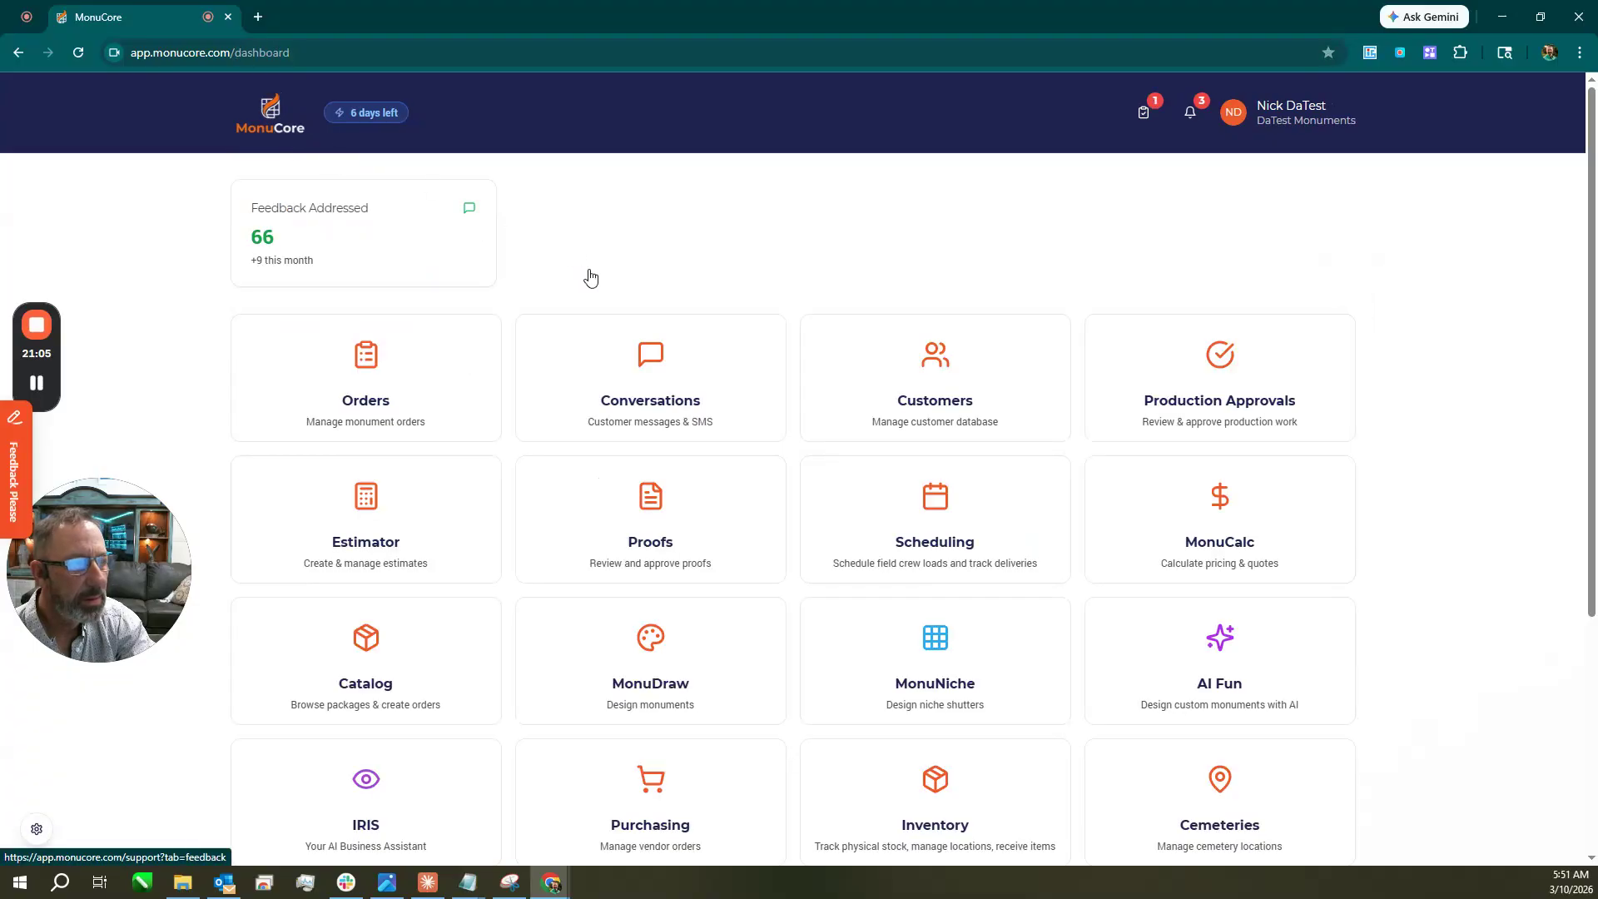
pyautogui.scroll(-5, 1232, 582)
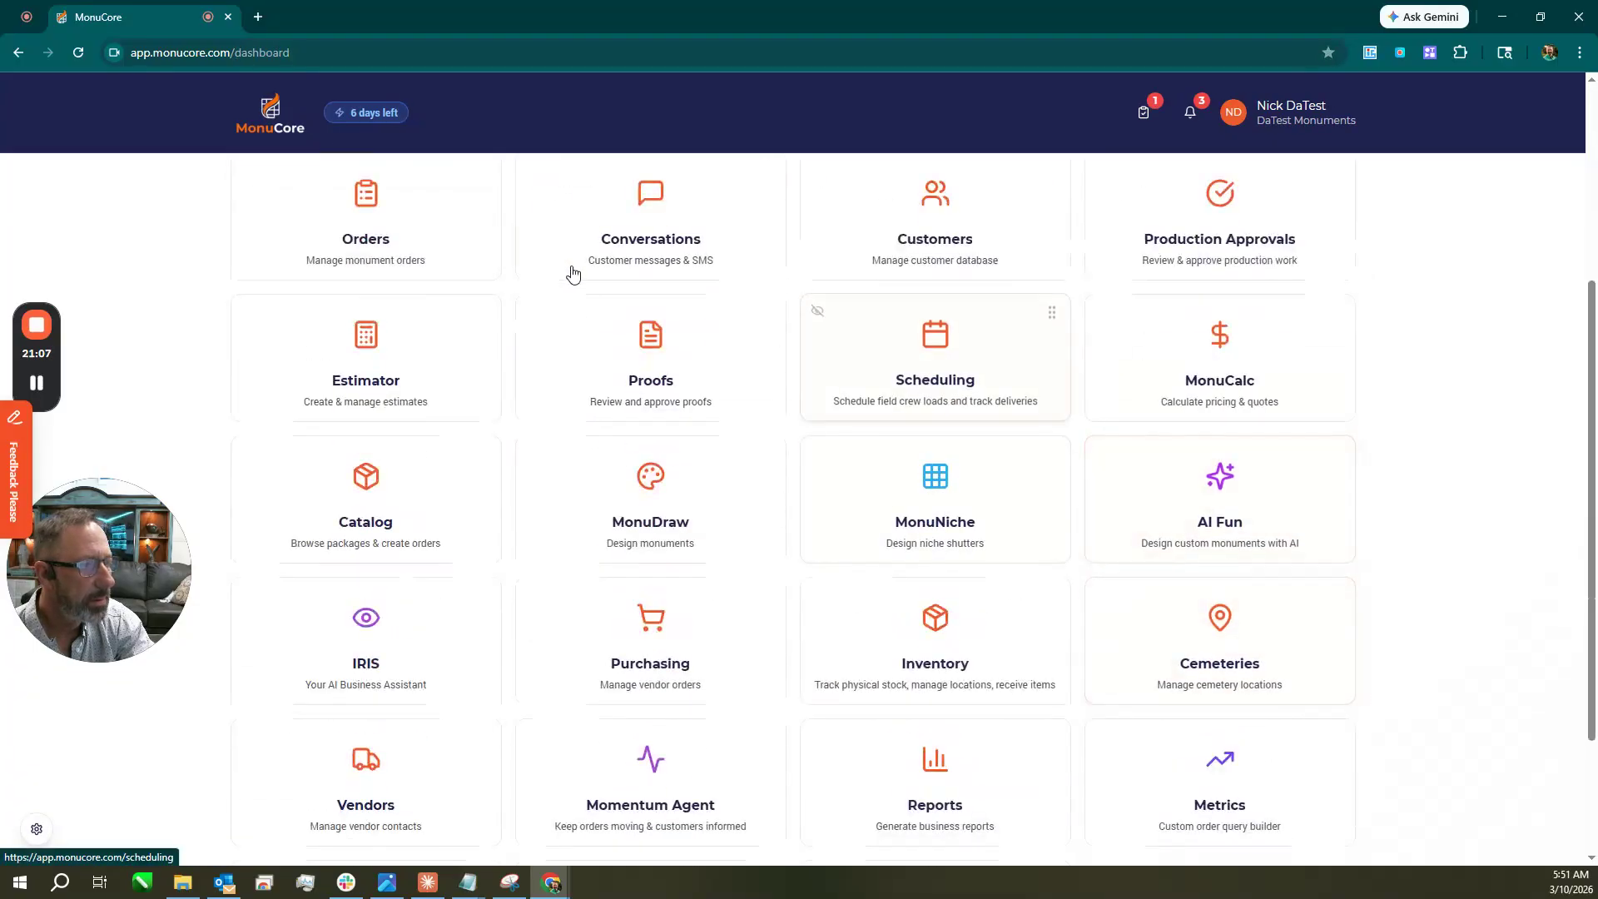
# Reapply Not Ordered as order 20025's material status from the orders list.
pyautogui.click(410, 232)
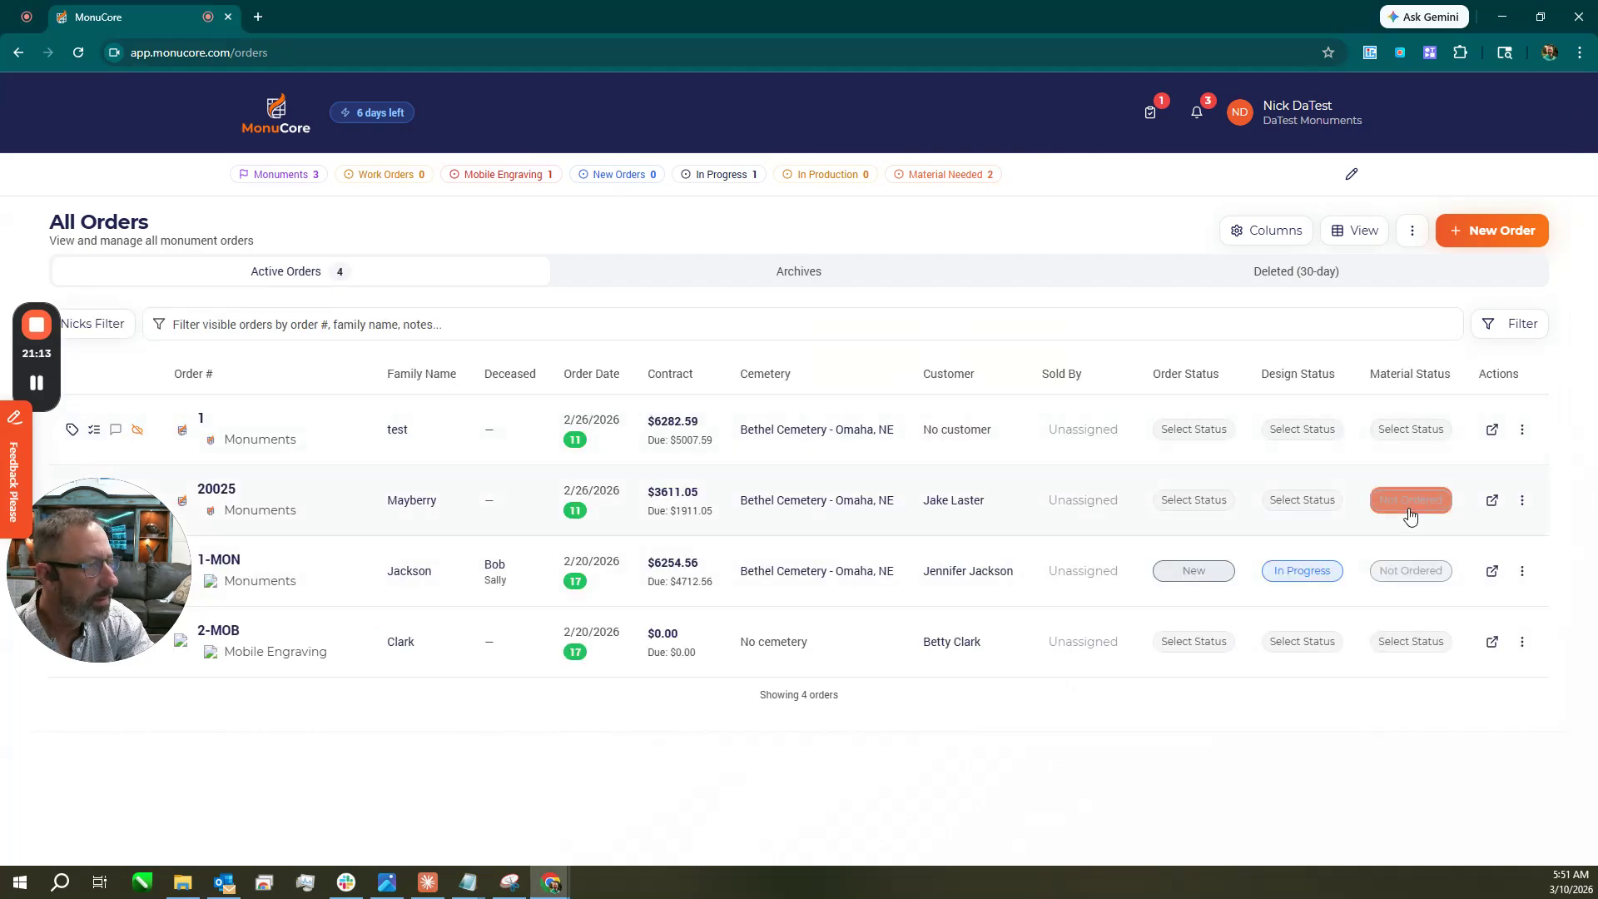
pyautogui.click(1410, 510)
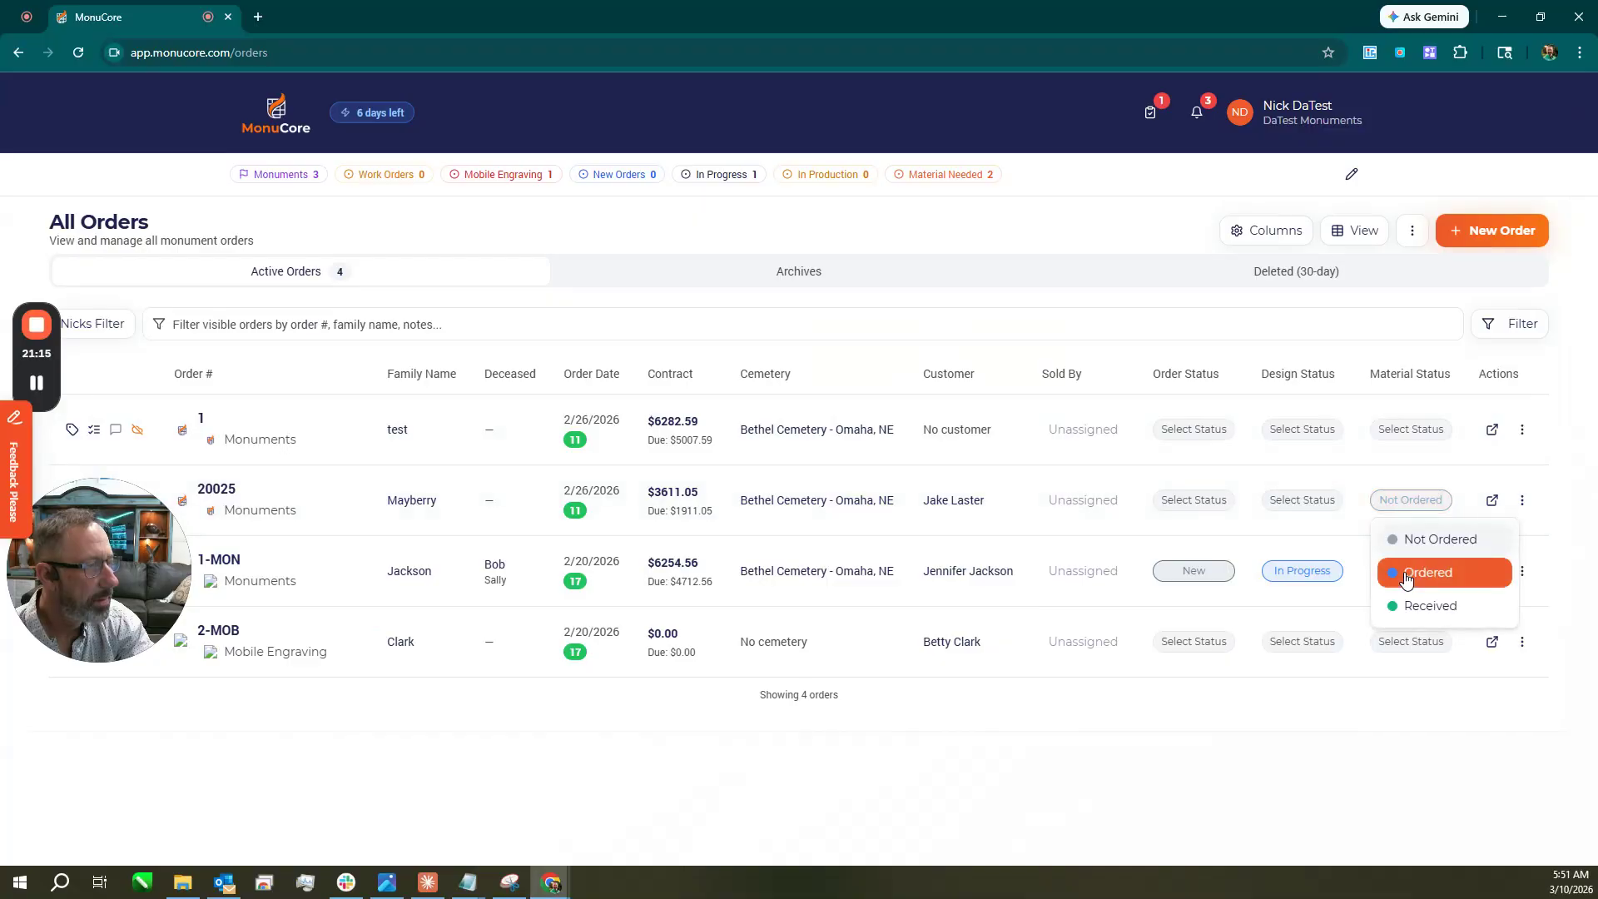
pyautogui.click(1408, 543)
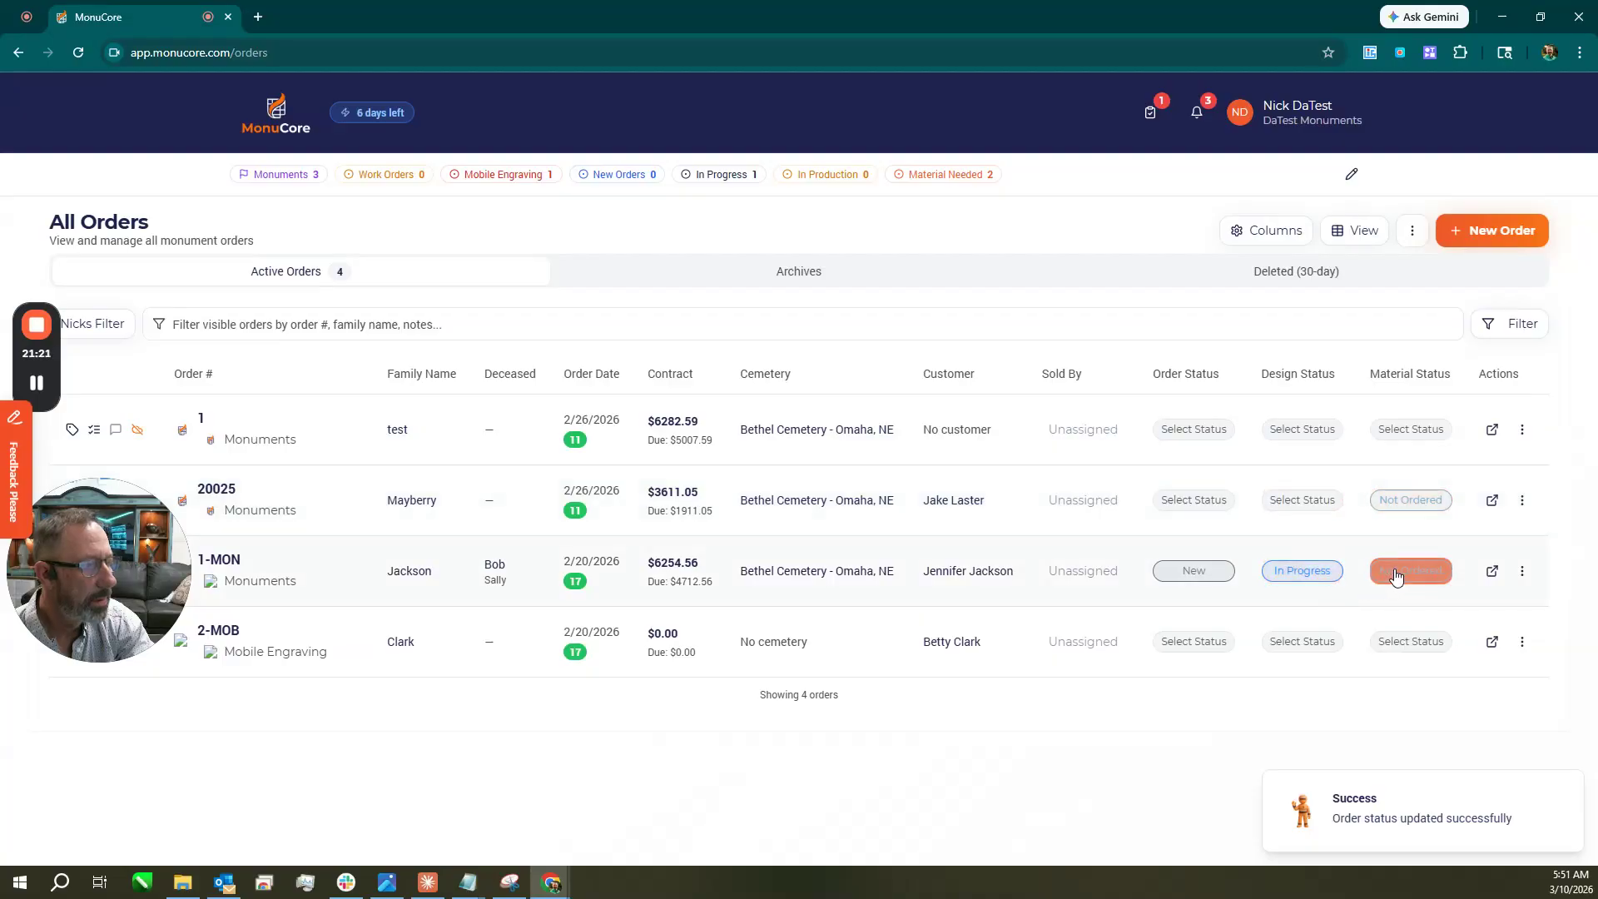
# Set order 20025's order status to New and design status to In Progress.
pyautogui.click(1187, 510)
pyautogui.click(1193, 541)
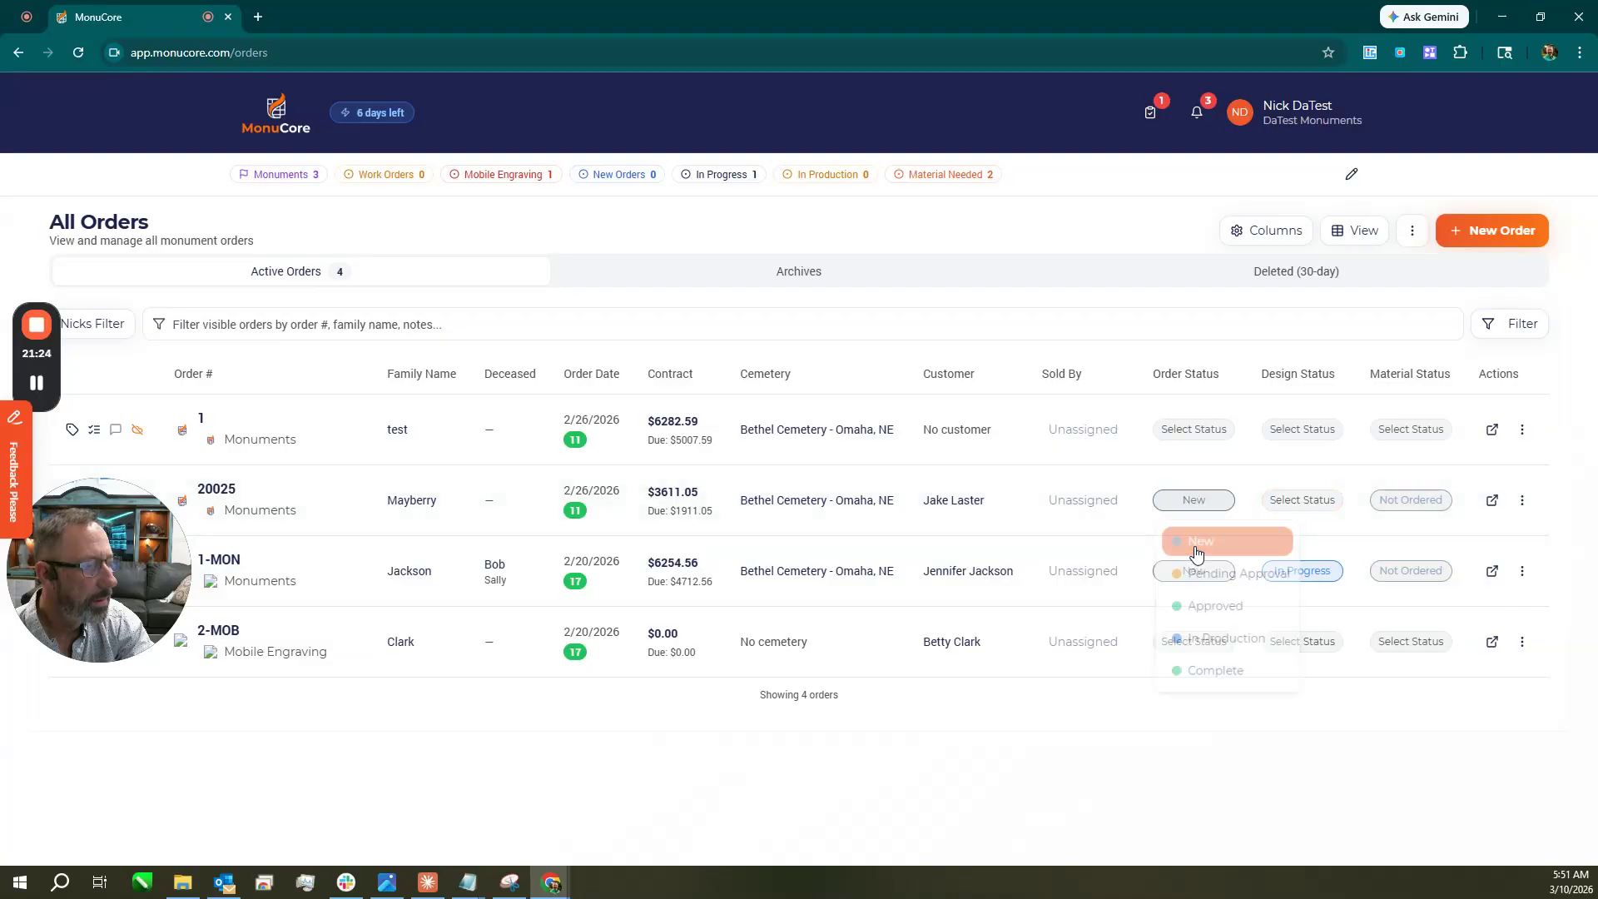
pyautogui.click(1294, 513)
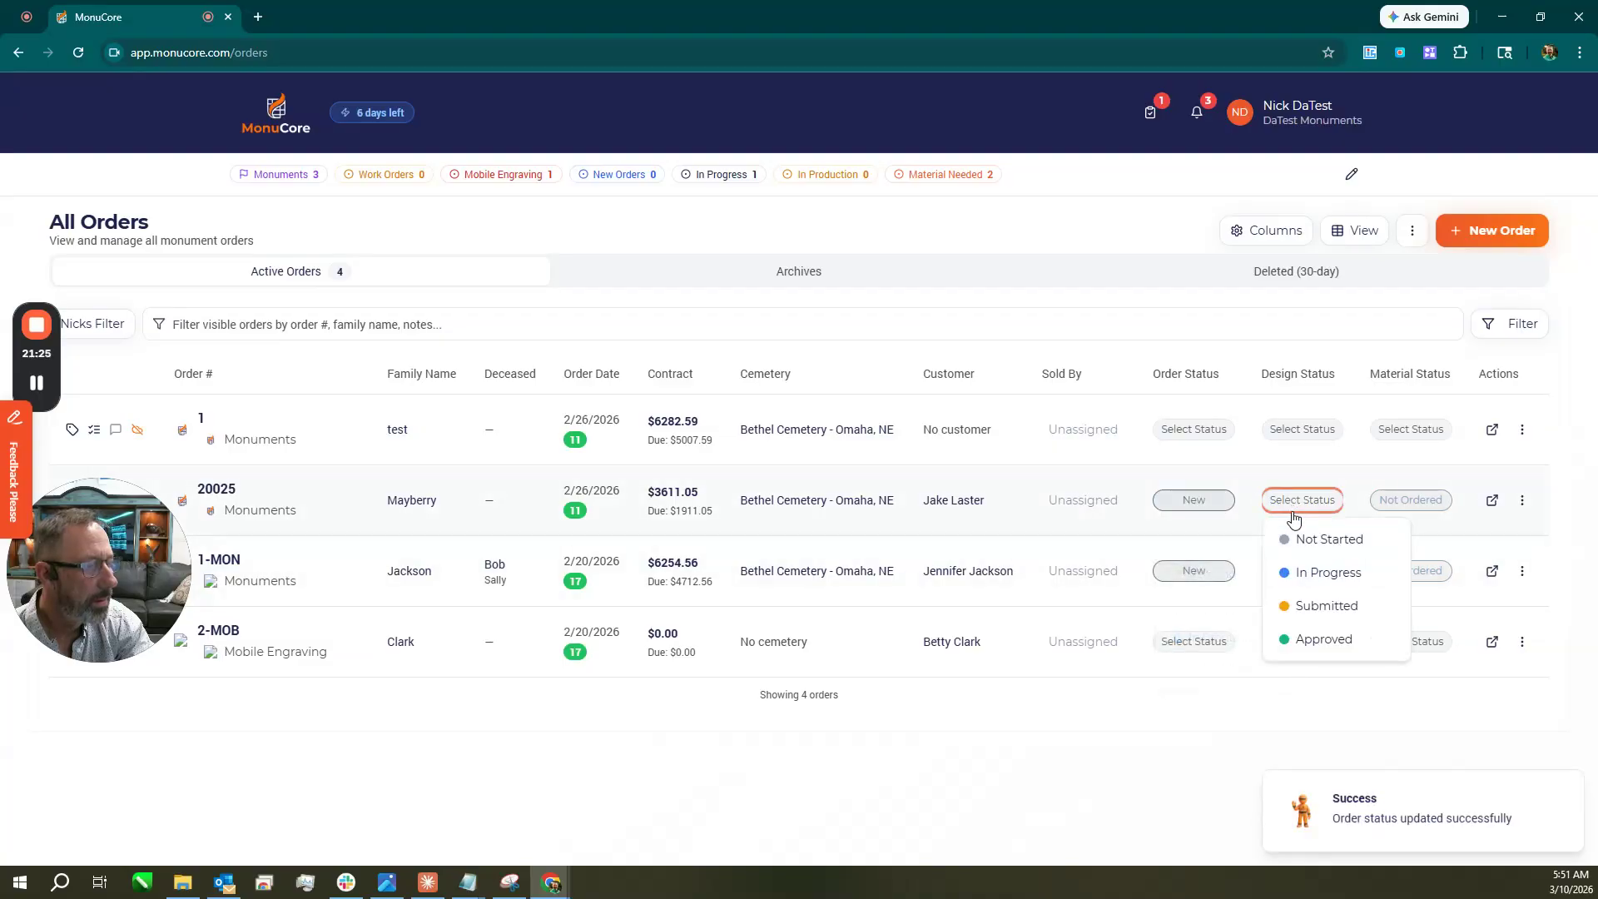
pyautogui.click(1316, 573)
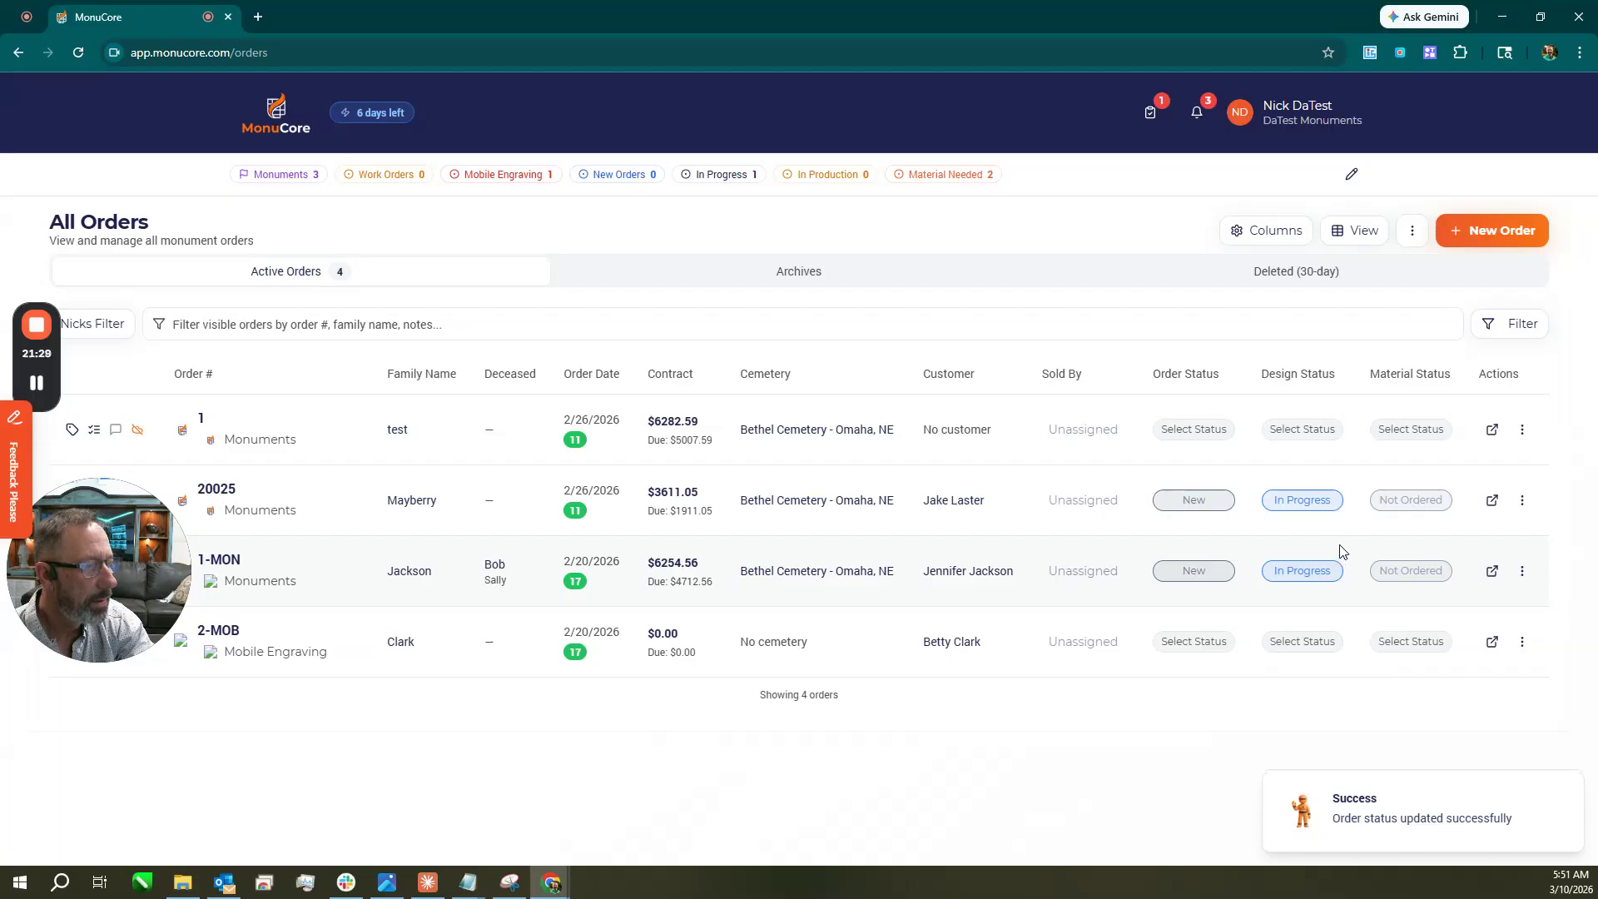
pyautogui.click(276, 108)
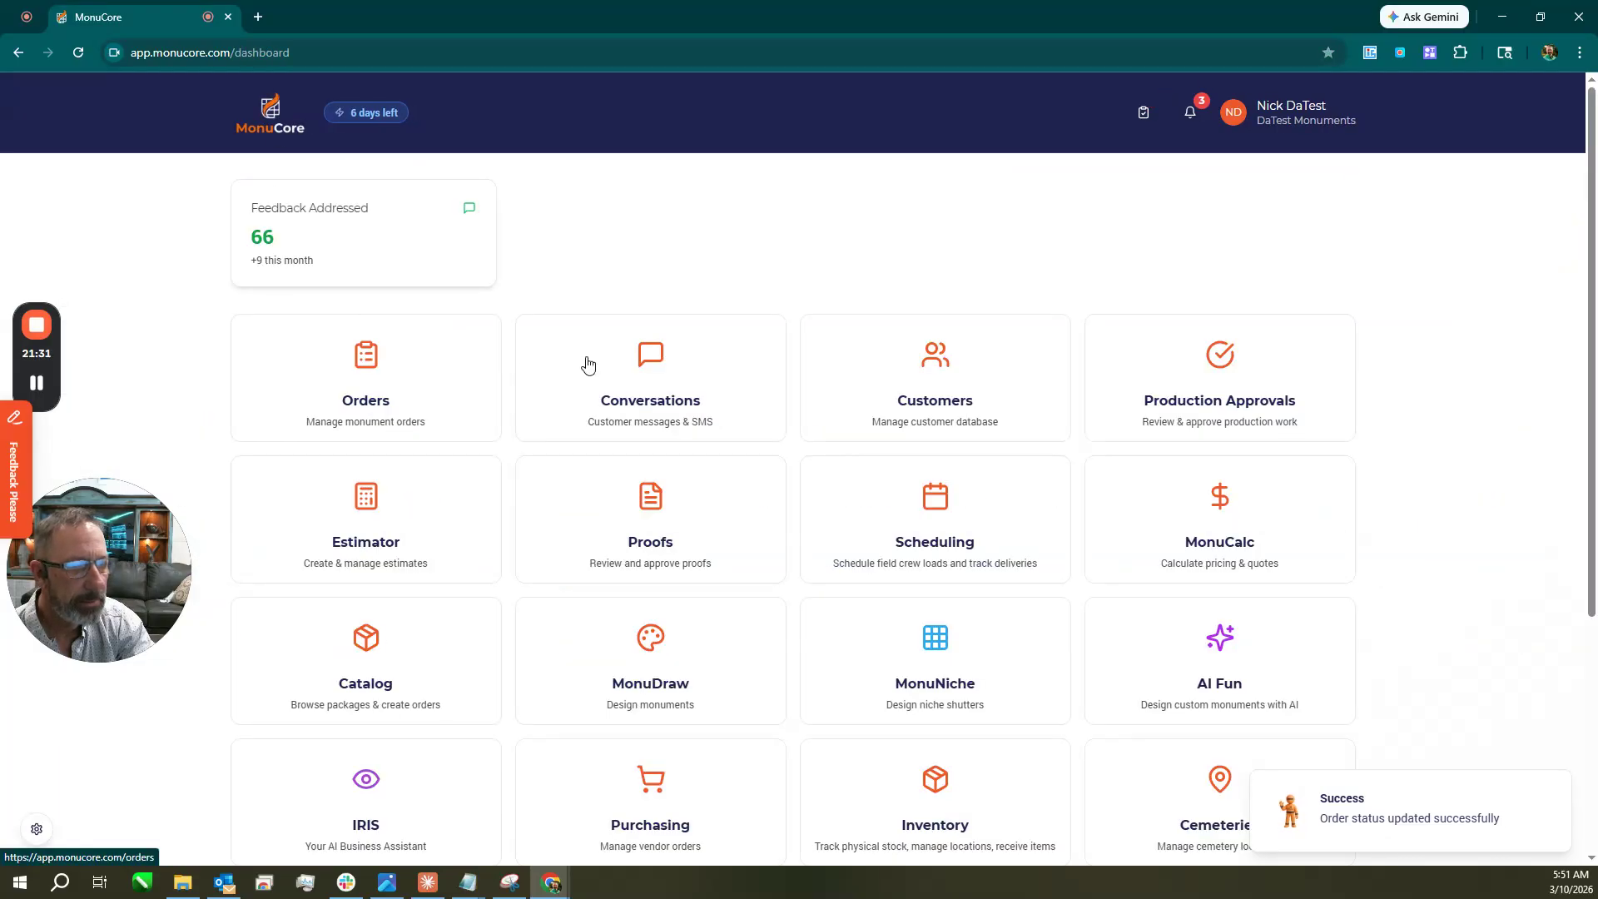
pyautogui.scroll(-3, 721, 617)
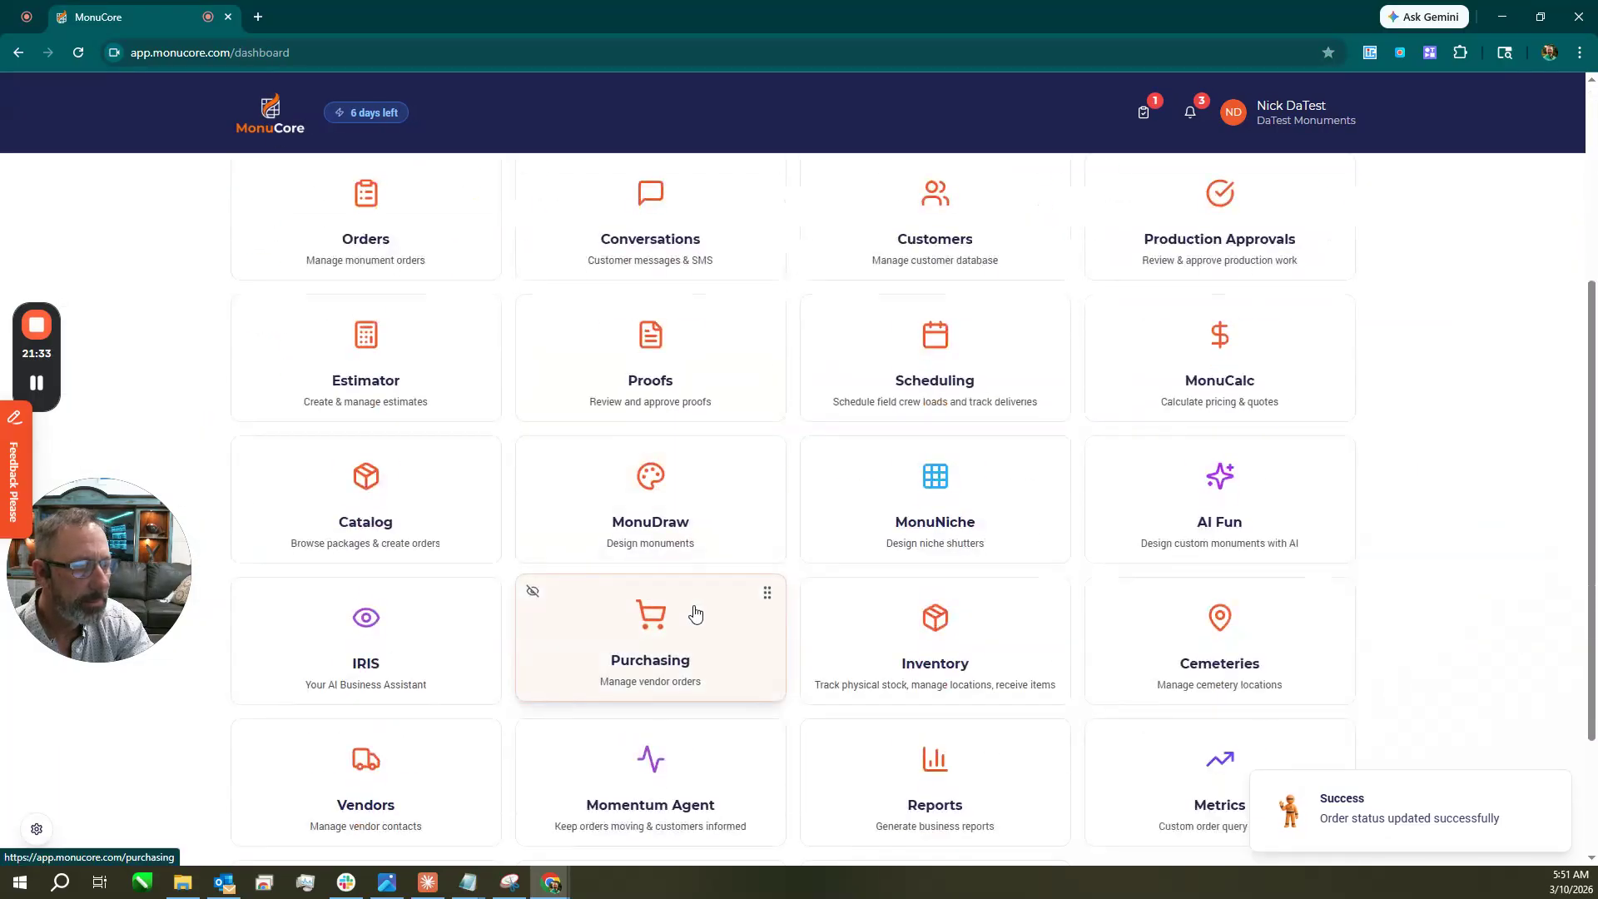
pyautogui.click(695, 615)
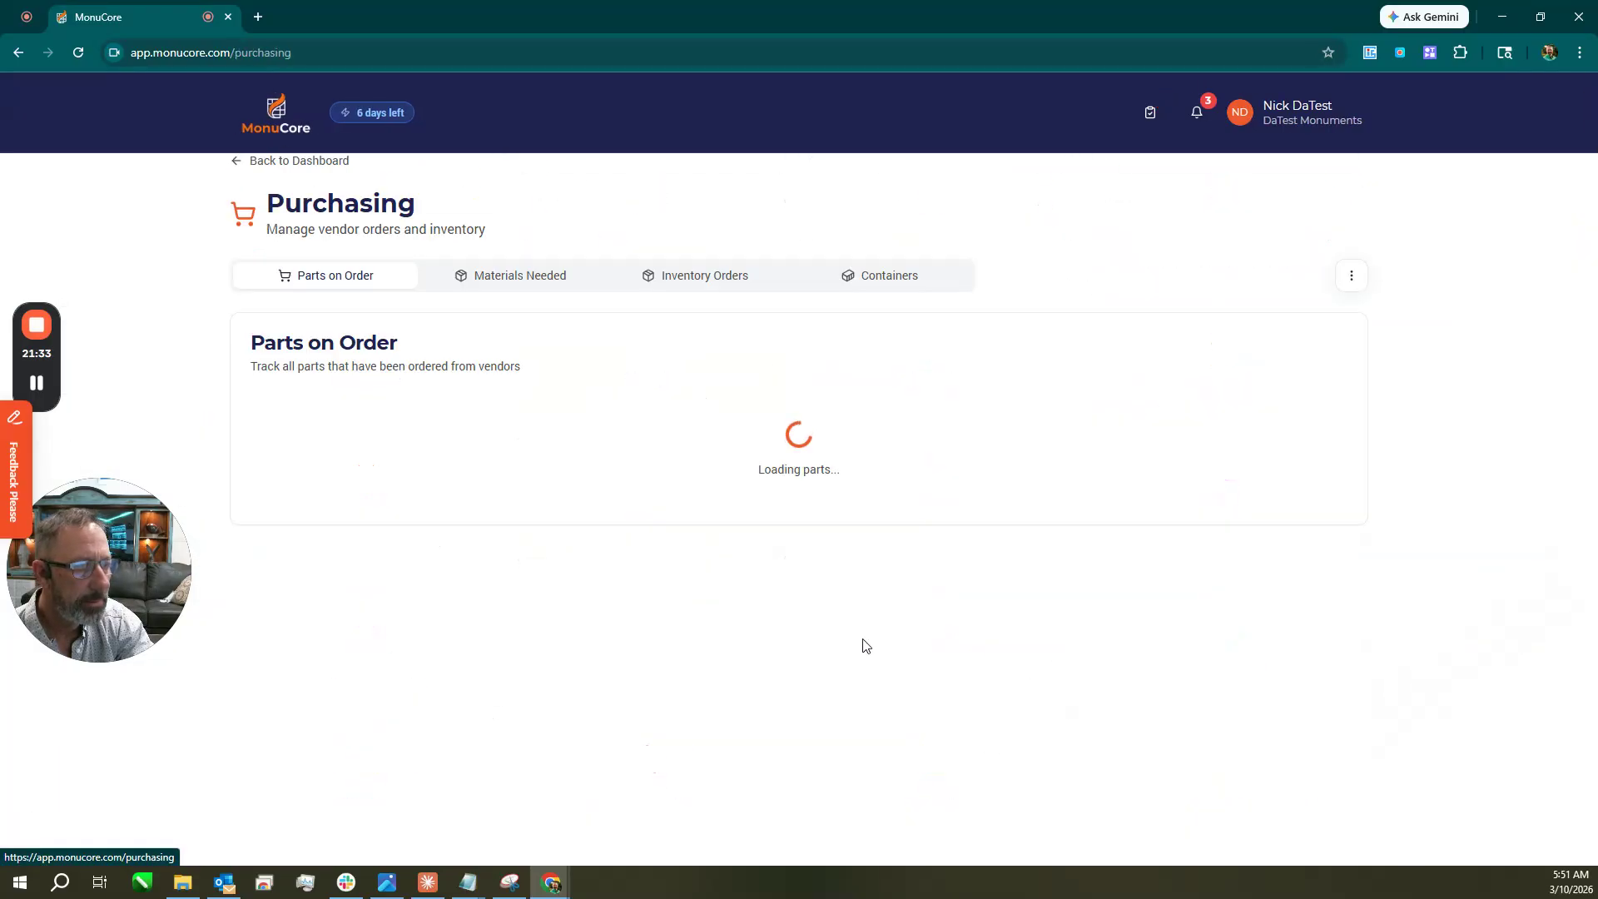
pyautogui.click(516, 283)
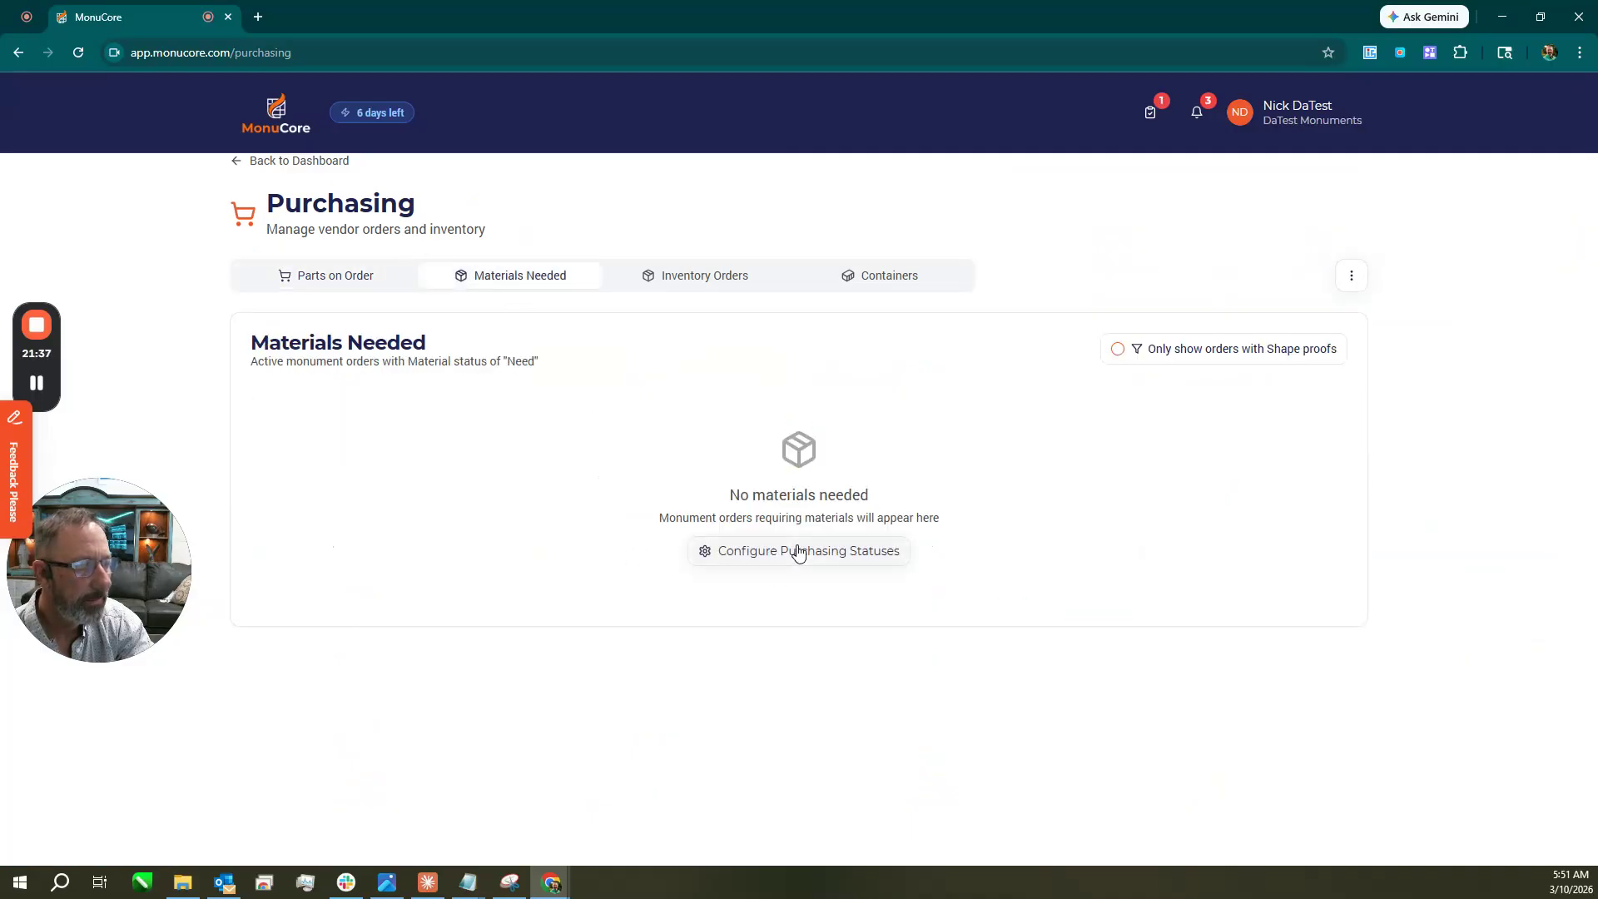
pyautogui.click(800, 553)
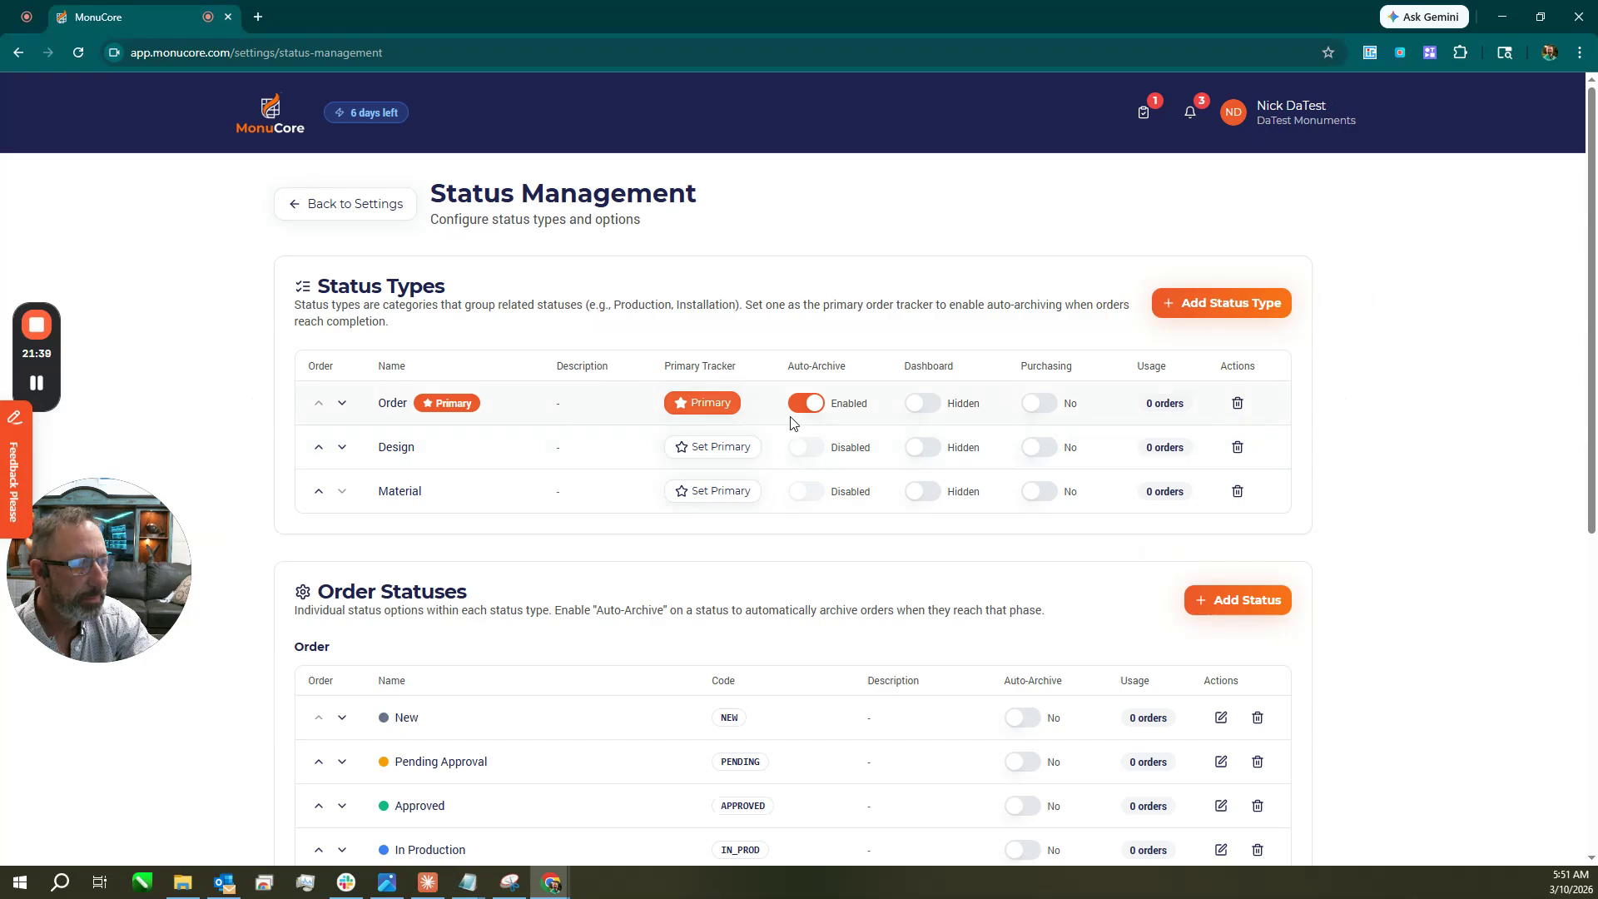
pyautogui.scroll(-4, 778, 499)
pyautogui.scroll(-1, 797, 527)
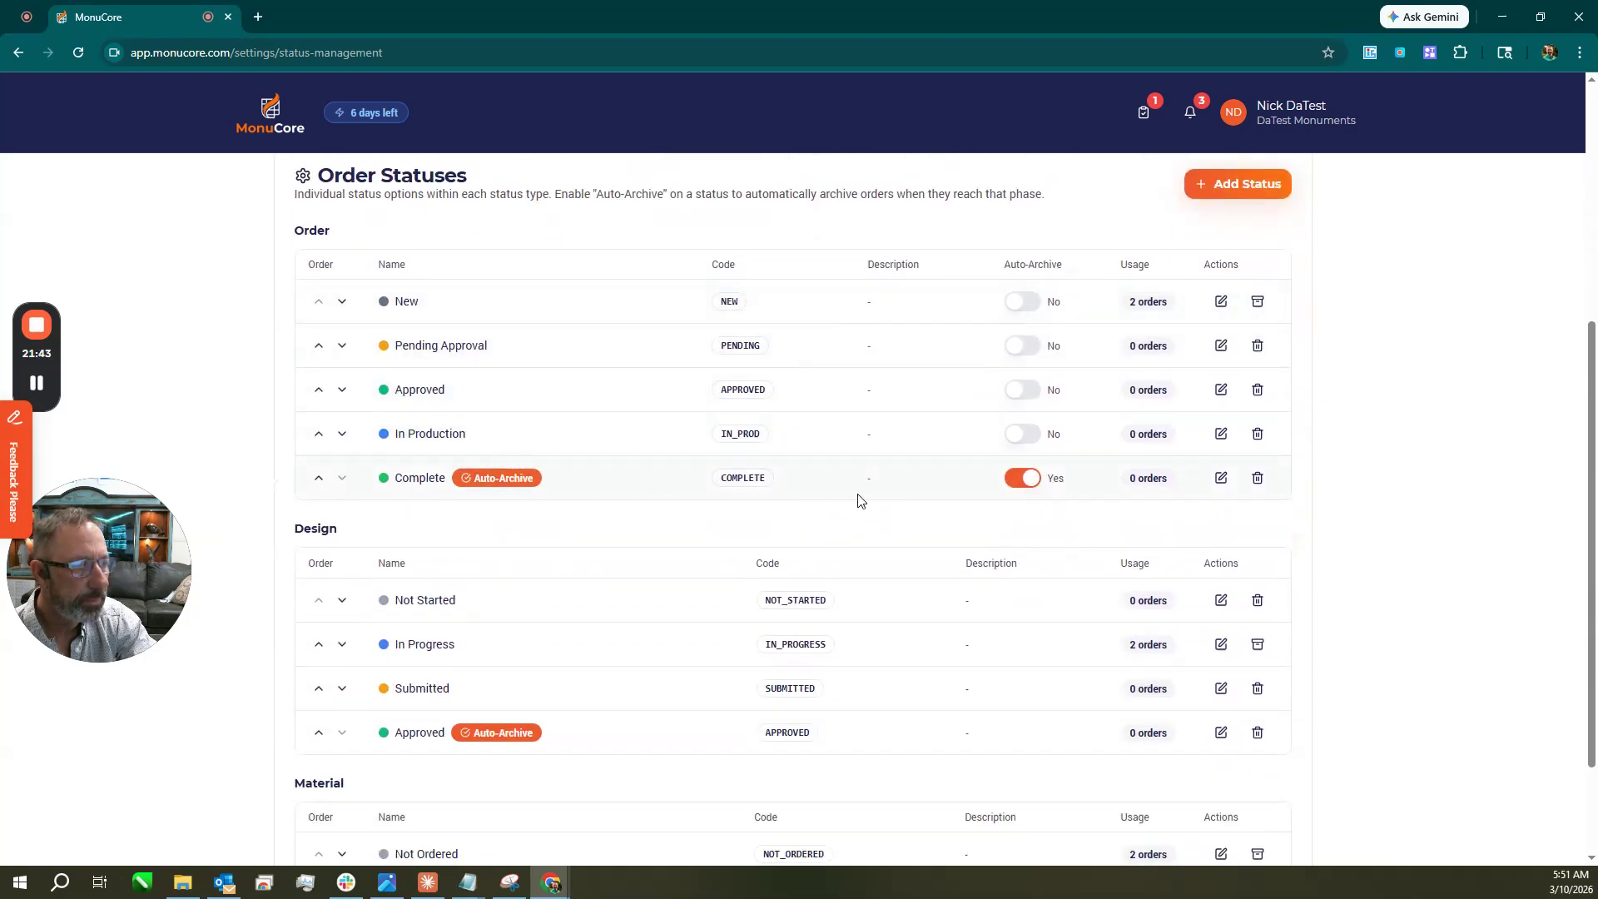
pyautogui.scroll(-2, 883, 533)
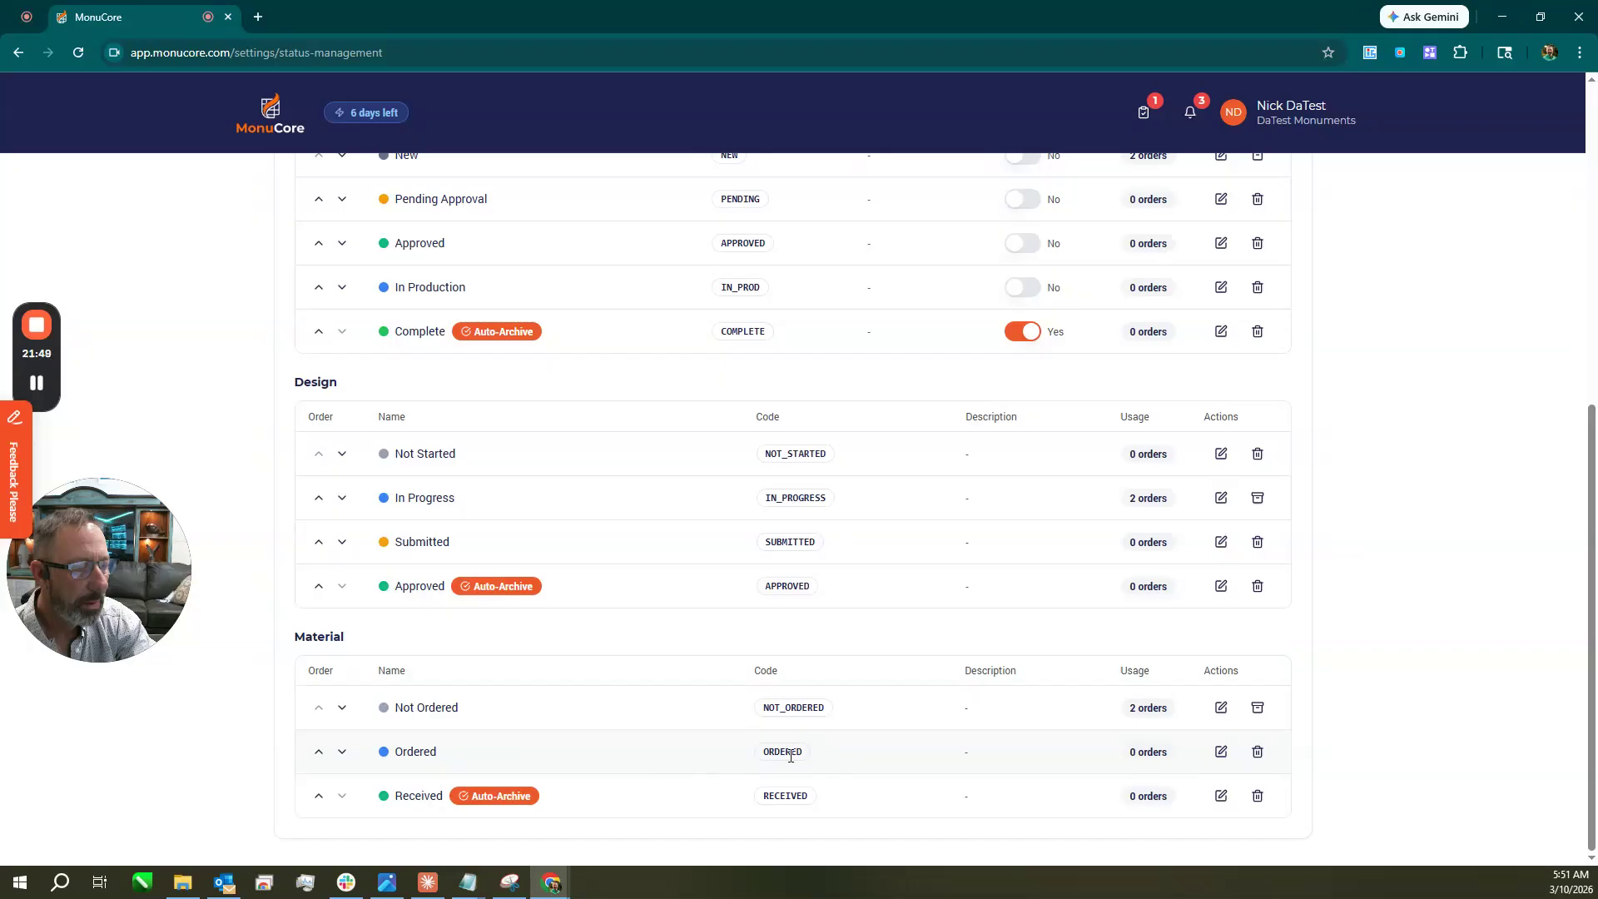
pyautogui.scroll(6, 791, 756)
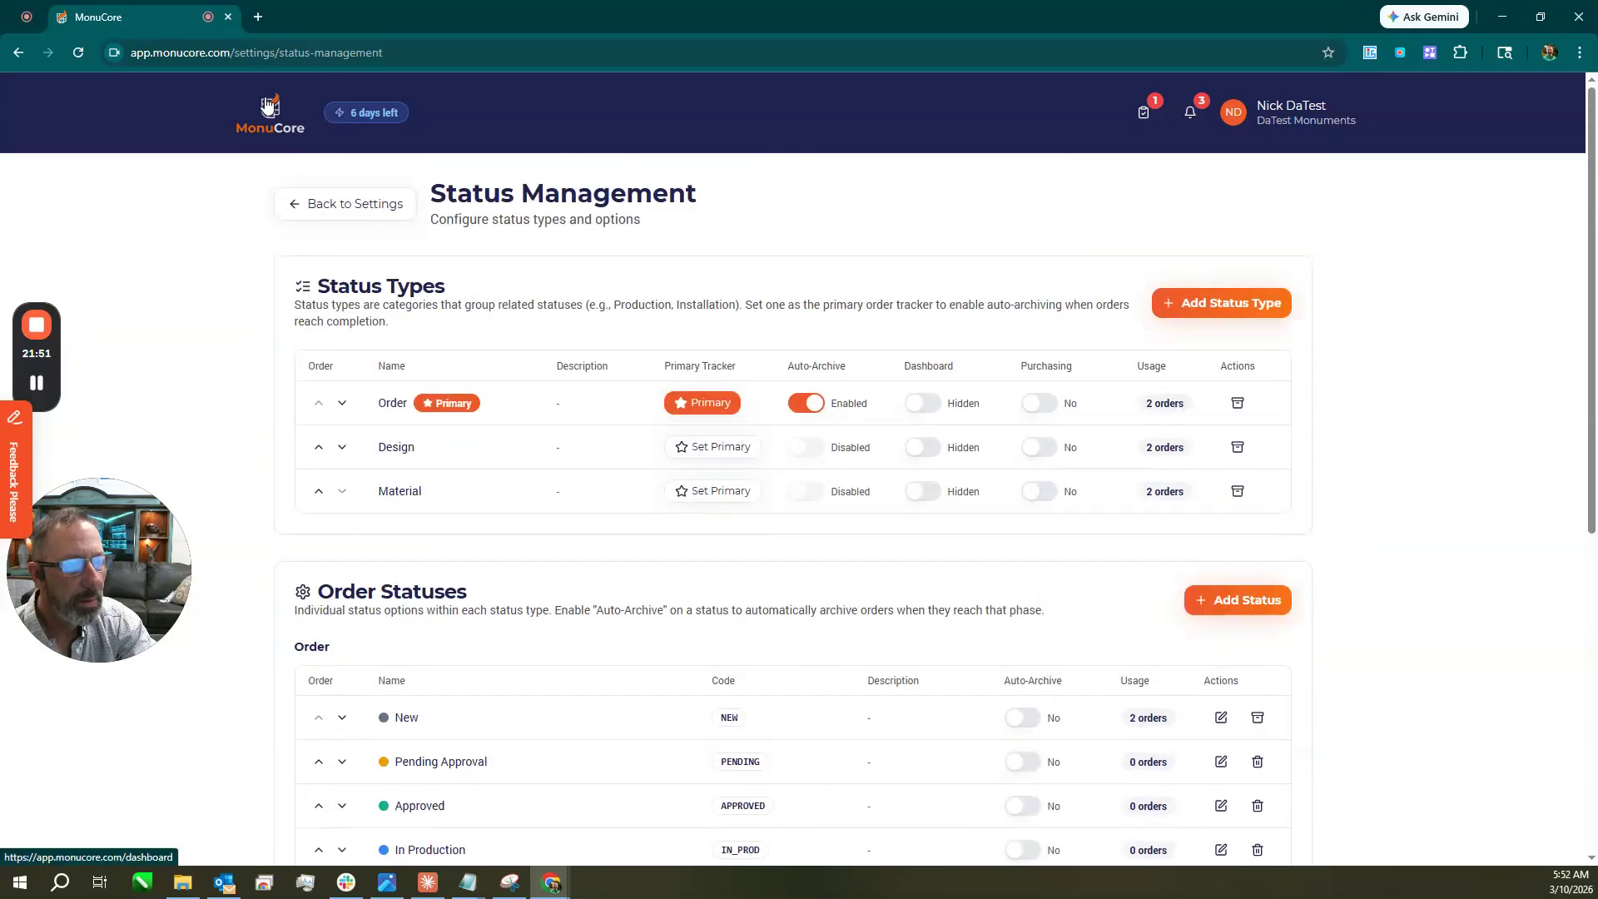
pyautogui.click(268, 107)
pyautogui.scroll(-2, 495, 571)
pyautogui.scroll(-2, 505, 571)
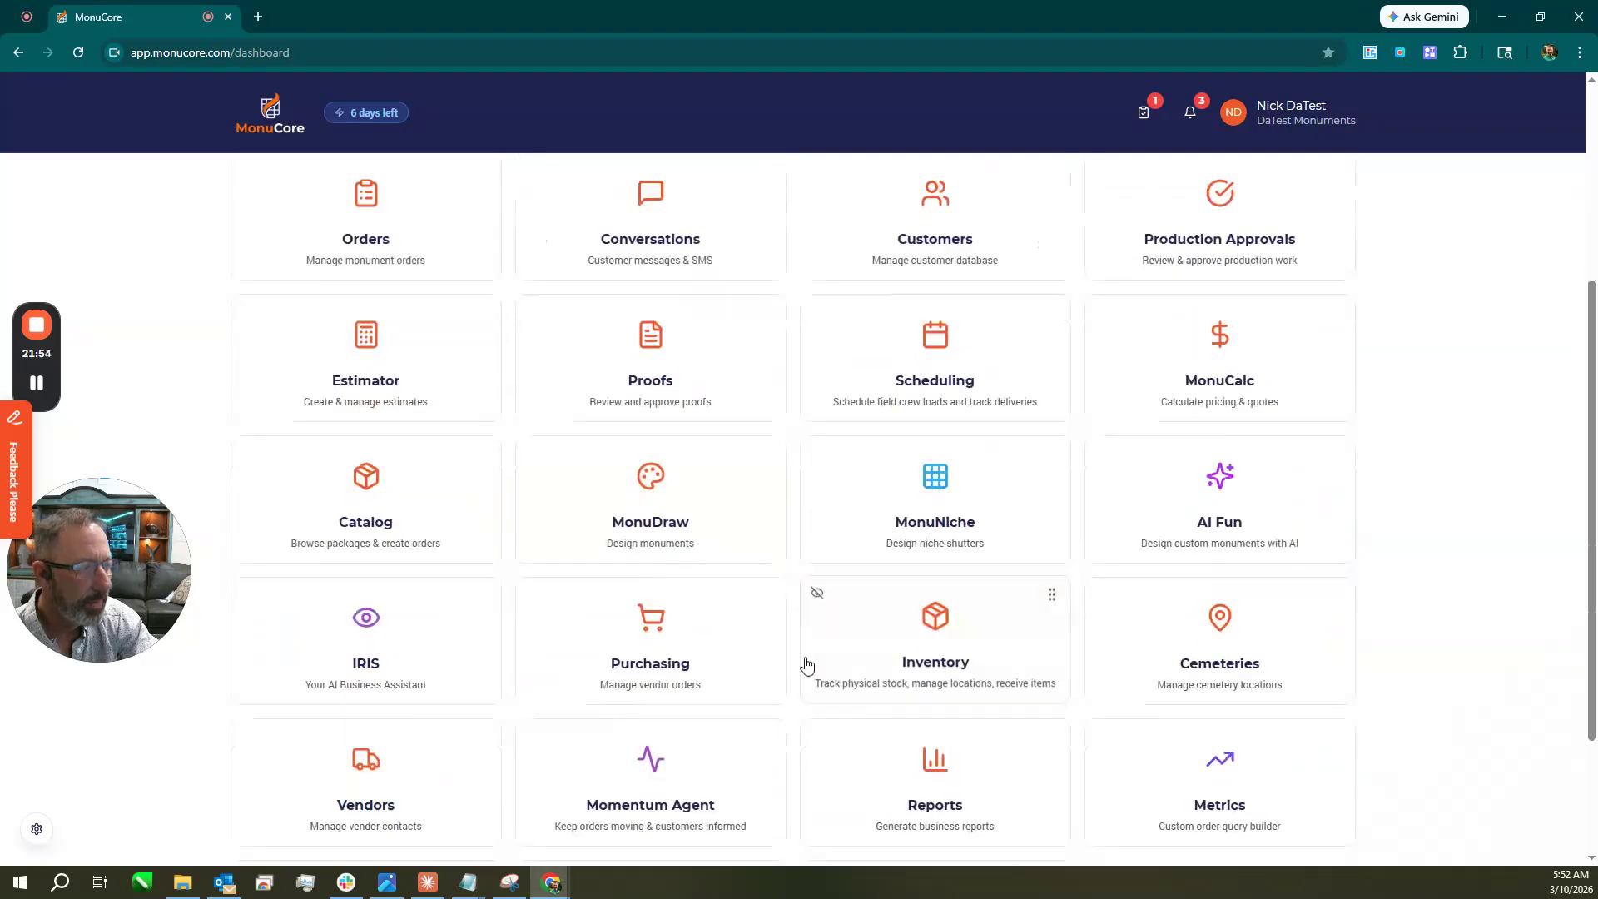
# Browse Purchasing's Materials Needed, Inventory Orders and Containers tabs, then begin a new container.
pyautogui.click(637, 634)
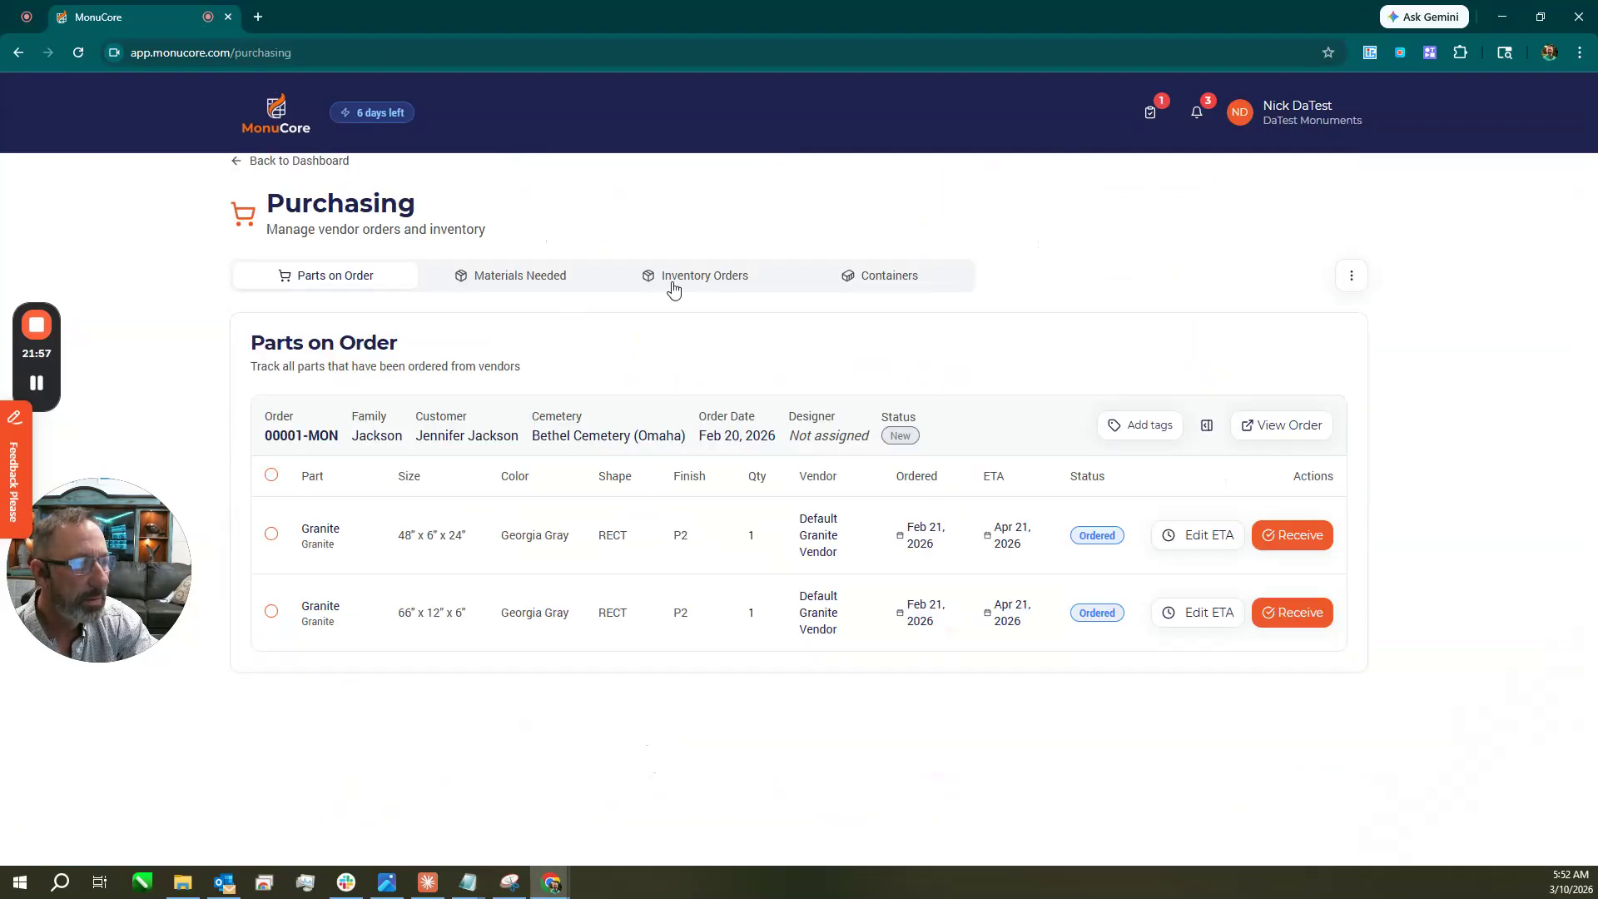
pyautogui.click(528, 292)
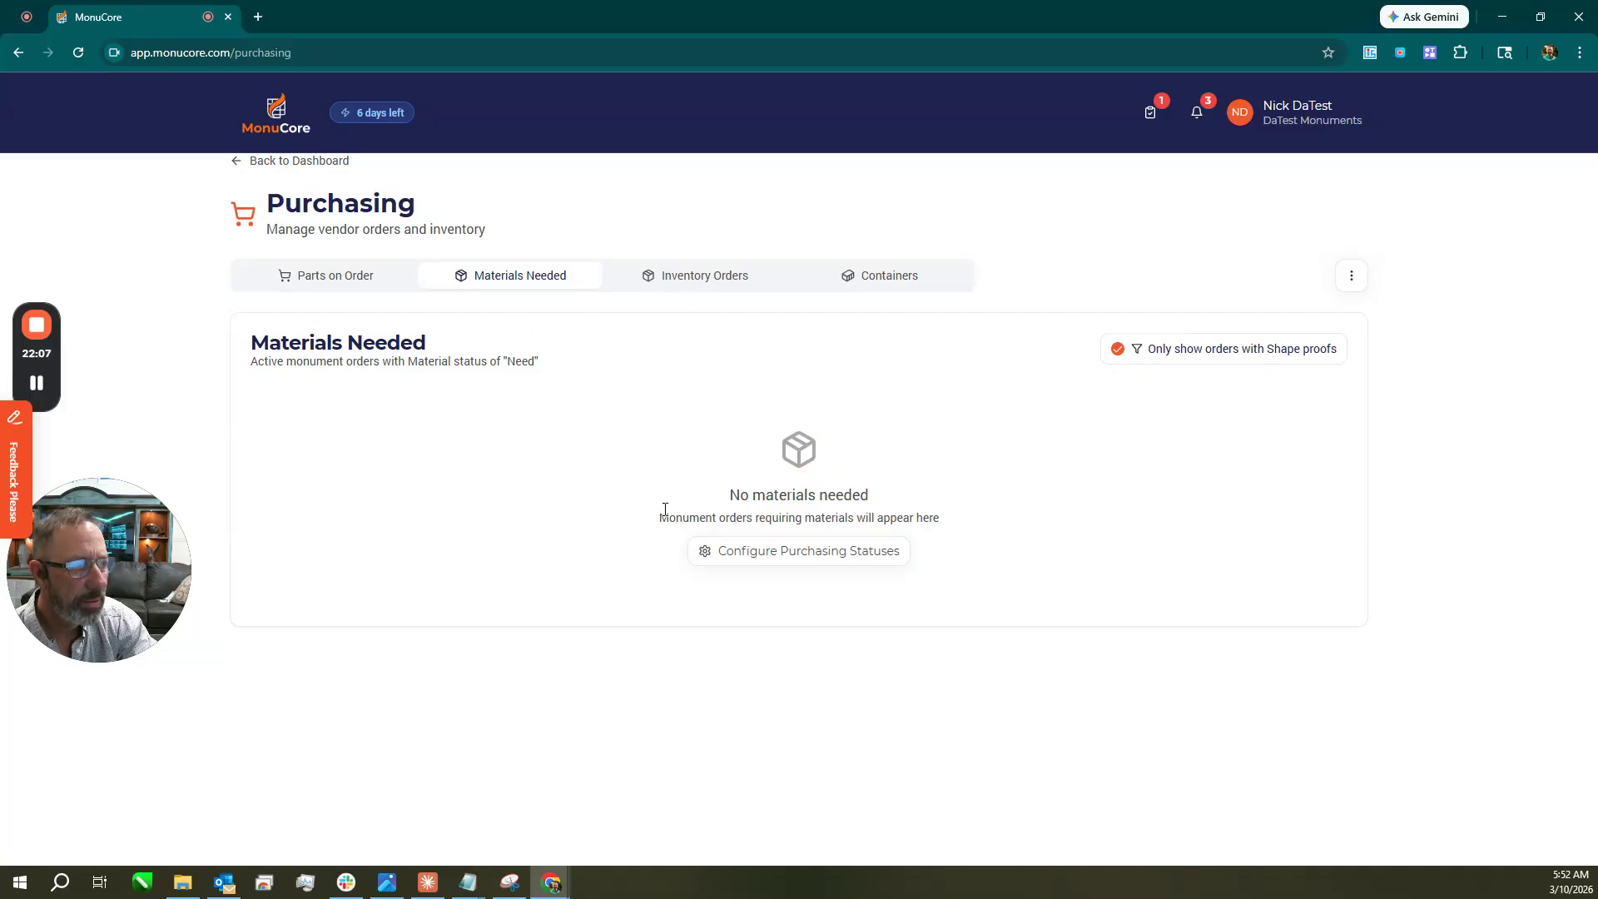
pyautogui.click(692, 283)
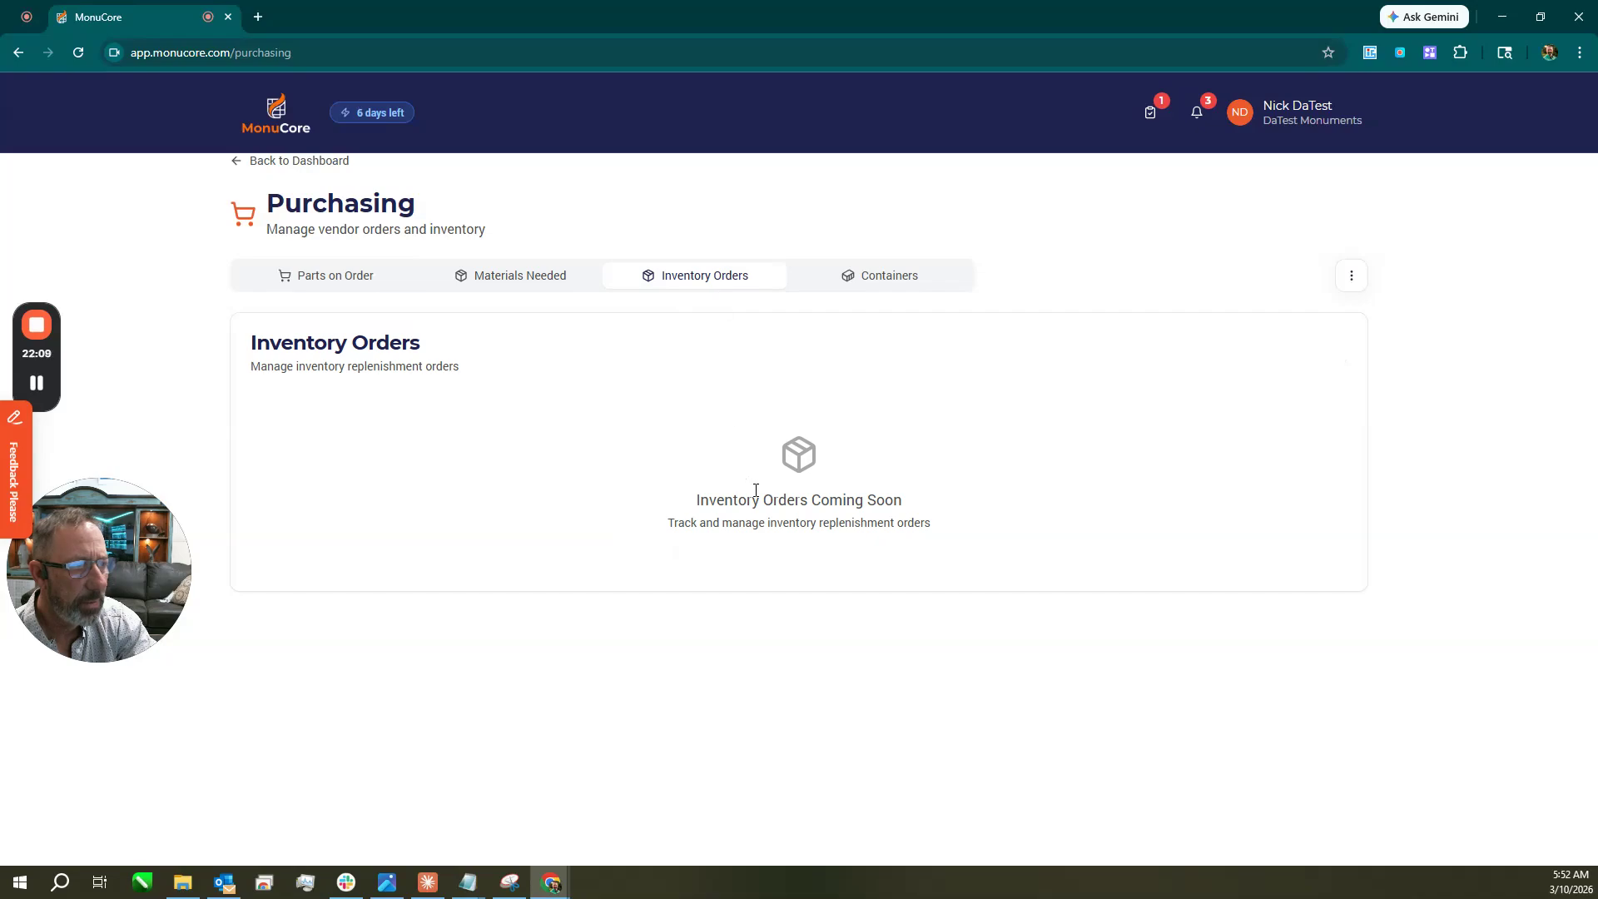
pyautogui.click(865, 294)
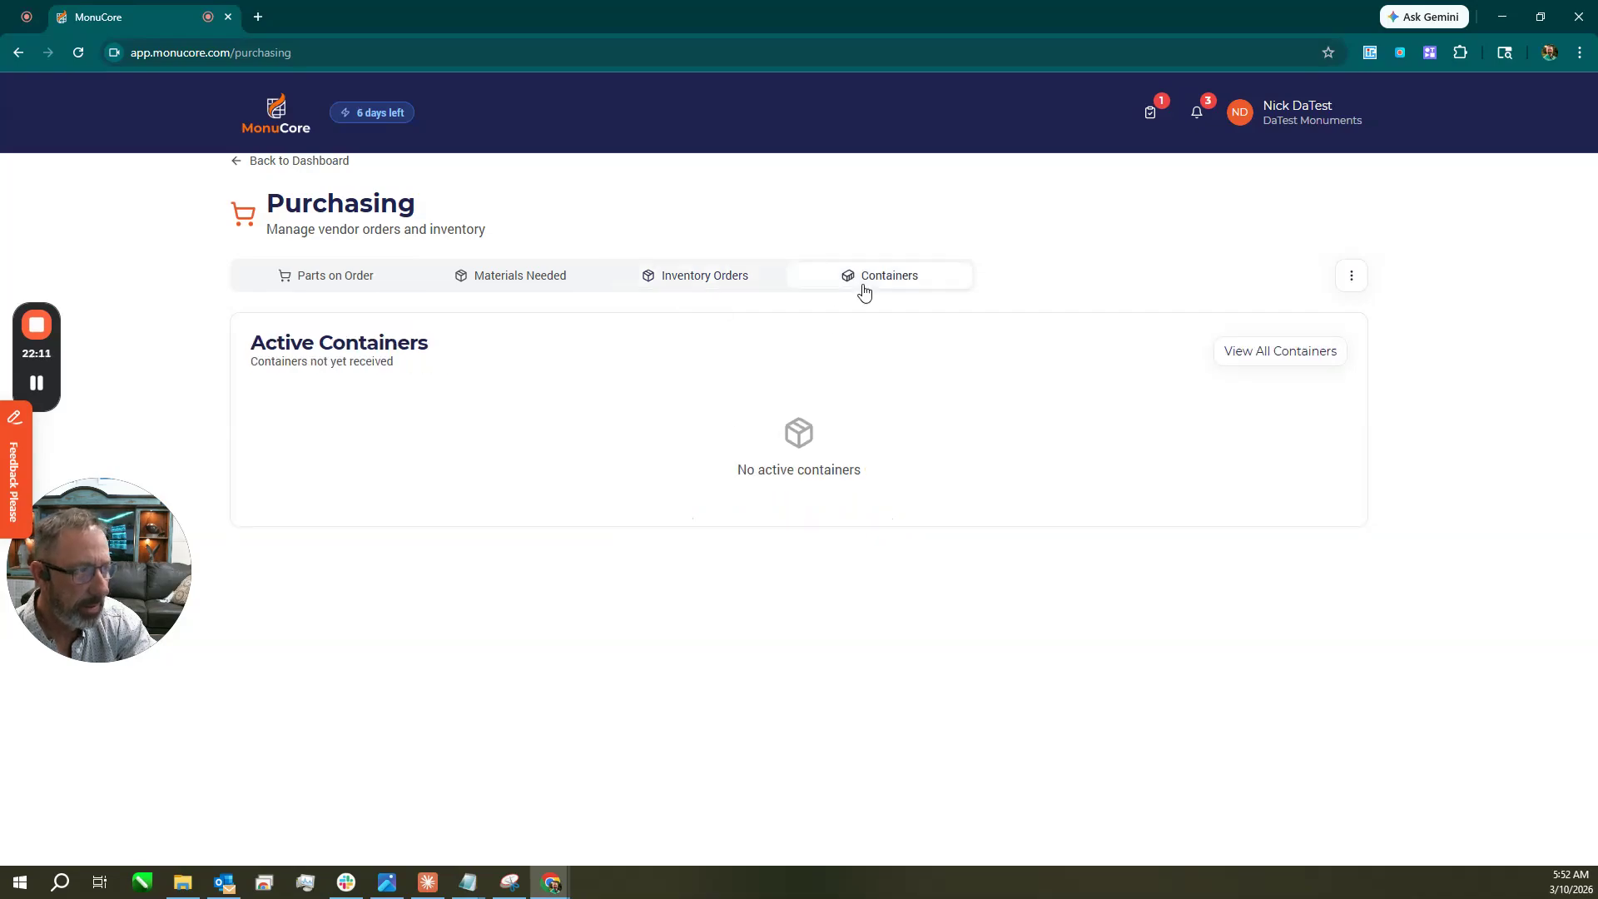
pyautogui.click(1258, 351)
pyautogui.click(1296, 176)
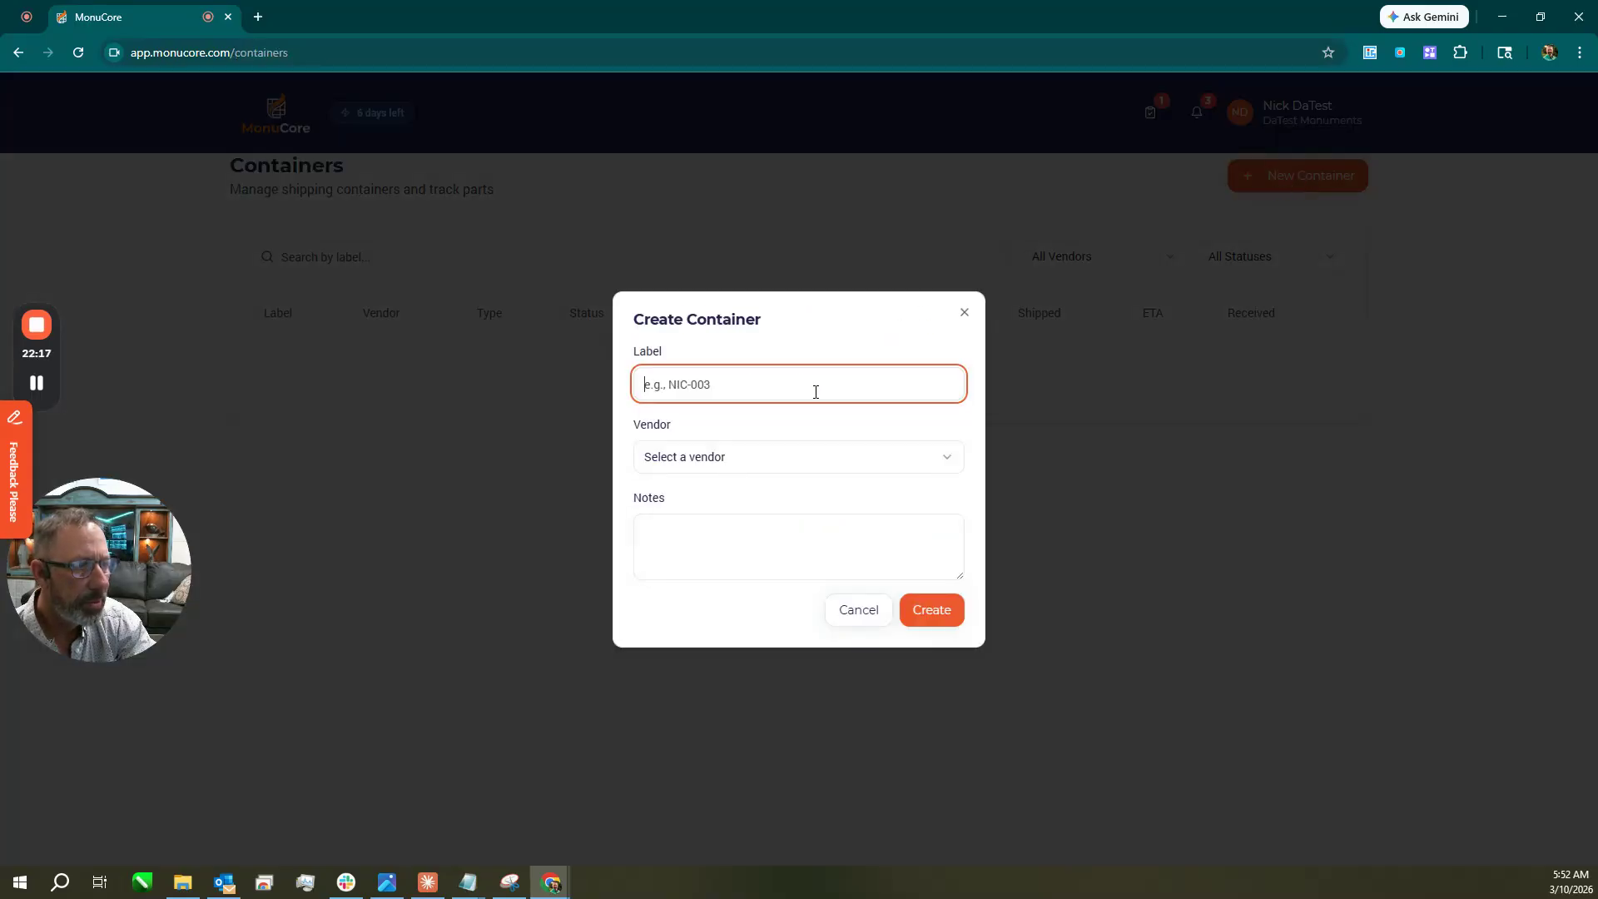
pyautogui.click(816, 392)
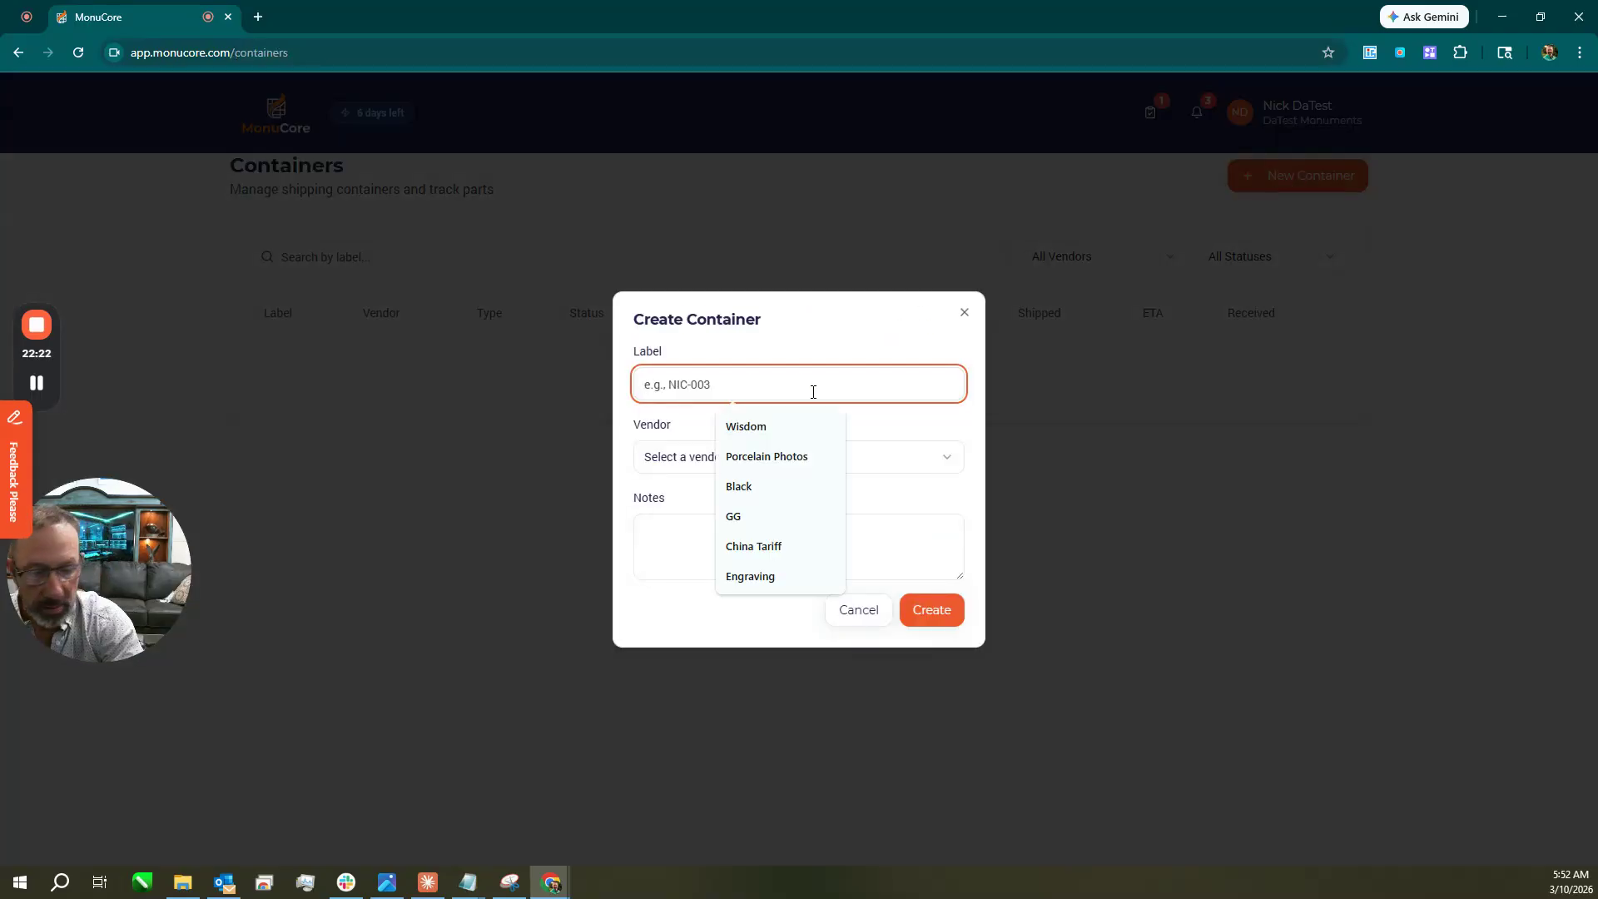
pyautogui.write('NIC-003')
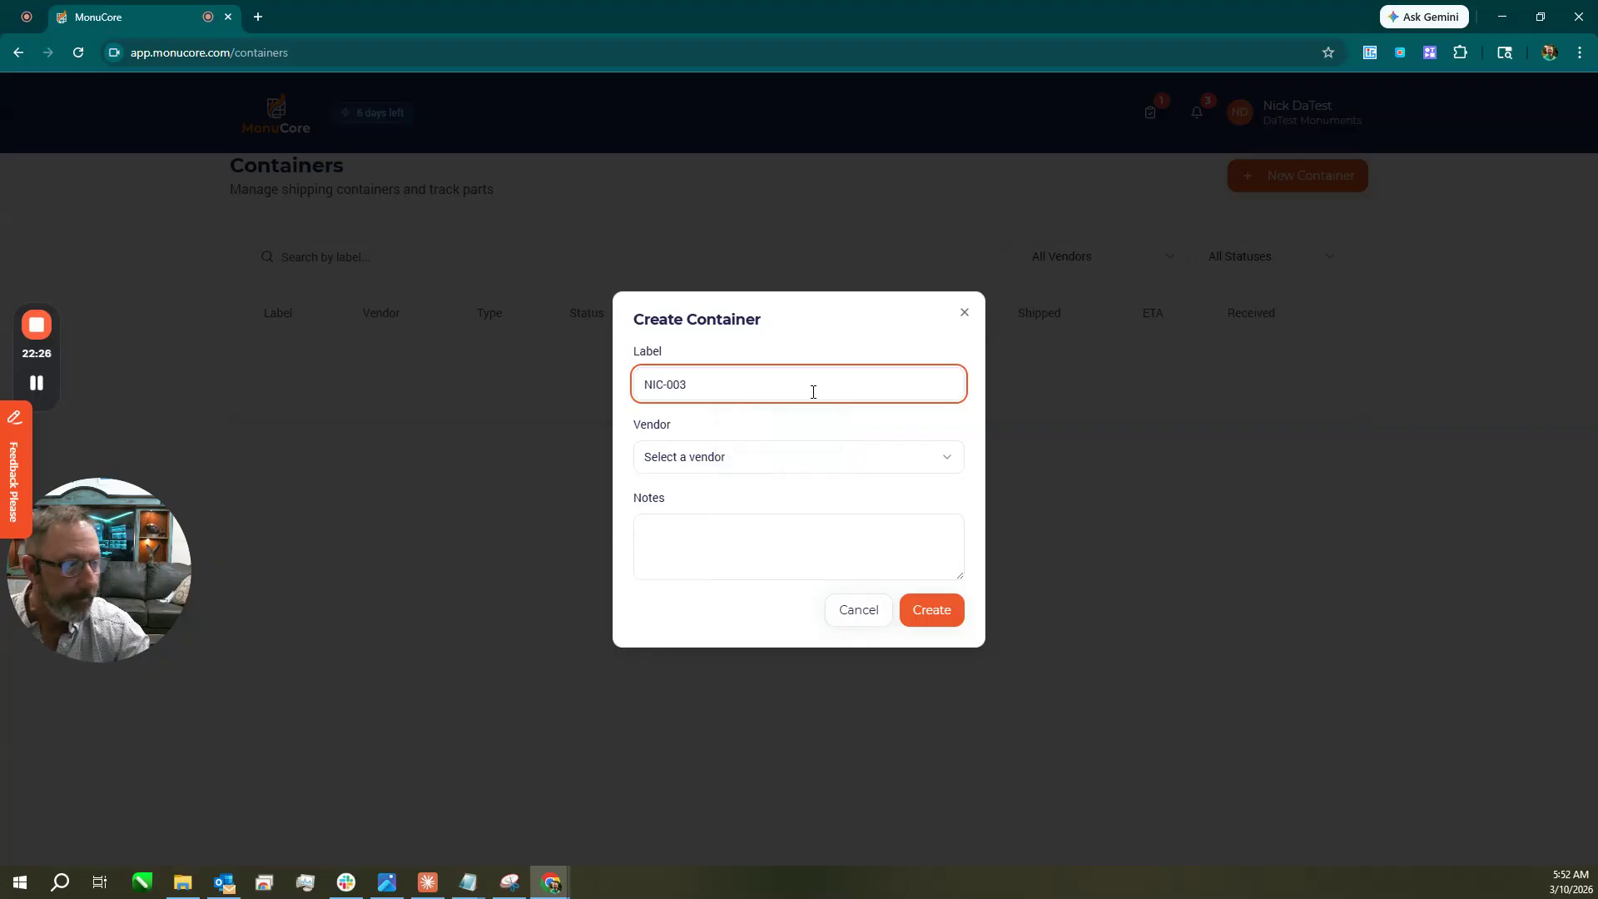
pyautogui.click(781, 456)
pyautogui.click(784, 498)
pyautogui.click(923, 623)
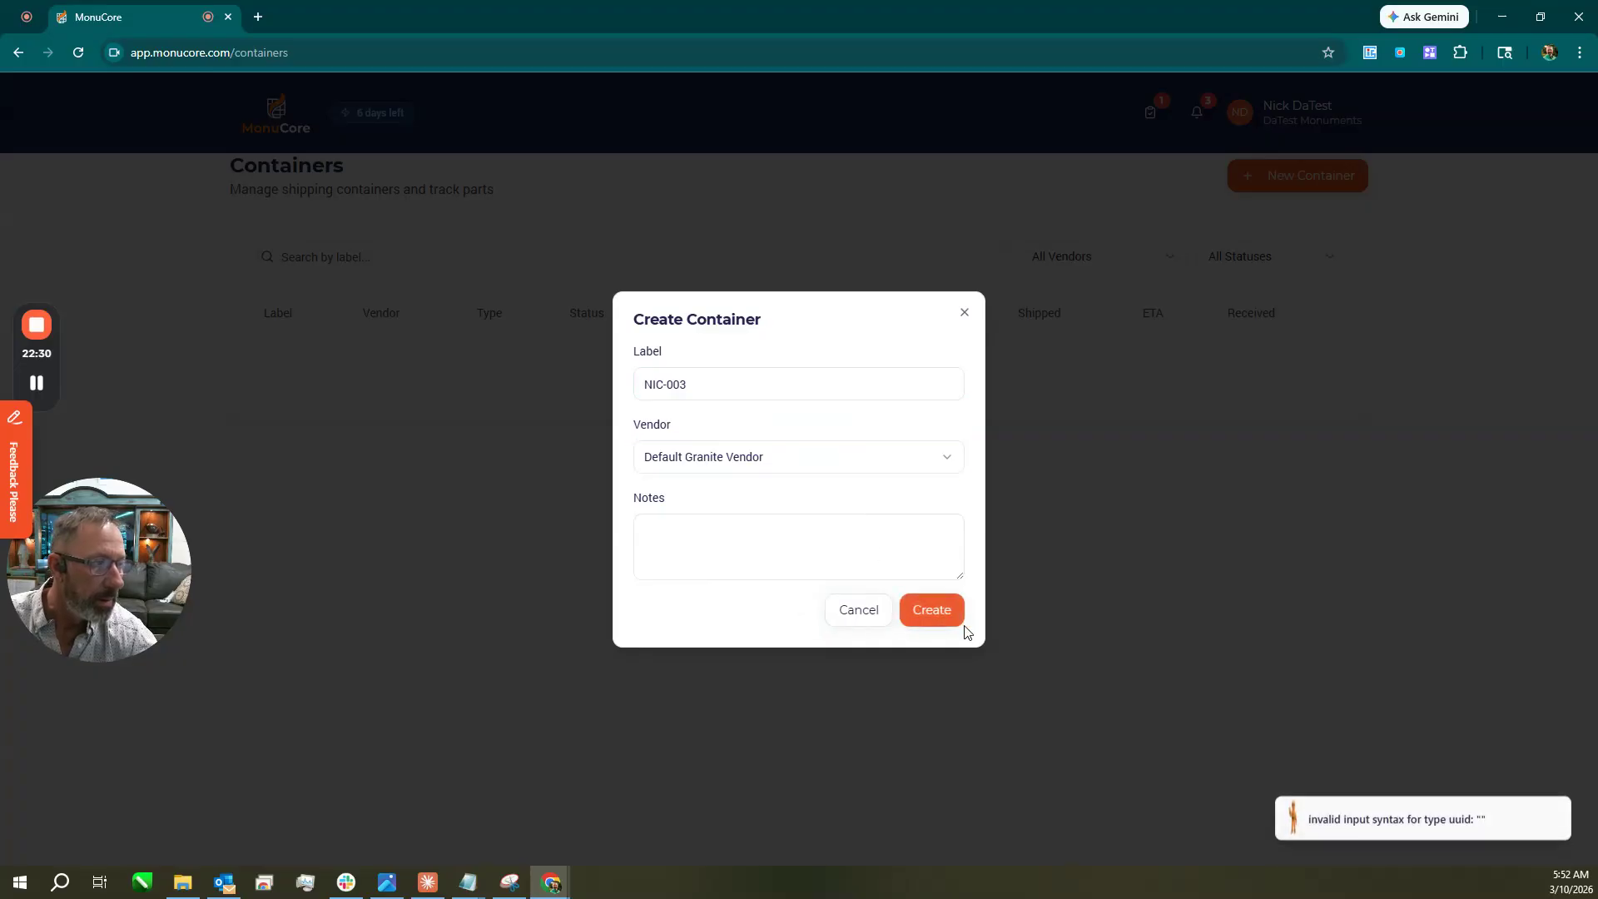
pyautogui.click(1463, 815)
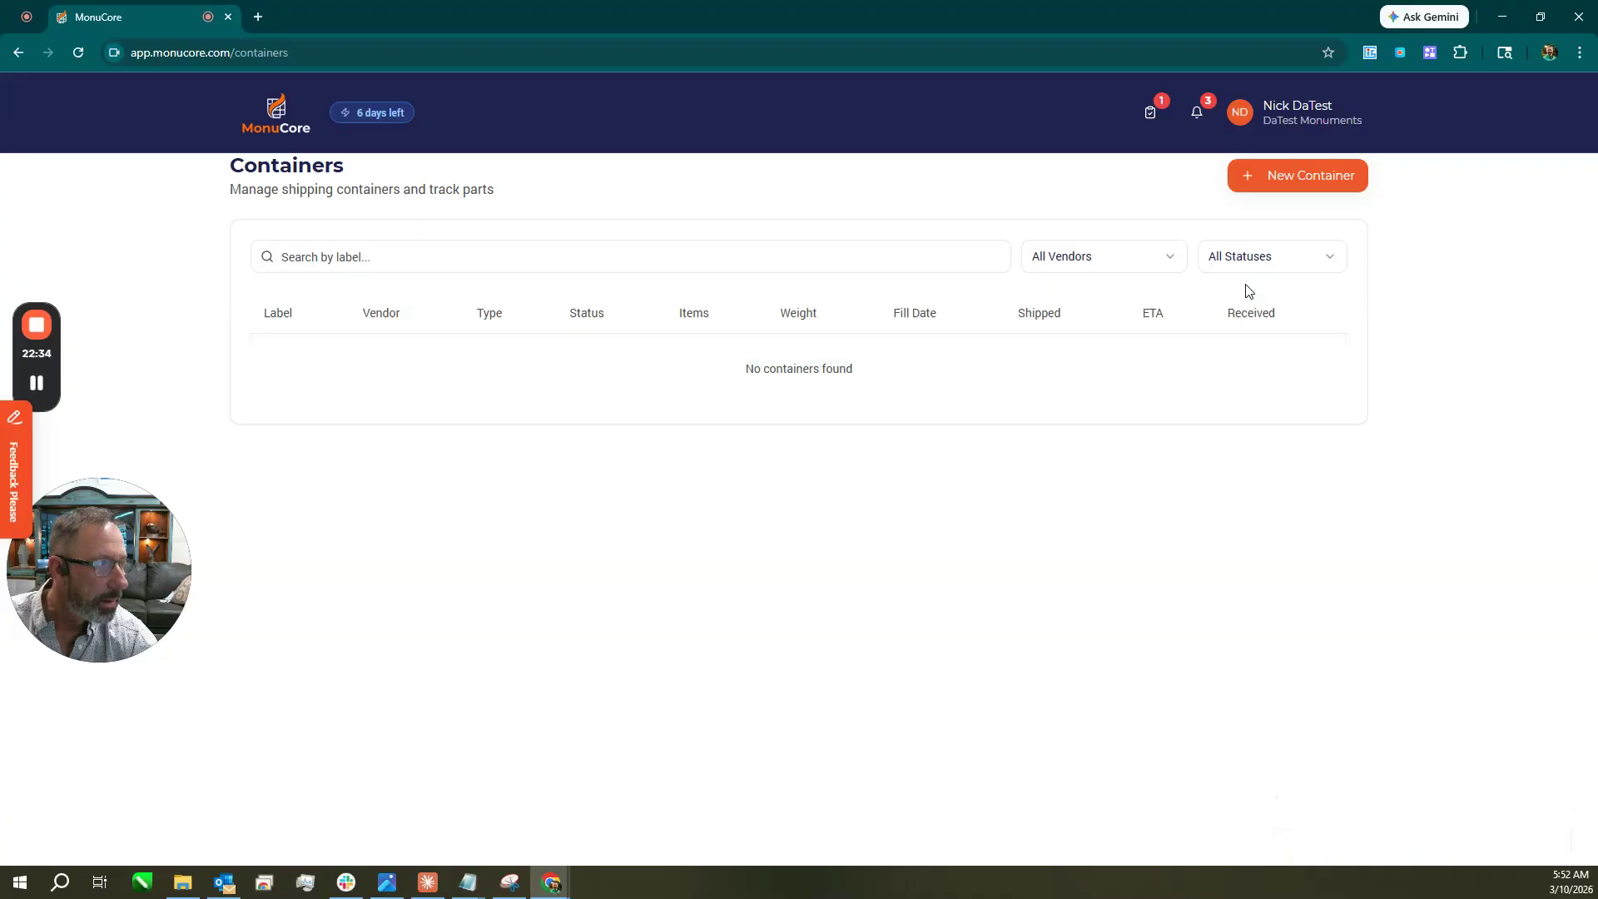
pyautogui.click(1205, 119)
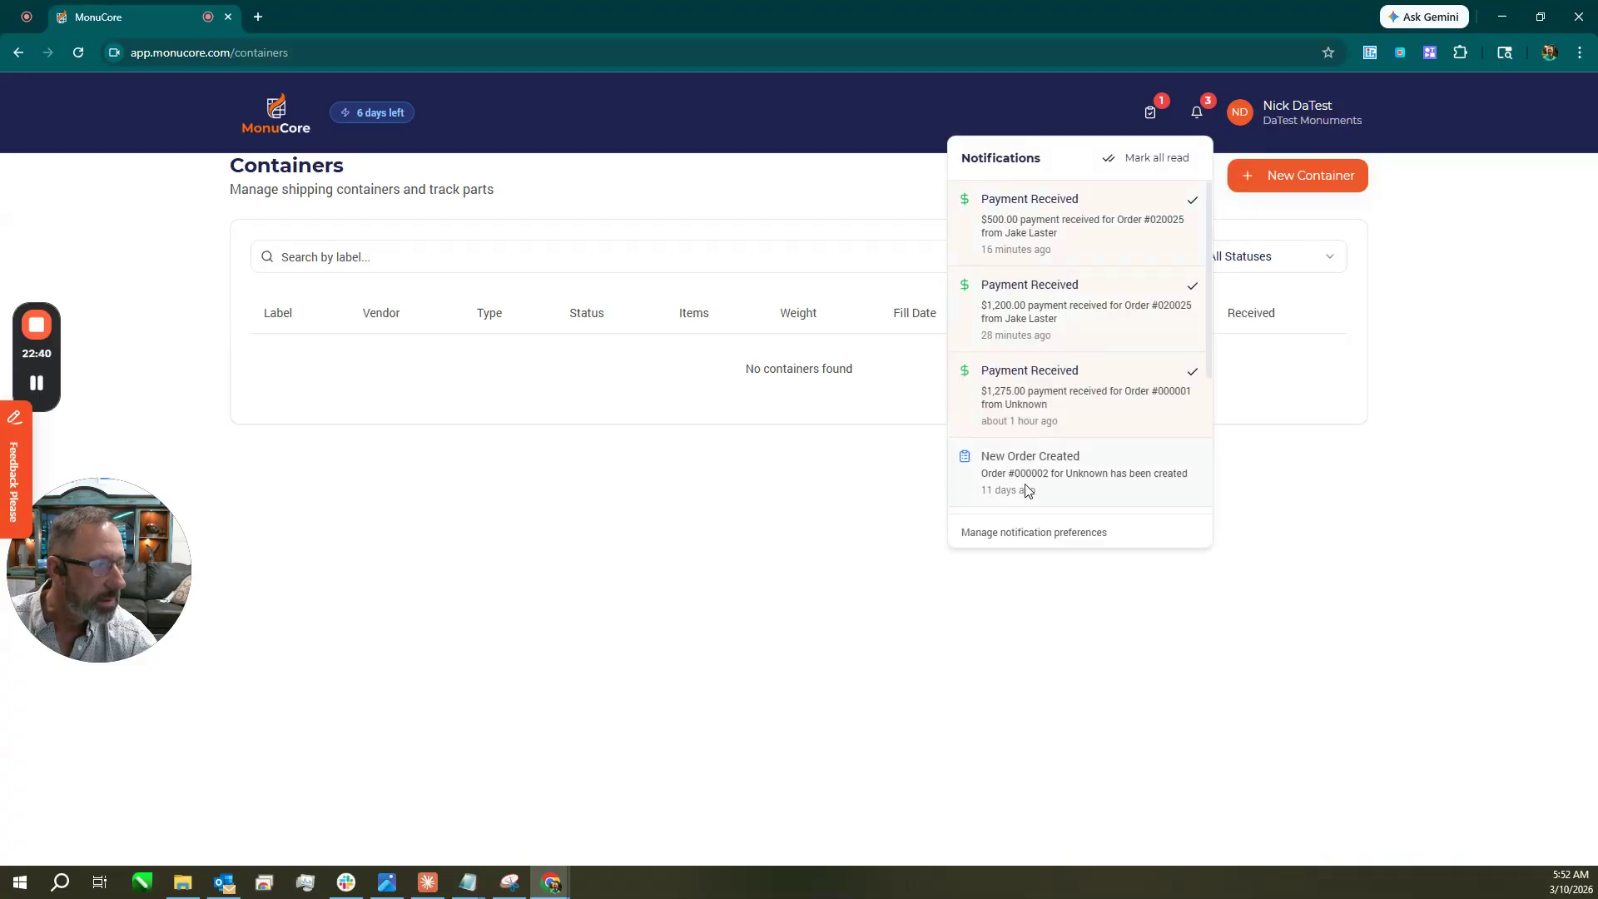
pyautogui.click(615, 440)
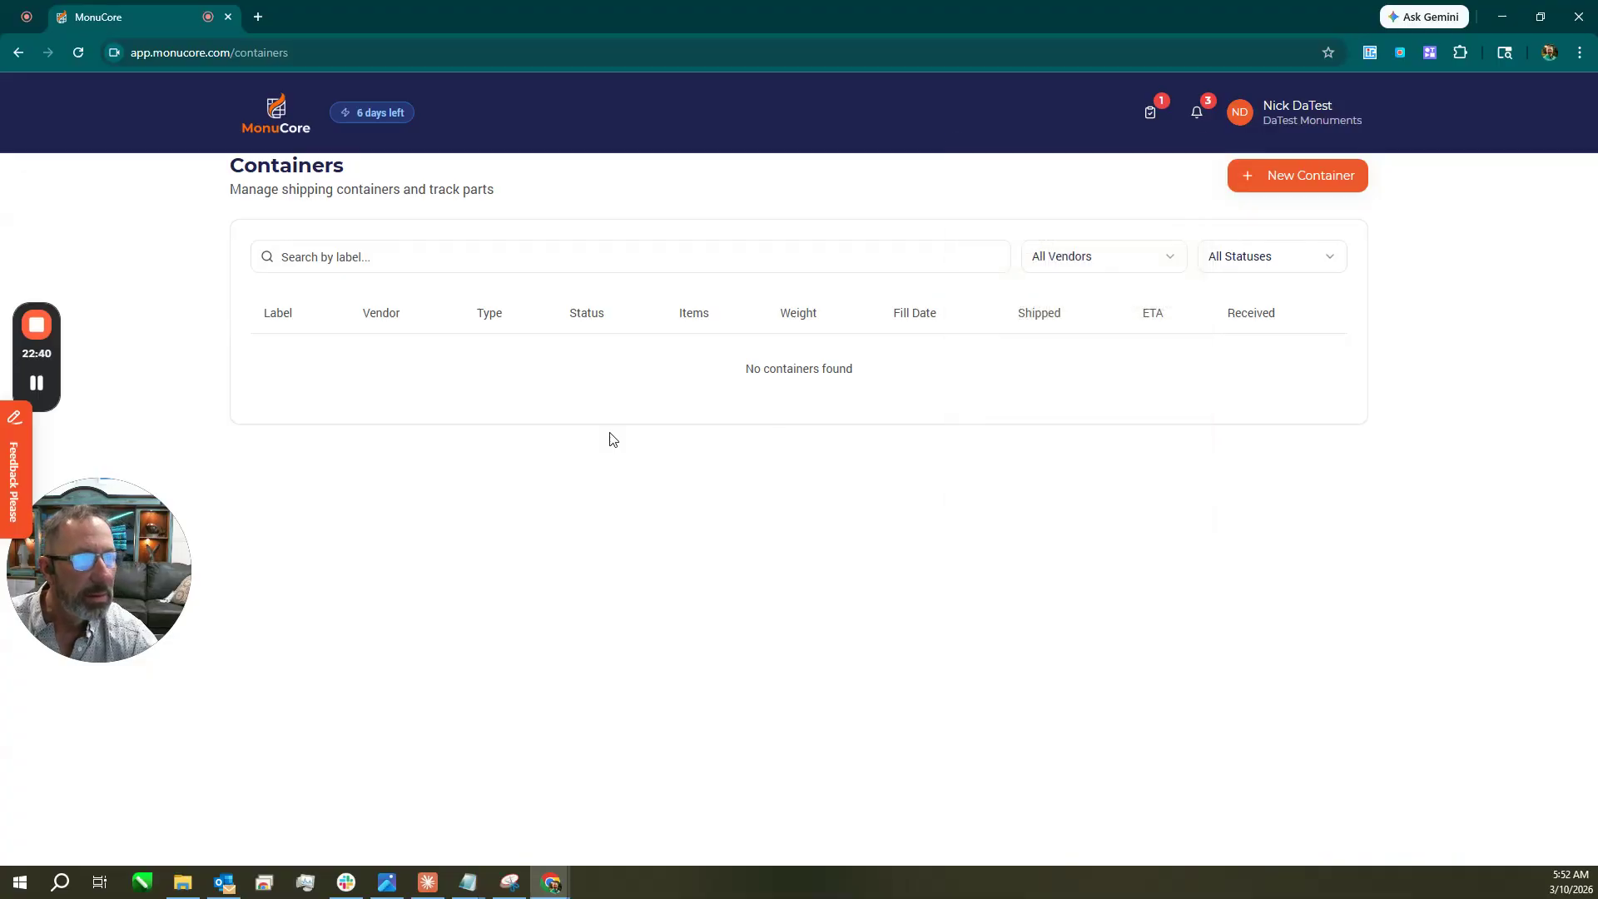
pyautogui.click(281, 143)
# In Inventory Management, start an Add Item form and cancel it without saving.
pyautogui.scroll(-5, 741, 659)
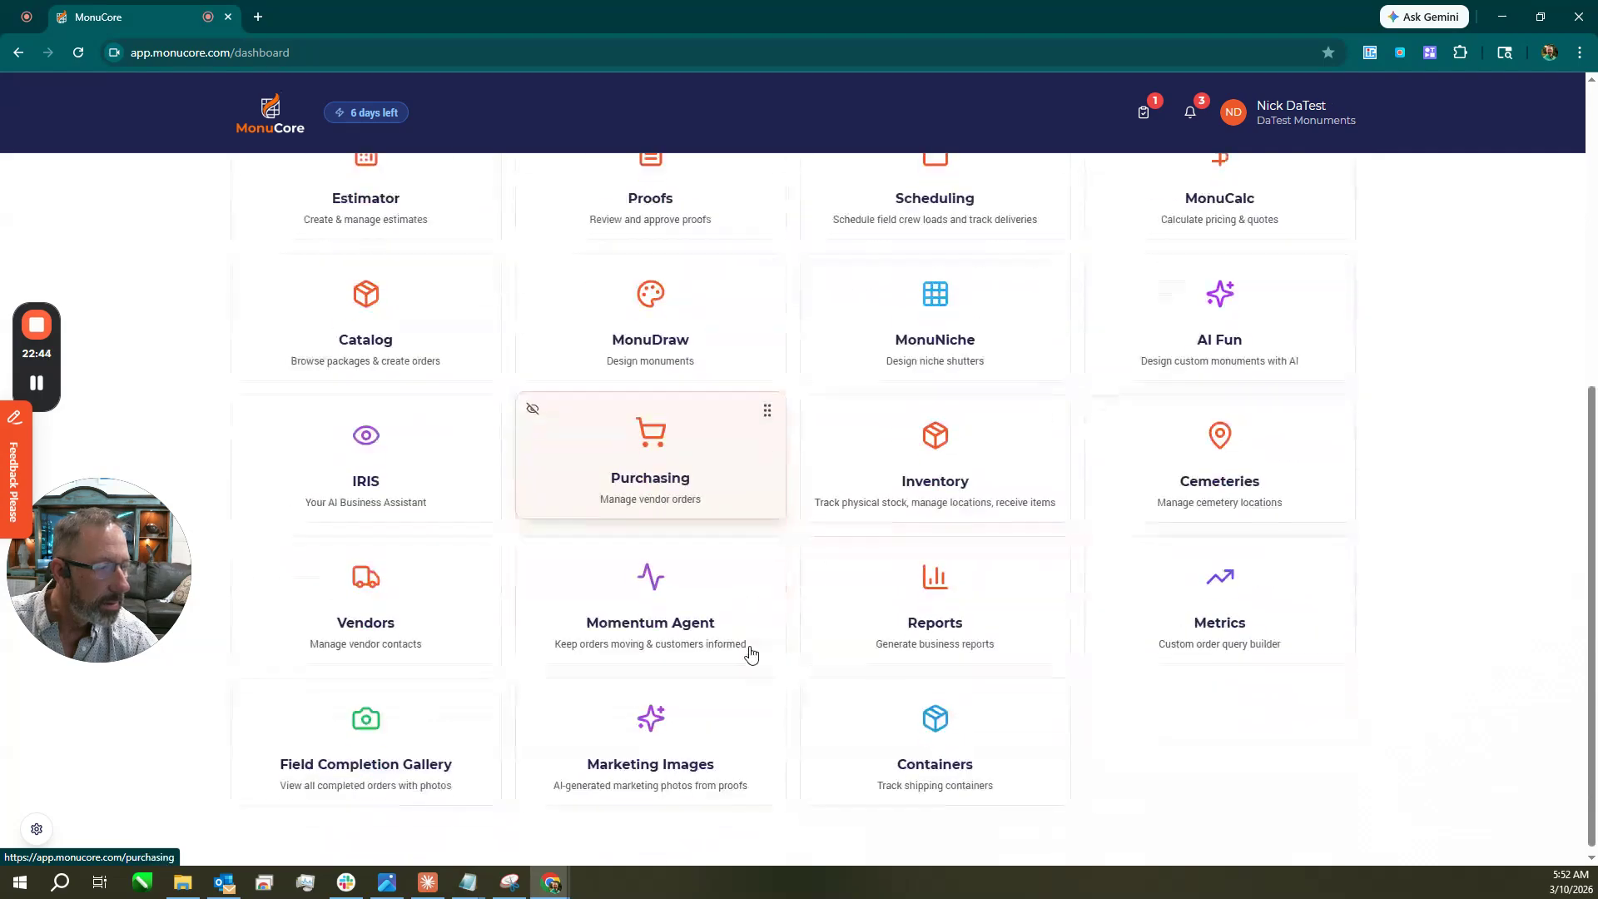
pyautogui.click(961, 463)
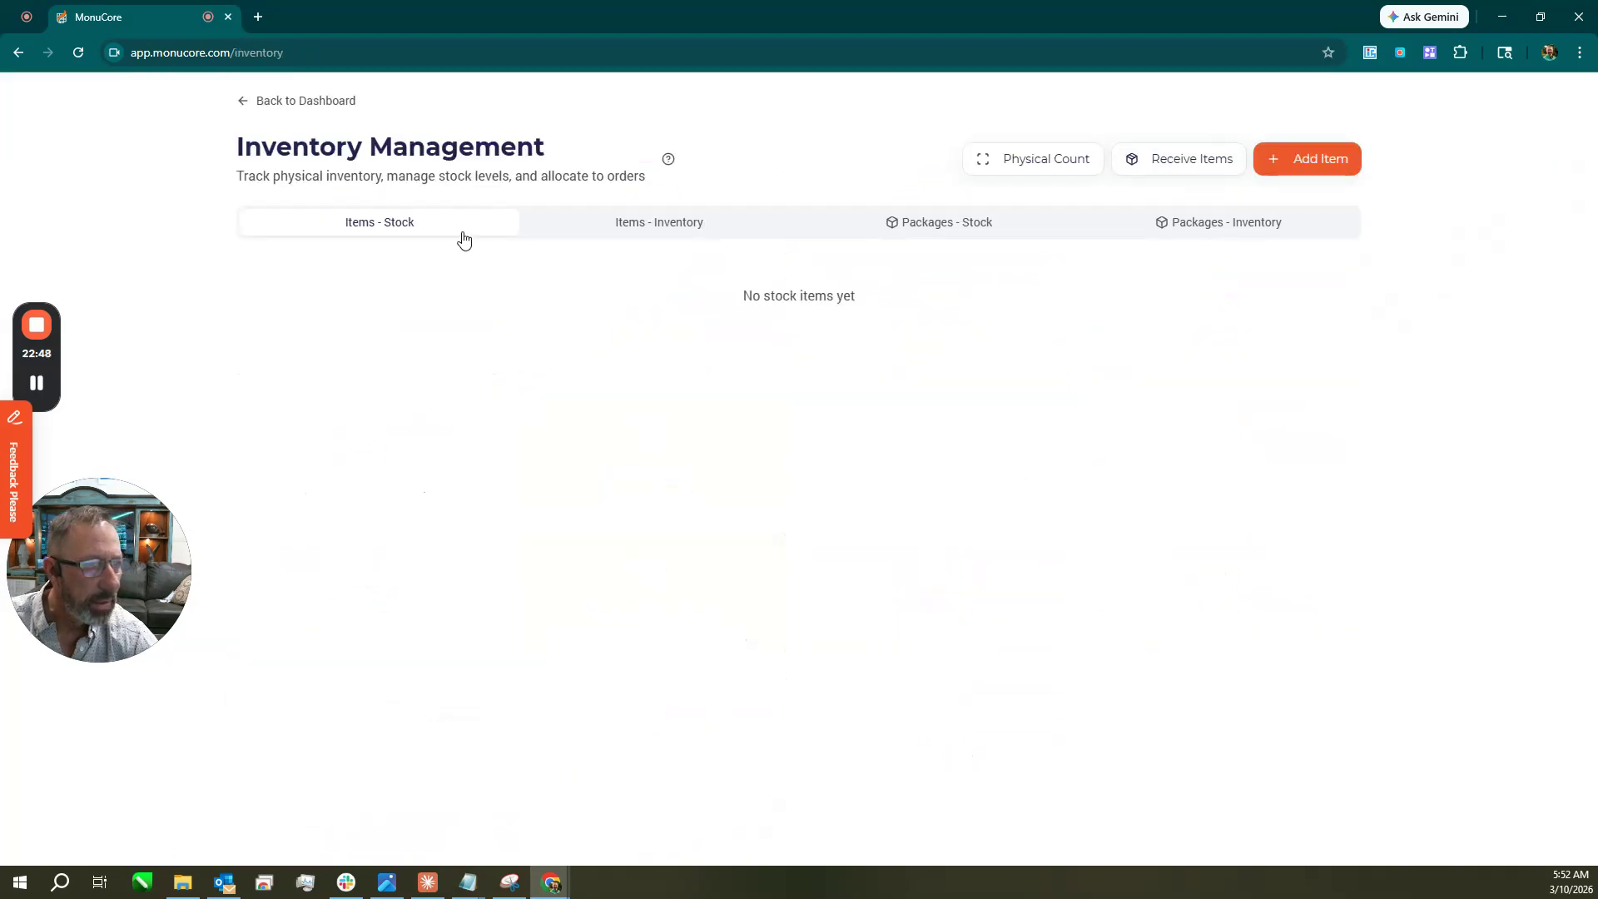
pyautogui.click(1305, 161)
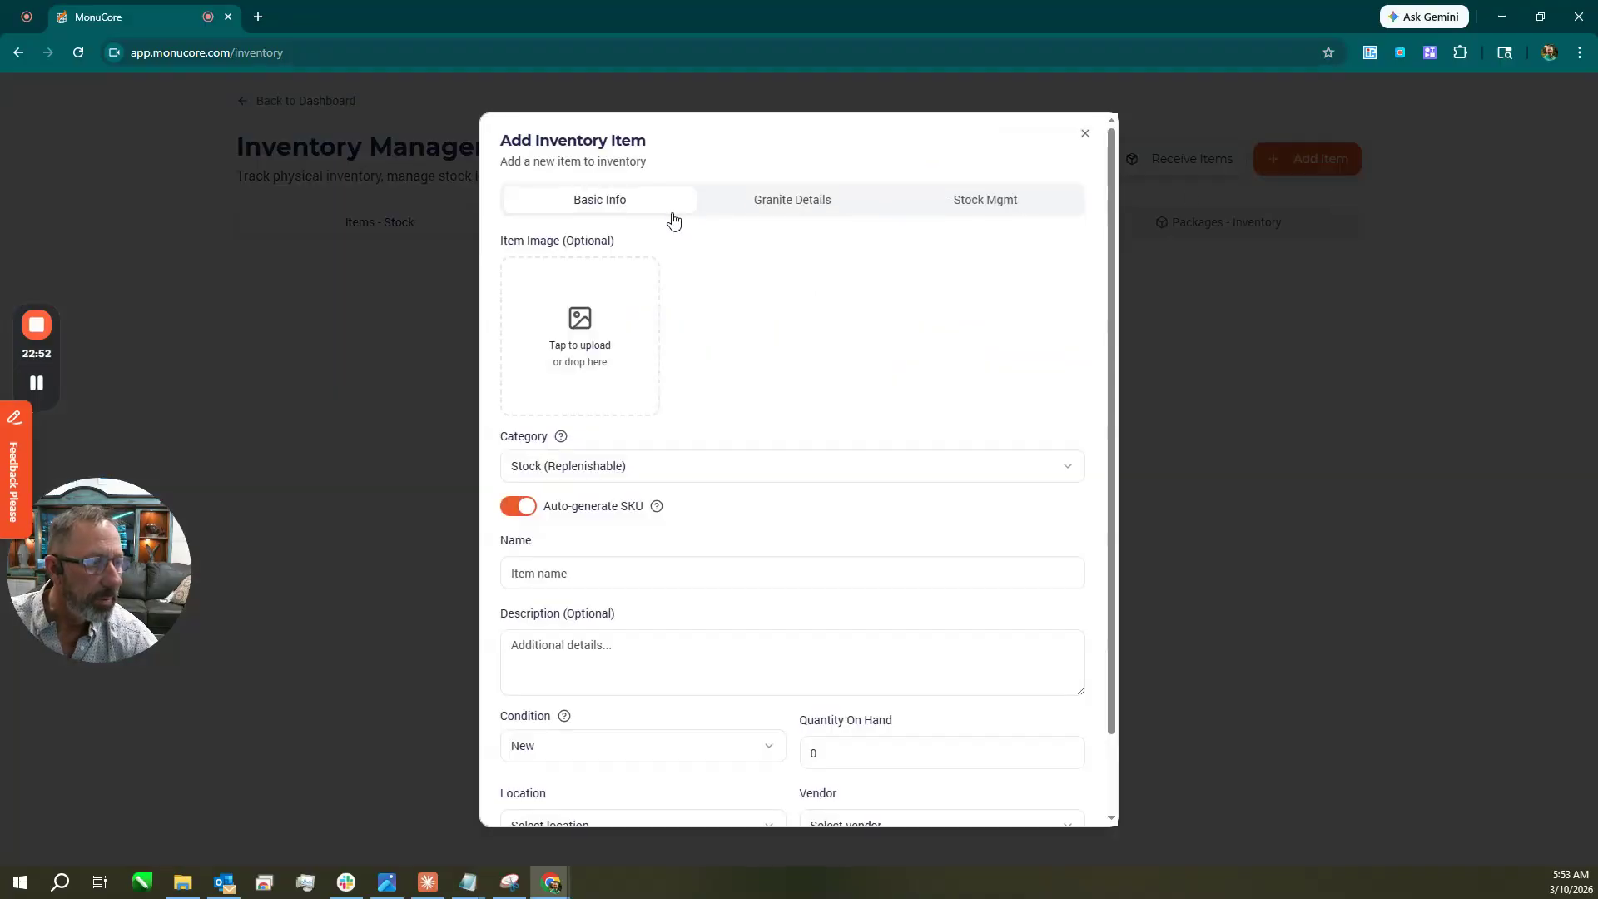
pyautogui.scroll(-2, 752, 439)
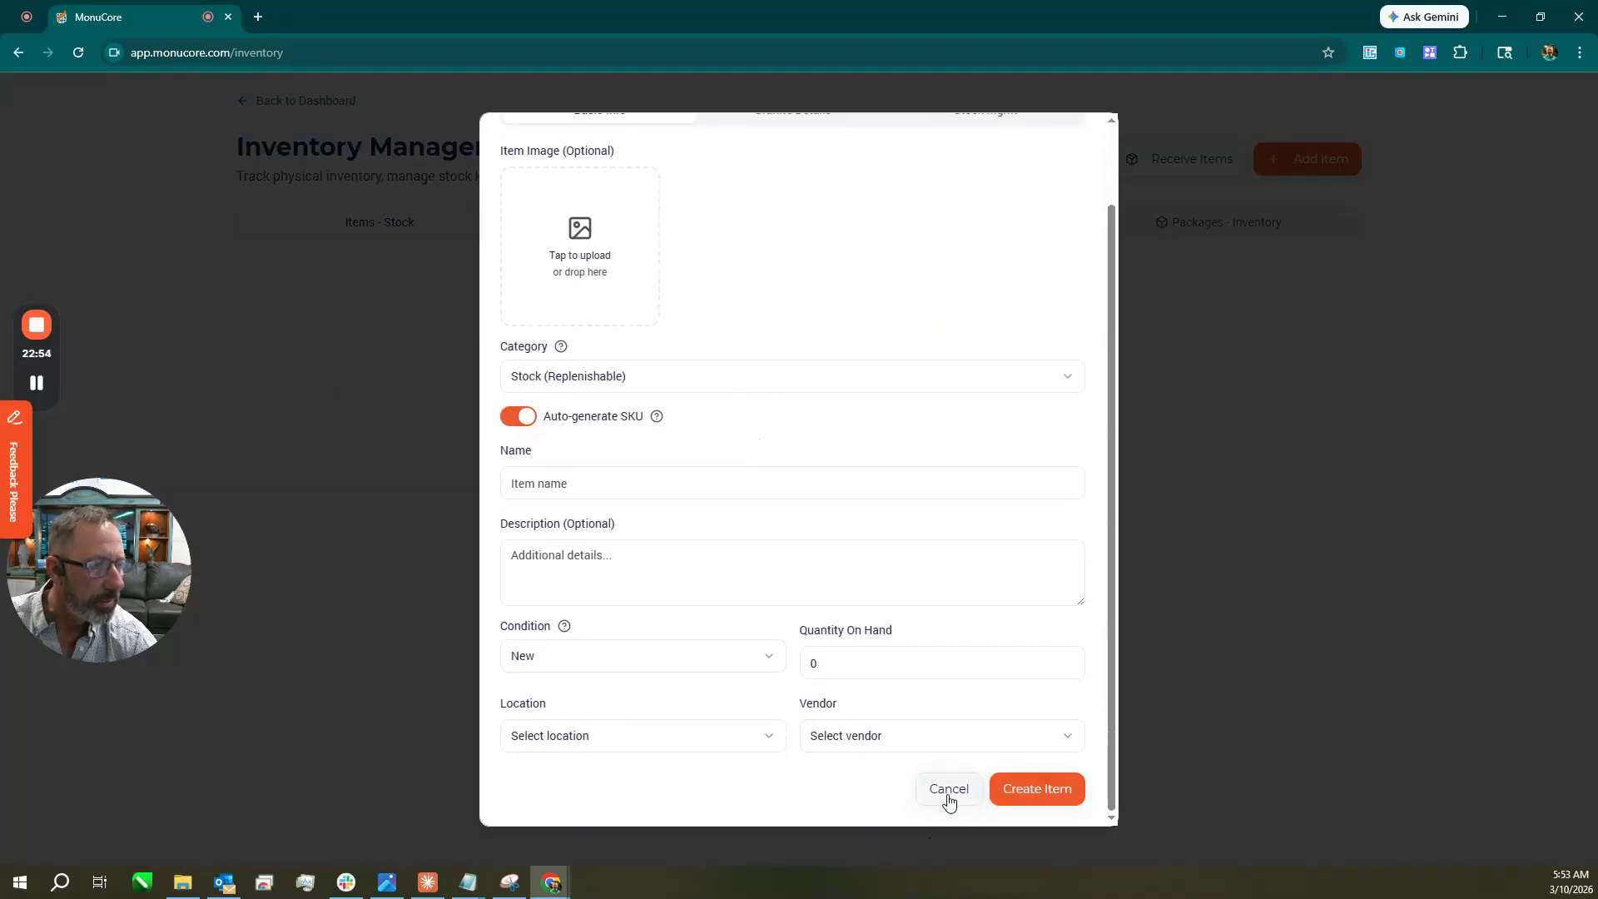
pyautogui.click(949, 791)
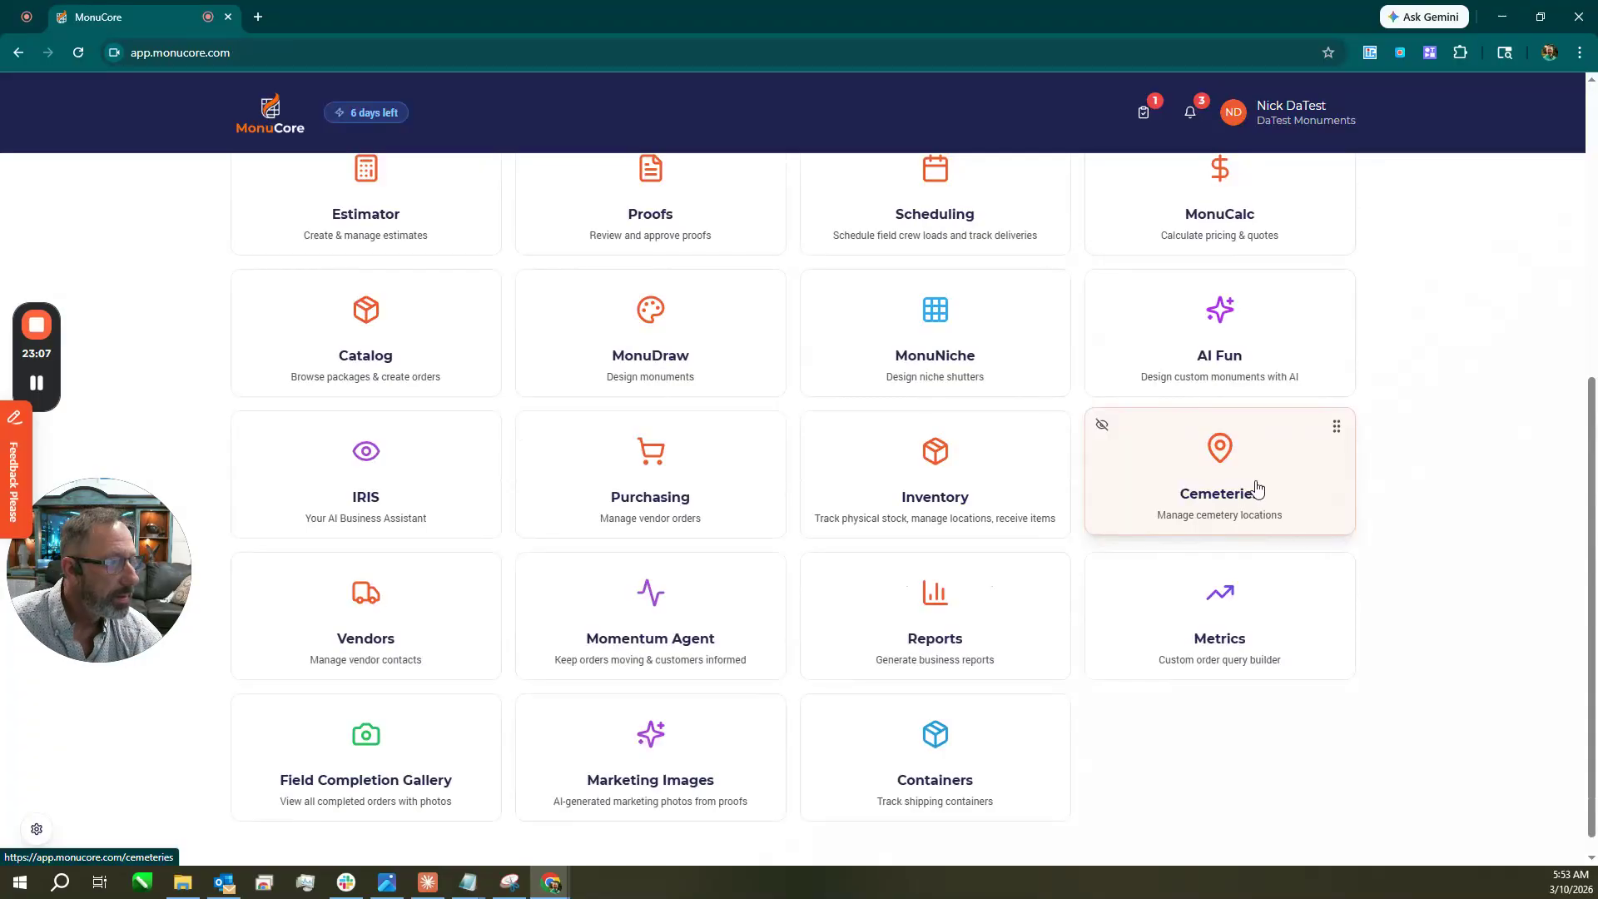
# Review the Cemetery List and select Bethel Cemetery's GPS coordinates, then return to the dashboard.
pyautogui.click(1258, 489)
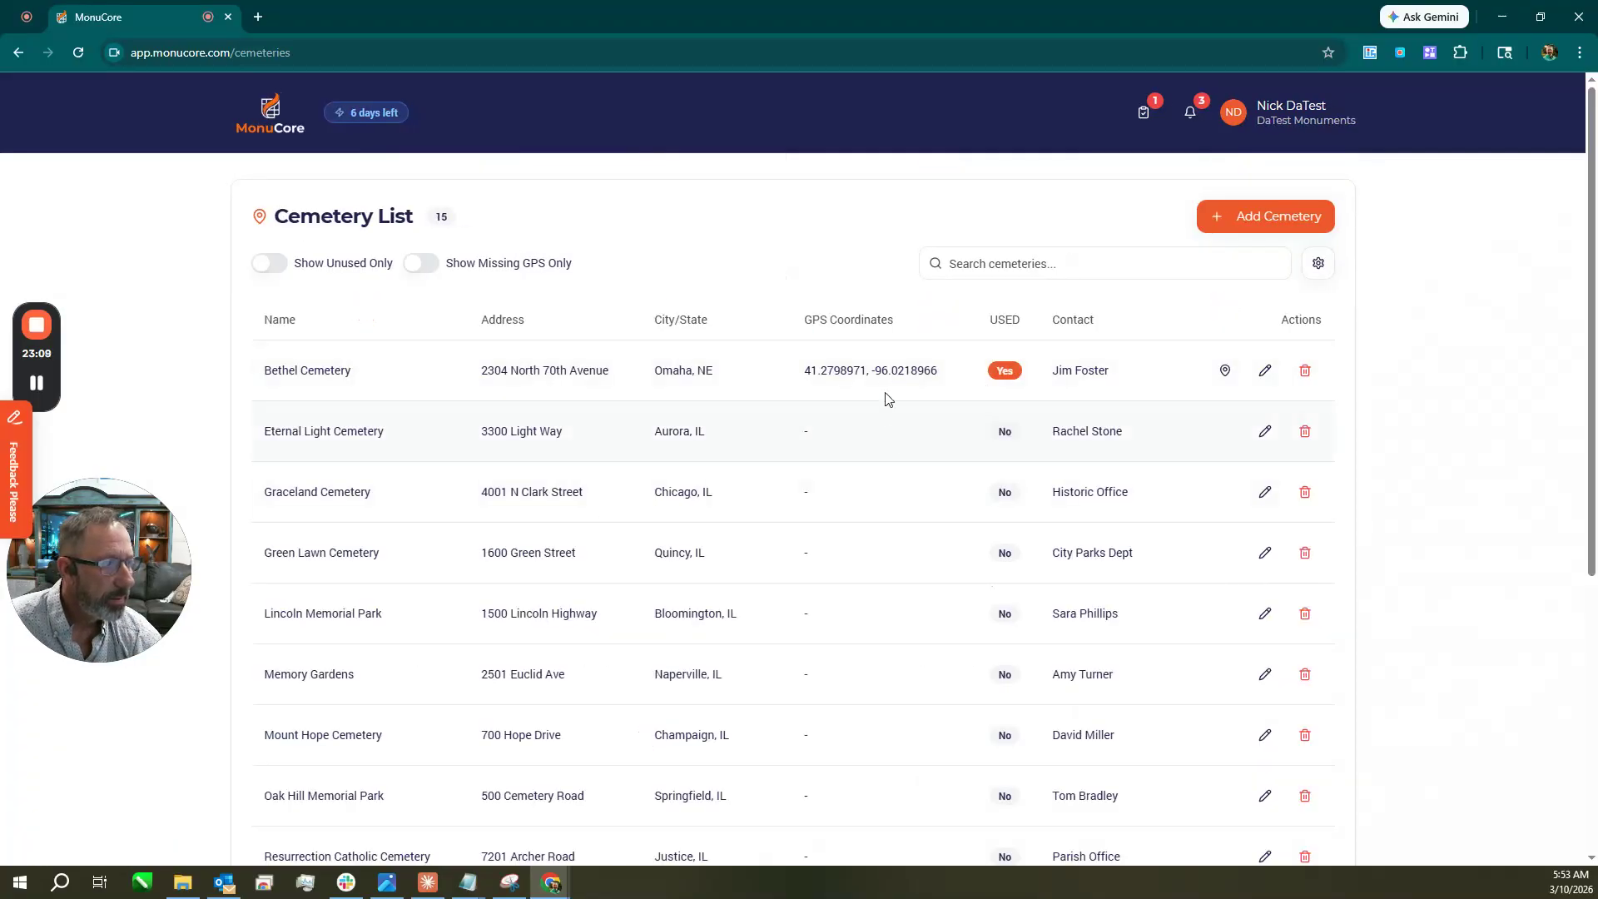
pyautogui.moveTo(948, 380); pyautogui.dragTo(803, 377)
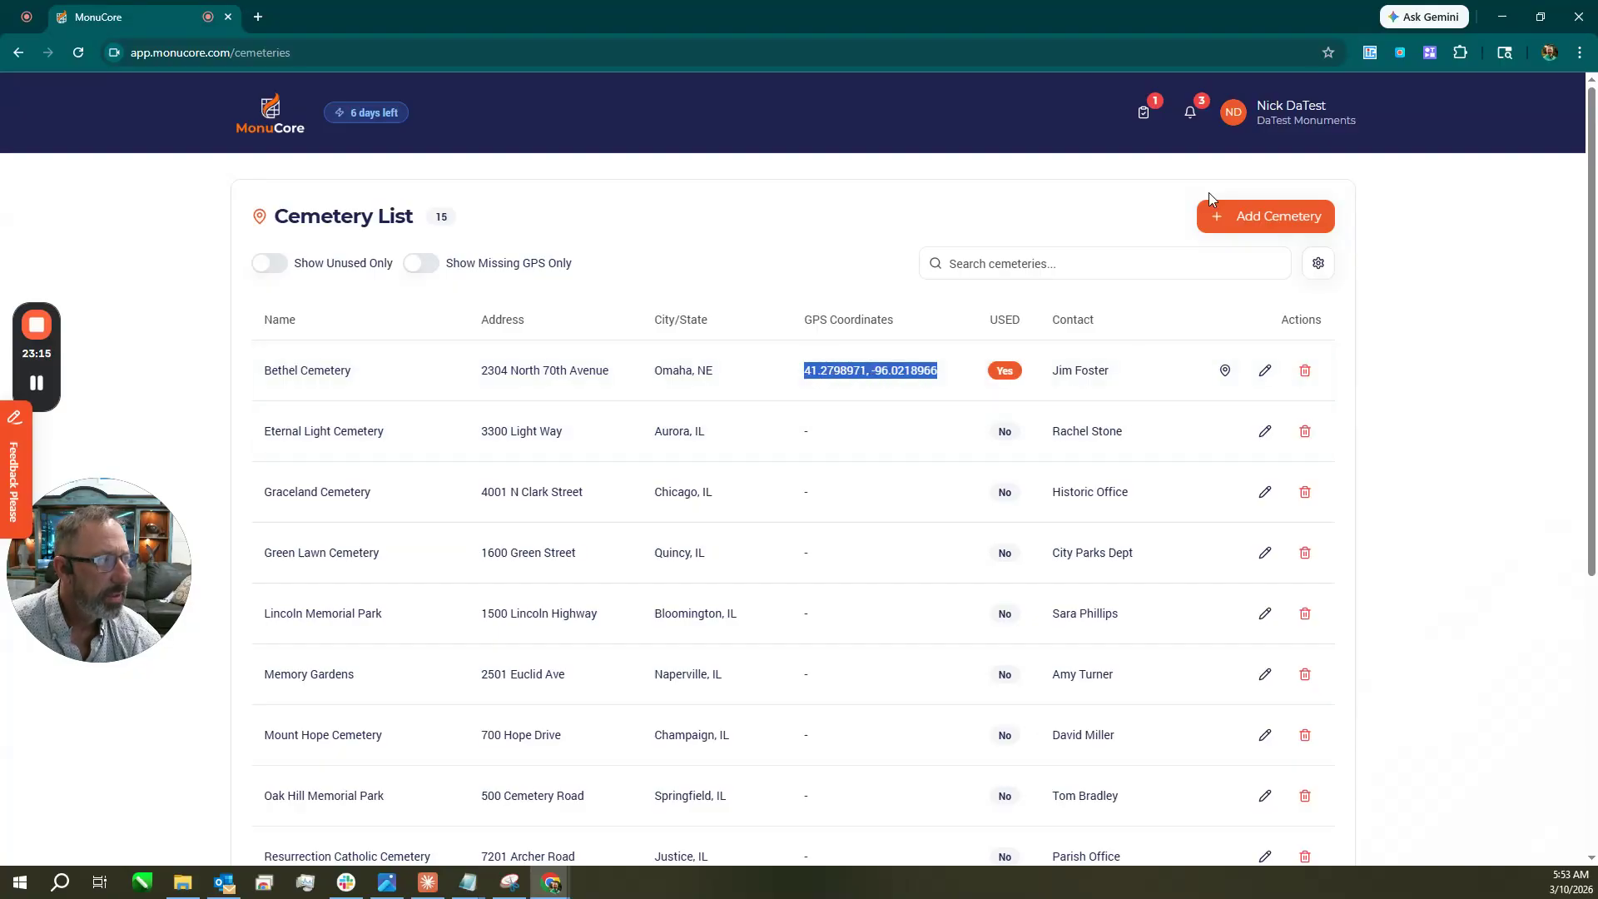
pyautogui.scroll(-6, 872, 424)
pyautogui.scroll(6, 900, 553)
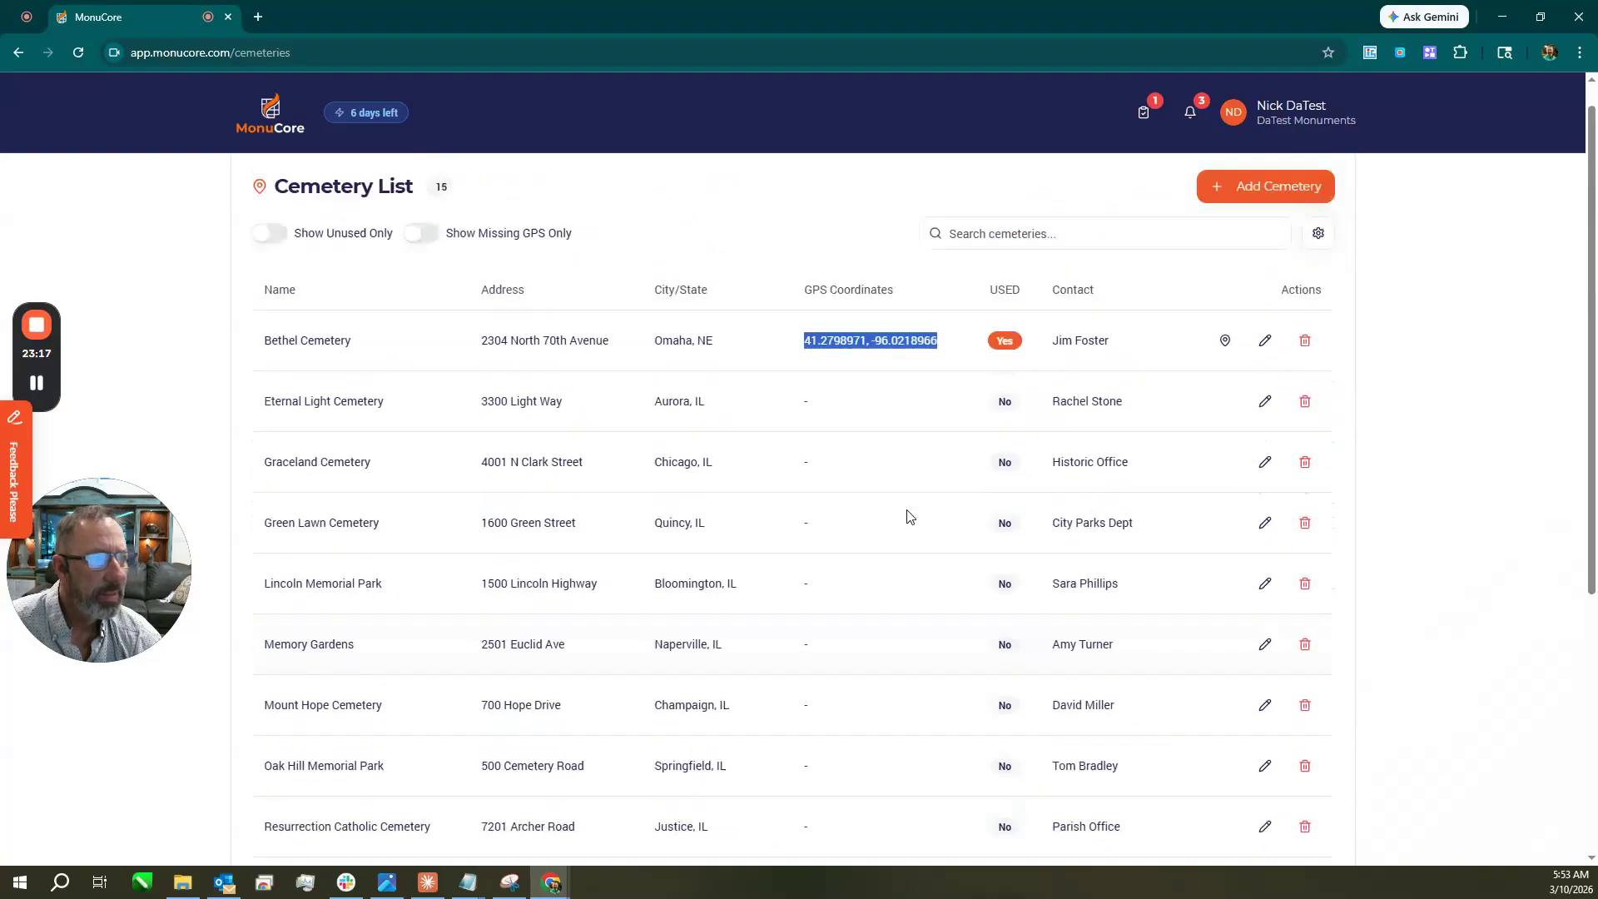
pyautogui.click(276, 125)
# Check the vendor list, showing only Default Granite Vendor, and return to the dashboard.
pyautogui.scroll(-6, 1010, 525)
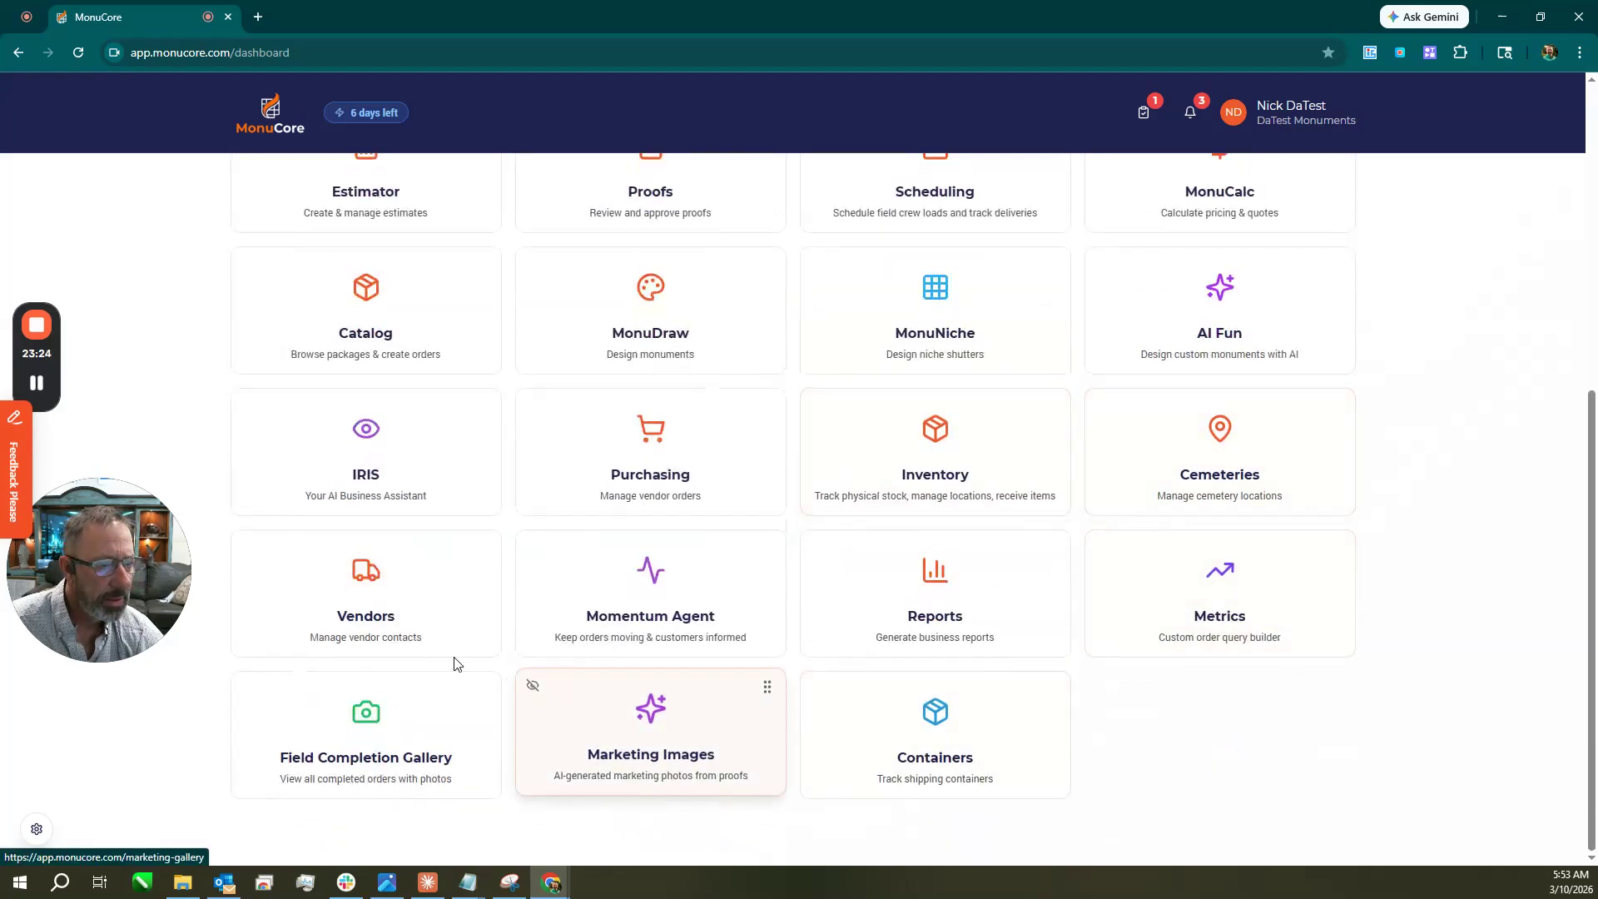
pyautogui.click(367, 613)
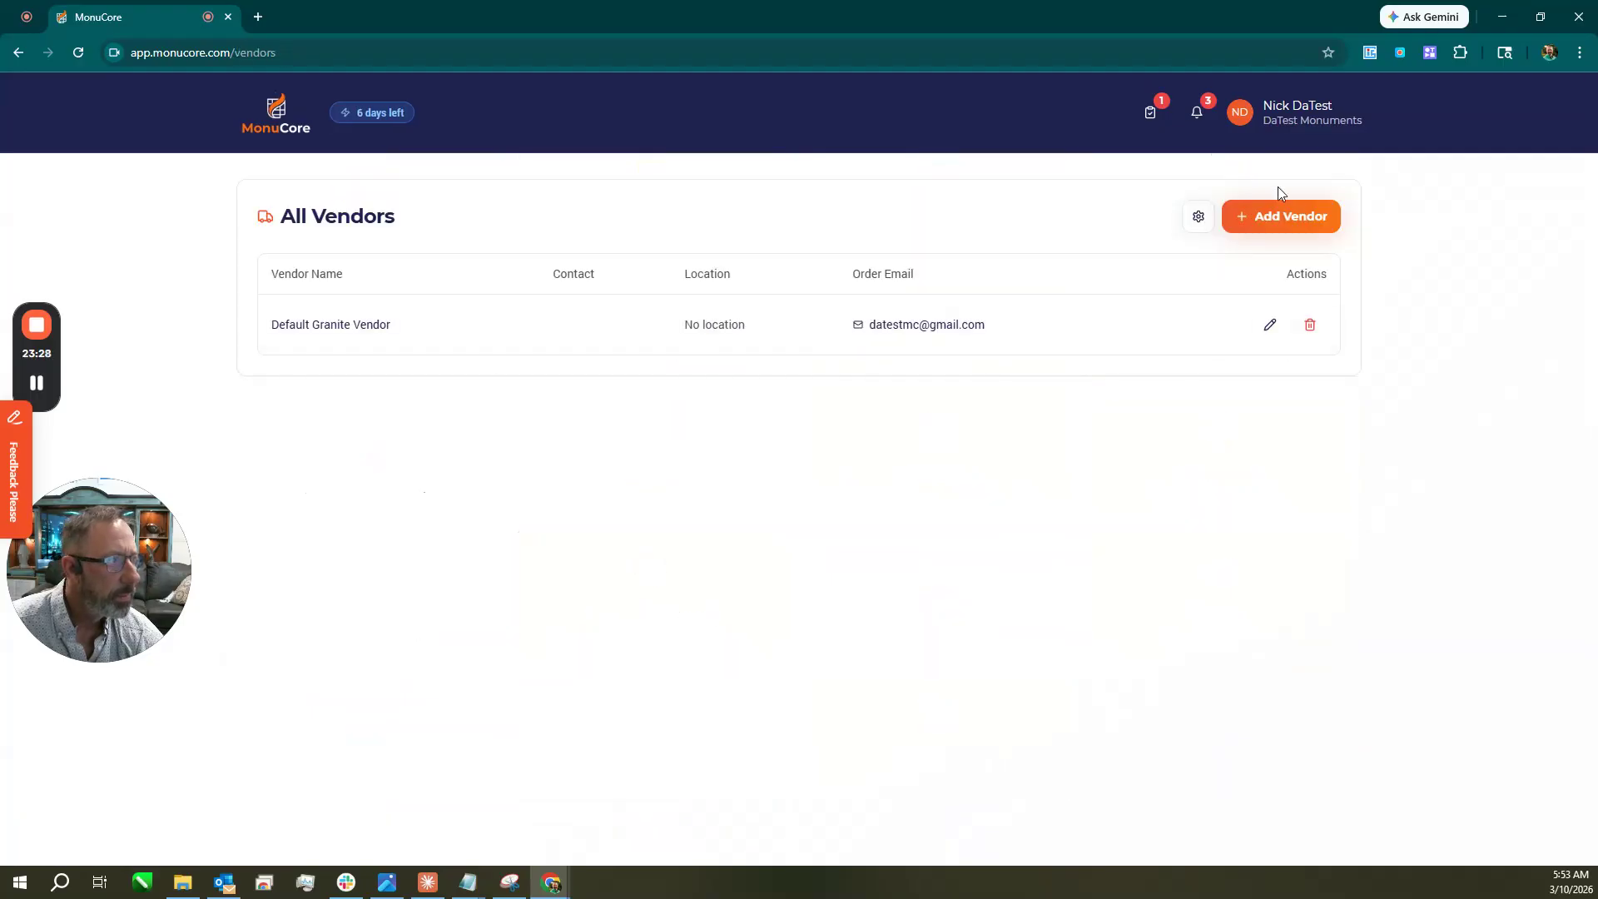
pyautogui.click(278, 131)
pyautogui.scroll(-3, 725, 608)
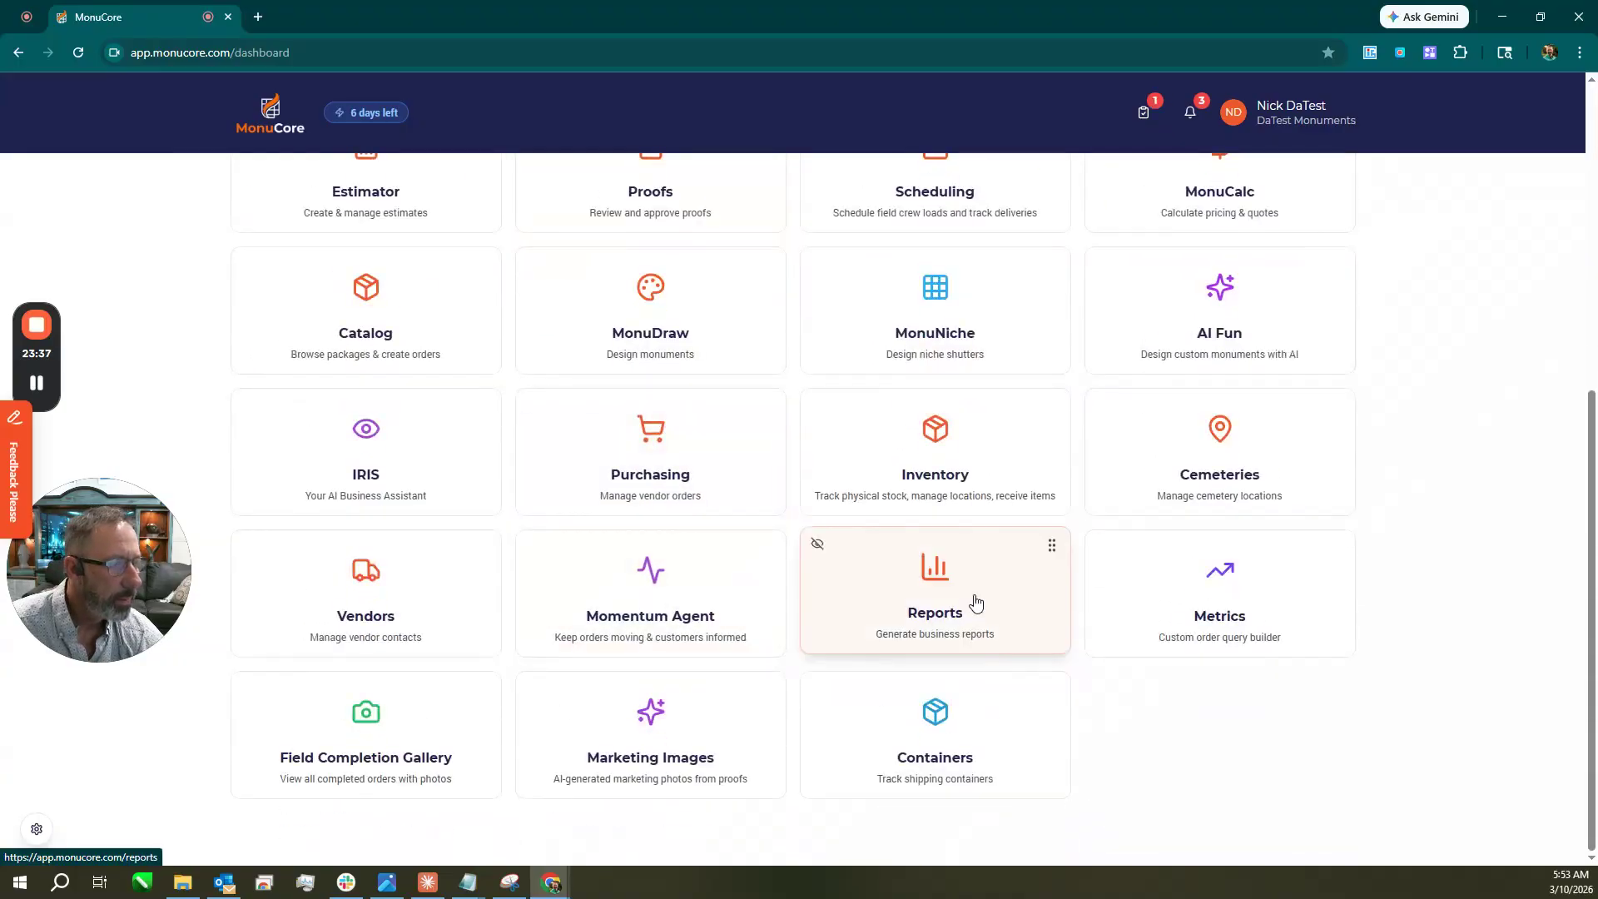
# View the Unset Sales A/R, A/R, Cost to Complete and Payroll time clock reports.
pyautogui.click(976, 602)
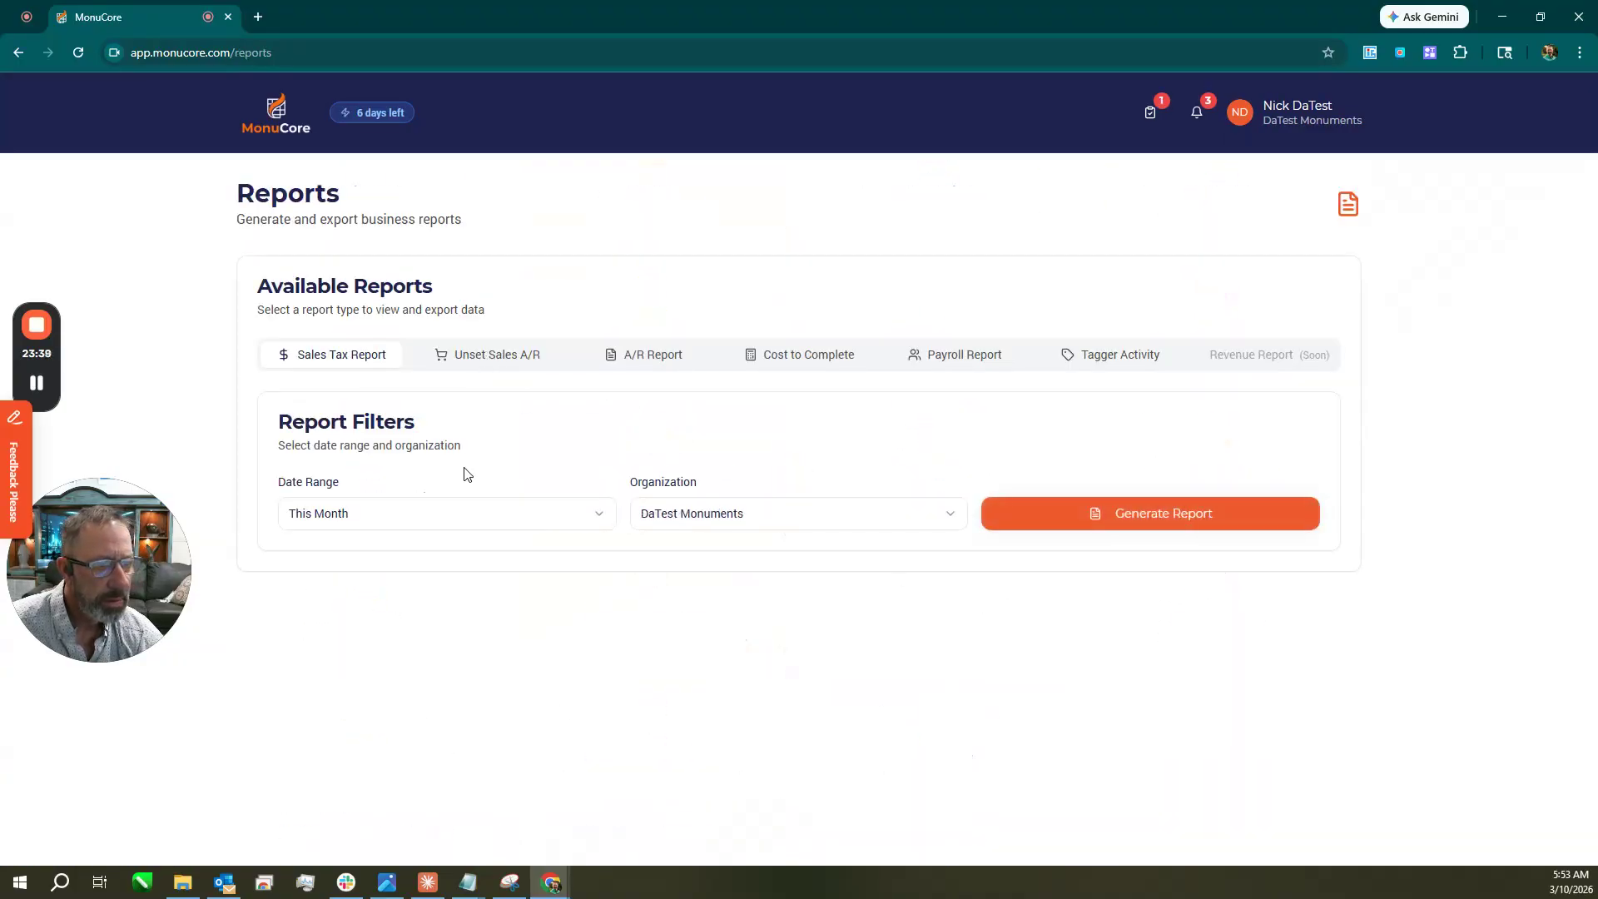
pyautogui.click(489, 360)
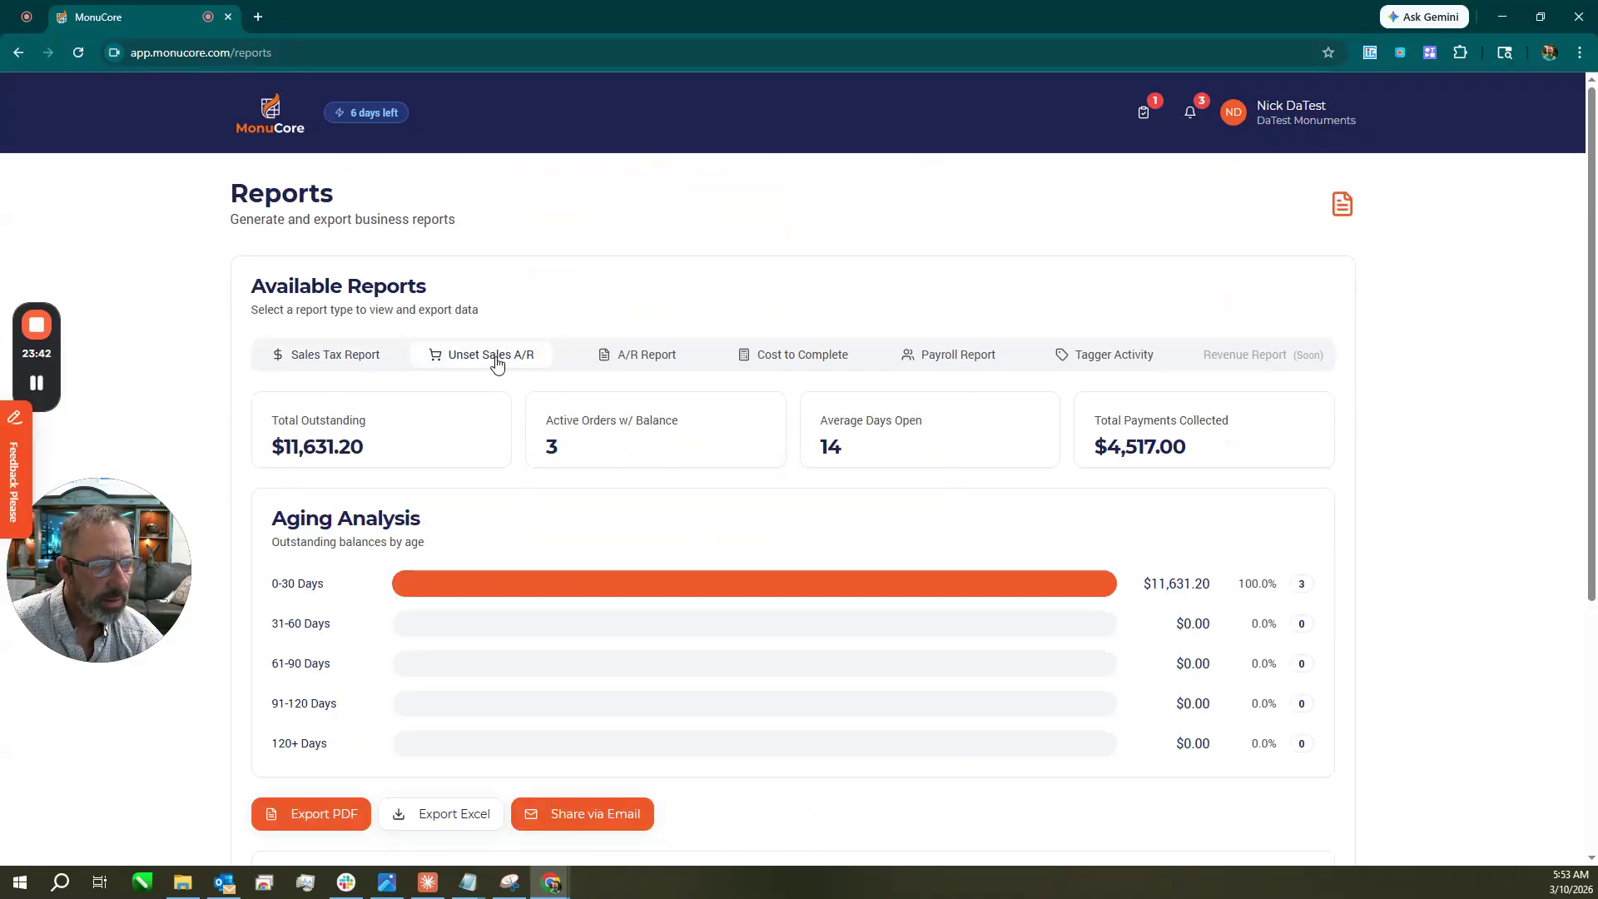
pyautogui.click(624, 362)
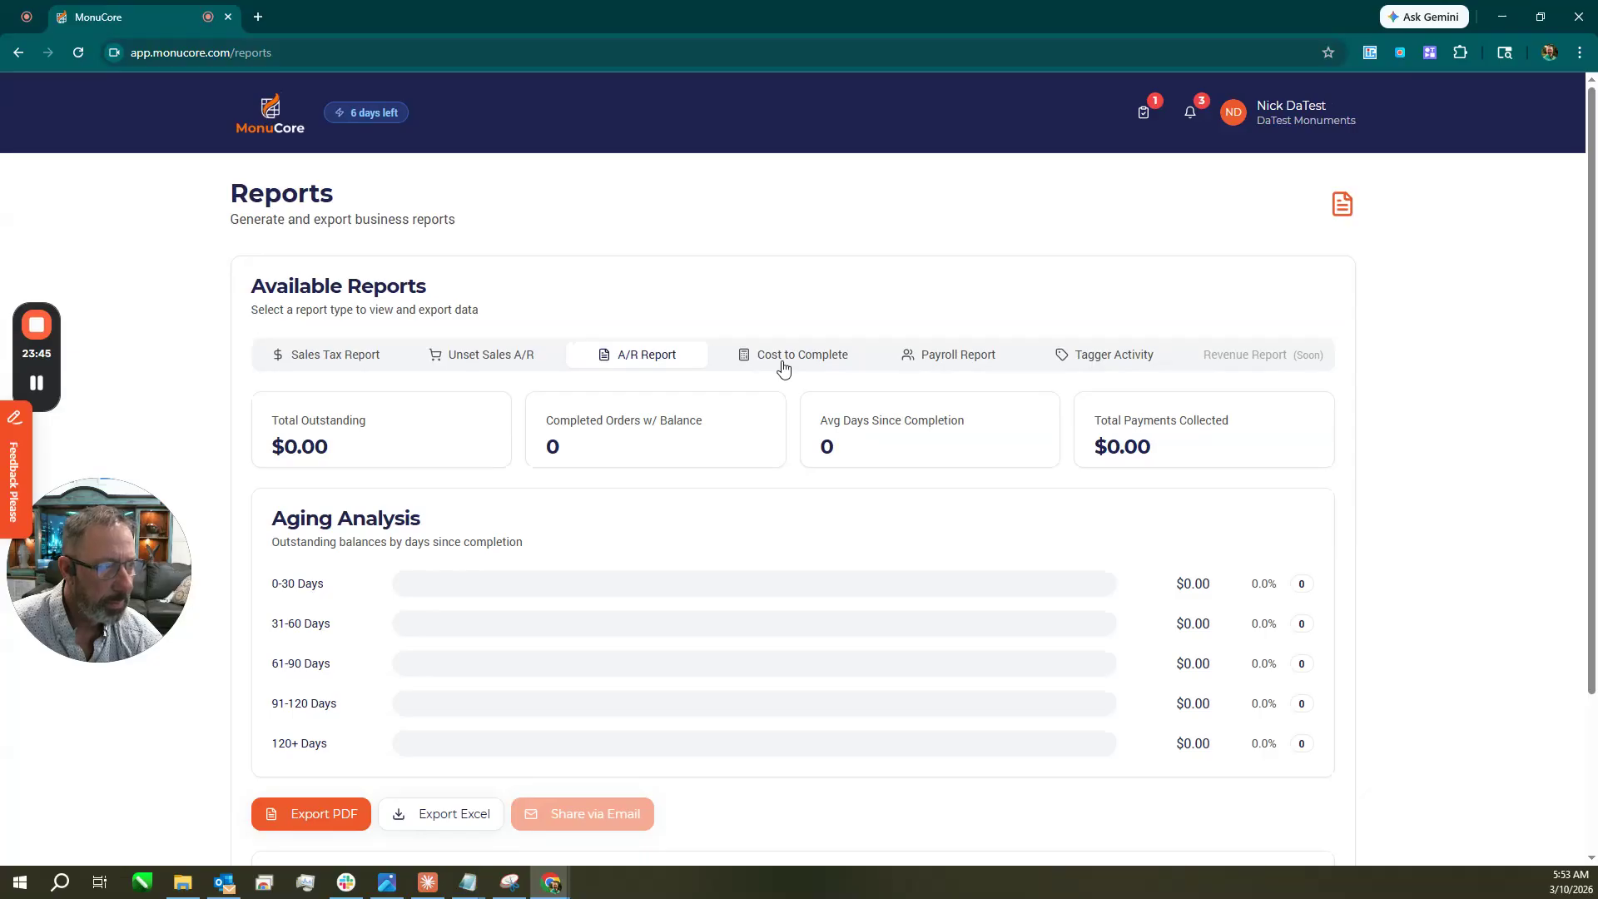
pyautogui.click(801, 366)
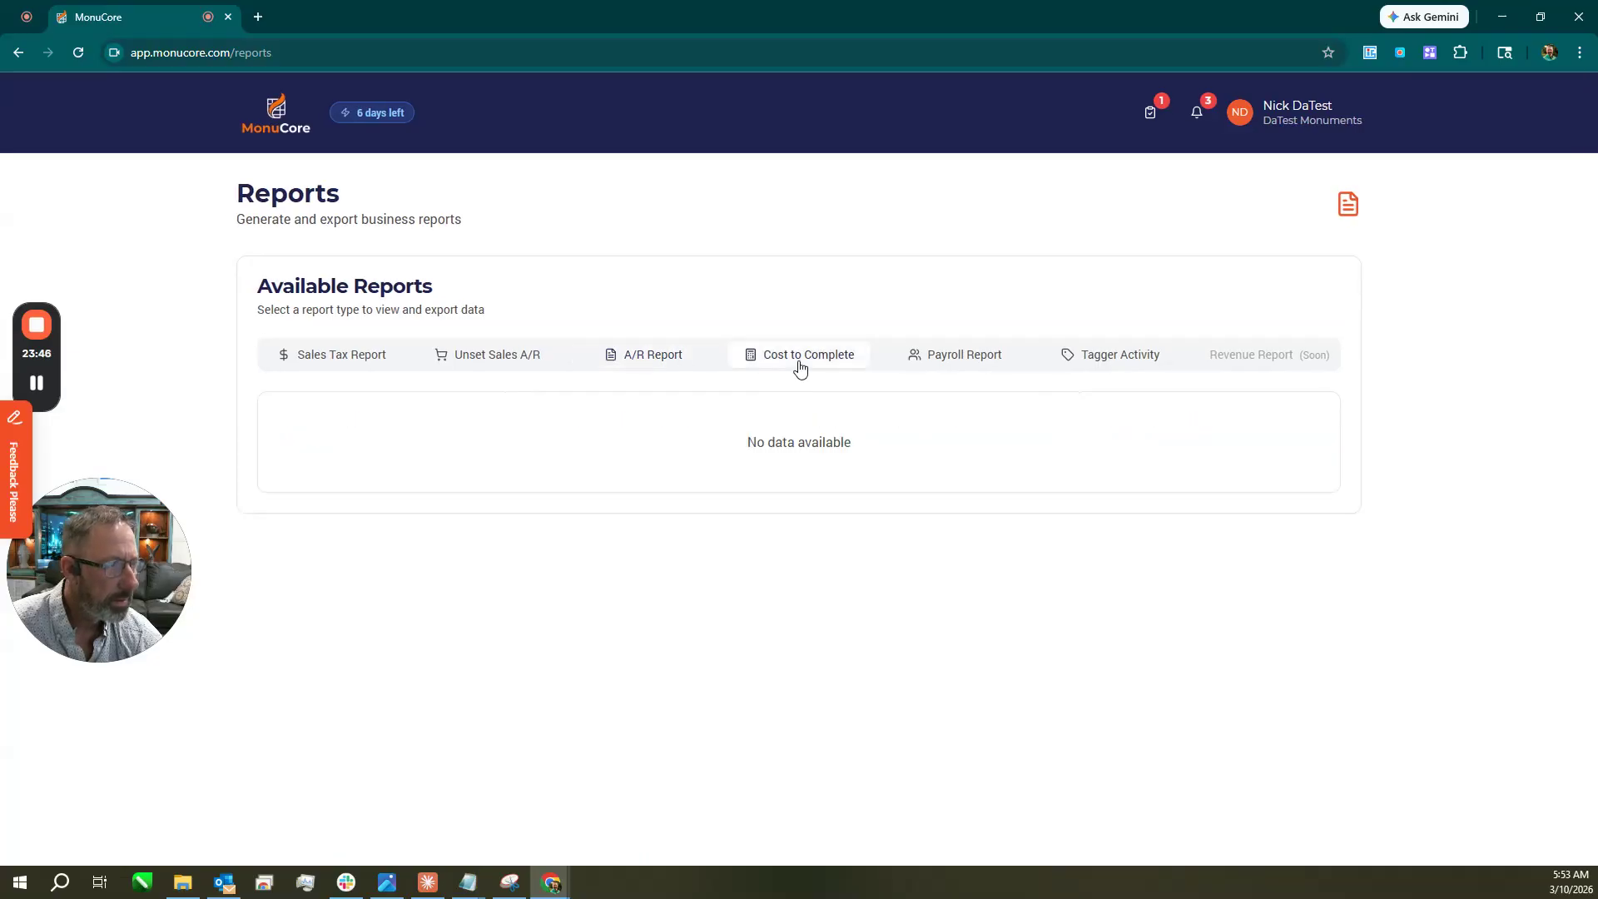
pyautogui.click(955, 363)
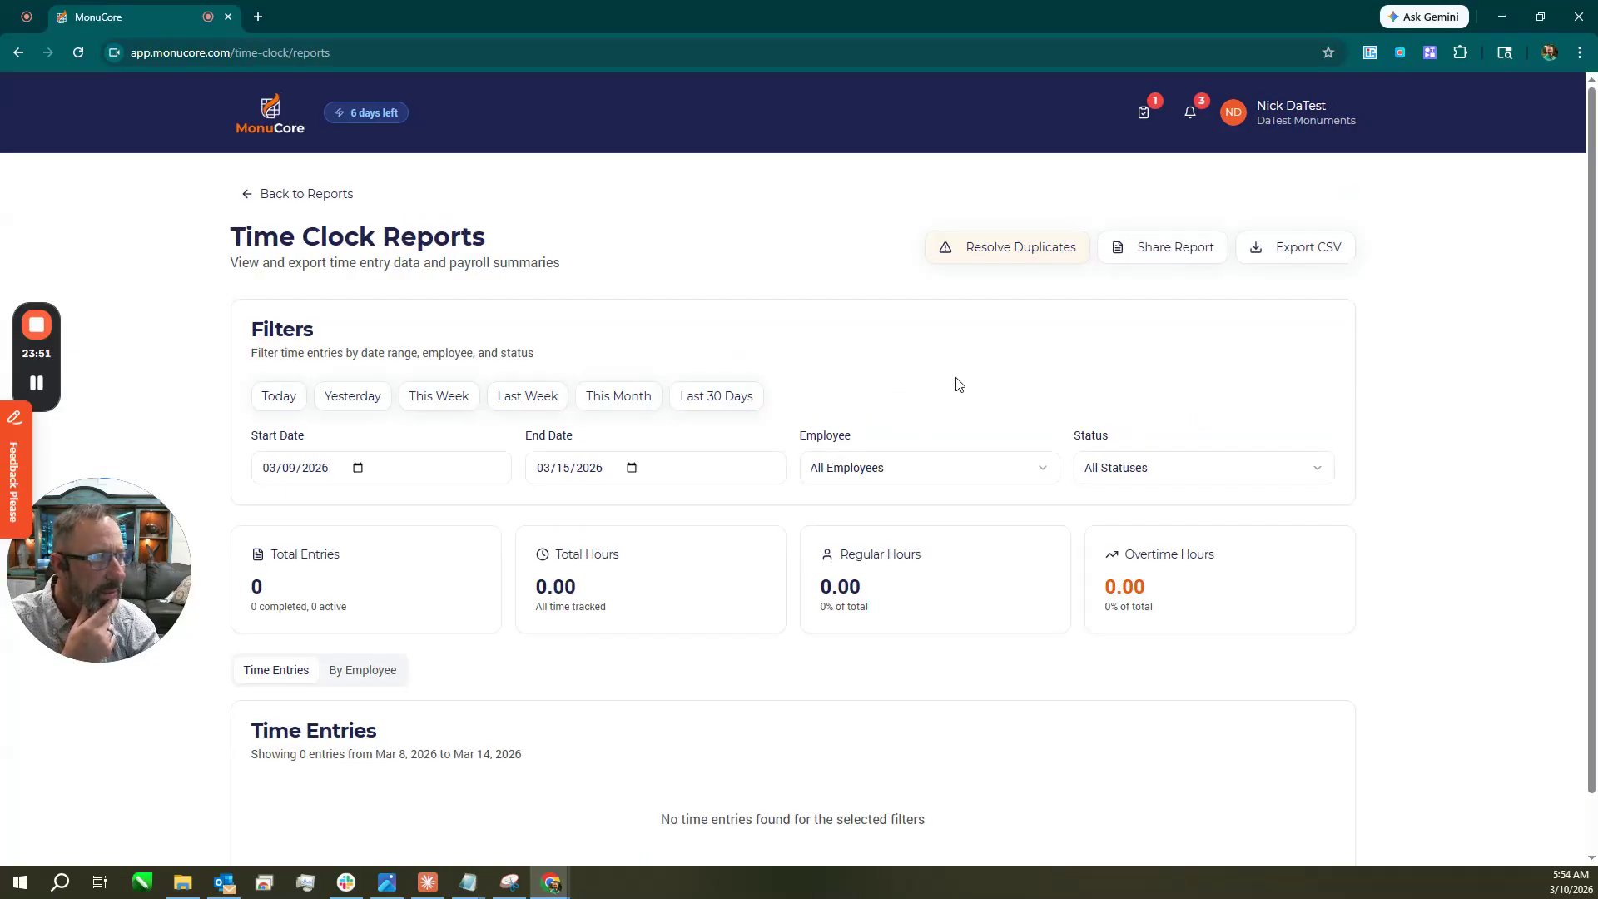
pyautogui.click(275, 125)
pyautogui.scroll(-2, 832, 696)
pyautogui.scroll(-4, 968, 648)
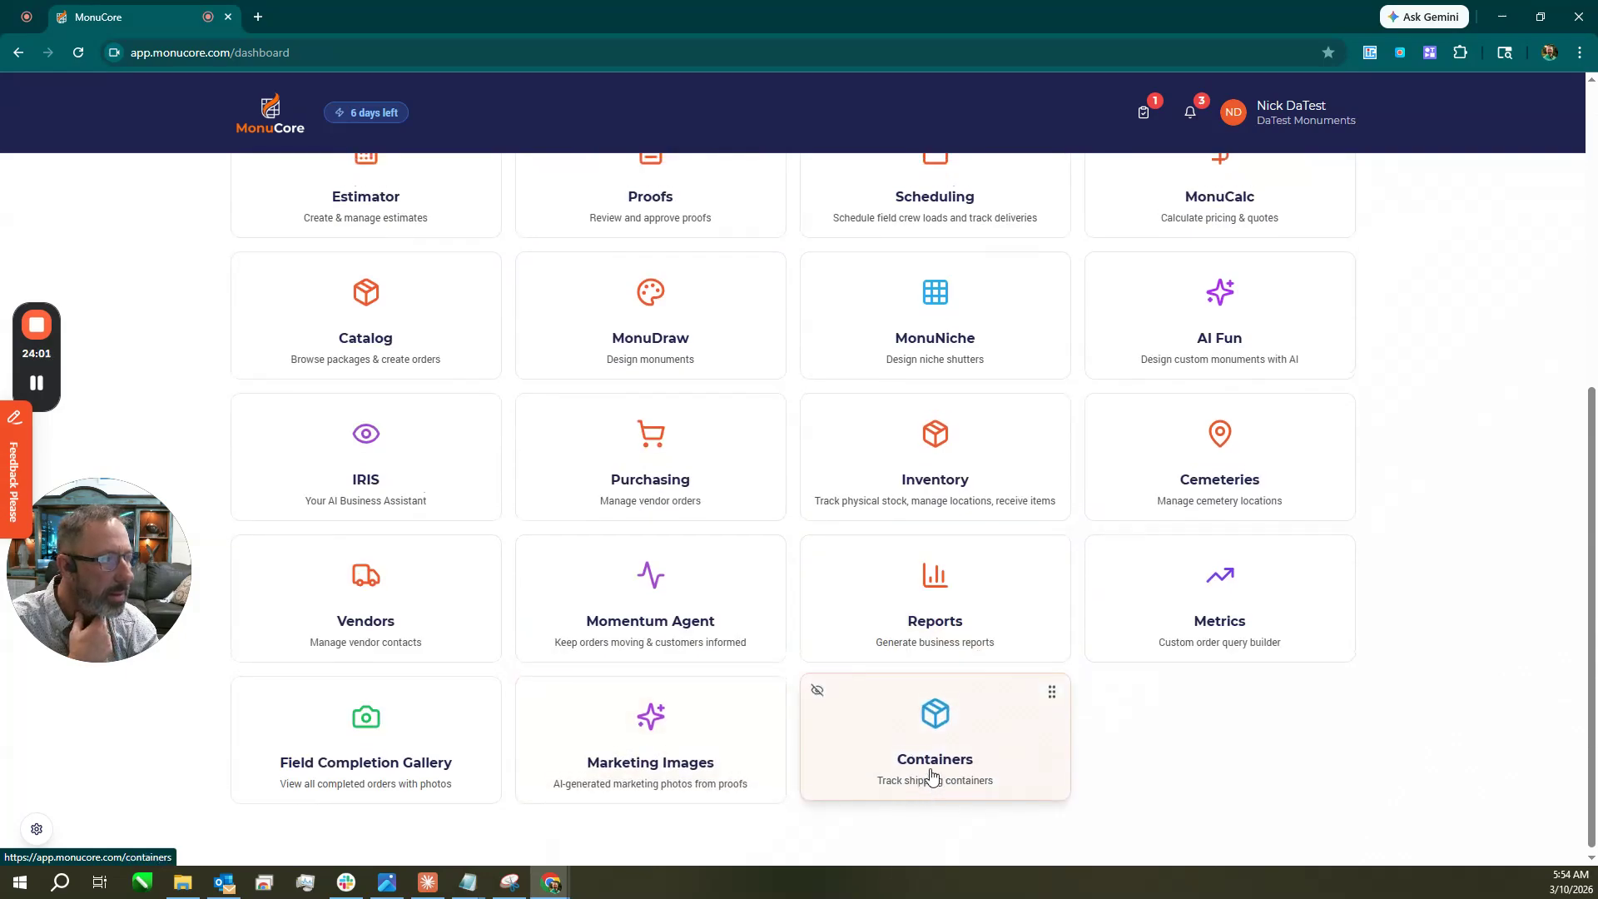
# Open the account menu and close it again without choosing anything.
pyautogui.scroll(5, 934, 774)
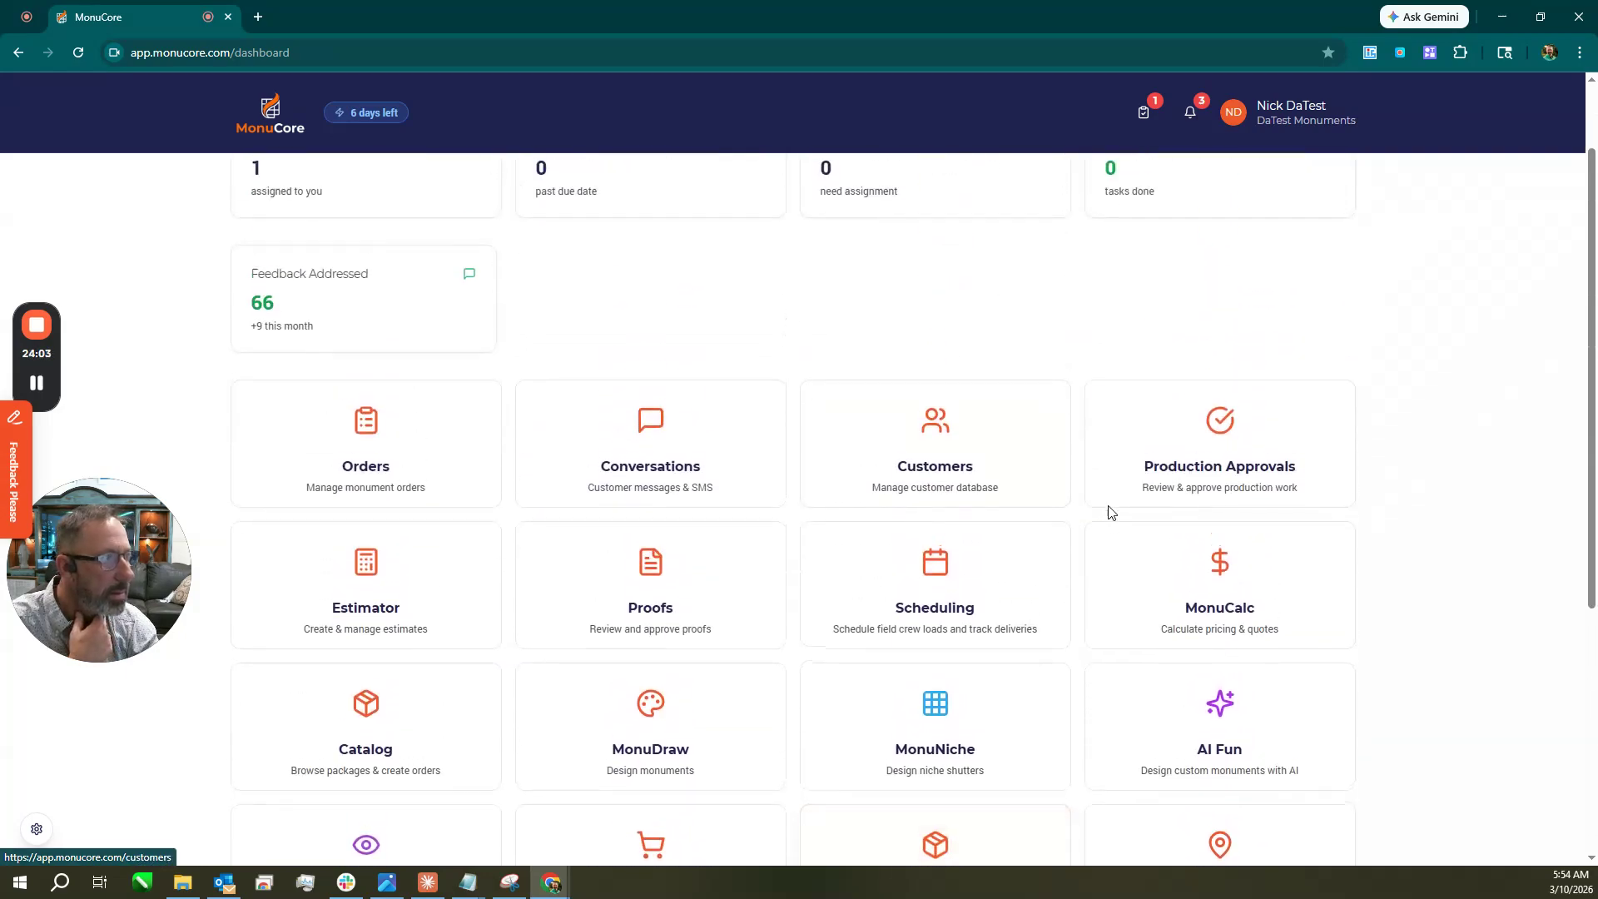
pyautogui.click(1296, 121)
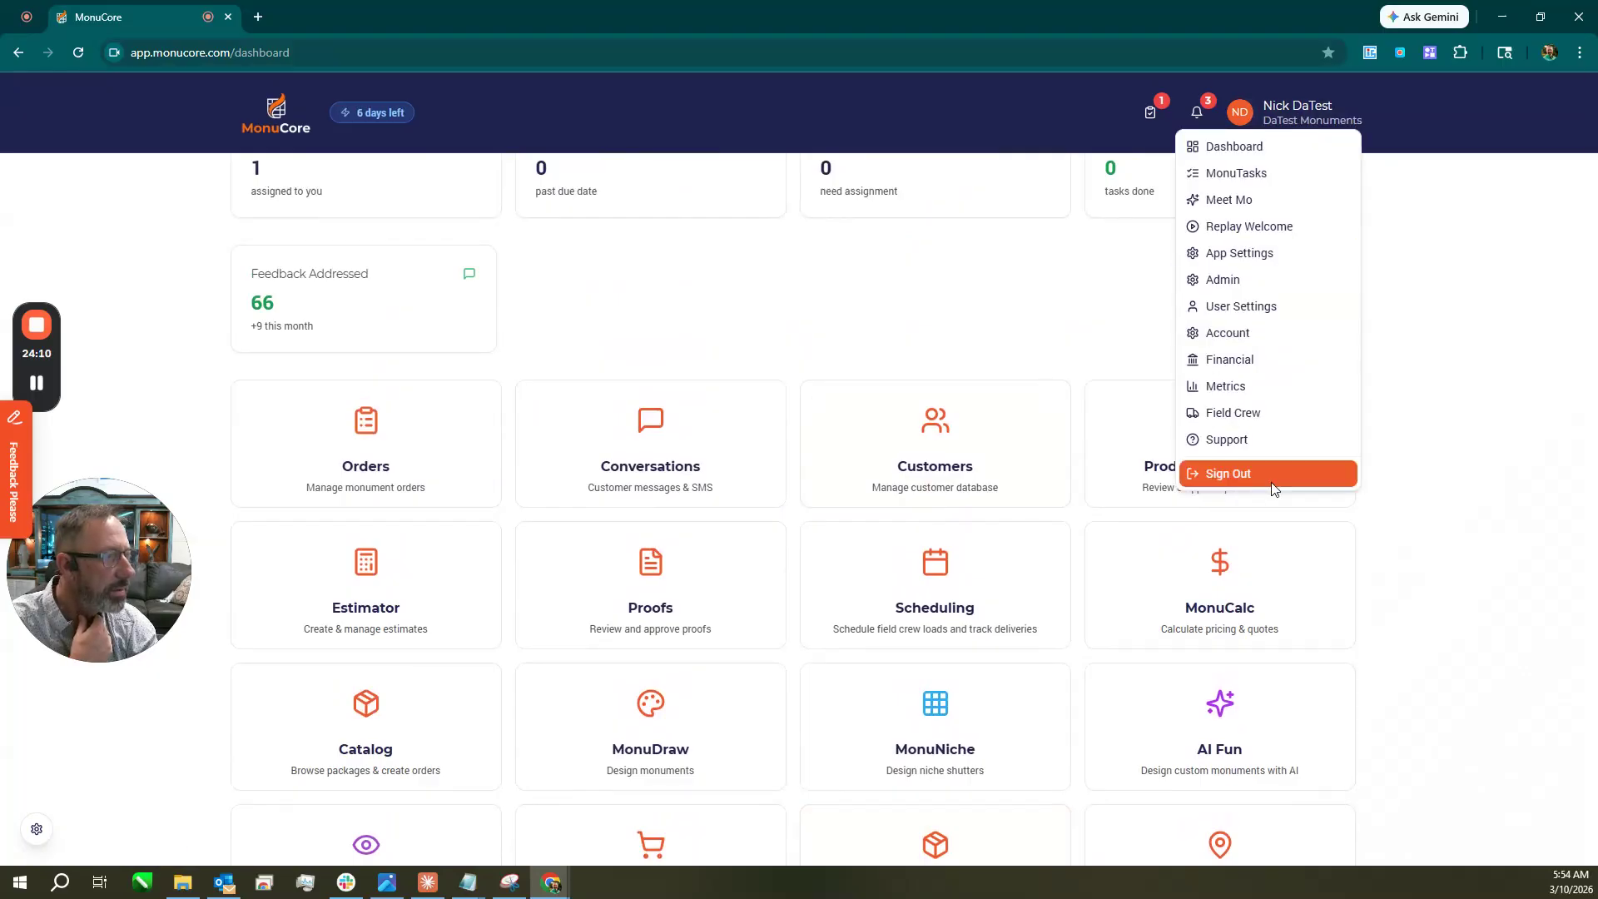
pyautogui.click(1399, 513)
pyautogui.scroll(-5, 1416, 516)
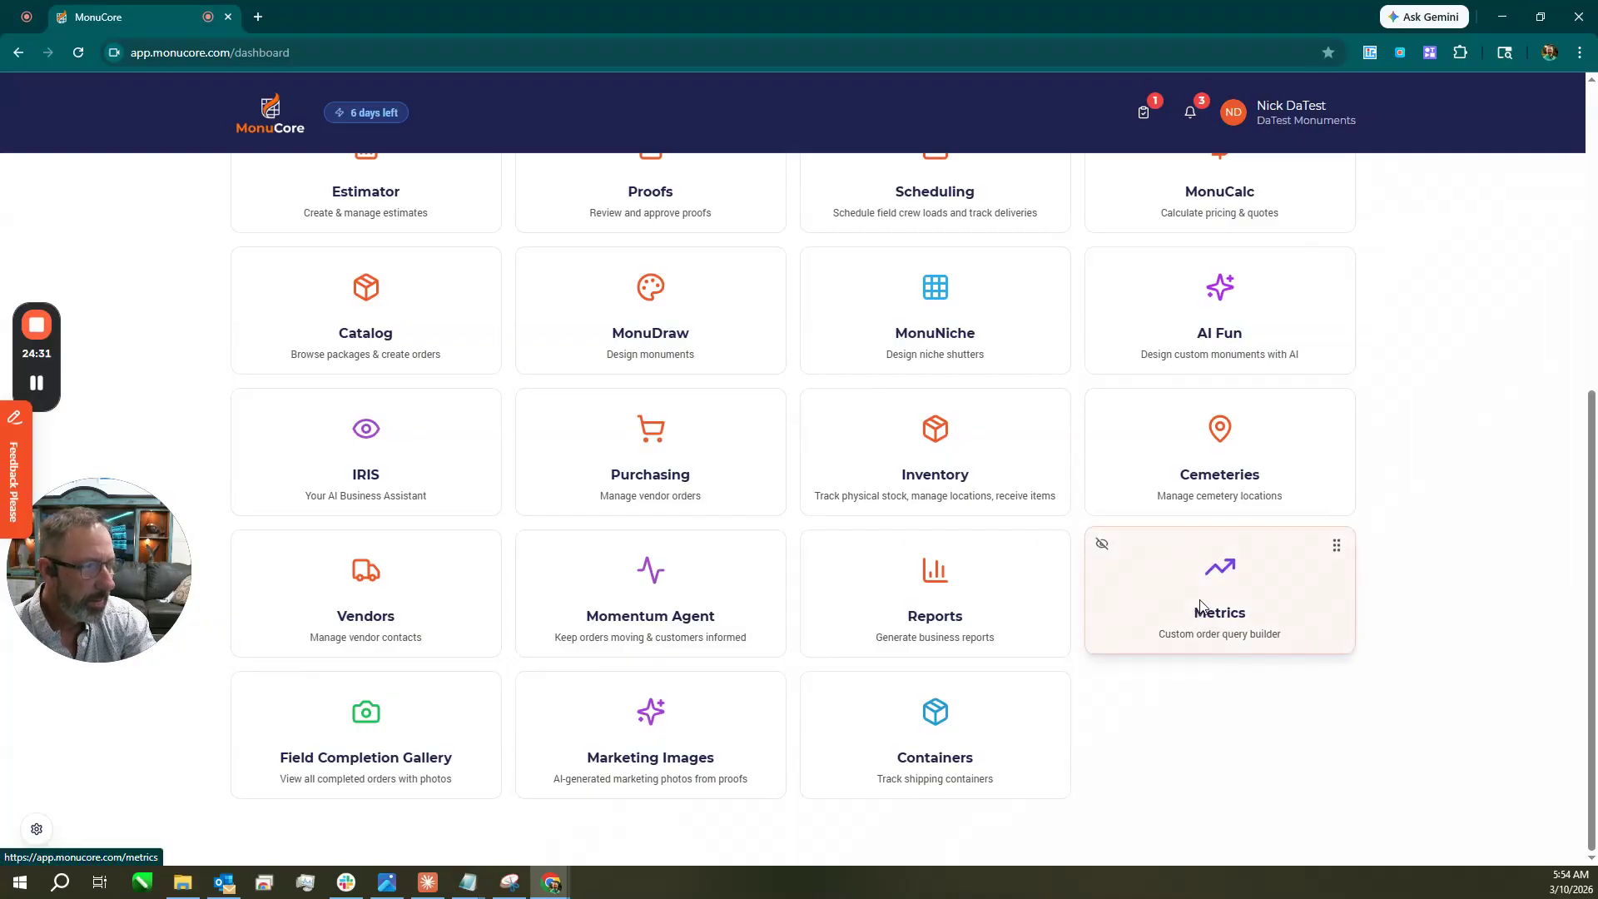
# Inspect the Metrics query builder, measuring Order Count, then return to the dashboard.
pyautogui.click(1201, 605)
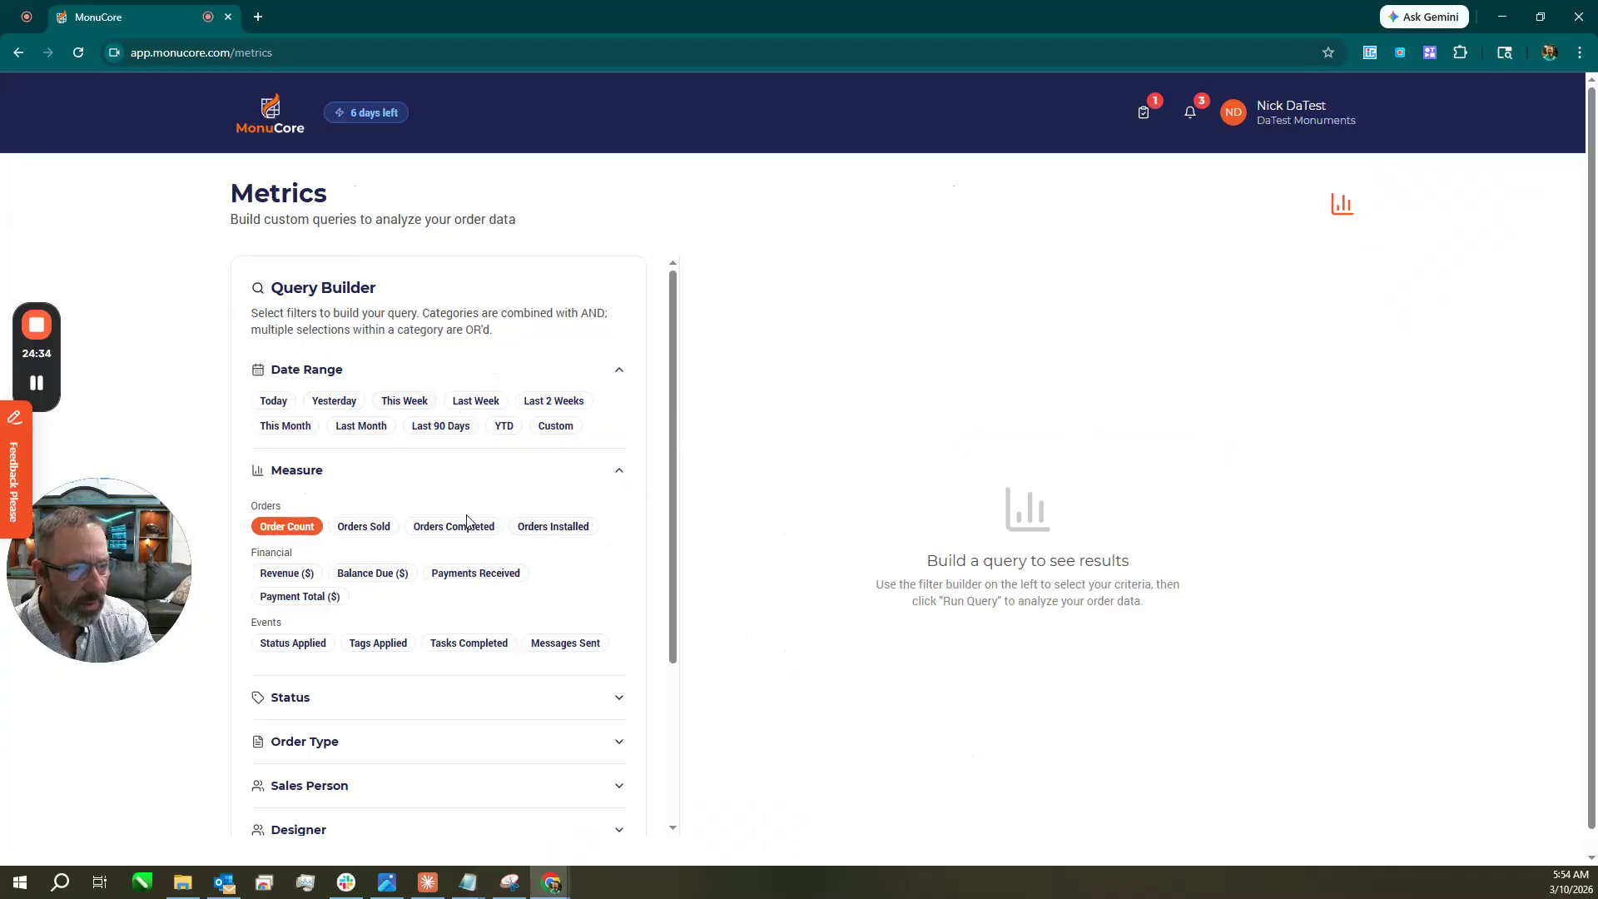
pyautogui.scroll(-1, 717, 547)
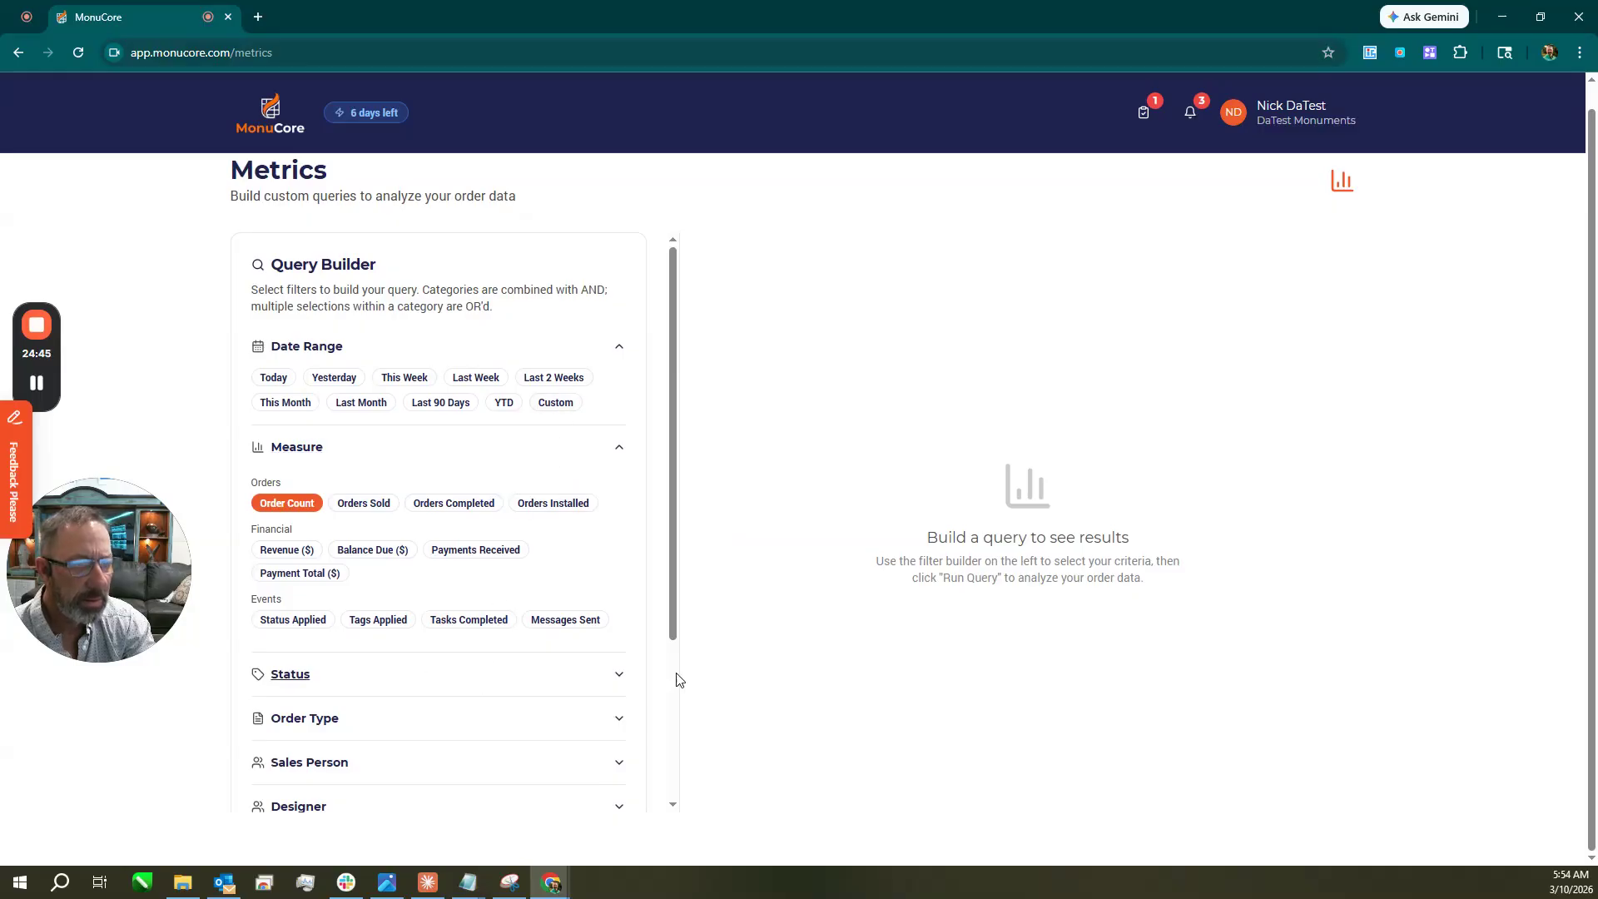
pyautogui.click(269, 116)
pyautogui.scroll(-5, 999, 566)
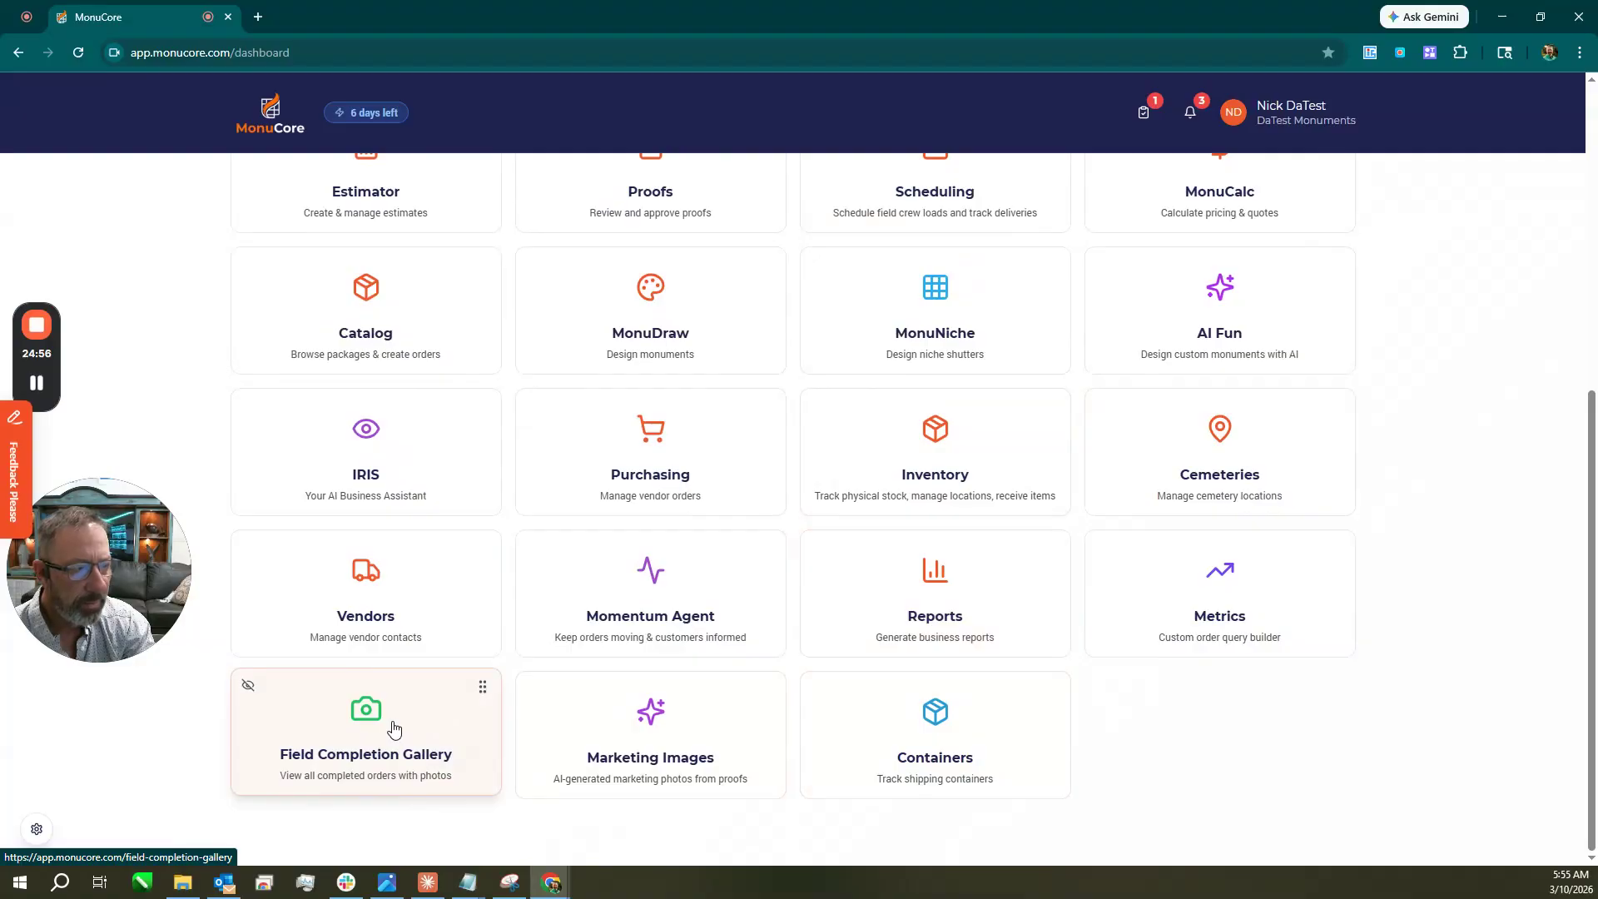
# Switch to the Field Crew view and show Available Orders as a map.
pyautogui.scroll(6, 1388, 713)
pyautogui.scroll(-6, 1398, 687)
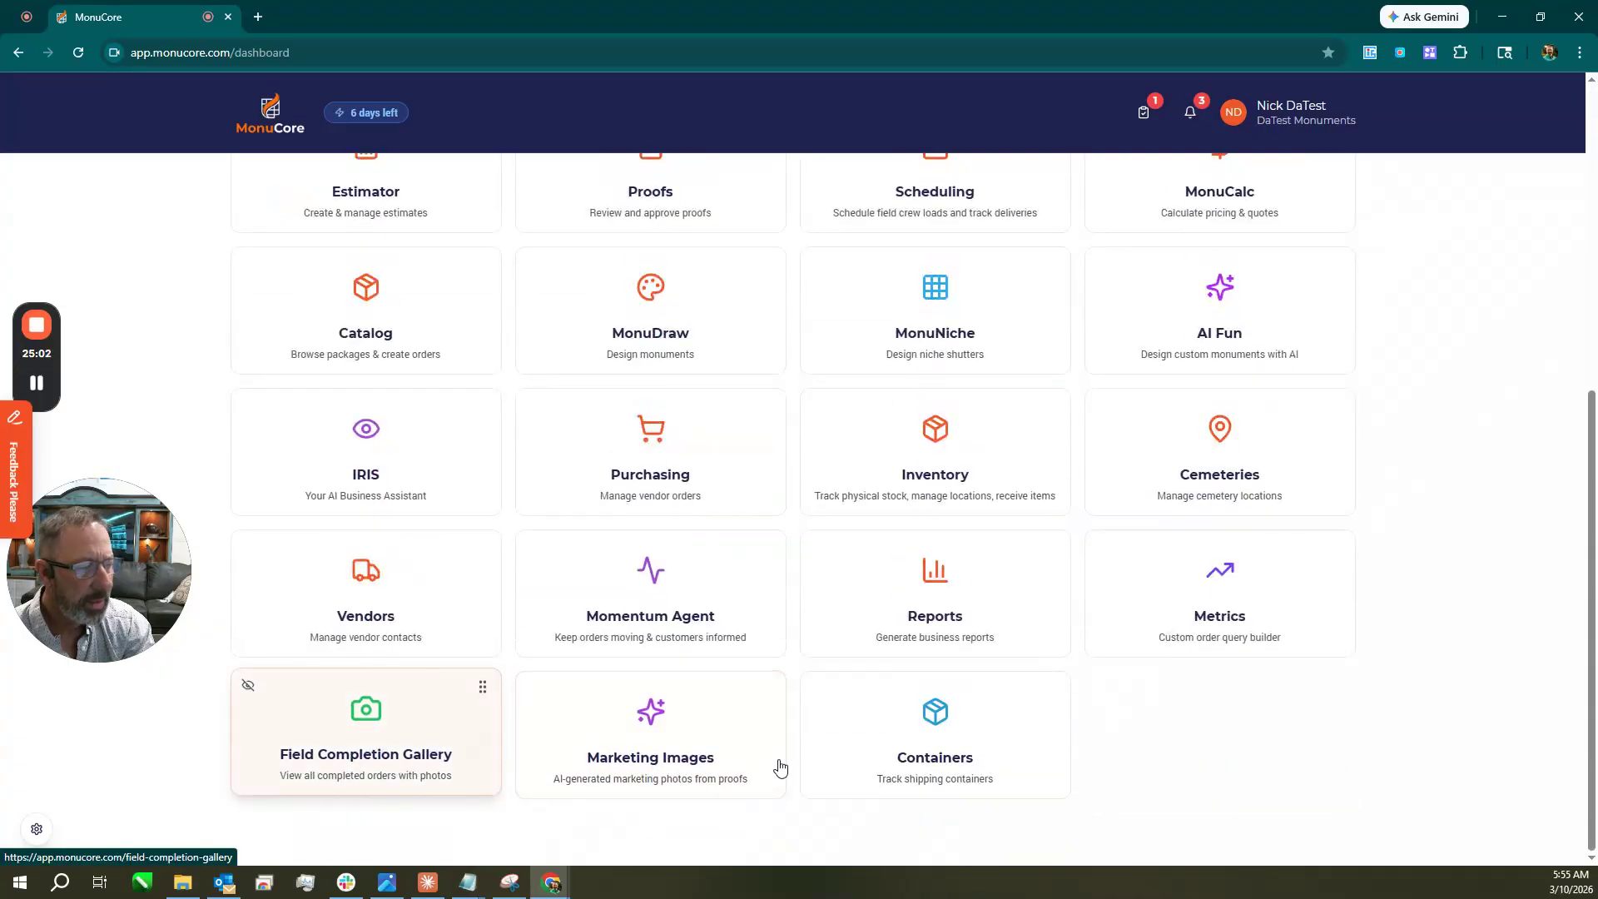
pyautogui.scroll(6, 1450, 336)
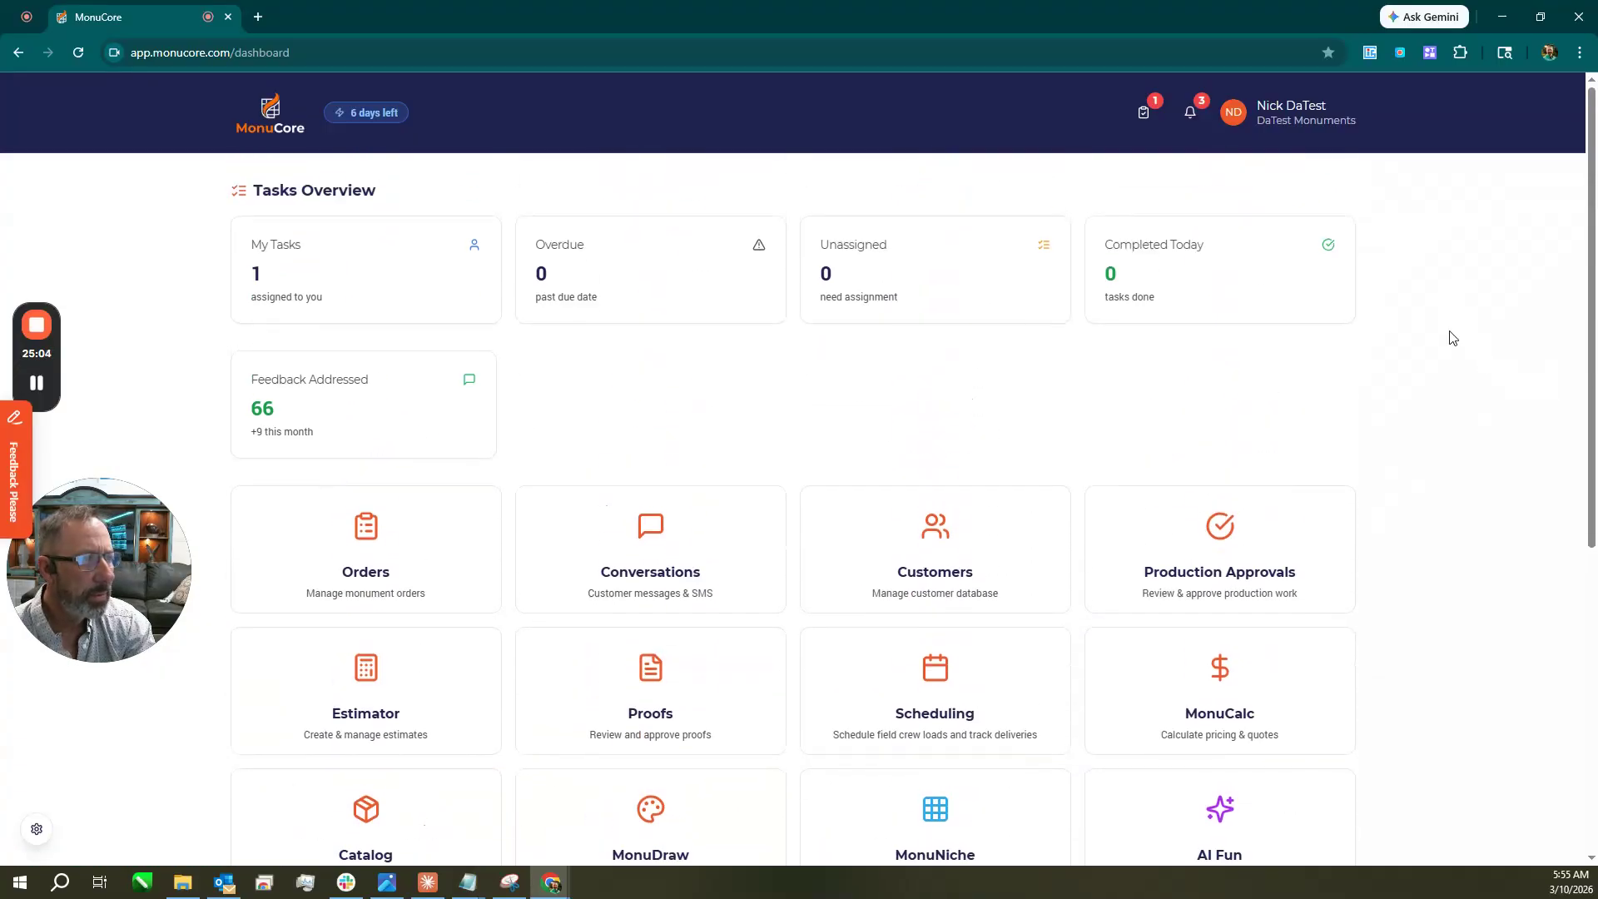
pyautogui.click(1306, 121)
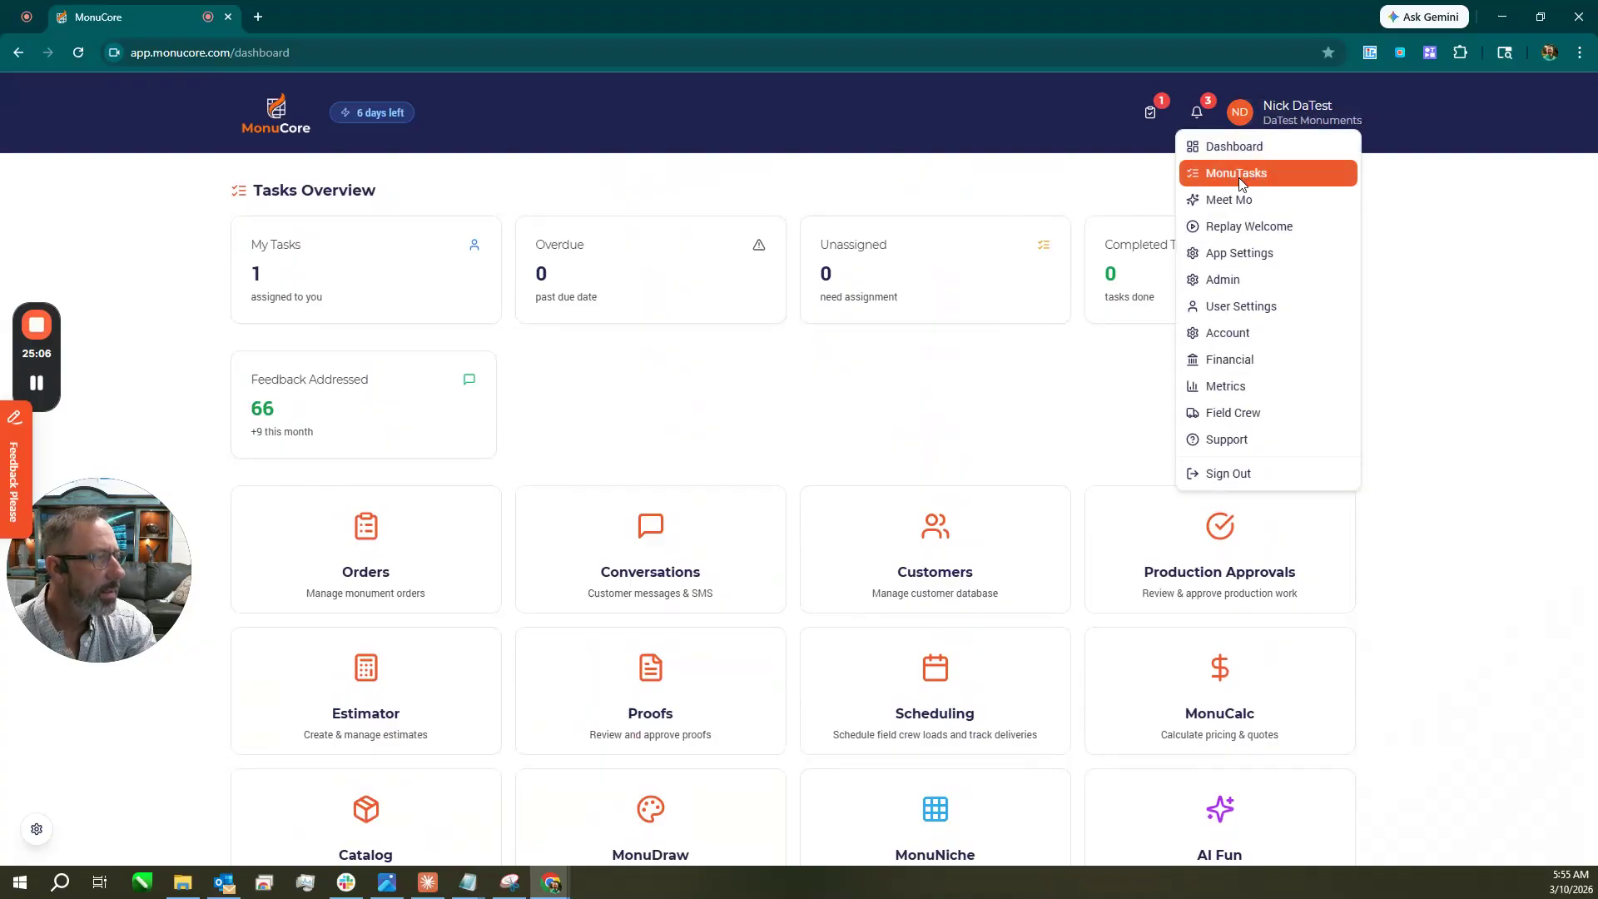
pyautogui.click(1245, 410)
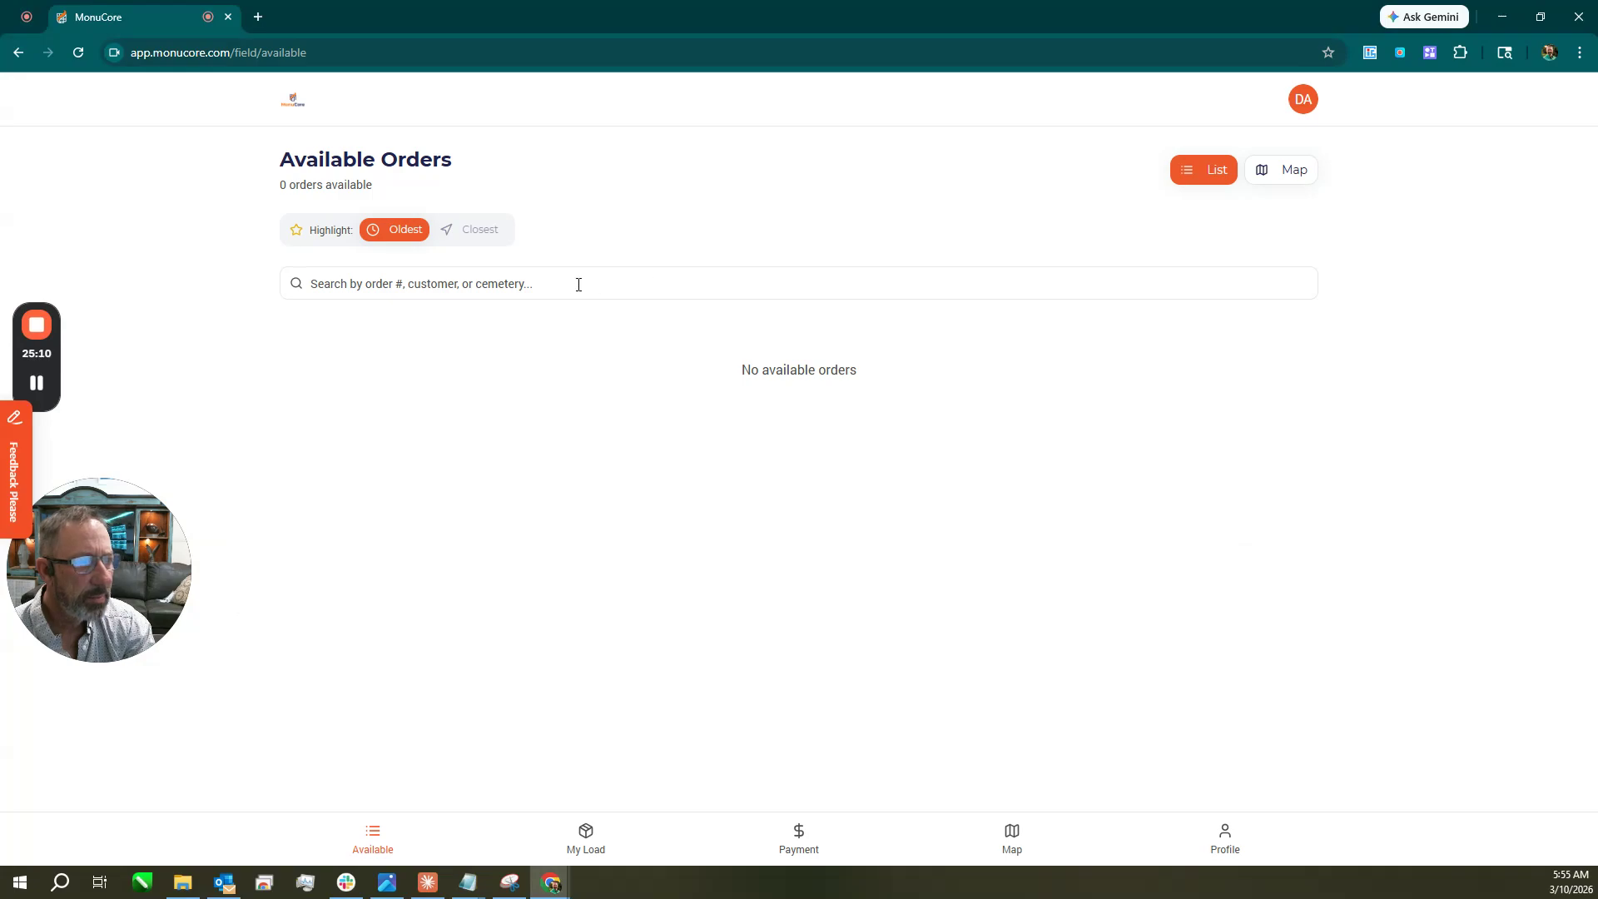
pyautogui.click(1282, 170)
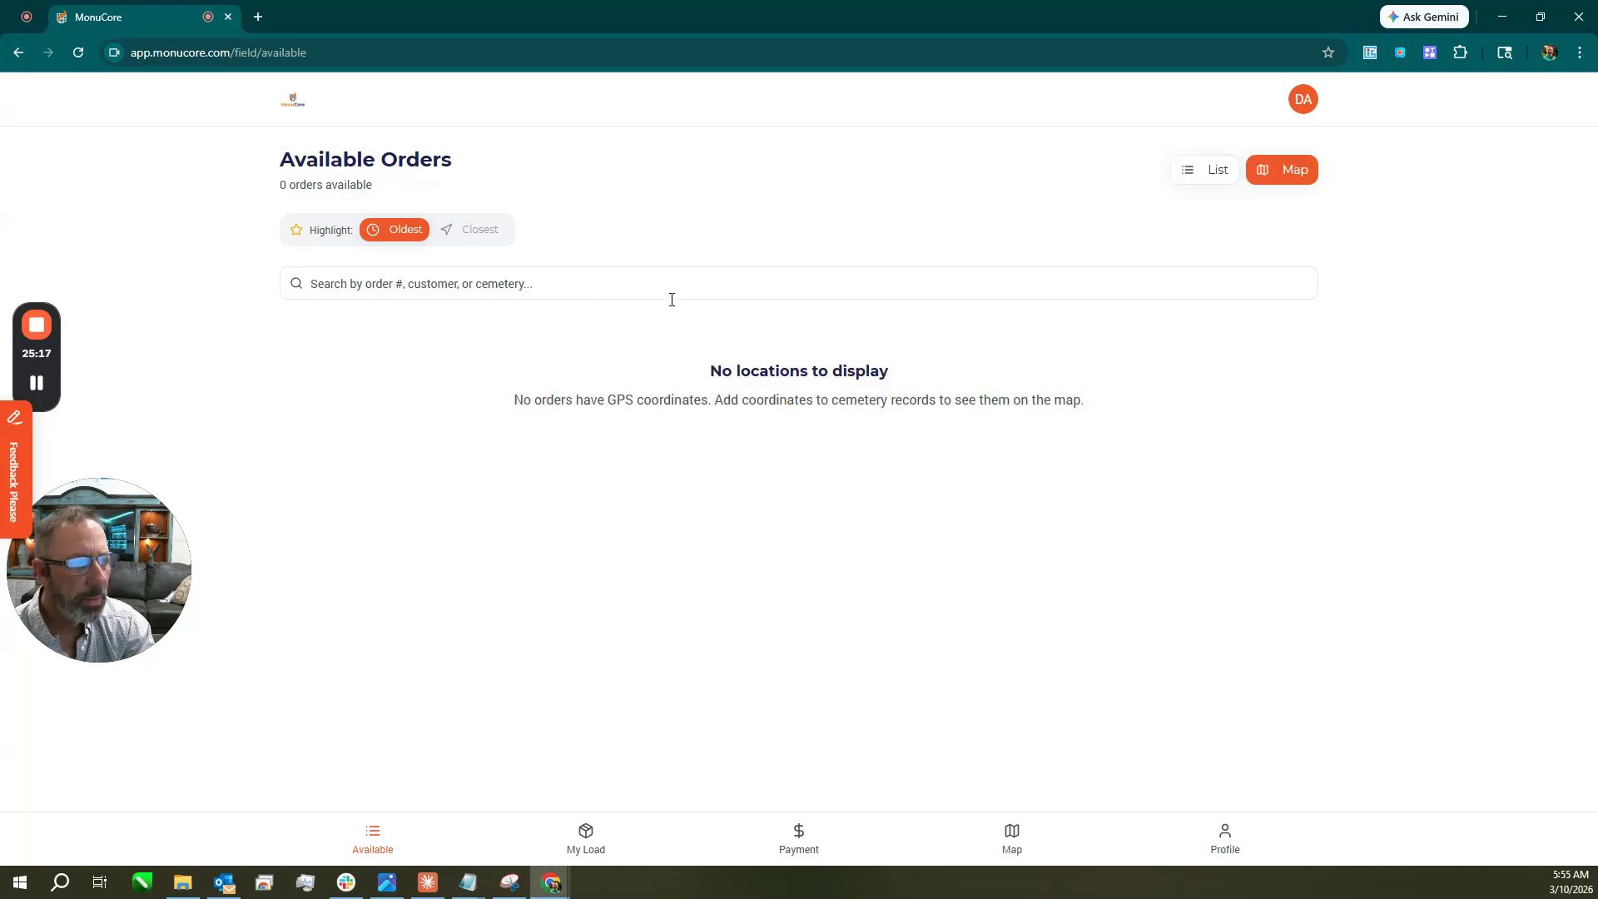
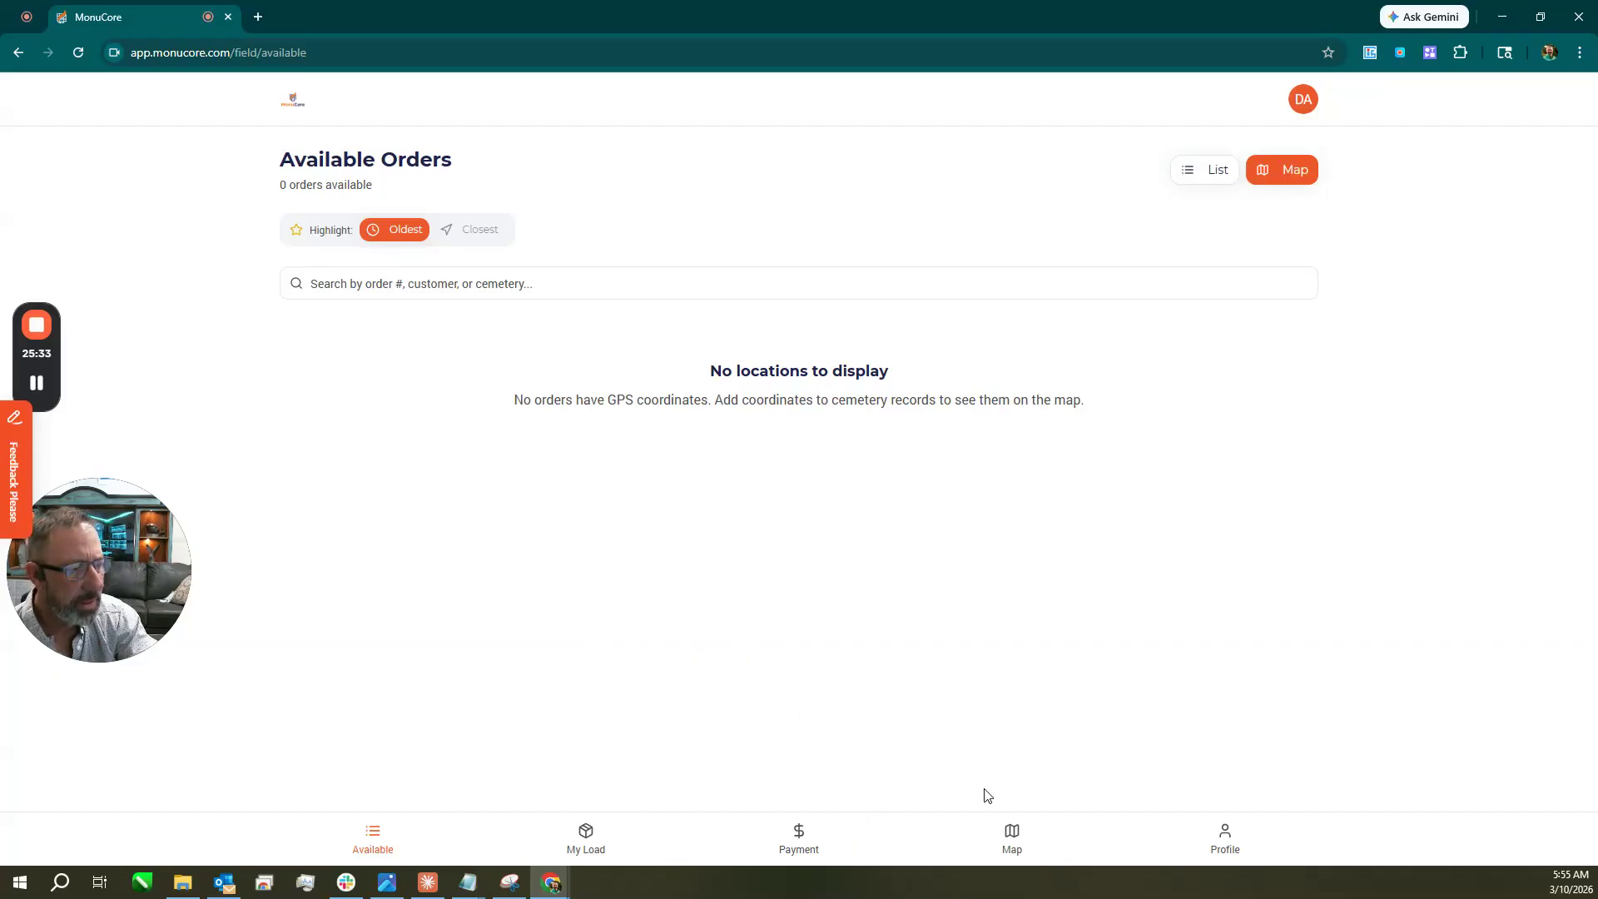
# Check the crew's empty My Load, then view Available Orders on the map.
pyautogui.click(585, 839)
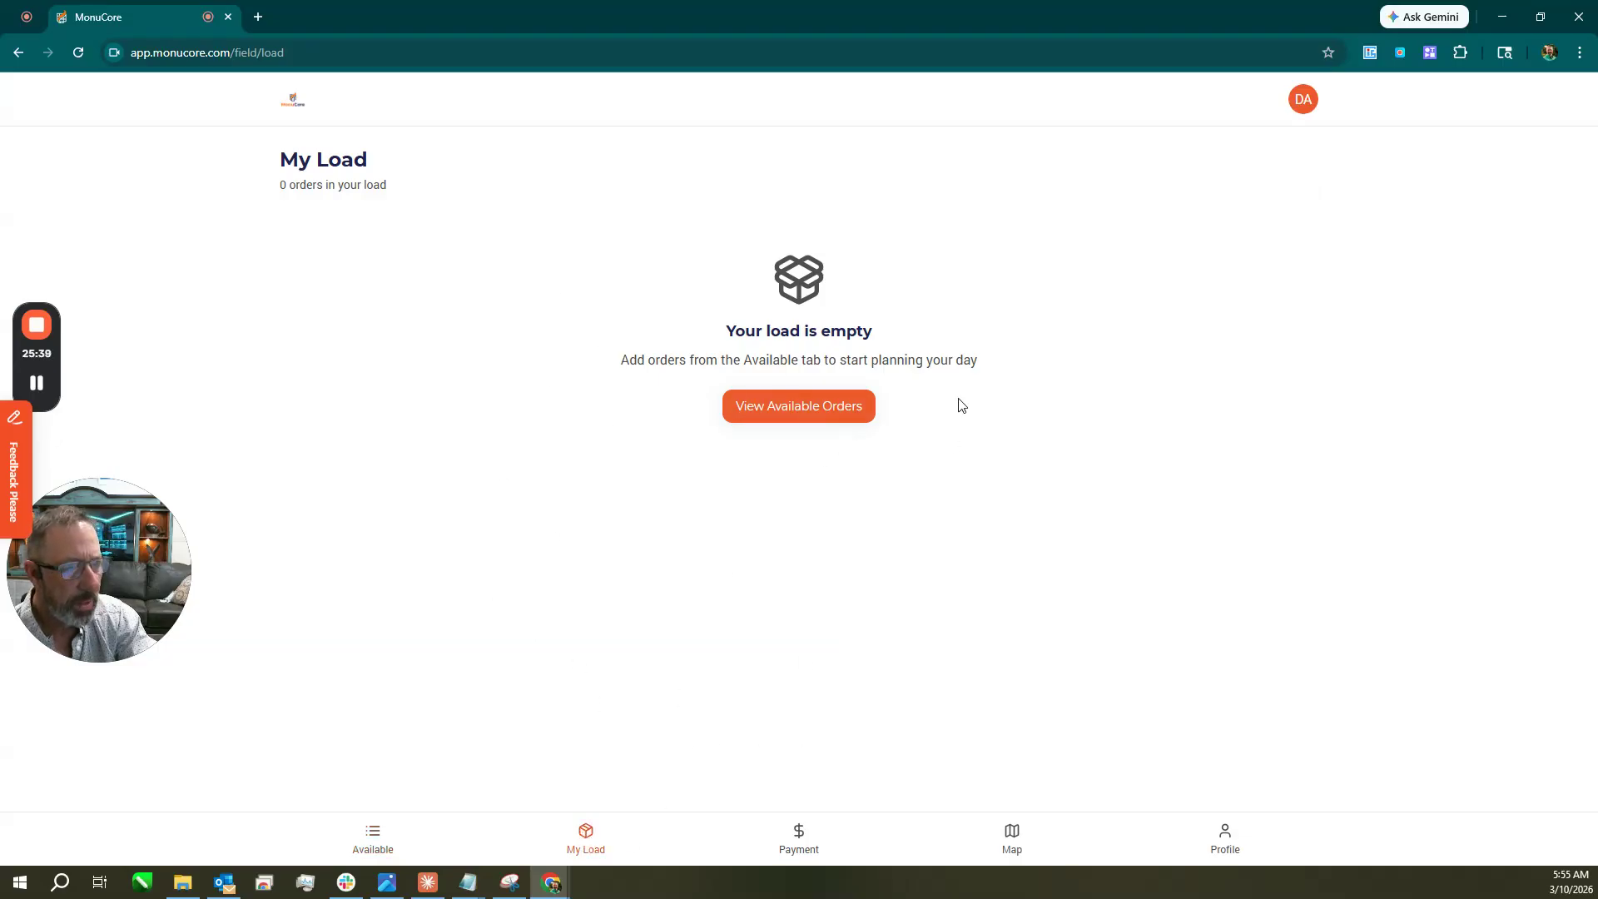
pyautogui.click(830, 414)
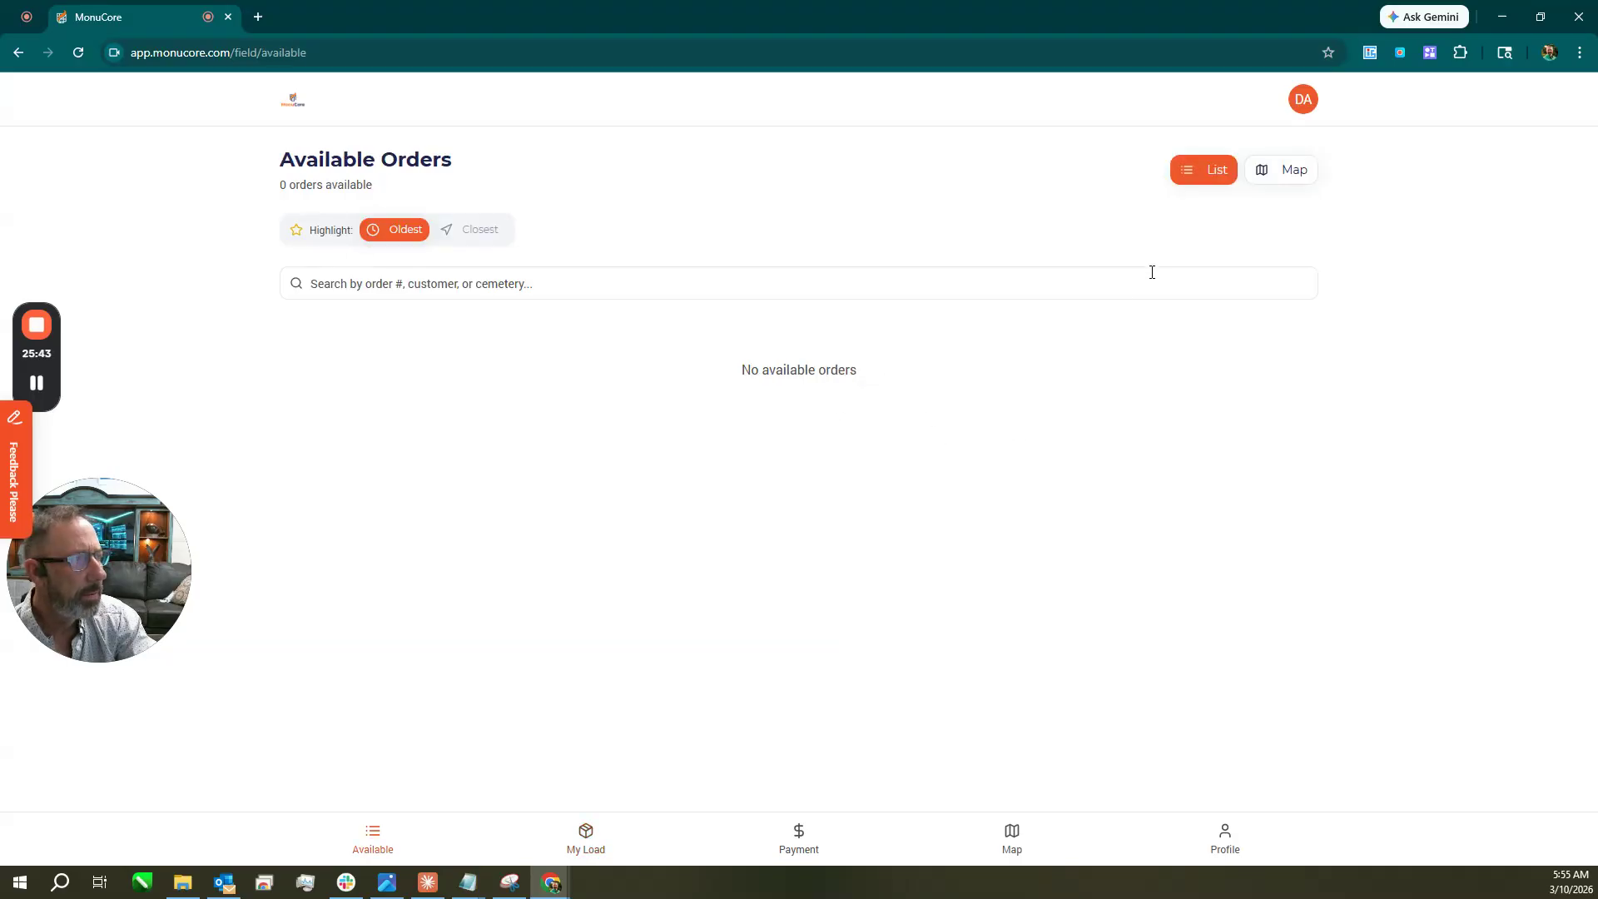
pyautogui.click(1286, 171)
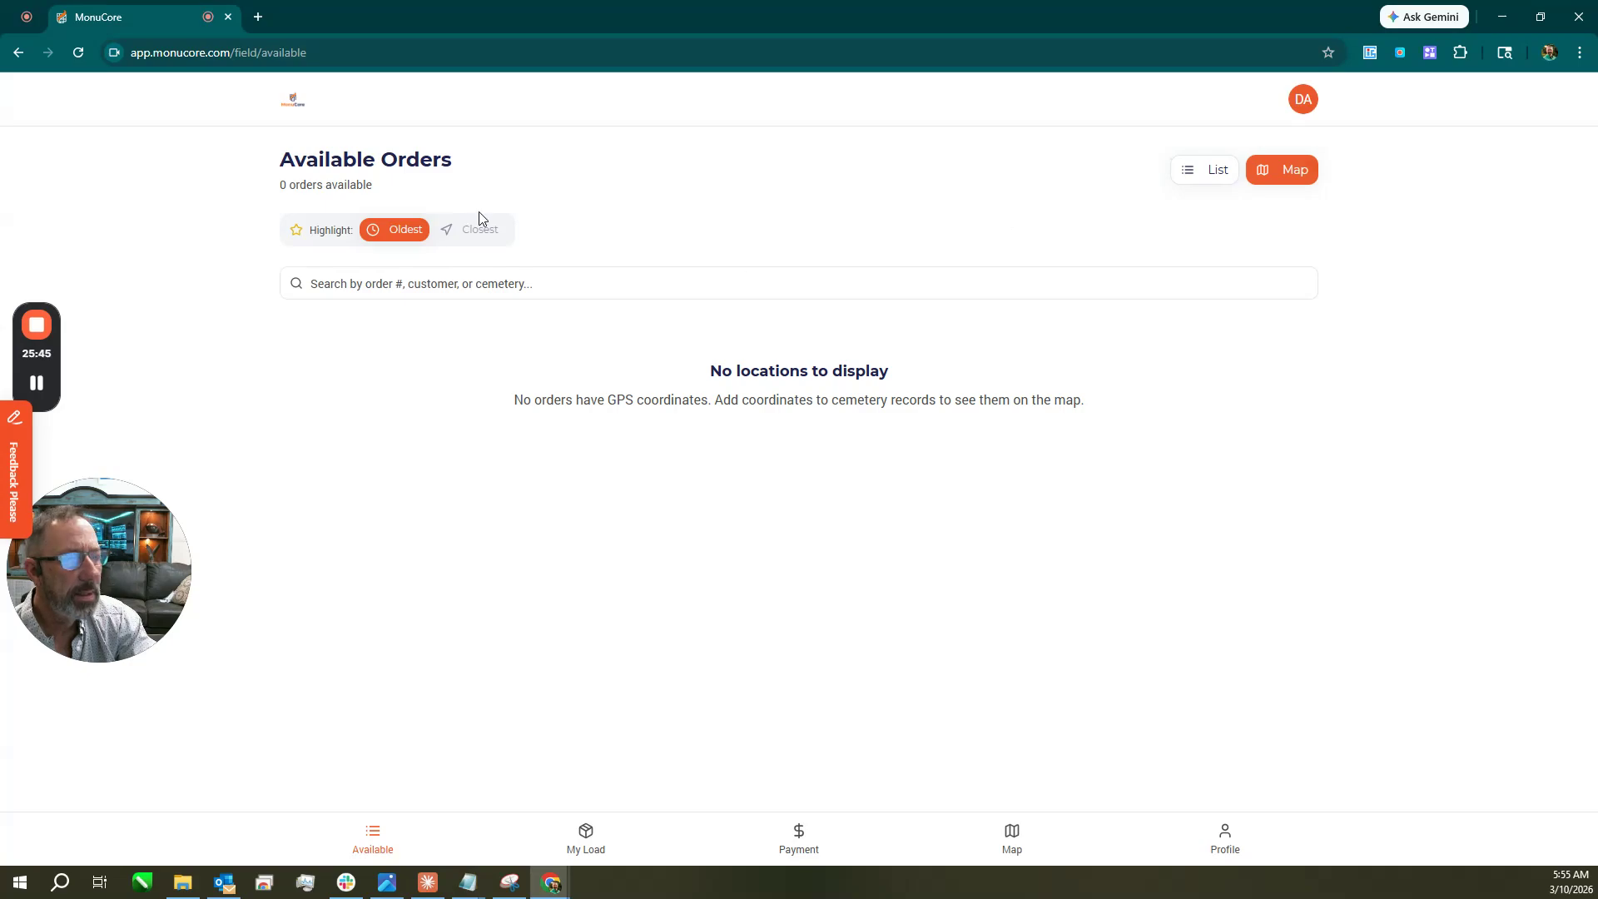
# Go back three pages to reach the main dashboard with its Tasks Overview.
pyautogui.click(17, 52)
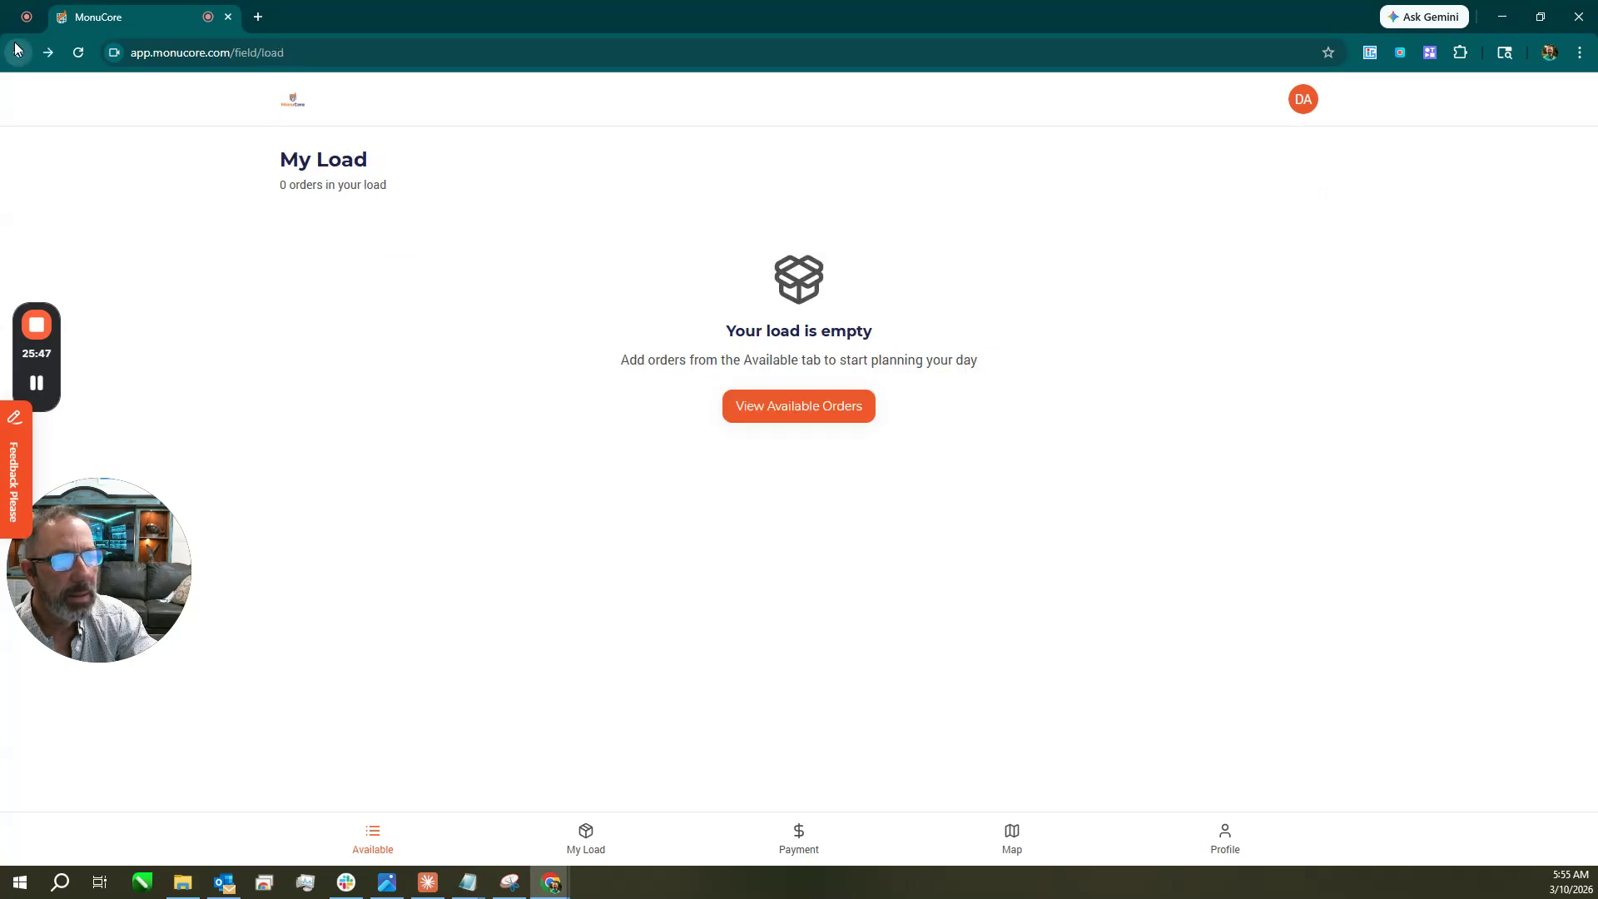
pyautogui.click(18, 53)
pyautogui.click(18, 52)
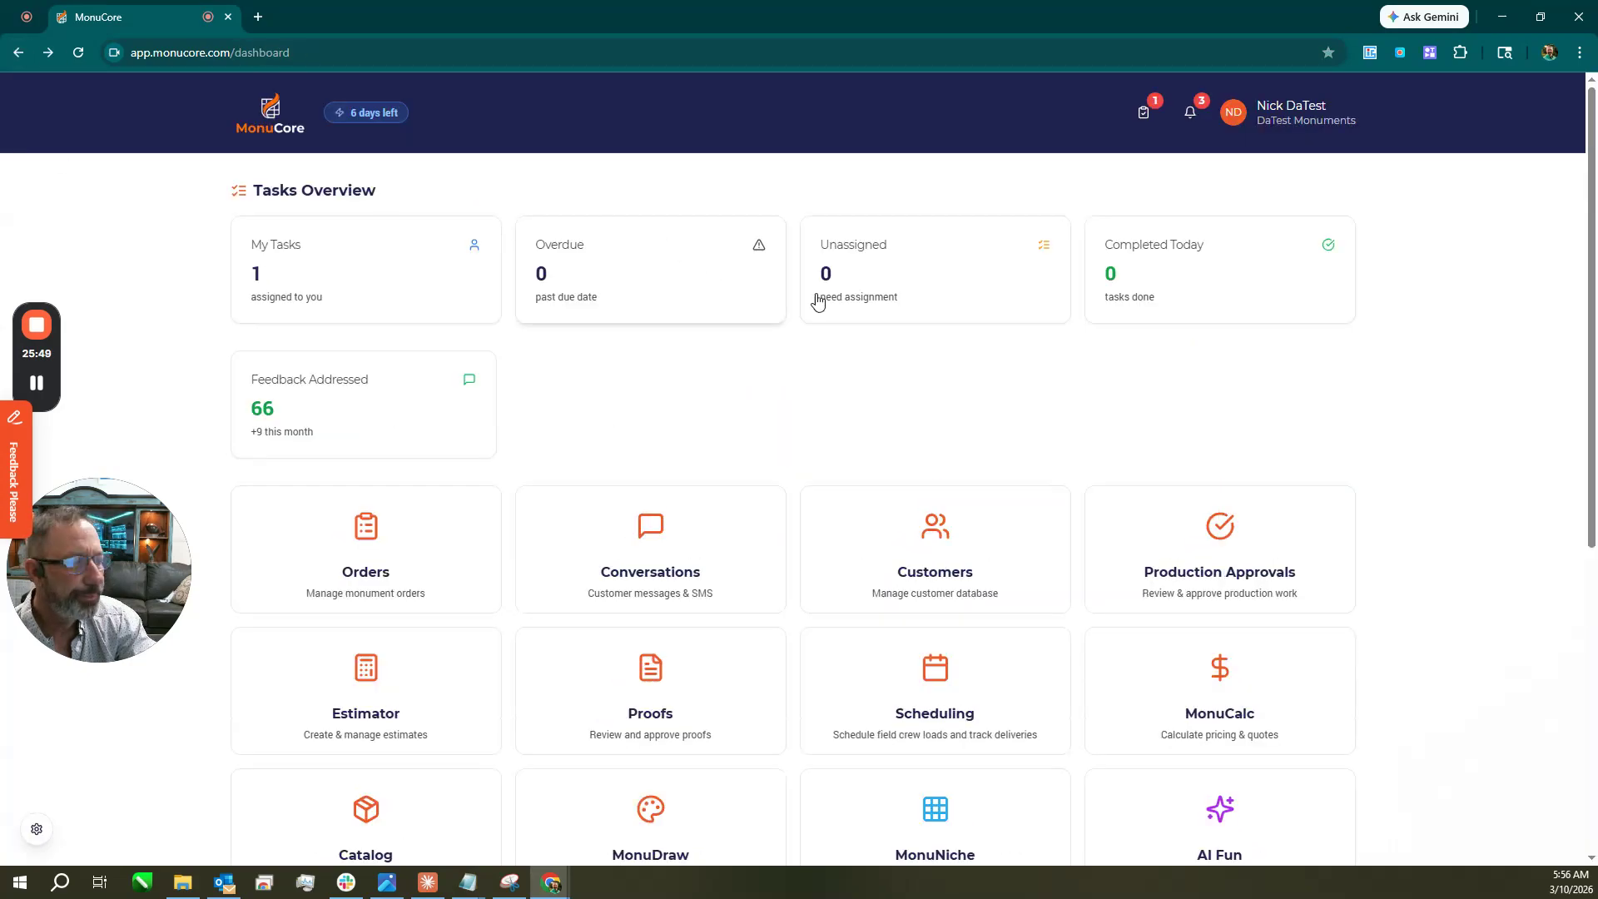
# Browse the dashboard's module tiles, then open the account menu from the user name.
pyautogui.scroll(-6, 1407, 367)
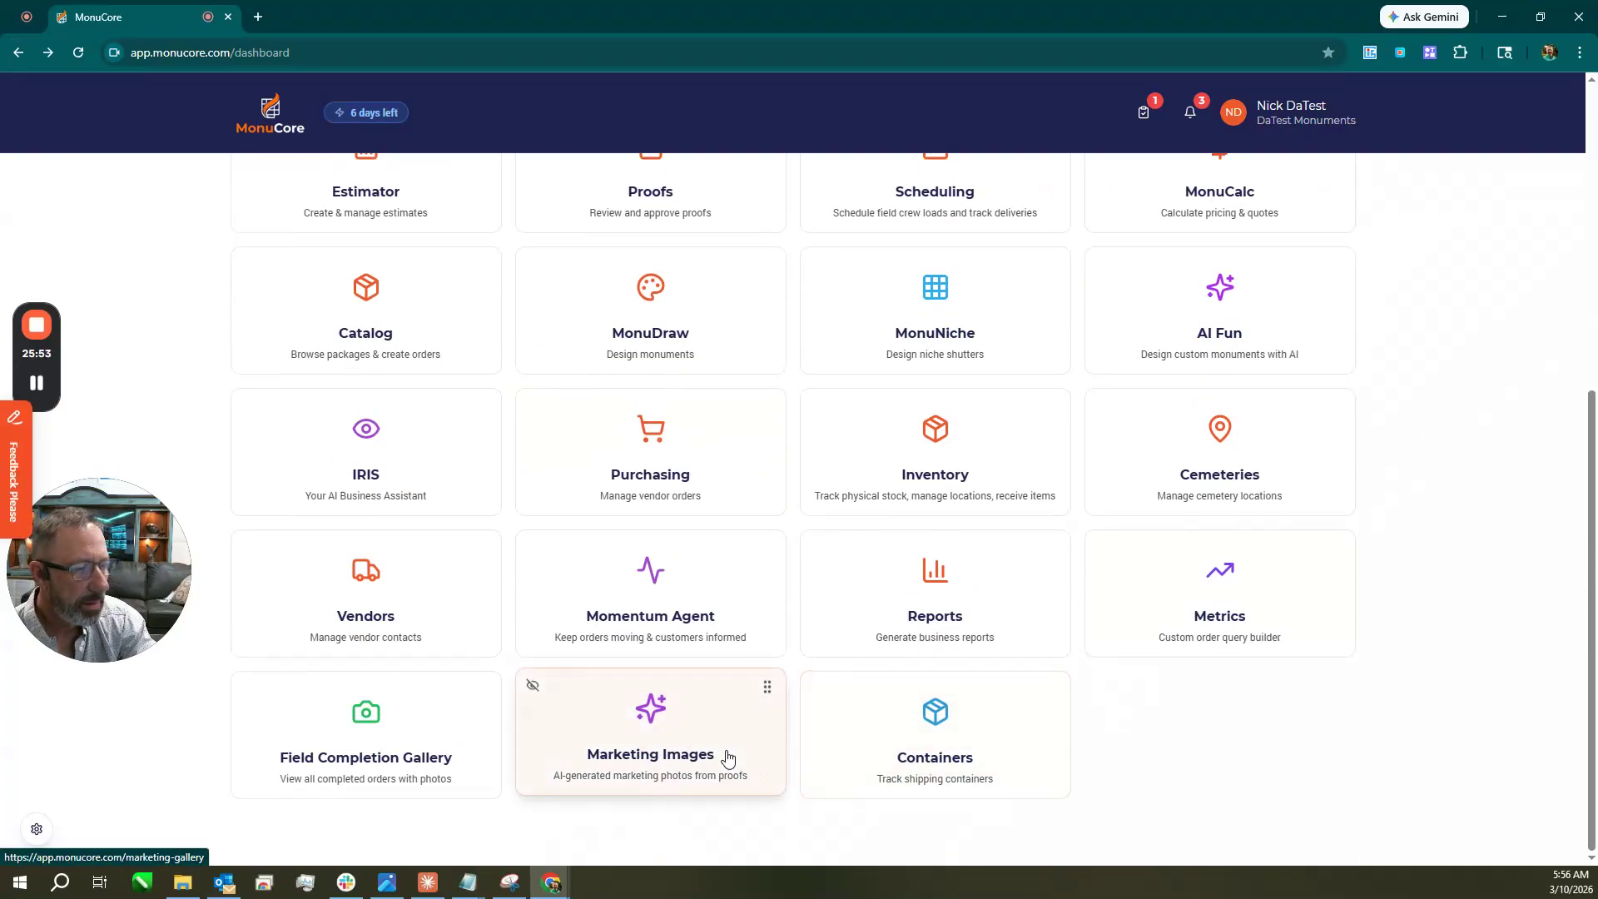
pyautogui.scroll(4, 1299, 378)
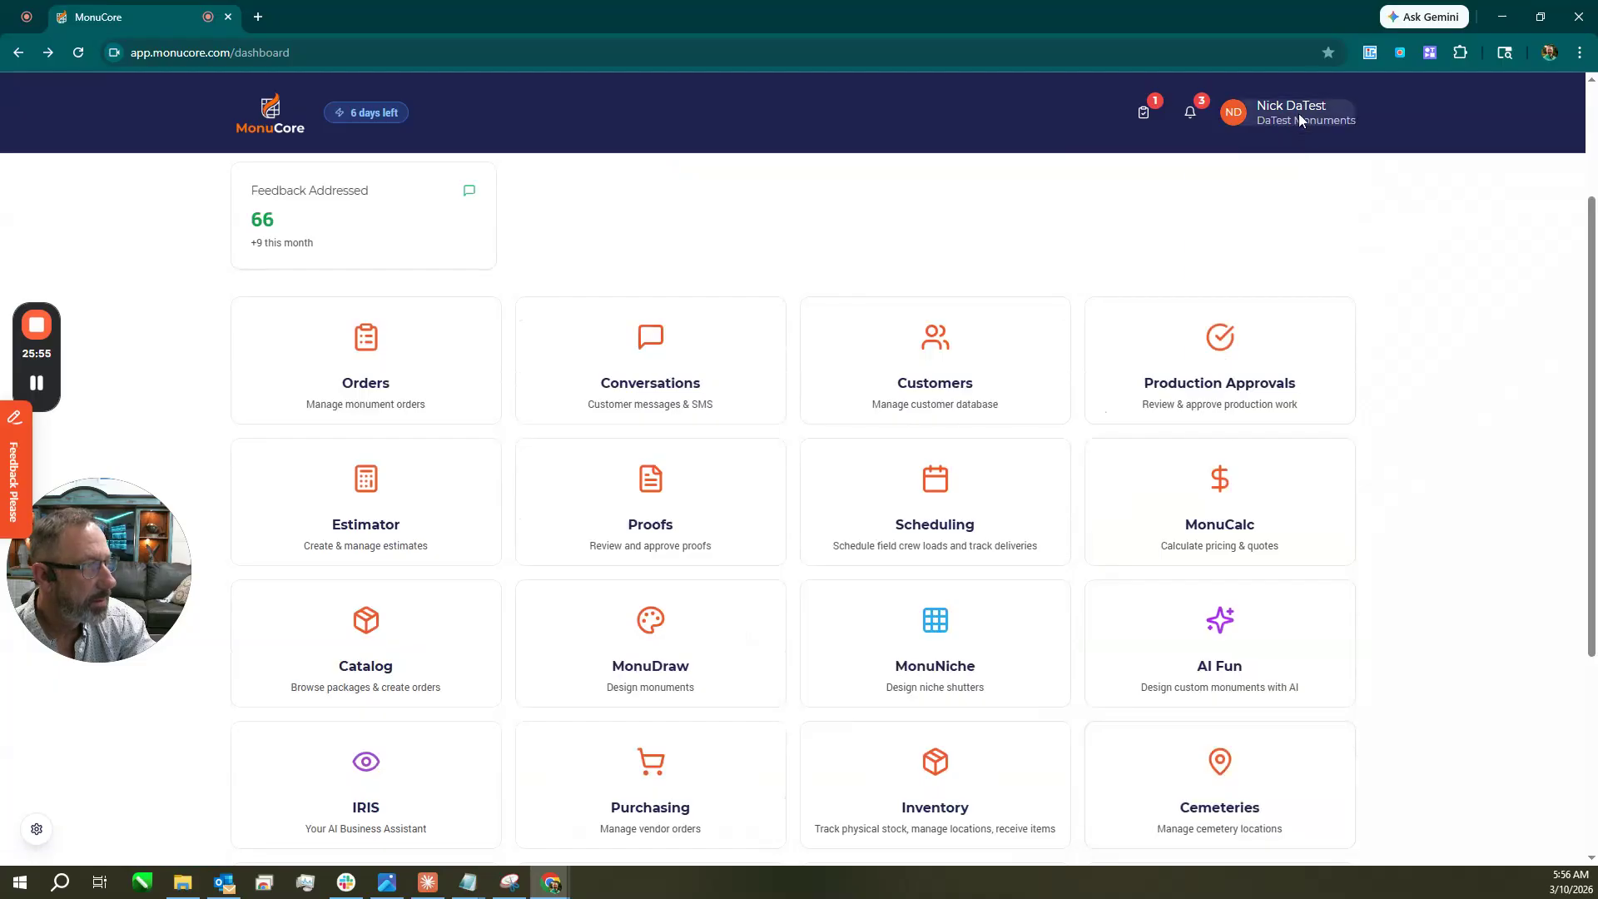
pyautogui.click(1301, 121)
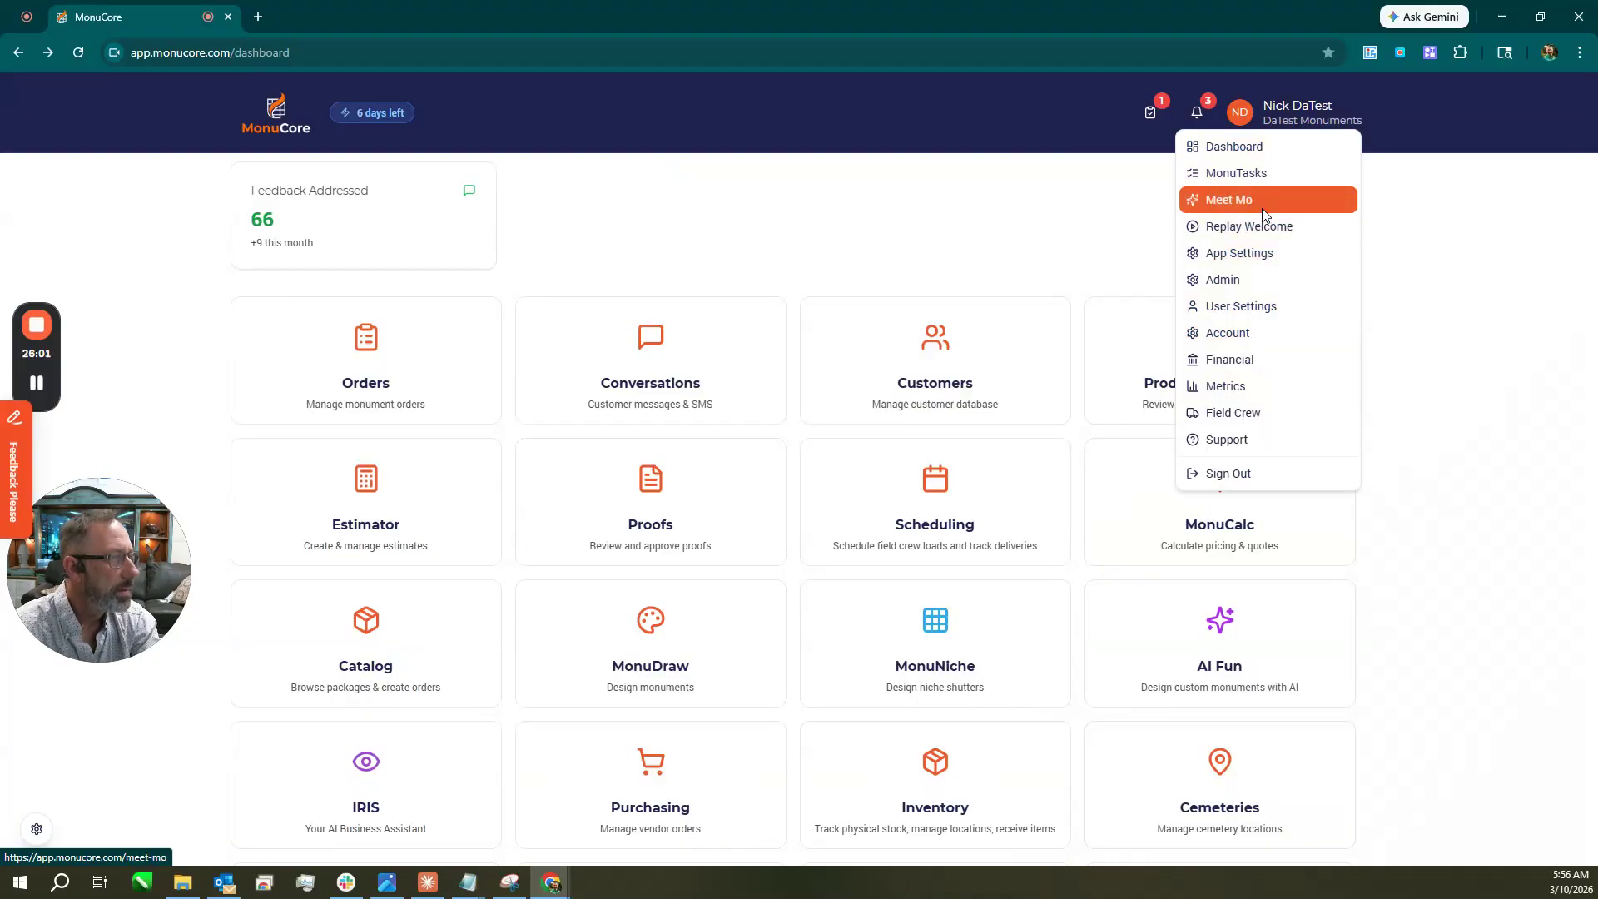
# Open App Settings and scroll through its settings grid.
pyautogui.click(1266, 253)
pyautogui.scroll(-3, 1115, 463)
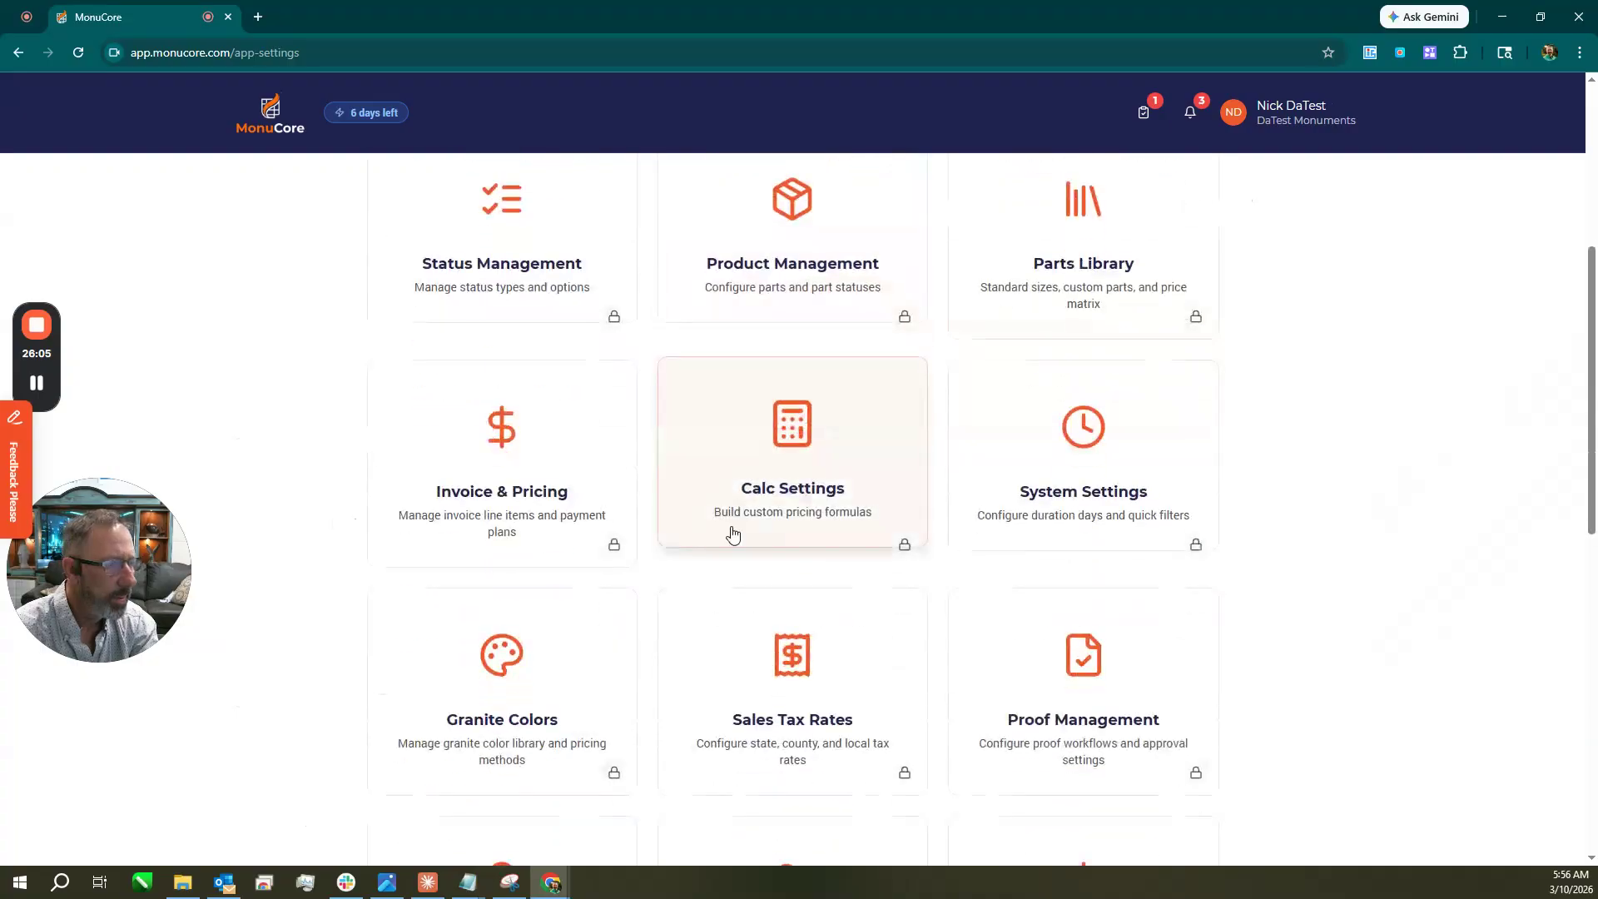
pyautogui.scroll(-3, 750, 532)
pyautogui.scroll(-3, 1269, 541)
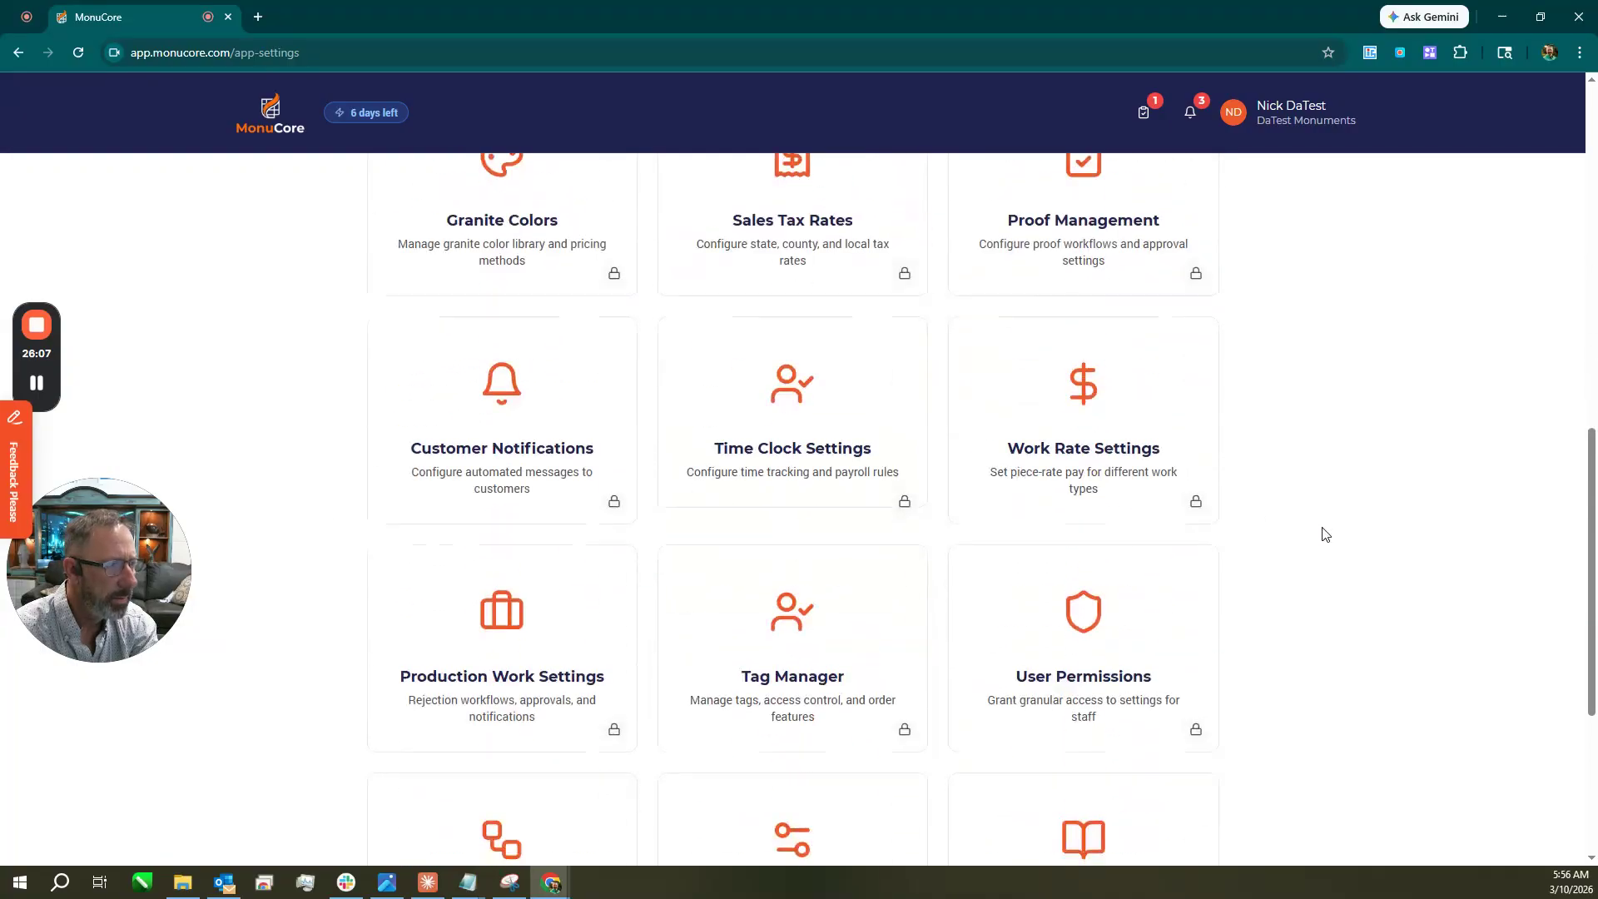
pyautogui.scroll(-1, 1326, 533)
pyautogui.scroll(-3, 1122, 576)
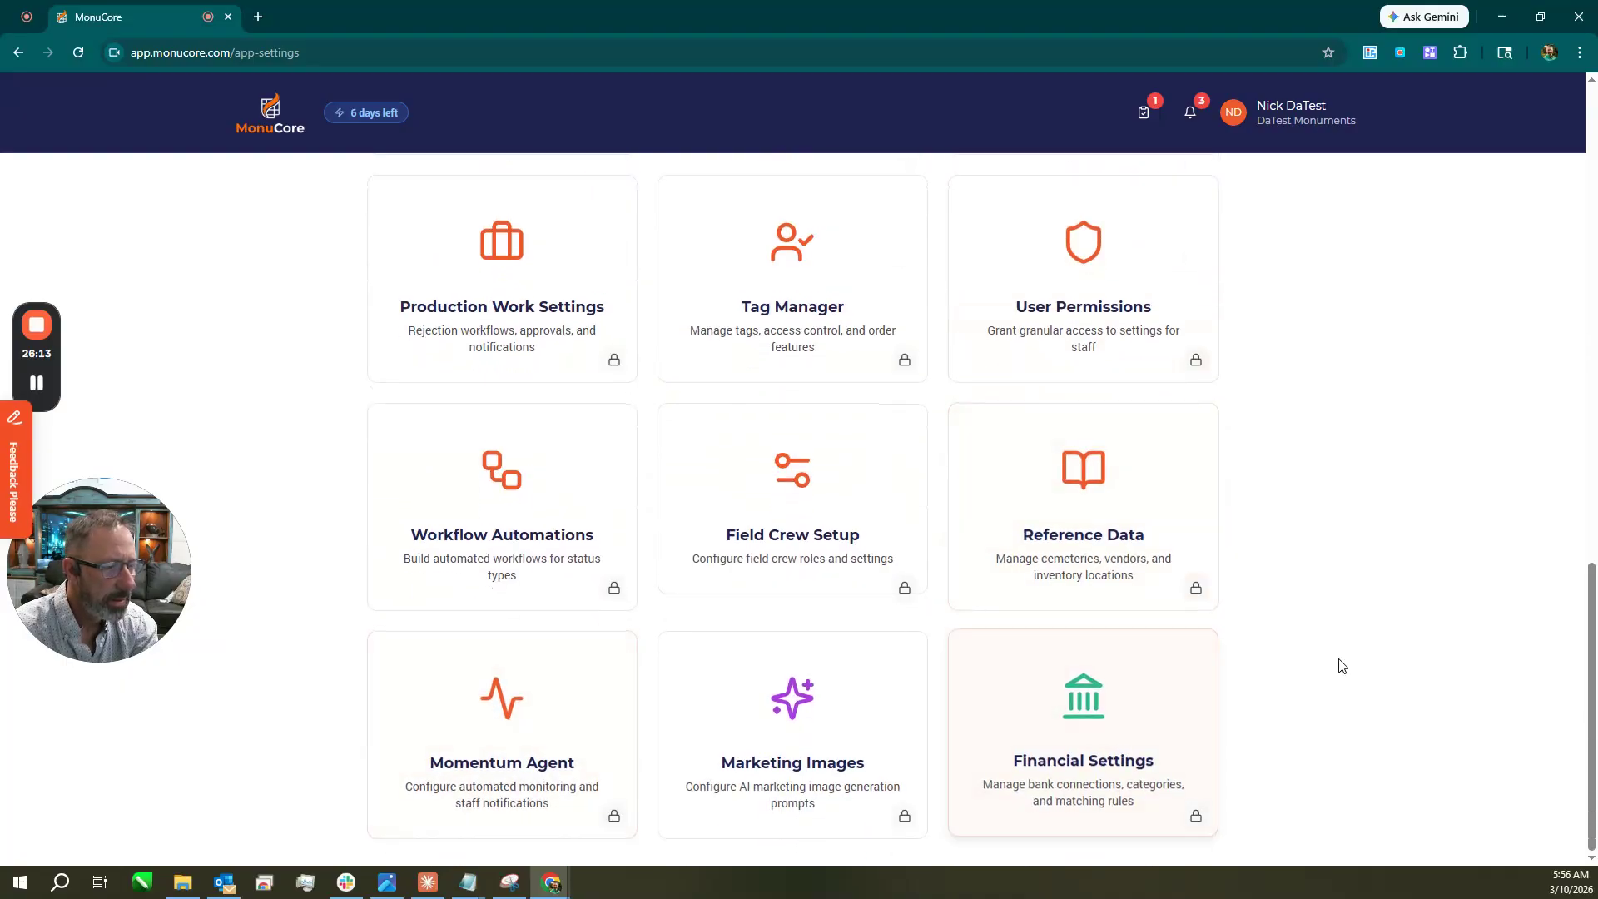
pyautogui.scroll(7, 1402, 414)
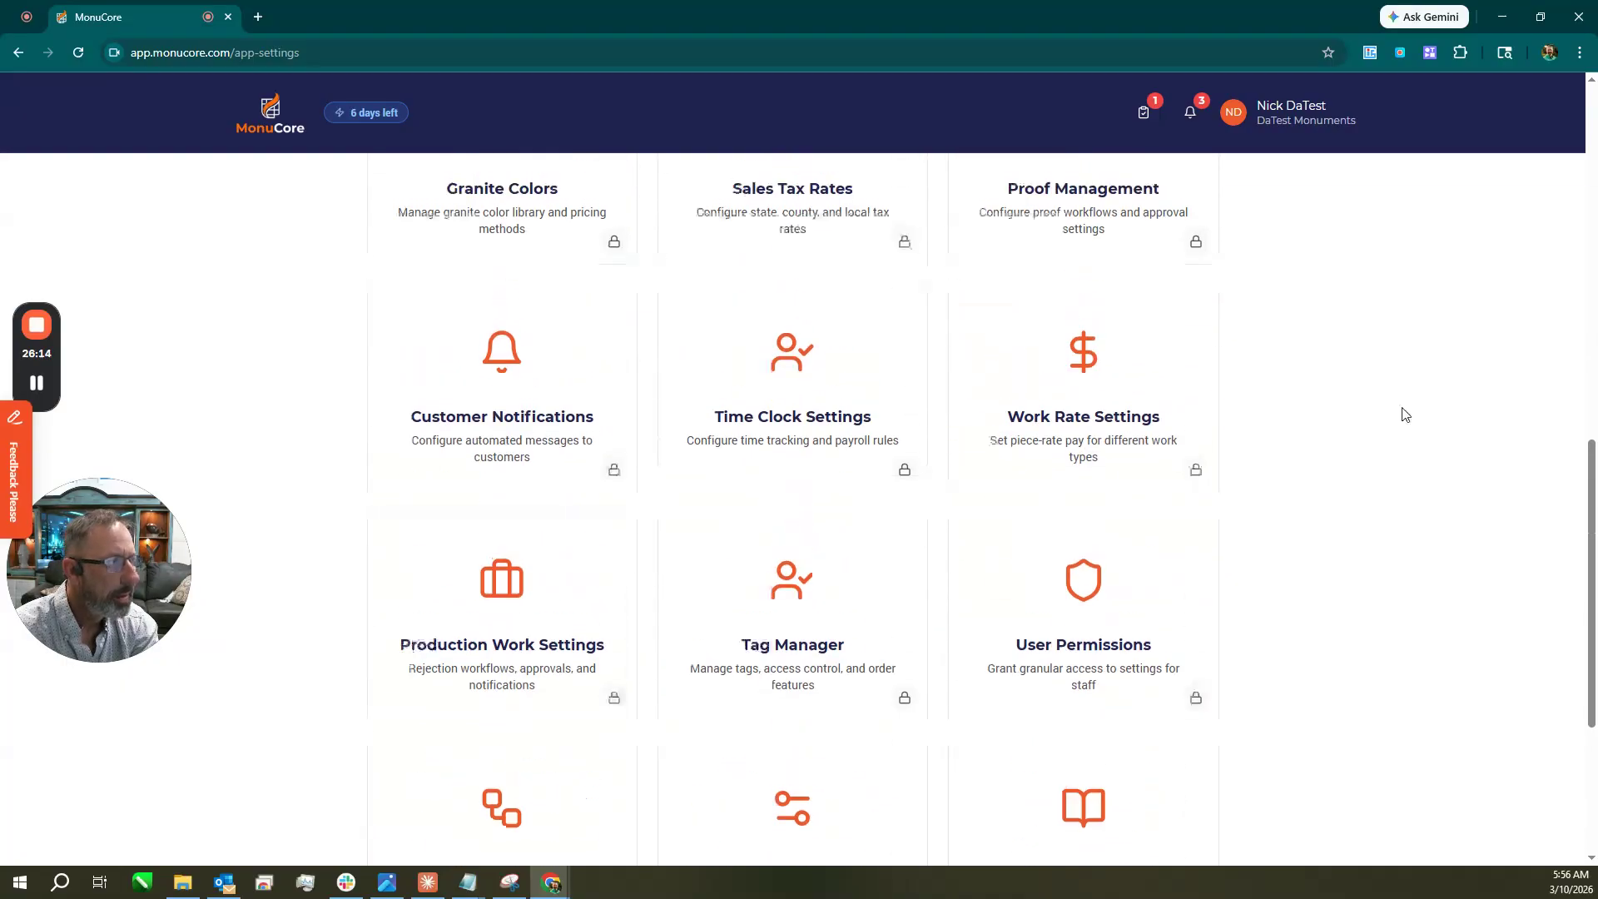
# Go to the Admin page through the account menu and view its Quick Actions.
pyautogui.click(1293, 118)
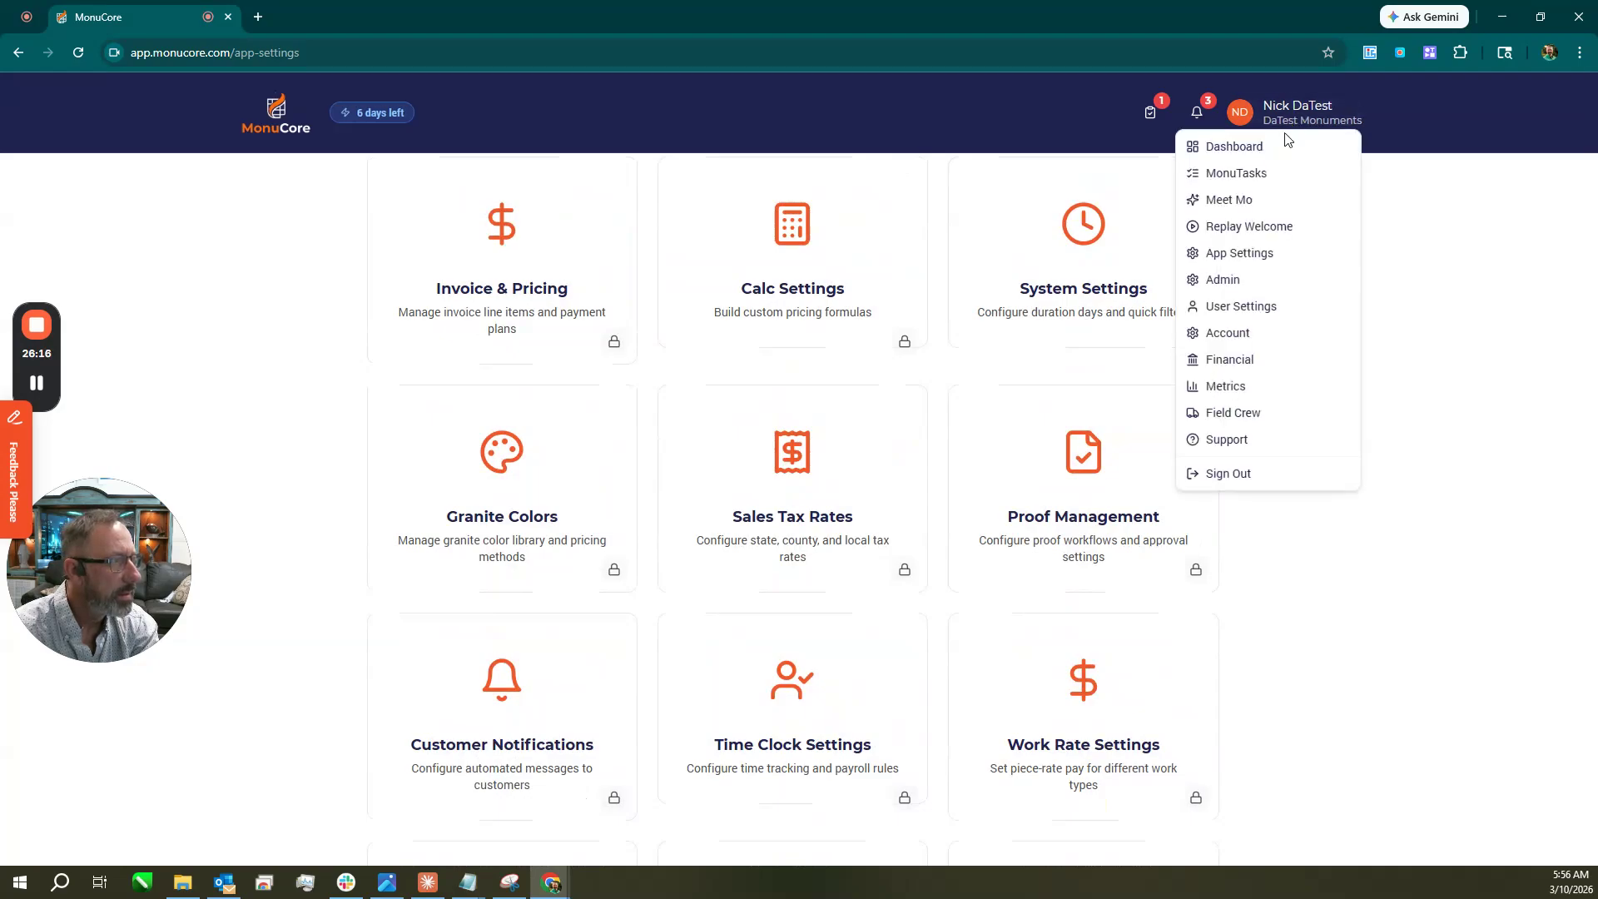
pyautogui.click(1241, 282)
pyautogui.scroll(-2, 1095, 311)
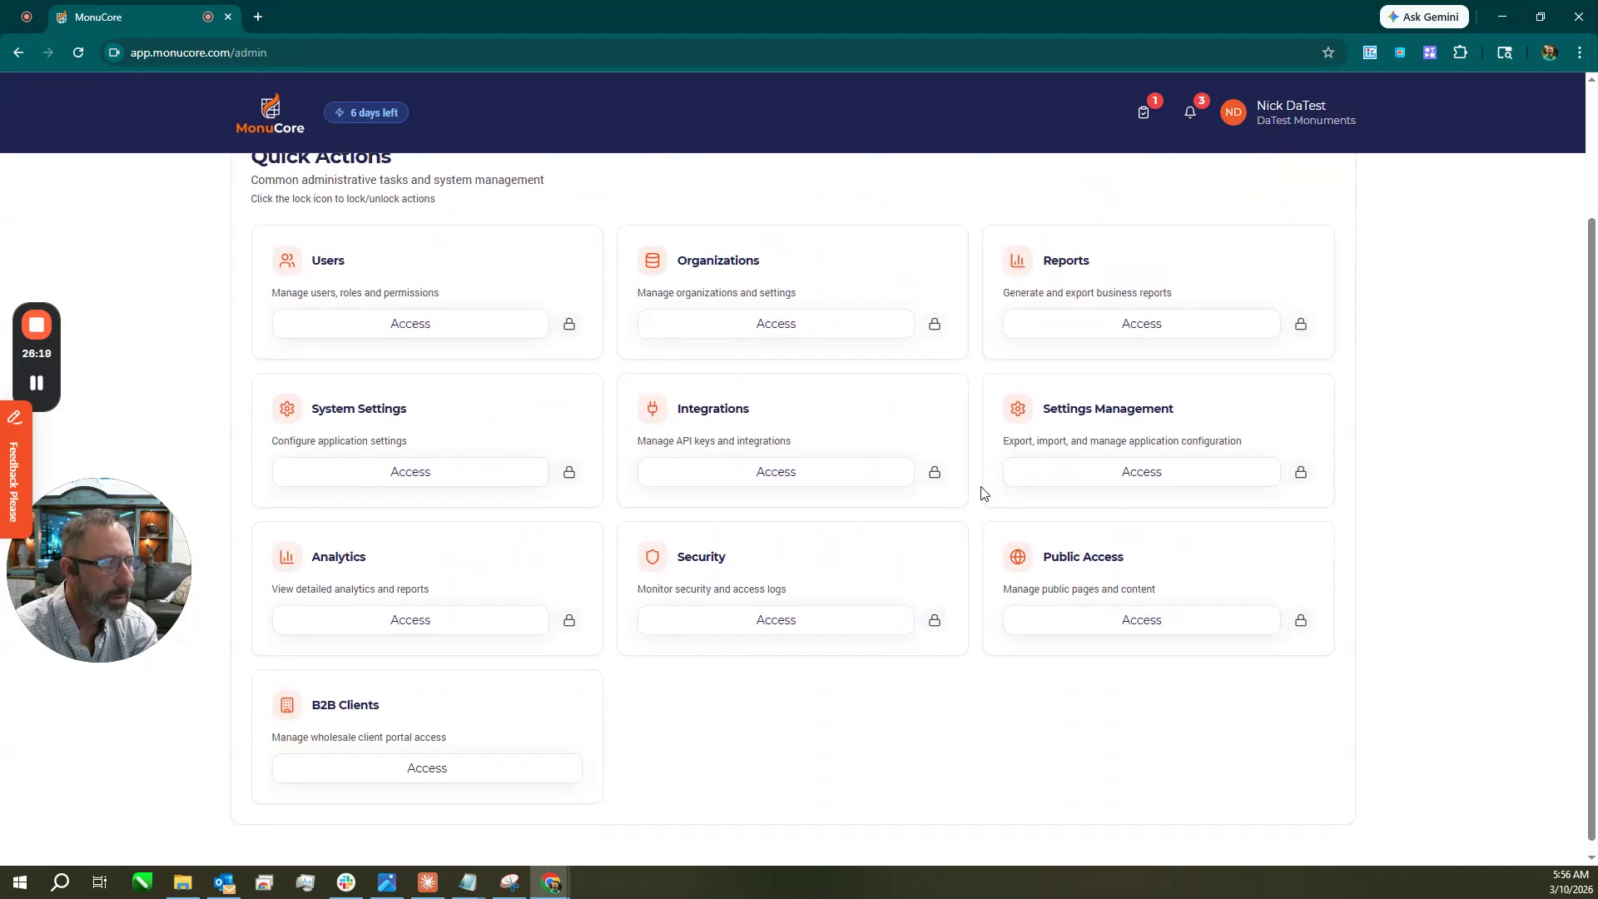
# Open Integrations from the Admin card and review QuickBooks, Stripe, Xero and other connections.
pyautogui.click(783, 470)
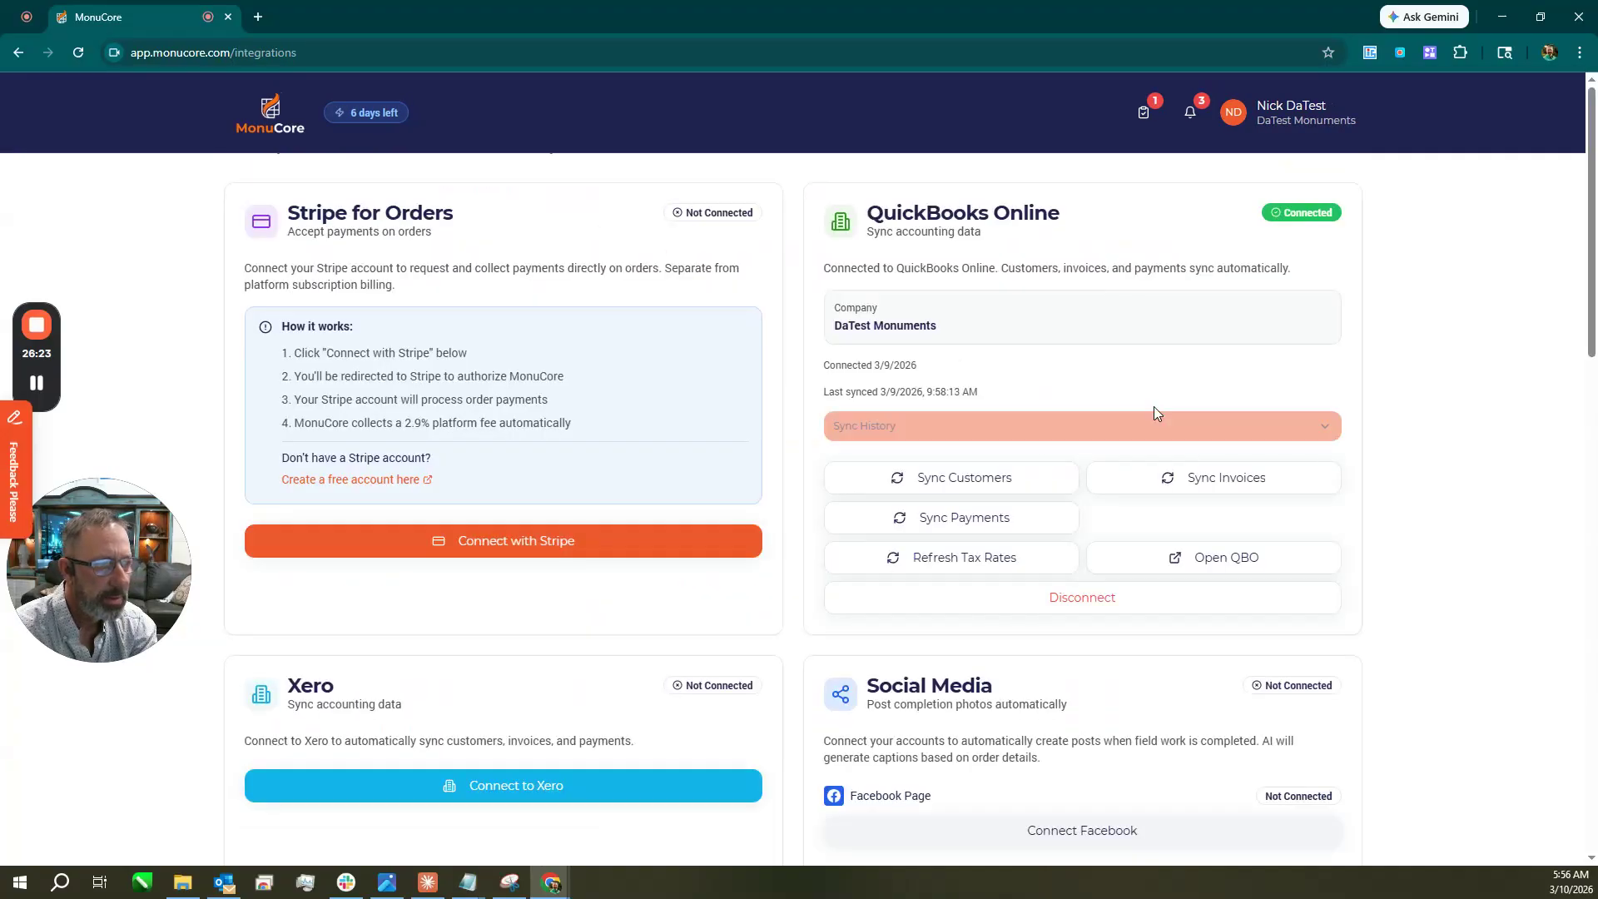
pyautogui.scroll(-5, 666, 533)
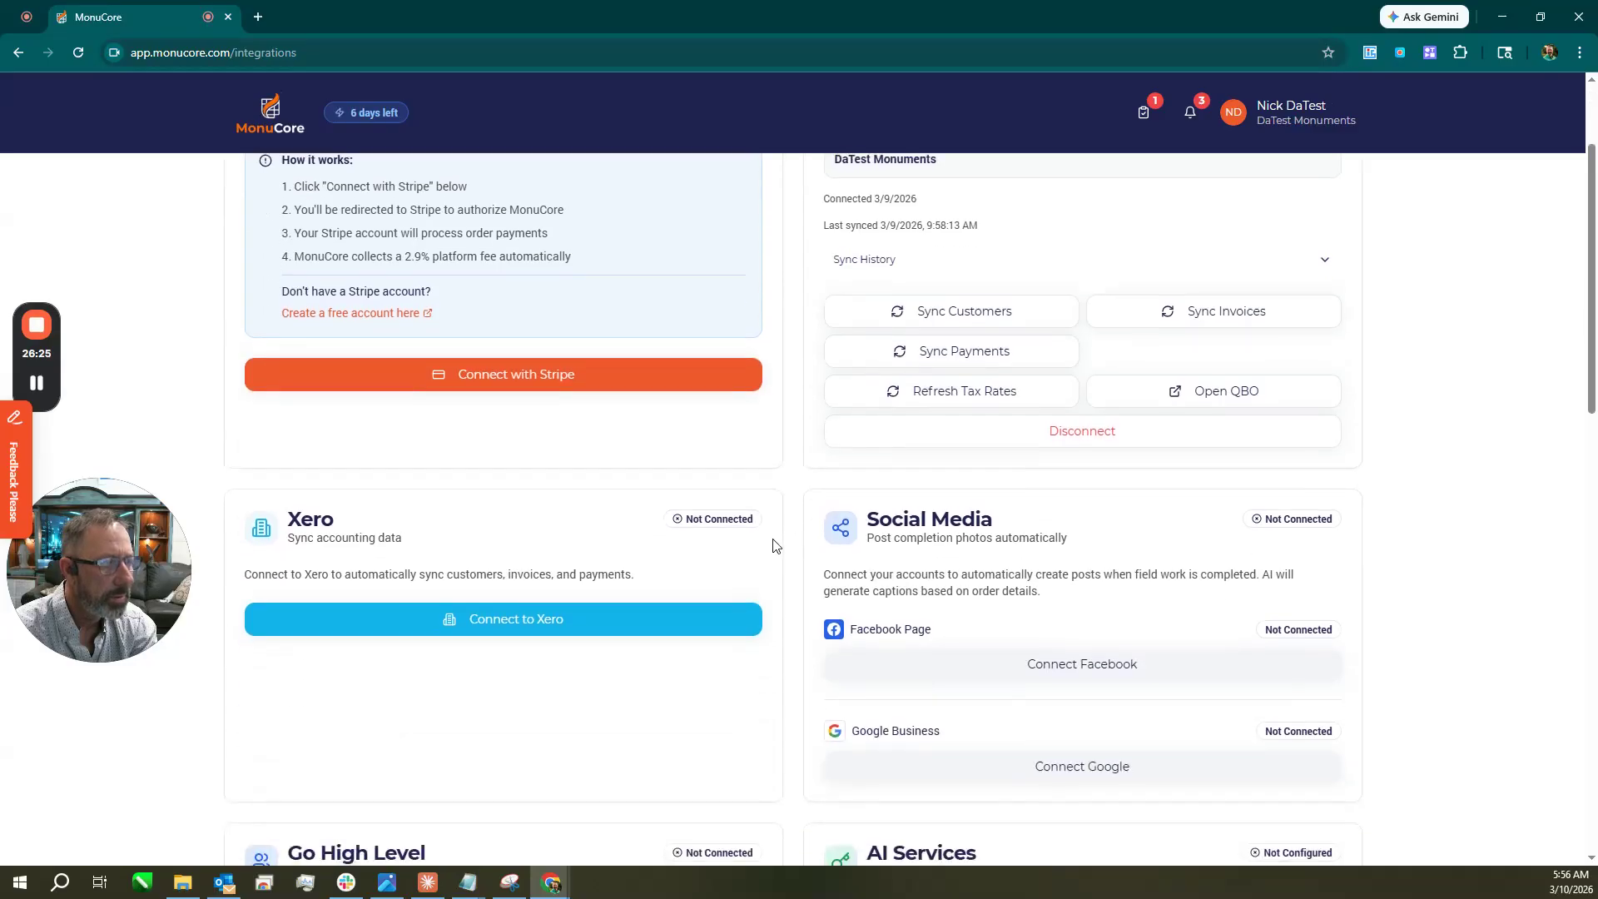
pyautogui.scroll(-1, 672, 500)
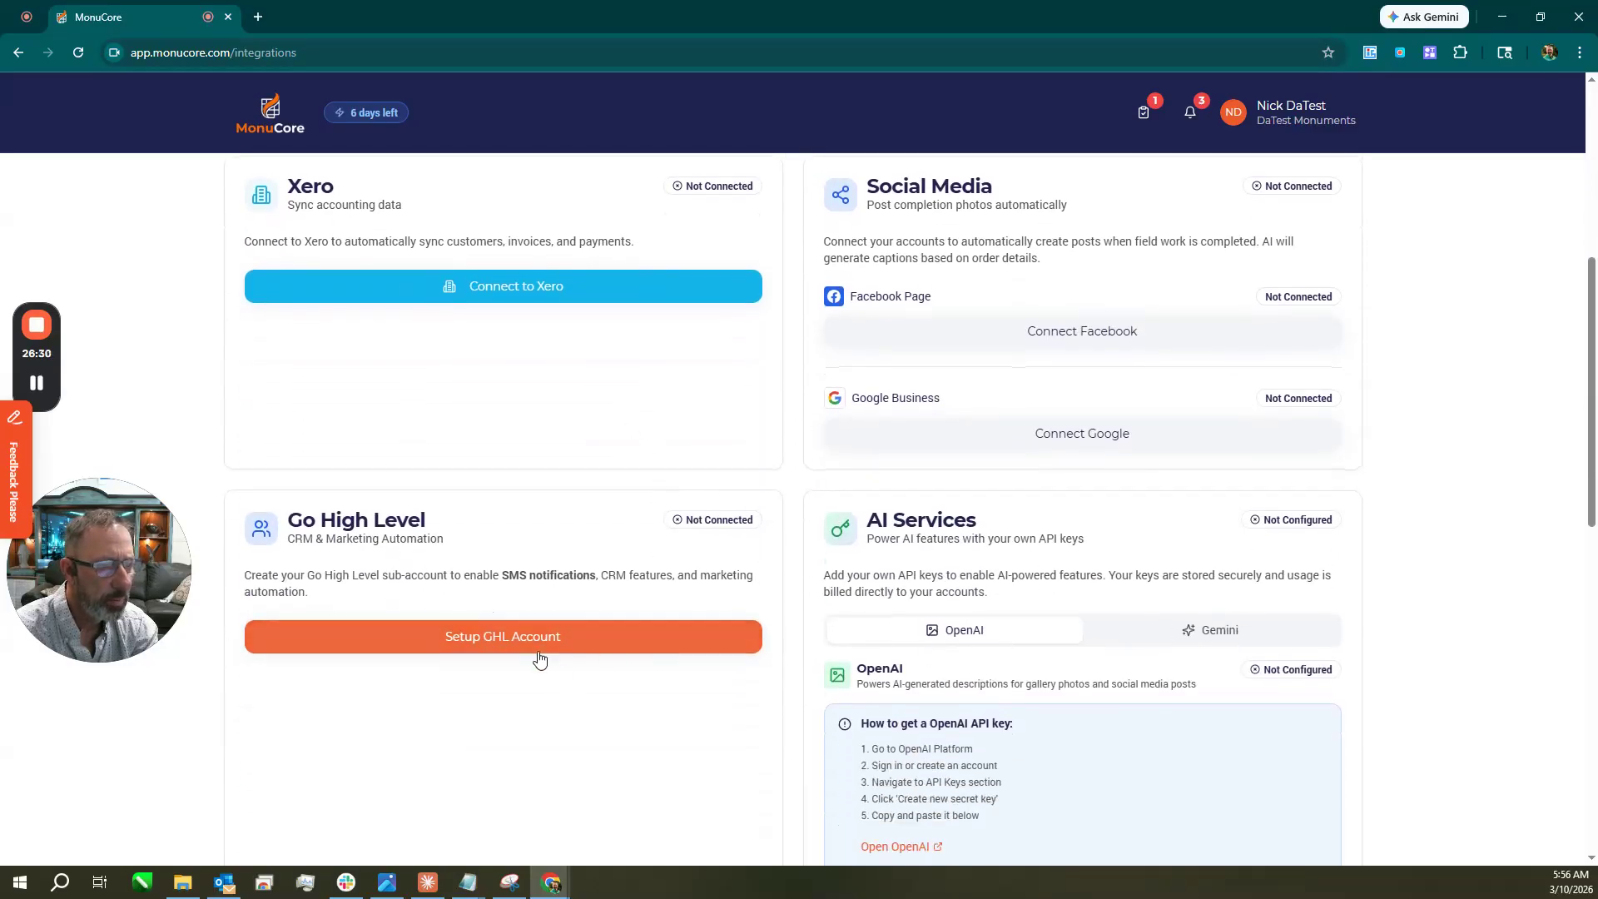
pyautogui.scroll(2, 1145, 629)
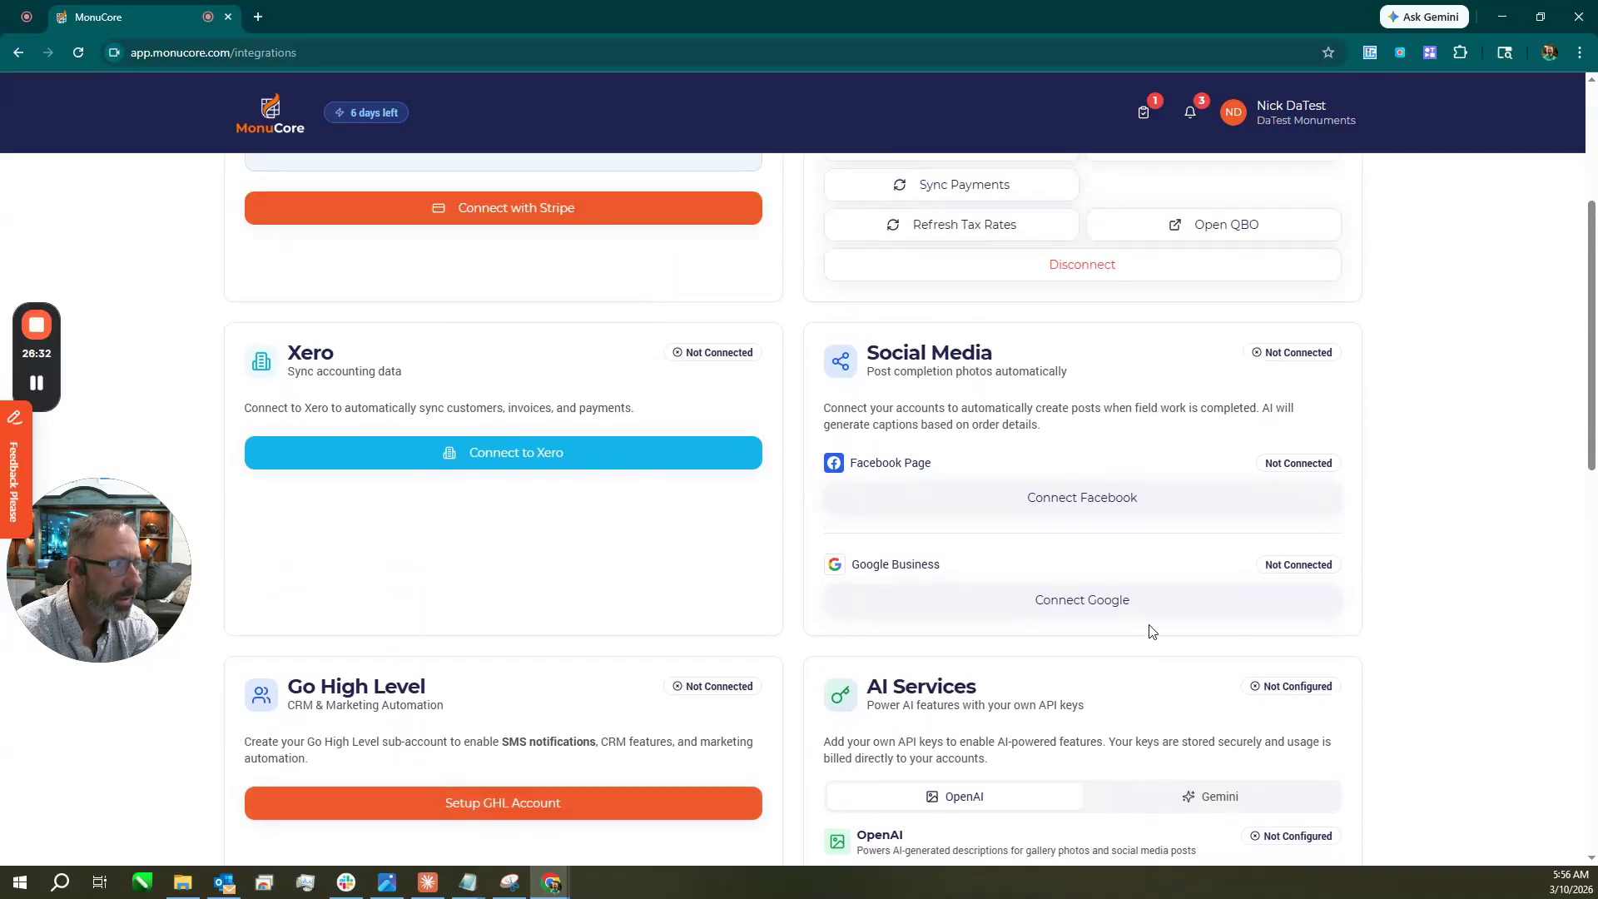
pyautogui.scroll(-2, 1151, 630)
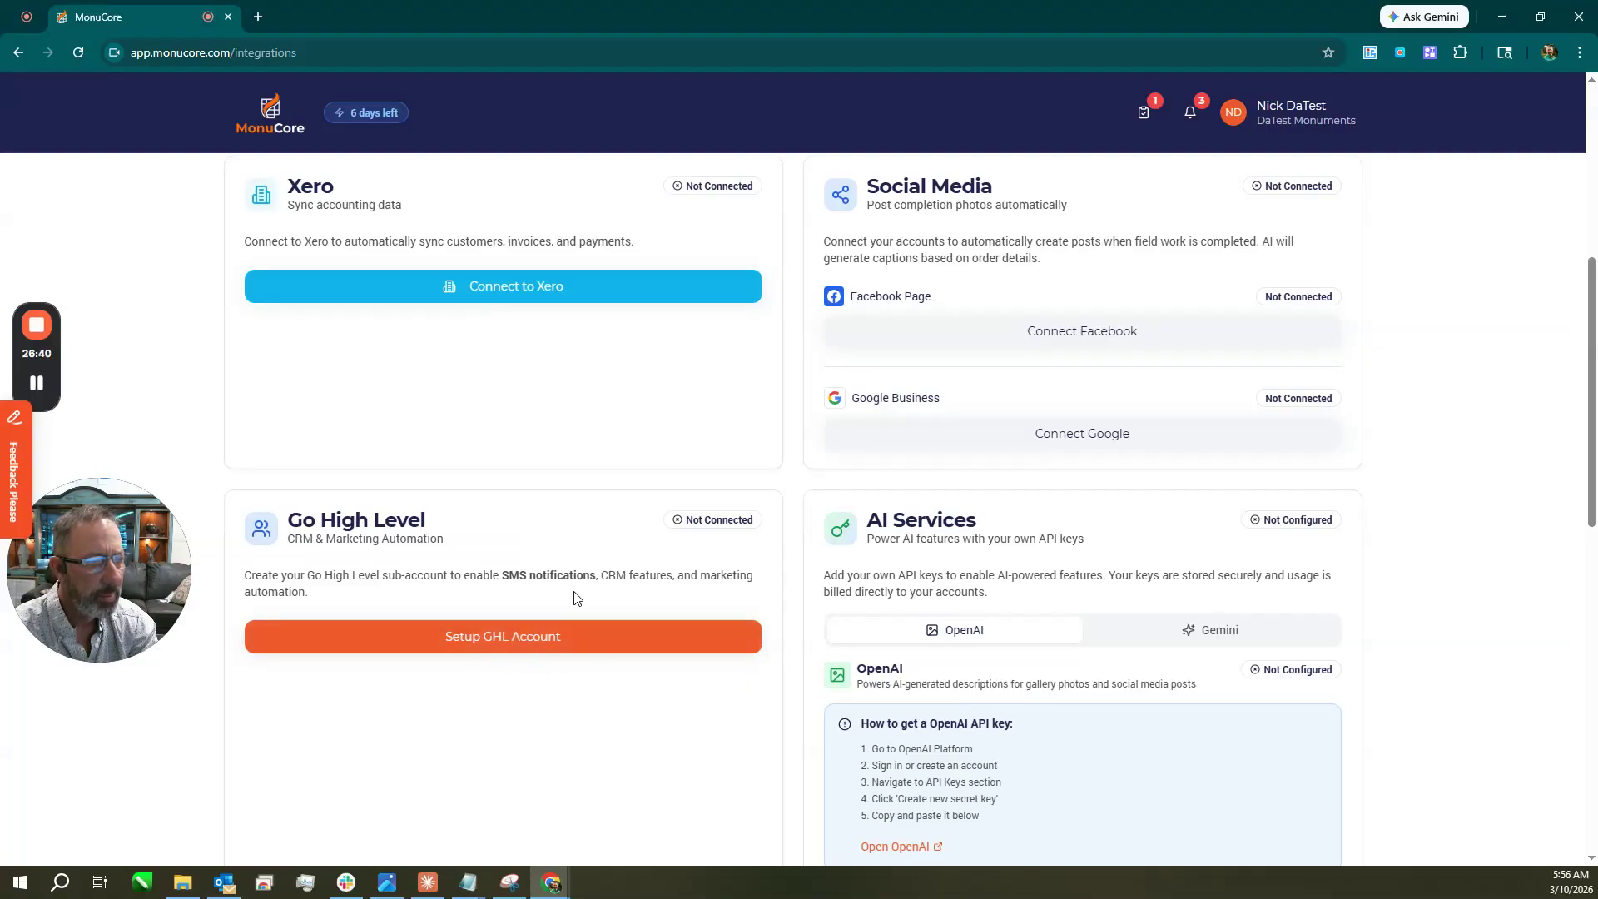
pyautogui.scroll(6, 1166, 558)
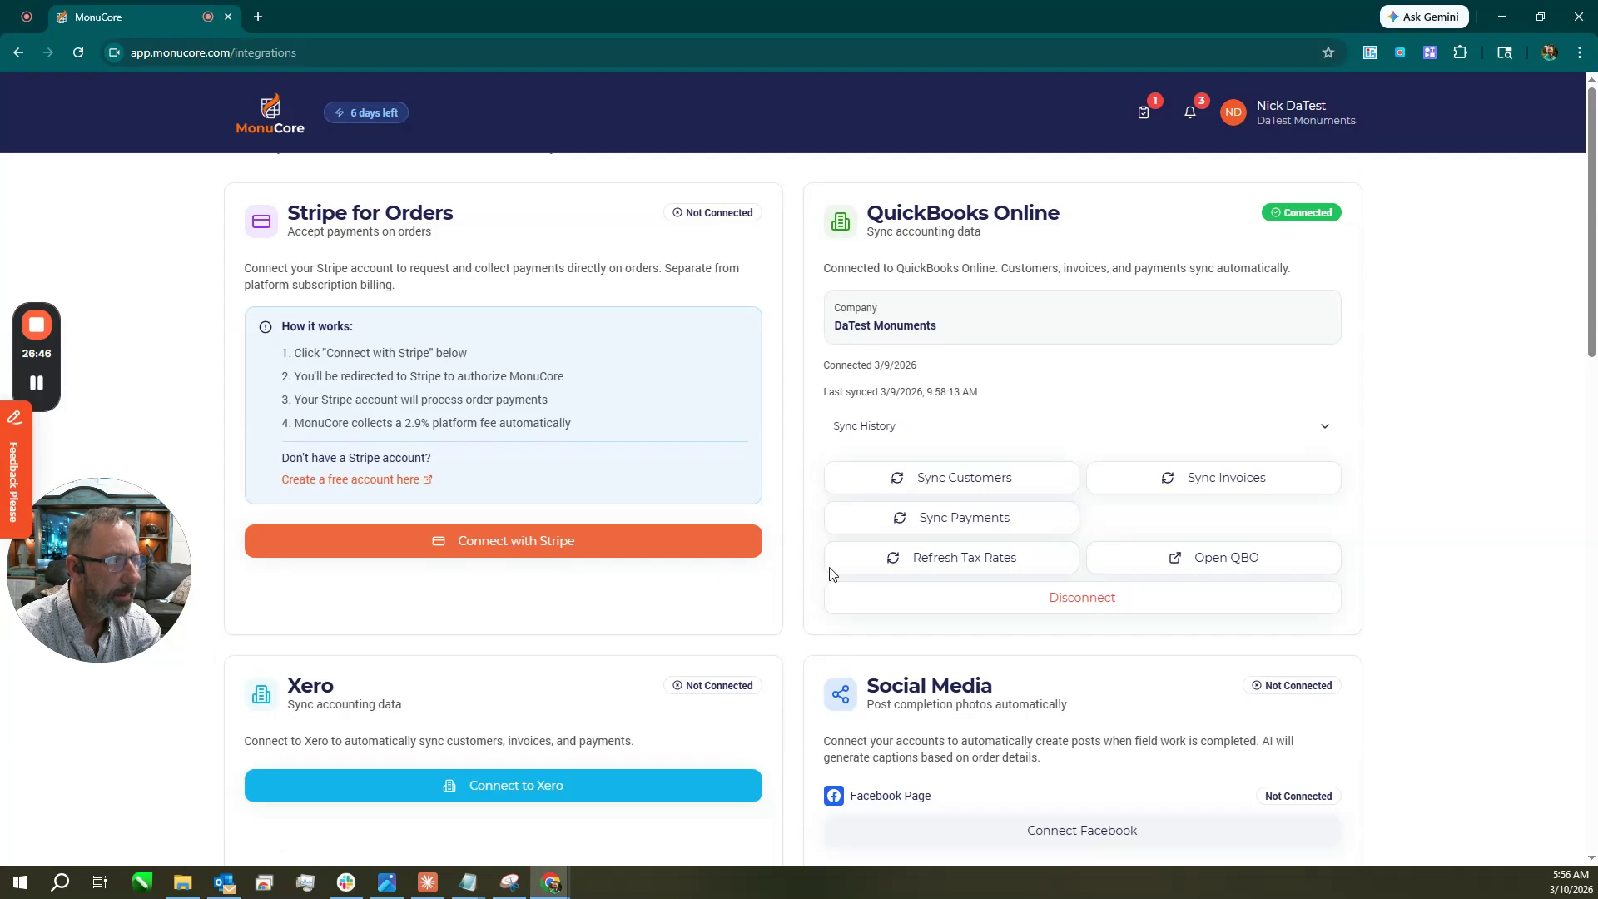
# Start a QuickBooks Online customer sync, then open the account menu.
pyautogui.click(965, 481)
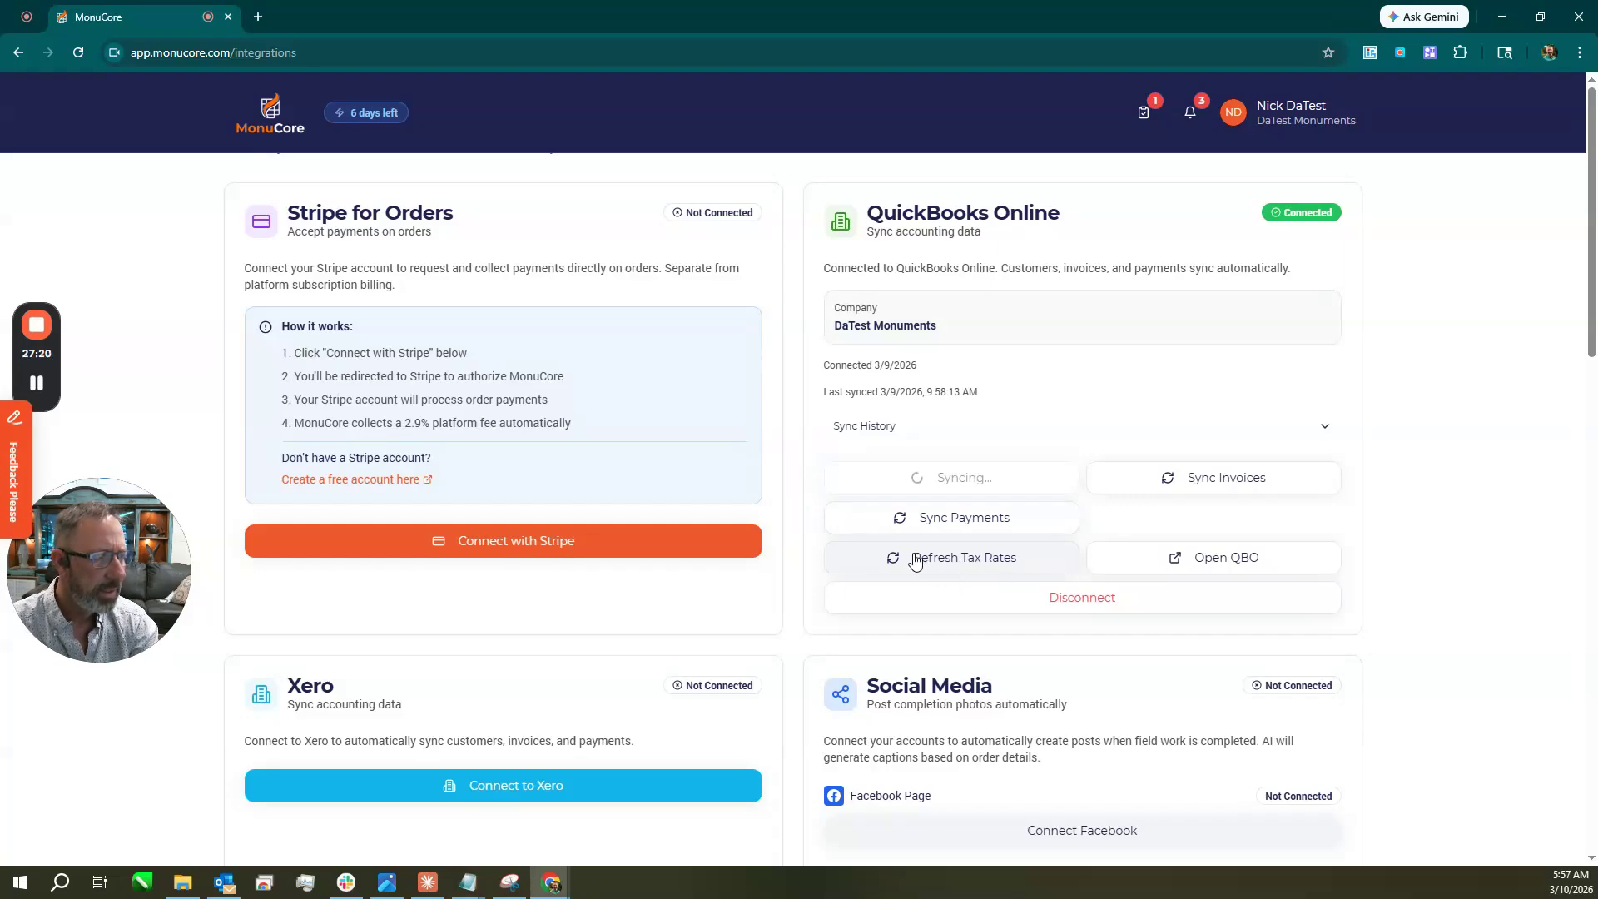
pyautogui.click(1281, 118)
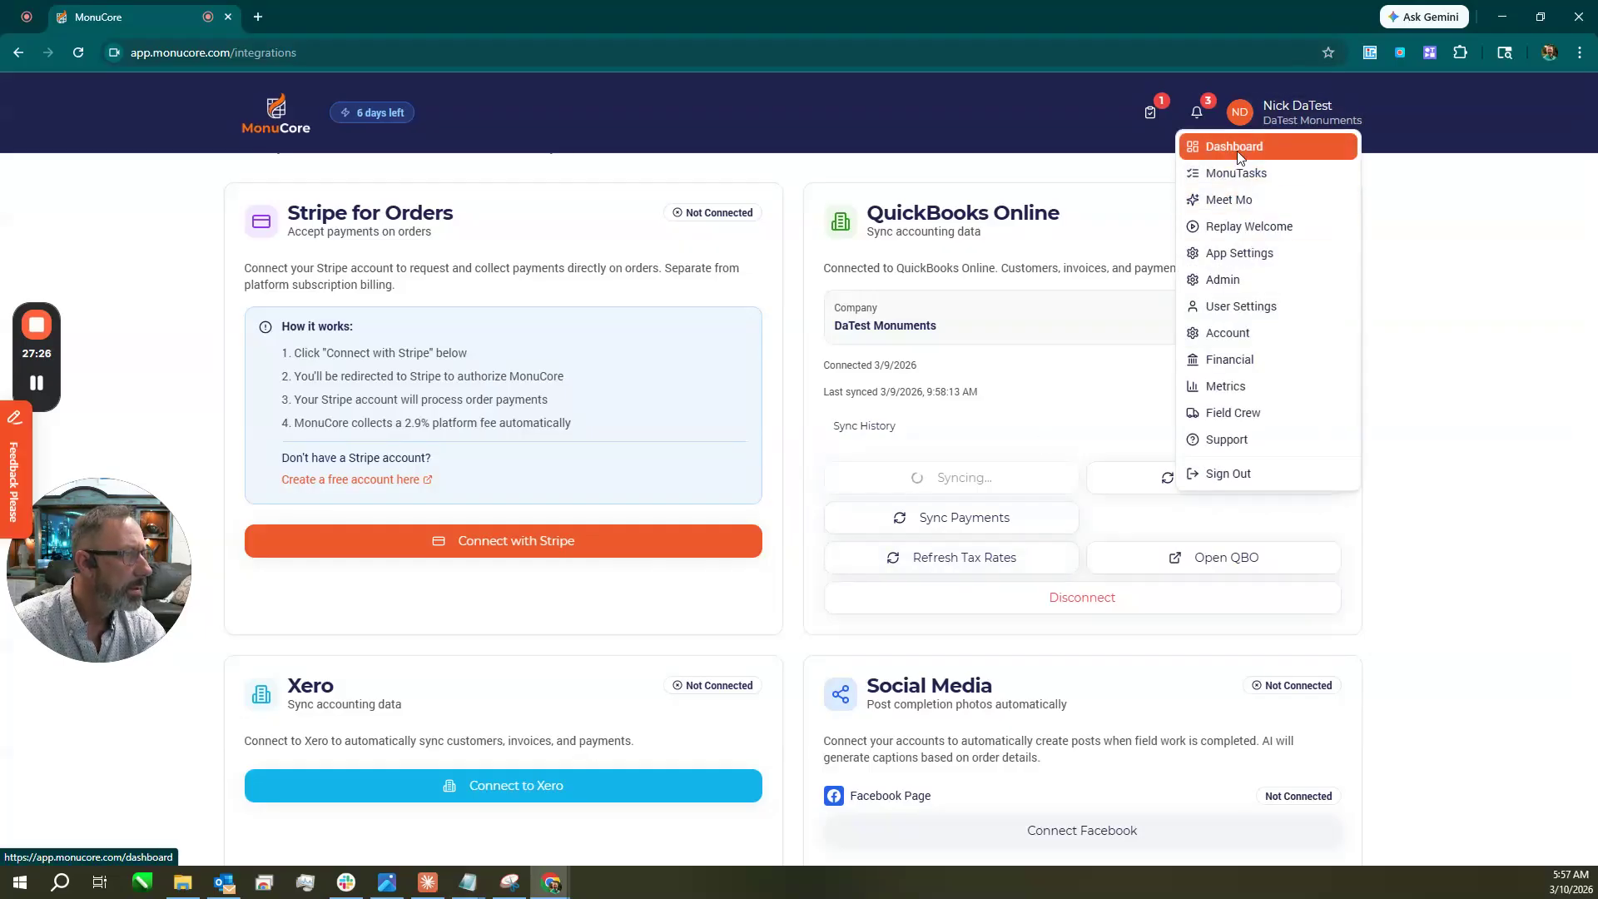
# Return to the Dashboard, browse its module tiles, and reopen the account menu.
pyautogui.click(1238, 159)
pyautogui.scroll(-5, 916, 333)
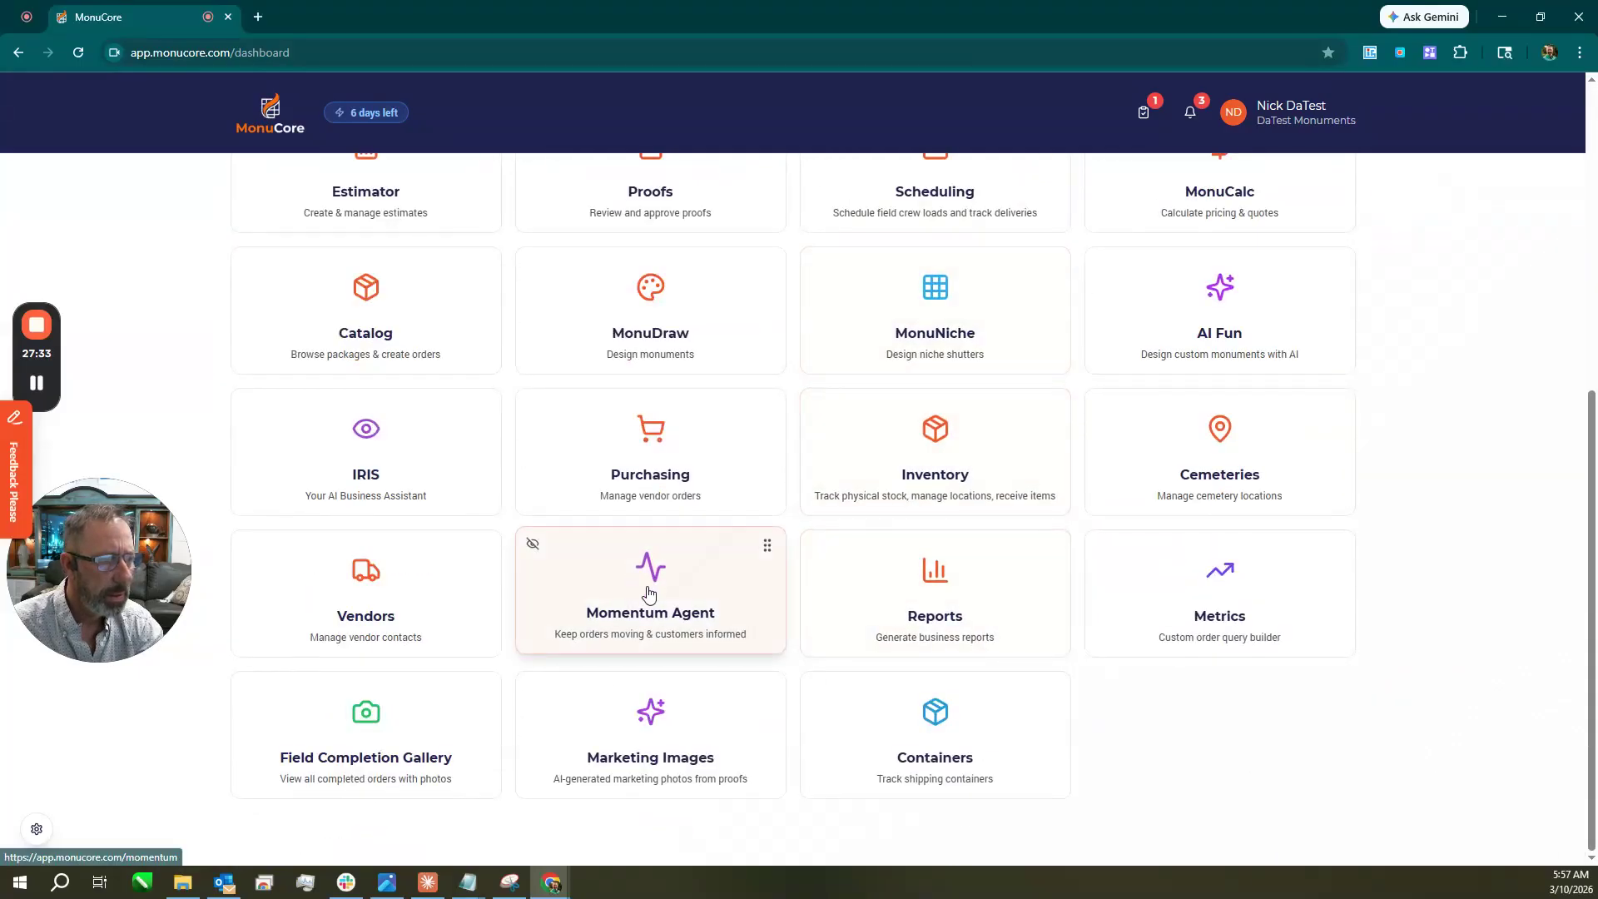
pyautogui.scroll(4, 1099, 575)
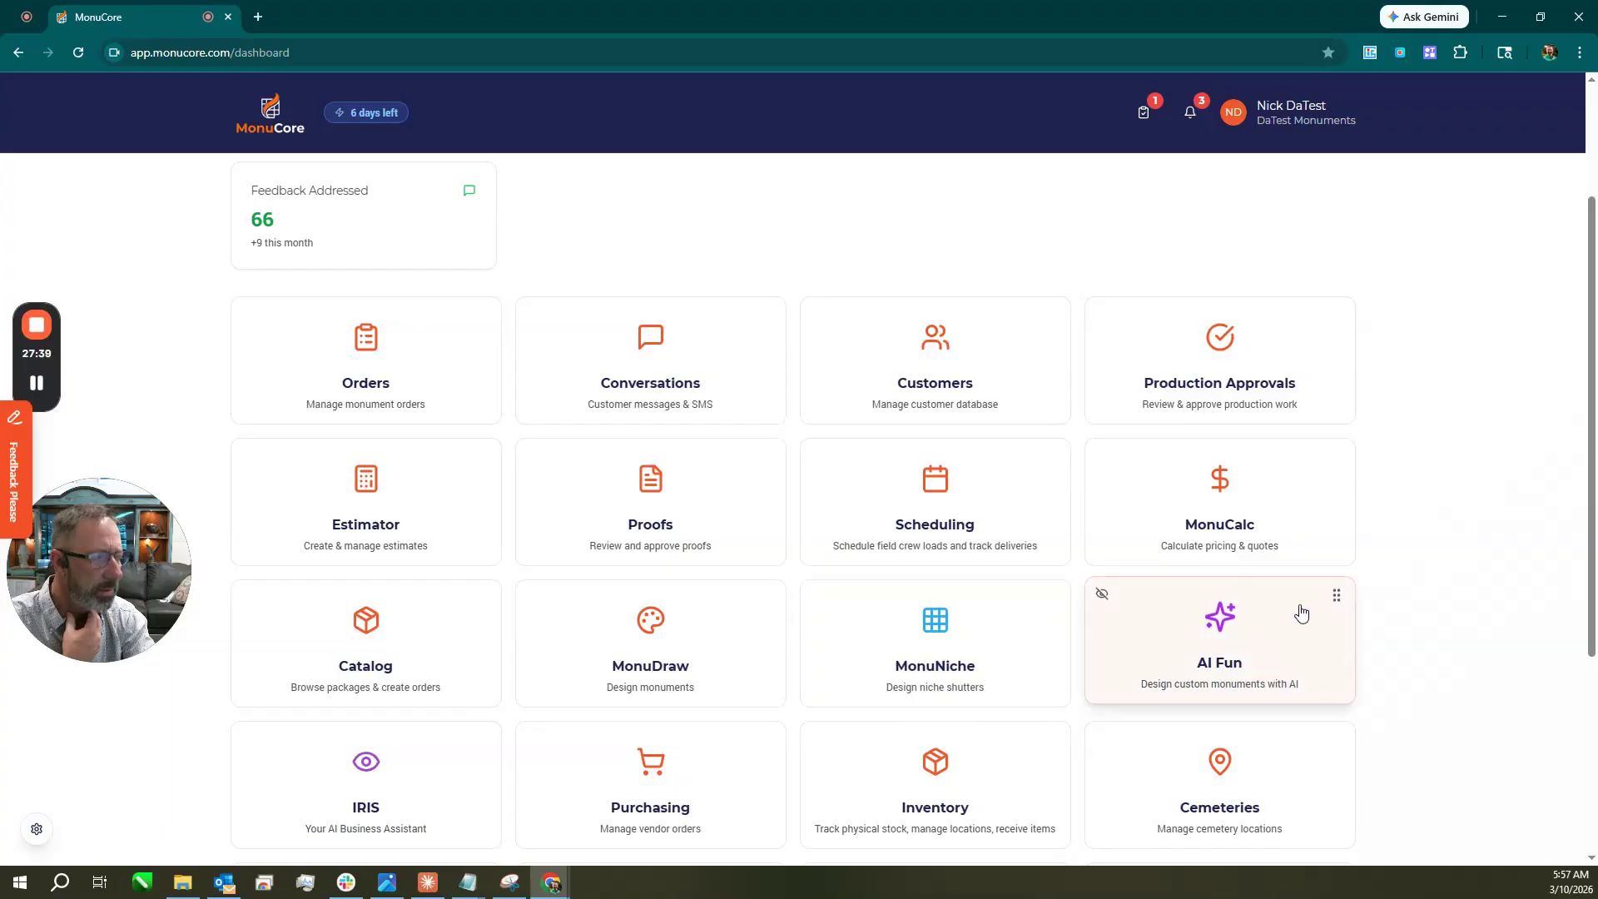
pyautogui.scroll(-2, 1332, 591)
pyautogui.scroll(-2, 1332, 591)
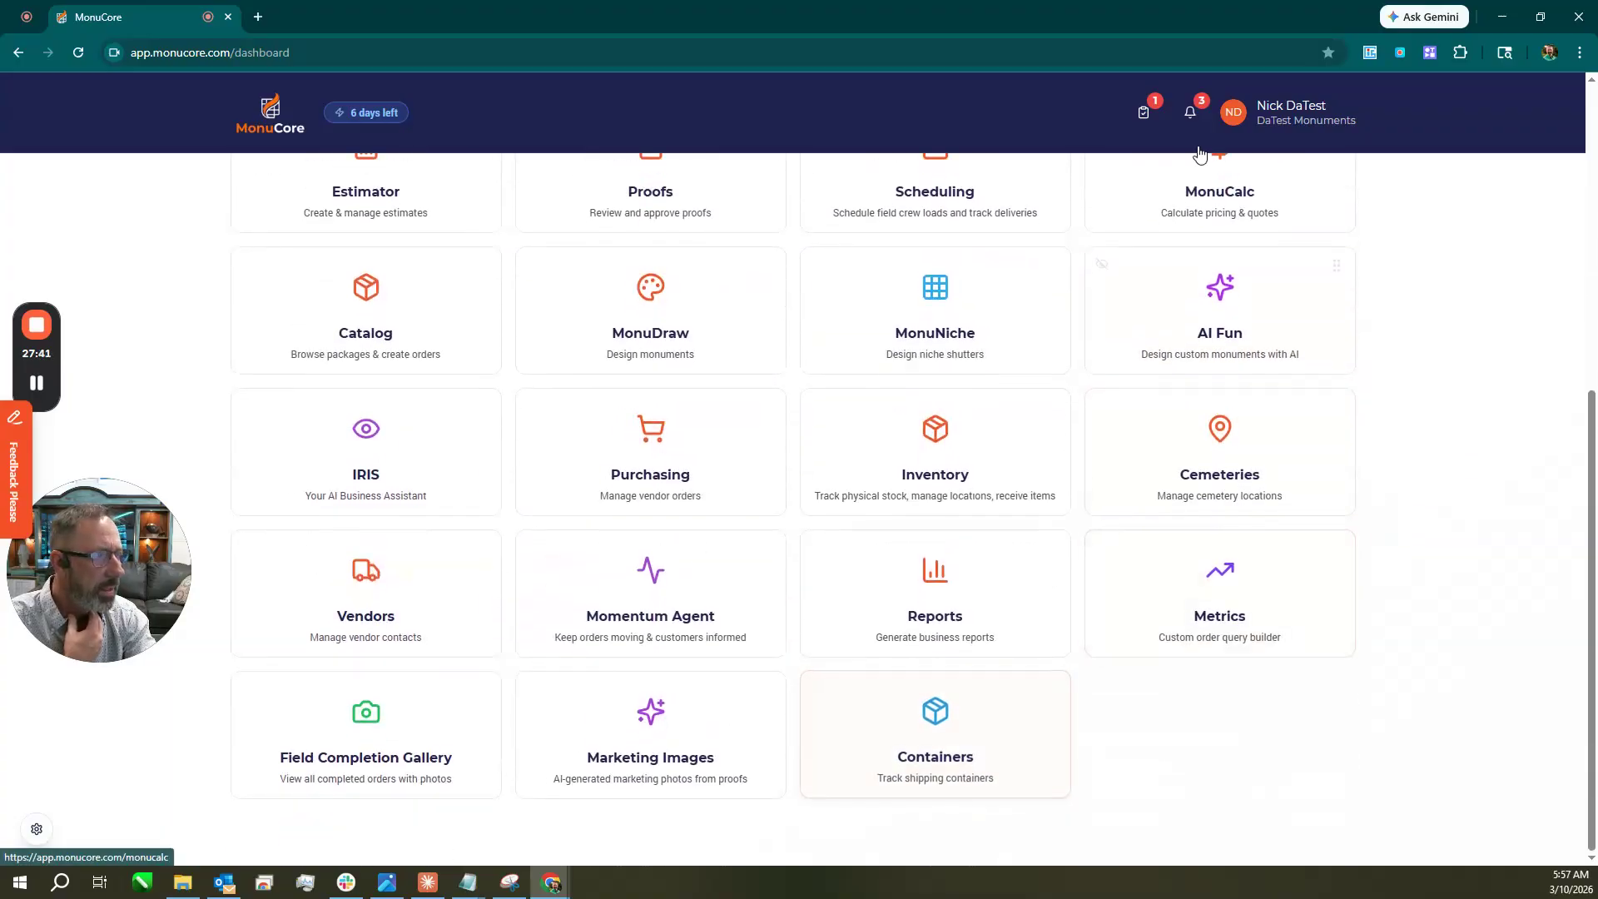
pyautogui.click(1285, 115)
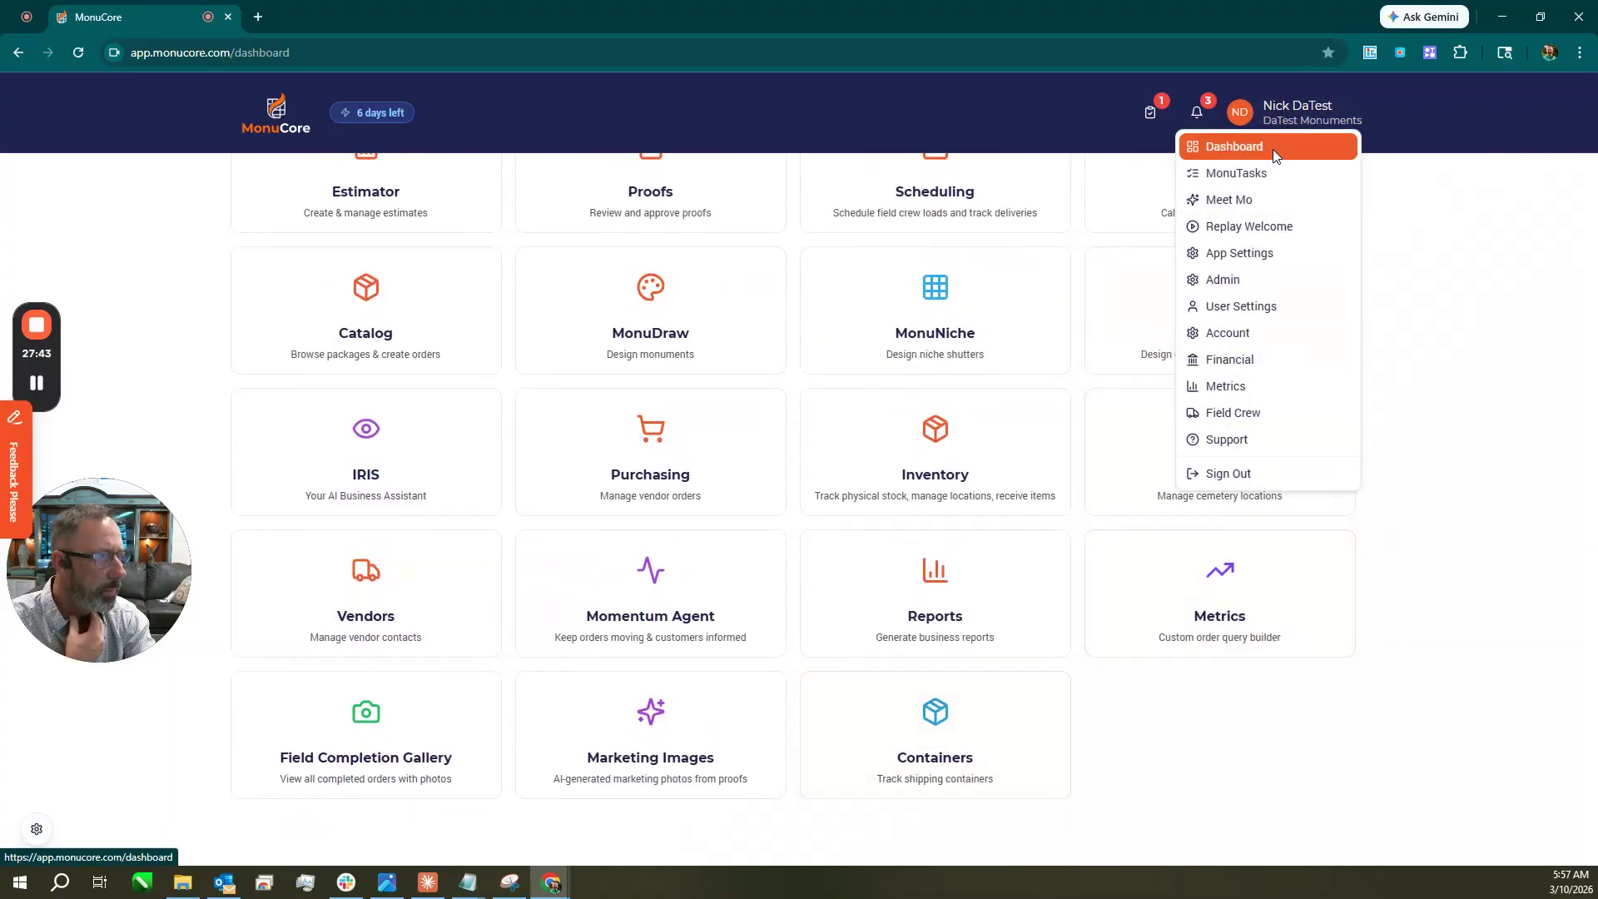